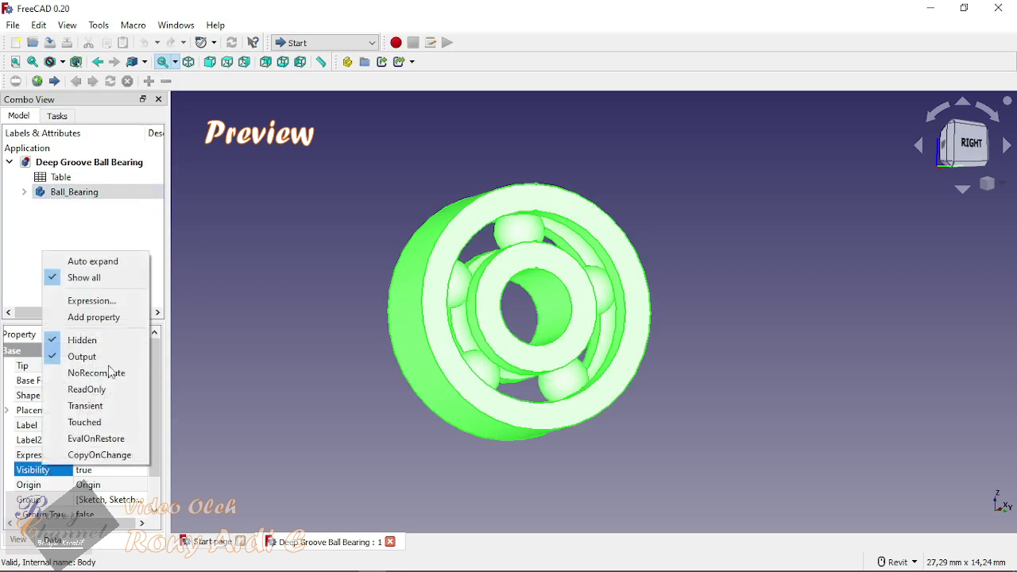
# Step: Stop showing all hidden properties of Ball_Bearing and set its Designations to Dia 17 x 26 x 5 => 61803
pyautogui.click(127, 278)
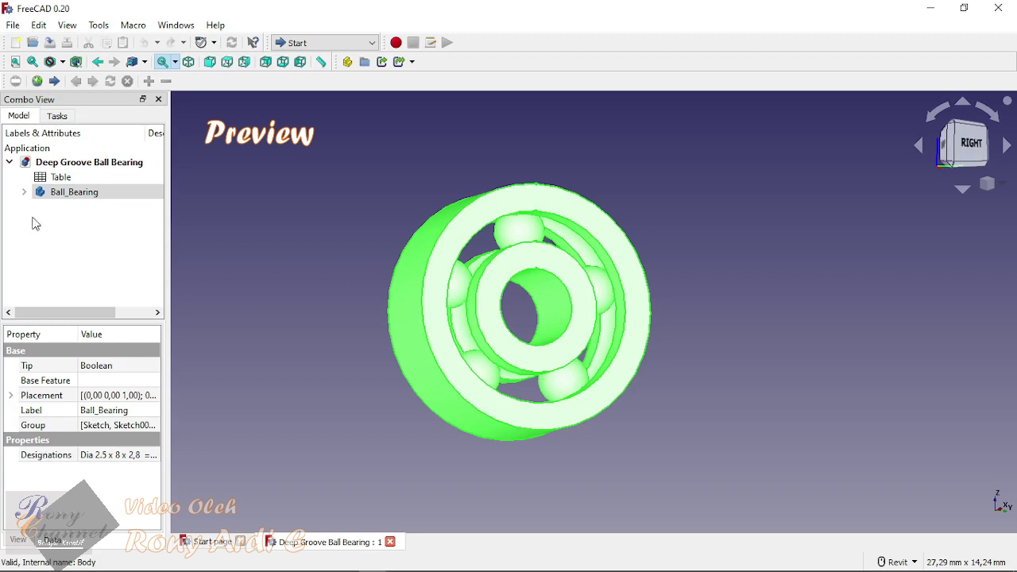
pyautogui.click(133, 457)
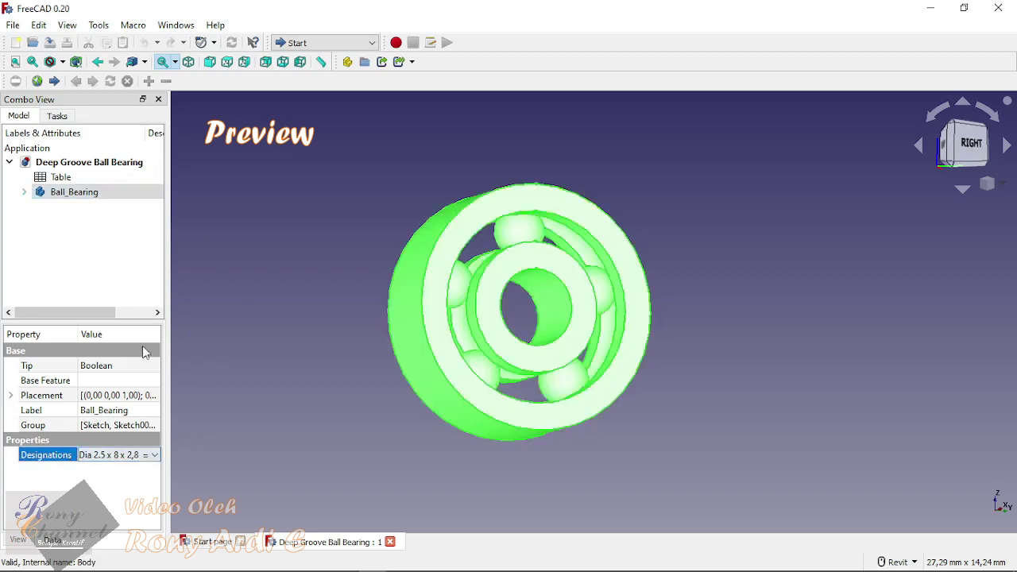
pyautogui.click(155, 455)
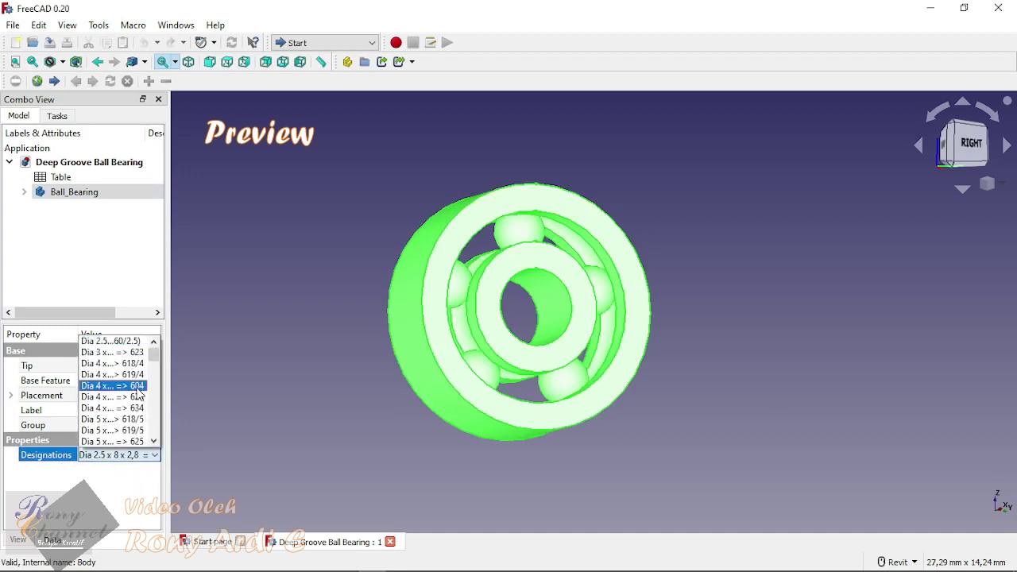
pyautogui.scroll(-5, 113, 413)
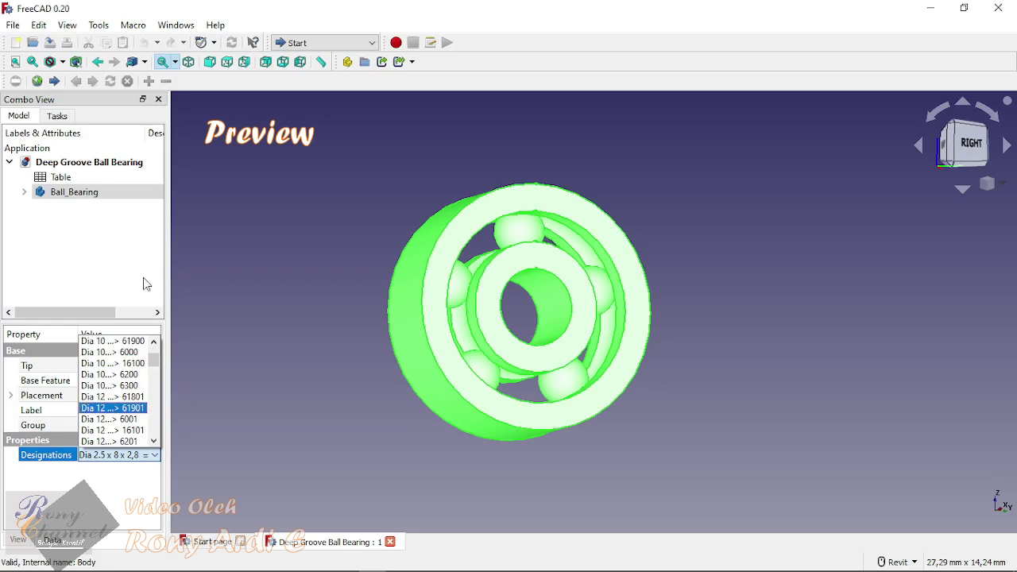
pyautogui.scroll(-3, 112, 413)
pyautogui.click(111, 418)
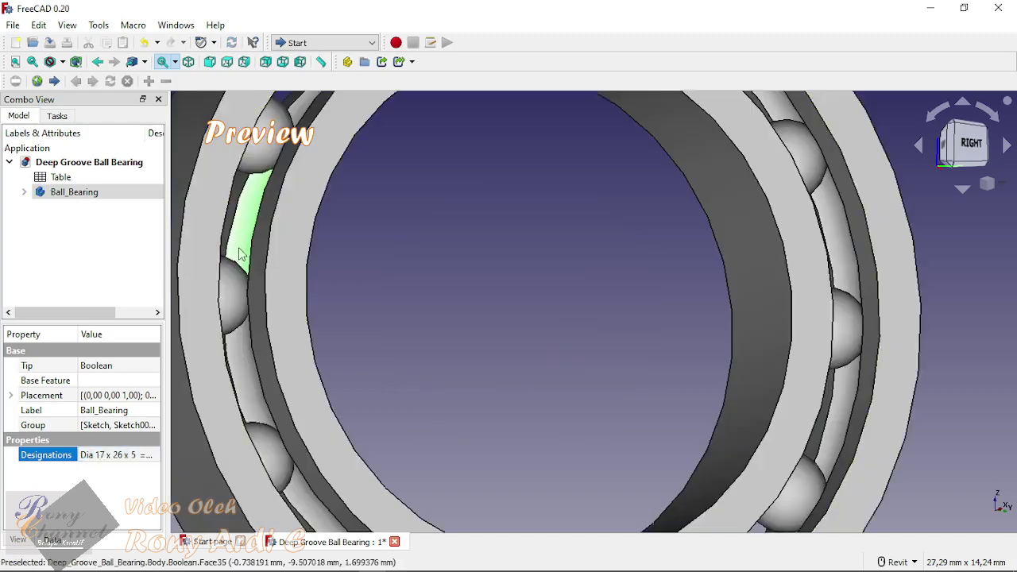
# Step: Widen the Combo View, set Ball_Bearing's Designations to Dia 15 x 35 x 11 => 6202 and fit the model in view
pyautogui.click(238, 247)
pyautogui.scroll(-5, 390, 309)
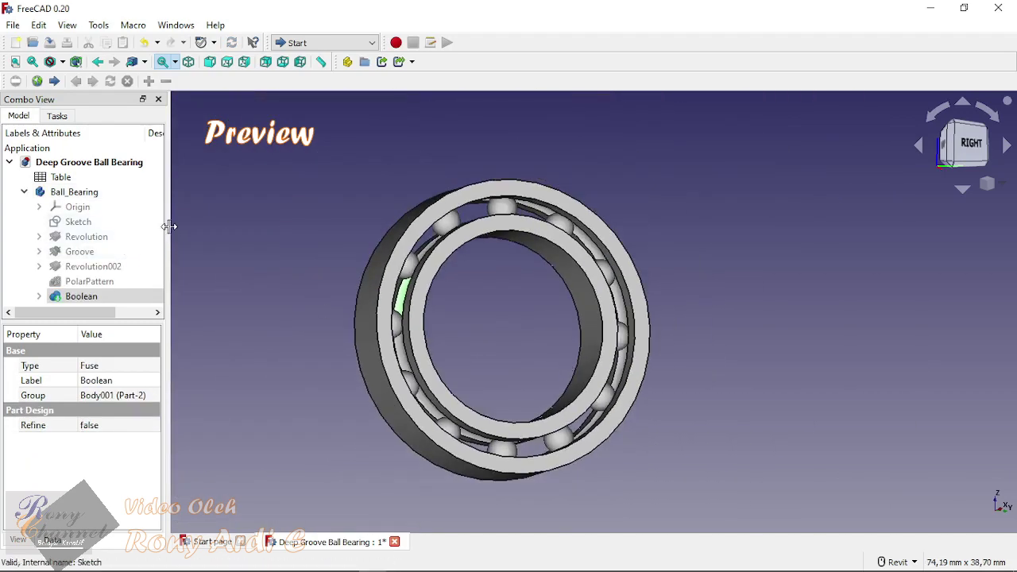
pyautogui.moveTo(167, 227); pyautogui.dragTo(283, 226)
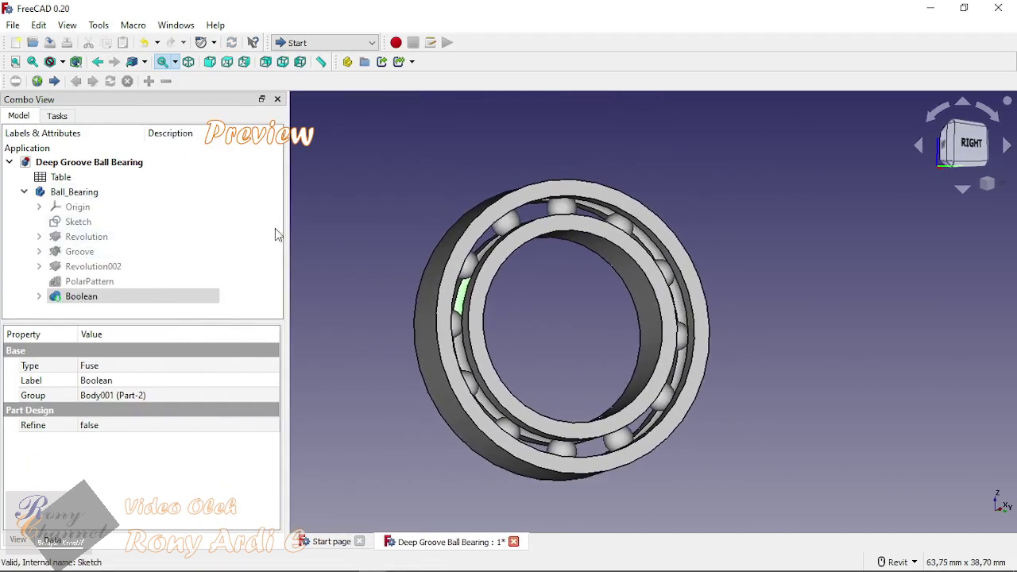
pyautogui.click(74, 192)
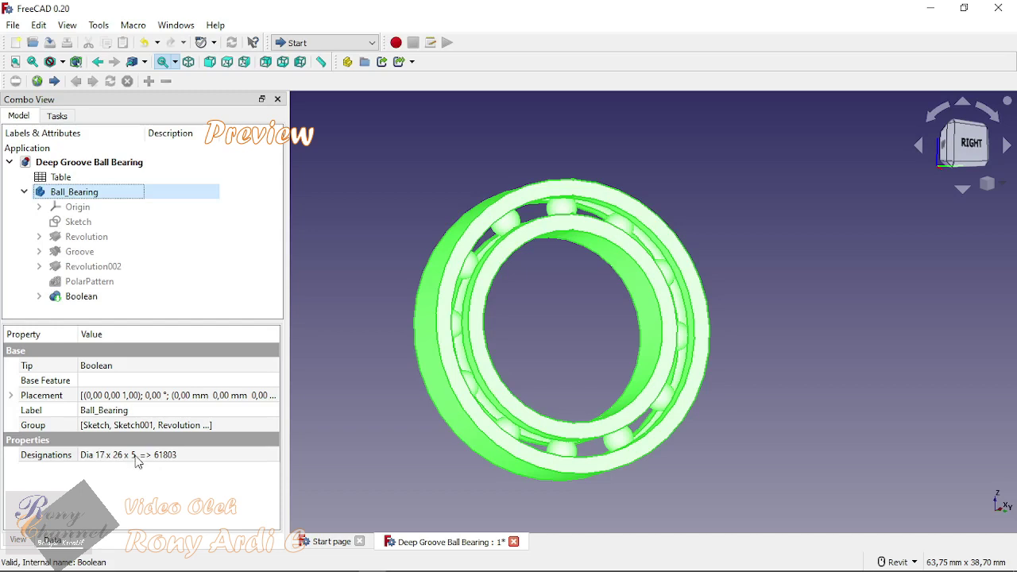
pyautogui.click(248, 459)
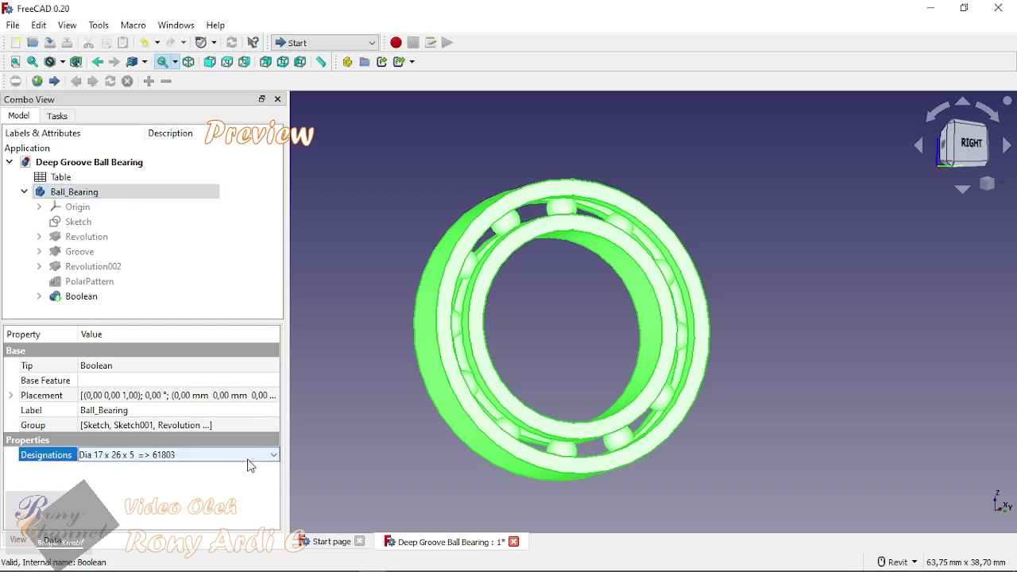
pyautogui.click(248, 462)
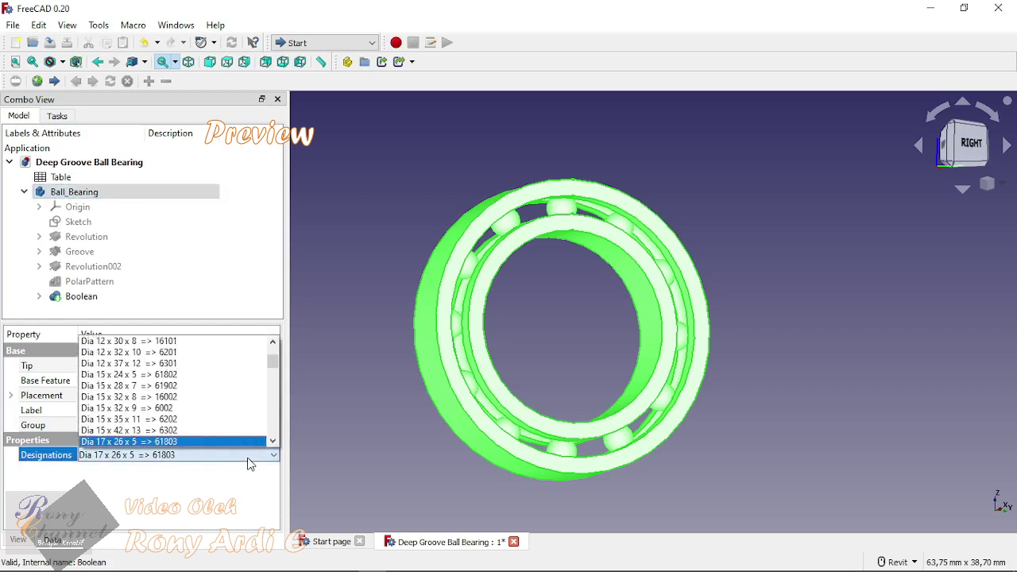
pyautogui.click(178, 419)
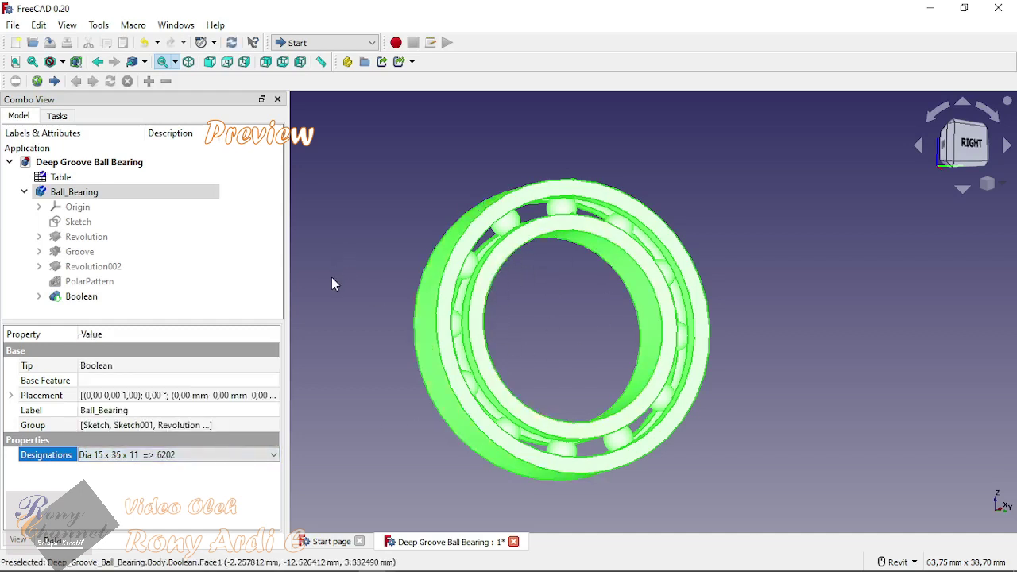
pyautogui.click(326, 340)
pyautogui.press('v')
pyautogui.press('f')
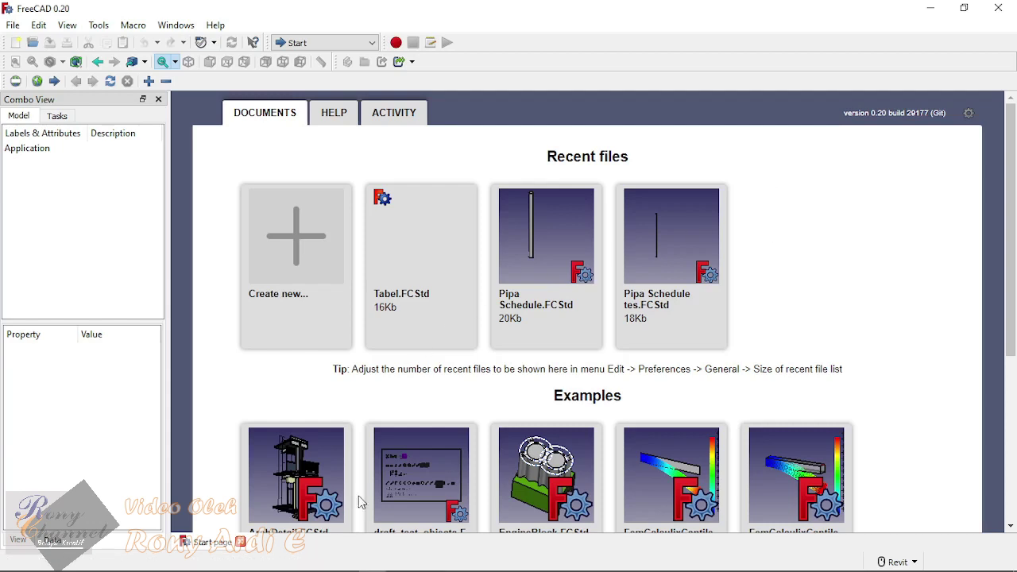
# Step: Switch to Firefox, search Google for freecad and review the installer options on the FreeCAD download page
pyautogui.moveTo(333, 562)
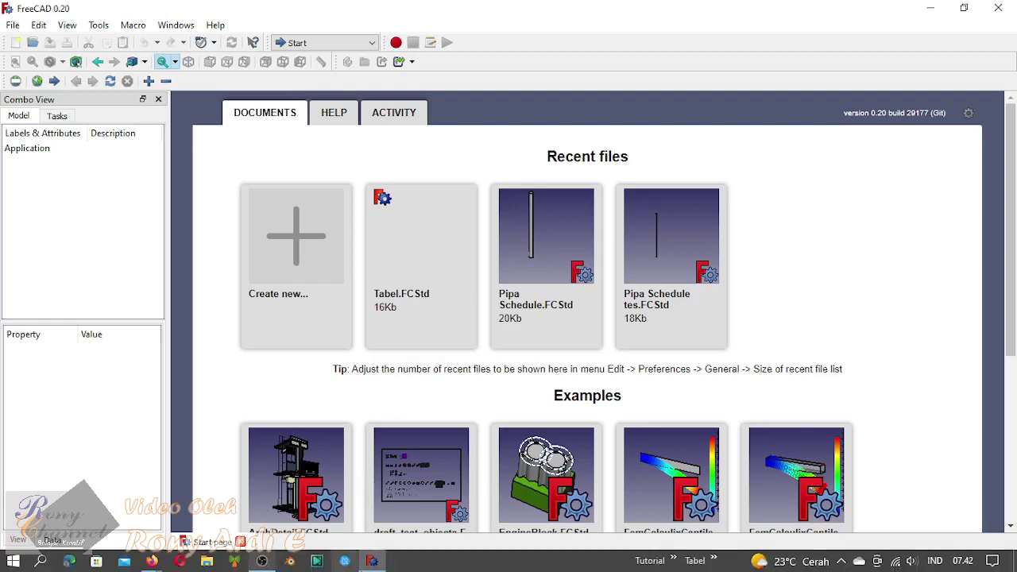
pyautogui.moveTo(151, 561)
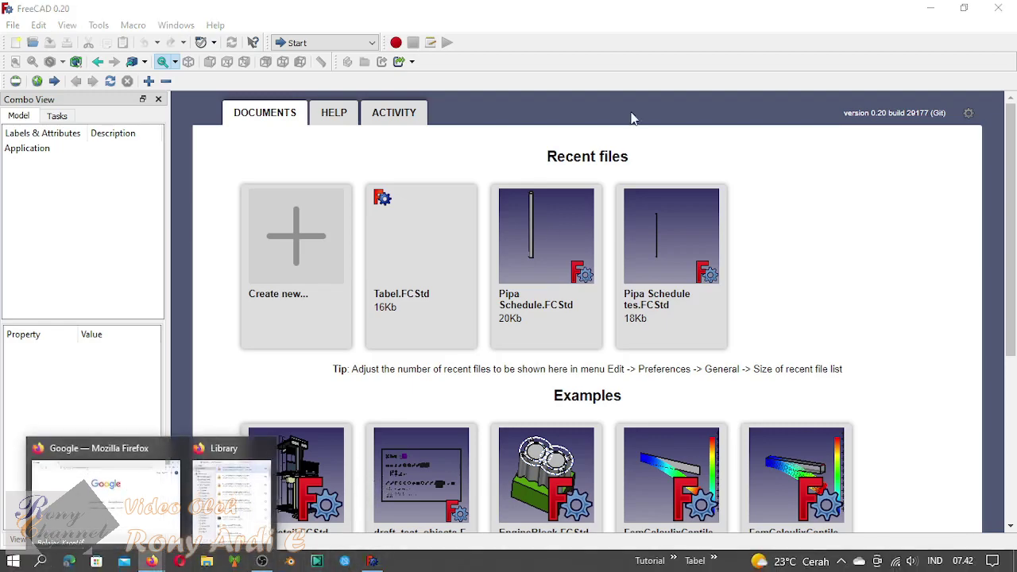
pyautogui.click(130, 483)
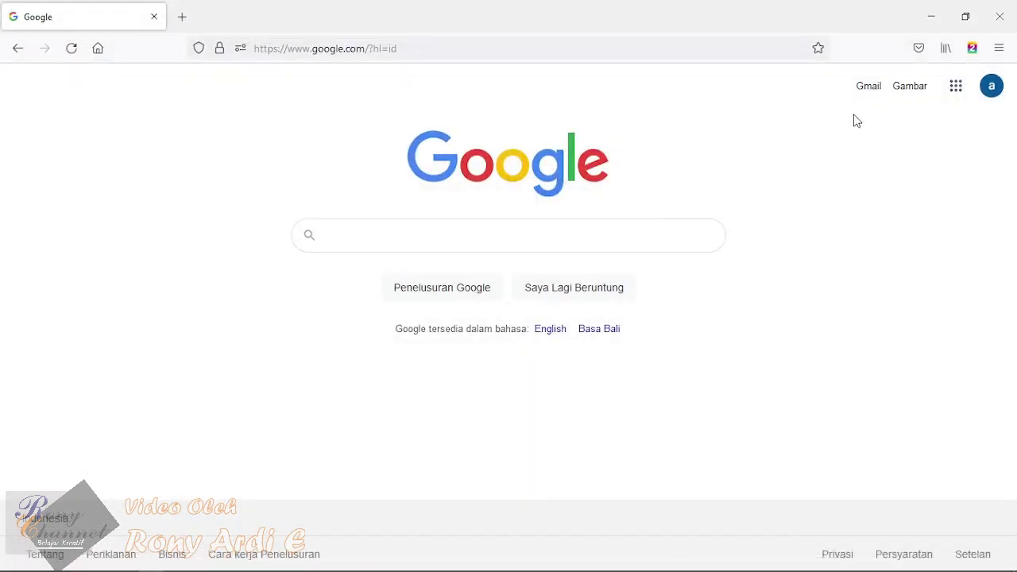
pyautogui.click(379, 234)
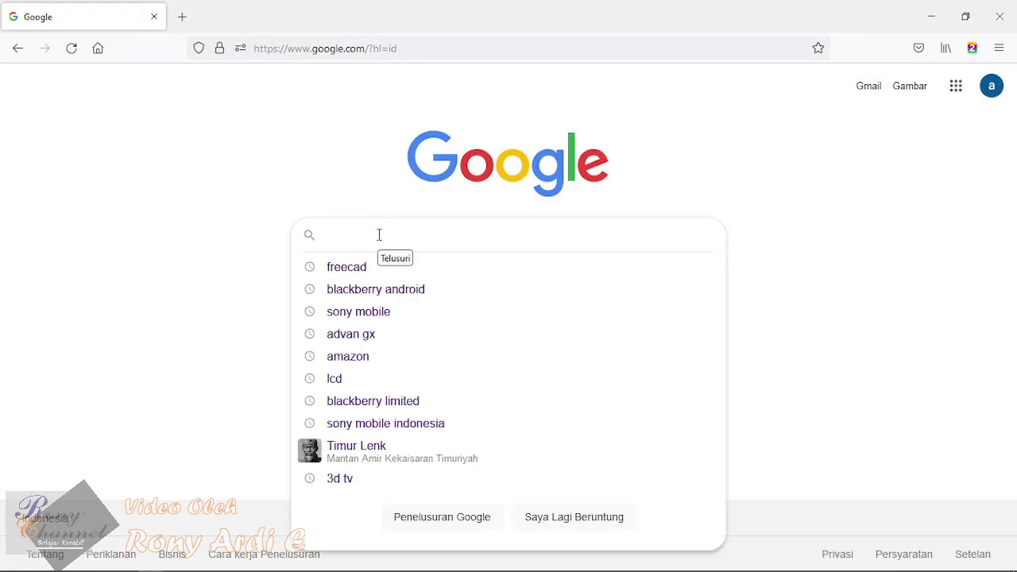
pyautogui.click(354, 278)
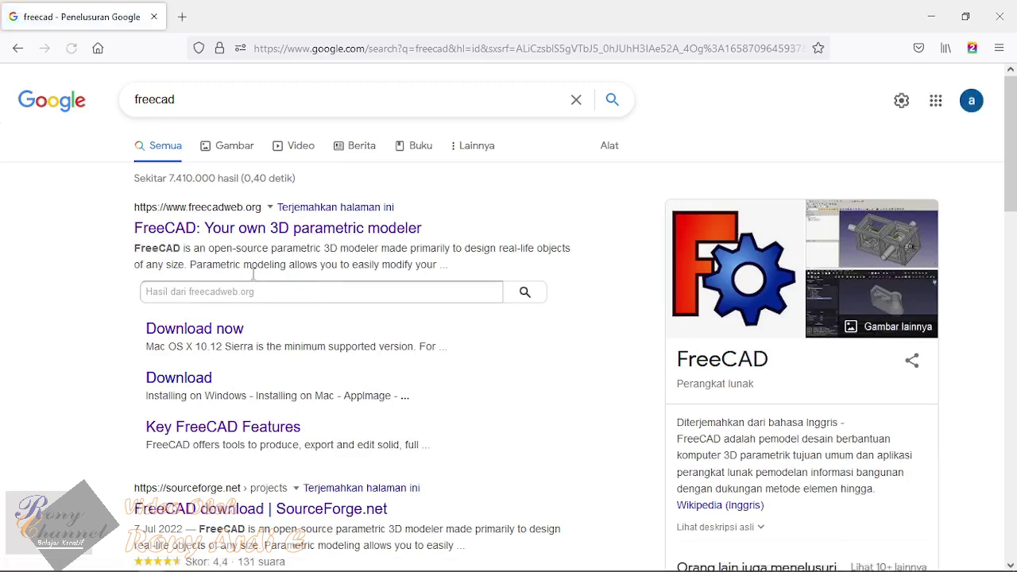
pyautogui.click(194, 332)
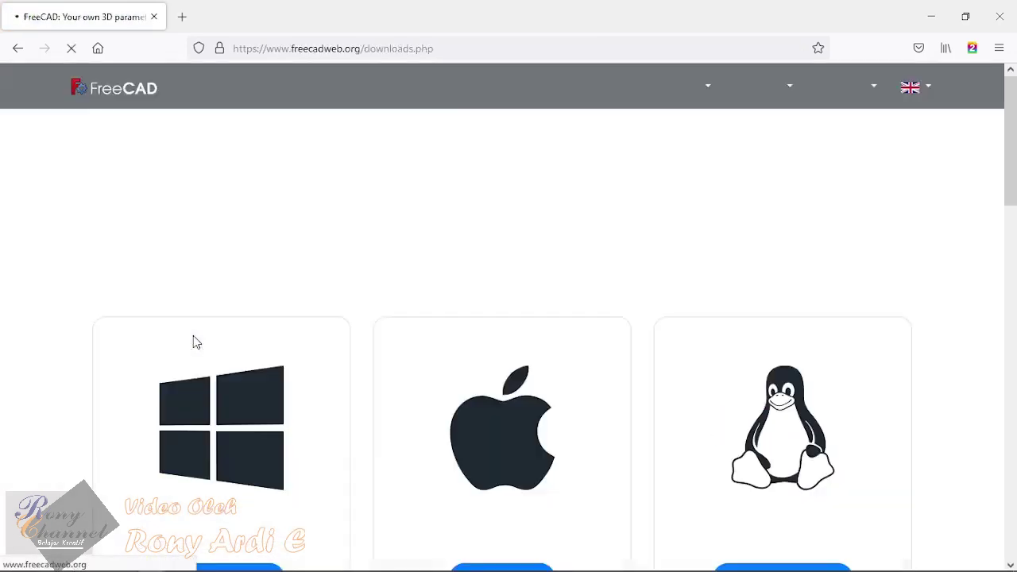
pyautogui.scroll(-4, 329, 286)
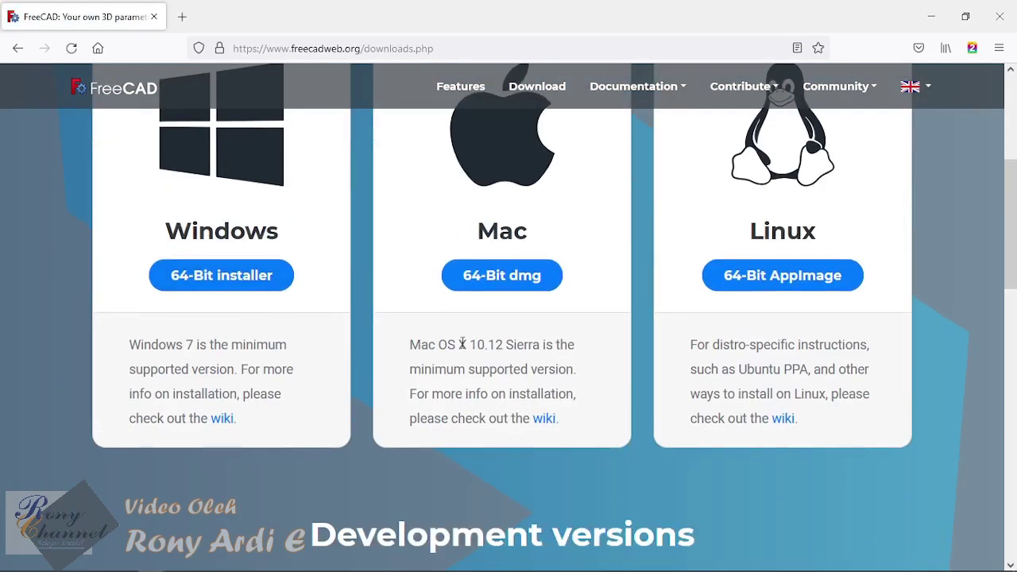
pyautogui.scroll(1, 558, 279)
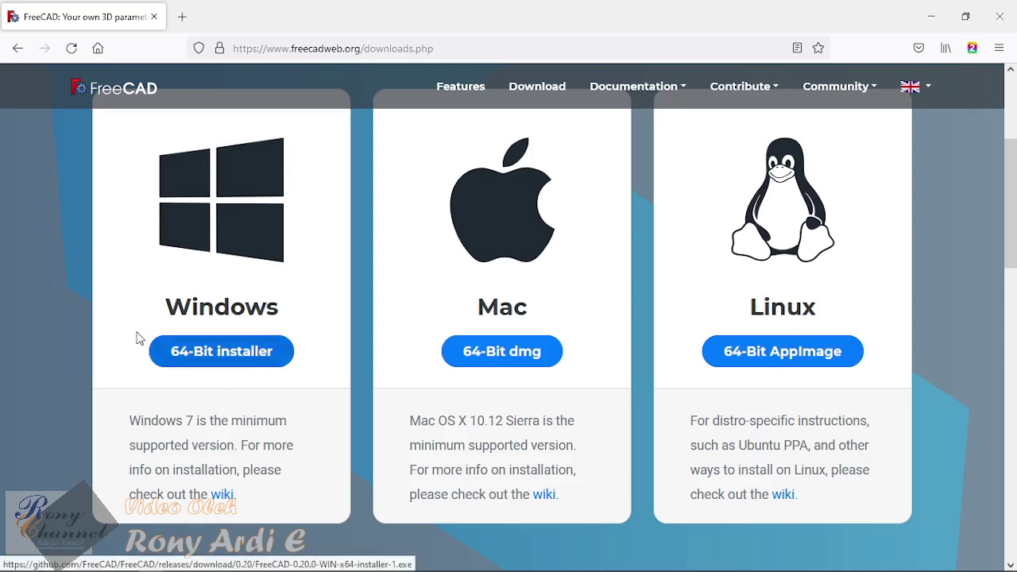
pyautogui.click(999, 16)
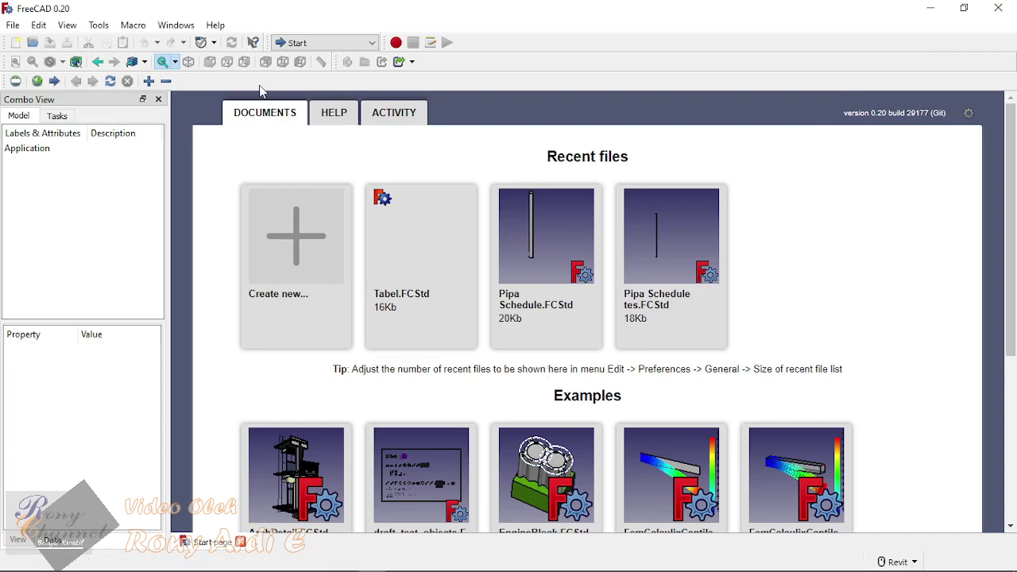
# Step: Open the Addon Manager and look through the available workbenches and which of them are installed
pyautogui.click(99, 25)
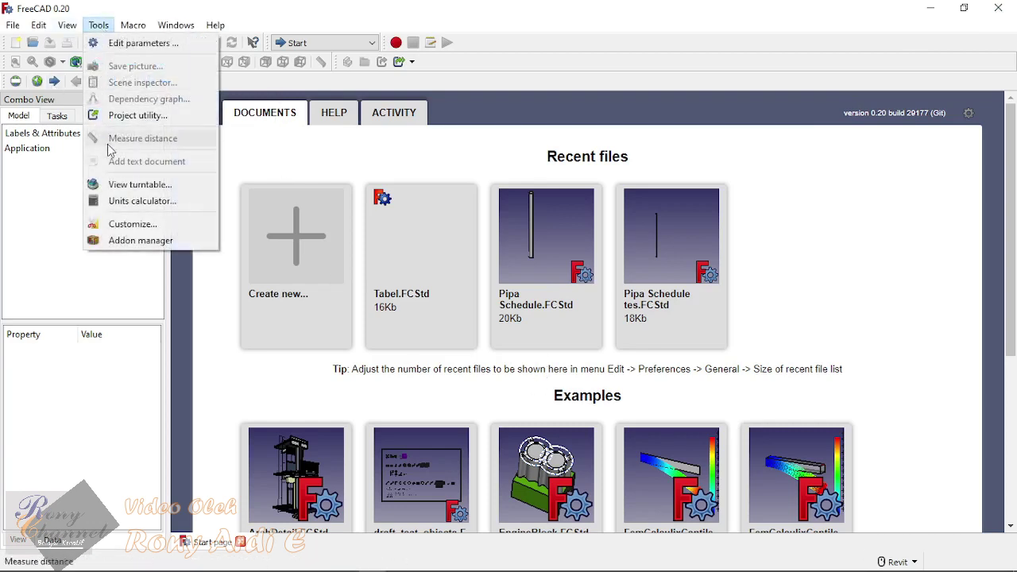
pyautogui.click(131, 25)
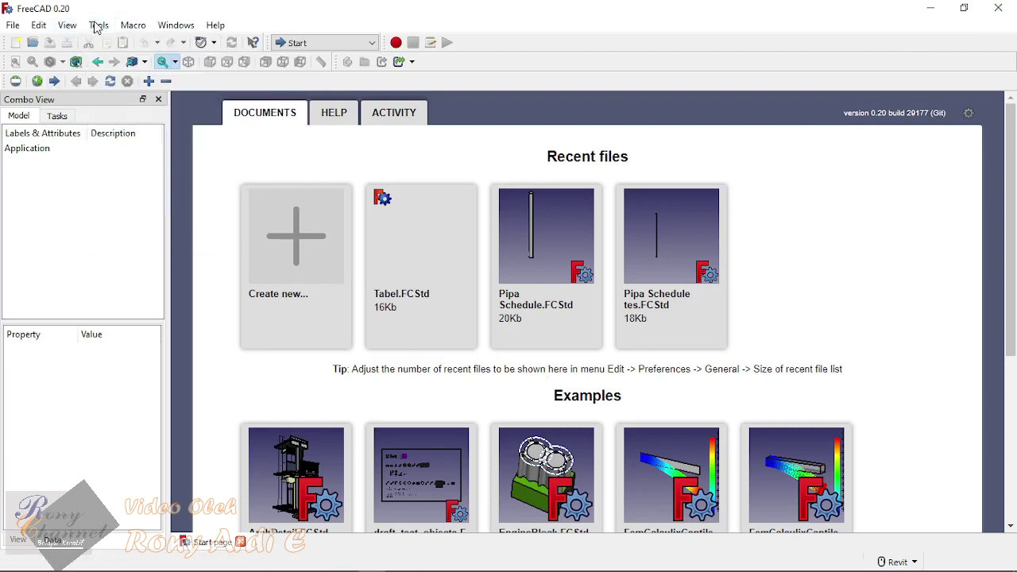
pyautogui.click(95, 26)
pyautogui.click(123, 238)
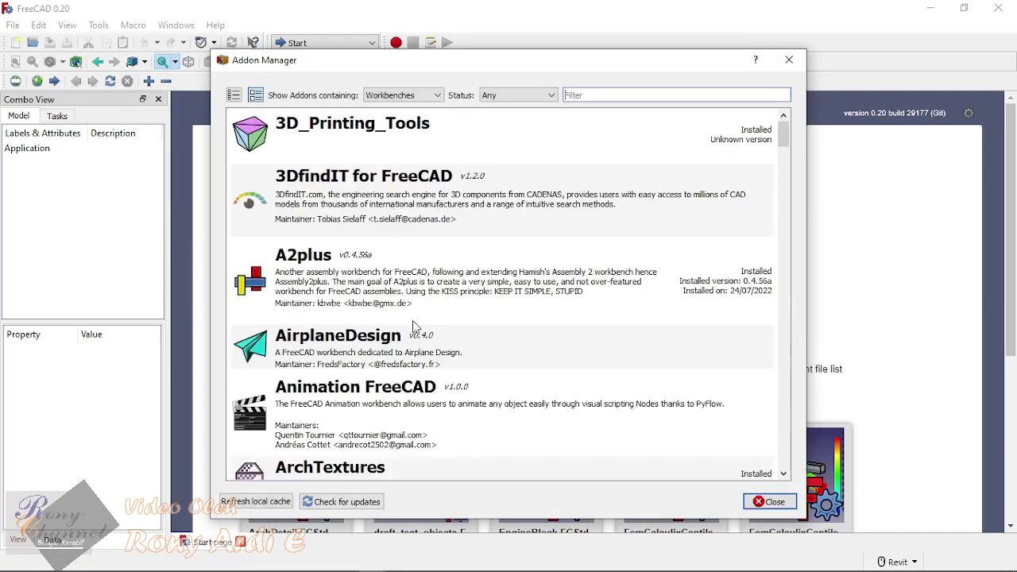
pyautogui.scroll(-5, 412, 320)
pyautogui.scroll(-2, 414, 324)
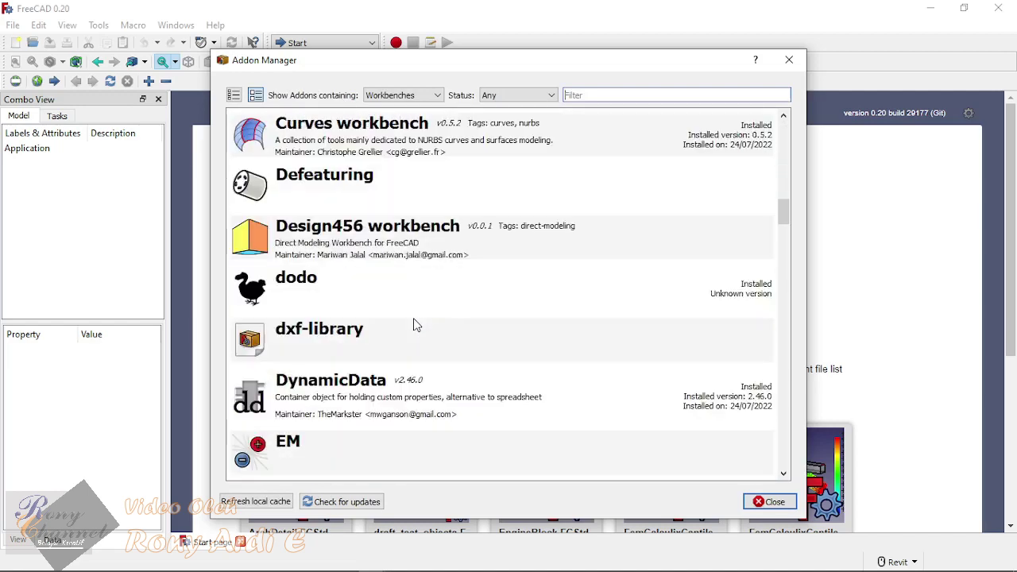
pyautogui.scroll(-5, 413, 324)
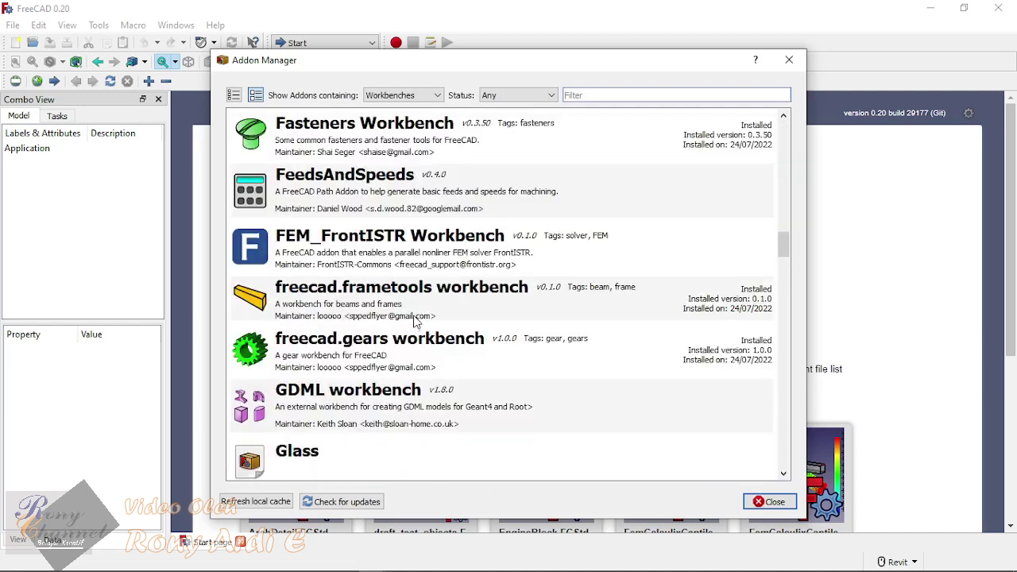
pyautogui.scroll(-10, 413, 320)
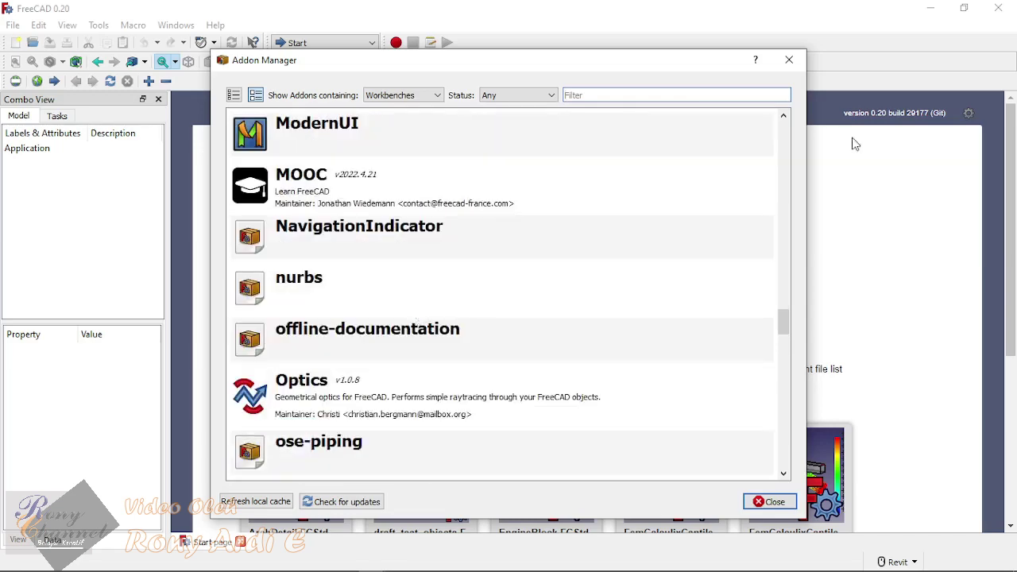
pyautogui.click(788, 60)
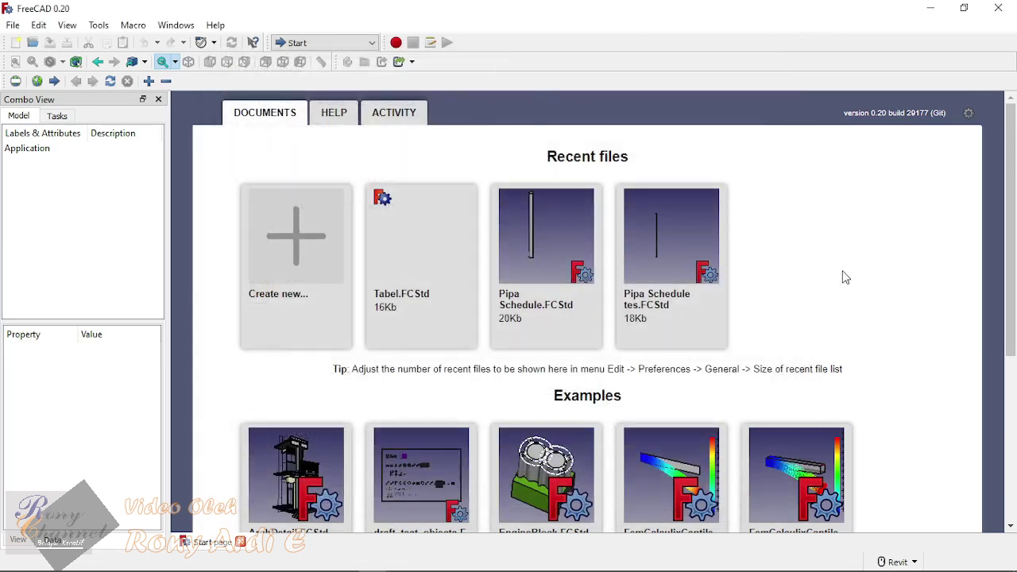
# Step: Create a new document and save it as Deep Groove Ball Bearing in the Tutorial folder
pyautogui.click(292, 241)
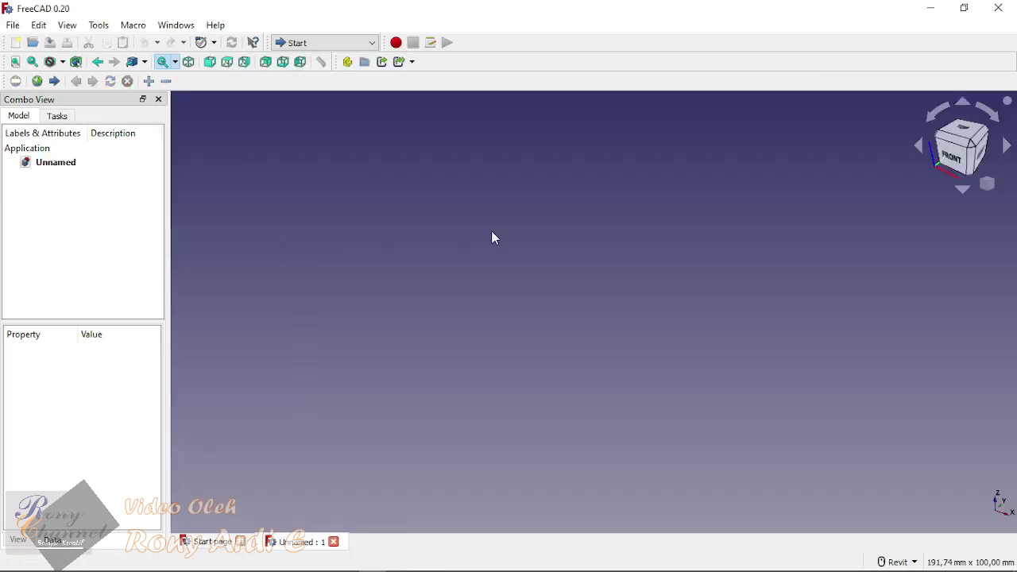
pyautogui.click(13, 25)
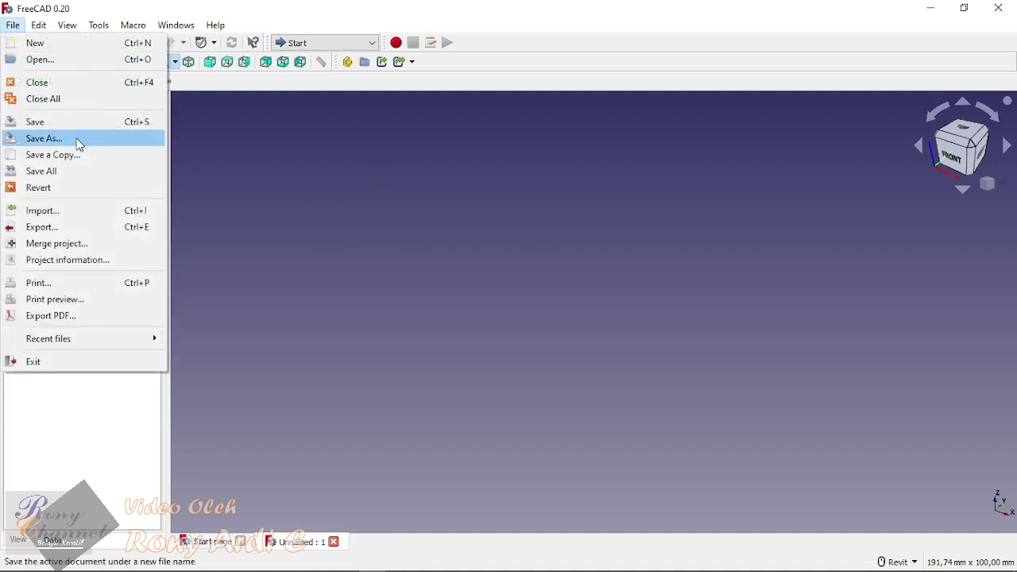
pyautogui.click(44, 138)
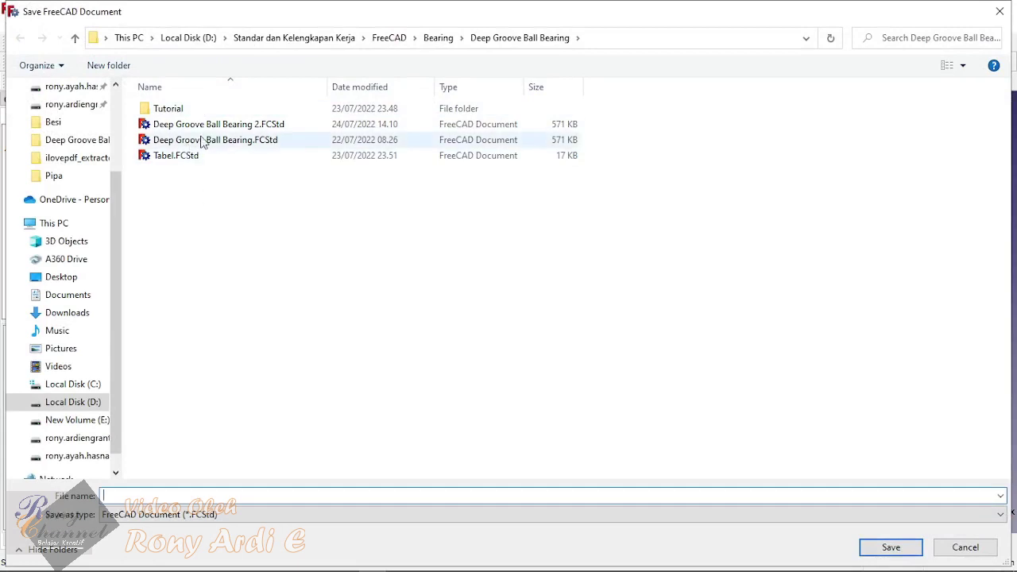
pyautogui.click(189, 113)
pyautogui.doubleClick(189, 113)
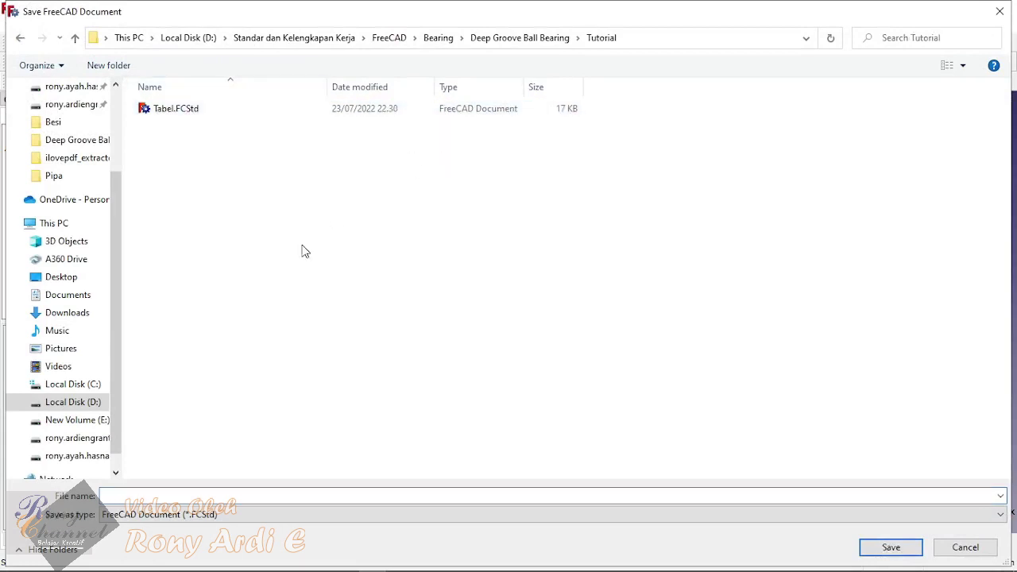
pyautogui.click(241, 494)
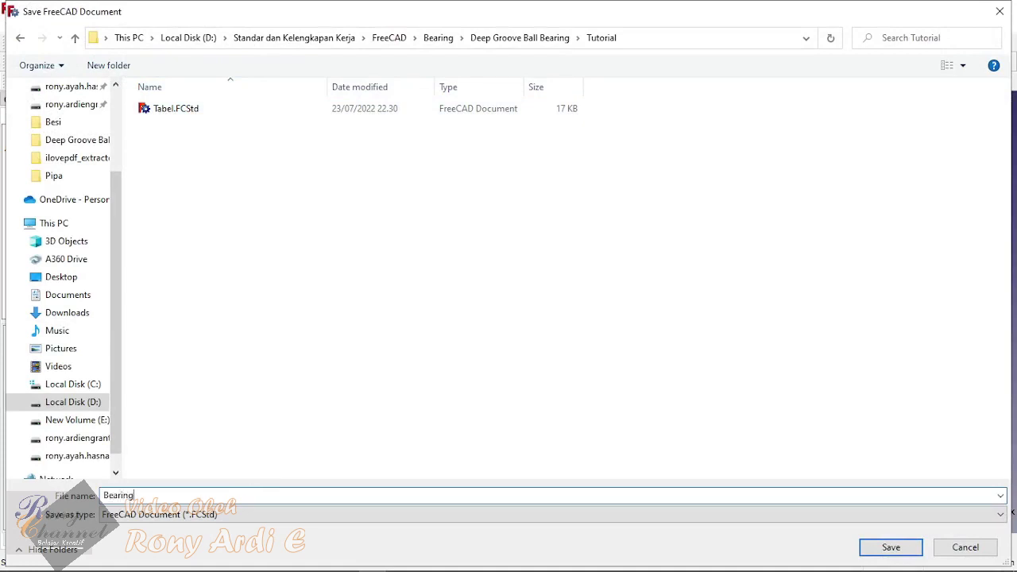
pyautogui.write('Deep Groove Ball')
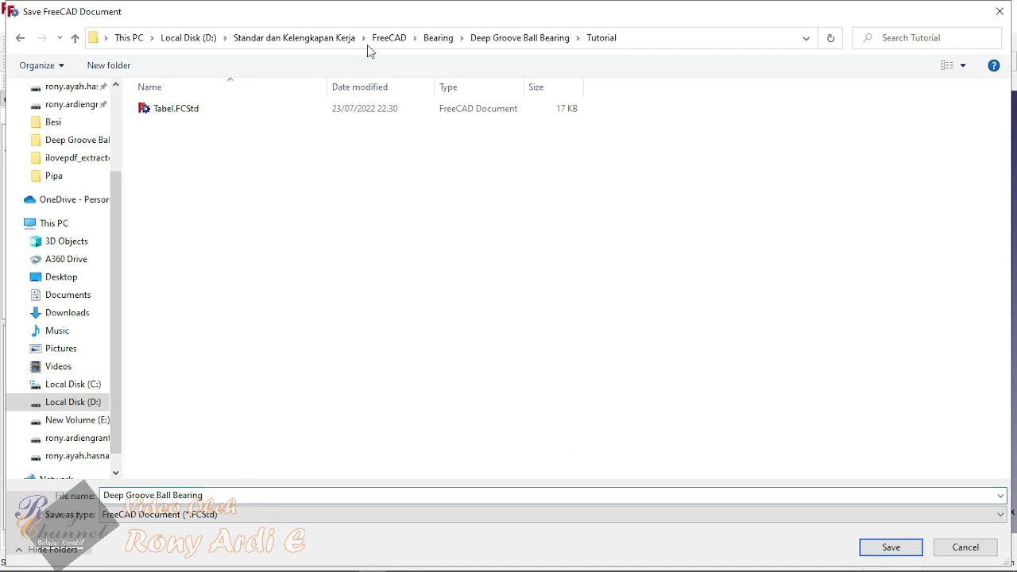
pyautogui.click(868, 546)
pyautogui.click(891, 547)
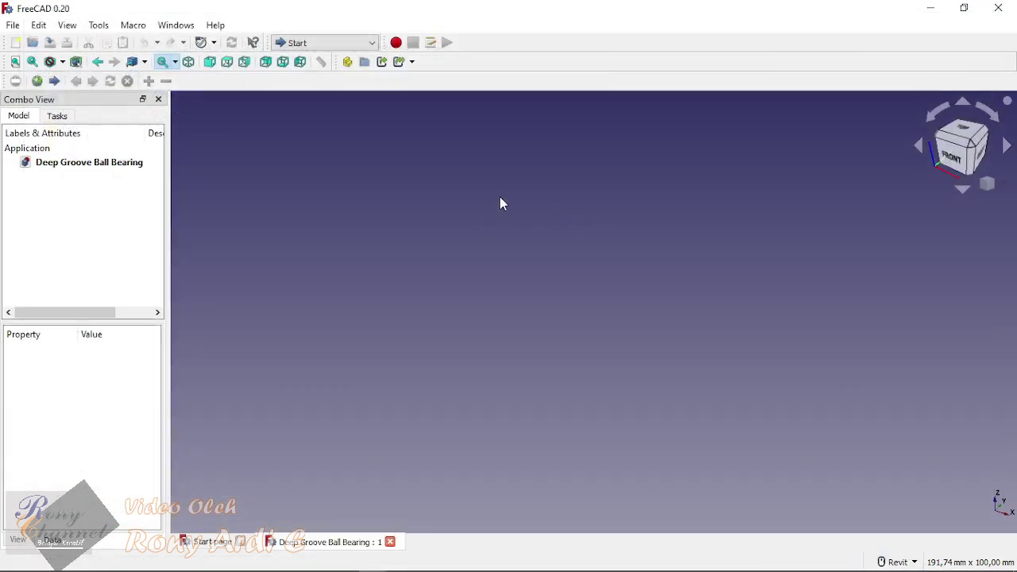
# Step: Open the finished Deep Groove Ball Bearing.FCStd from the parent Deep Groove Ball Bearing folder and examine the model from its side face
pyautogui.click(33, 42)
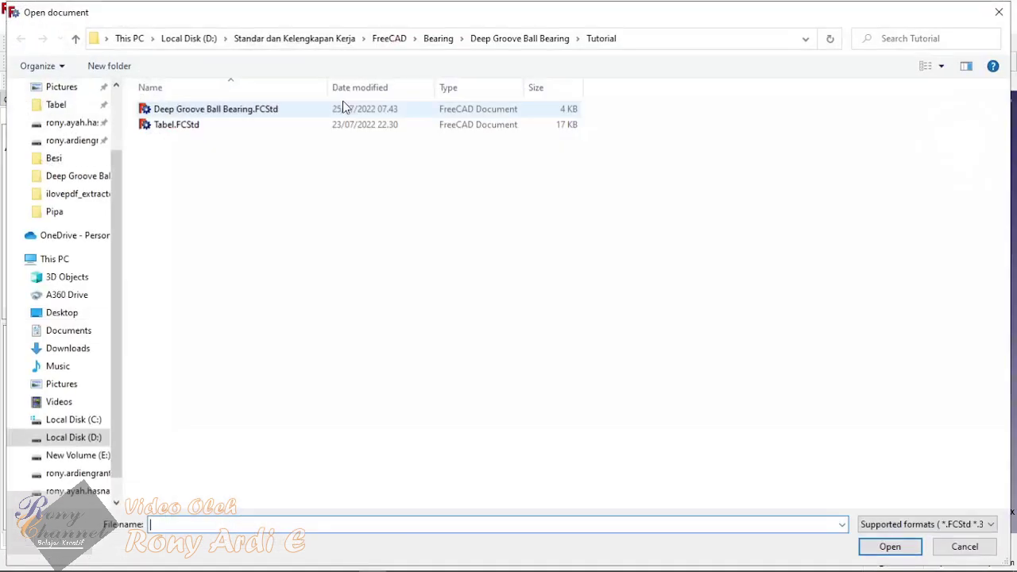
pyautogui.click(512, 39)
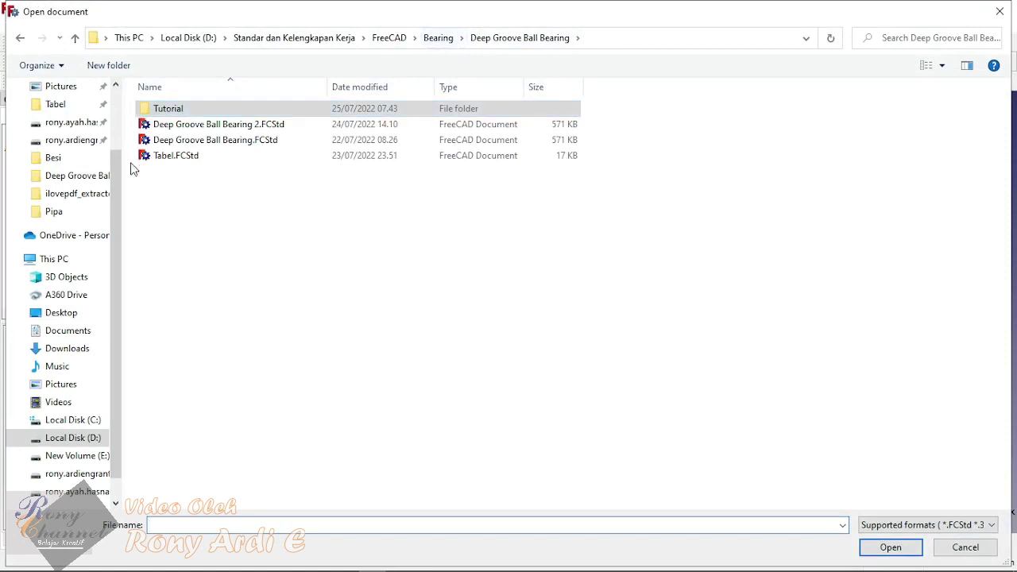
pyautogui.click(231, 182)
pyautogui.doubleClick(267, 140)
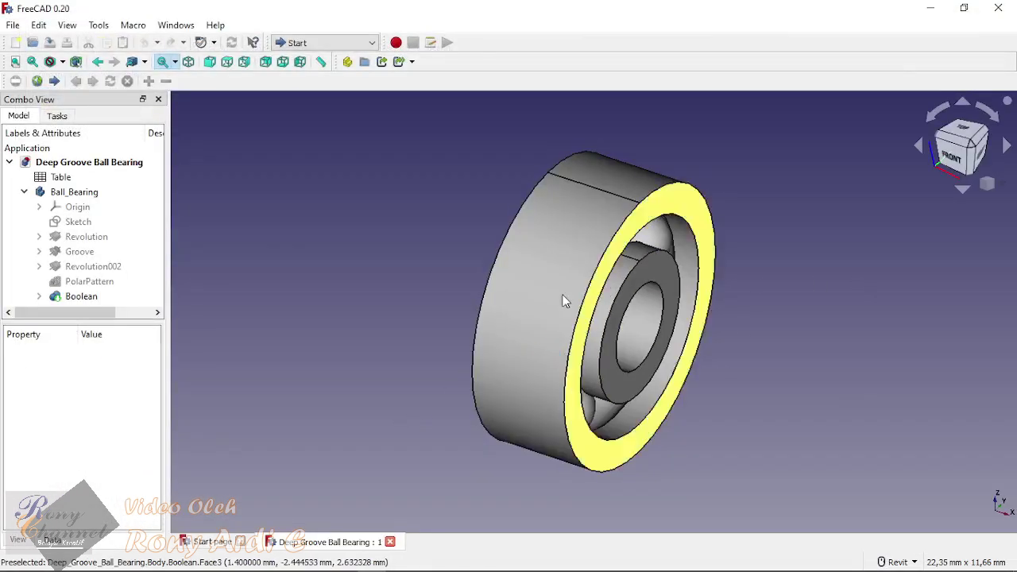
pyautogui.keyDown('shift'); pyautogui.moveTo(563, 297); pyautogui.dragTo(599, 275, button='middle'); pyautogui.keyUp('shift')
pyautogui.moveTo(589, 234); pyautogui.dragTo(602, 202, button='middle')
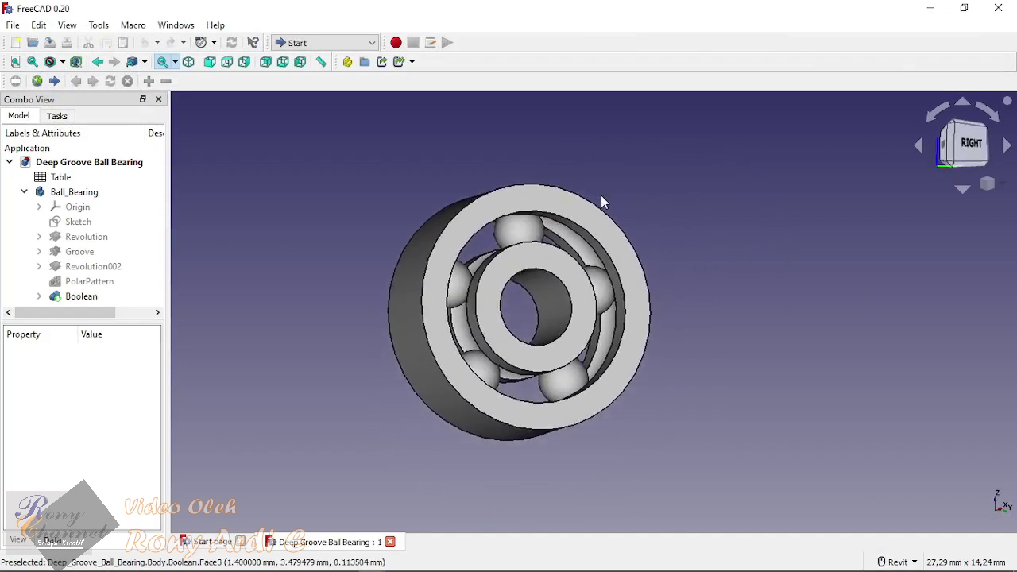
# Step: Select the Ball_Bearing body and turn off the display of all hidden properties in its property list
pyautogui.click(24, 192)
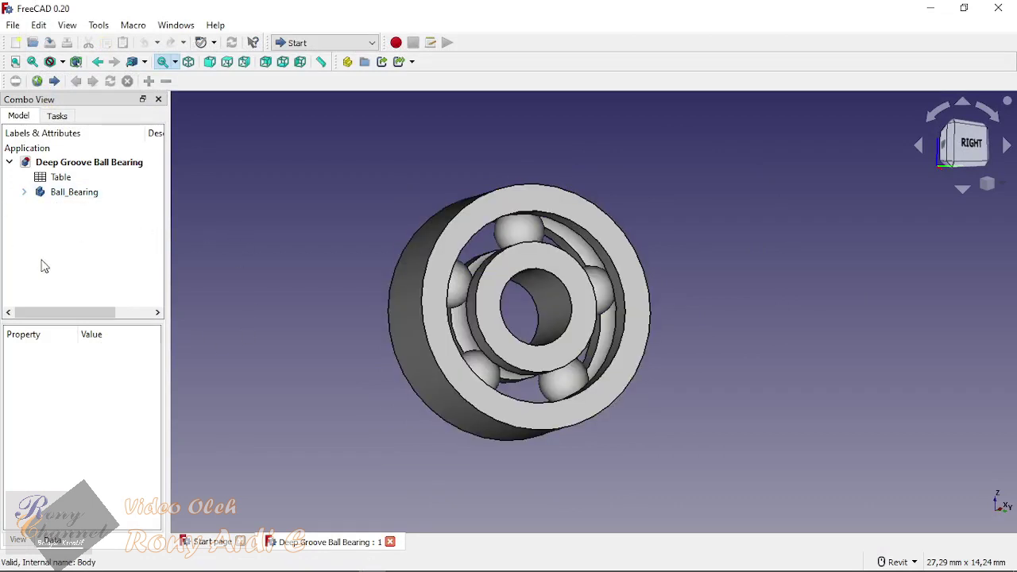
pyautogui.click(68, 193)
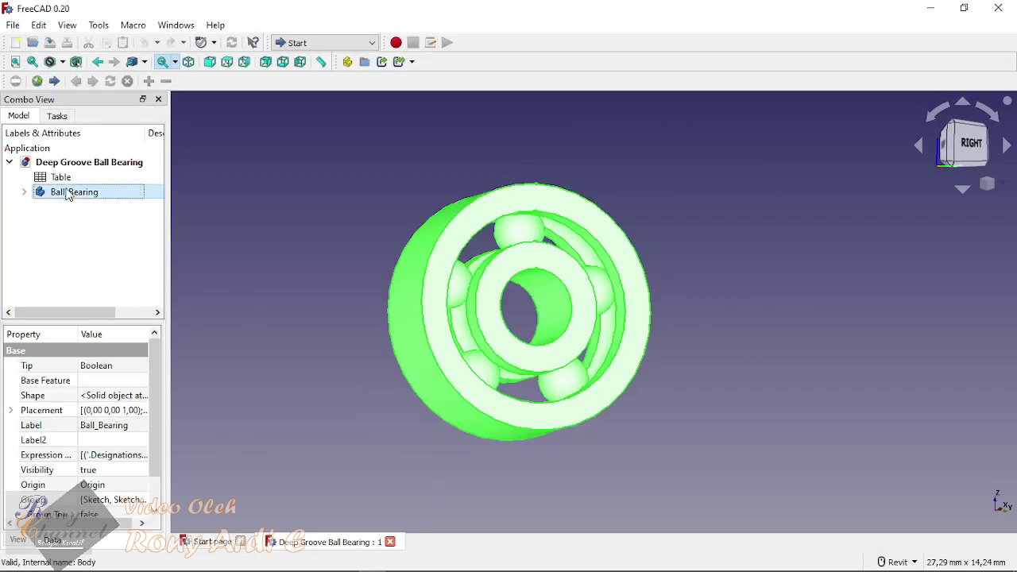
pyautogui.rightClick(43, 470)
pyautogui.click(93, 284)
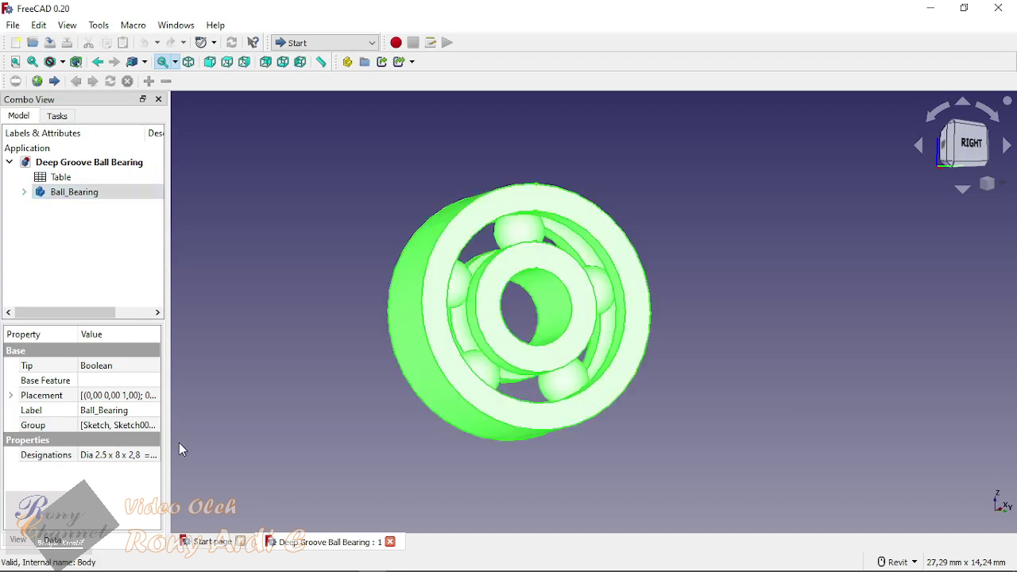
# Step: Set Ball_Bearing's Designations to Dia 17 x 26 x 5 => 61803 and bring the resized bearing fully into view
pyautogui.click(136, 455)
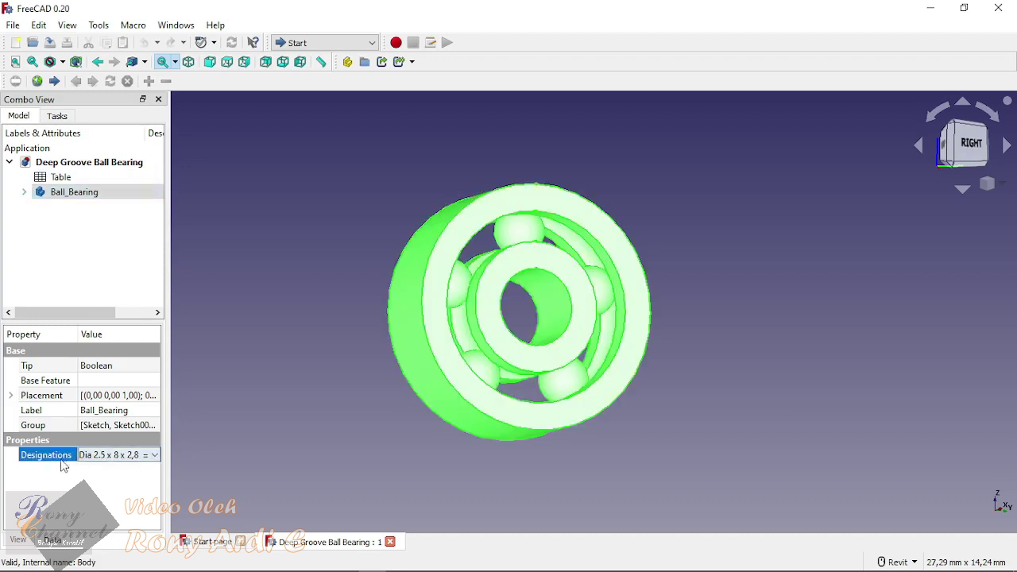
pyautogui.click(155, 454)
pyautogui.scroll(-5, 134, 409)
pyautogui.scroll(-4, 134, 409)
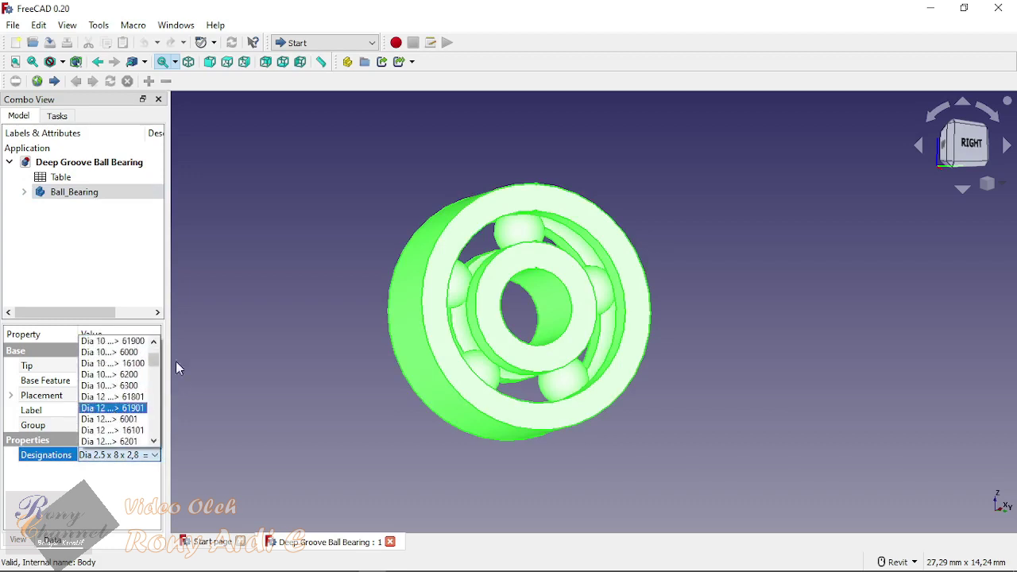
pyautogui.scroll(-3, 115, 397)
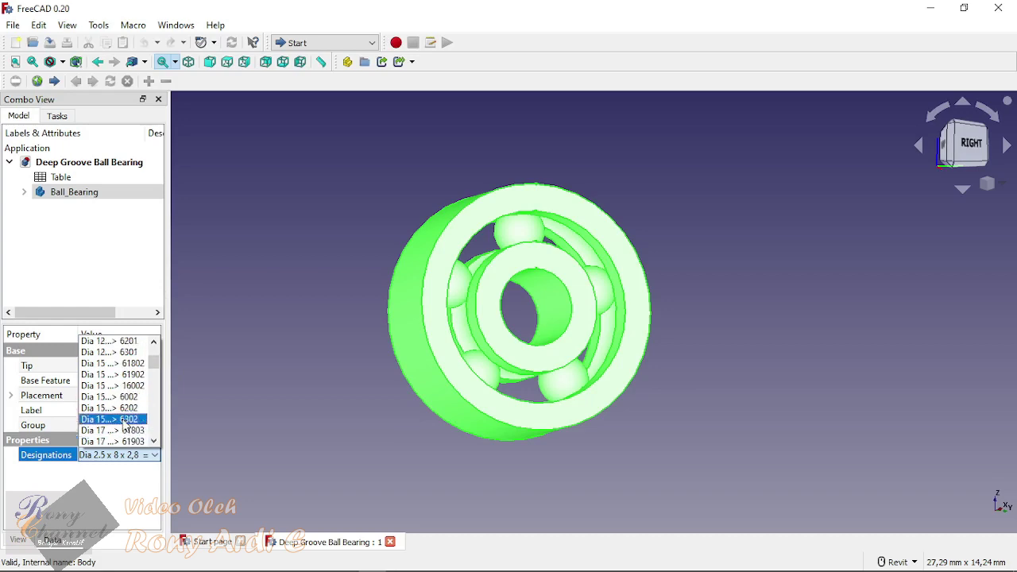
pyautogui.click(113, 415)
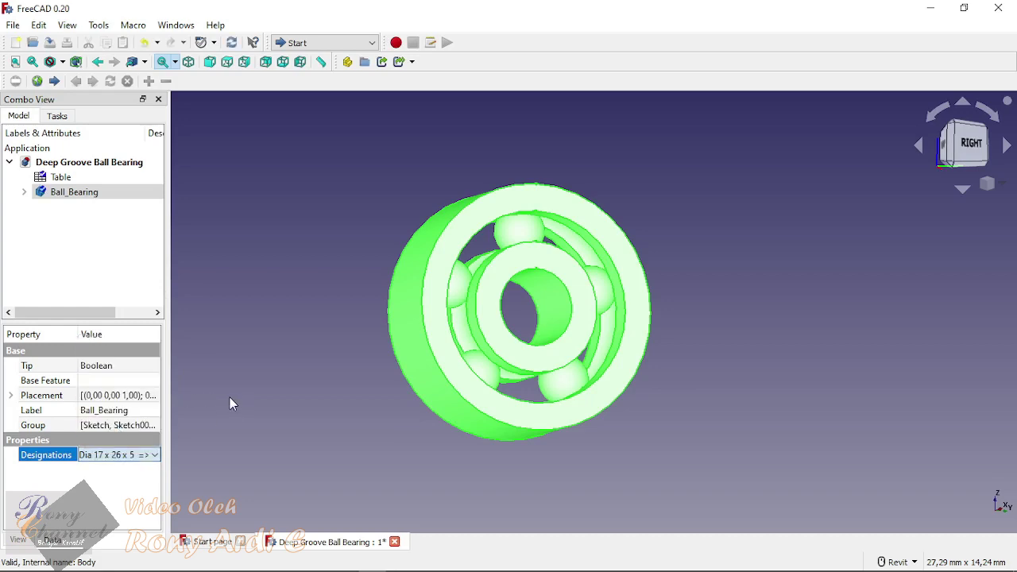
pyautogui.click(240, 248)
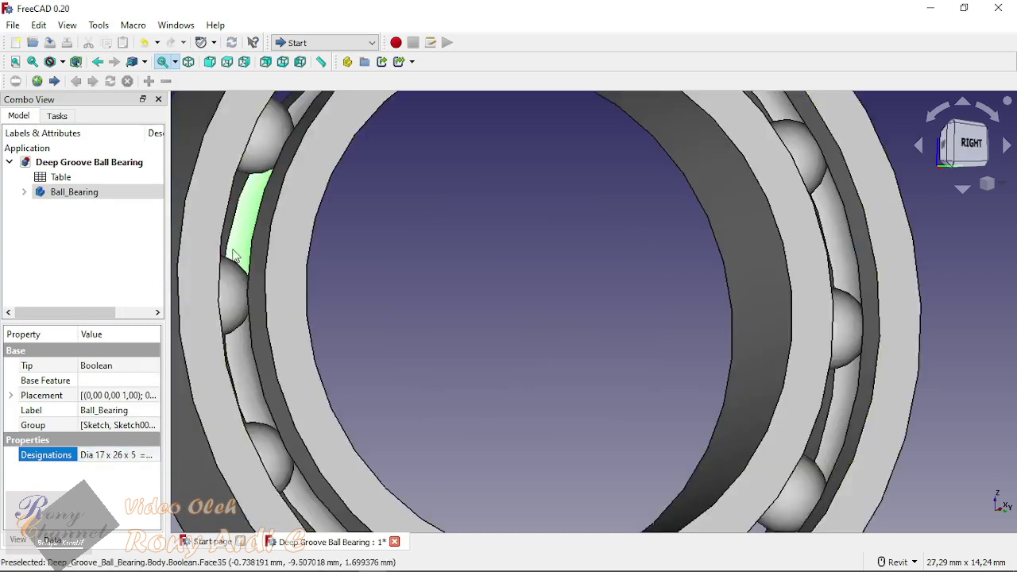
pyautogui.scroll(-4, 445, 341)
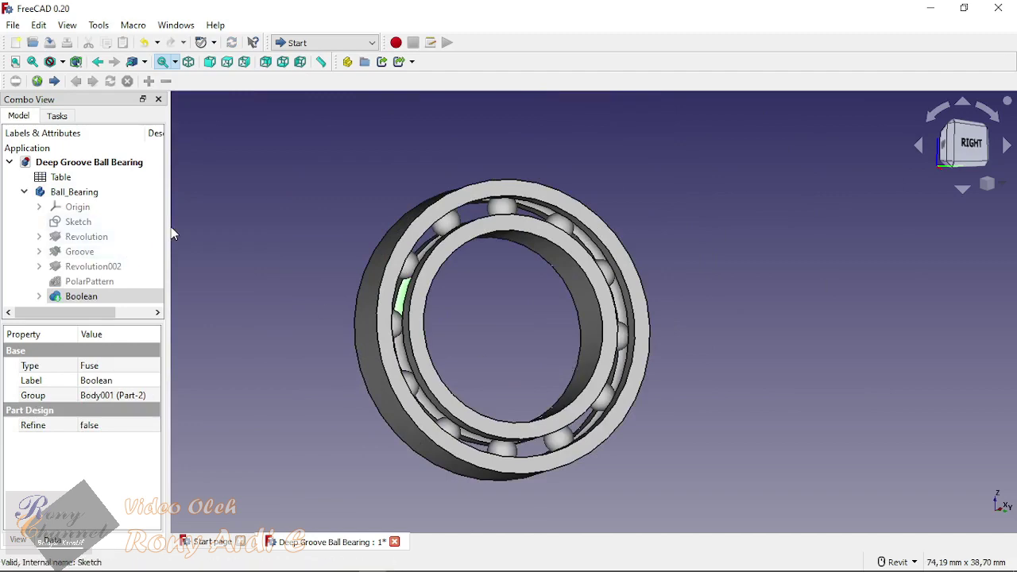
# Step: Widen the Combo View and set Ball_Bearing's Designations to Dia 15 x 35 x 11 => 6202
pyautogui.moveTo(168, 226); pyautogui.dragTo(289, 223)
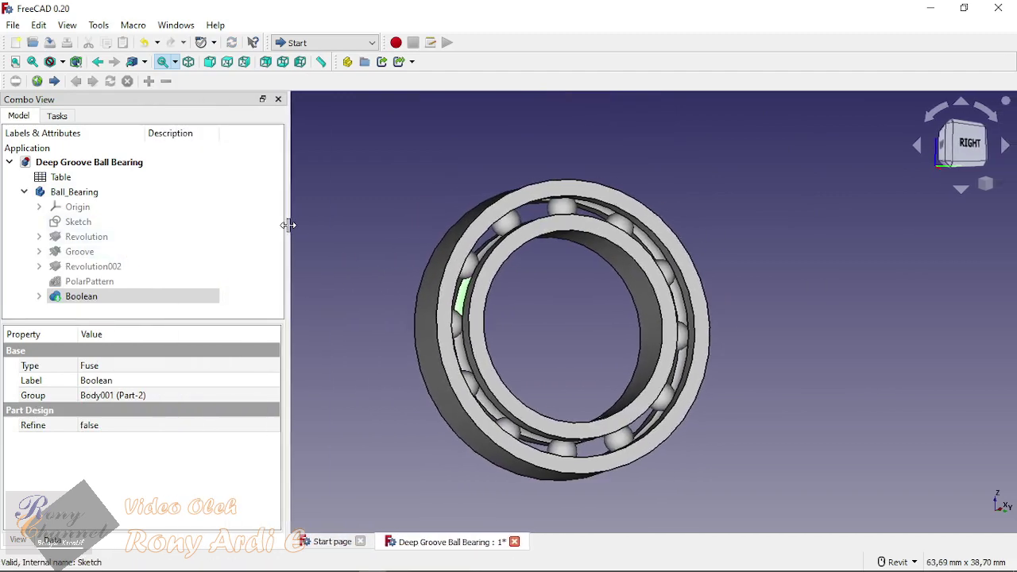
pyautogui.click(76, 193)
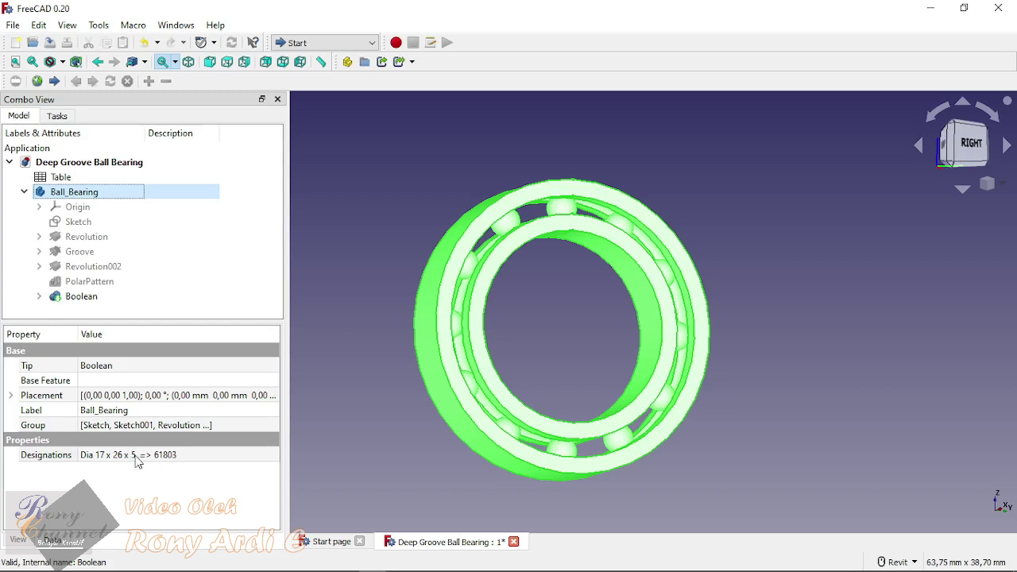
pyautogui.click(248, 459)
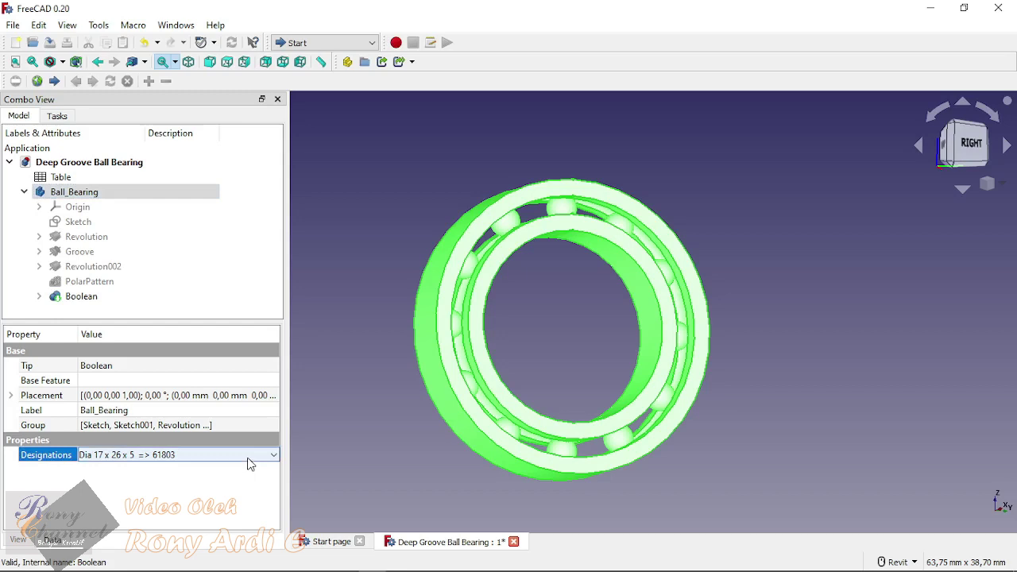
pyautogui.click(247, 459)
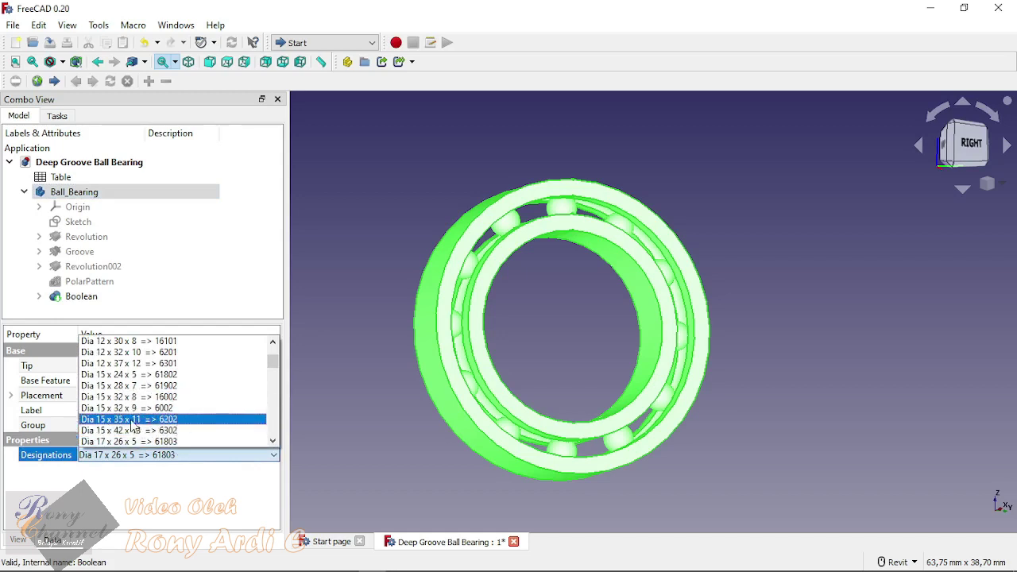
pyautogui.click(176, 426)
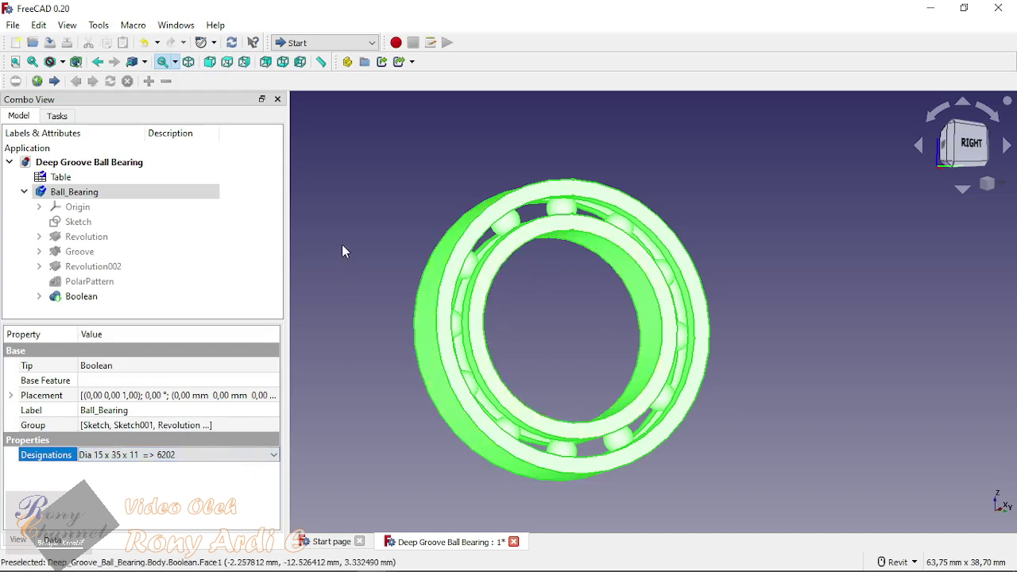
pyautogui.click(327, 341)
pyautogui.scroll(3, 327, 342)
pyautogui.scroll(-4, 336, 340)
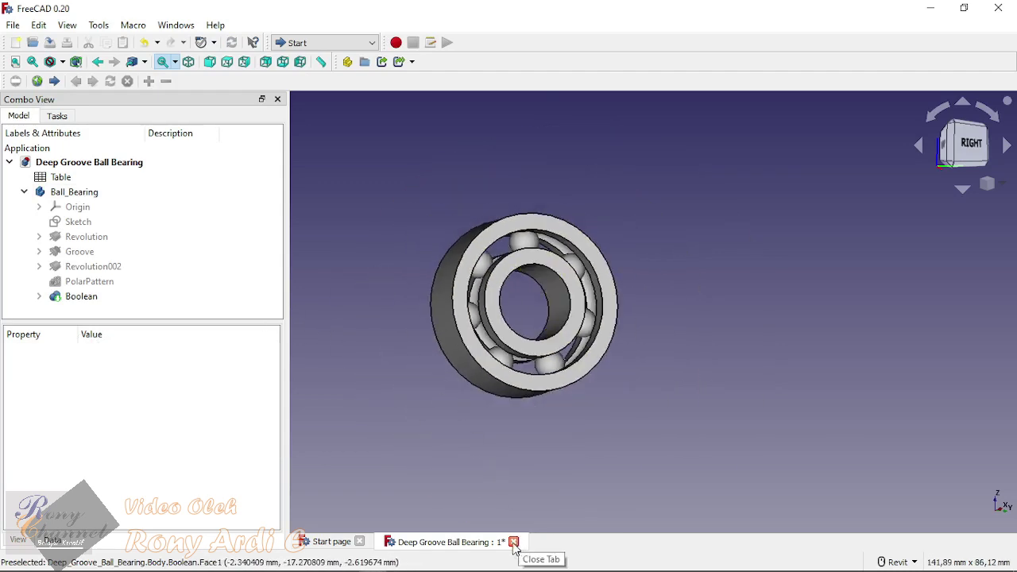
# Step: Close the finished bearing model without saving and open the empty Deep Groove Ball Bearing.FCStd from the Tutorial folder
pyautogui.click(513, 542)
pyautogui.click(597, 327)
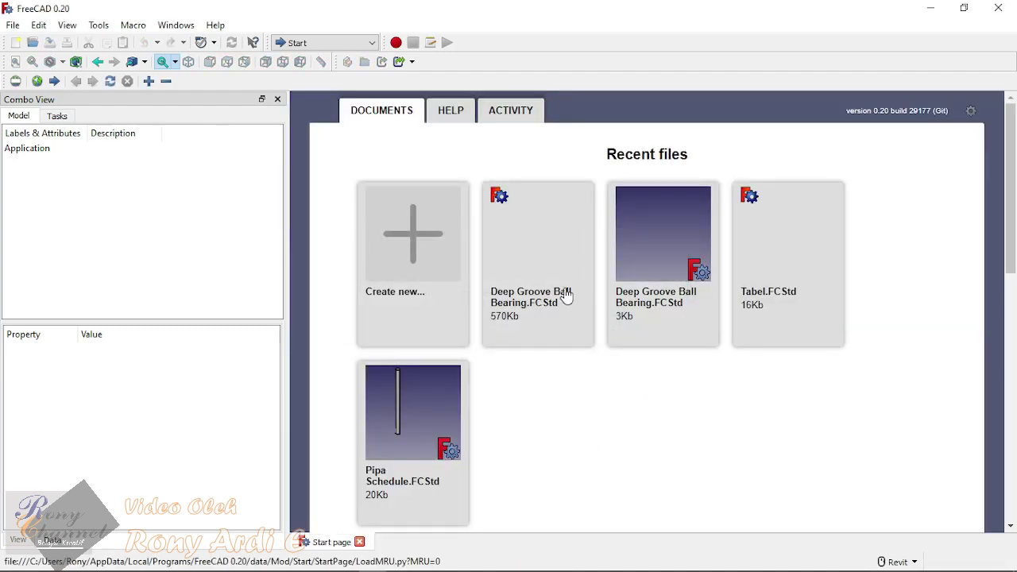
pyautogui.click(32, 42)
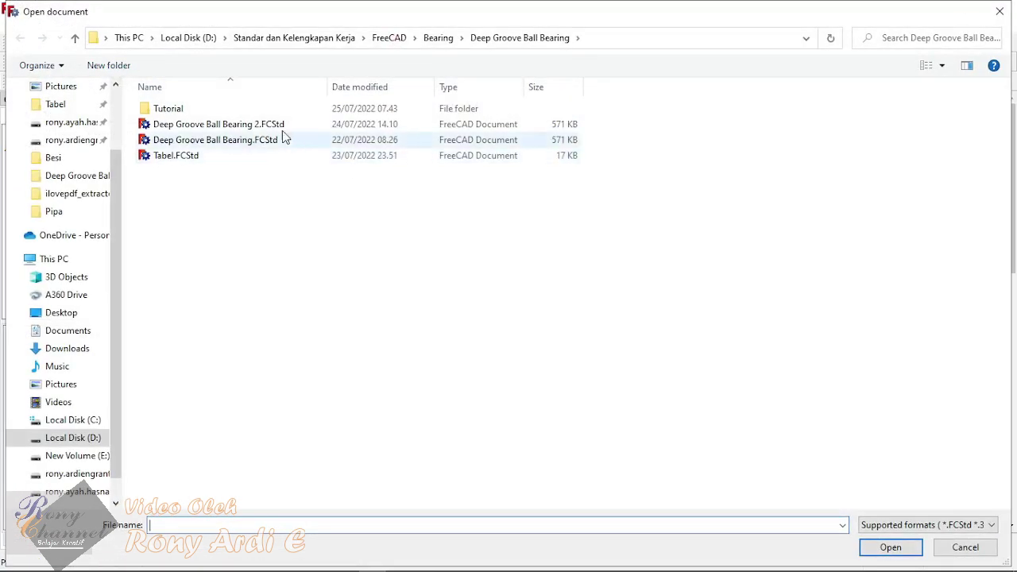
pyautogui.doubleClick(195, 108)
pyautogui.doubleClick(245, 109)
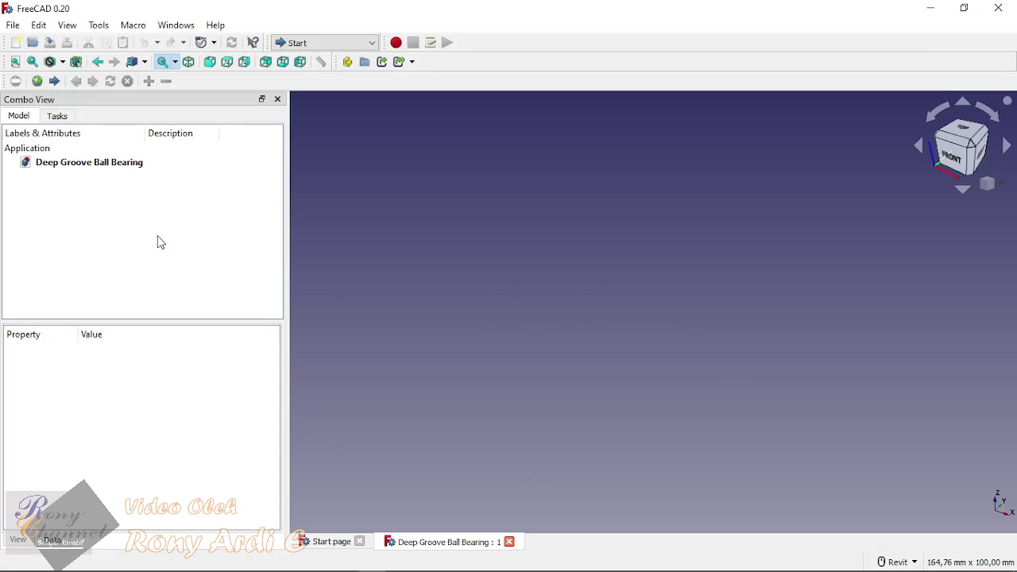
# Step: Switch to the Spreadsheet workbench and create a new spreadsheet in the Deep Groove Ball Bearing document
pyautogui.click(309, 42)
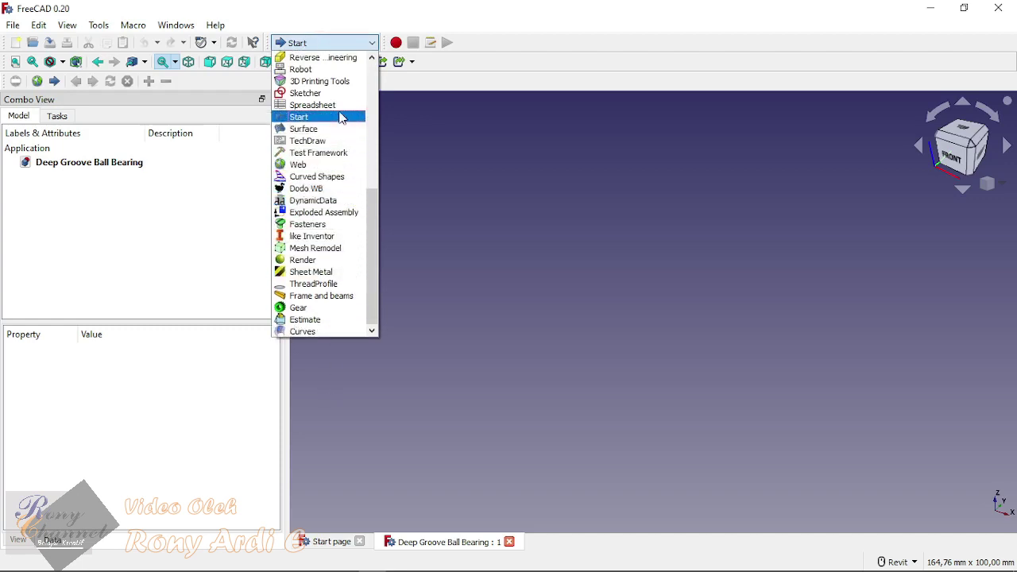
pyautogui.click(338, 105)
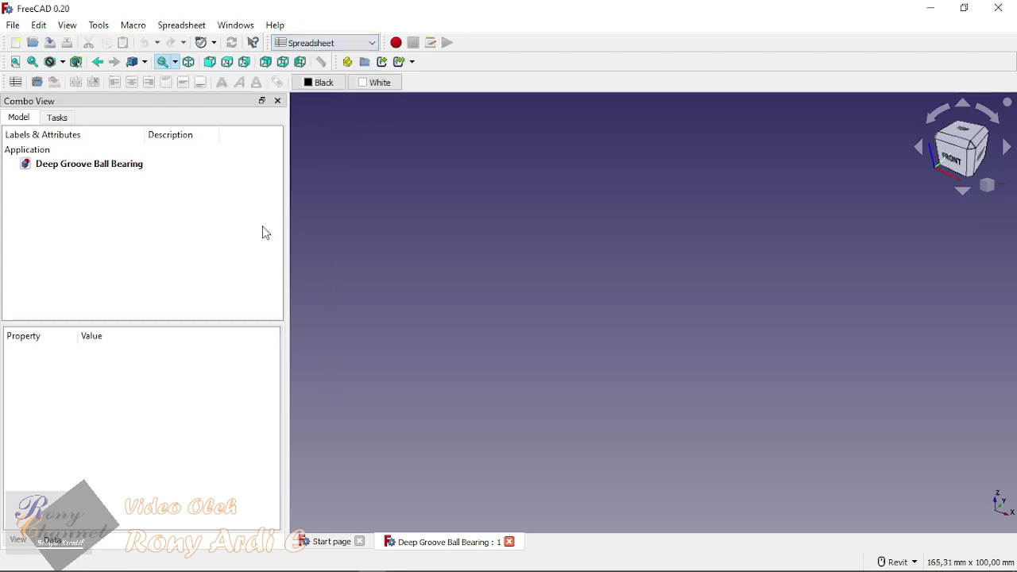
pyautogui.click(15, 83)
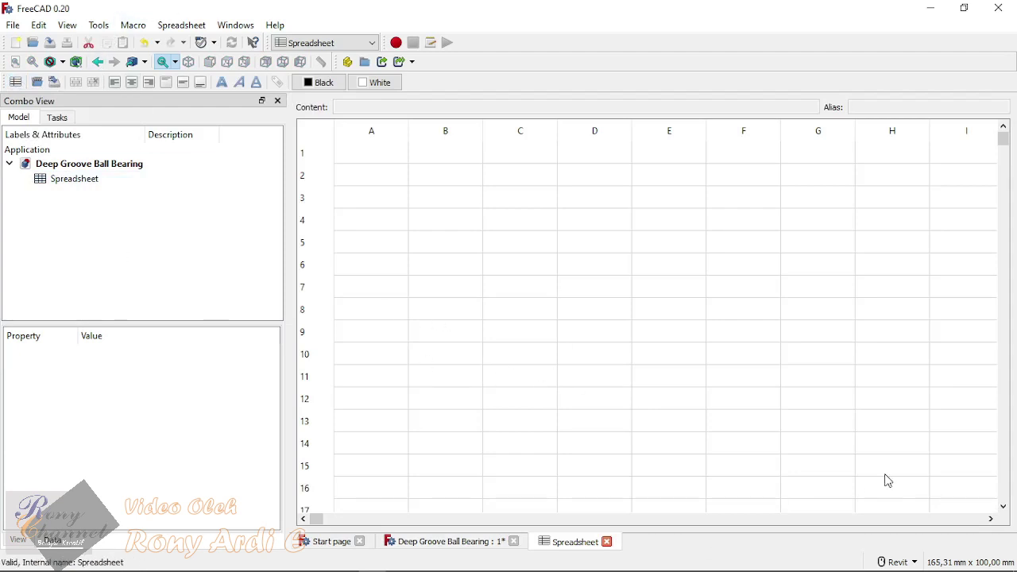
# Step: Open Tabel.FCStd from the Tutorial folder and display its Table spreadsheet
pyautogui.click(32, 42)
pyautogui.click(167, 125)
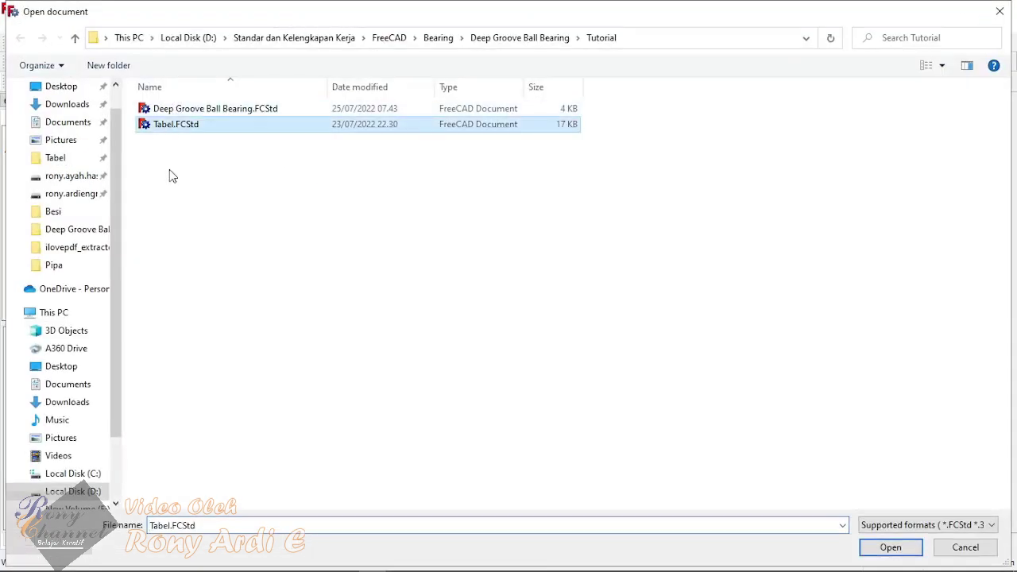
pyautogui.doubleClick(184, 129)
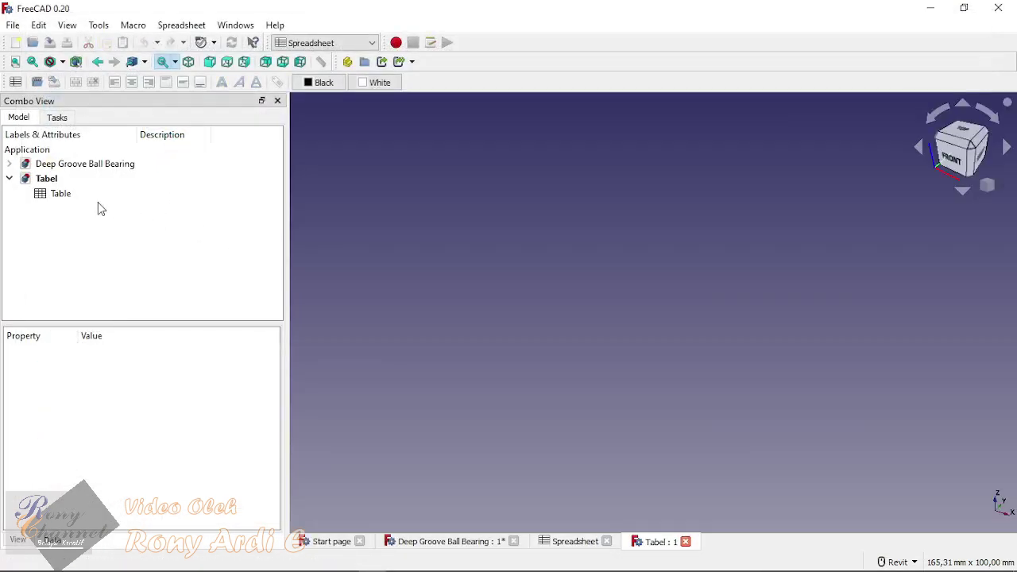
pyautogui.doubleClick(71, 196)
pyautogui.moveTo(353, 199); pyautogui.dragTo(588, 171)
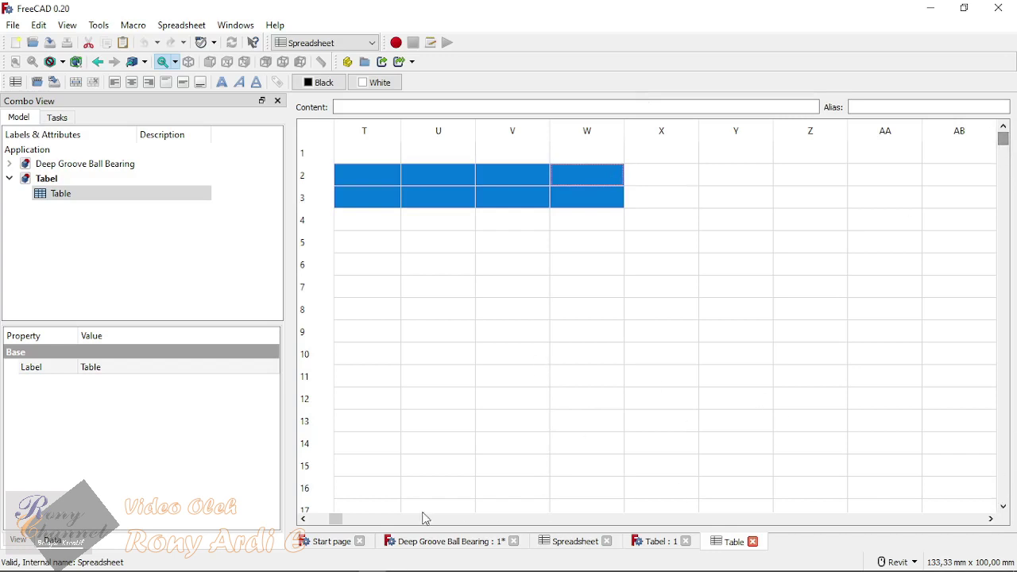
pyautogui.moveTo(335, 519); pyautogui.dragTo(280, 516)
pyautogui.click(370, 176)
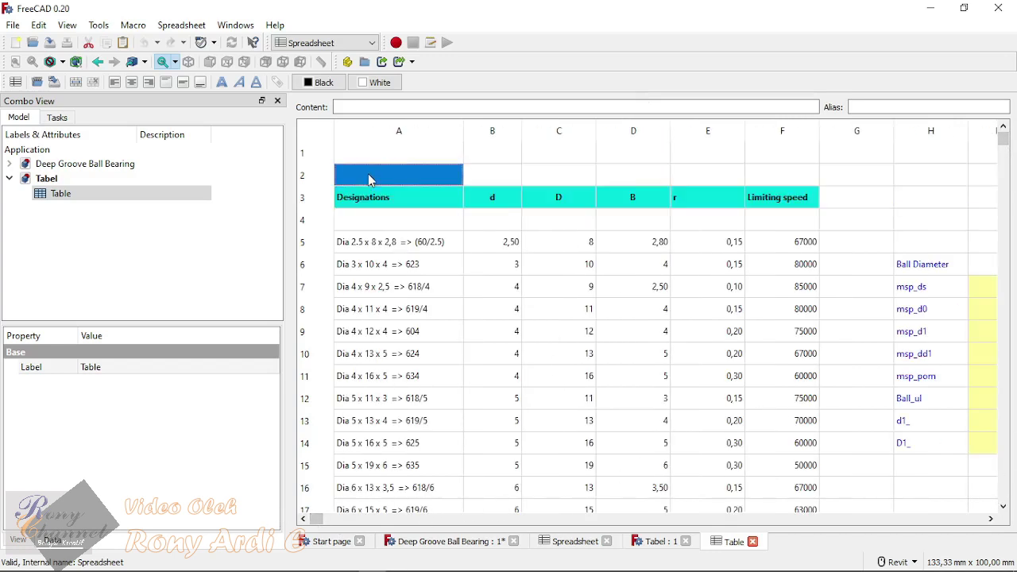
# Step: Select the whole bearing table, from the Designations header in A3 across to column J and down past the last data row, 379
pyautogui.click(366, 199)
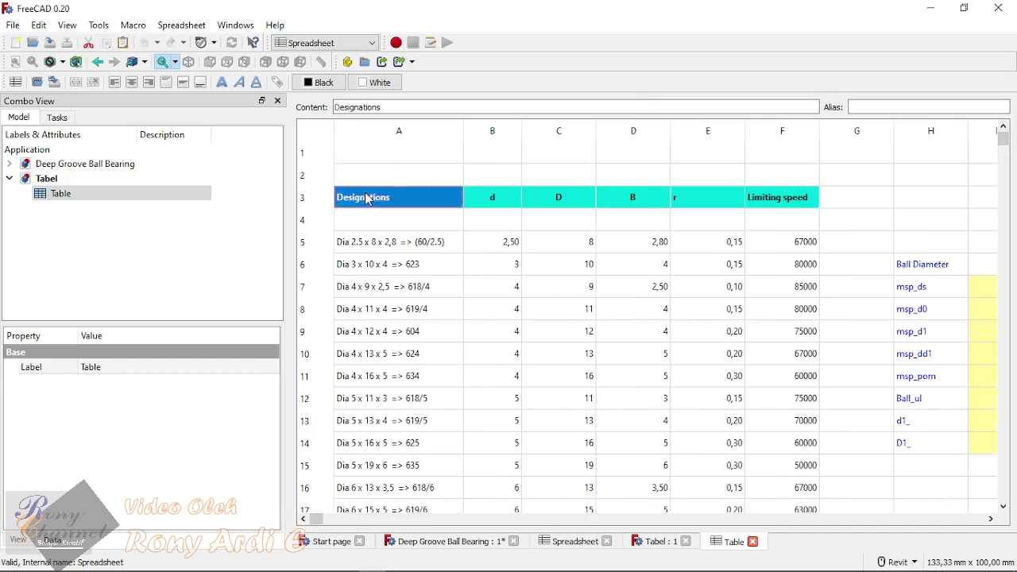
pyautogui.hotkey('shift', 'Right')
pyautogui.hotkey('shift', 'Right')
pyautogui.hotkey('shift', 'Right')
pyautogui.hotkey('shift', 'Right')
pyautogui.hotkey('shift', 'Right')
pyautogui.hotkey('shift', 'Right')
pyautogui.hotkey('shift', 'Right')
pyautogui.hotkey('shift', 'Right')
pyautogui.hotkey('shift', 'Right')
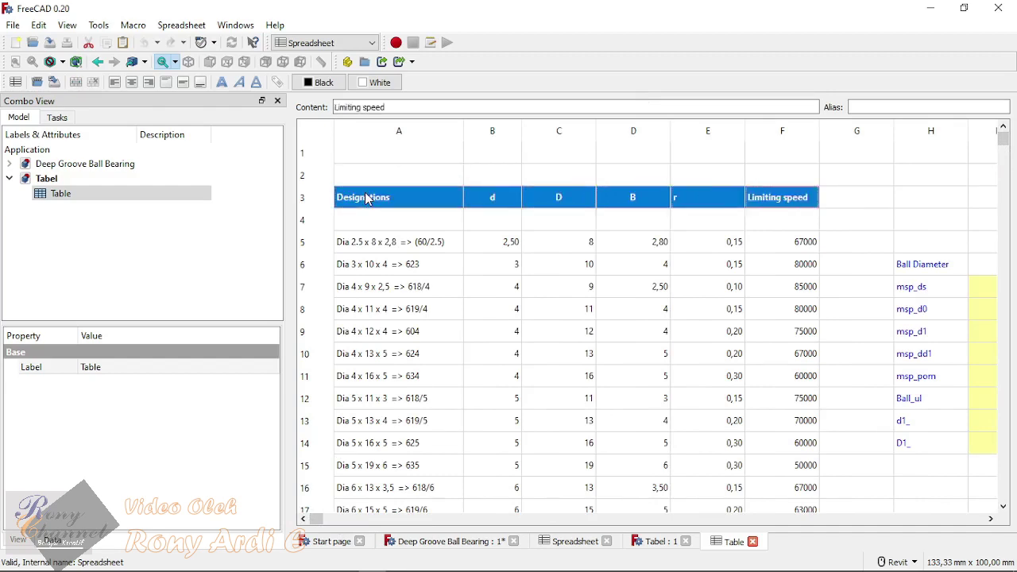
pyautogui.hotkey('shift', 'Right')
pyautogui.hotkey('shift', 'Right')
pyautogui.hotkey('shift', 'Left')
pyautogui.hotkey('shift', 'Left')
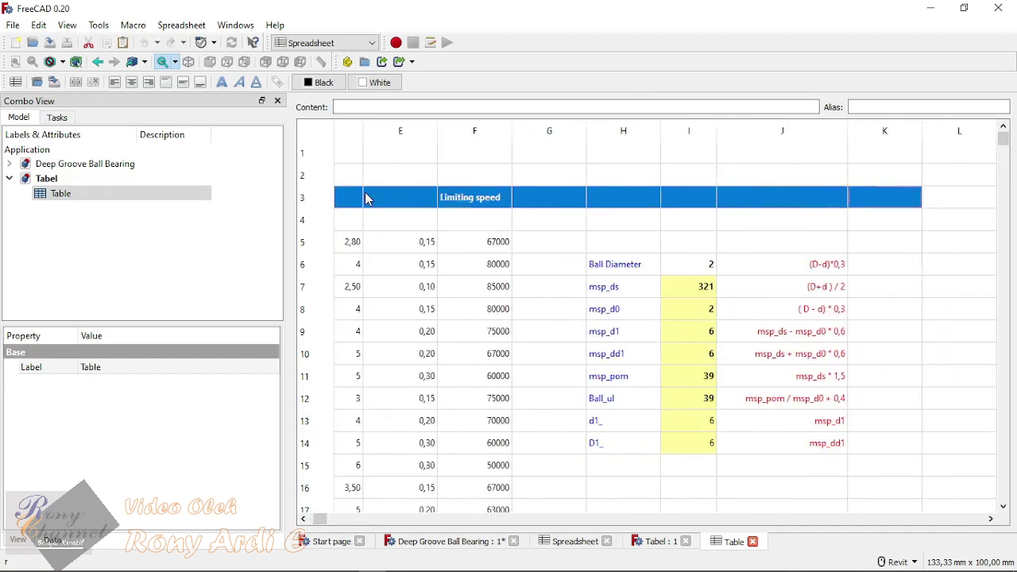
pyautogui.hotkey('shift', 'Down')
pyautogui.hotkey('shift', 'Down')
pyautogui.hotkey('shift', 'Down')
pyautogui.hotkey('shift', 'Down')
pyautogui.hotkey('shift', 'Down')
pyautogui.hotkey('shift', 'Down')
pyautogui.hotkey('shift', 'Down')
pyautogui.hotkey('shift', 'Down')
pyautogui.hotkey('shift', 'Down')
pyautogui.hotkey('shift', 'Down')
pyautogui.hotkey('shift', 'Down')
pyautogui.hotkey('shift', 'Down')
pyautogui.hotkey('shift', 'Down')
pyautogui.hotkey('shift', 'Down')
pyautogui.hotkey('shift', 'Down')
pyautogui.hotkey('shift', 'Down')
pyautogui.hotkey('shift', 'Down')
pyautogui.hotkey('shift', 'Down')
pyautogui.hotkey('shift', 'Down')
pyautogui.hotkey('shift', 'Down')
pyautogui.hotkey('shift', 'Down')
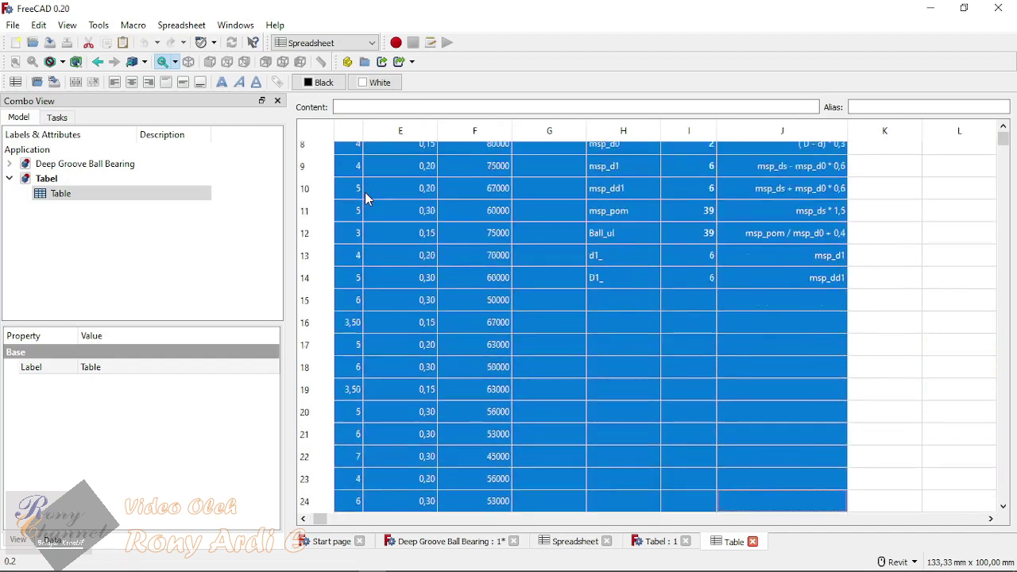
pyautogui.hotkey('shift', 'Down')
pyautogui.hotkey('shift', 'Down')
pyautogui.hotkey('shift', 'Down')
pyautogui.hotkey('shift', 'Down')
pyautogui.hotkey('shift', 'Down')
pyautogui.hotkey('shift', 'Down')
pyautogui.hotkey('shift', 'Down')
pyautogui.hotkey('shift', 'Down')
pyautogui.hotkey('shift', 'Down')
pyautogui.hotkey('shift', 'Down')
pyautogui.hotkey('shift', 'Down')
pyautogui.hotkey('shift', 'Down')
pyautogui.hotkey('shift', 'Down')
pyautogui.hotkey('shift', 'Down')
pyautogui.hotkey('shift', 'Down')
pyautogui.hotkey('shift', 'Down')
pyautogui.hotkey('shift', 'Down')
pyautogui.hotkey('shift', 'Down')
pyautogui.hotkey('shift', 'Down')
pyautogui.hotkey('shift', 'Down')
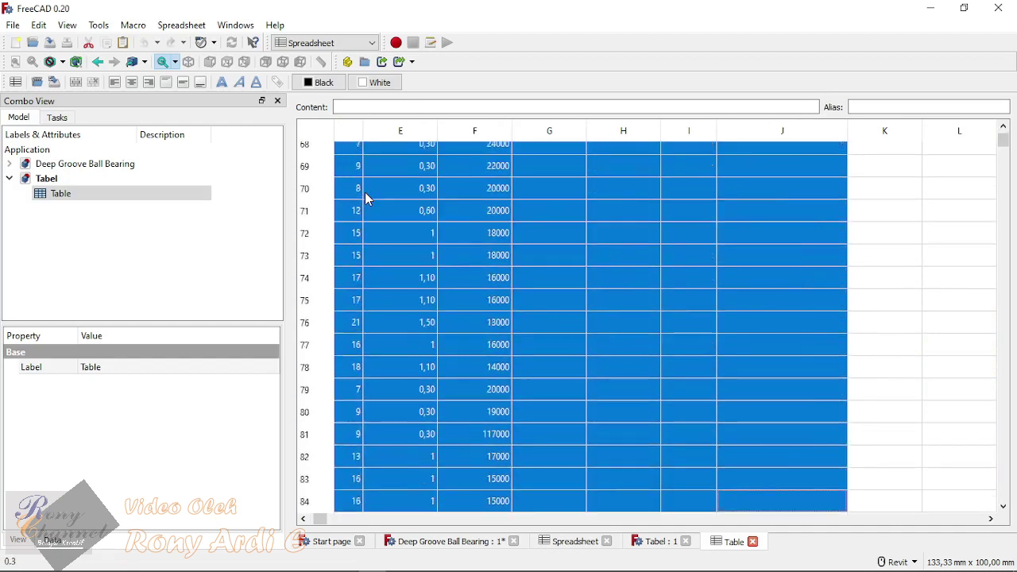
pyautogui.hotkey('shift', 'Down')
pyautogui.hotkey('shift', 'Down')
pyautogui.hotkey('shift', 'Down')
pyautogui.hotkey('shift', 'Down')
pyautogui.hotkey('shift', 'Down')
pyautogui.hotkey('shift', 'Down')
pyautogui.hotkey('shift', 'Down')
pyautogui.hotkey('shift', 'Down')
pyautogui.hotkey('shift', 'Down')
pyautogui.hotkey('shift', 'Down')
pyautogui.hotkey('shift', 'Down')
pyautogui.hotkey('shift', 'Down')
pyautogui.hotkey('shift', 'Down')
pyautogui.hotkey('shift', 'Down')
pyautogui.hotkey('shift', 'Down')
pyautogui.hotkey('shift', 'Down')
pyautogui.hotkey('shift', 'Down')
pyautogui.hotkey('shift', 'Down')
pyautogui.hotkey('shift', 'Down')
pyautogui.hotkey('shift', 'Down')
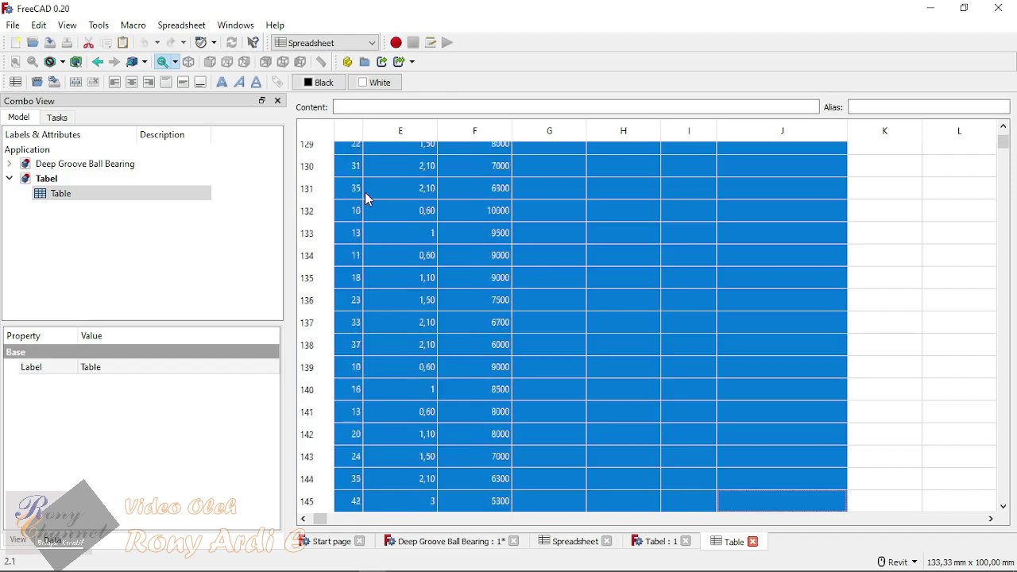
pyautogui.hotkey('shift', 'Down')
pyautogui.hotkey('shift', 'Down')
pyautogui.hotkey('shift', 'Down')
pyautogui.hotkey('shift', 'Down')
pyautogui.hotkey('shift', 'Down')
pyautogui.hotkey('shift', 'Down')
pyautogui.hotkey('shift', 'Down')
pyautogui.hotkey('shift', 'Down')
pyautogui.hotkey('shift', 'Down')
pyautogui.hotkey('shift', 'Down')
pyautogui.hotkey('shift', 'Down')
pyautogui.hotkey('shift', 'Down')
pyautogui.hotkey('shift', 'Down')
pyautogui.hotkey('shift', 'Down')
pyautogui.hotkey('shift', 'Down')
pyautogui.hotkey('shift', 'Down')
pyautogui.hotkey('shift', 'Down')
pyautogui.hotkey('shift', 'Down')
pyautogui.hotkey('shift', 'Down')
pyautogui.hotkey('shift', 'Down')
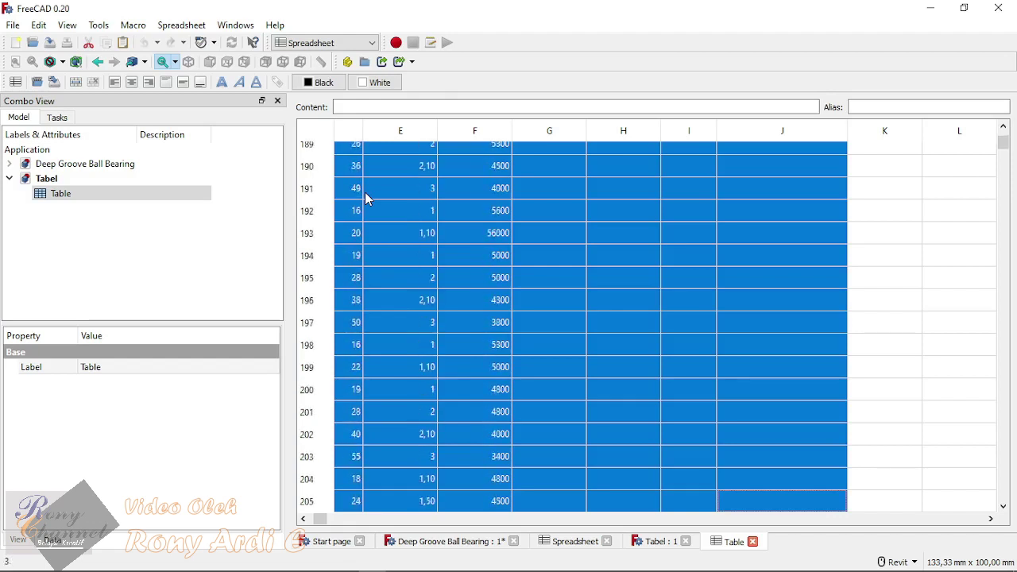
pyautogui.hotkey('shift', 'Down')
pyautogui.hotkey('shift', 'Down')
pyautogui.hotkey('shift', 'Down')
pyautogui.hotkey('shift', 'Down')
pyautogui.hotkey('shift', 'Down')
pyautogui.hotkey('shift', 'Down')
pyautogui.hotkey('shift', 'Down')
pyautogui.hotkey('shift', 'Down')
pyautogui.hotkey('shift', 'Down')
pyautogui.hotkey('shift', 'Down')
pyautogui.hotkey('shift', 'Down')
pyautogui.hotkey('shift', 'Down')
pyautogui.hotkey('shift', 'Down')
pyautogui.hotkey('shift', 'Down')
pyautogui.hotkey('shift', 'Down')
pyautogui.hotkey('shift', 'Down')
pyautogui.hotkey('shift', 'Down')
pyautogui.hotkey('shift', 'Down')
pyautogui.hotkey('shift', 'Down')
pyautogui.hotkey('shift', 'Down')
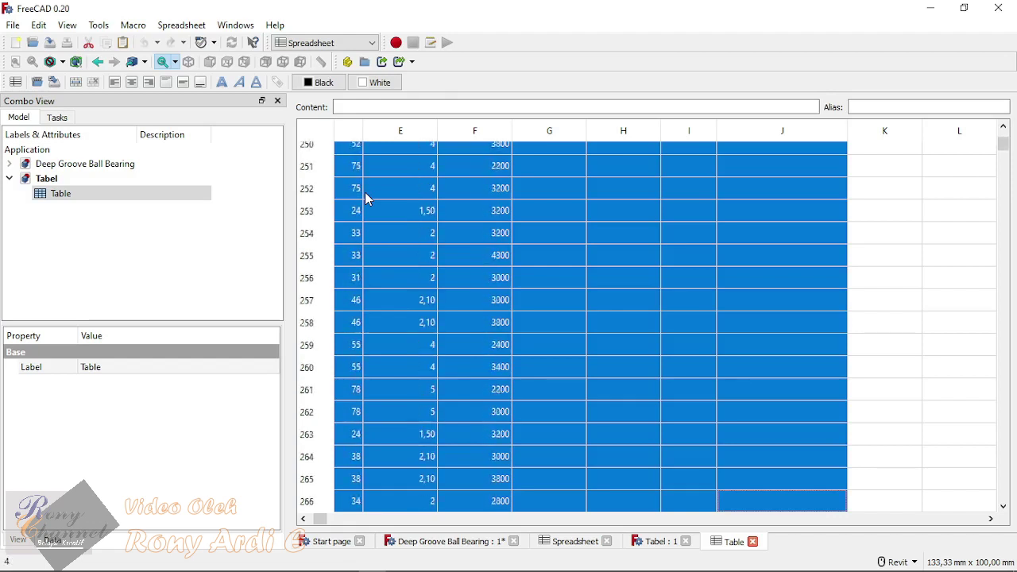
pyautogui.hotkey('shift', 'Down')
pyautogui.hotkey('shift', 'Down')
pyautogui.hotkey('shift', 'Down')
pyautogui.hotkey('shift', 'Down')
pyautogui.hotkey('shift', 'Down')
pyautogui.hotkey('shift', 'Down')
pyautogui.hotkey('shift', 'Down')
pyautogui.hotkey('shift', 'Down')
pyautogui.hotkey('shift', 'Down')
pyautogui.hotkey('shift', 'Down')
pyautogui.hotkey('shift', 'Down')
pyautogui.hotkey('shift', 'Down')
pyautogui.hotkey('shift', 'Down')
pyautogui.hotkey('shift', 'Down')
pyautogui.hotkey('shift', 'Down')
pyautogui.hotkey('shift', 'Down')
pyautogui.hotkey('shift', 'Down')
pyautogui.hotkey('shift', 'Down')
pyautogui.hotkey('shift', 'Down')
pyautogui.hotkey('shift', 'Down')
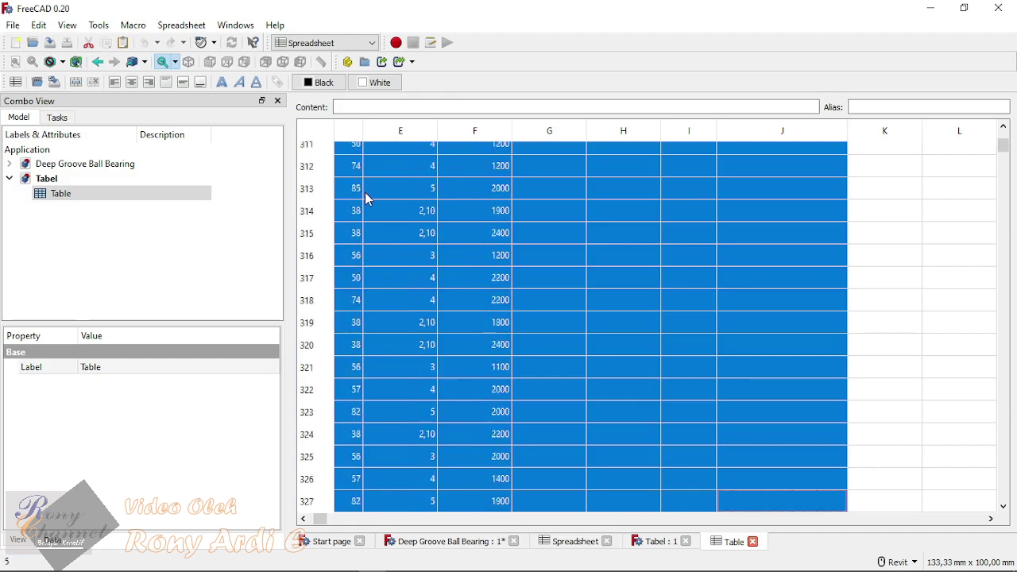
pyautogui.hotkey('shift', 'Down')
pyautogui.hotkey('shift', 'Down')
pyautogui.hotkey('shift', 'Down')
pyautogui.hotkey('shift', 'Down')
pyautogui.hotkey('shift', 'Down')
pyautogui.hotkey('shift', 'Down')
pyautogui.hotkey('shift', 'Down')
pyautogui.hotkey('shift', 'Down')
pyautogui.hotkey('shift', 'Down')
pyautogui.hotkey('shift', 'Down')
pyautogui.hotkey('shift', 'Down')
pyautogui.hotkey('shift', 'Down')
pyautogui.hotkey('shift', 'Down')
pyautogui.hotkey('shift', 'Down')
pyautogui.hotkey('shift', 'Down')
pyautogui.hotkey('shift', 'Down')
pyautogui.hotkey('shift', 'Down')
pyautogui.hotkey('shift', 'Down')
pyautogui.hotkey('shift', 'Down')
pyautogui.hotkey('shift', 'Down')
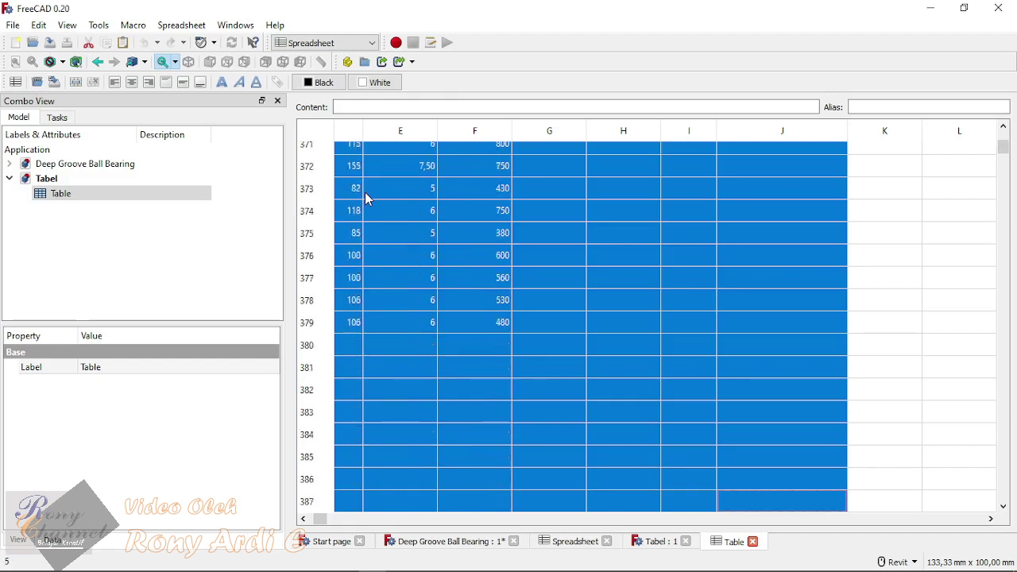
# Step: Shrink the table selection so it ends at row 379, and copy it
pyautogui.hotkey('shift', 'Up')
pyautogui.hotkey('shift', 'Up')
pyautogui.hotkey('shift', 'Up')
pyautogui.hotkey('shift', 'Up')
pyautogui.hotkey('shift', 'Up')
pyautogui.hotkey('shift', 'Up')
pyautogui.hotkey('shift', 'Up')
pyautogui.hotkey('shift', 'Up')
pyautogui.hotkey('shift', 'Up')
pyautogui.hotkey('shift', 'Up')
pyautogui.hotkey('shift', 'Up')
pyautogui.hotkey('shift', 'Up')
pyautogui.hotkey('shift', 'Up')
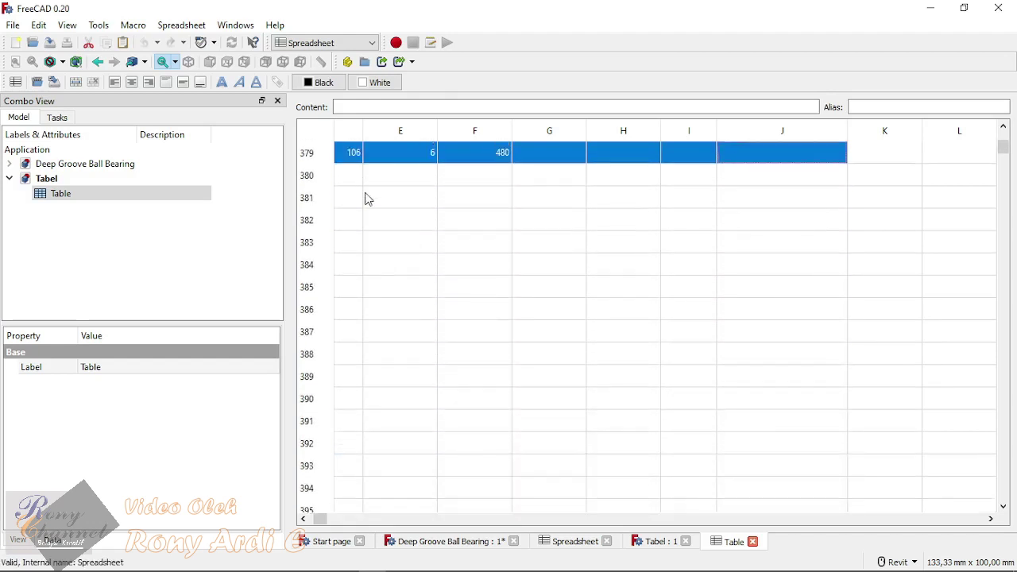
pyautogui.hotkey('ctrl', 'c')
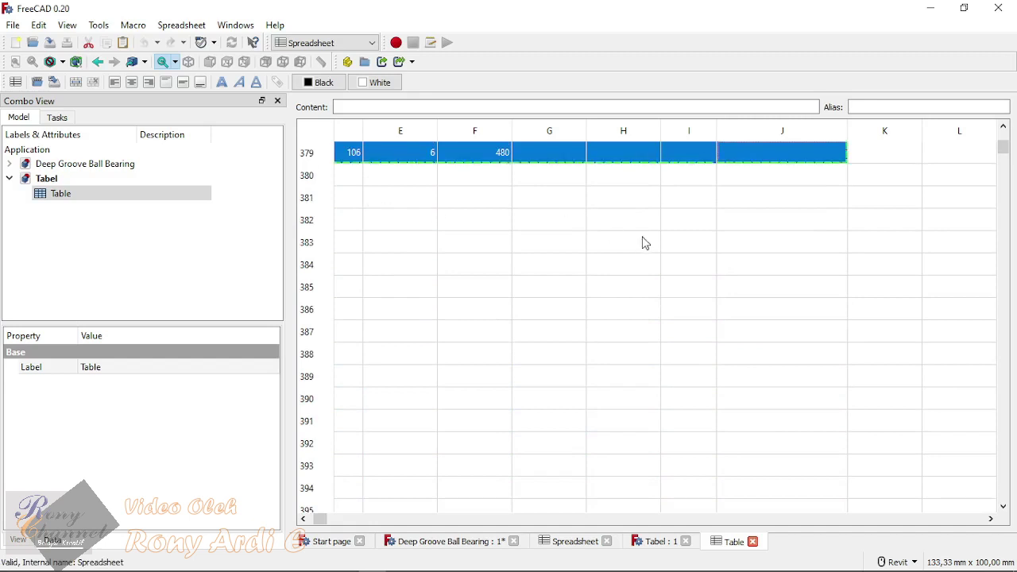
# Step: Paste the bearing table at cell A1 of the Deep Groove Ball Bearing spreadsheet and close the Tabel document
pyautogui.click(570, 541)
pyautogui.click(362, 156)
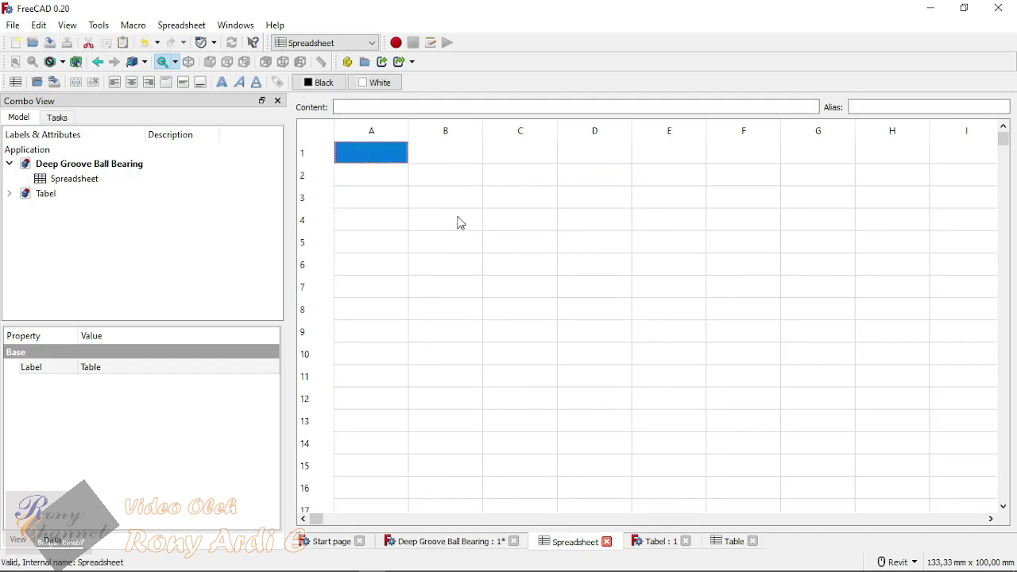
pyautogui.hotkey('ctrl', 'v')
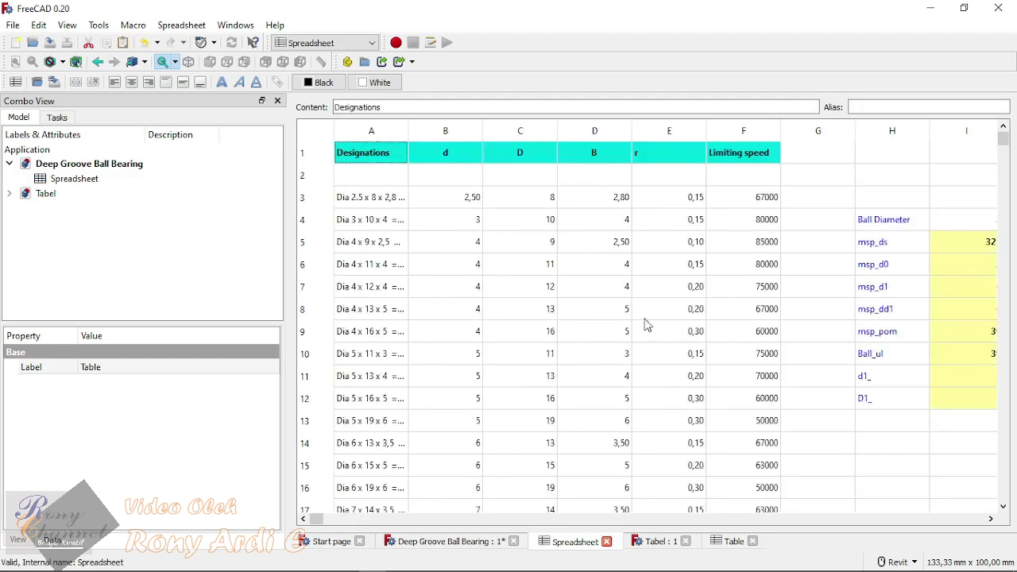
pyautogui.click(826, 444)
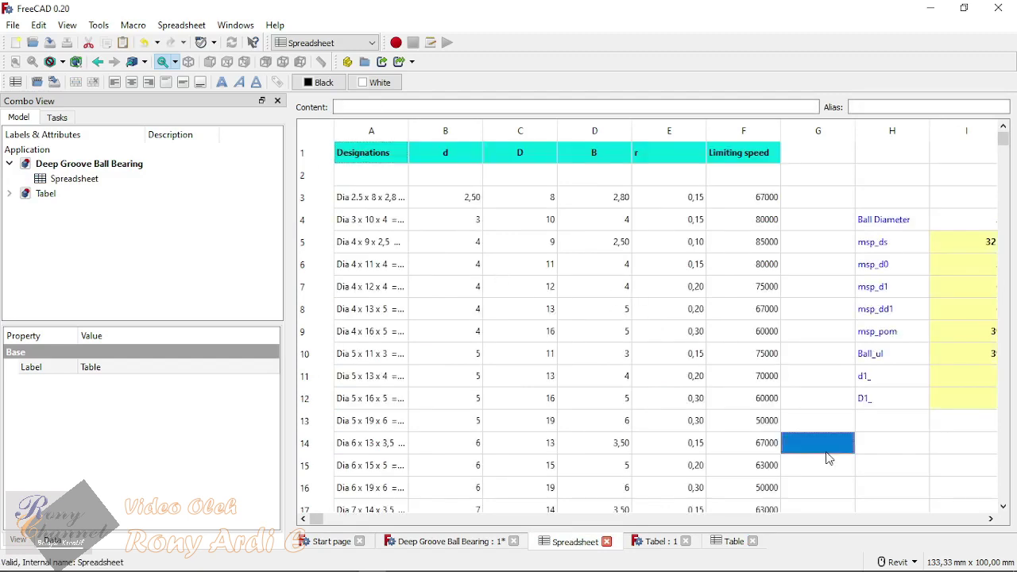
pyautogui.click(685, 541)
pyautogui.click(682, 541)
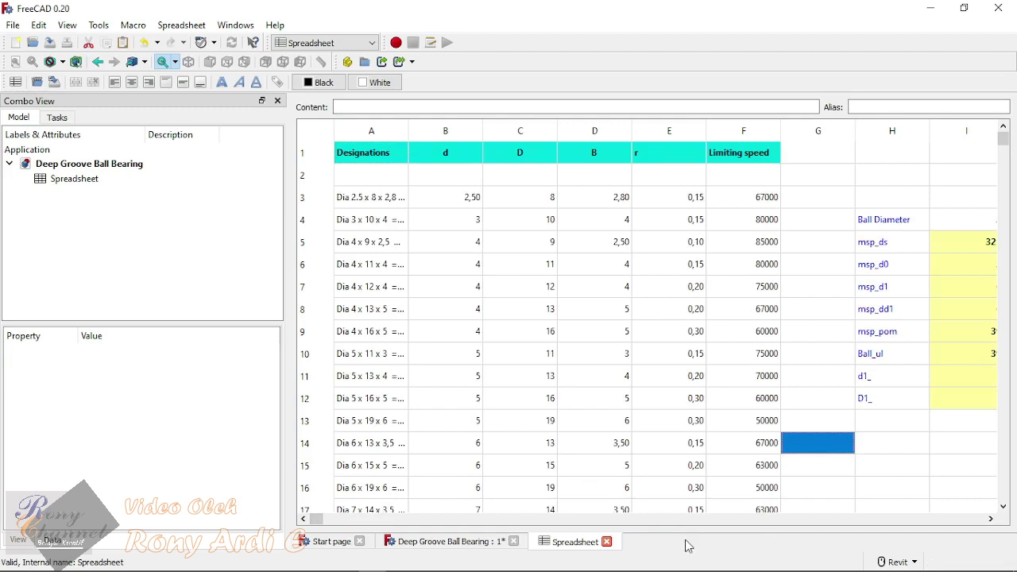
# Step: Widen column A of the spreadsheet so the full bearing designations are readable
pyautogui.click(395, 208)
pyautogui.moveTo(408, 121); pyautogui.dragTo(458, 125)
pyautogui.scroll(-1, 423, 291)
pyautogui.scroll(-5, 424, 291)
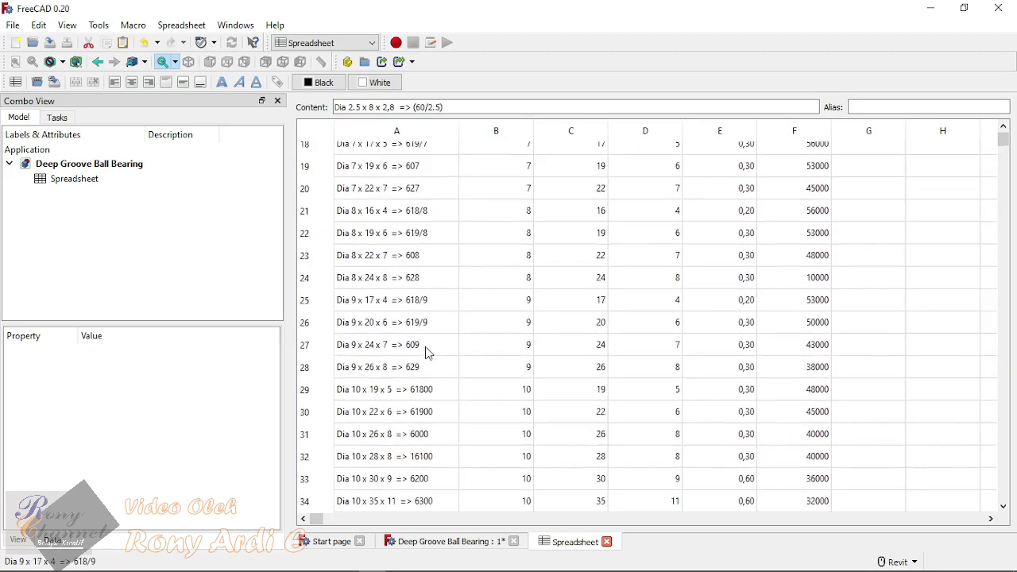
pyautogui.scroll(6, 427, 352)
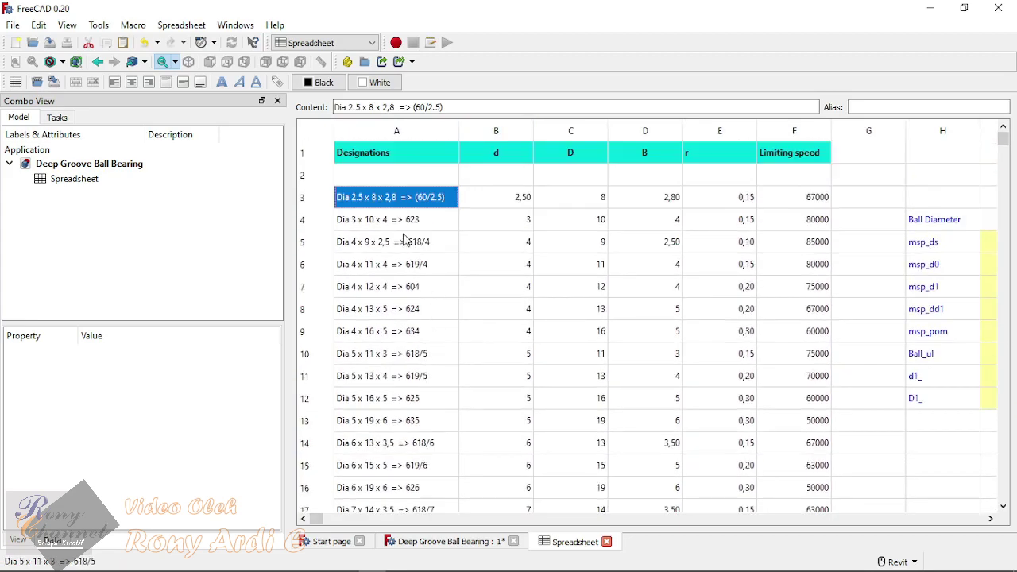
pyautogui.click(381, 315)
pyautogui.click(398, 193)
pyautogui.click(426, 294)
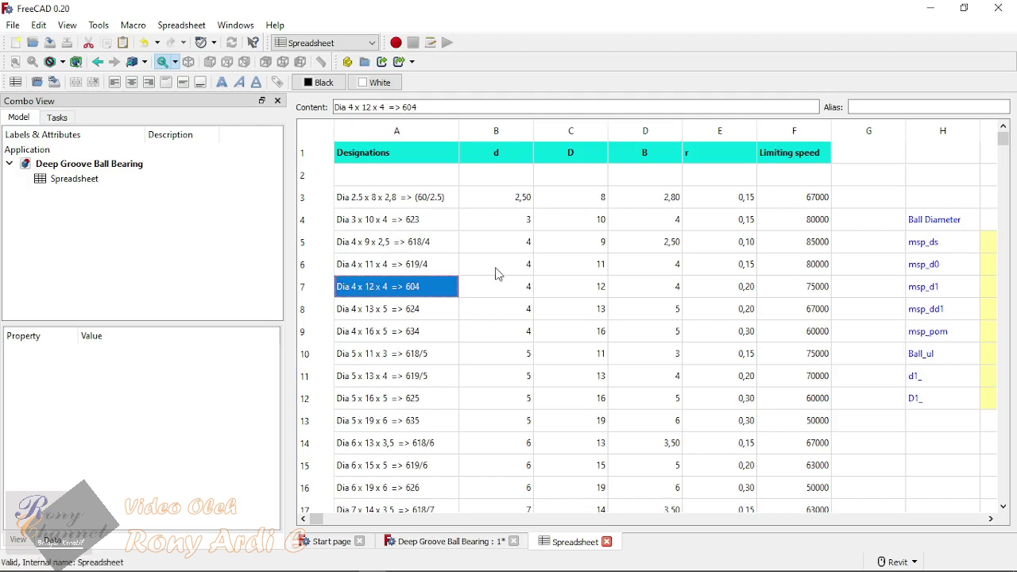
pyautogui.click(435, 180)
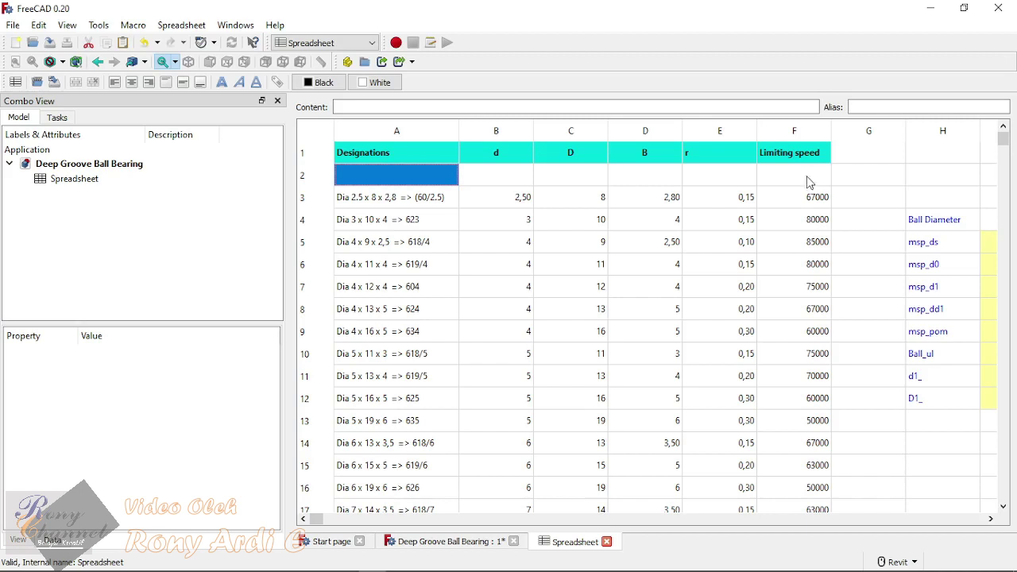
pyautogui.click(500, 332)
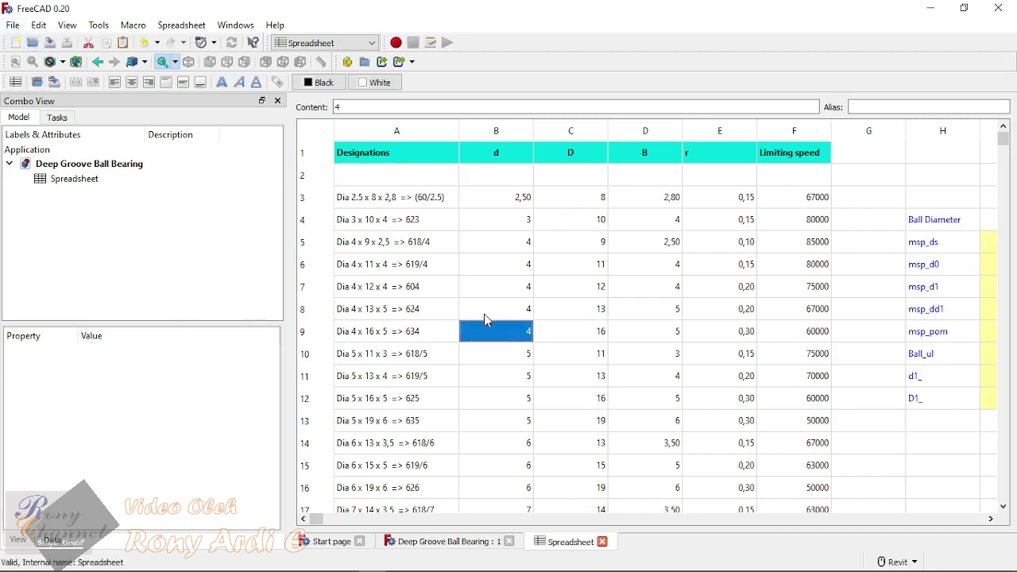
pyautogui.click(165, 243)
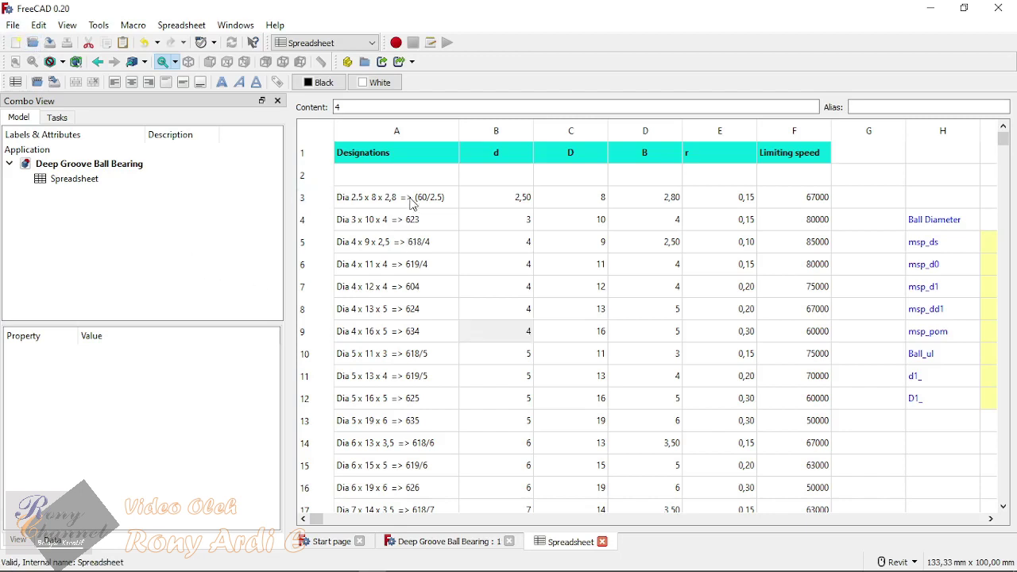
# Step: Copy the first bearing's values in B3:F3 into the empty row 2, starting at cell B2
pyautogui.click(493, 178)
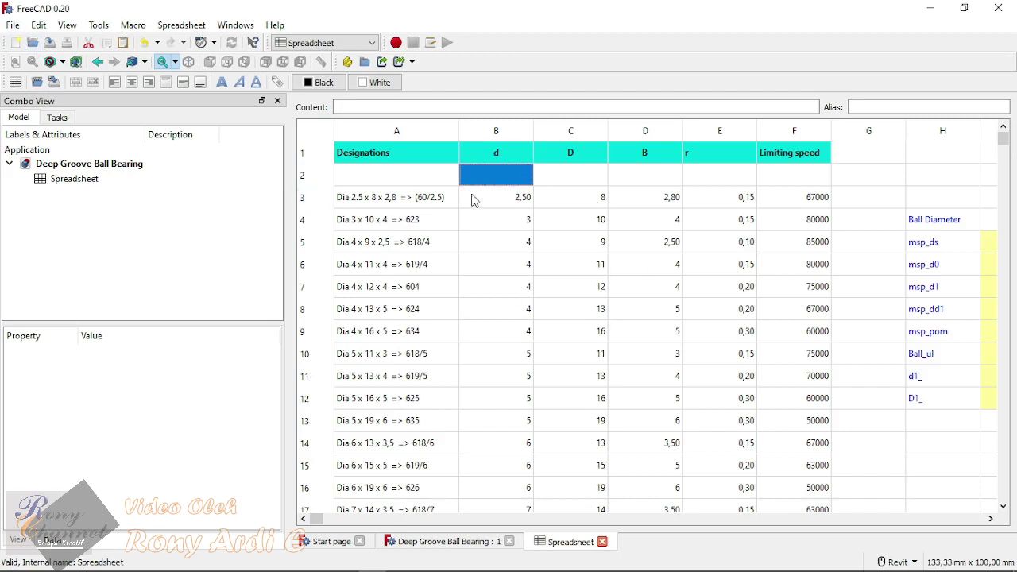
pyautogui.moveTo(511, 196); pyautogui.dragTo(778, 197)
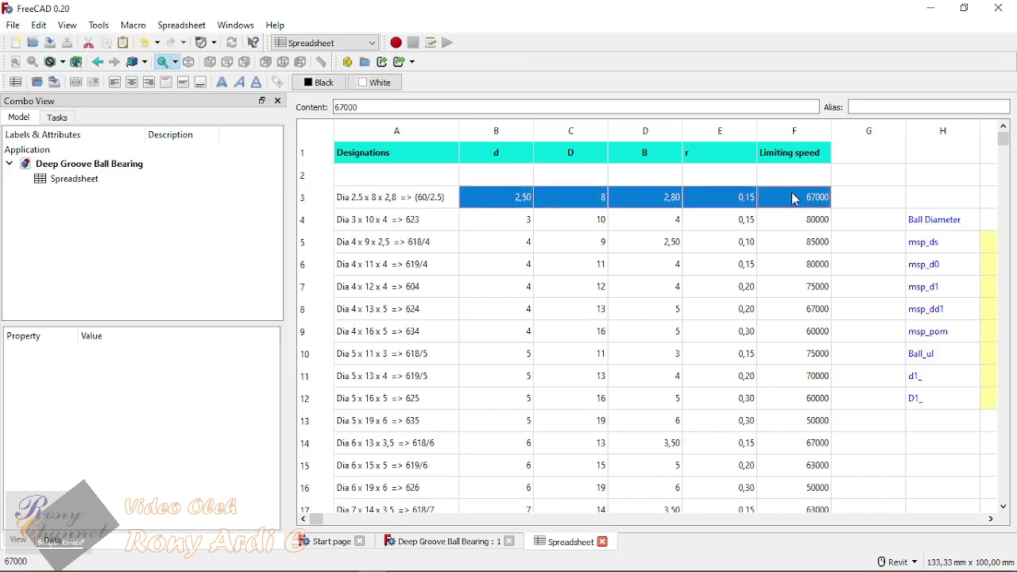
pyautogui.hotkey('ctrl', 'c')
pyautogui.click(510, 172)
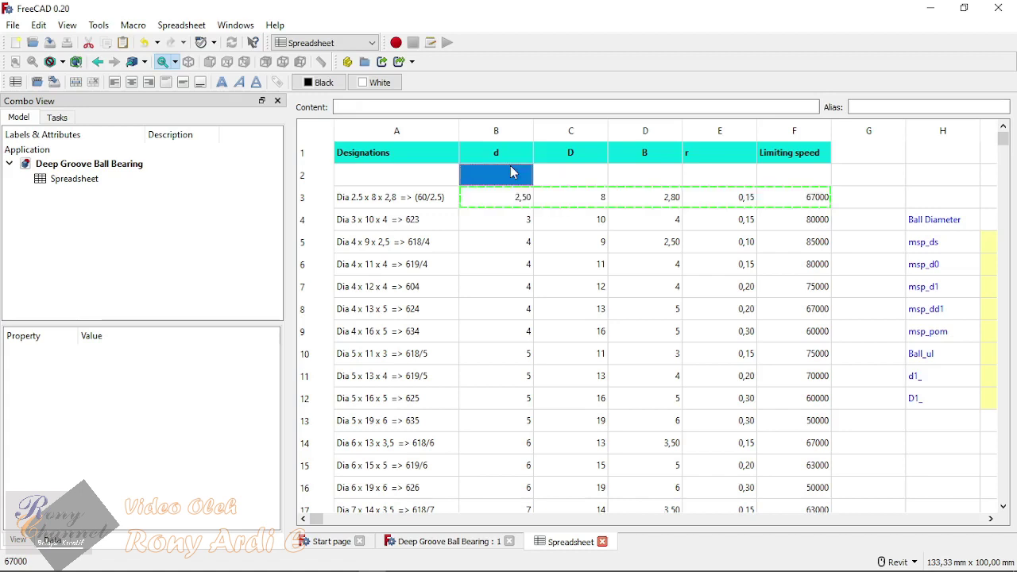
pyautogui.hotkey('ctrl', 'v')
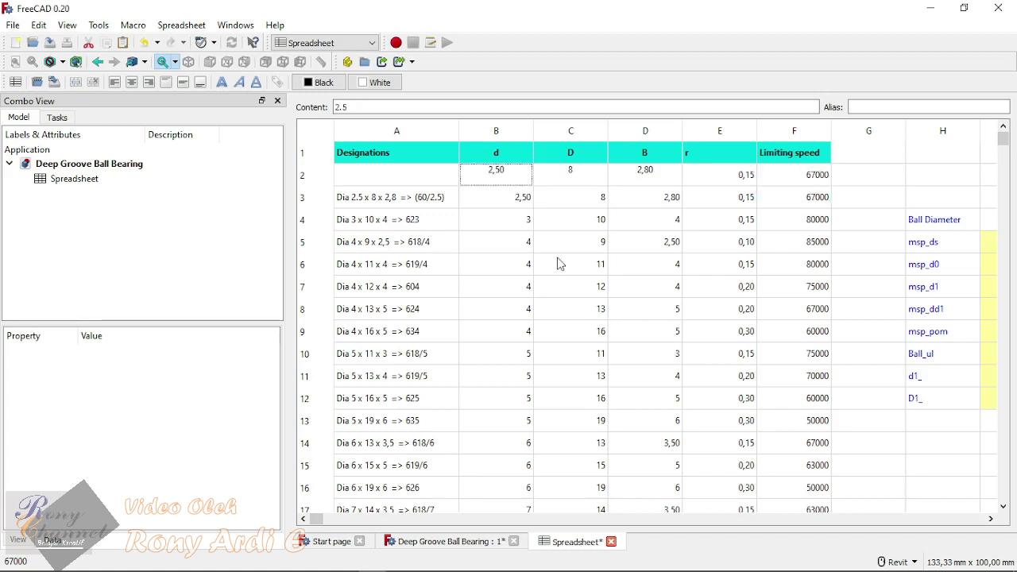
pyautogui.click(566, 216)
# Step: Center the contents of cells B2 to F2 both vertically and horizontally
pyautogui.click(500, 181)
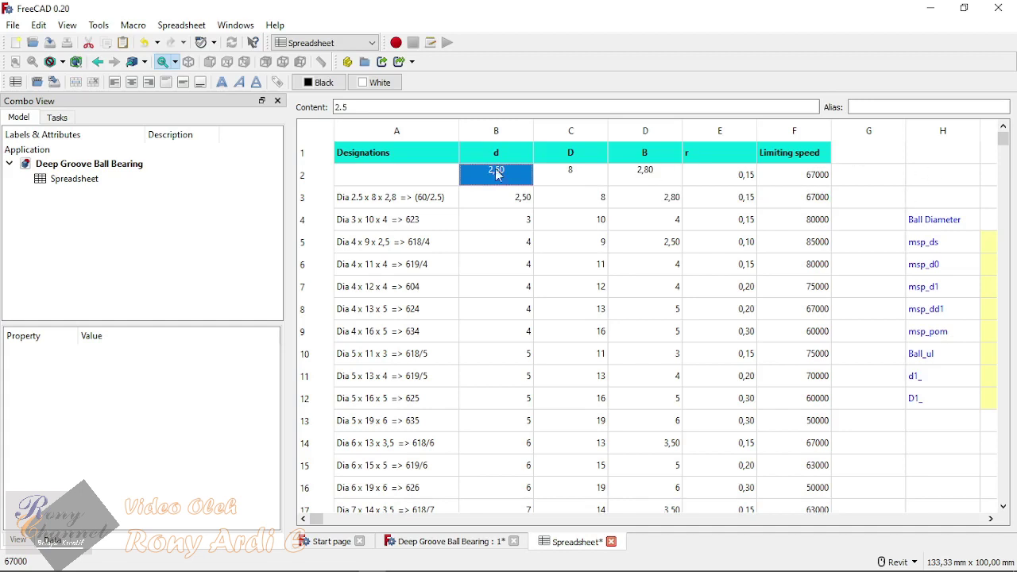
pyautogui.moveTo(491, 168); pyautogui.dragTo(777, 171)
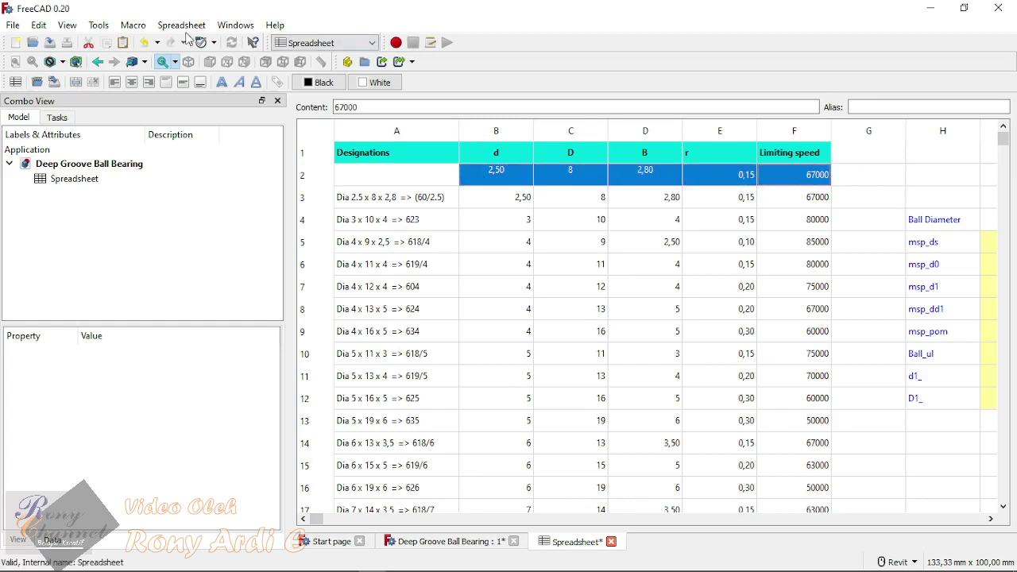
pyautogui.click(184, 84)
pyautogui.click(133, 83)
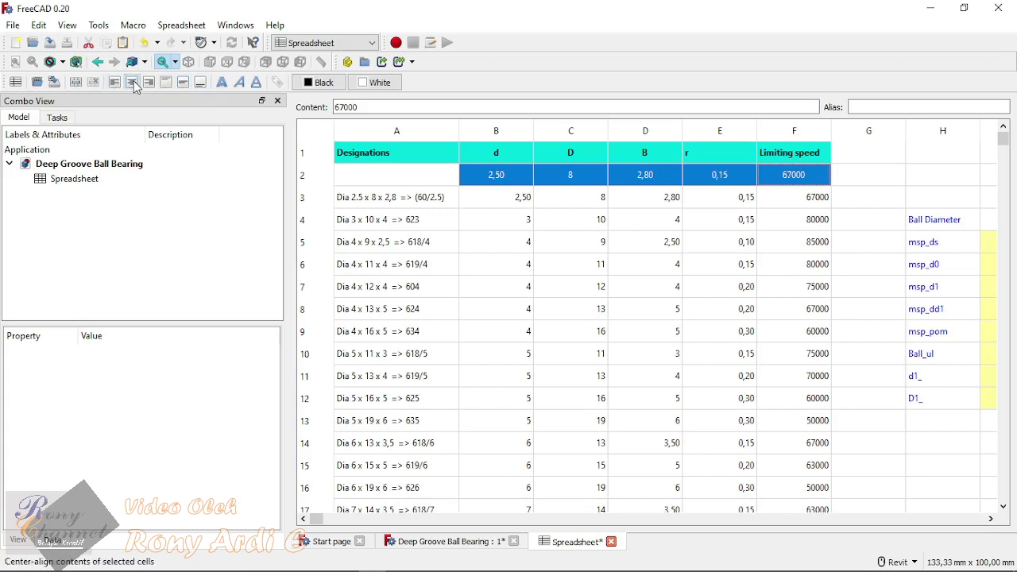
pyautogui.click(551, 243)
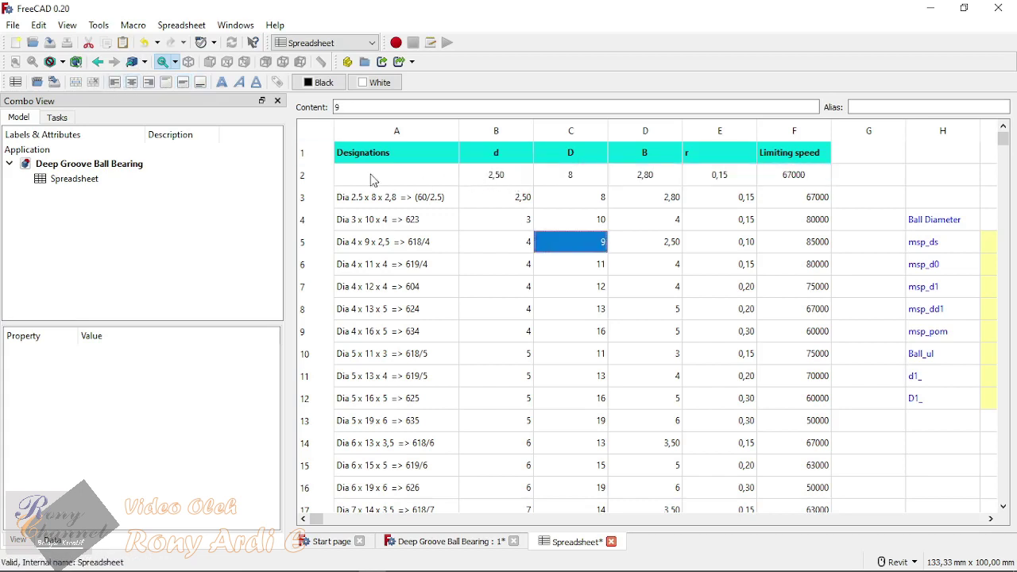
pyautogui.click(500, 176)
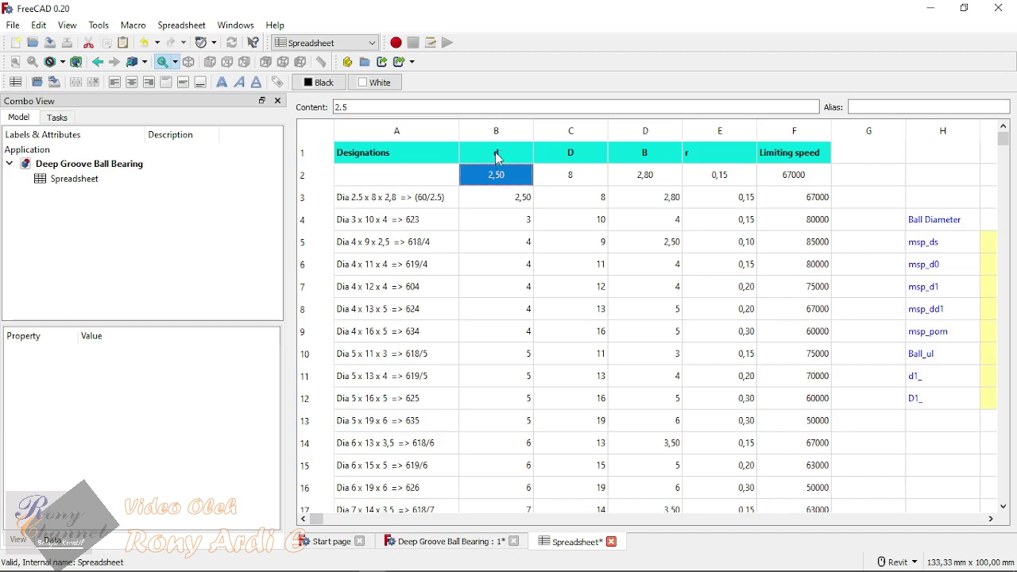
pyautogui.click(495, 201)
pyautogui.click(502, 175)
pyautogui.click(600, 262)
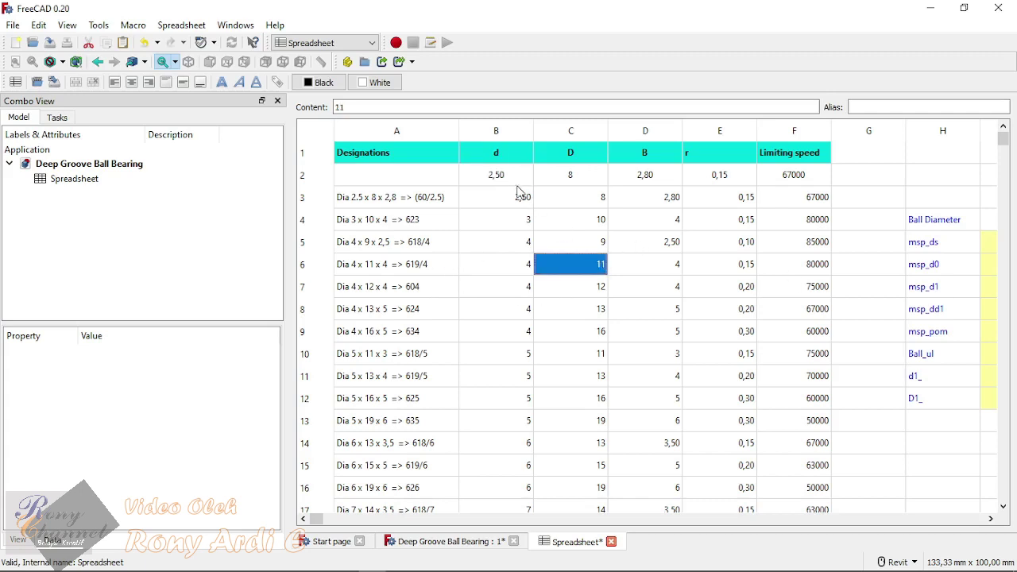
pyautogui.click(511, 180)
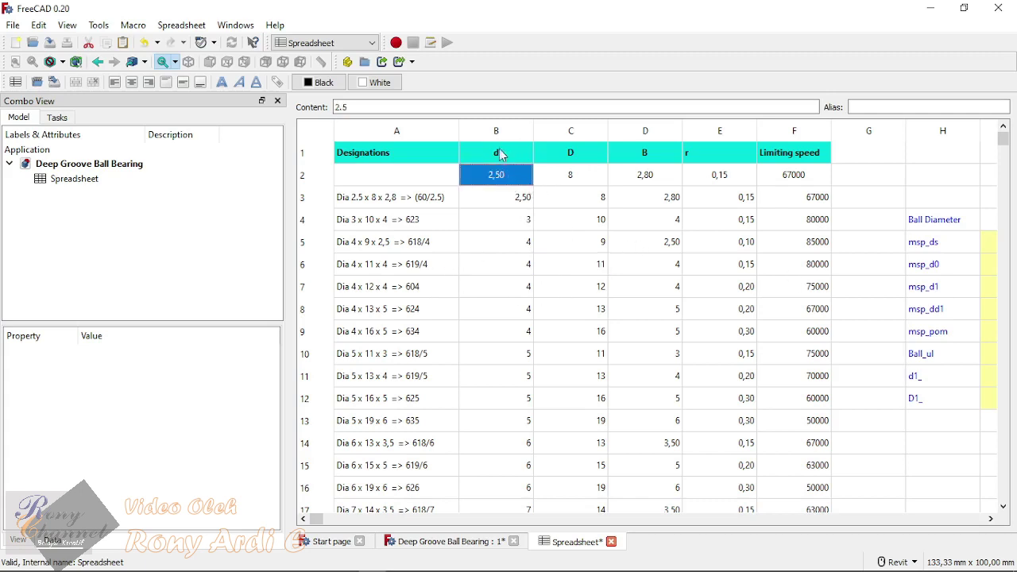
pyautogui.click(595, 243)
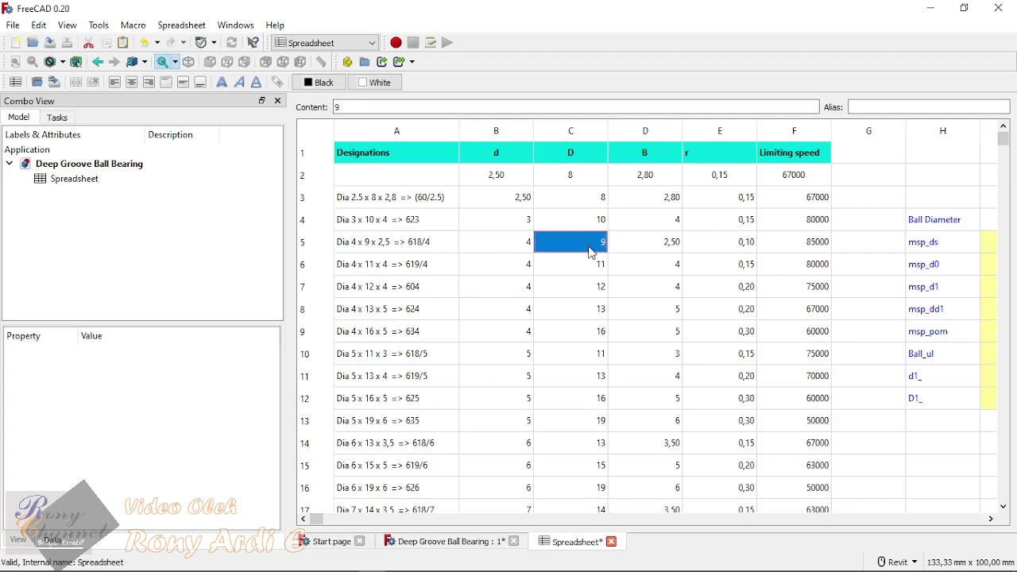
# Step: Assign the alias d_ to cell B2 in its cell properties
pyautogui.click(515, 181)
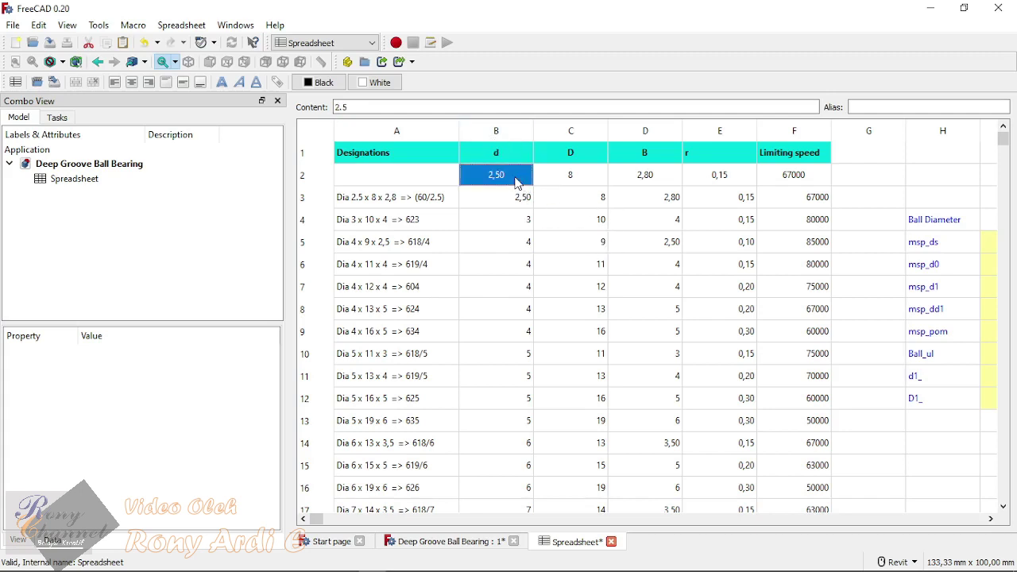
pyautogui.rightClick(514, 181)
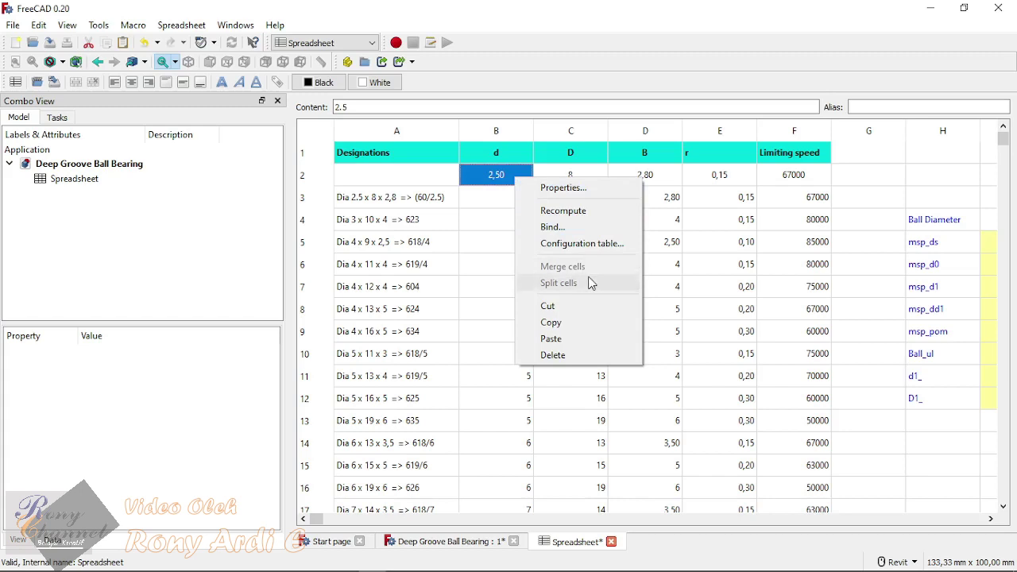
pyautogui.click(581, 188)
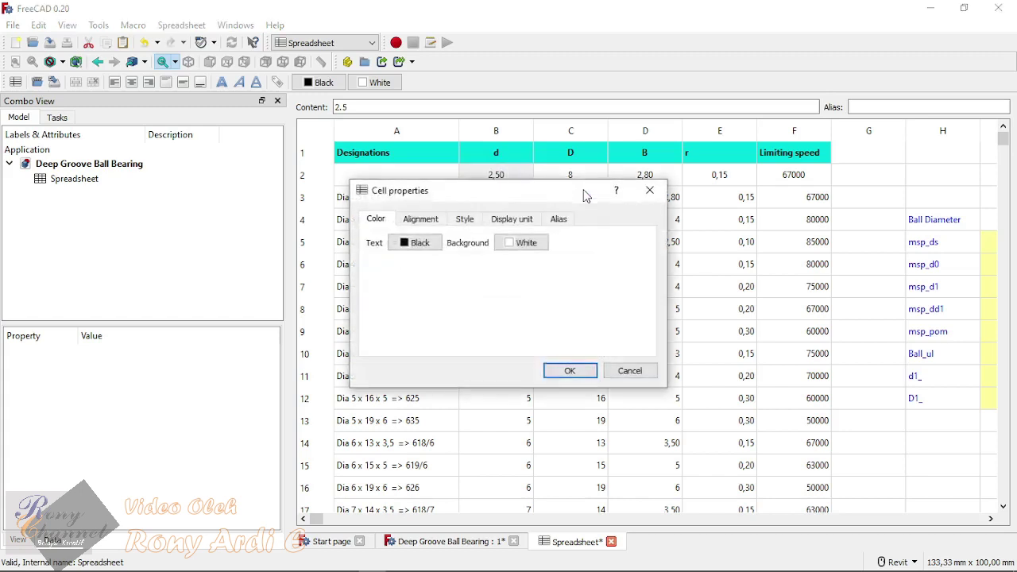
pyautogui.click(560, 221)
pyautogui.click(483, 238)
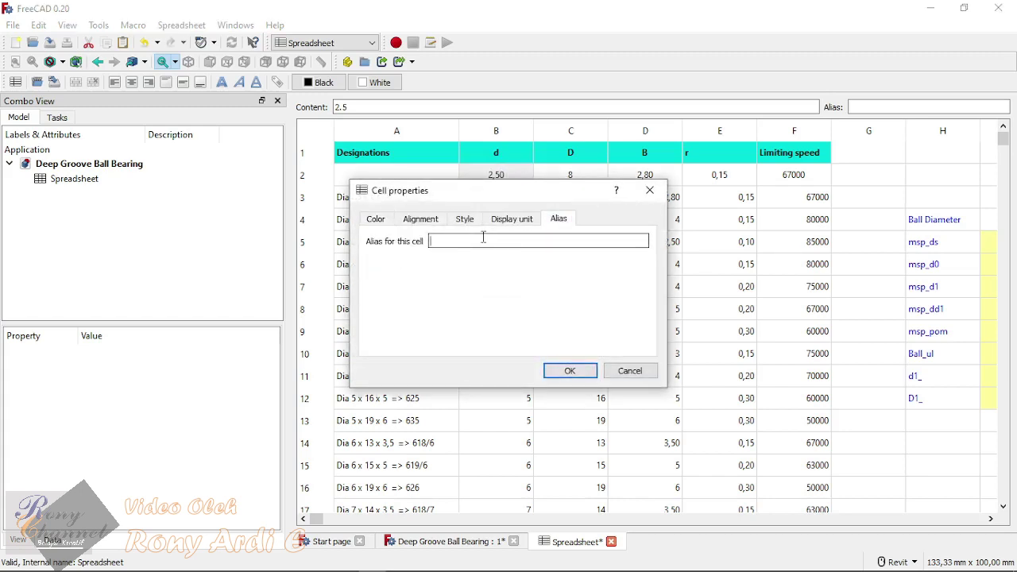
pyautogui.write('d_')
pyautogui.click(568, 370)
pyautogui.click(584, 382)
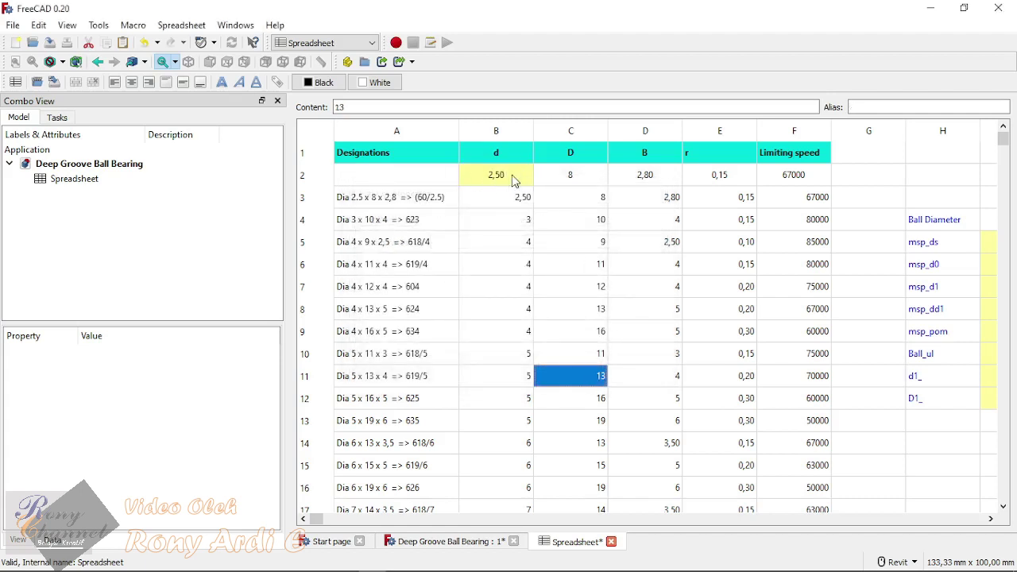
# Step: Assign the alias D_ to cell C2, below the D header
pyautogui.click(580, 177)
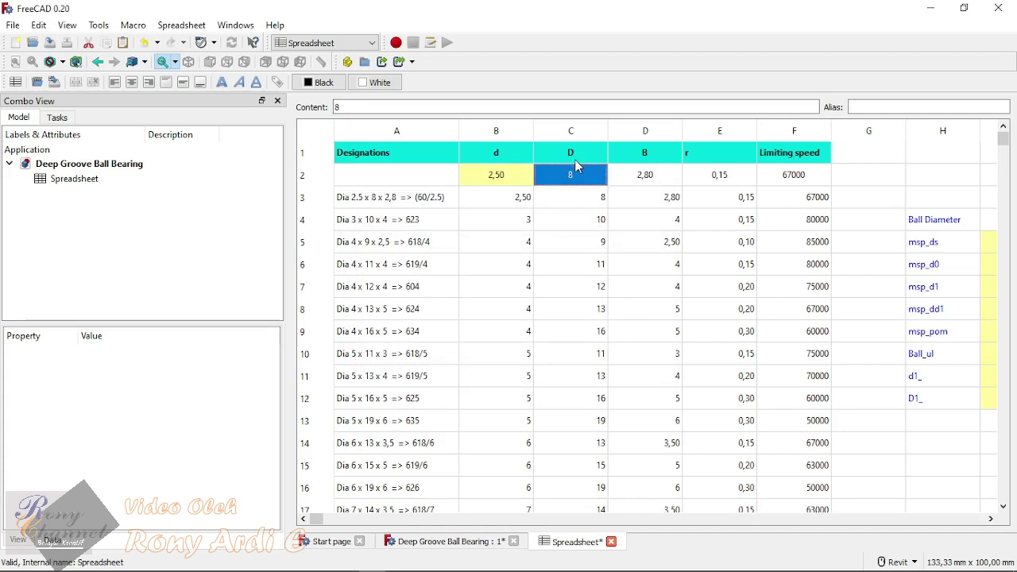
pyautogui.click(579, 217)
pyautogui.click(574, 178)
pyautogui.click(866, 107)
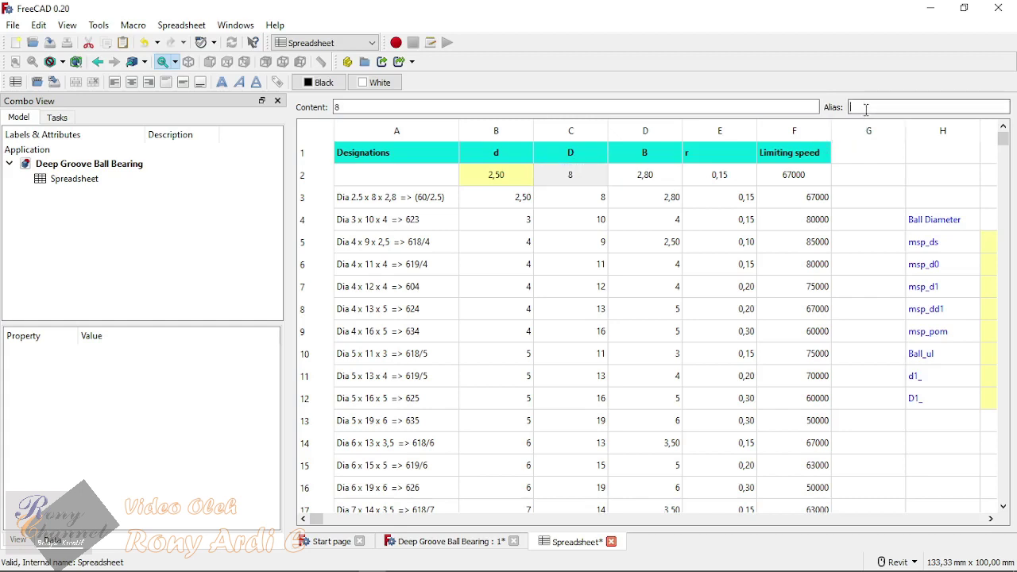
pyautogui.write('D_')
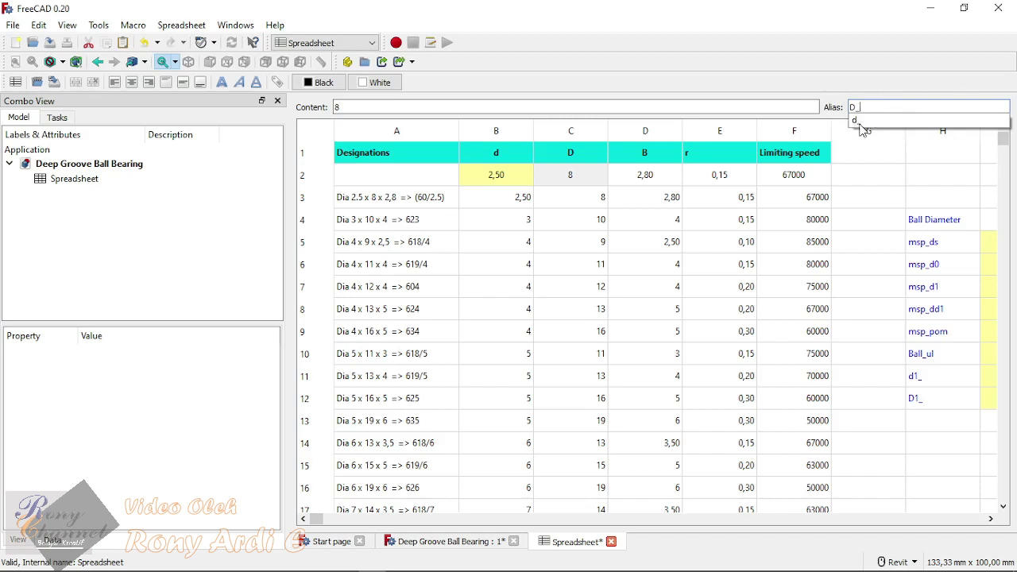
pyautogui.press('Escape')
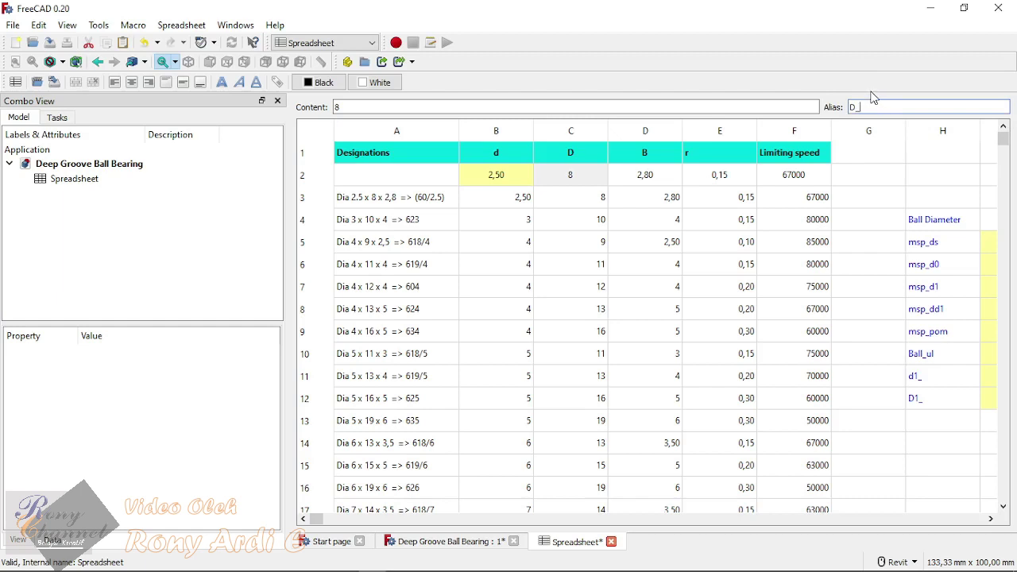
pyautogui.press('Return')
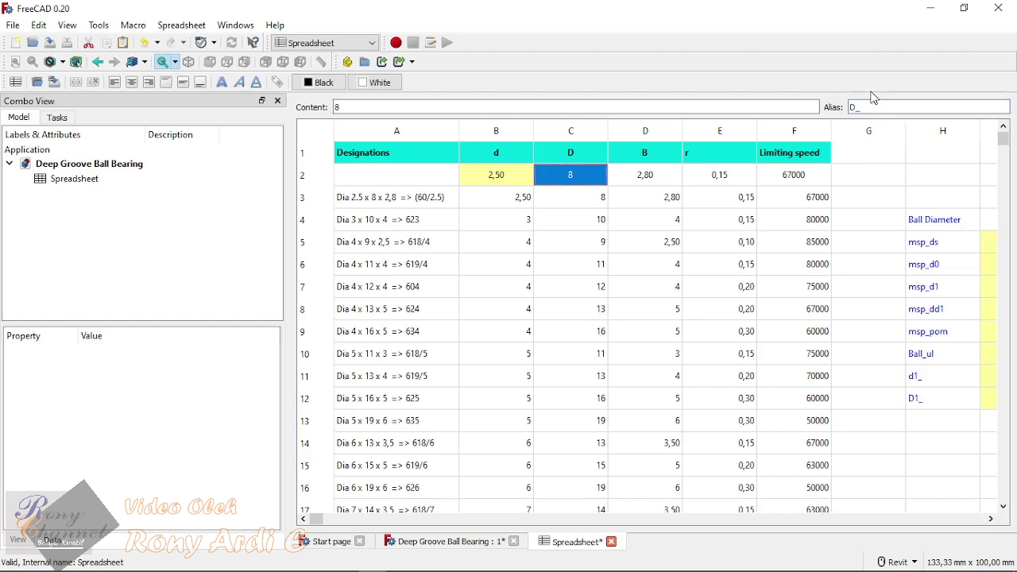
pyautogui.click(644, 220)
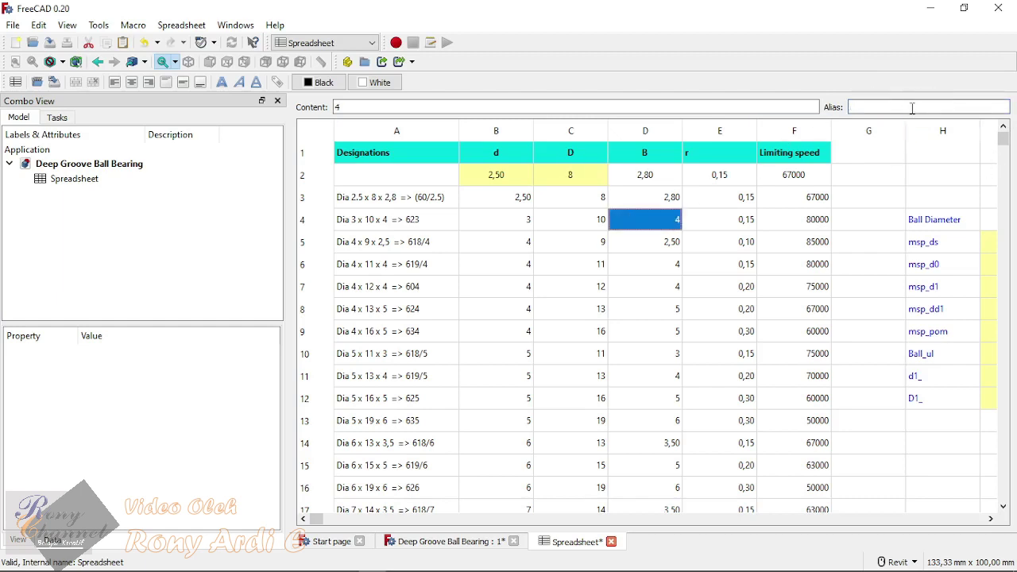
# Step: Assign the alias B_ to cell D2 in its cell properties
pyautogui.click(644, 176)
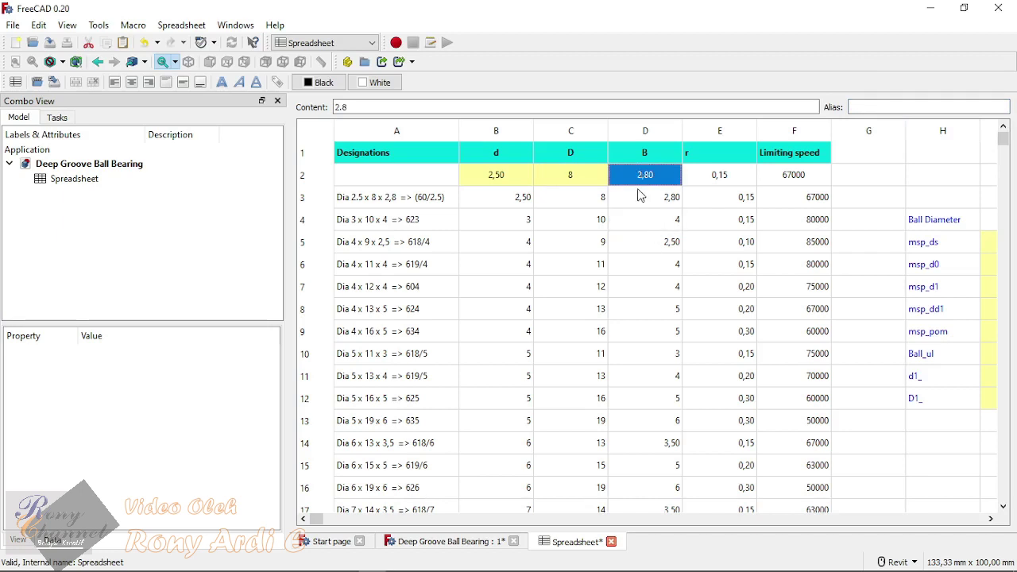
pyautogui.click(278, 83)
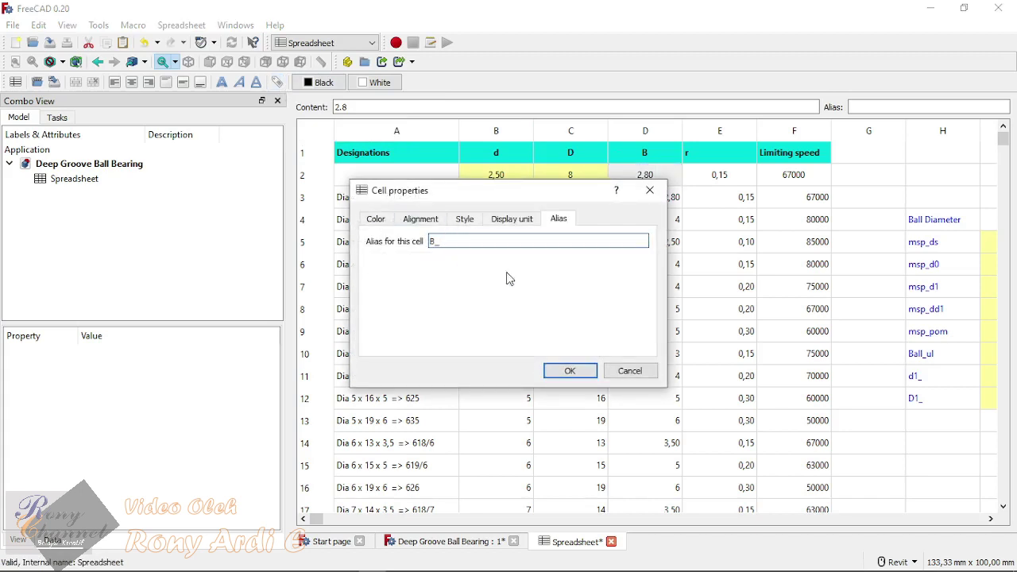
pyautogui.click(572, 371)
pyautogui.click(739, 348)
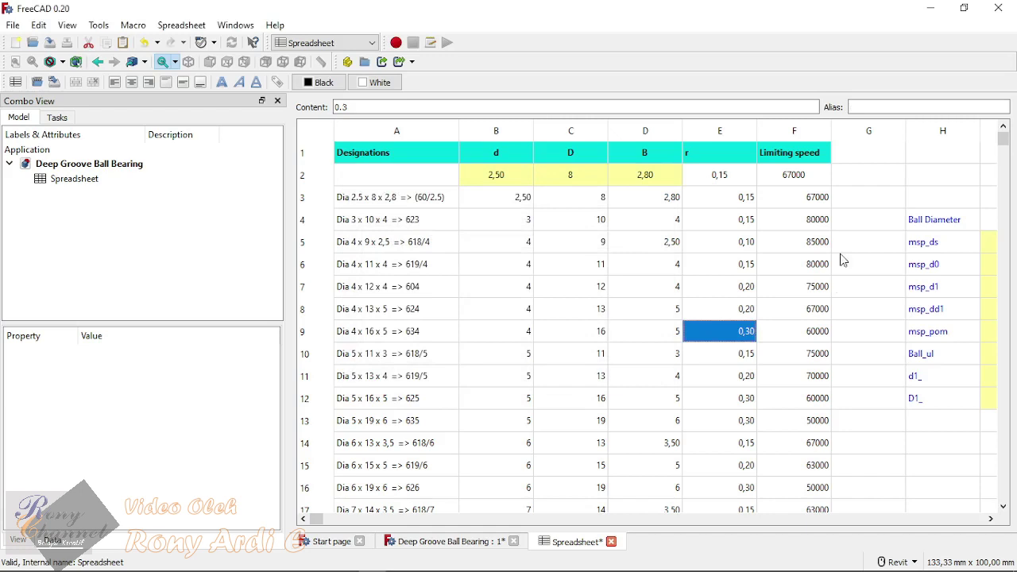
# Step: Assign the alias r_ to cell E2, below the r header
pyautogui.click(731, 177)
pyautogui.click(907, 108)
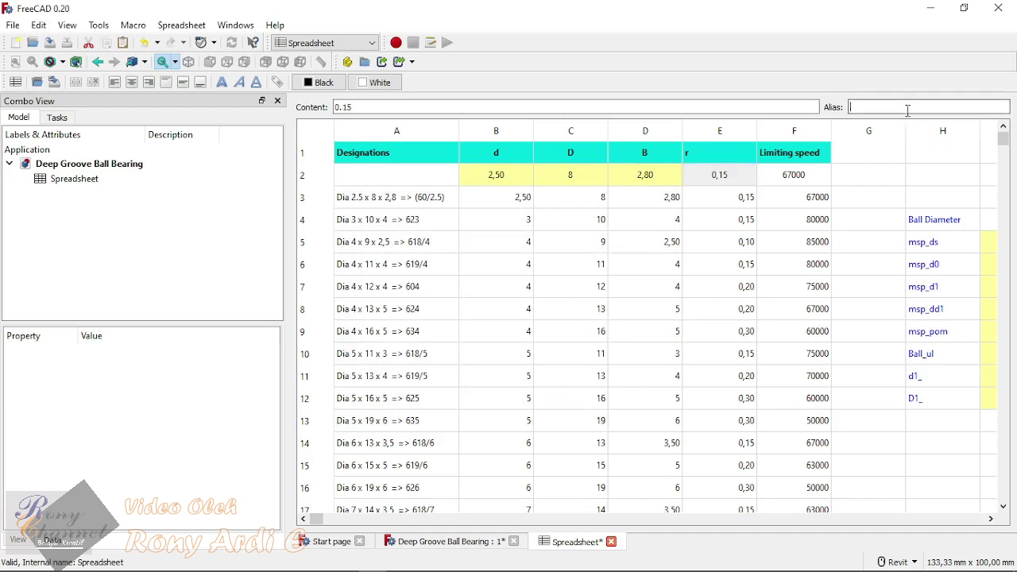
pyautogui.write('r_')
pyautogui.press('Return')
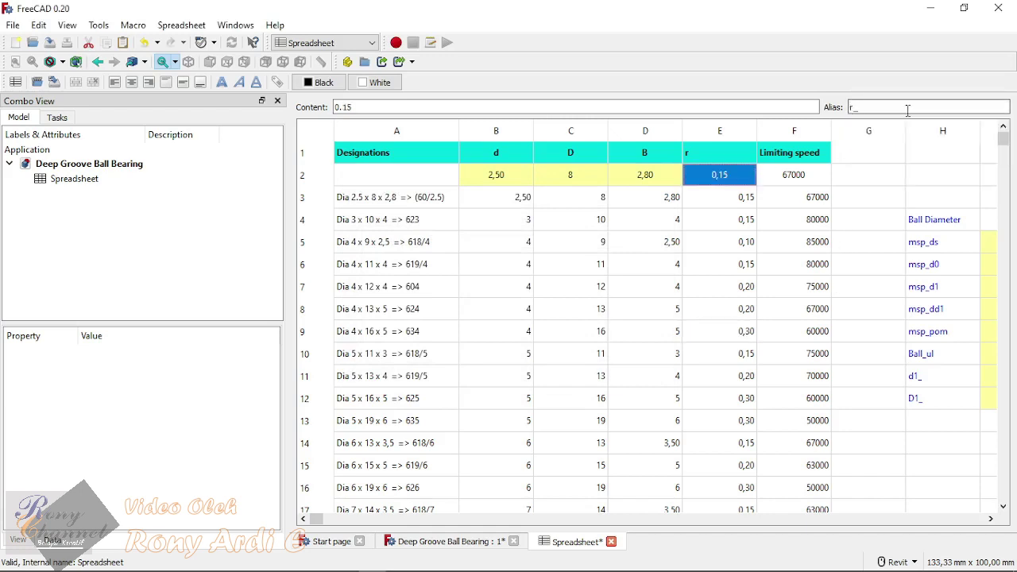
# Step: Assign a limiting speed alias to cell F2, below the Limiting speed header
pyautogui.click(807, 174)
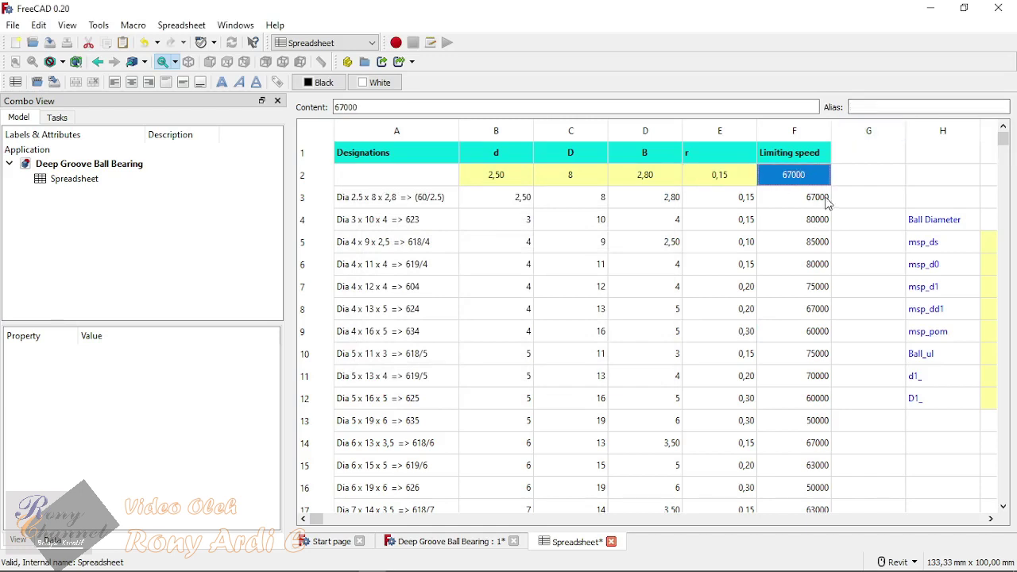
pyautogui.click(805, 199)
pyautogui.click(812, 175)
pyautogui.click(791, 220)
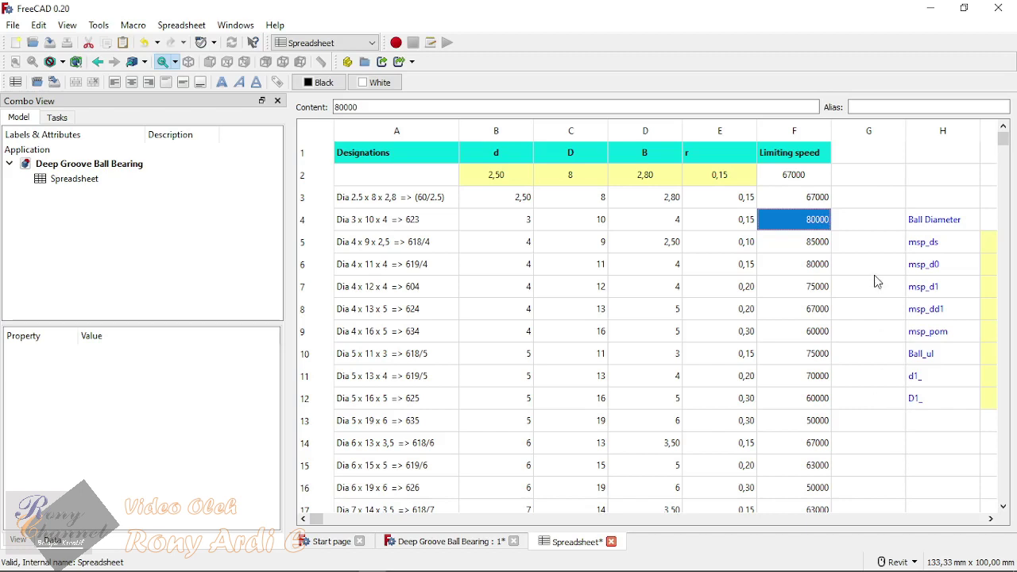
pyautogui.click(795, 178)
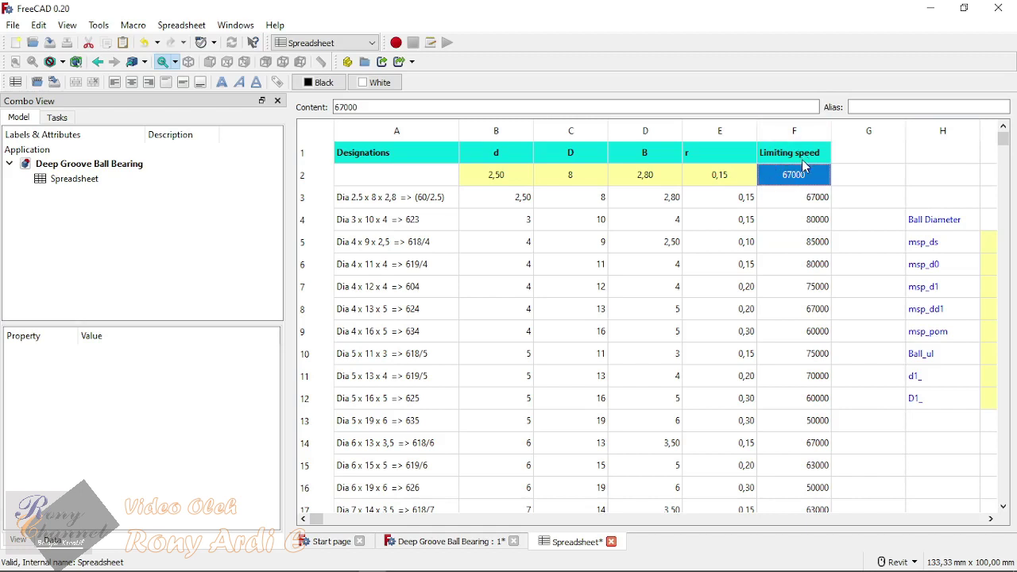
pyautogui.click(885, 107)
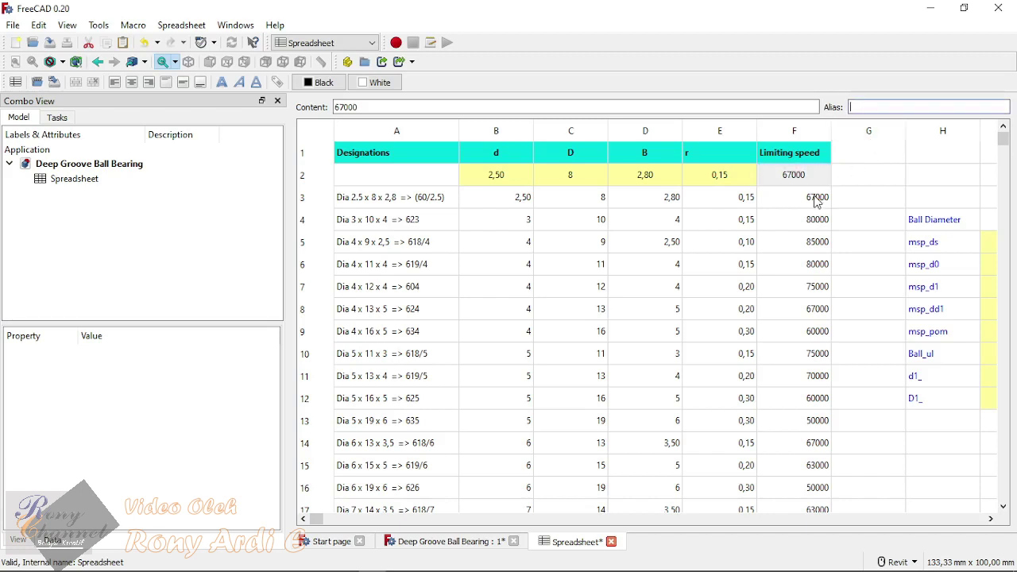
pyautogui.write('Lim')
pyautogui.press('Delete')
pyautogui.write('eed')
pyautogui.press('Return')
pyautogui.click(797, 263)
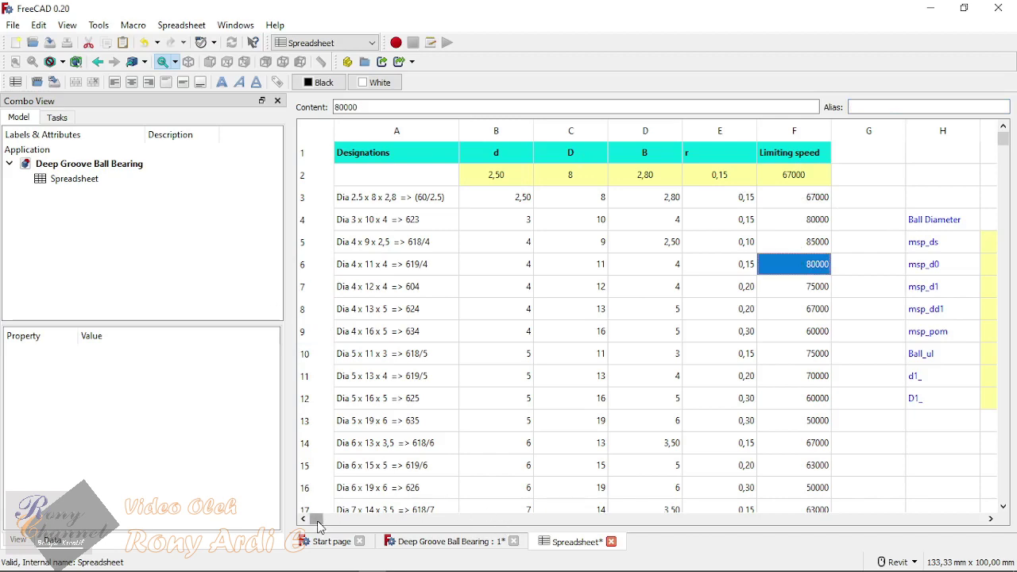
# Step: Widen column J so the full formula notes beside the calculated values fit
pyautogui.moveTo(316, 520); pyautogui.dragTo(322, 523)
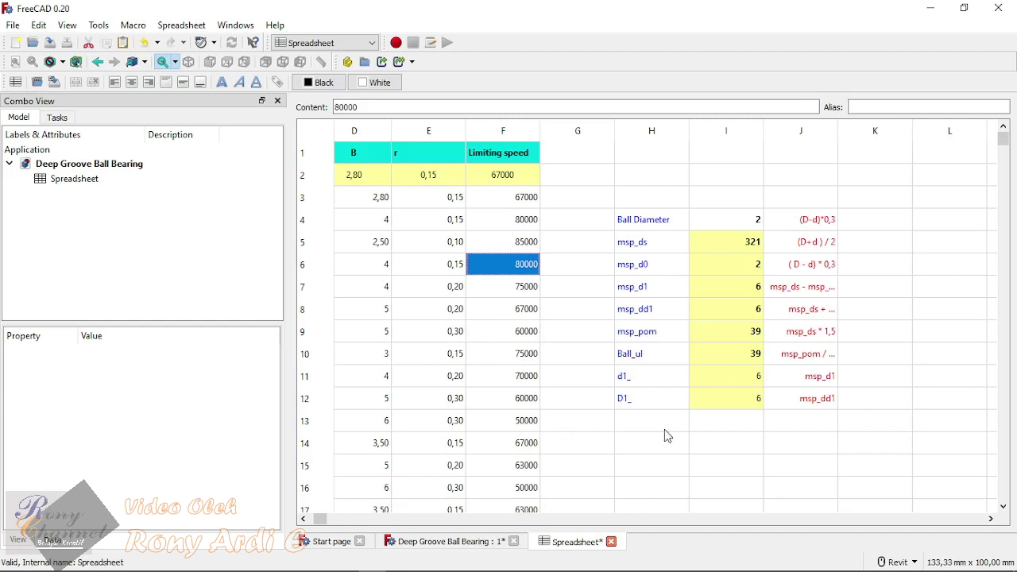
pyautogui.click(898, 280)
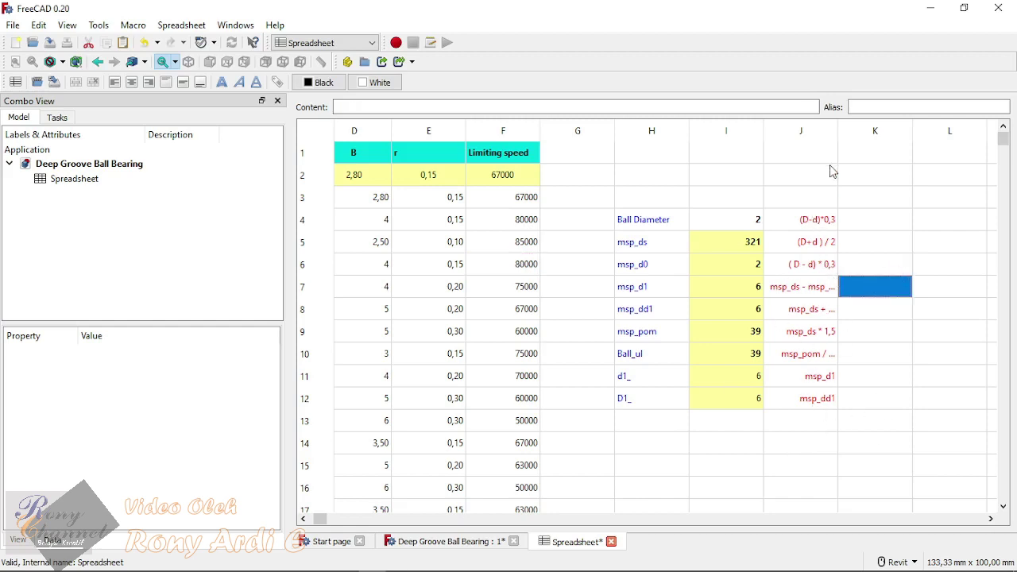
pyautogui.moveTo(837, 135); pyautogui.dragTo(875, 137)
pyautogui.click(789, 472)
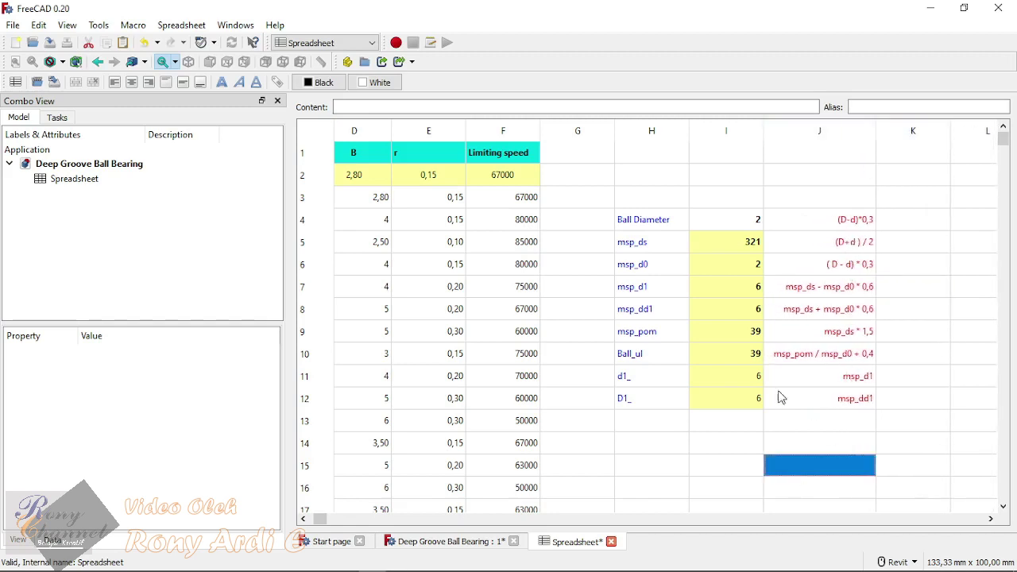
# Step: Assign the alias Ball_Dia to cell I4, beside the Ball Diameter label
pyautogui.click(720, 227)
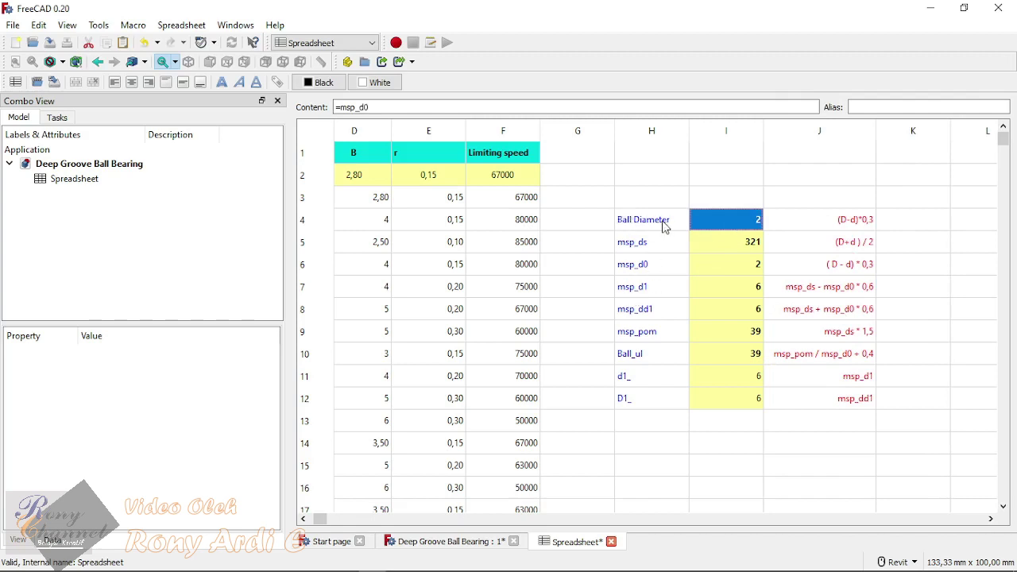
pyautogui.click(862, 106)
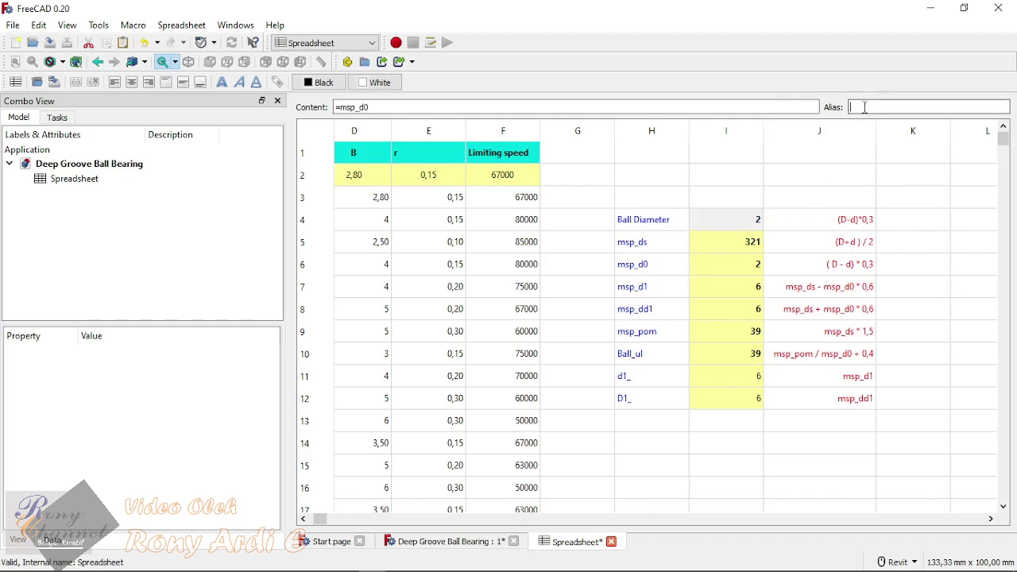
pyautogui.write('Ball')
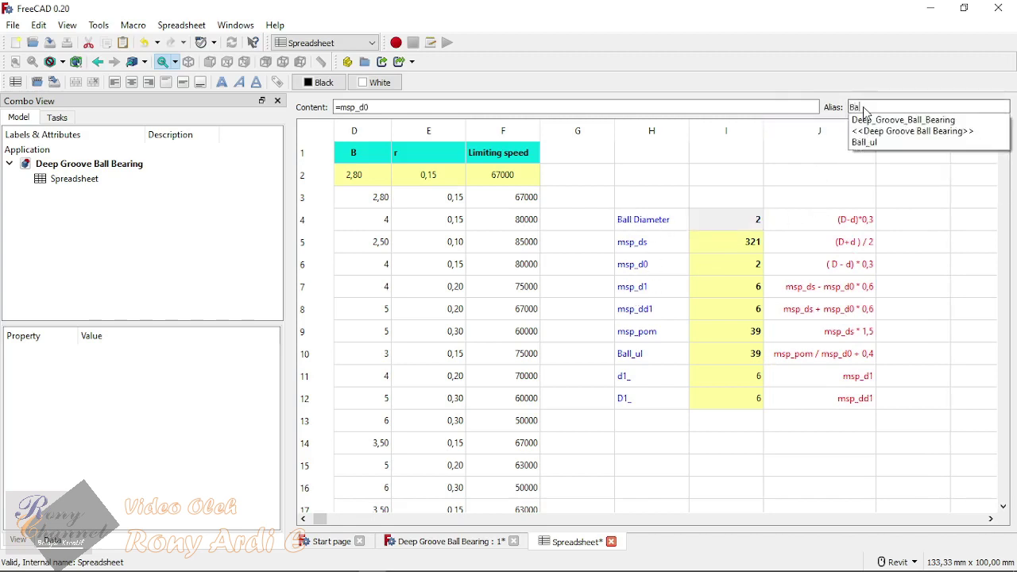
pyautogui.write(' Dia')
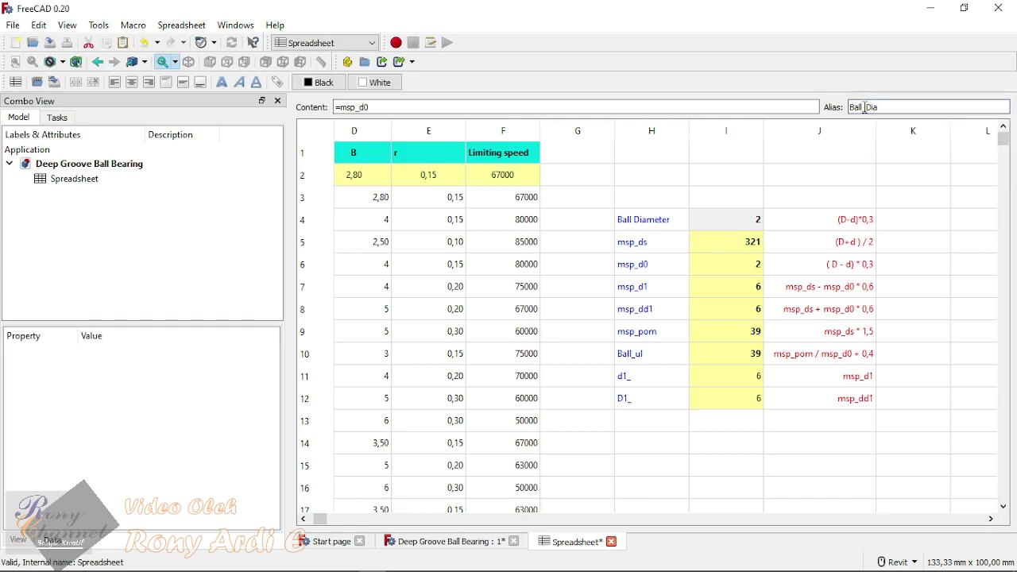
pyautogui.press('Return')
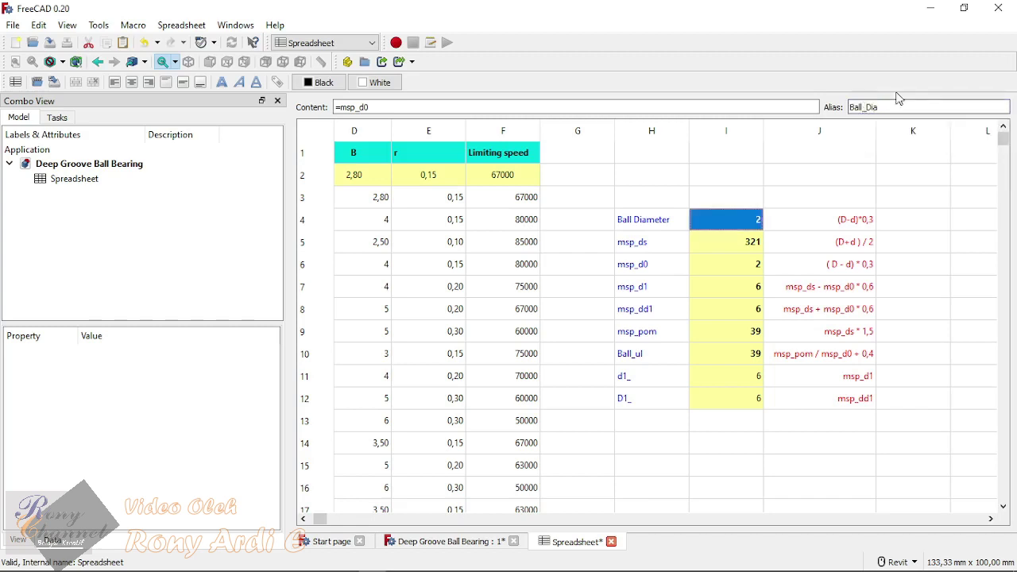
pyautogui.click(699, 397)
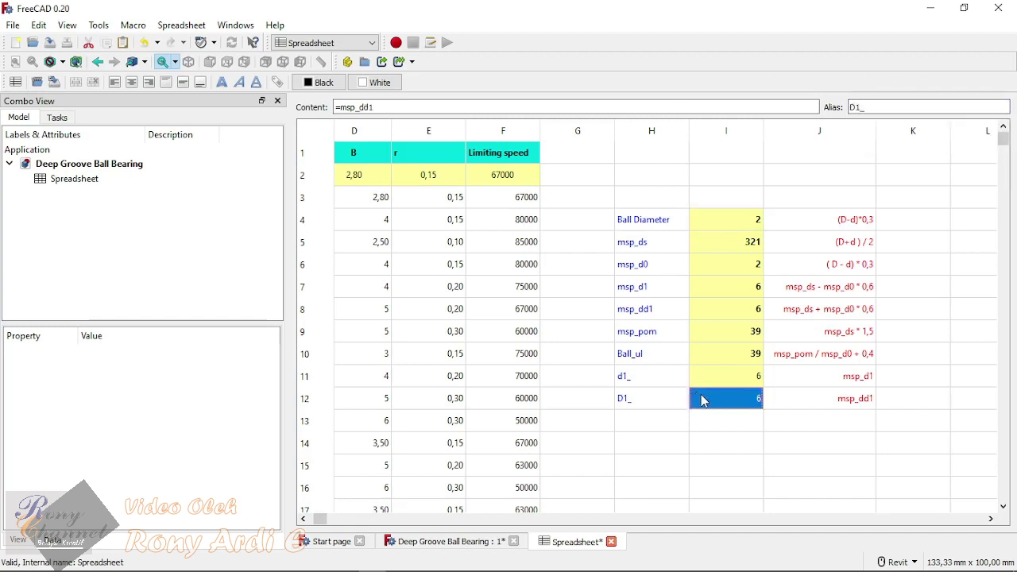
# Step: Copy the msp_ds formula text (D+d ) / 2 from cell J5
pyautogui.click(738, 253)
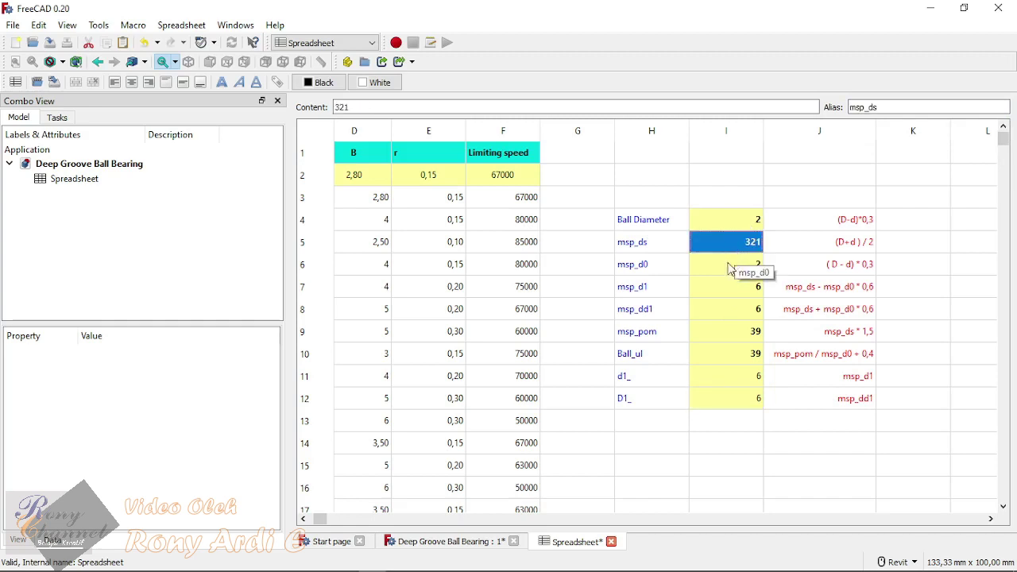
pyautogui.click(731, 268)
pyautogui.click(730, 247)
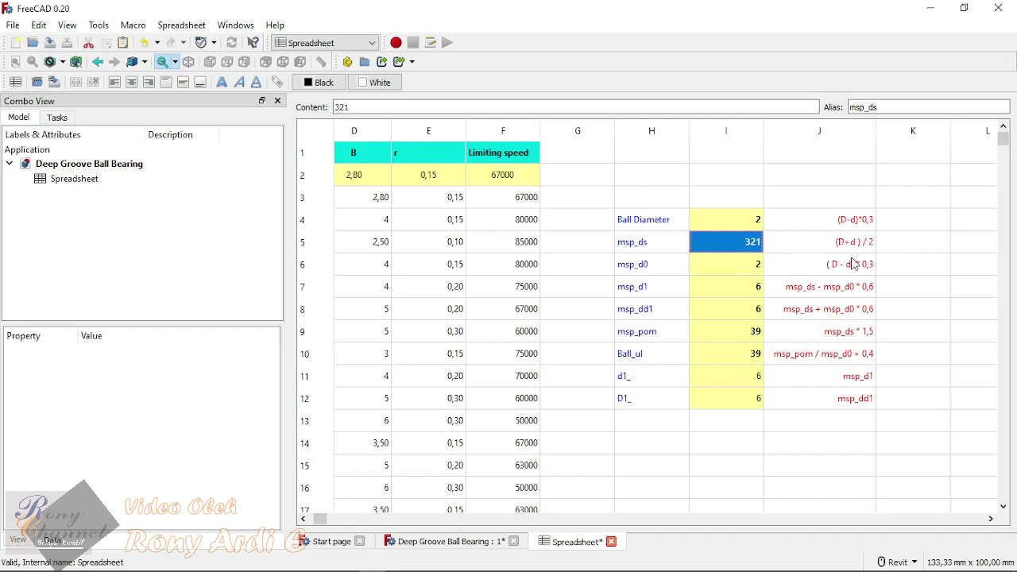
pyautogui.click(856, 251)
pyautogui.moveTo(437, 109); pyautogui.dragTo(297, 106)
pyautogui.hotkey('ctrl', 'c')
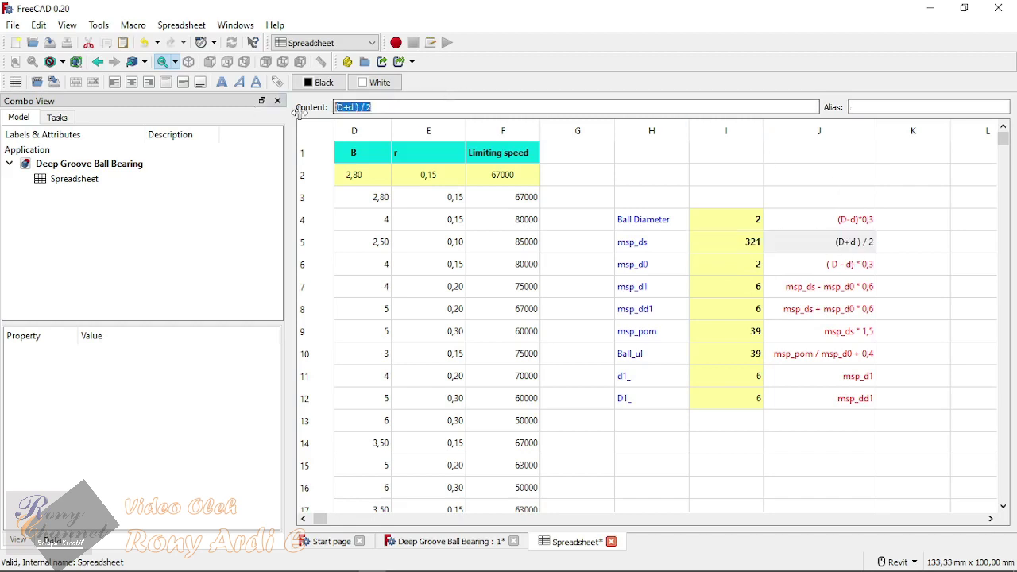
# Step: Replace the msp_ds value in cell I5 with the copied expression, adapted to the aliases as =(D_ + d_) / 2
pyautogui.click(731, 249)
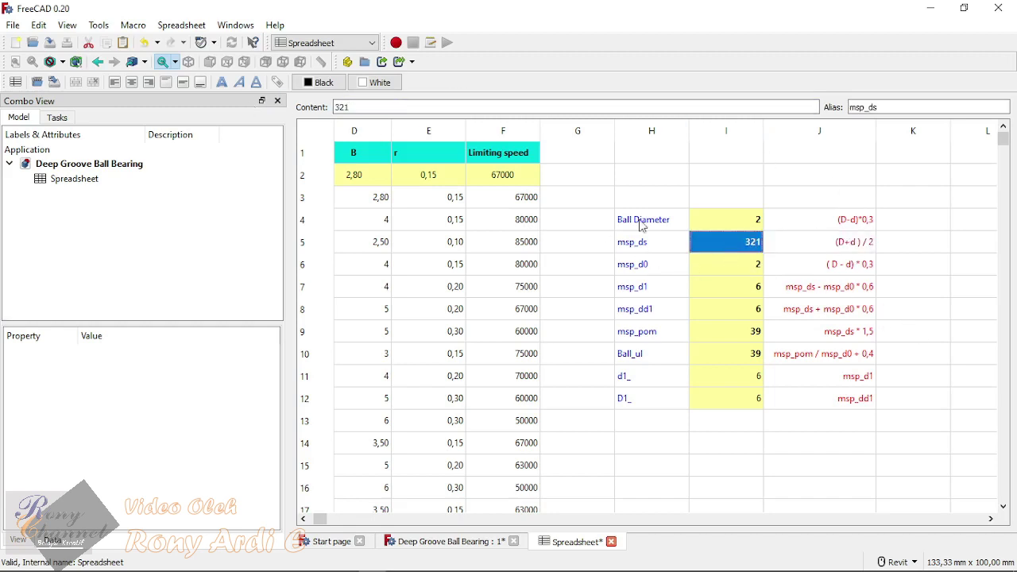
pyautogui.doubleClick(349, 107)
pyautogui.hotkey('ctrl', 'v')
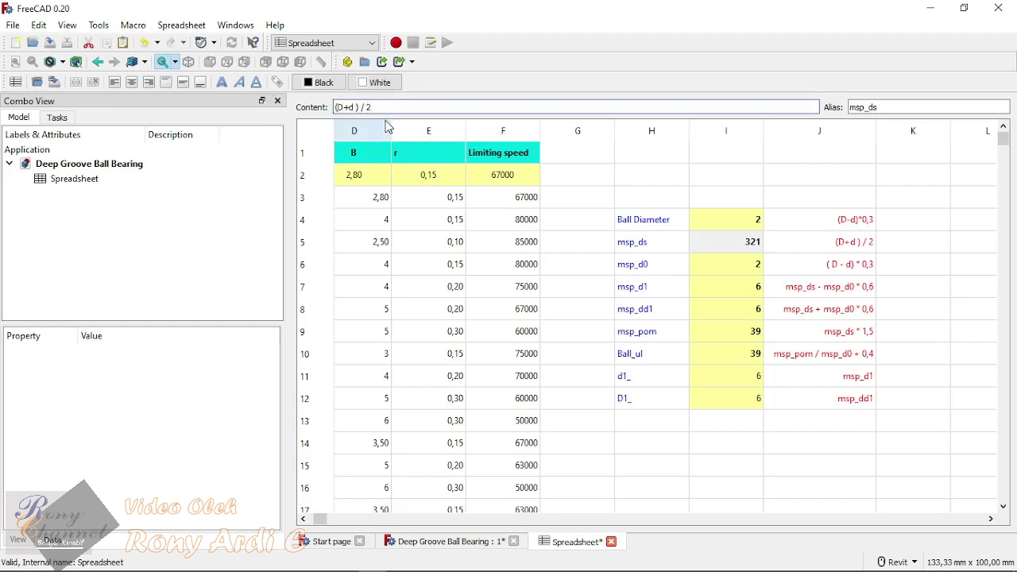
pyautogui.write('_+d')
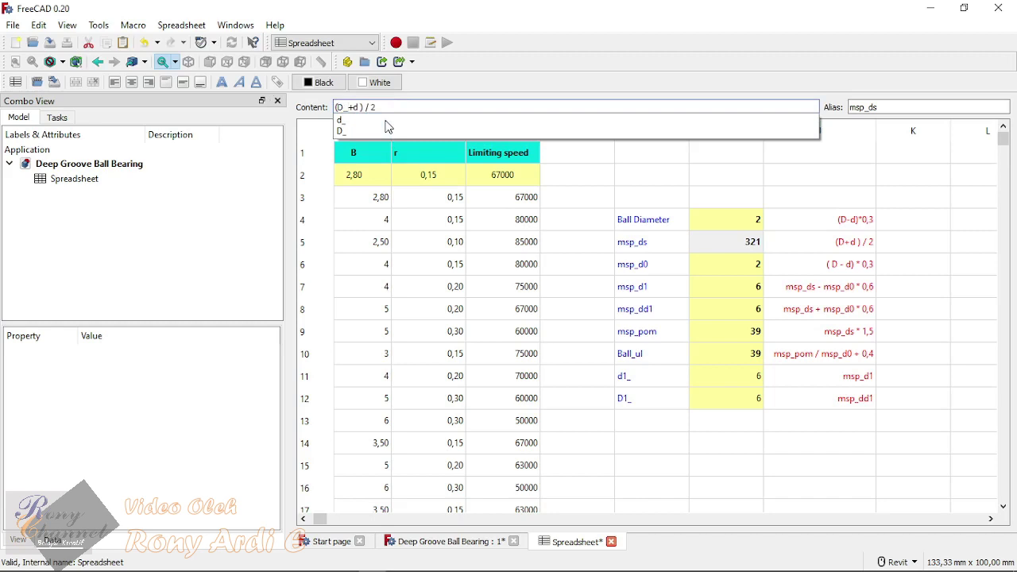
pyautogui.write('_')
pyautogui.press('Return')
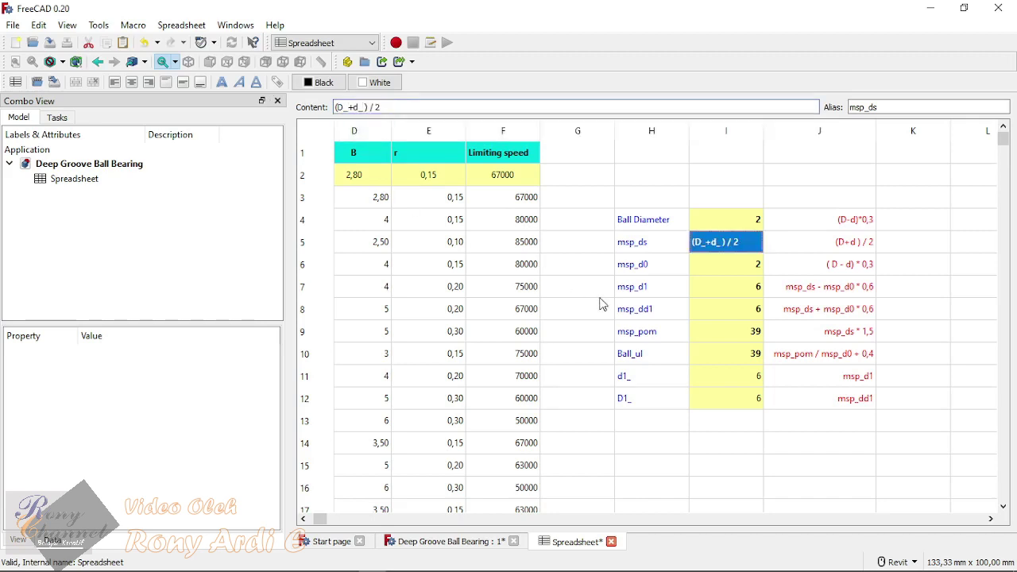
pyautogui.click(347, 107)
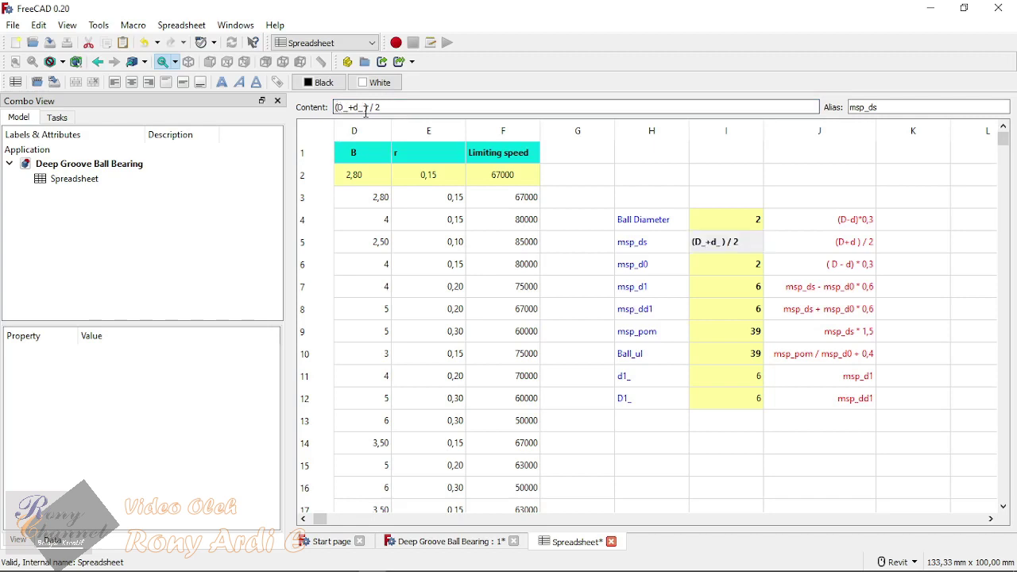
pyautogui.write('=')
pyautogui.press('Return')
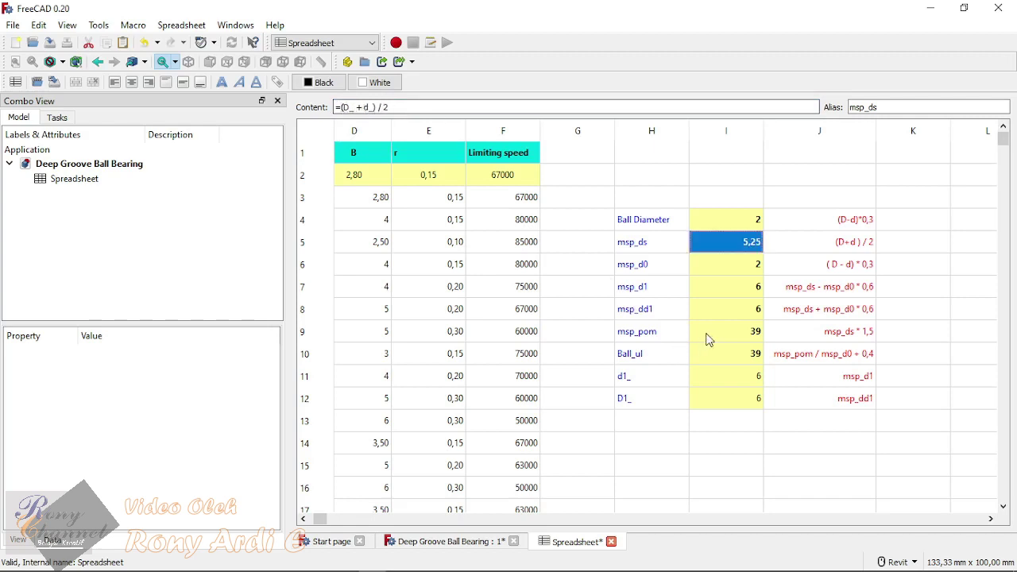
pyautogui.click(708, 337)
# Step: Copy the msp_ds expression from cell I5 into the msp_d0 cell I6 and adapt it to =(D_ - d_) * 0.3
pyautogui.click(805, 265)
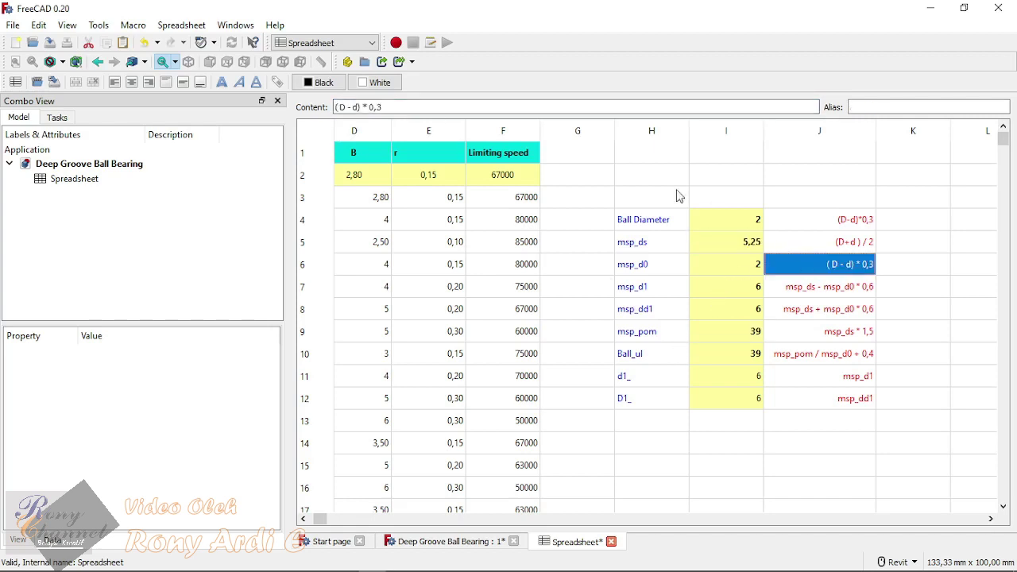
pyautogui.click(819, 242)
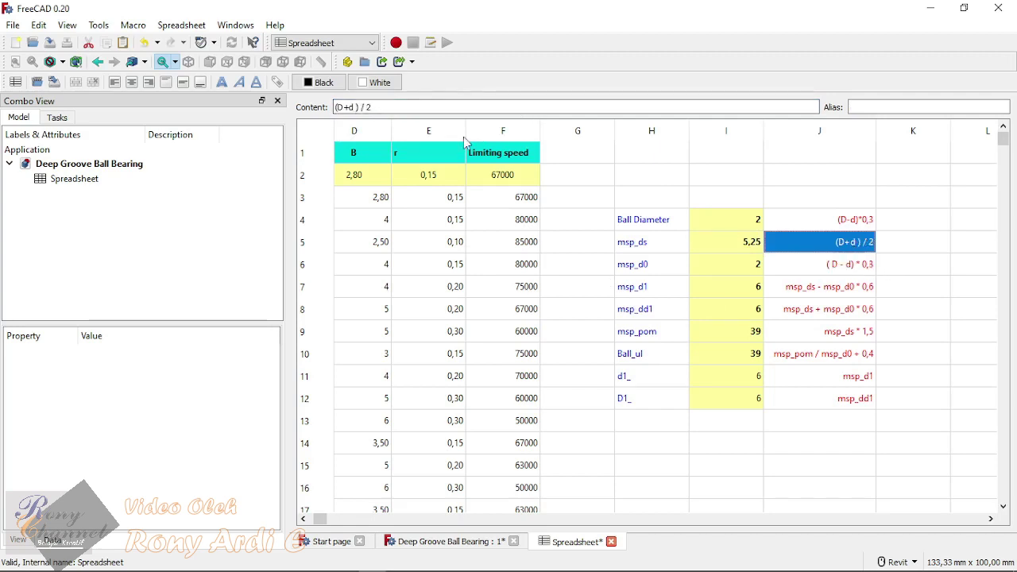
pyautogui.click(713, 243)
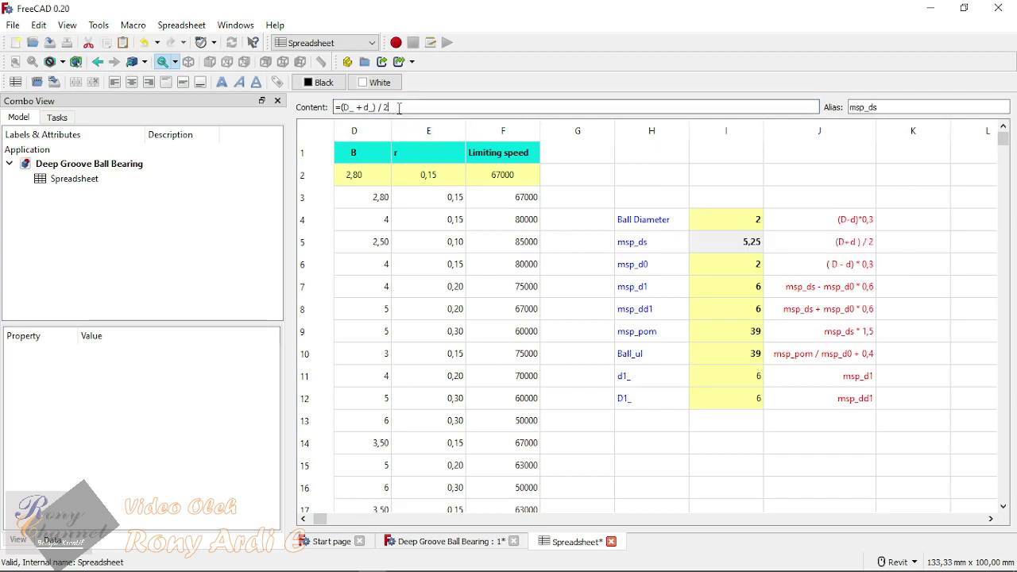
pyautogui.moveTo(397, 111); pyautogui.dragTo(331, 145)
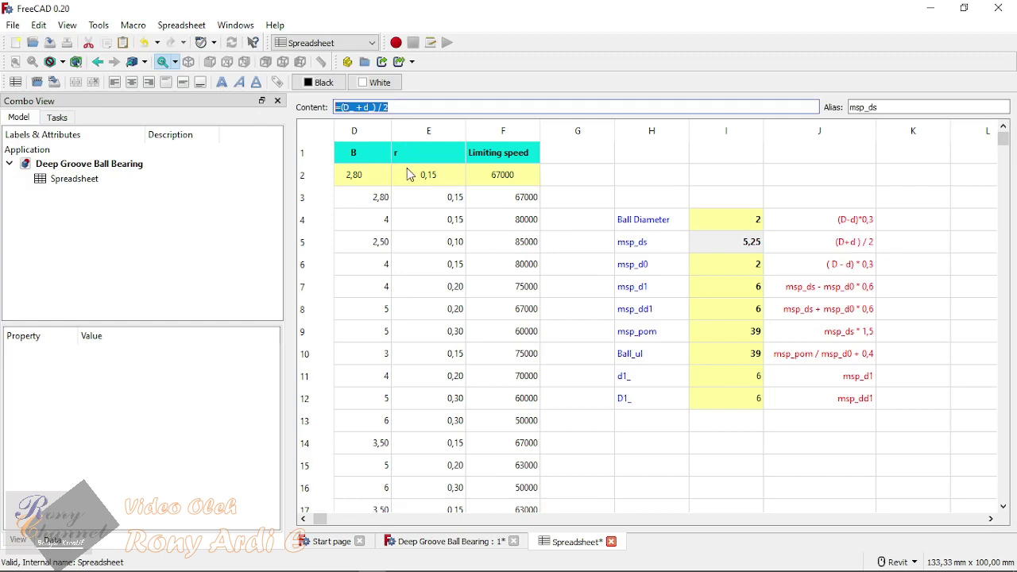
pyautogui.click(731, 266)
pyautogui.doubleClick(337, 108)
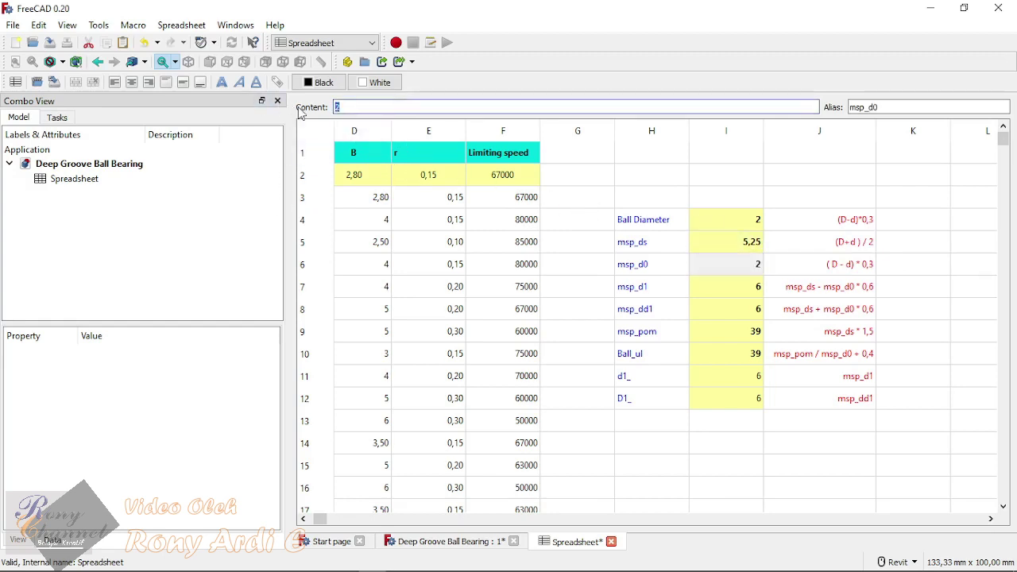
pyautogui.write('=(D_ + d_) / 2')
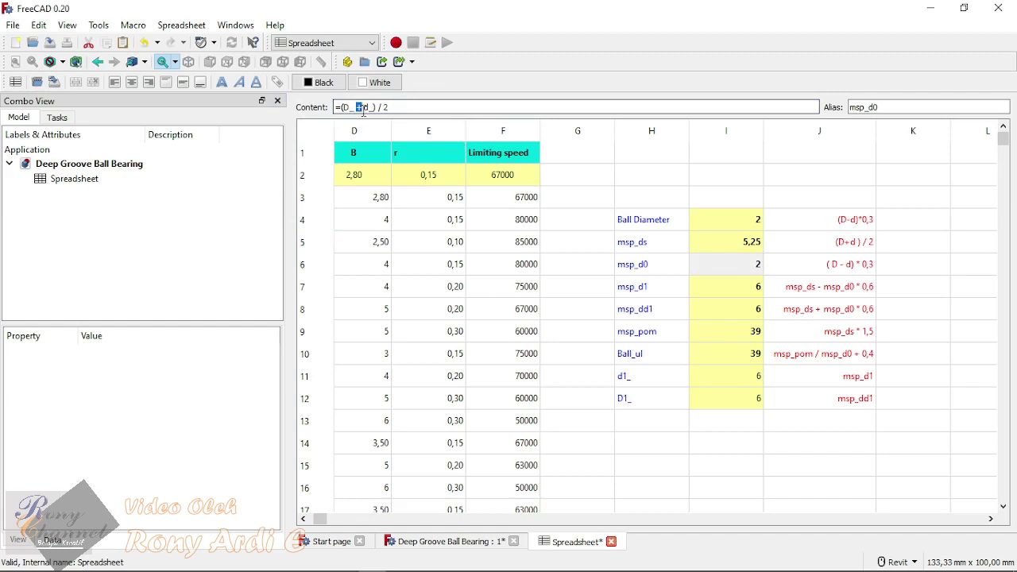
pyautogui.write('-')
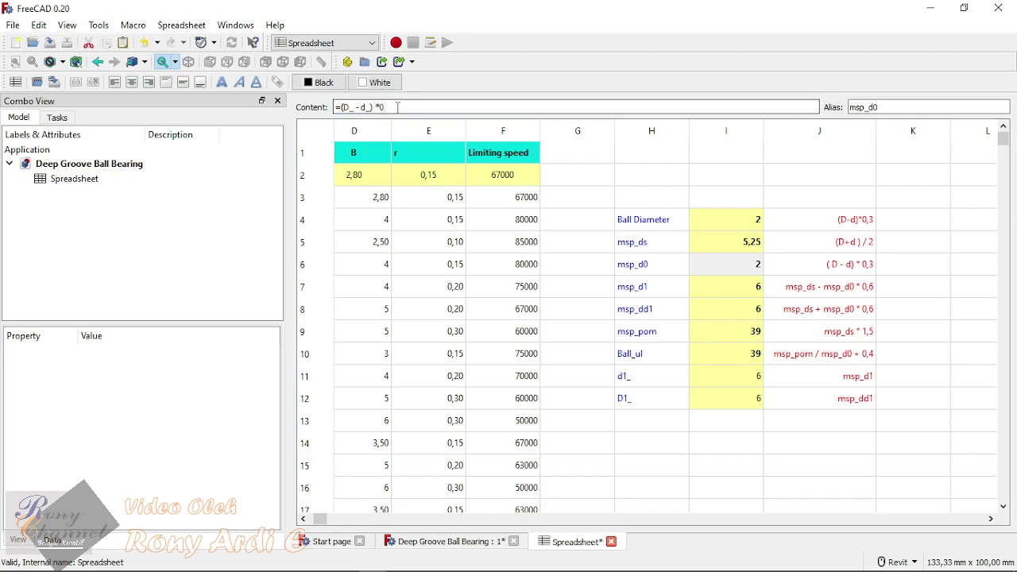
pyautogui.press('Return')
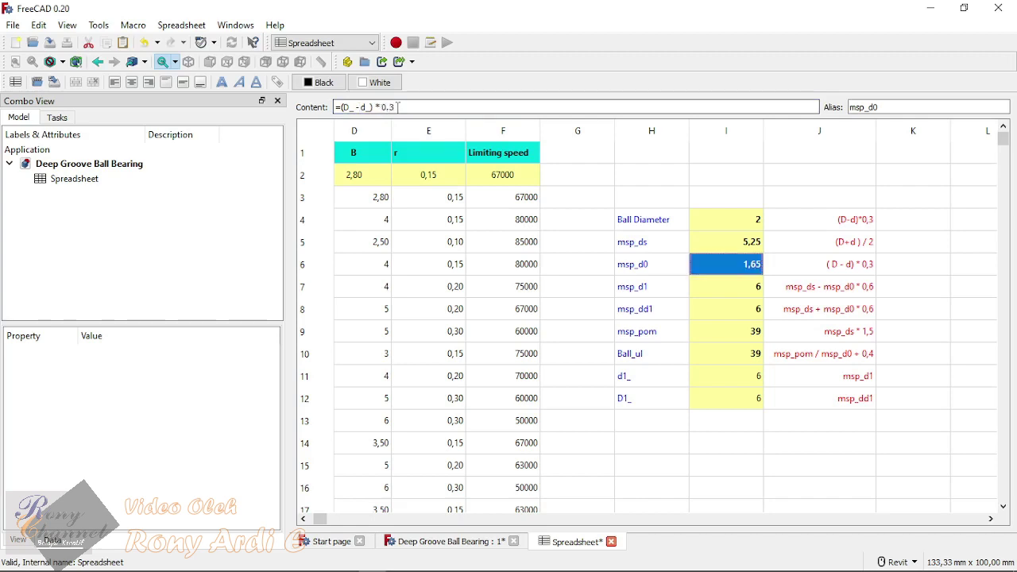
# Step: Check the contents and aliases of the calculated value cells from msp_d0 in I6 down to D1_ in I12
pyautogui.click(746, 289)
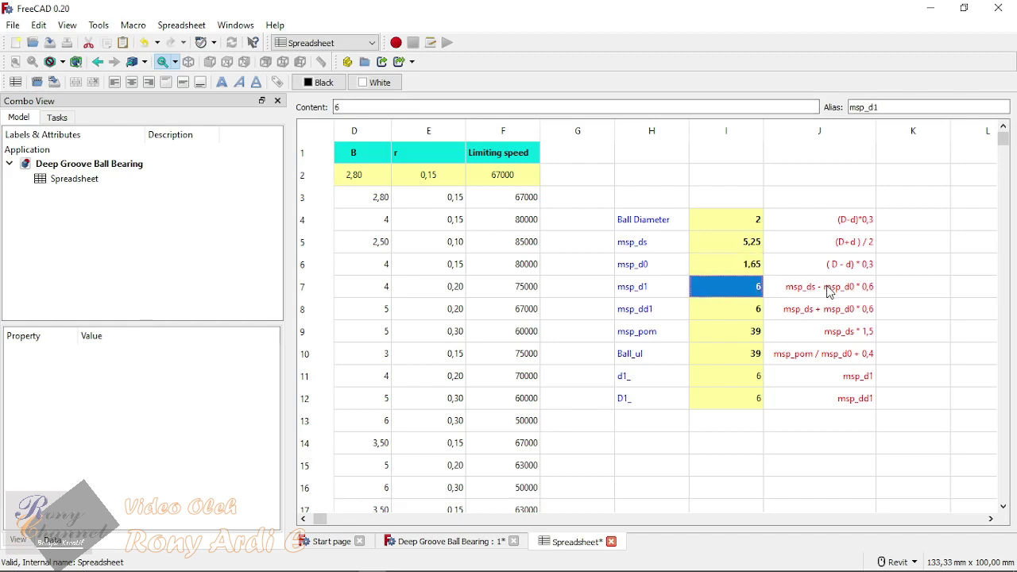
pyautogui.click(743, 327)
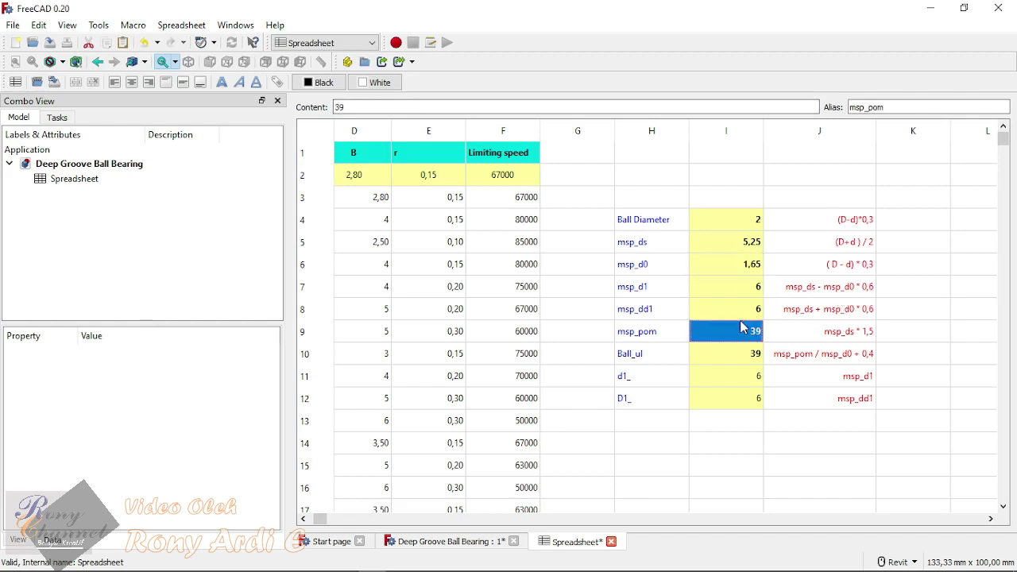
pyautogui.click(737, 359)
pyautogui.click(742, 376)
pyautogui.click(746, 400)
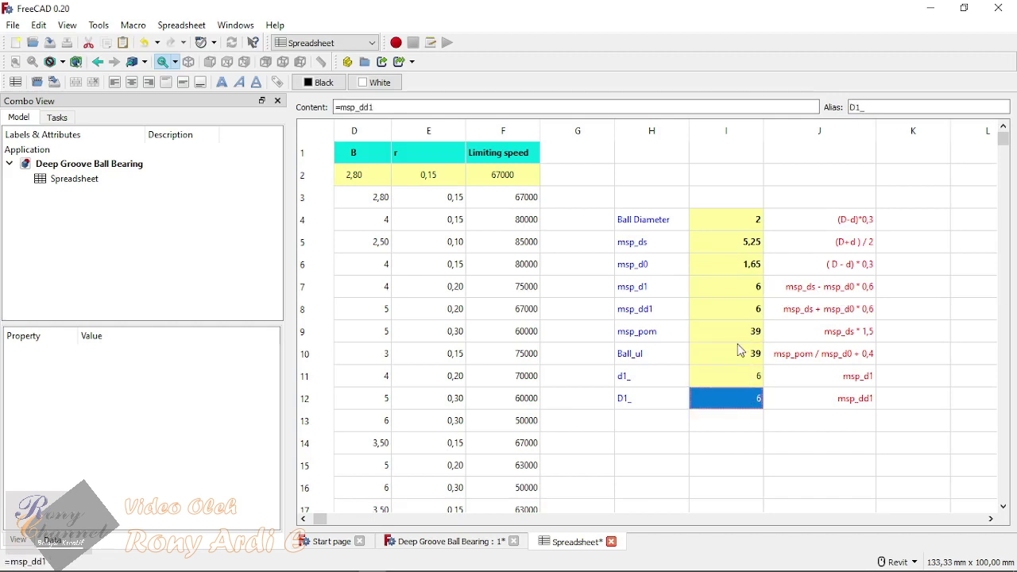
pyautogui.click(740, 328)
pyautogui.click(735, 293)
pyautogui.click(736, 268)
pyautogui.click(736, 288)
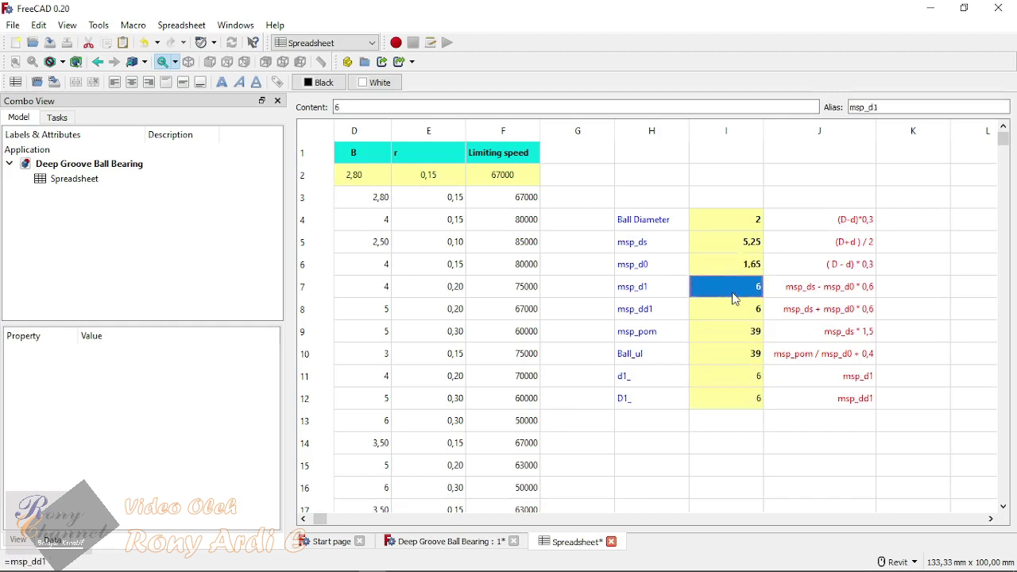
pyautogui.click(736, 314)
pyautogui.click(736, 338)
pyautogui.click(740, 355)
pyautogui.click(738, 378)
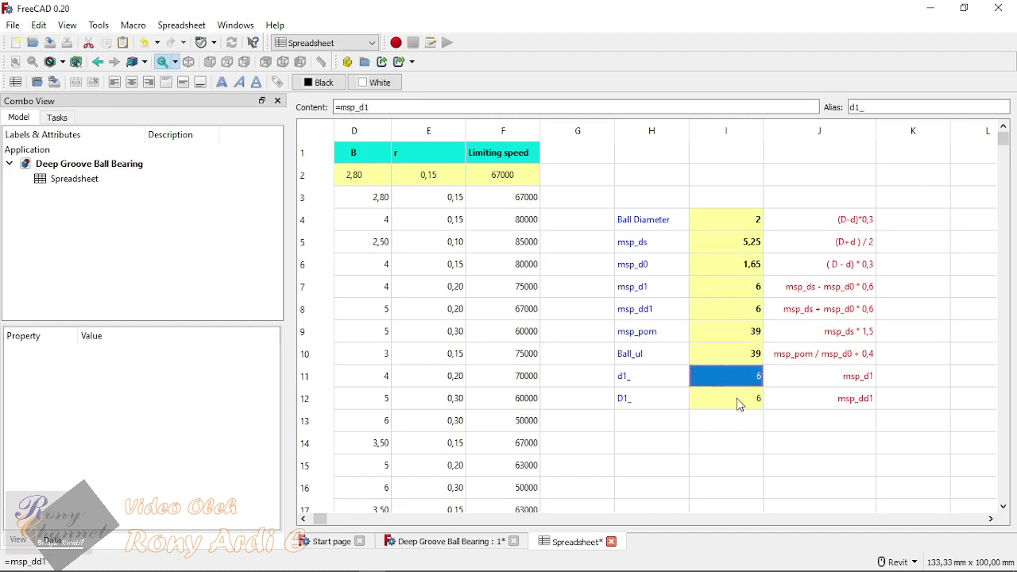
pyautogui.click(739, 401)
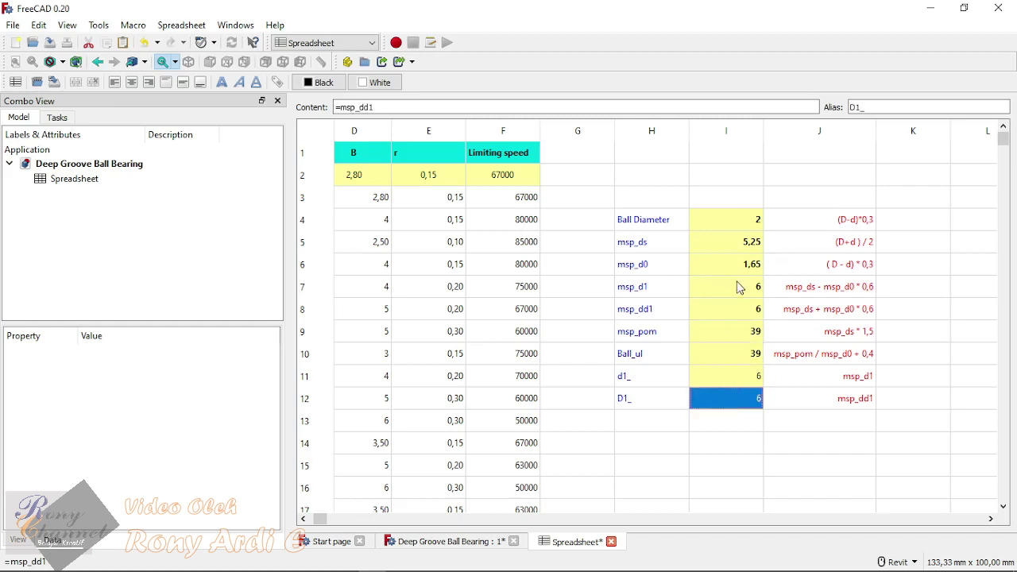
pyautogui.click(726, 287)
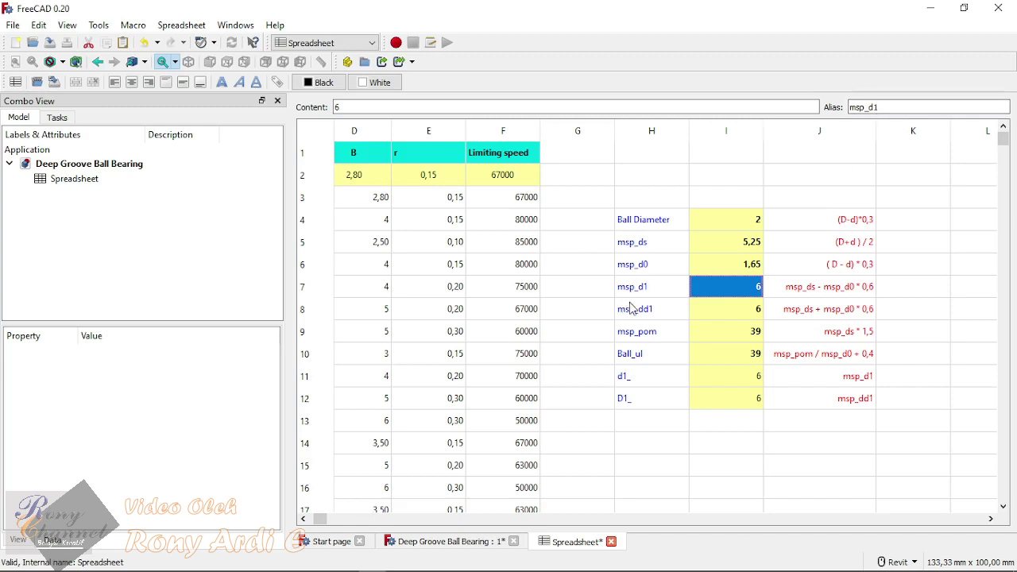
pyautogui.click(712, 267)
pyautogui.click(720, 288)
# Step: Replace the msp_d1 value in cell I7 with the formula copied from J7, as =msp_ds - msp_d0 * 0,6
pyautogui.click(836, 291)
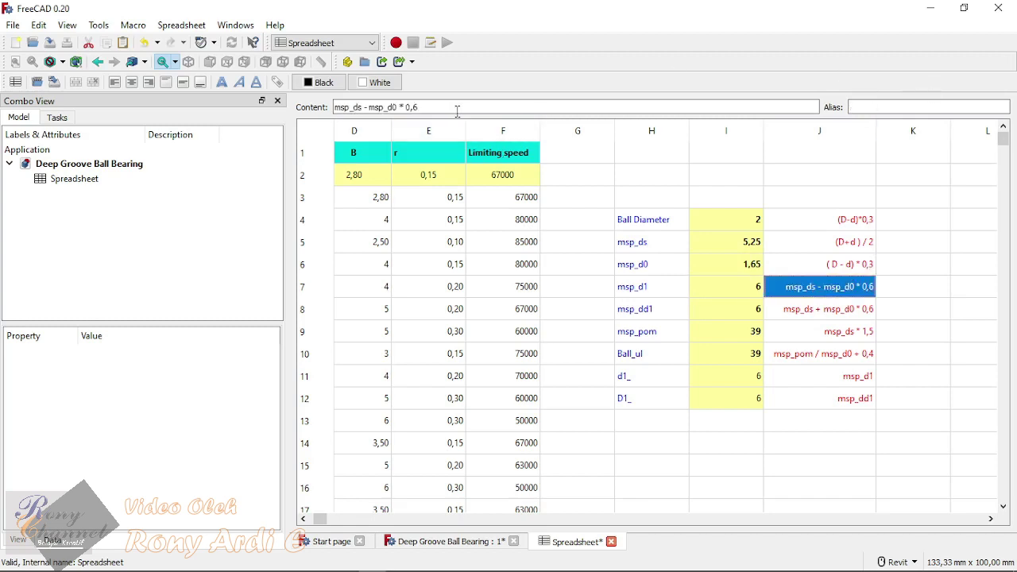
pyautogui.moveTo(457, 111); pyautogui.dragTo(182, 99)
pyautogui.hotkey('ctrl', 'c')
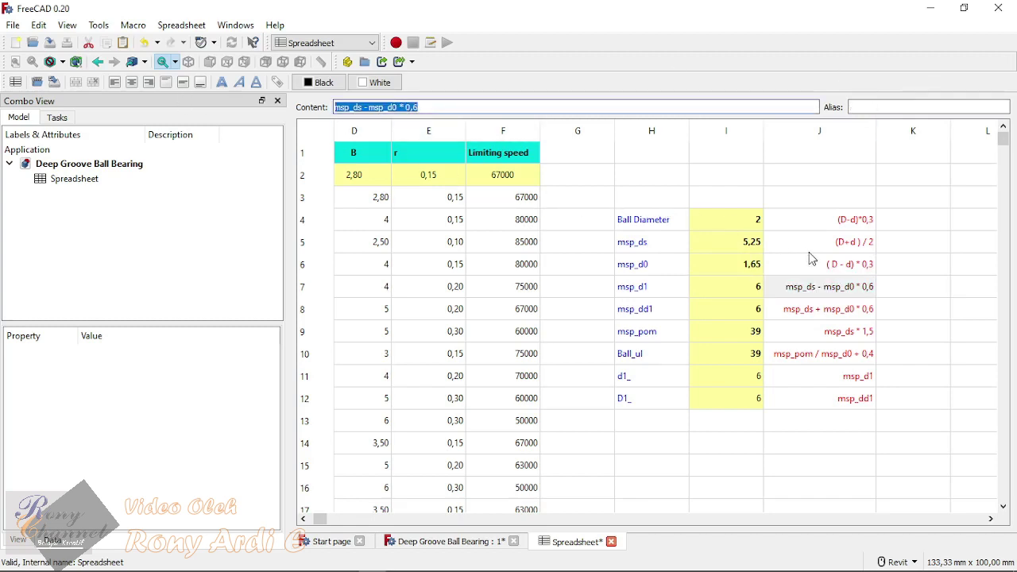
pyautogui.click(721, 289)
pyautogui.write('=')
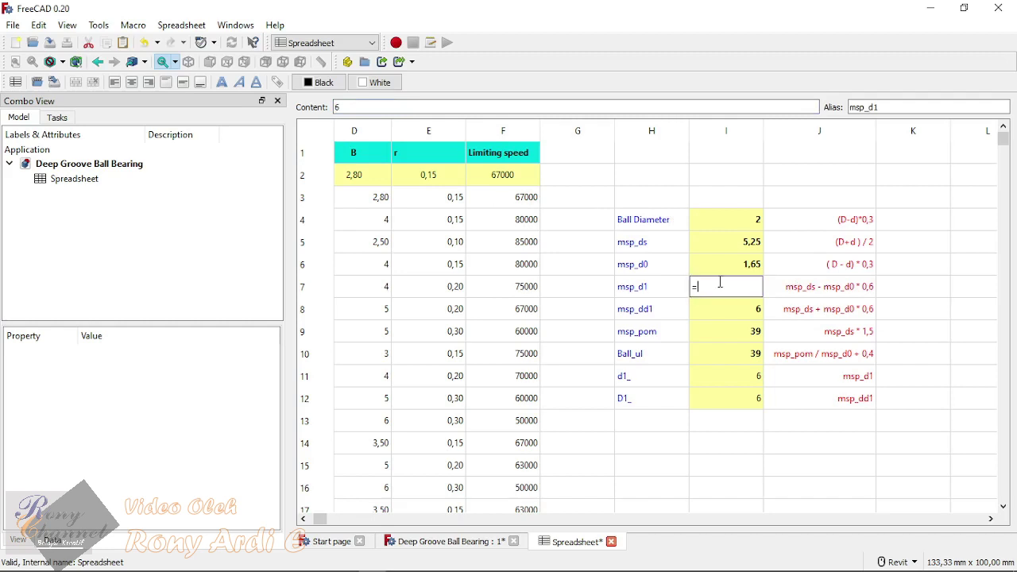
pyautogui.hotkey('ctrl', 'v')
pyautogui.press('Return')
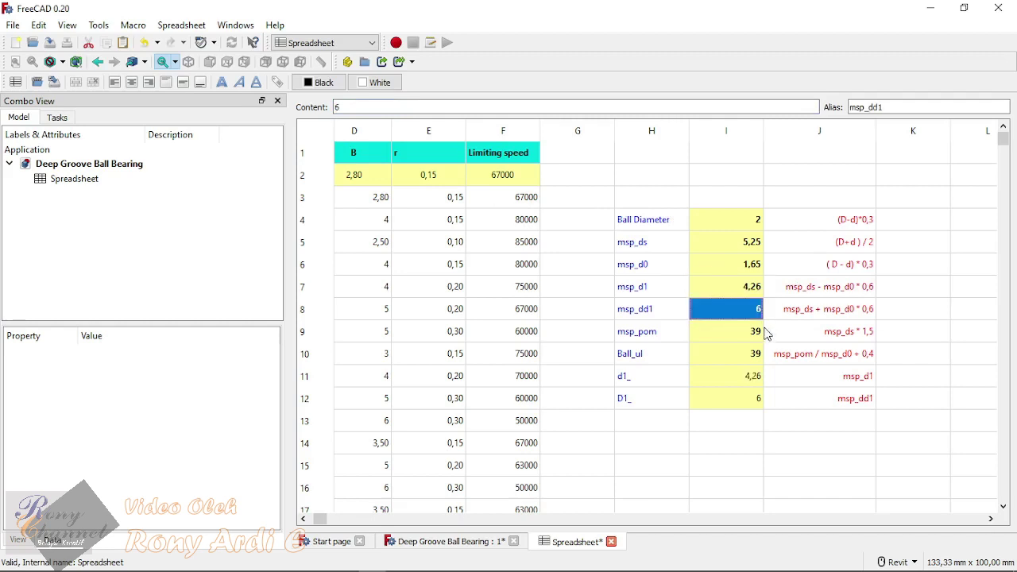
# Step: Replace the msp_dd1 value in cell I8 with the formula copied from J8, as =msp_ds + msp_d0 * 0,6
pyautogui.click(808, 311)
pyautogui.moveTo(435, 108); pyautogui.dragTo(244, 108)
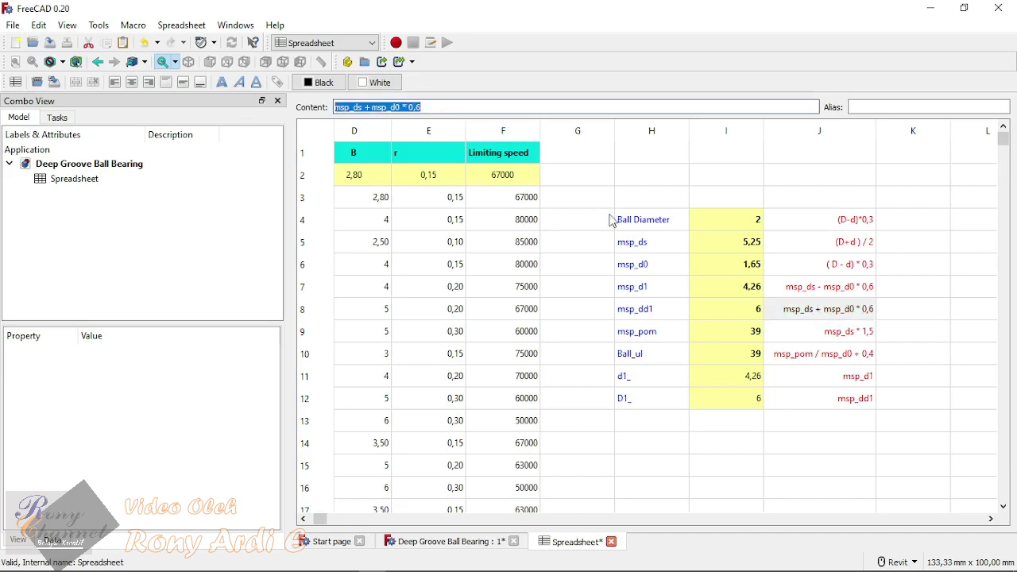
pyautogui.click(735, 310)
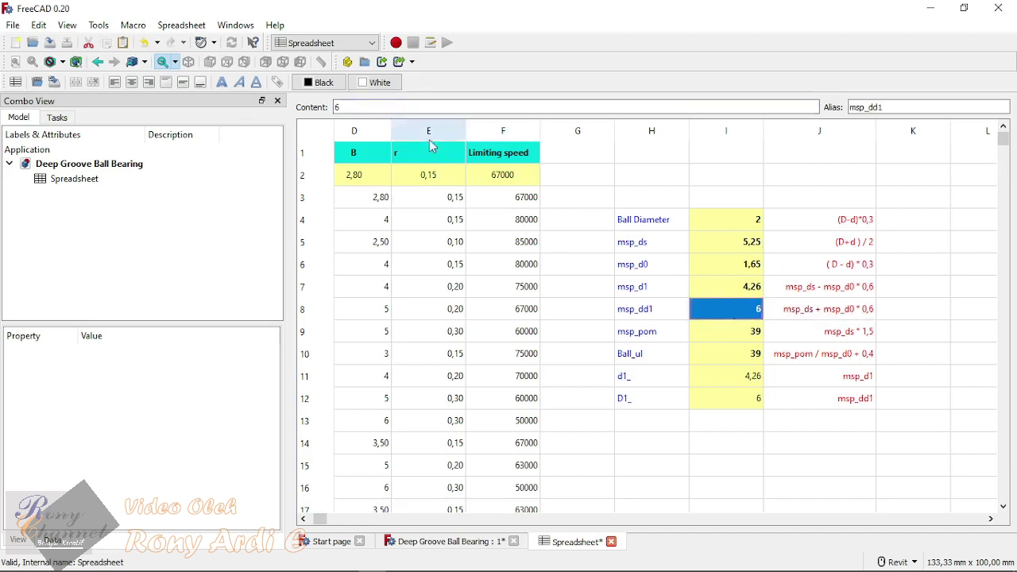
pyautogui.click(340, 107)
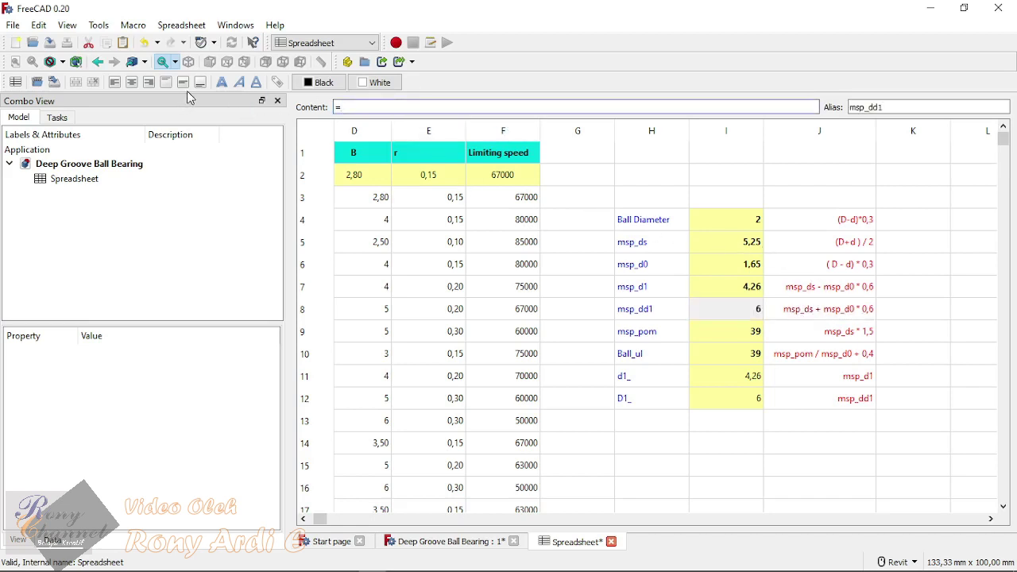
pyautogui.write('=')
pyautogui.write('msp_ds + msp_d0 * 0.6')
pyautogui.press('Return')
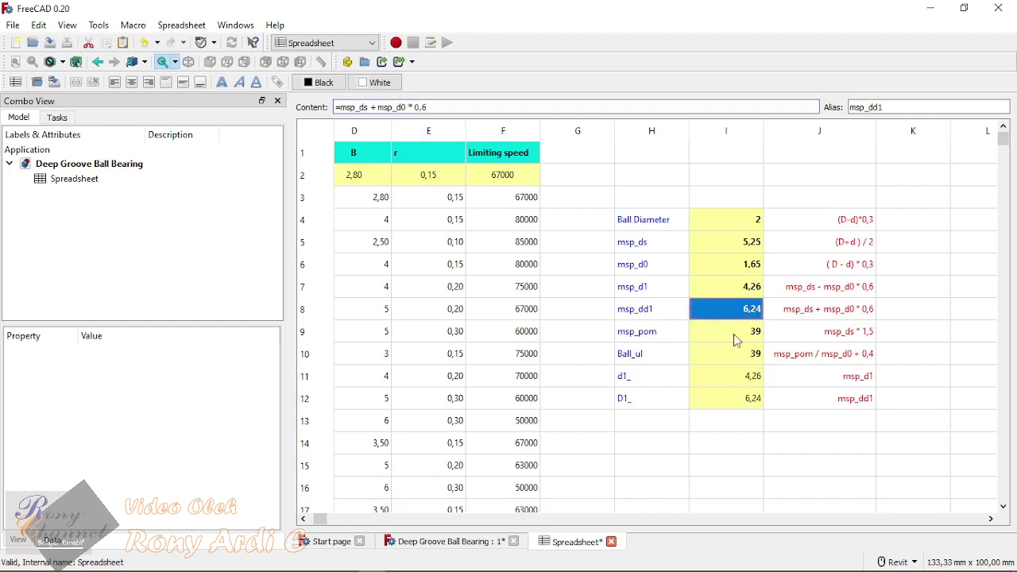
# Step: Replace the msp_pom value in cell I9 with the formula copied from J9, as =msp_ds * 1.5
pyautogui.click(813, 333)
pyautogui.click(445, 107)
pyautogui.hotkey('ctrl', 'a')
pyautogui.hotkey('ctrl', 'c')
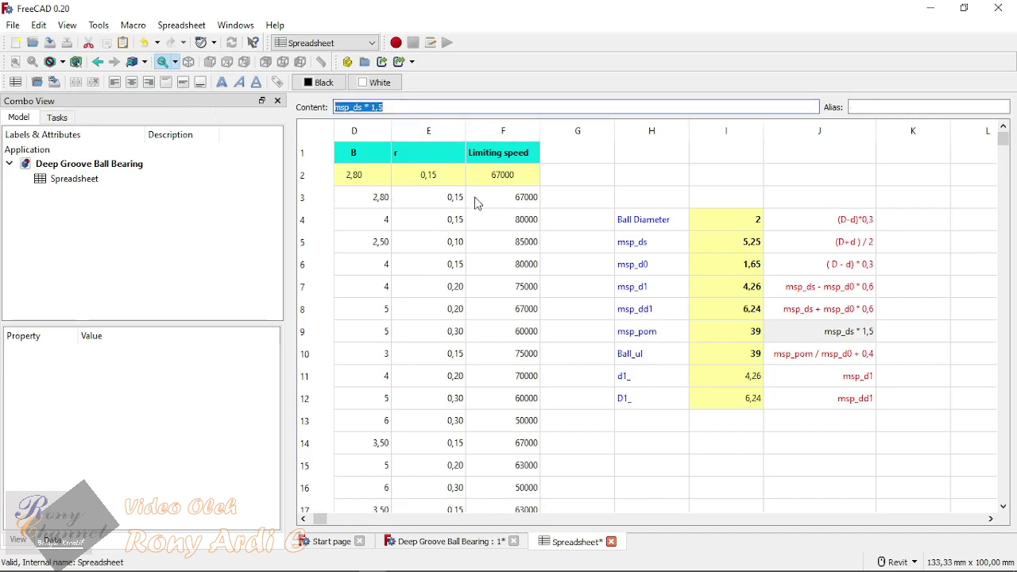
pyautogui.click(750, 331)
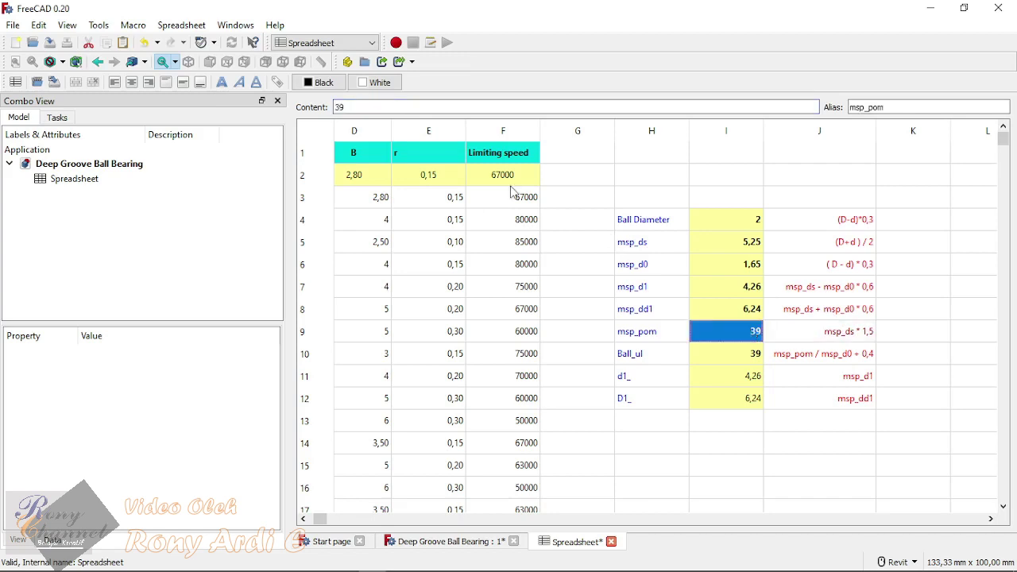
pyautogui.write('=')
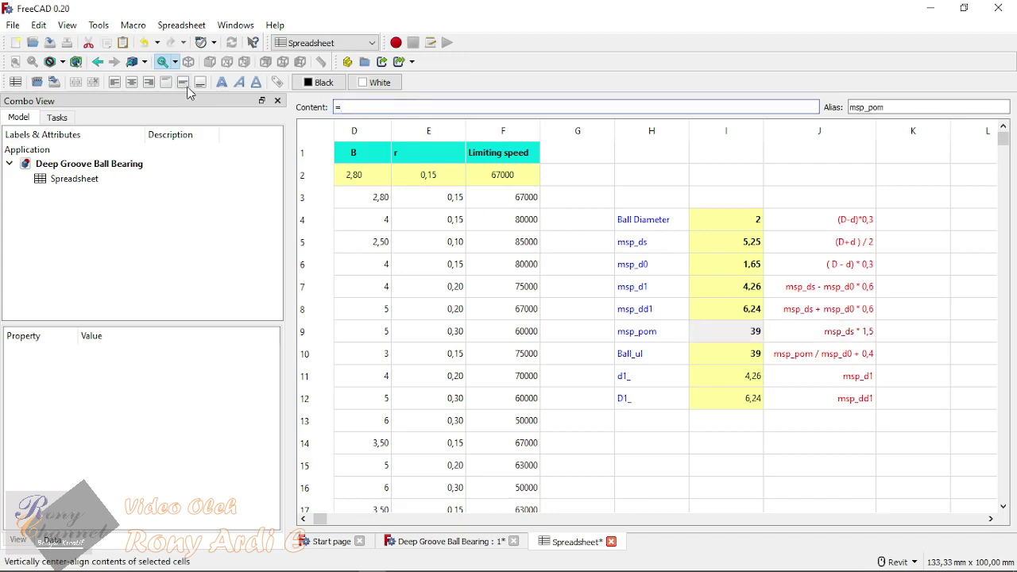
pyautogui.hotkey('ctrl', 'v')
pyautogui.press('Return')
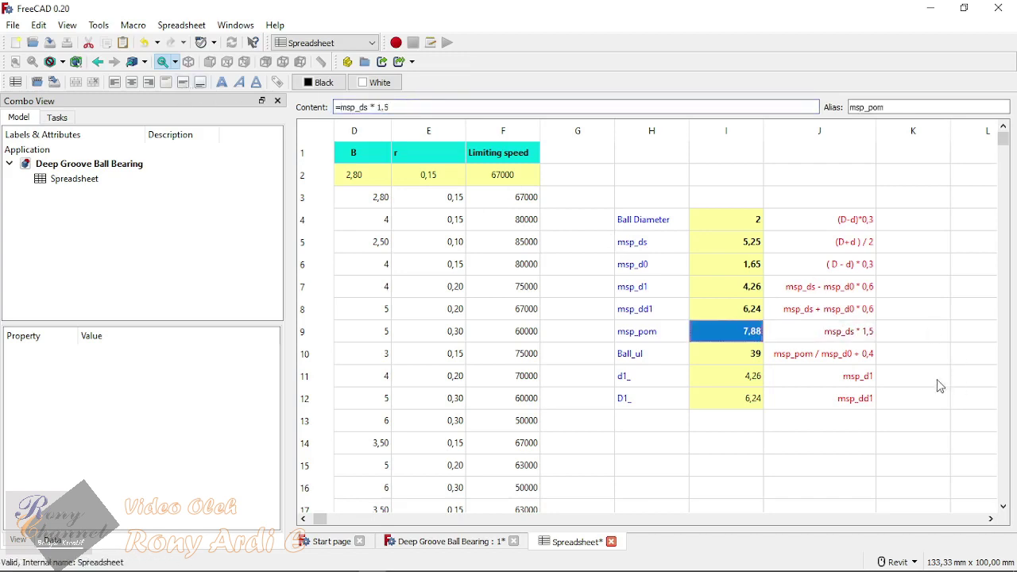
# Step: Copy the formula text msp_pom / msp_d0 + 0,4 from cell J10 over the Ball_ul value in cell I10
pyautogui.click(826, 353)
pyautogui.click(441, 107)
pyautogui.moveTo(441, 106); pyautogui.dragTo(254, 107)
pyautogui.hotkey('ctrl', 'c')
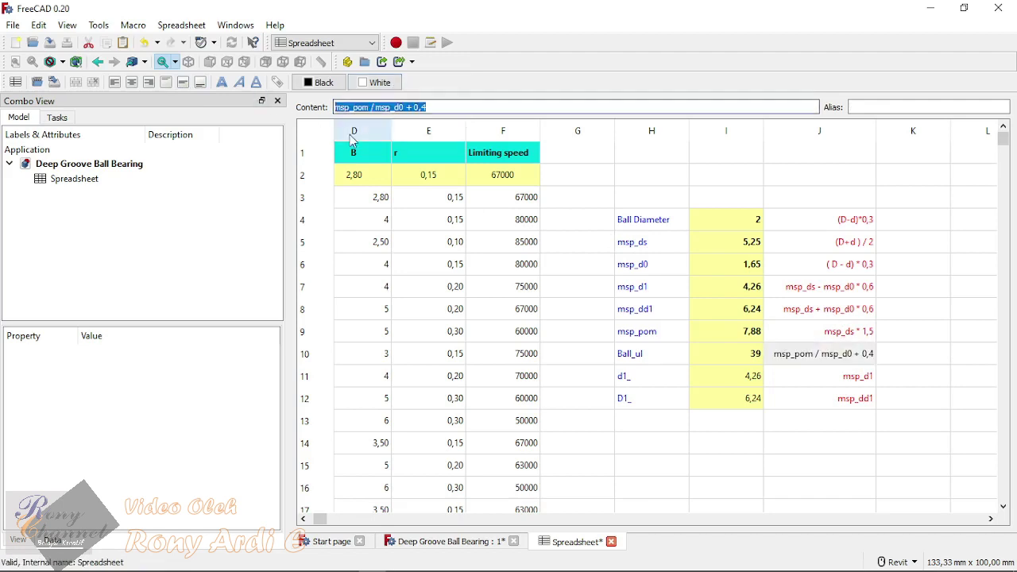
pyautogui.click(744, 359)
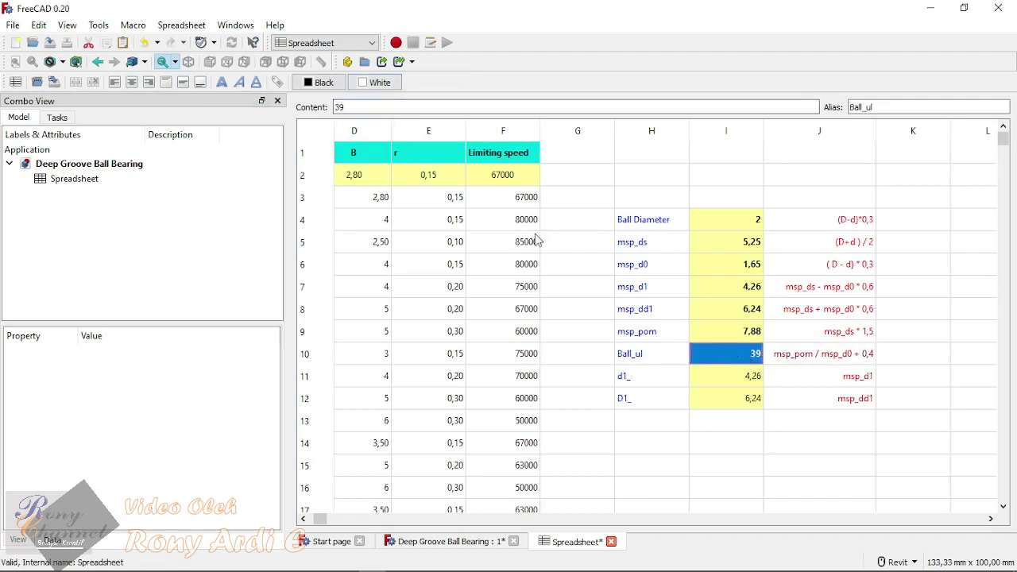
pyautogui.doubleClick(368, 103)
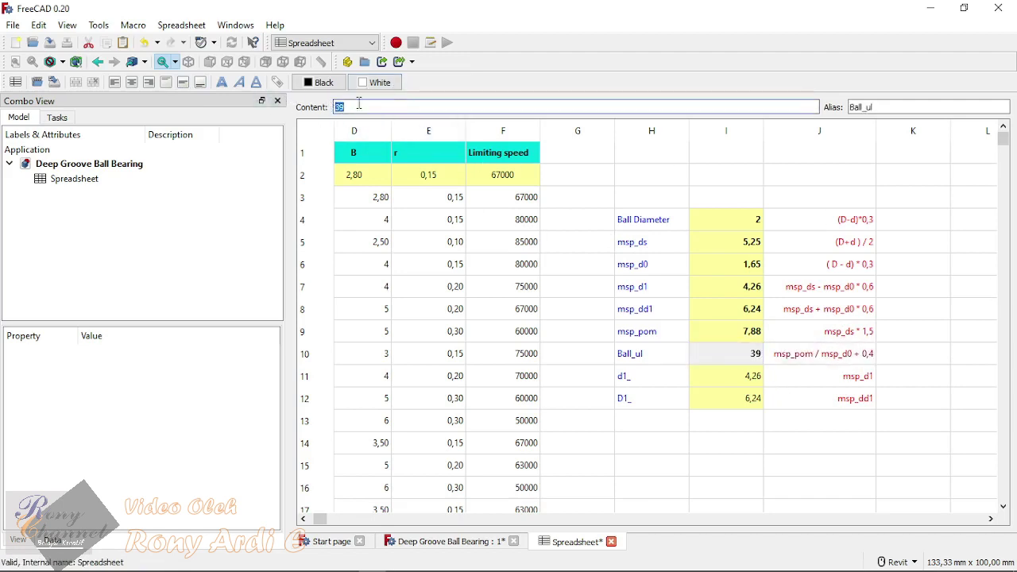
pyautogui.hotkey('ctrl', 'v')
pyautogui.press('Return')
pyautogui.press('Down')
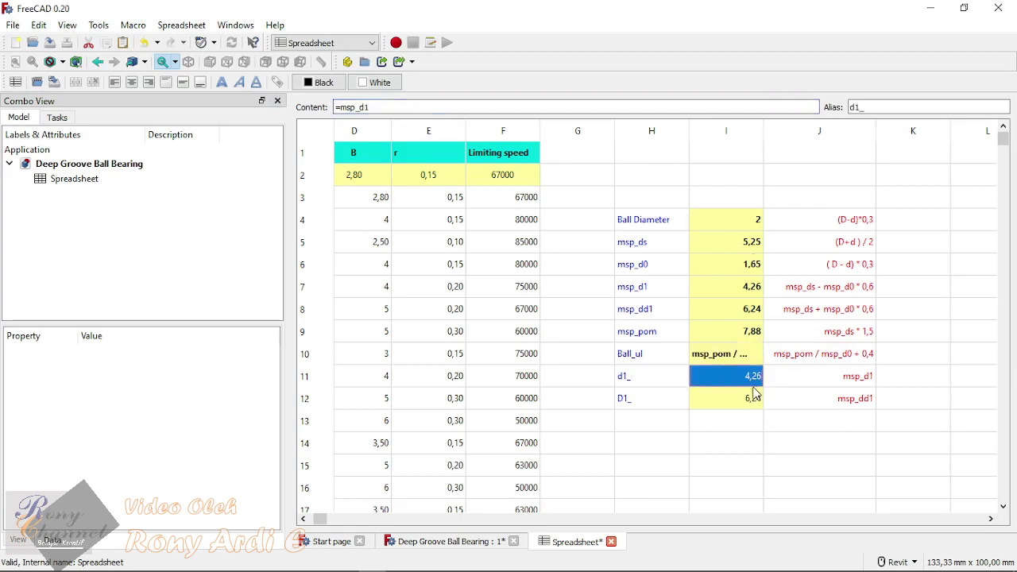
# Step: Turn the Ball_ul text in cell I10 into a formula by putting an equals sign in front of it
pyautogui.click(745, 359)
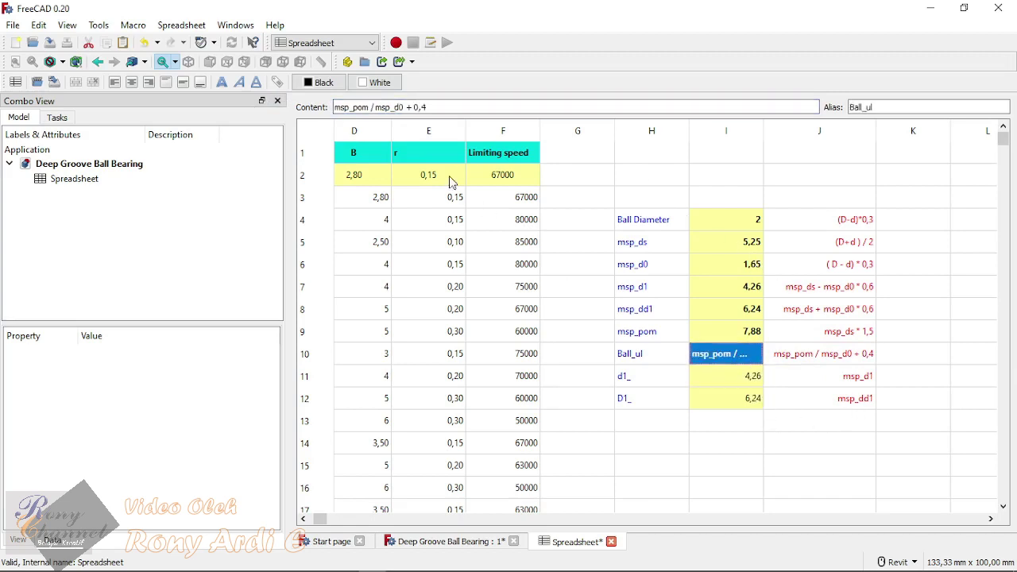
pyautogui.click(334, 108)
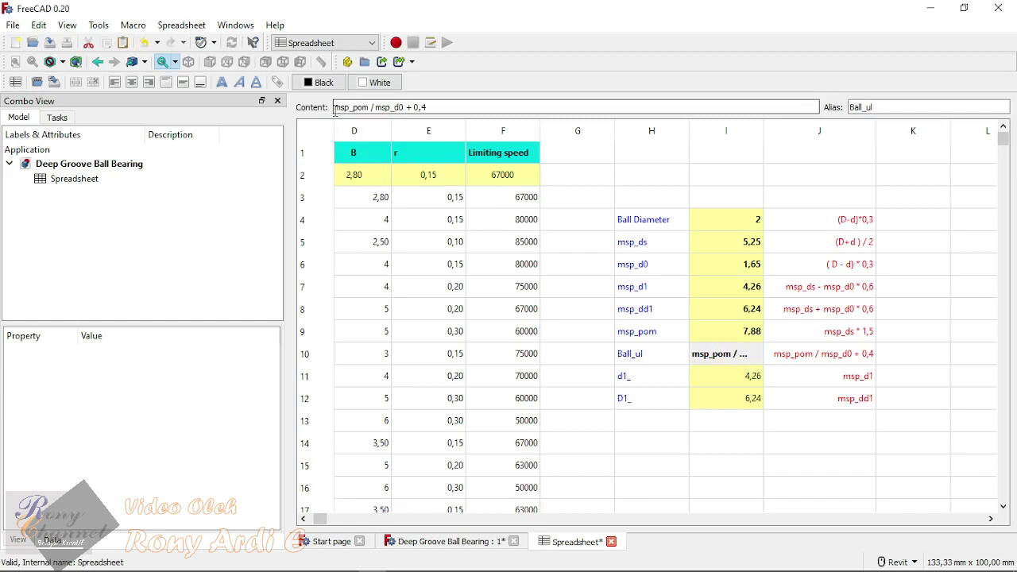
pyautogui.write('=')
pyautogui.press('Return')
pyautogui.click(799, 429)
# Step: Enter the formula =msp_d1 for d1_ in cell I11
pyautogui.click(753, 381)
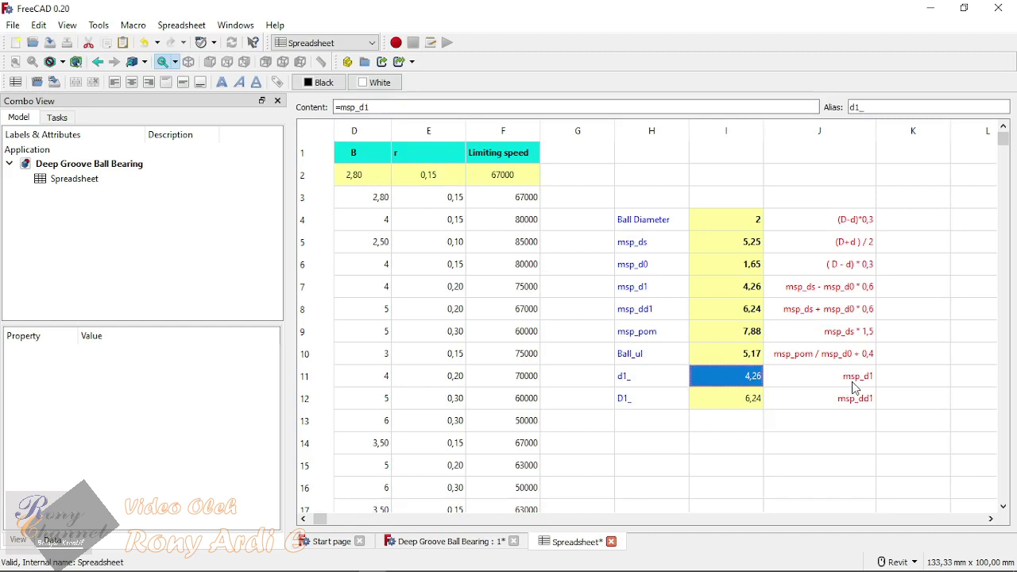
pyautogui.write('=ms')
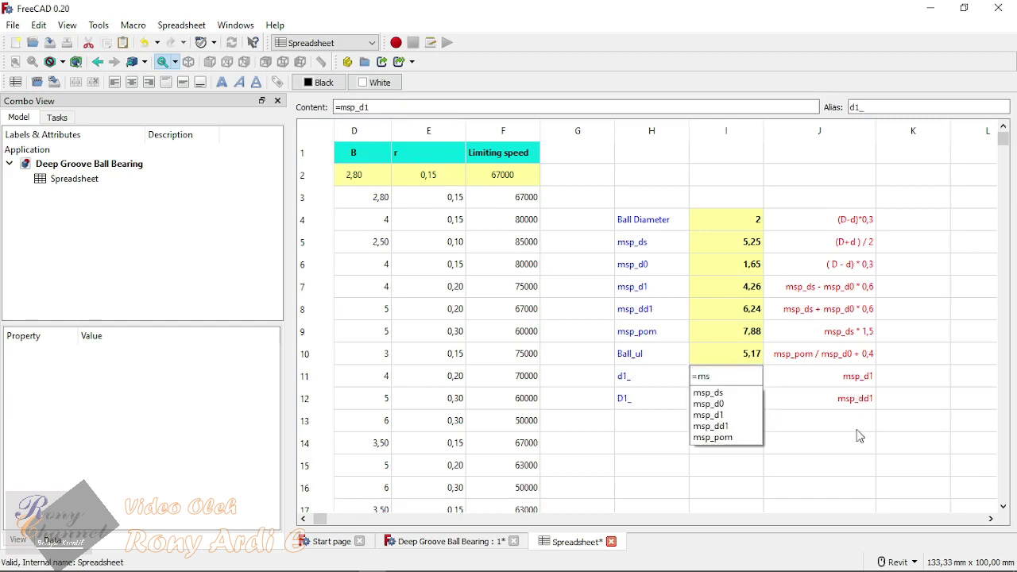
pyautogui.click(732, 419)
pyautogui.press('Return')
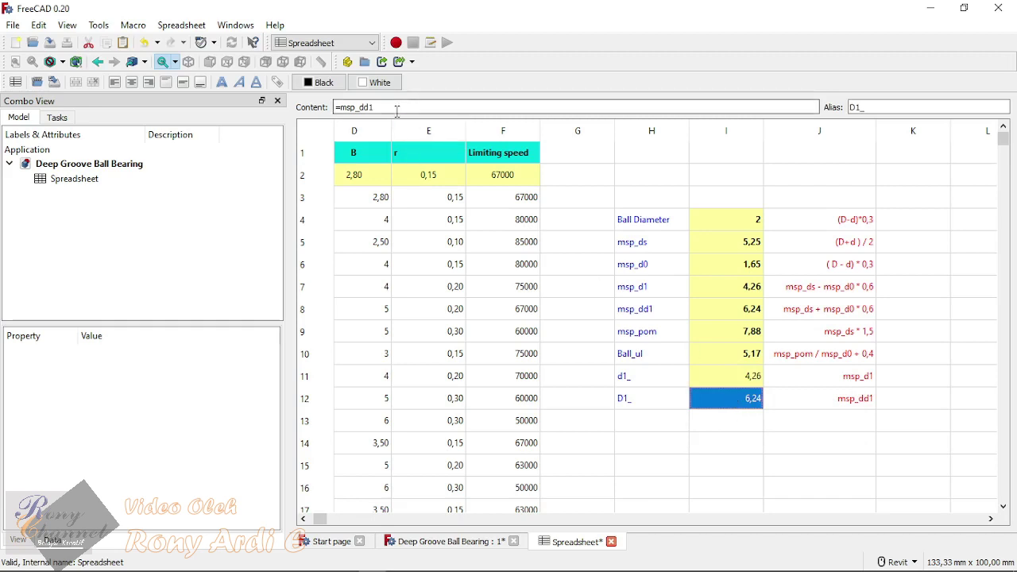
pyautogui.click(752, 479)
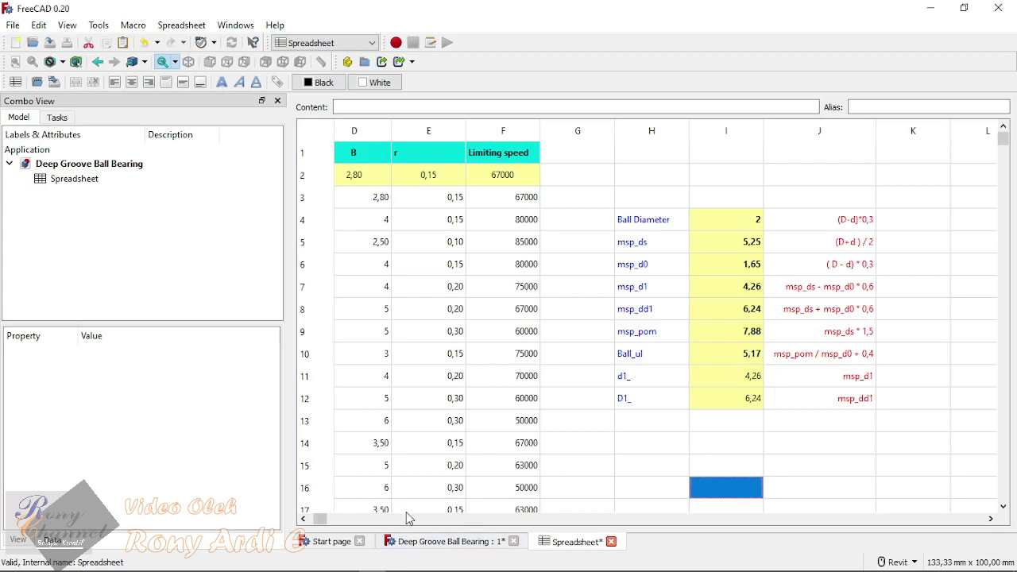
# Step: Change the label of the spreadsheet object to Table
pyautogui.moveTo(327, 521); pyautogui.dragTo(317, 518)
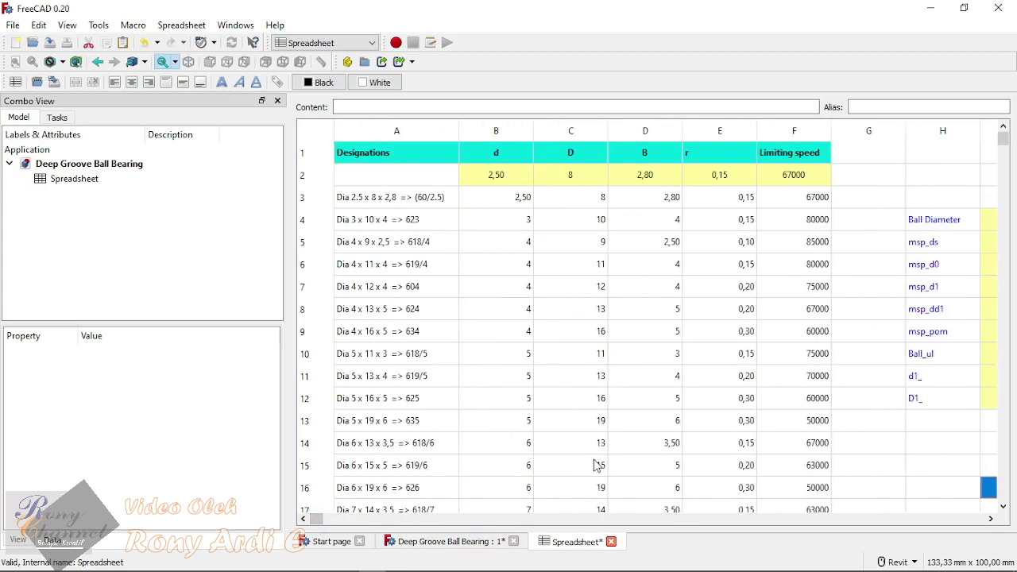
pyautogui.click(559, 397)
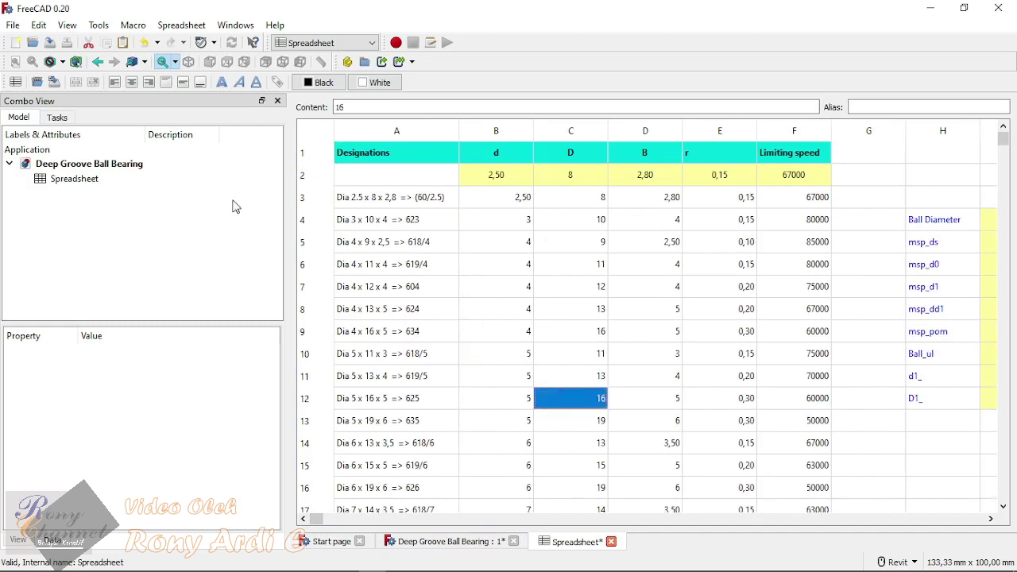
pyautogui.click(80, 181)
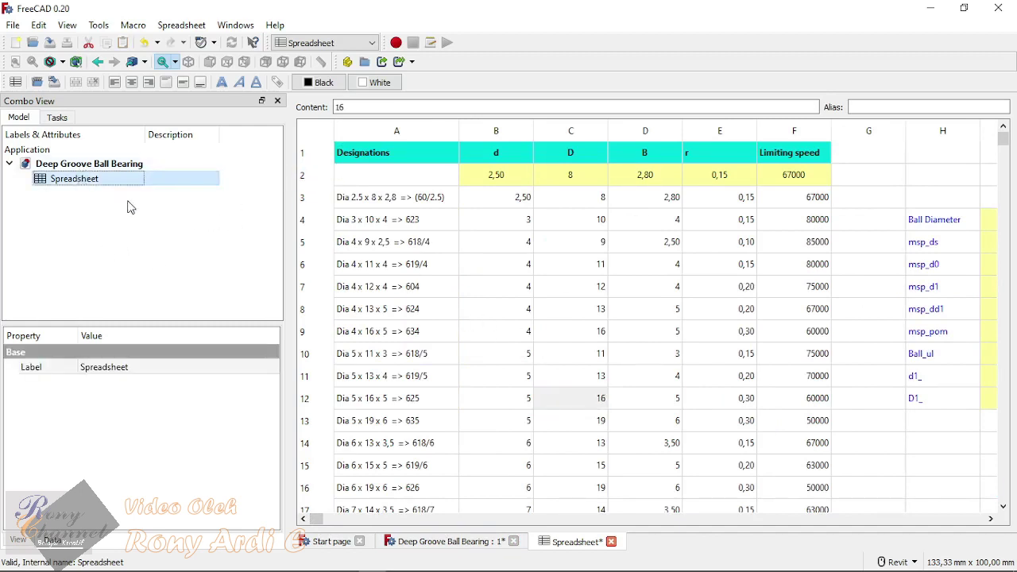
pyautogui.click(150, 367)
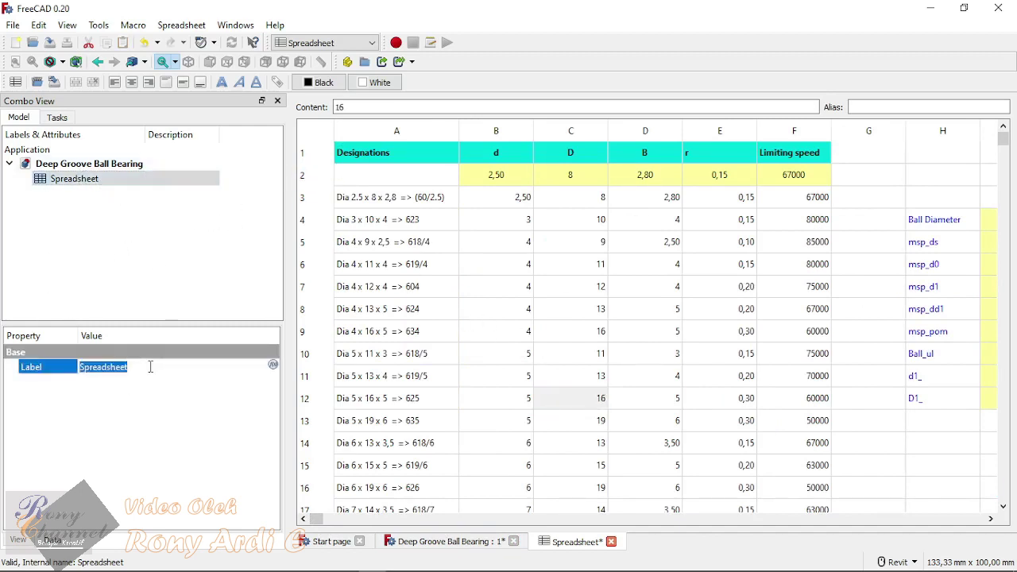
pyautogui.write('Tab')
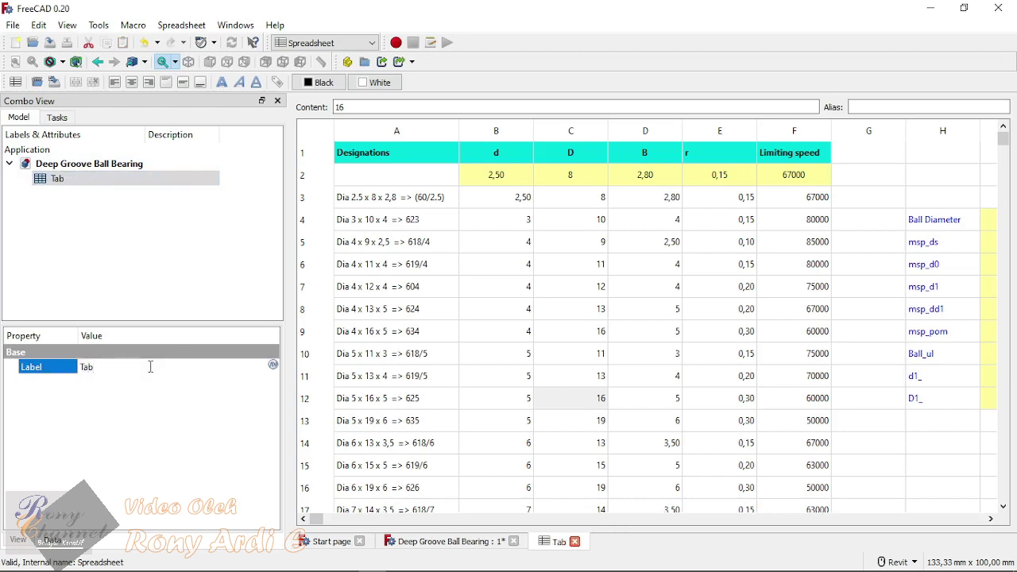
pyautogui.write('le')
pyautogui.press('Return')
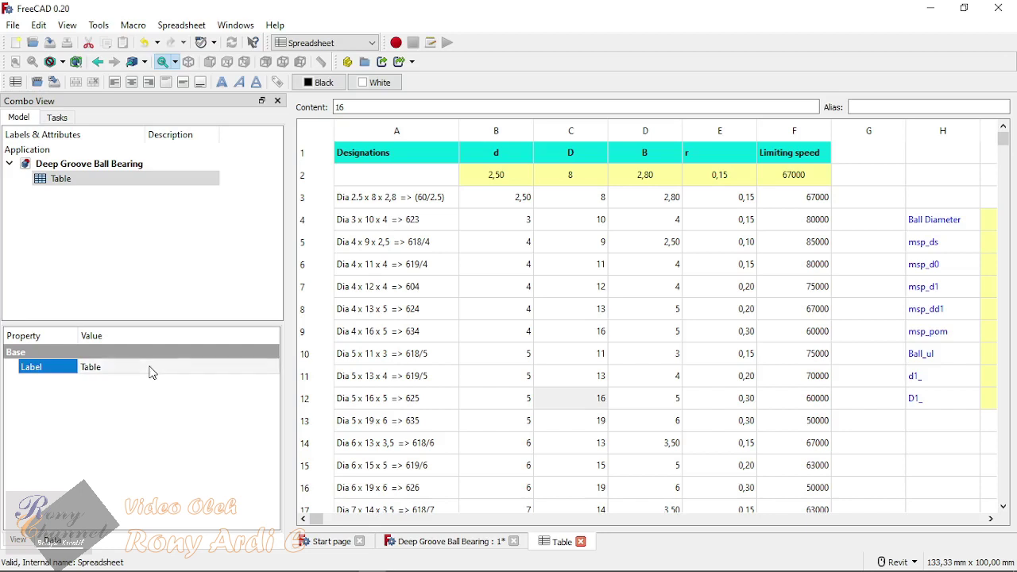
pyautogui.click(155, 274)
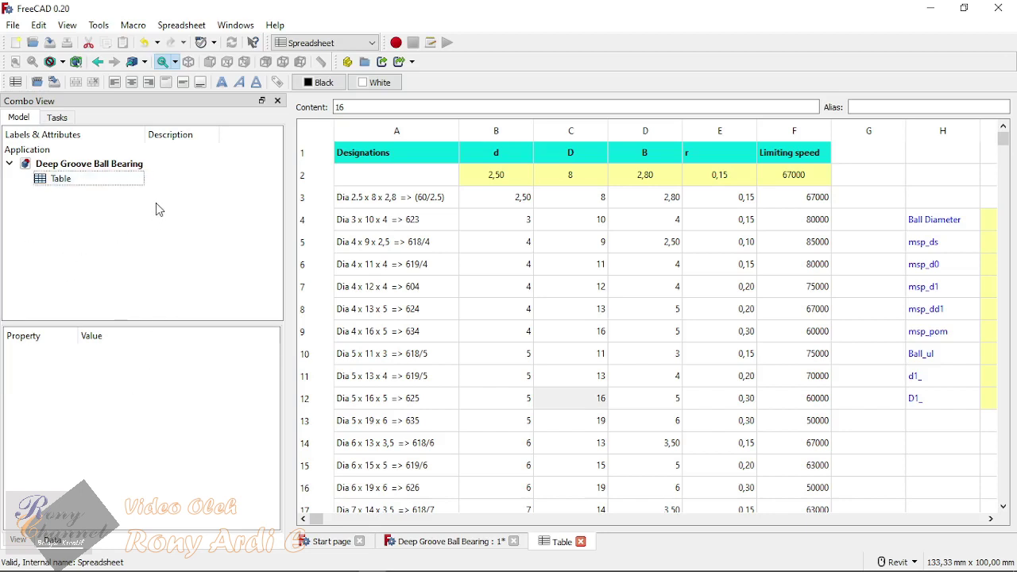
# Step: Switch to the Part Design workbench in the bearing document's 3D view and save the document
pyautogui.click(356, 43)
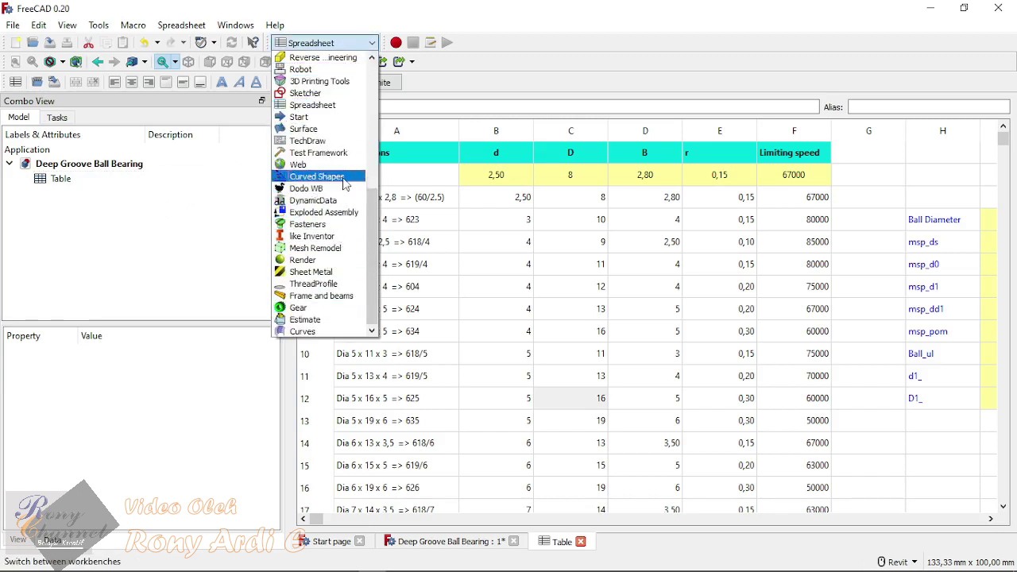
pyautogui.scroll(3, 362, 270)
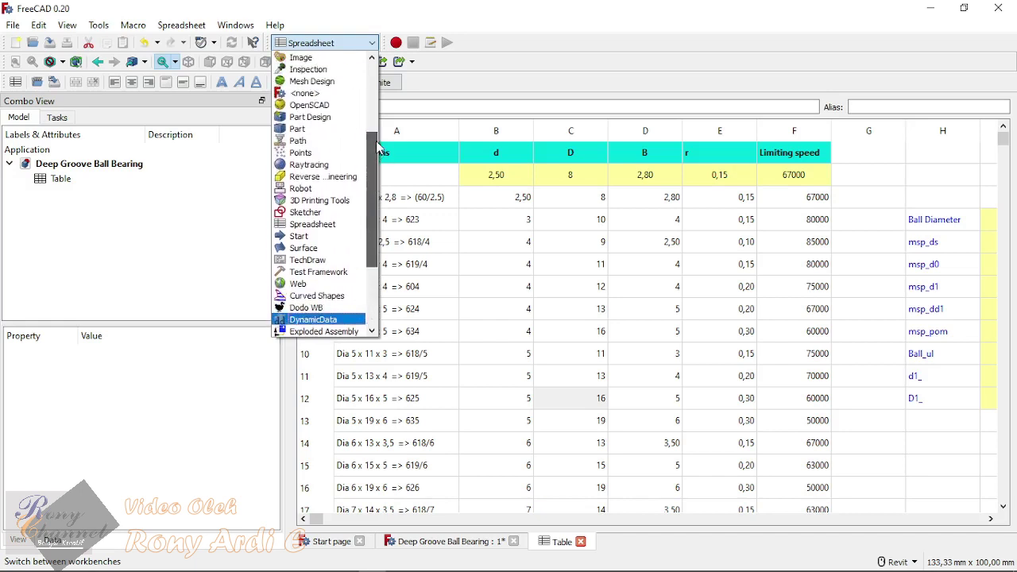
pyautogui.click(326, 120)
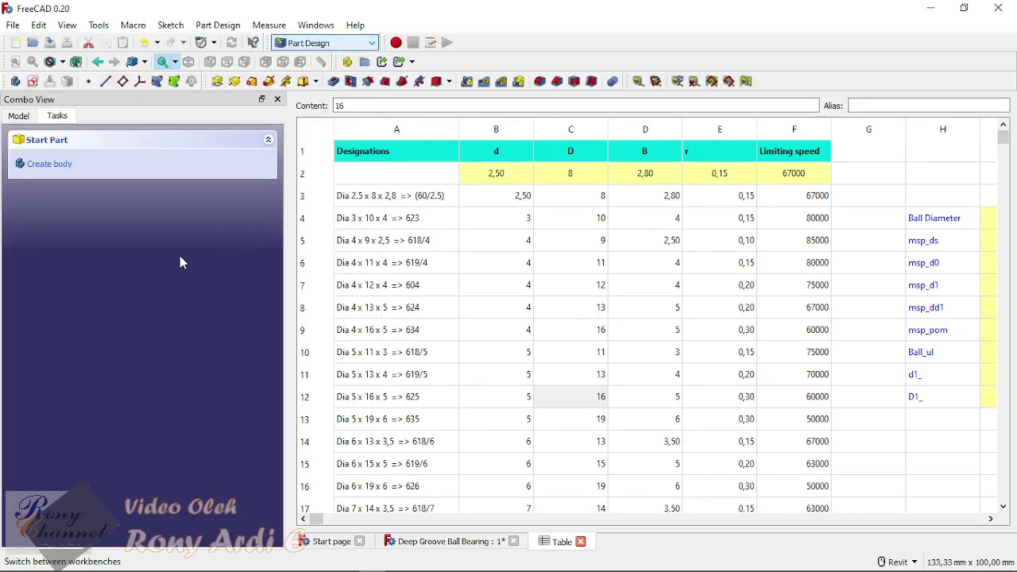
pyautogui.click(455, 544)
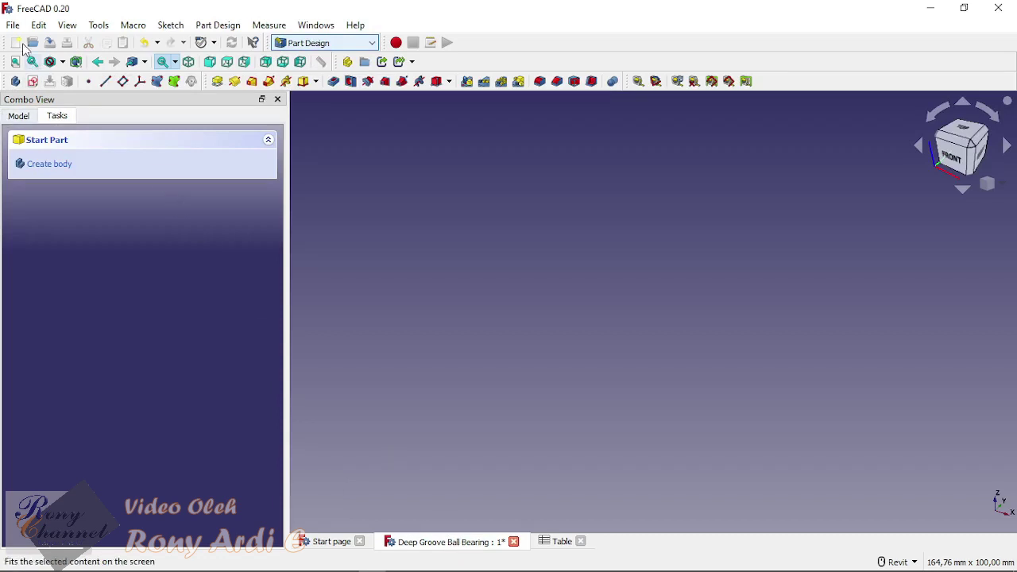
pyautogui.hotkey('ctrl', 's')
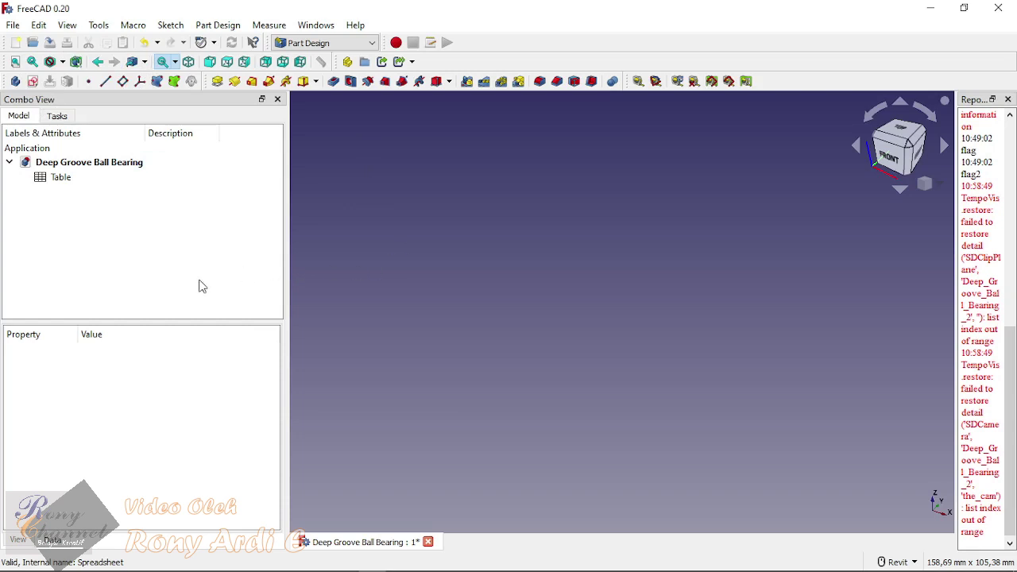
# Step: Create a new sketch on the XZ plane
pyautogui.click(32, 81)
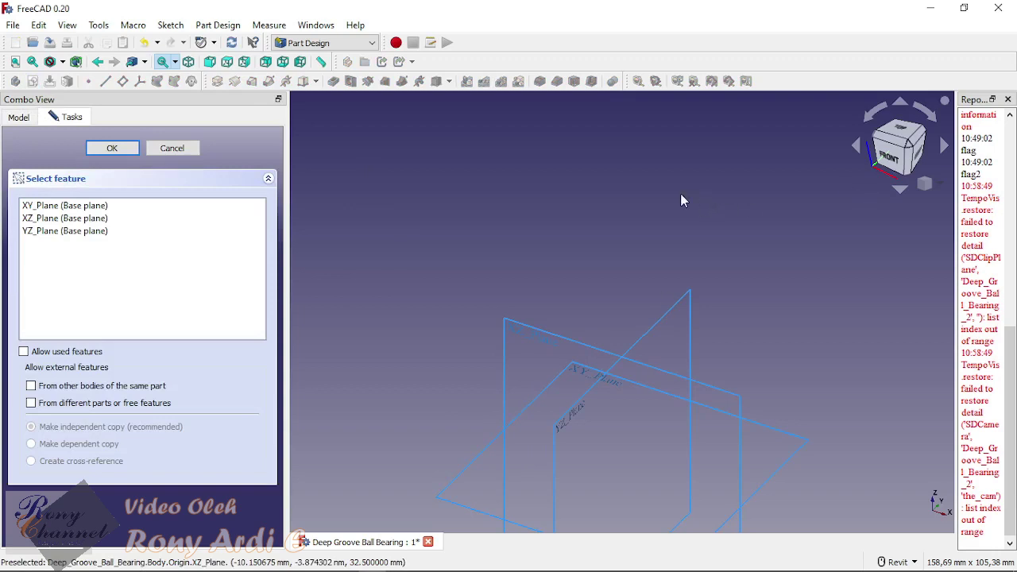
pyautogui.scroll(-3, 680, 193)
pyautogui.scroll(3, 752, 302)
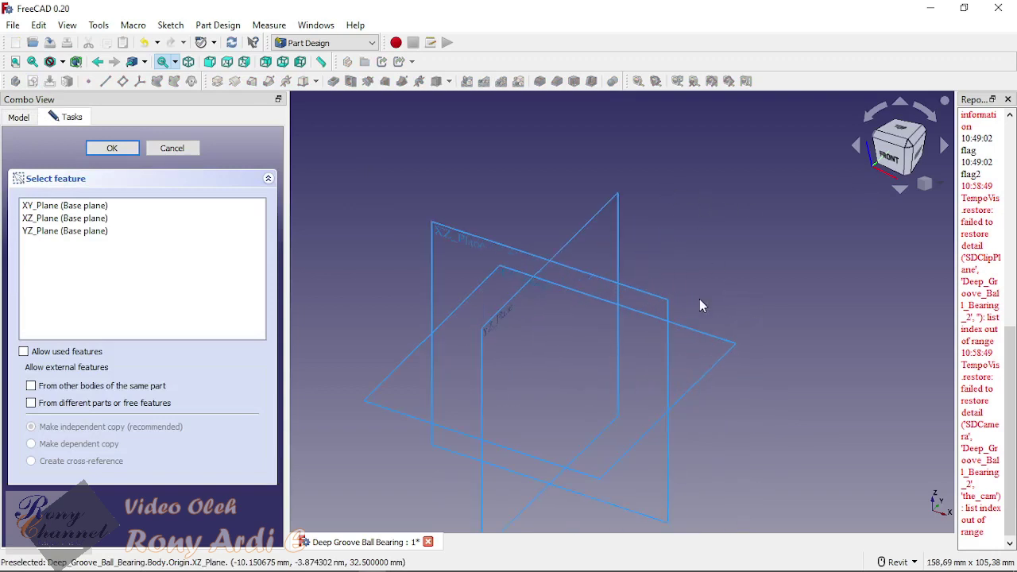
pyautogui.keyDown('shift'); pyautogui.moveTo(699, 305); pyautogui.dragTo(722, 284, button='middle'); pyautogui.keyUp('shift')
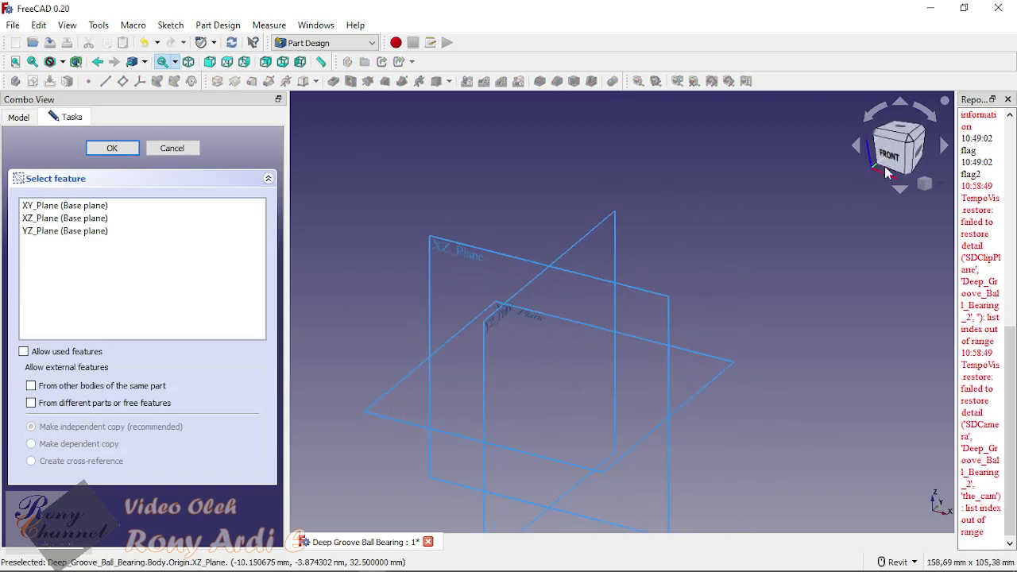
pyautogui.click(471, 255)
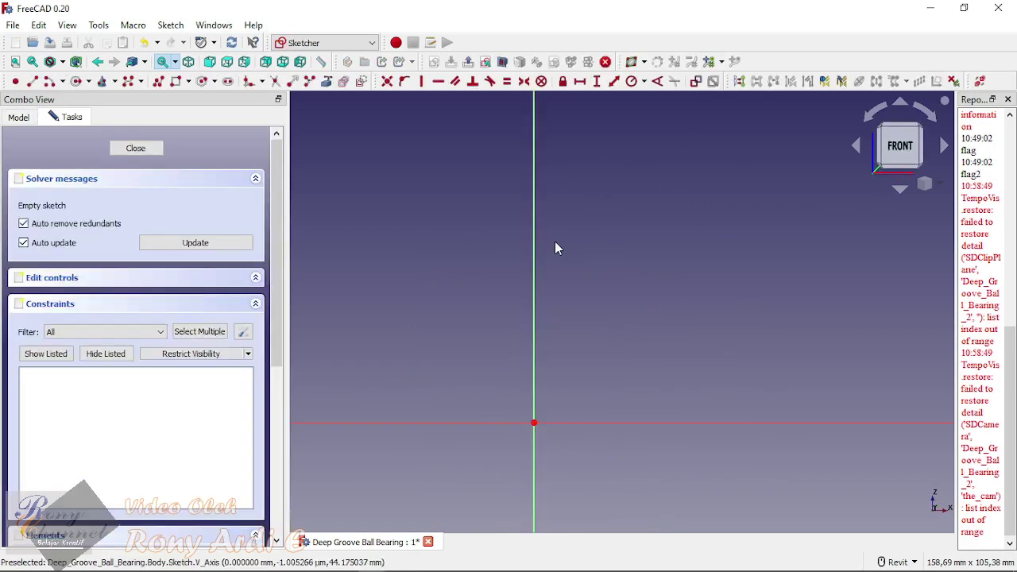
# Step: Sketch two wide rectangles one above the other, both above the horizontal axis and crossing the vertical axis
pyautogui.scroll(-3, 580, 387)
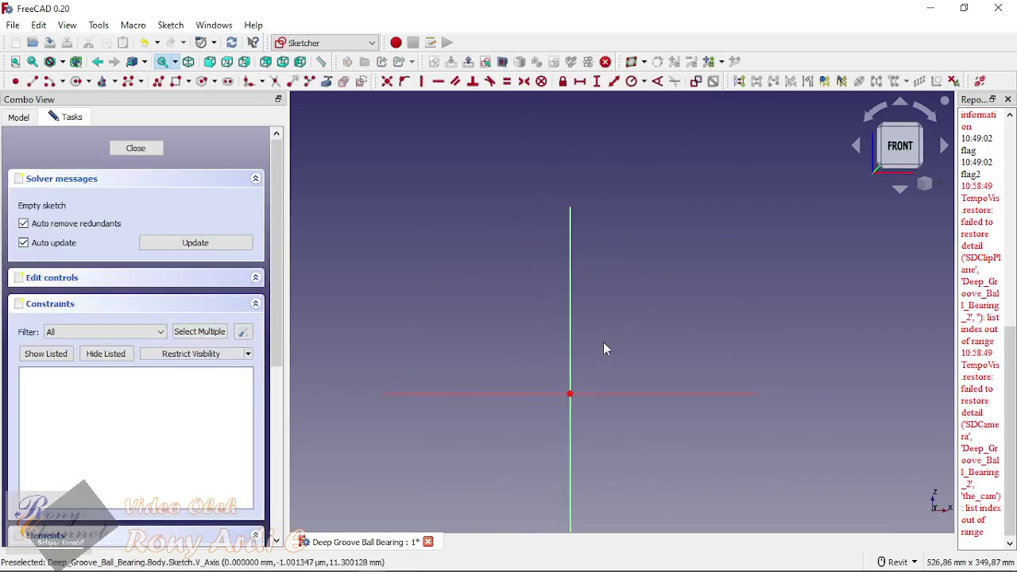
pyautogui.scroll(2, 604, 318)
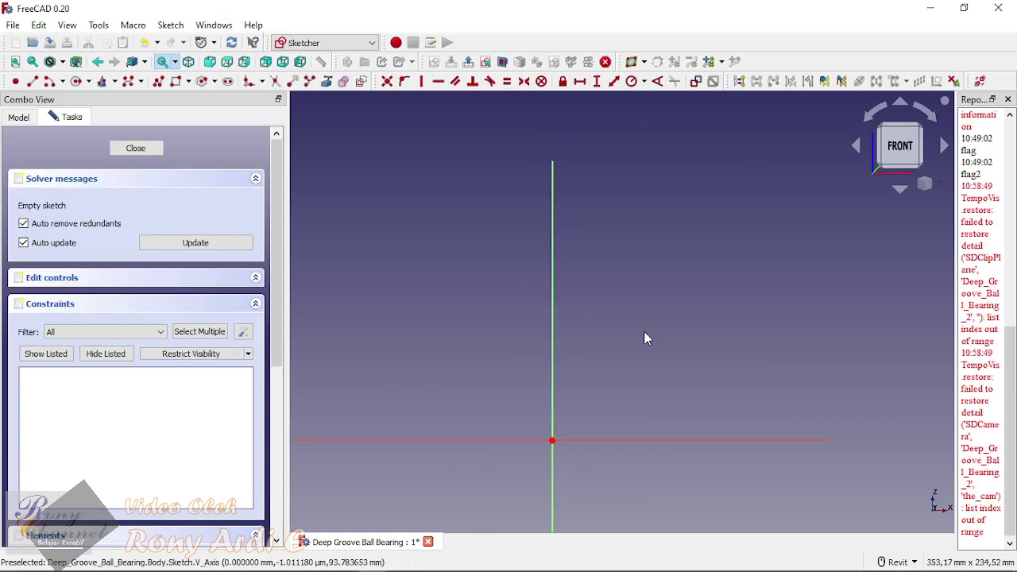
pyautogui.click(175, 81)
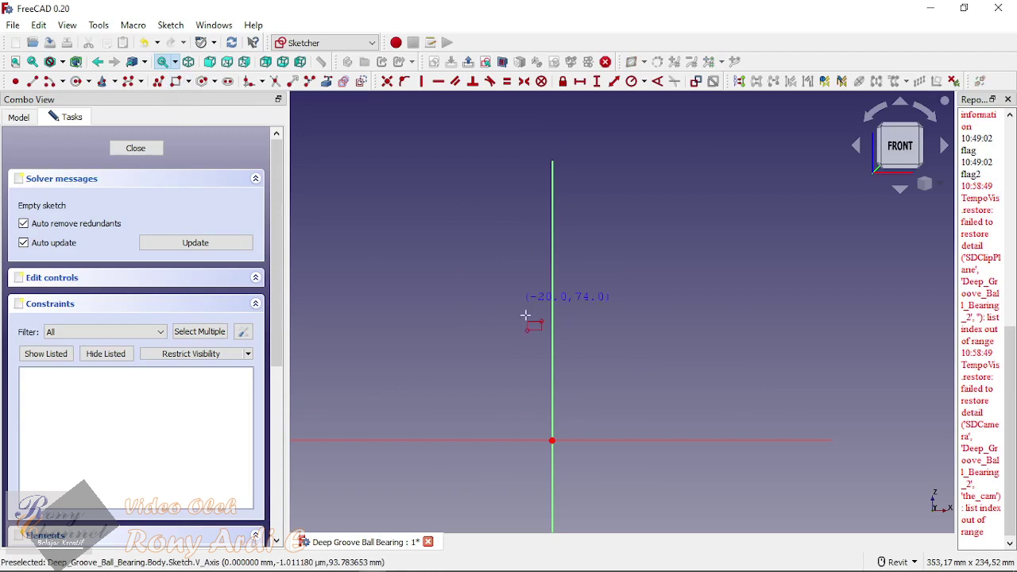
pyautogui.click(510, 252)
pyautogui.click(640, 292)
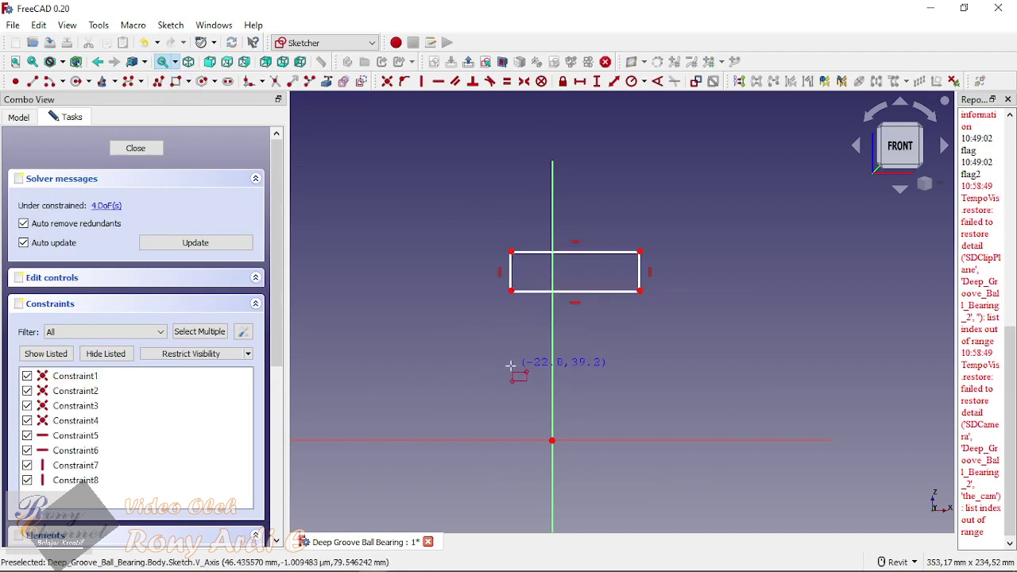
pyautogui.click(510, 367)
pyautogui.click(662, 404)
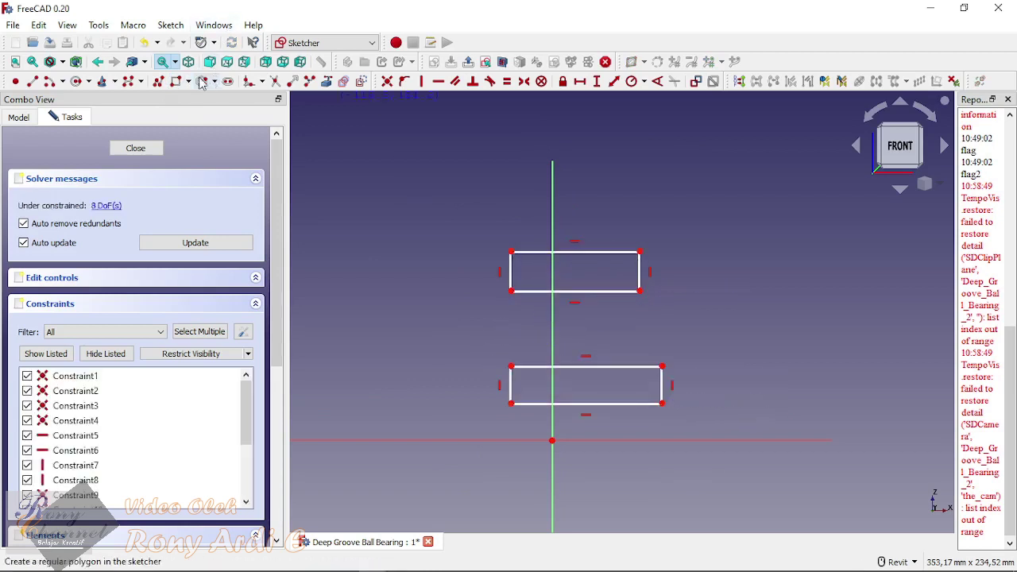
# Step: Sketch a circle for the ball between the two rectangles, with its centre slightly off the vertical axis
pyautogui.click(76, 83)
pyautogui.click(583, 334)
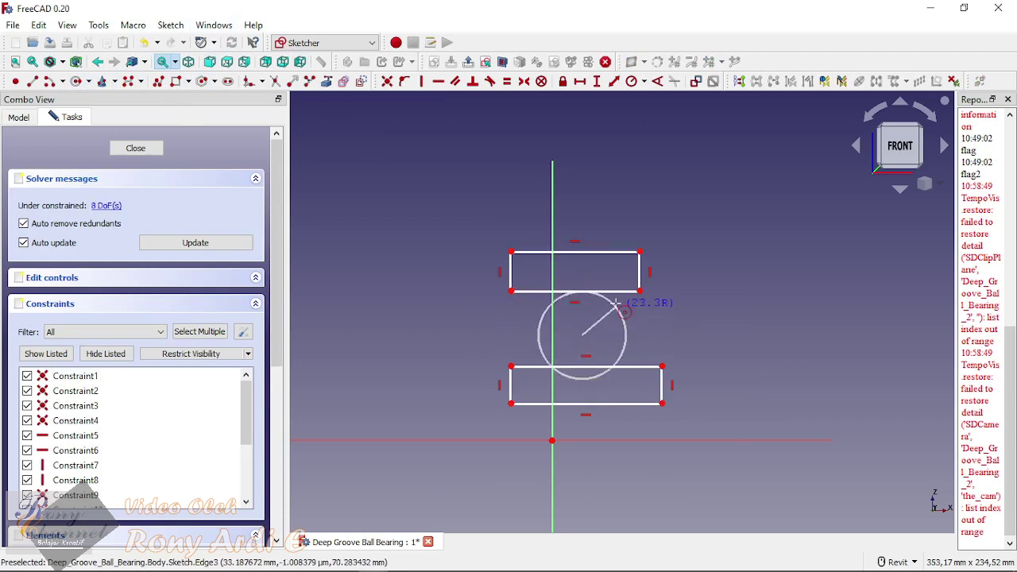
pyautogui.click(609, 309)
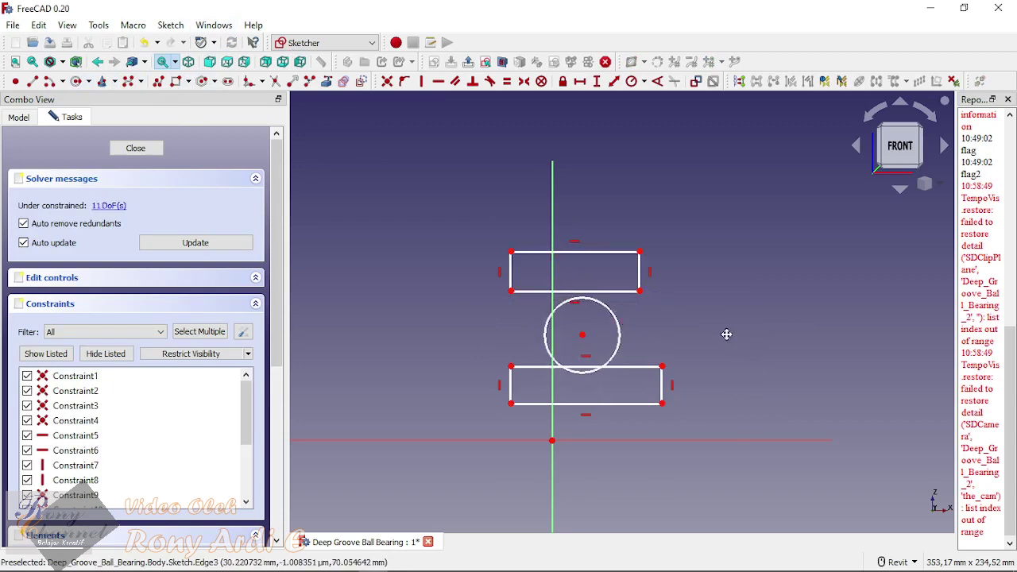
# Step: Constrain the facing horizontal edges of the two rectangles to equal length, and pull the lower rectangle's side edge inward to narrow both
pyautogui.moveTo(726, 334); pyautogui.dragTo(689, 272, button='middle')
pyautogui.scroll(1, 551, 276)
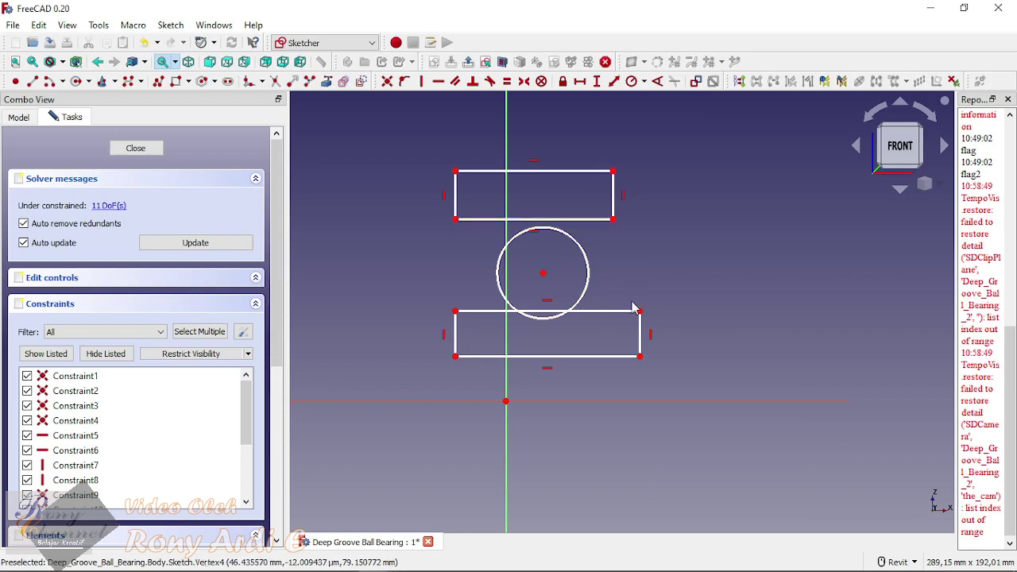
pyautogui.click(603, 312)
pyautogui.click(579, 220)
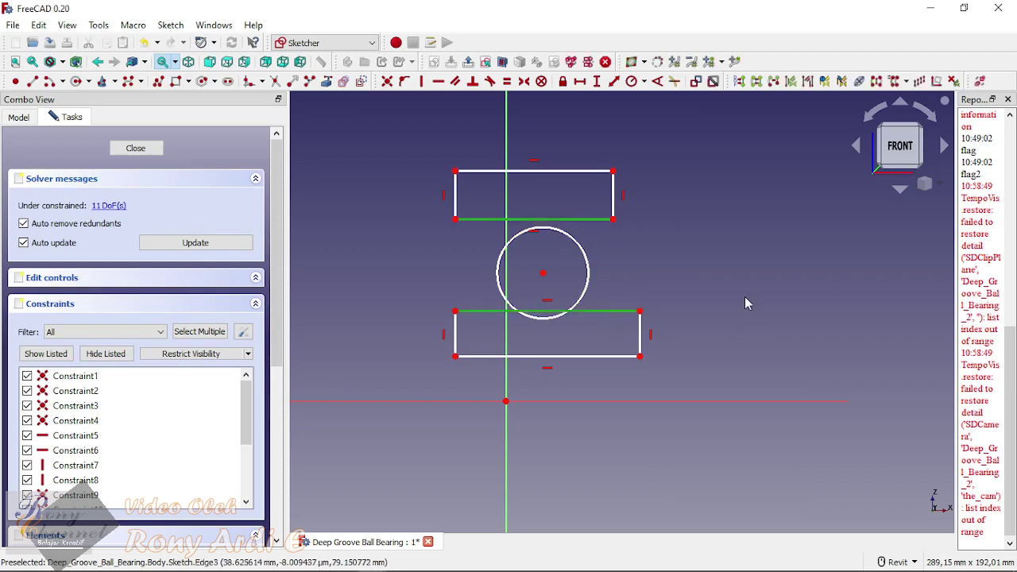
pyautogui.click(507, 81)
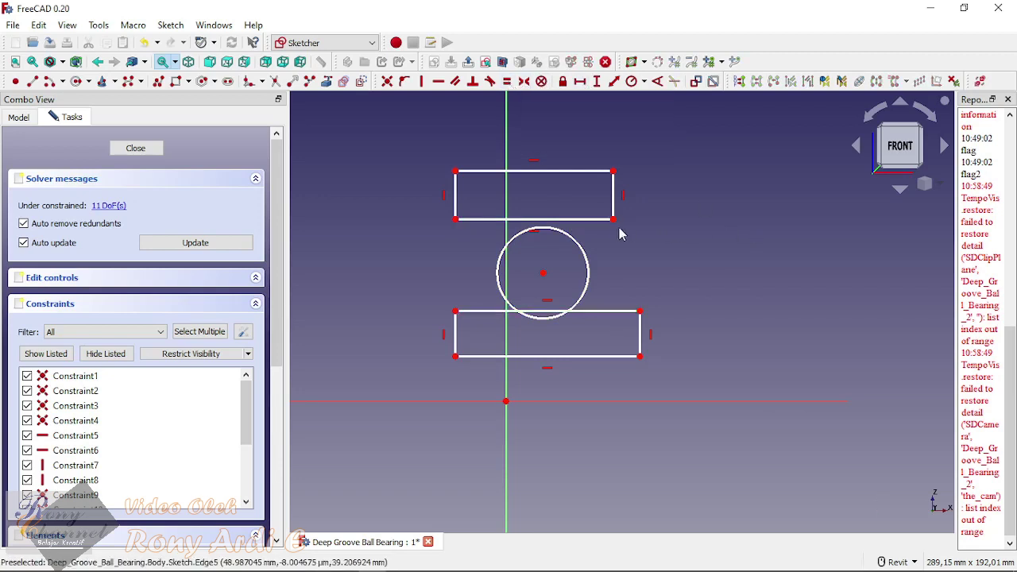
pyautogui.click(594, 220)
pyautogui.click(607, 311)
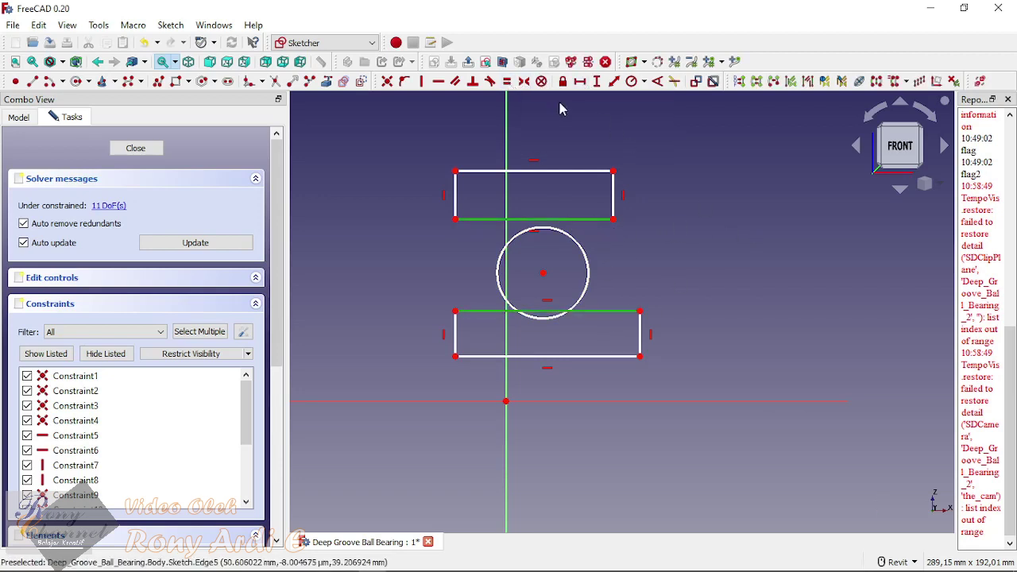
pyautogui.click(507, 84)
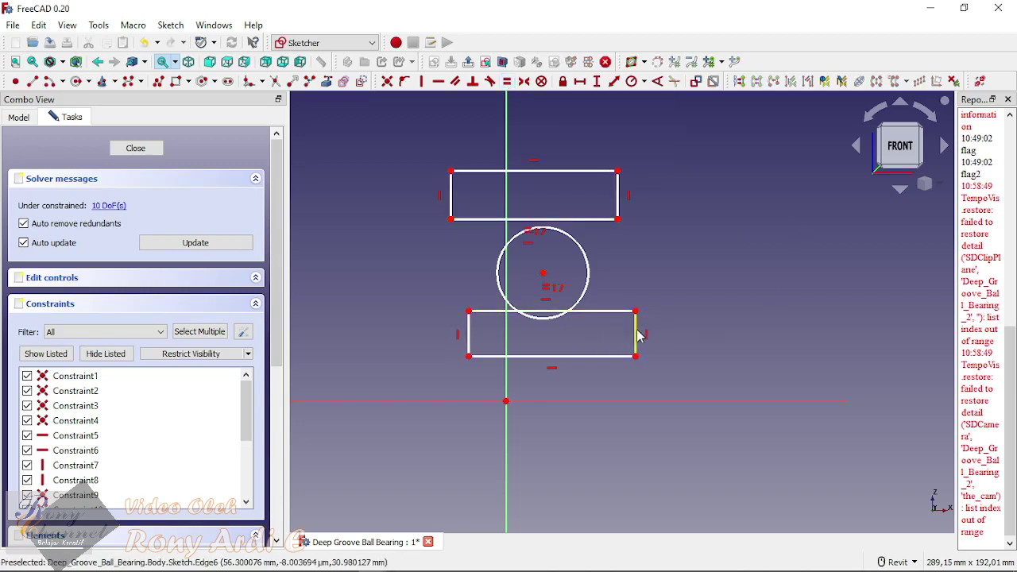
pyautogui.moveTo(637, 336); pyautogui.dragTo(600, 344)
pyautogui.moveTo(725, 355); pyautogui.dragTo(601, 346)
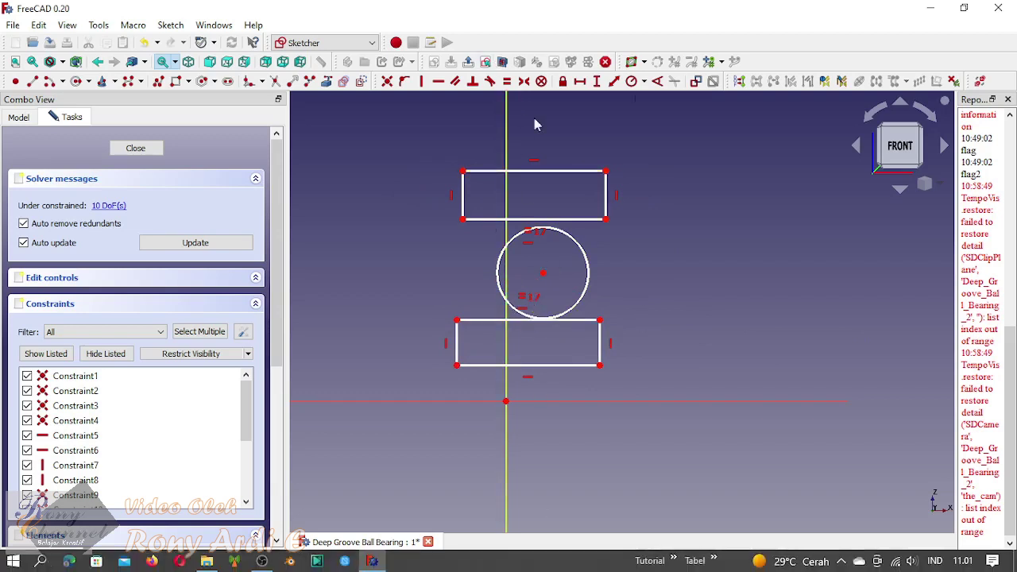
# Step: Constrain the two top corners of the upper rectangle symmetrically about the vertical axis
pyautogui.click(525, 81)
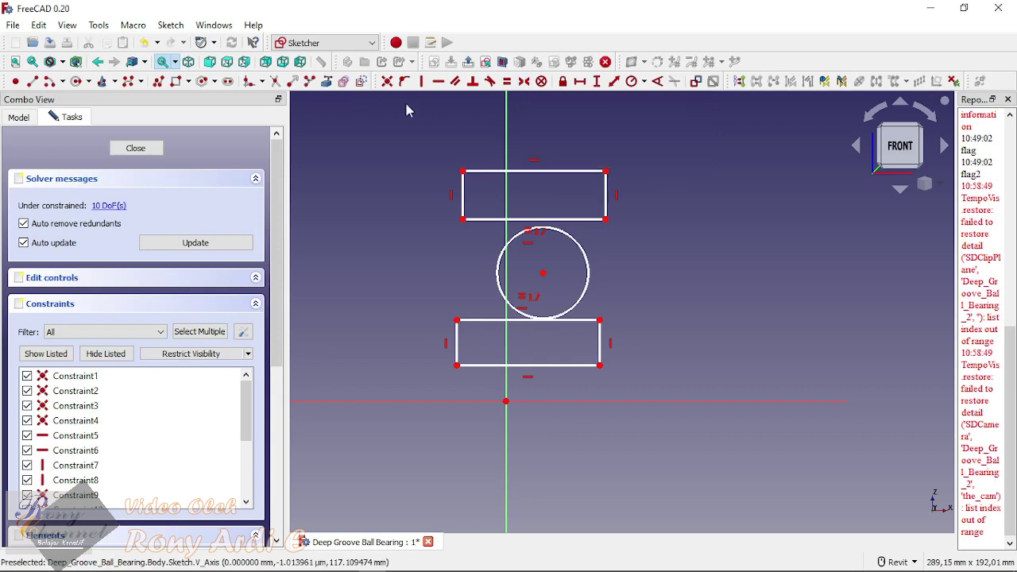
pyautogui.click(529, 86)
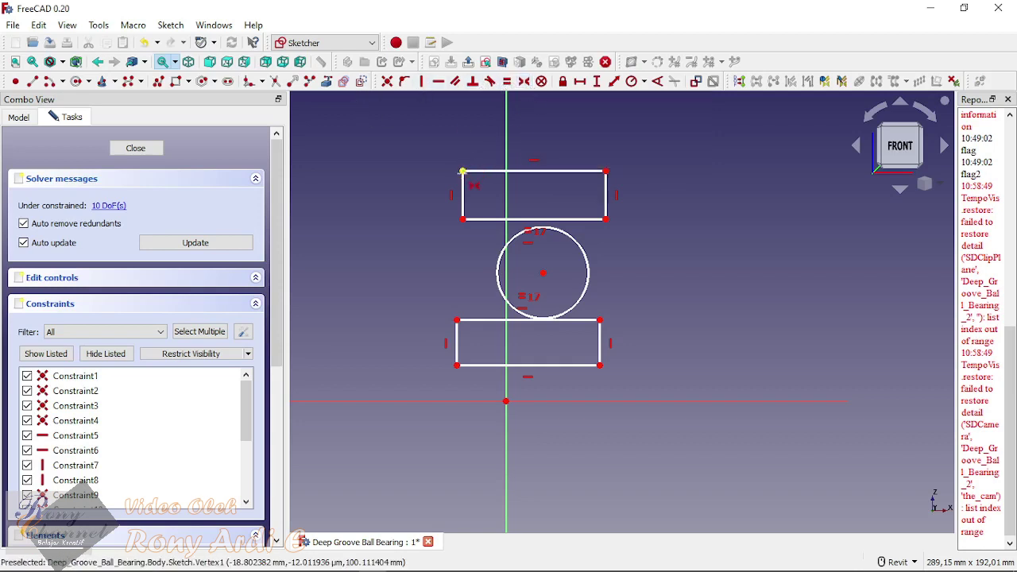
pyautogui.click(462, 171)
pyautogui.click(607, 170)
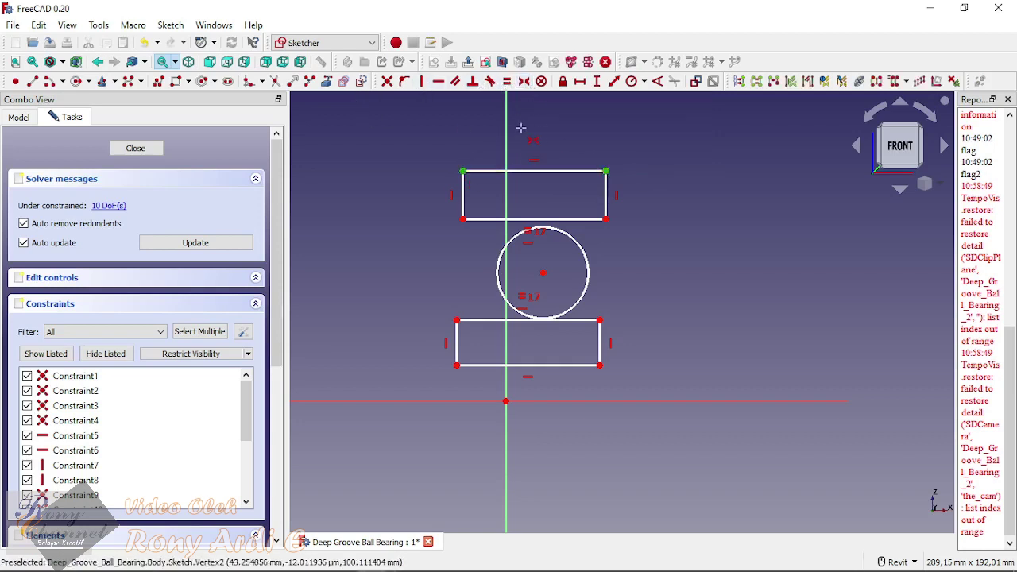
pyautogui.click(506, 129)
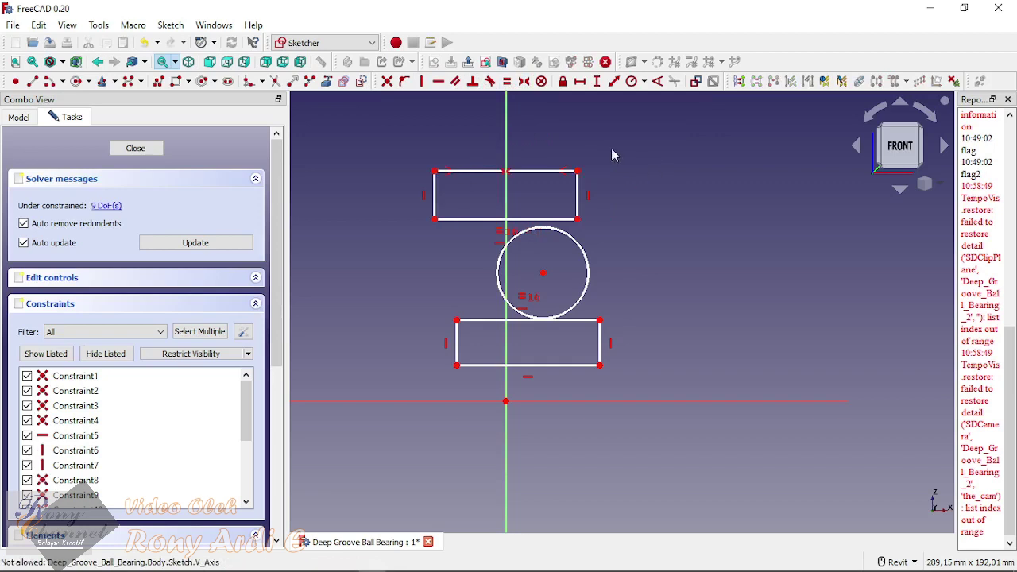
# Step: Constrain the two top corners of the lower rectangle symmetrically about the vertical axis
pyautogui.click(525, 81)
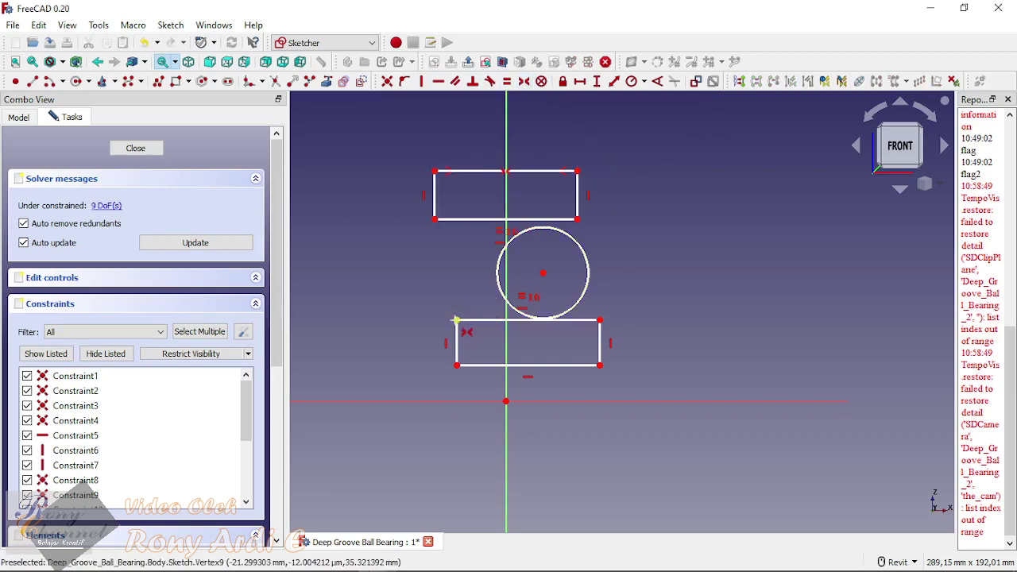
pyautogui.click(456, 320)
pyautogui.click(599, 320)
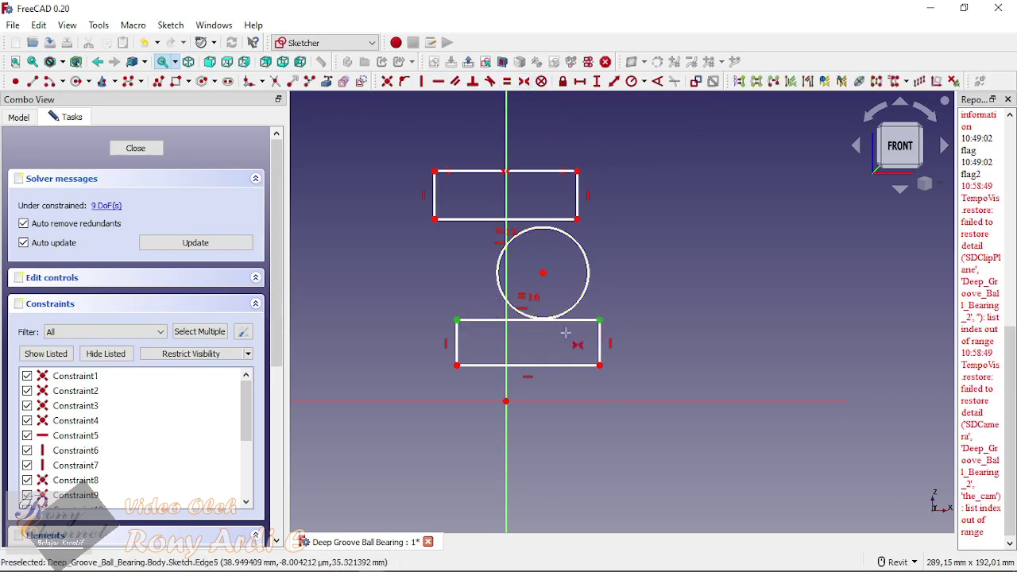
pyautogui.click(507, 350)
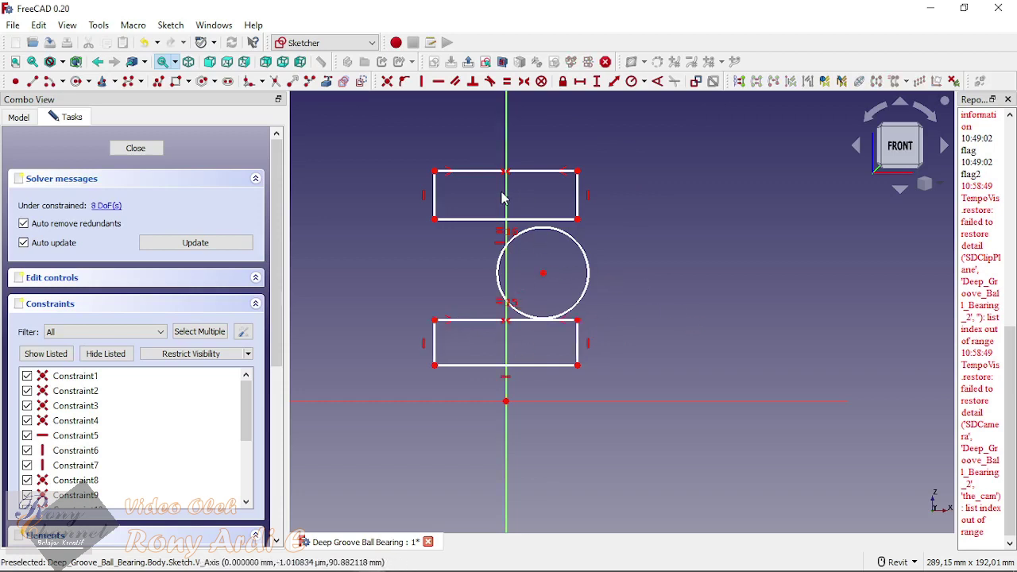
# Step: Pull the ball circle clear of the rectangles and constrain its centre onto the vertical axis
pyautogui.moveTo(541, 274); pyautogui.dragTo(687, 269)
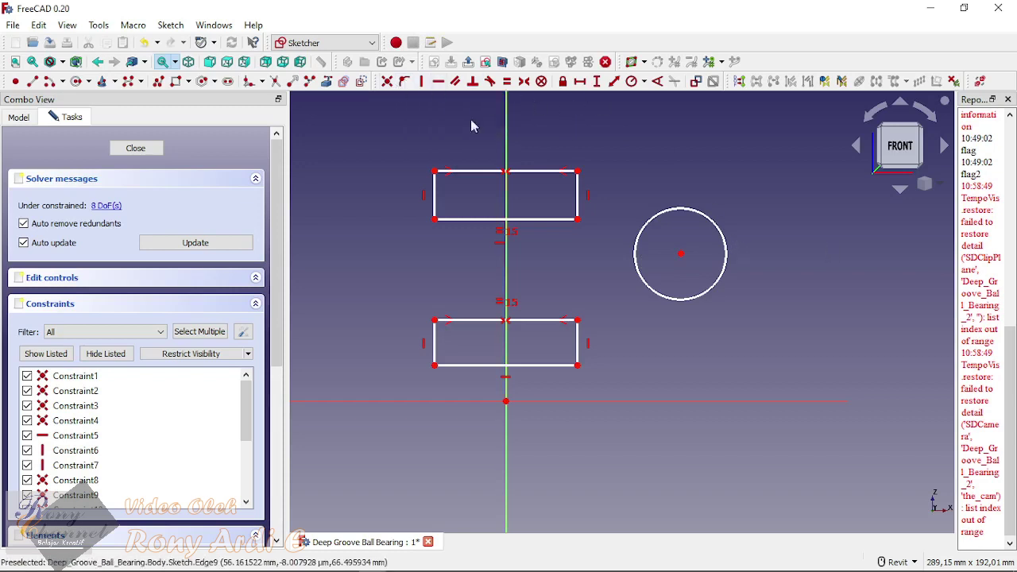
pyautogui.click(404, 82)
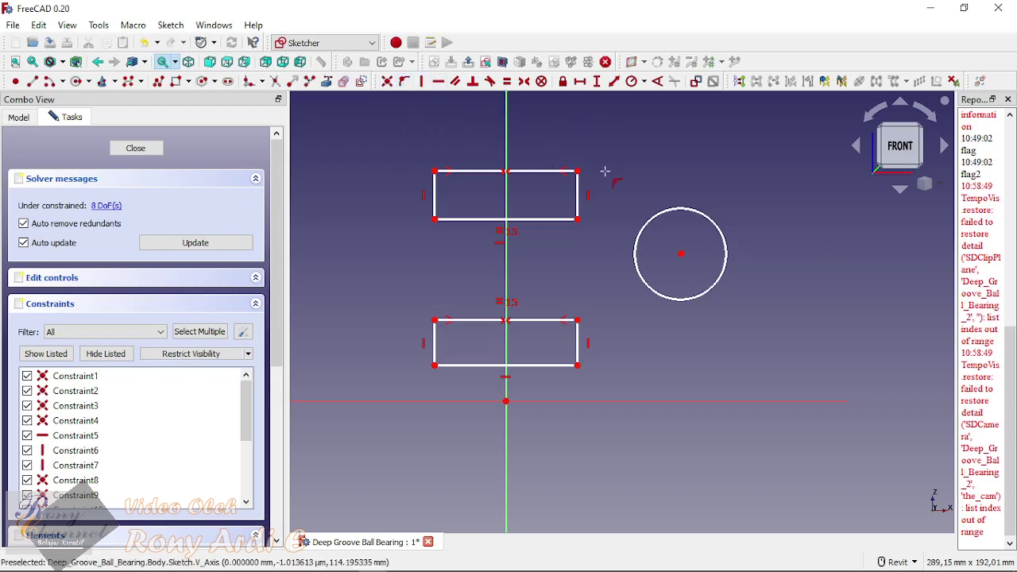
pyautogui.click(680, 254)
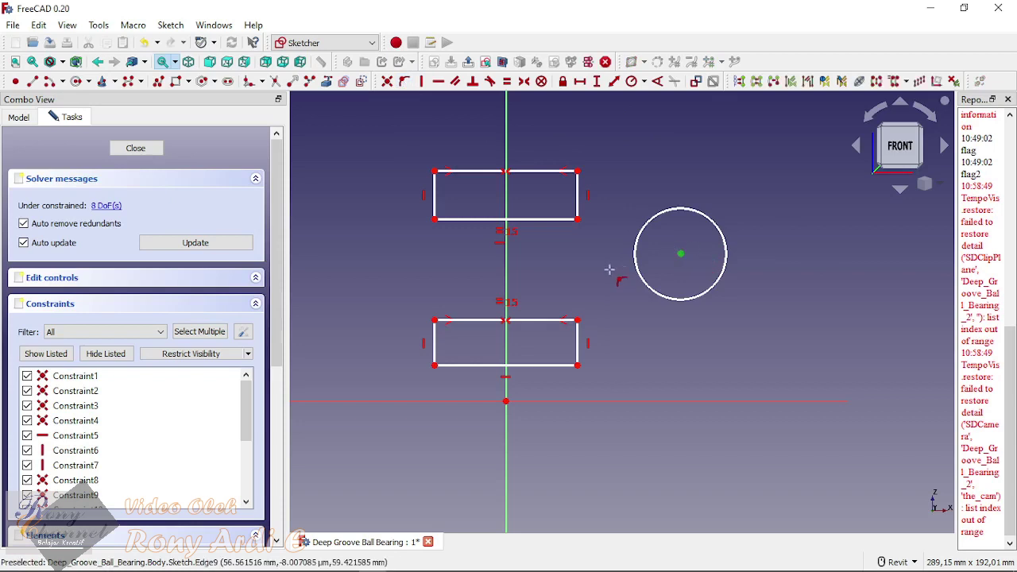
pyautogui.click(506, 242)
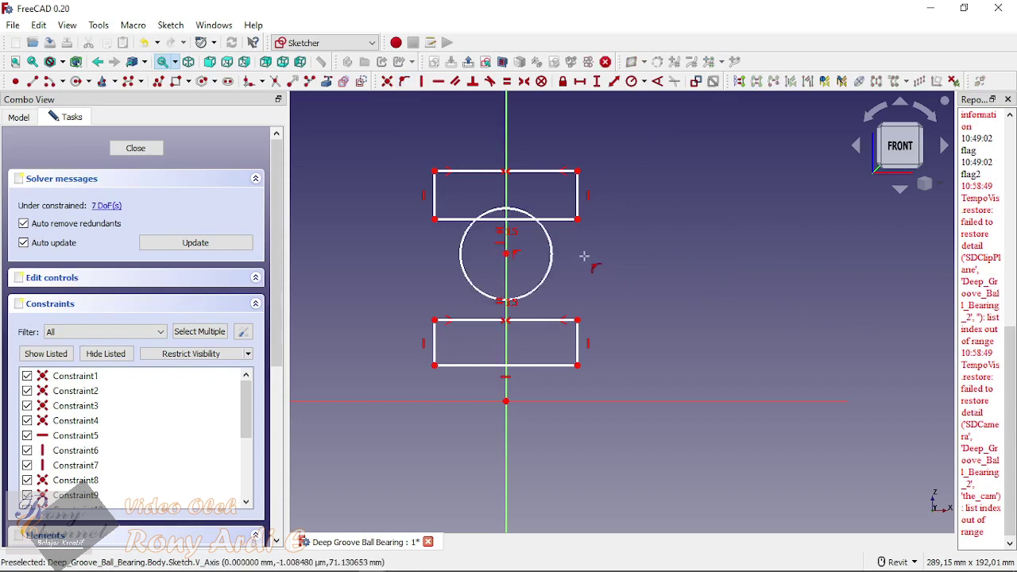
pyautogui.moveTo(510, 255)
pyautogui.mouseDown()
pyautogui.moveTo(502, 291)
pyautogui.moveTo(514, 246)
pyautogui.moveTo(516, 255)
pyautogui.mouseUp()
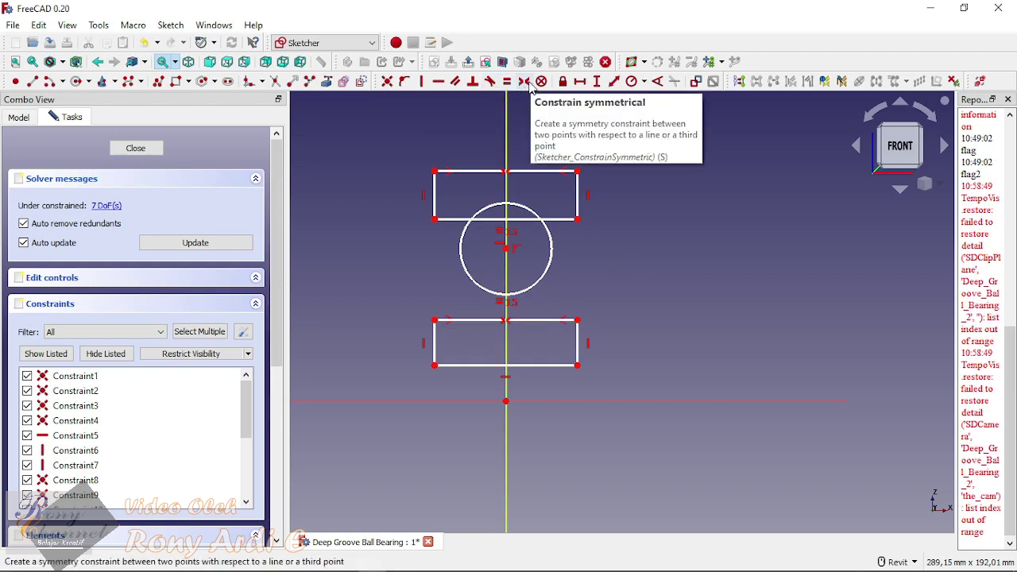
# Step: Try a symmetry constraint between diagonally opposite inner corners of the two rectangles about the circle's centre, and undo it
pyautogui.click(526, 81)
pyautogui.click(435, 218)
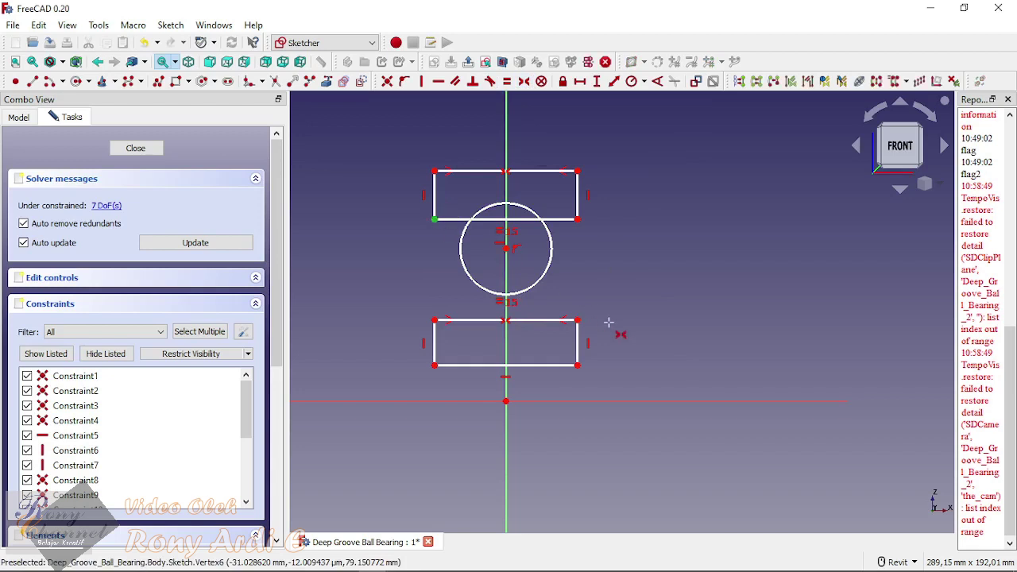
pyautogui.click(578, 320)
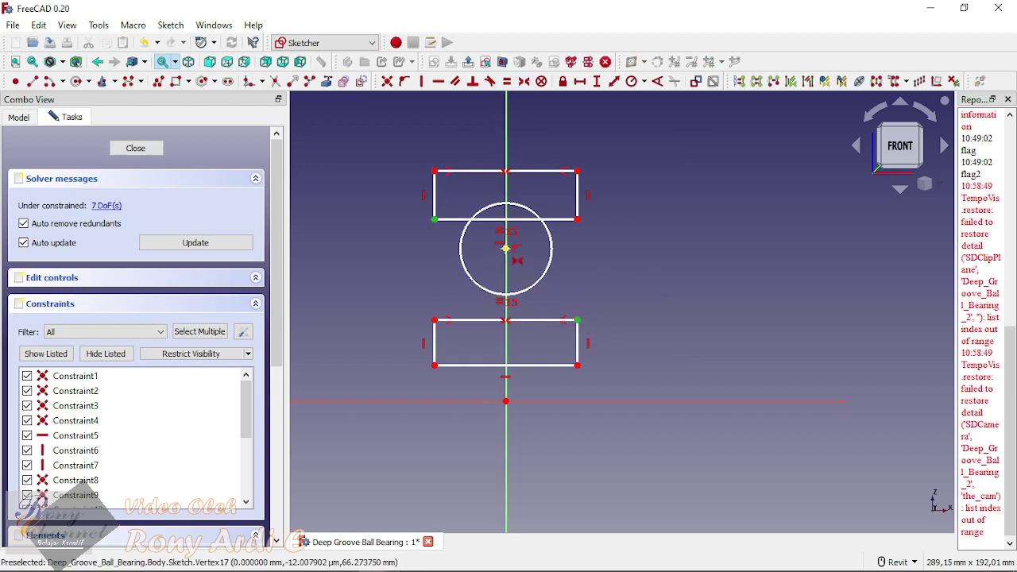
pyautogui.click(505, 247)
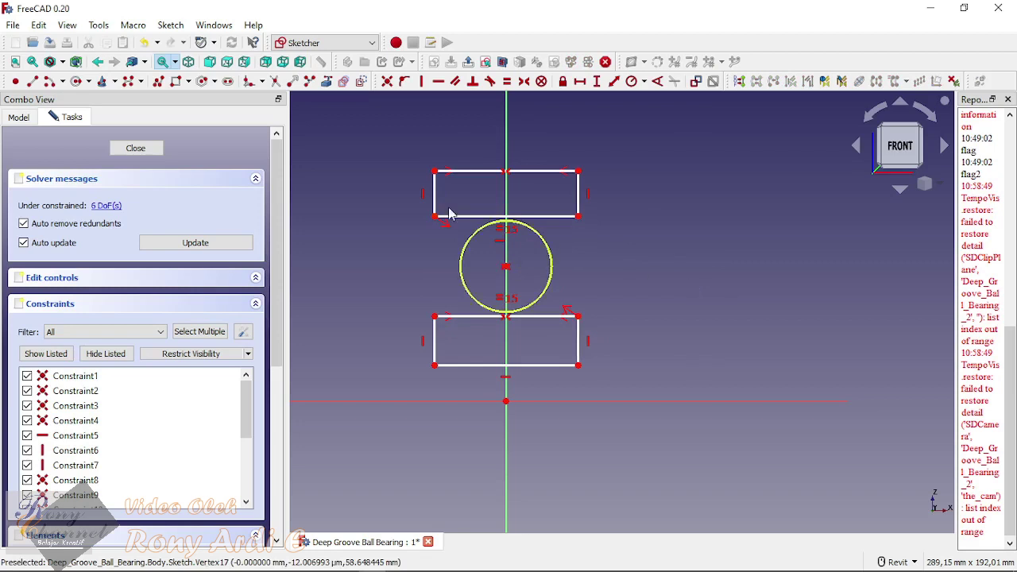
pyautogui.click(143, 43)
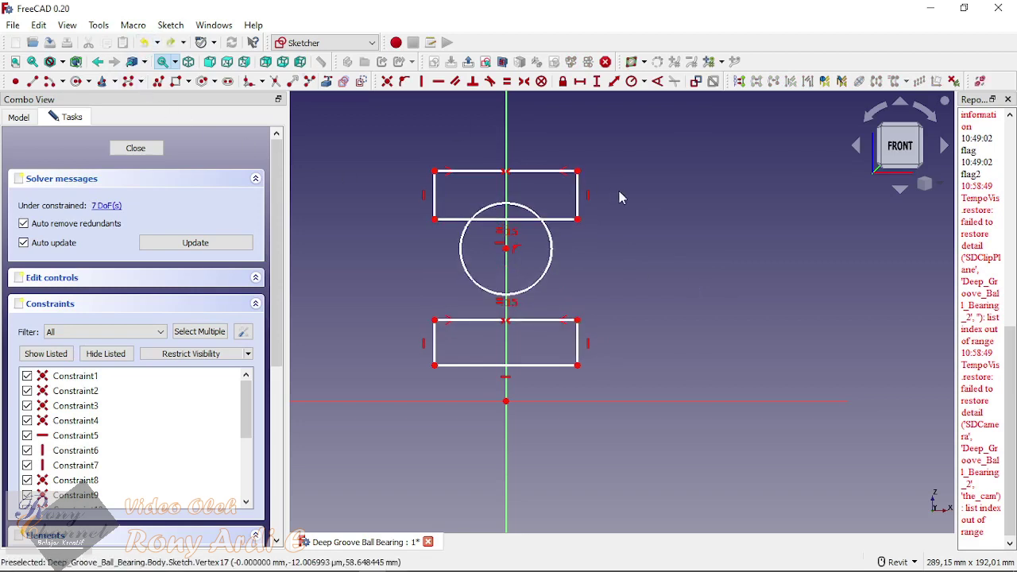
# Step: Draw a vertical line joining the facing edges of the two rectangles and constrain it onto the circle's centre
pyautogui.click(52, 83)
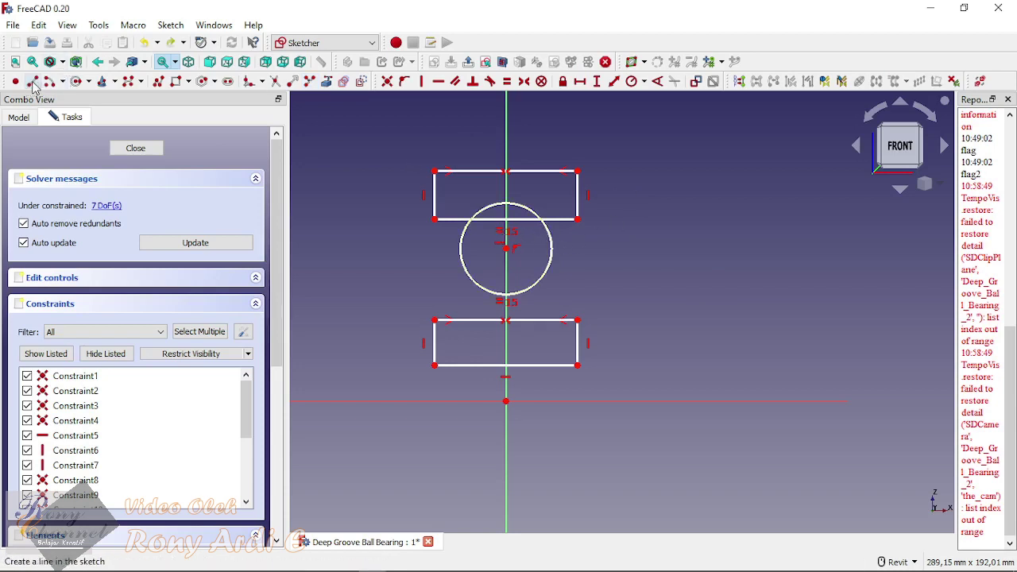
pyautogui.click(555, 220)
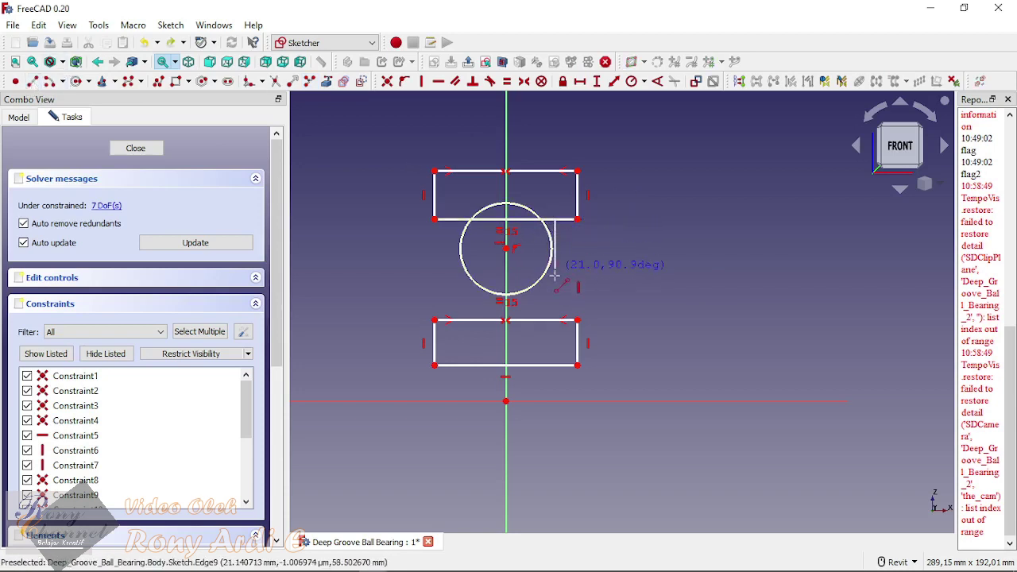
pyautogui.click(556, 321)
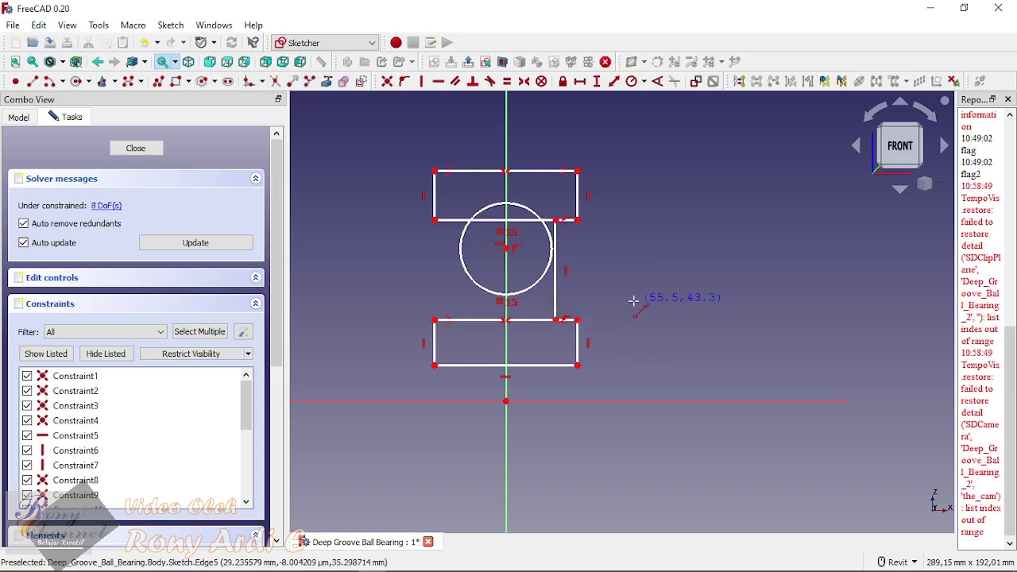
pyautogui.rightClick(623, 286)
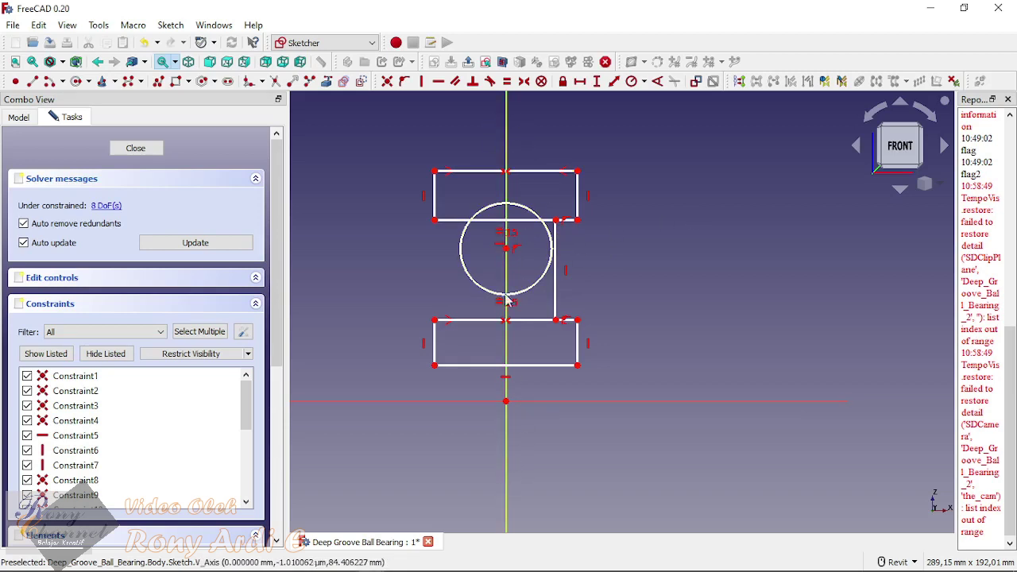
pyautogui.click(404, 81)
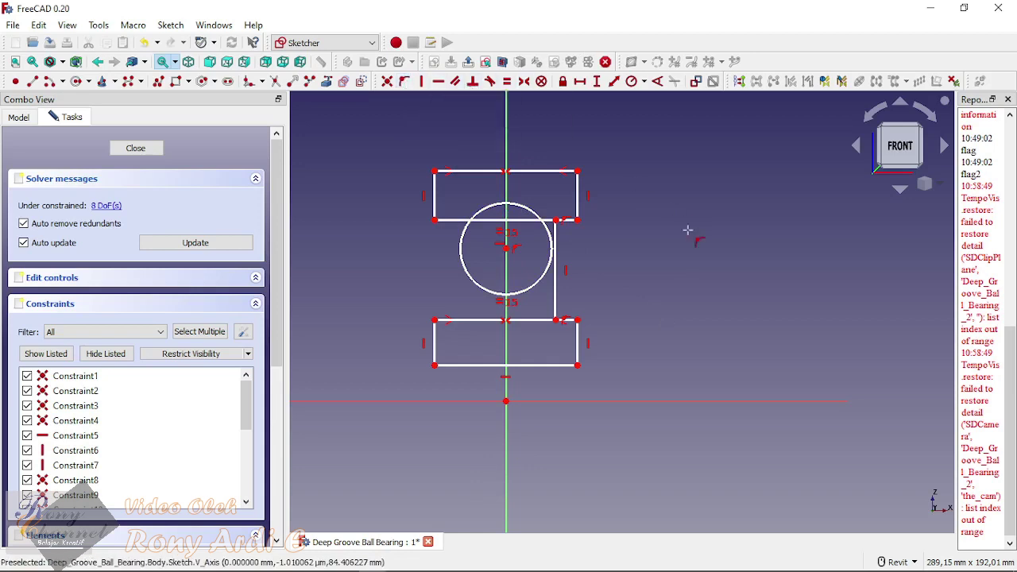
pyautogui.click(556, 291)
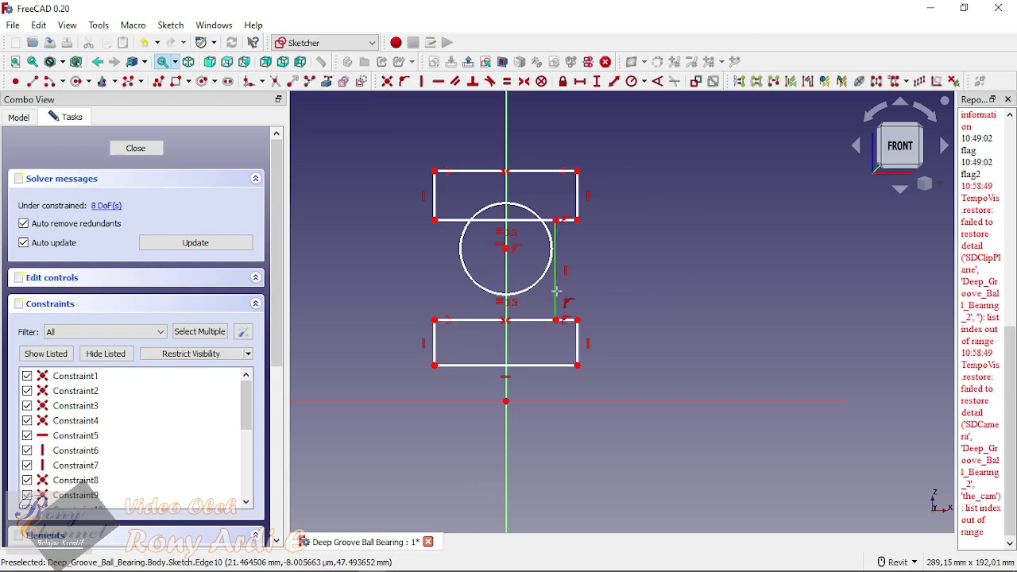
pyautogui.click(506, 248)
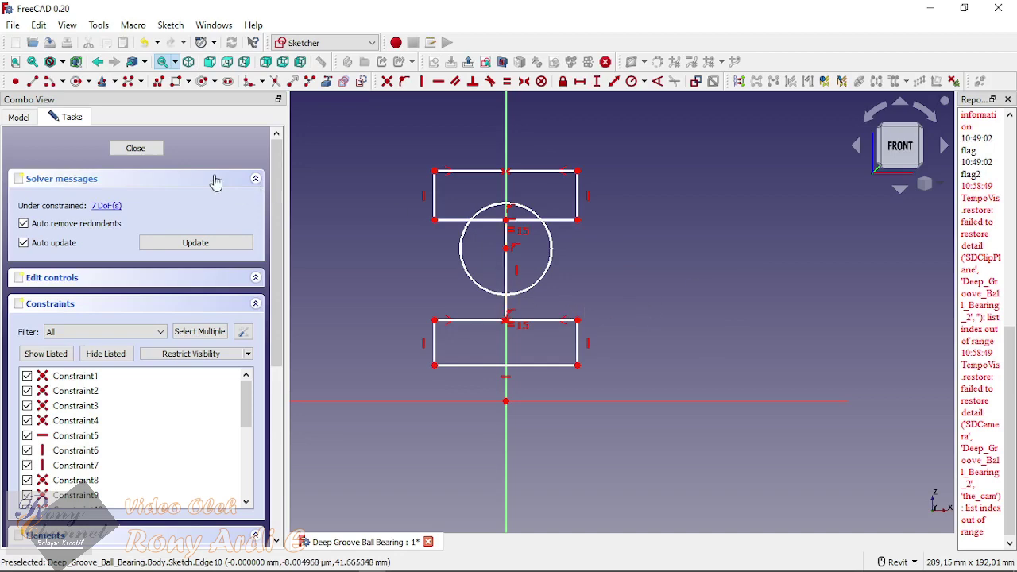
# Step: Close and reopen the sketch, and convert the vertical line between the rectangles to construction geometry
pyautogui.click(135, 147)
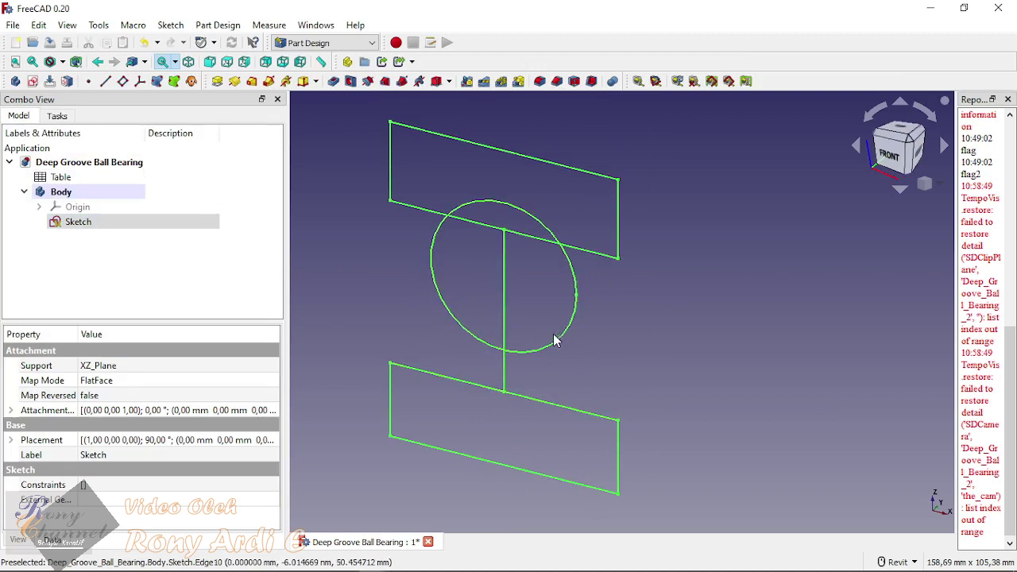
pyautogui.click(62, 223)
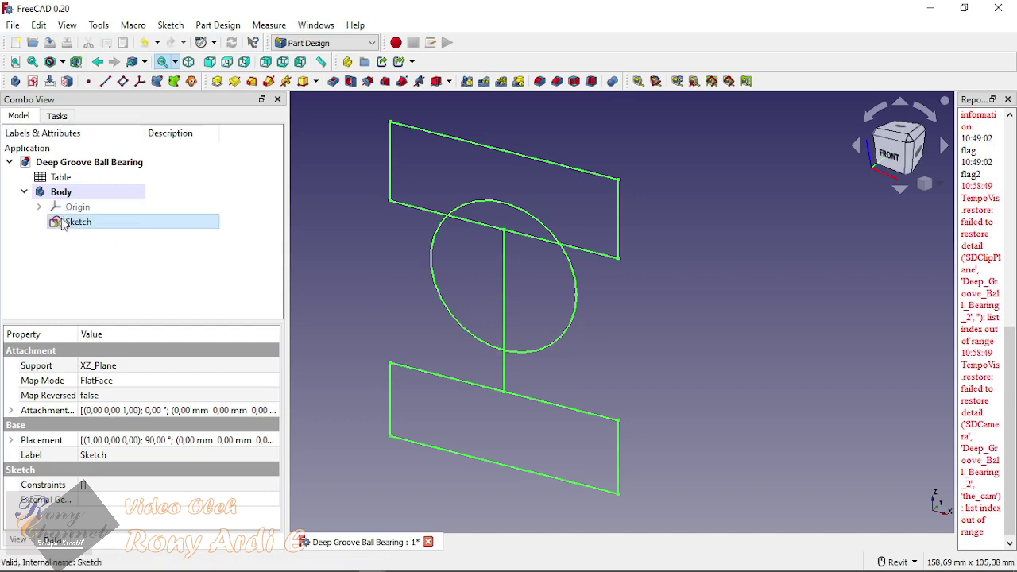
pyautogui.doubleClick(62, 223)
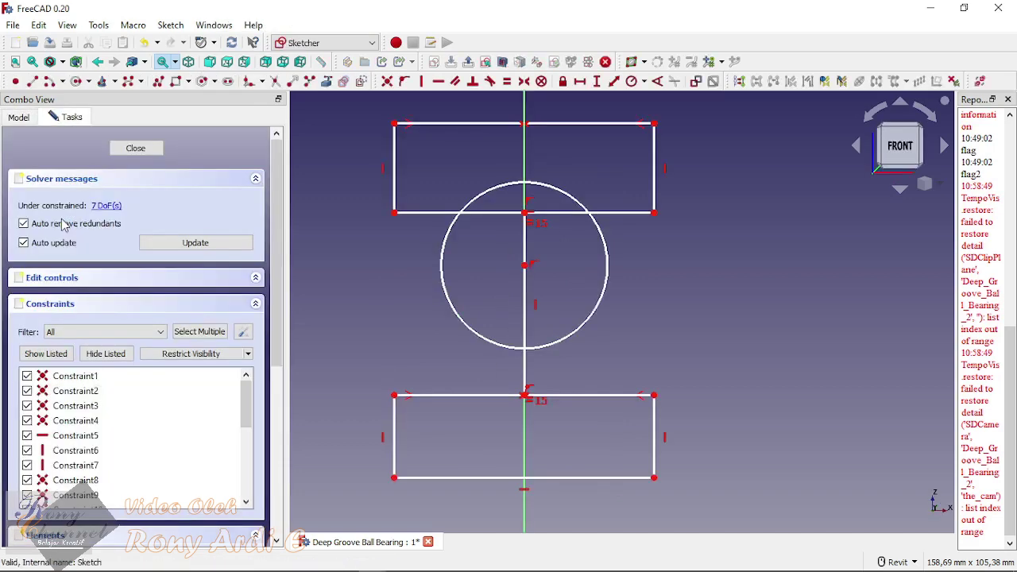
pyautogui.click(528, 249)
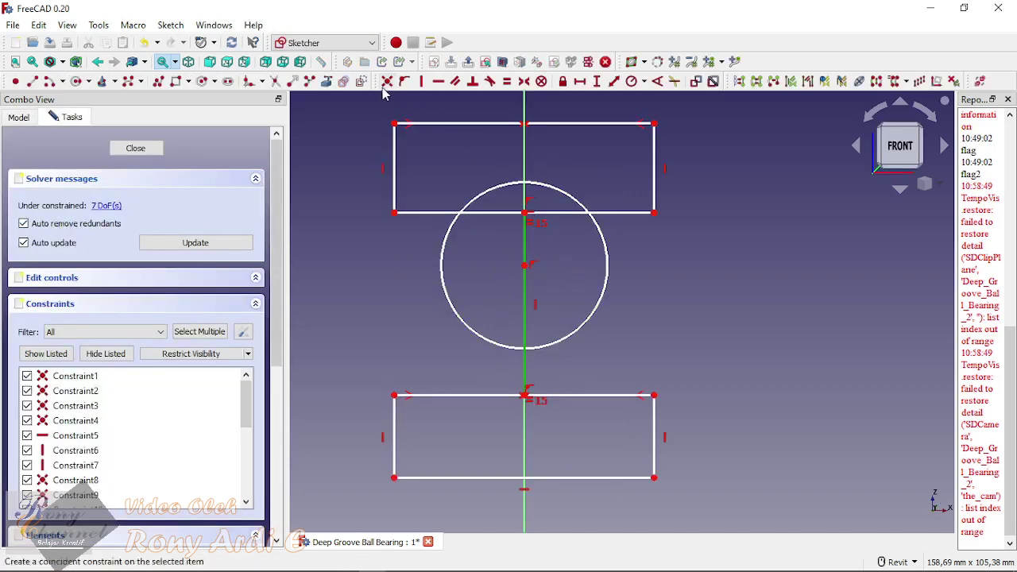
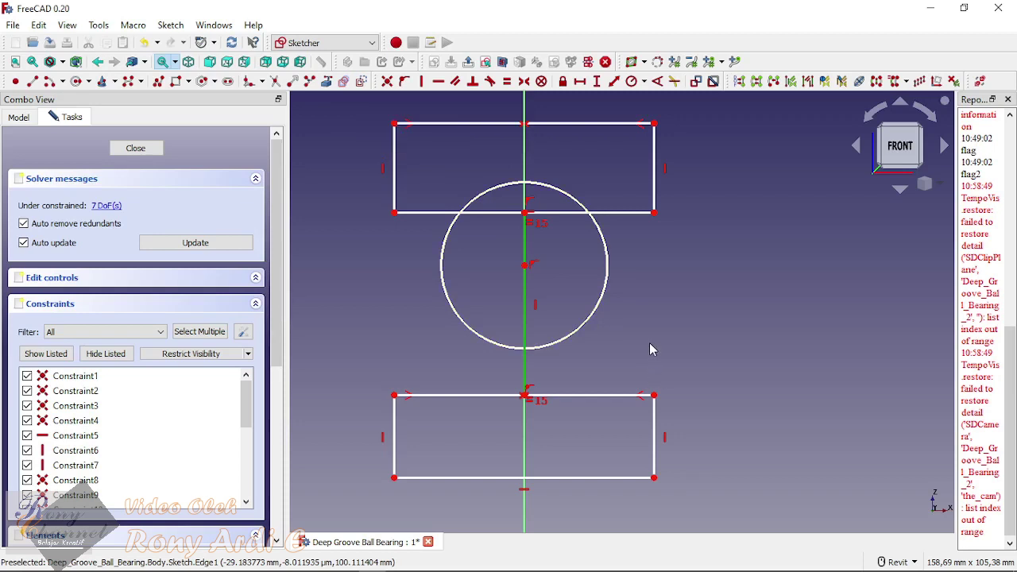
pyautogui.press('g')
pyautogui.press('n')
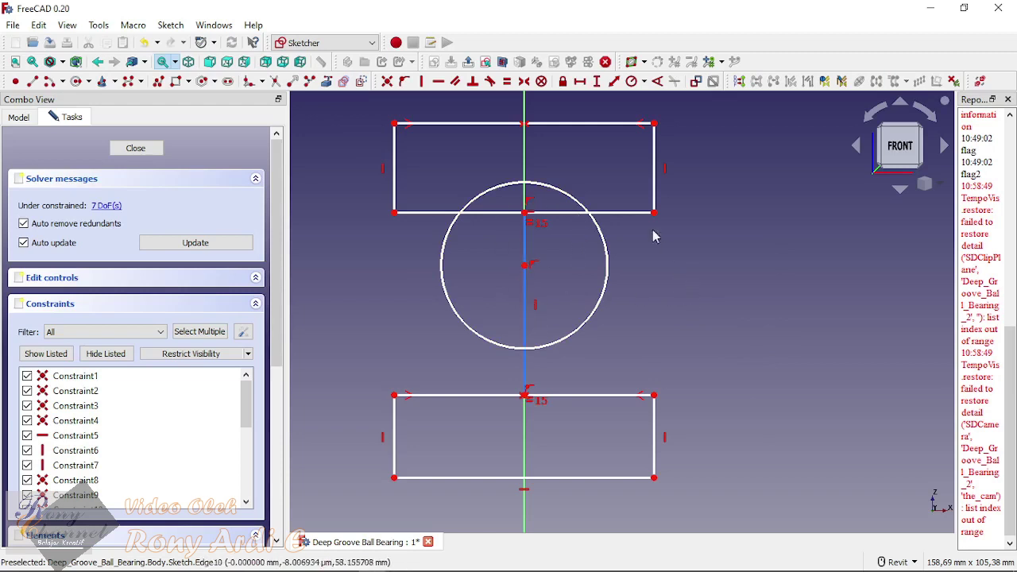
# Step: Constrain the construction line's endpoints symmetrically about the circle's centre, and pull the upper rectangle's bottom edge down towards the lower rectangle
pyautogui.click(524, 82)
pyautogui.click(524, 212)
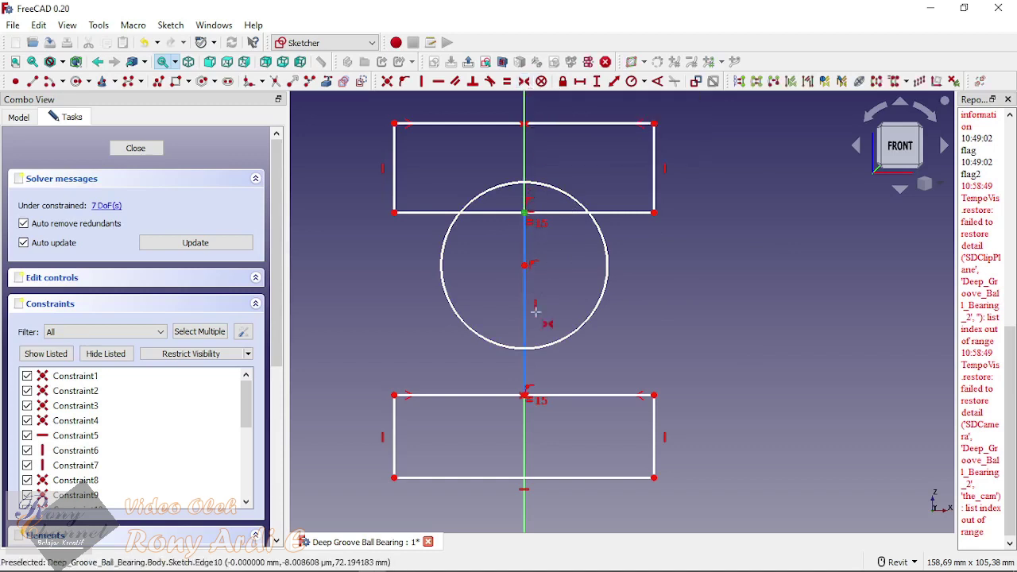
pyautogui.click(525, 395)
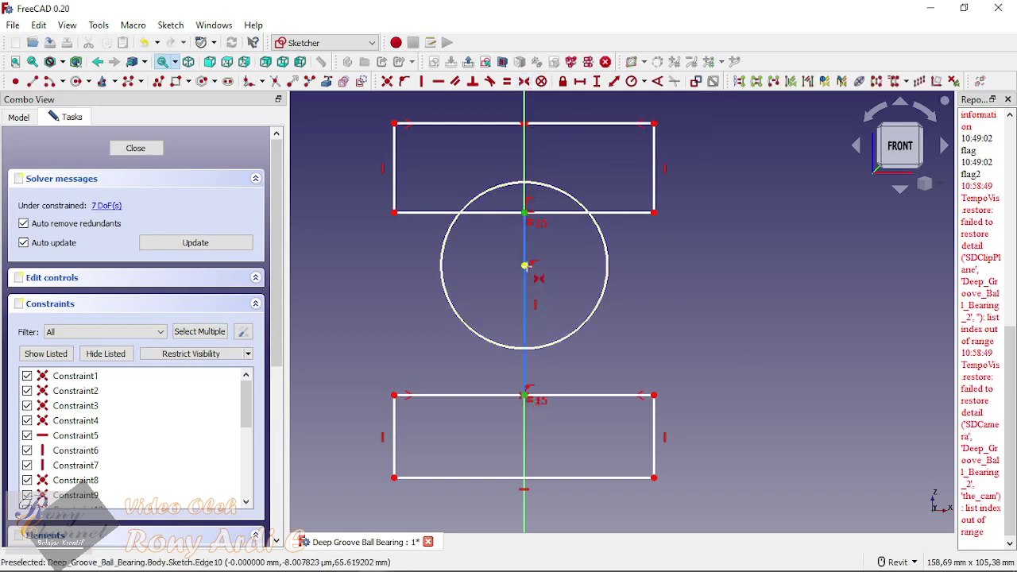
pyautogui.click(536, 292)
pyautogui.moveTo(593, 215); pyautogui.dragTo(615, 275)
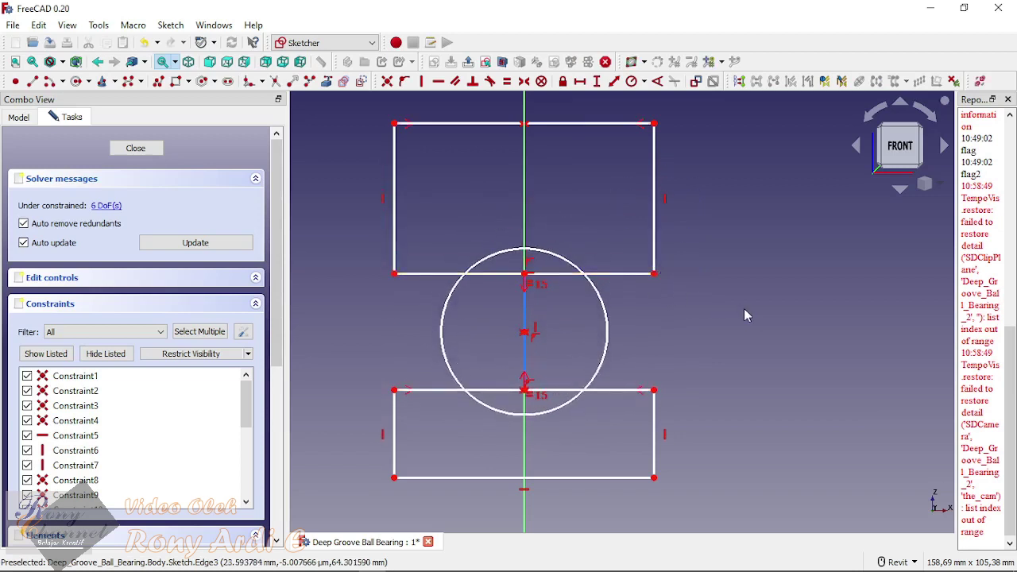
# Step: Open the Table spreadsheet and examine the d and D input cells' aliases and the calculated d1_ and D1_ rows
pyautogui.scroll(-2, 671, 266)
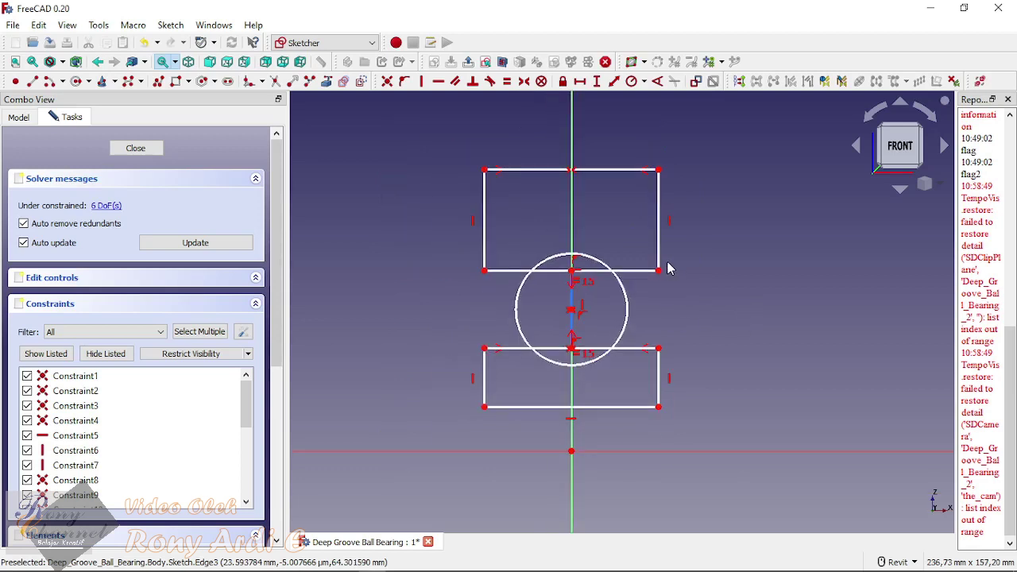
pyautogui.moveTo(714, 341); pyautogui.dragTo(701, 284, button='middle')
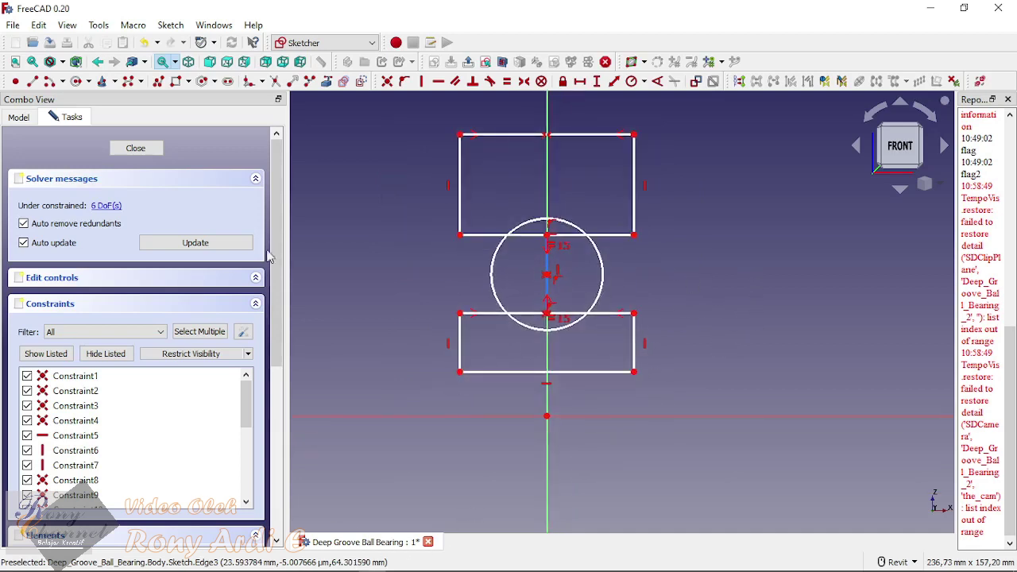
pyautogui.click(21, 118)
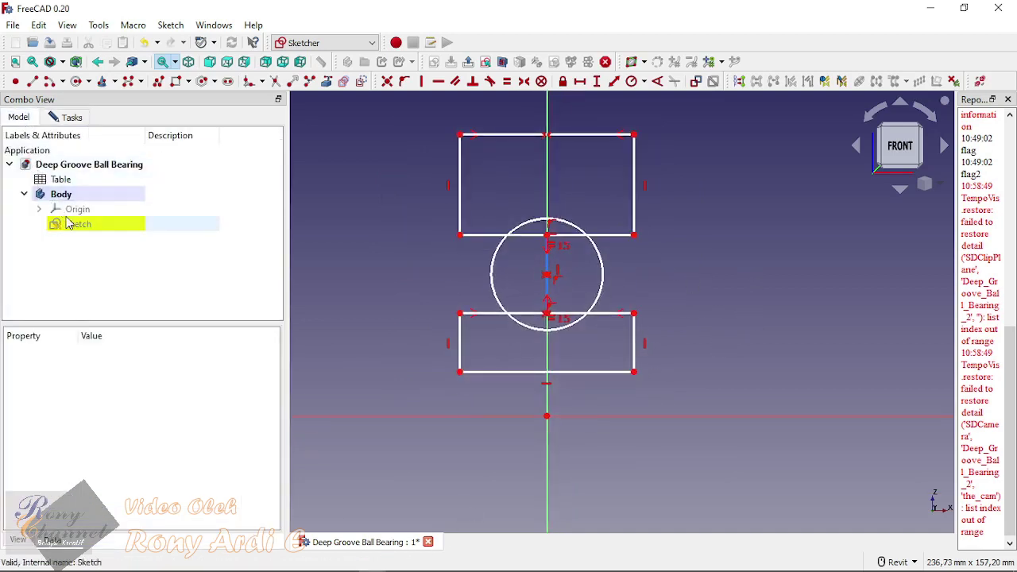
pyautogui.doubleClick(60, 179)
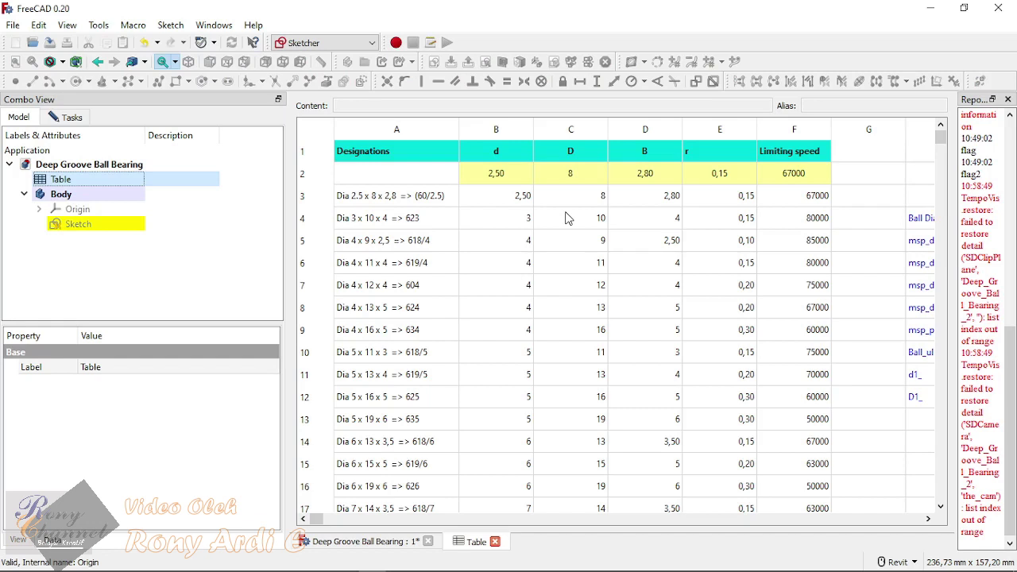
pyautogui.click(499, 178)
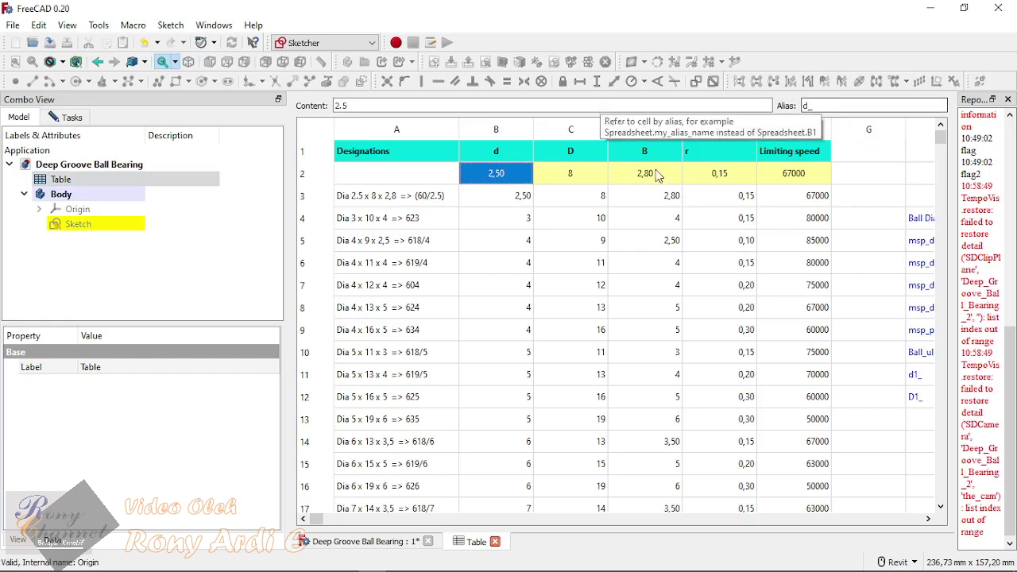
pyautogui.click(574, 176)
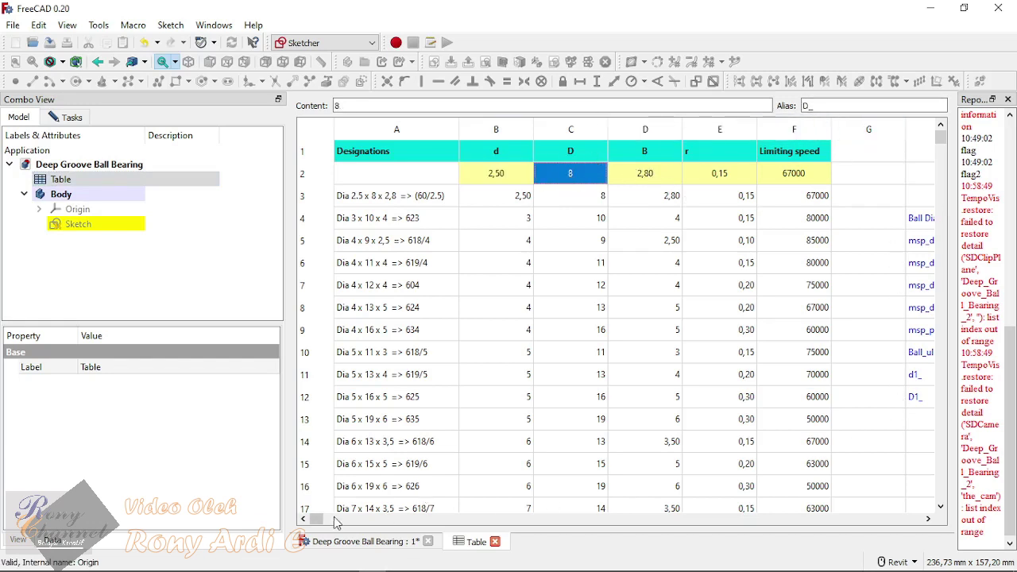
pyautogui.moveTo(316, 520); pyautogui.dragTo(321, 522)
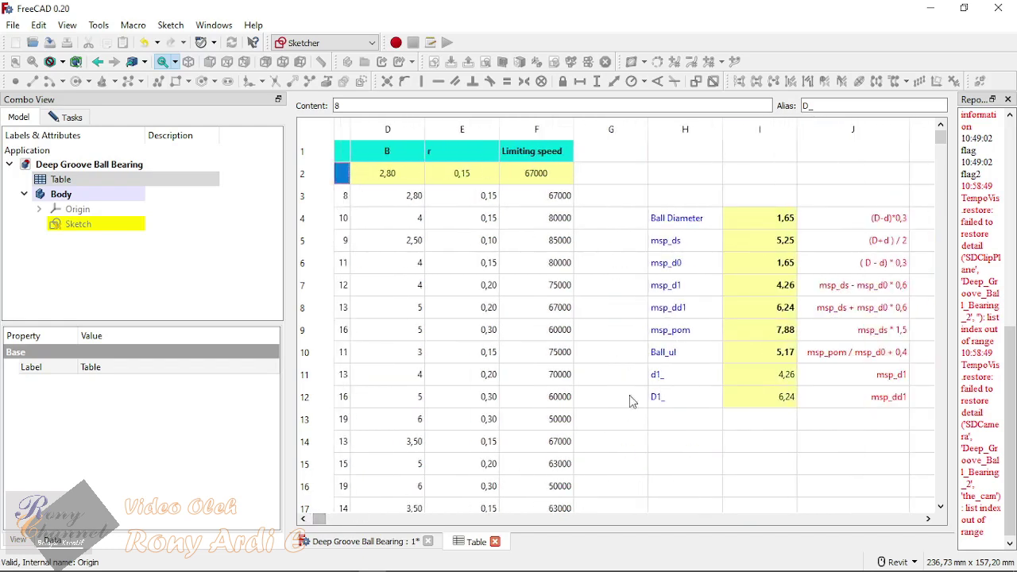
pyautogui.click(687, 380)
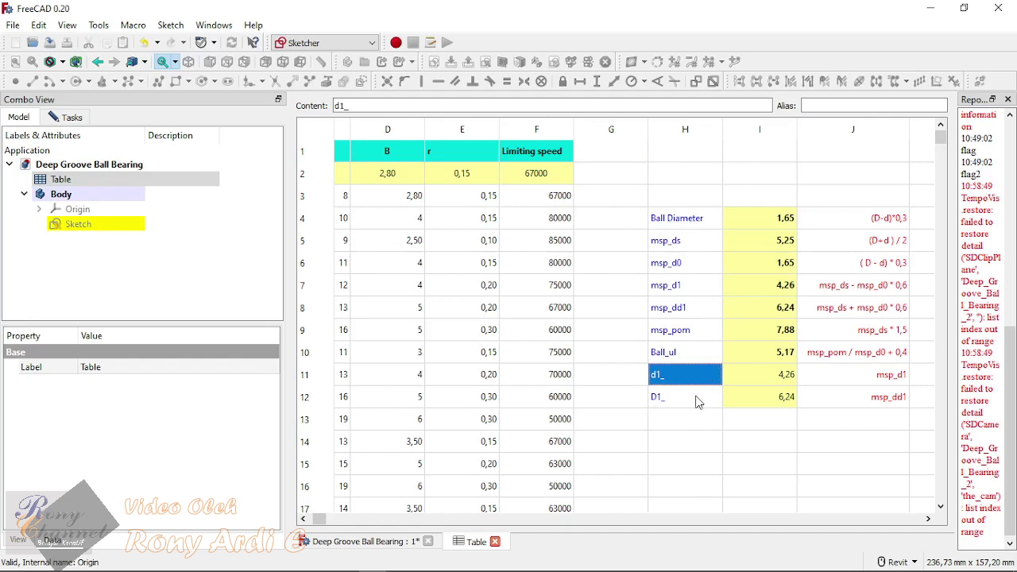
pyautogui.click(680, 399)
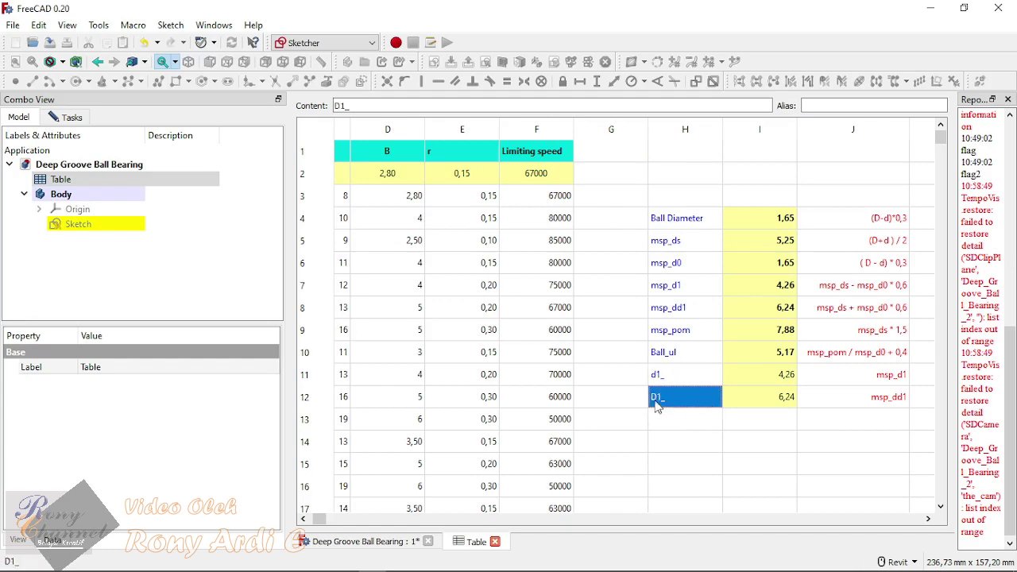
pyautogui.moveTo(319, 520); pyautogui.dragTo(313, 521)
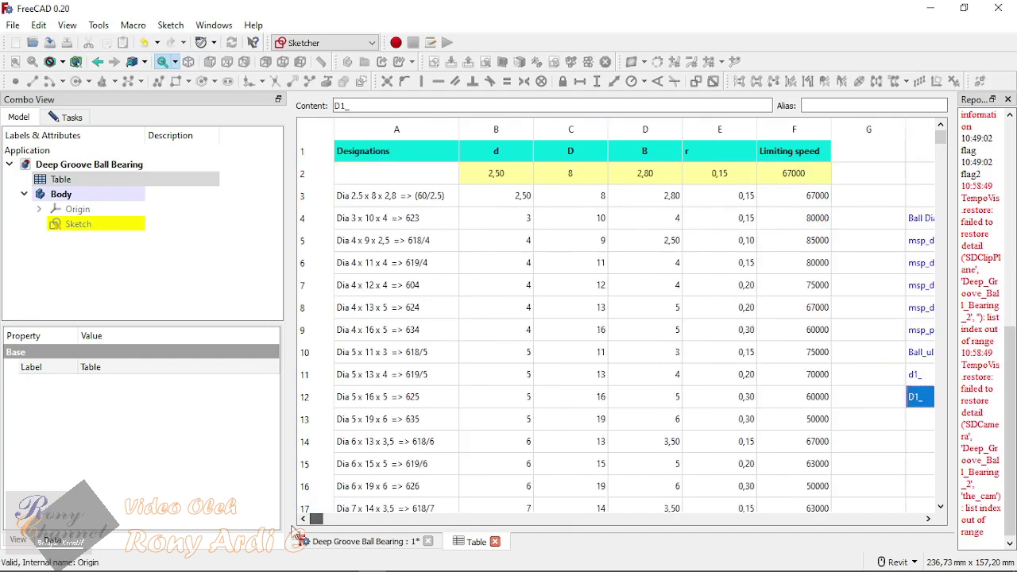
# Step: Return to the sketch and add a vertical distance constraint between the lower rectangle's bottom-left corner and the origin
pyautogui.click(332, 547)
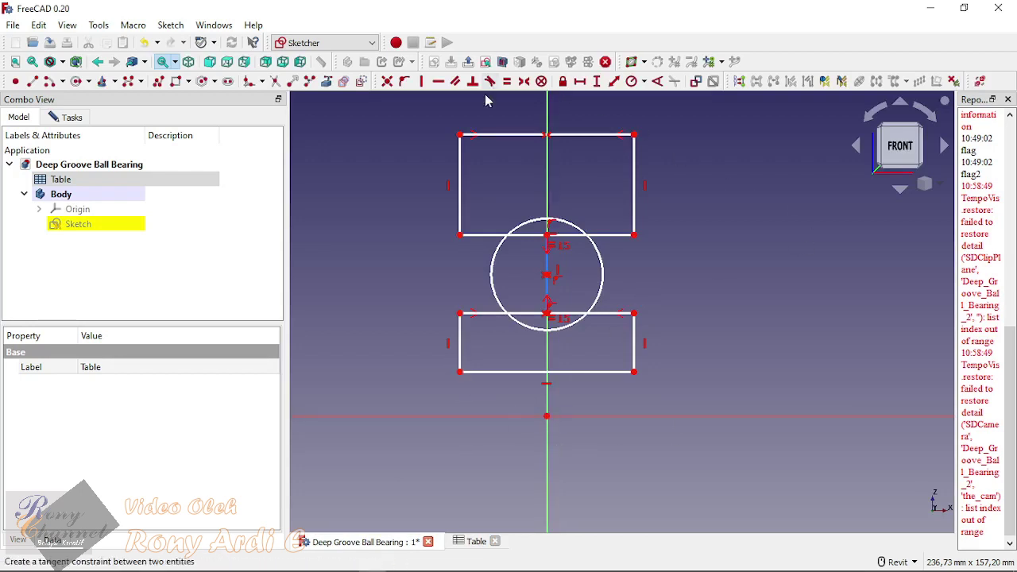
pyautogui.click(601, 87)
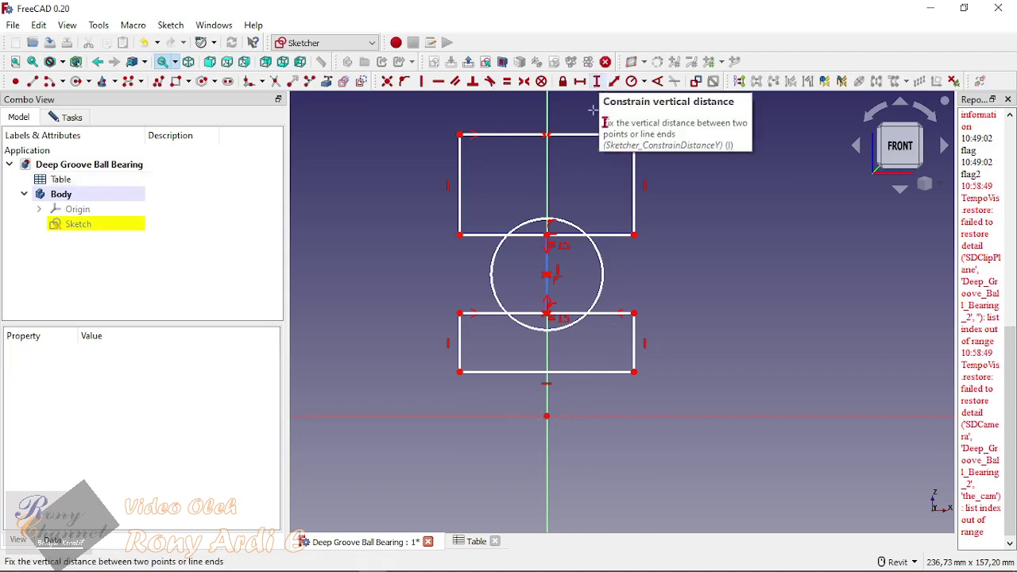
pyautogui.click(459, 371)
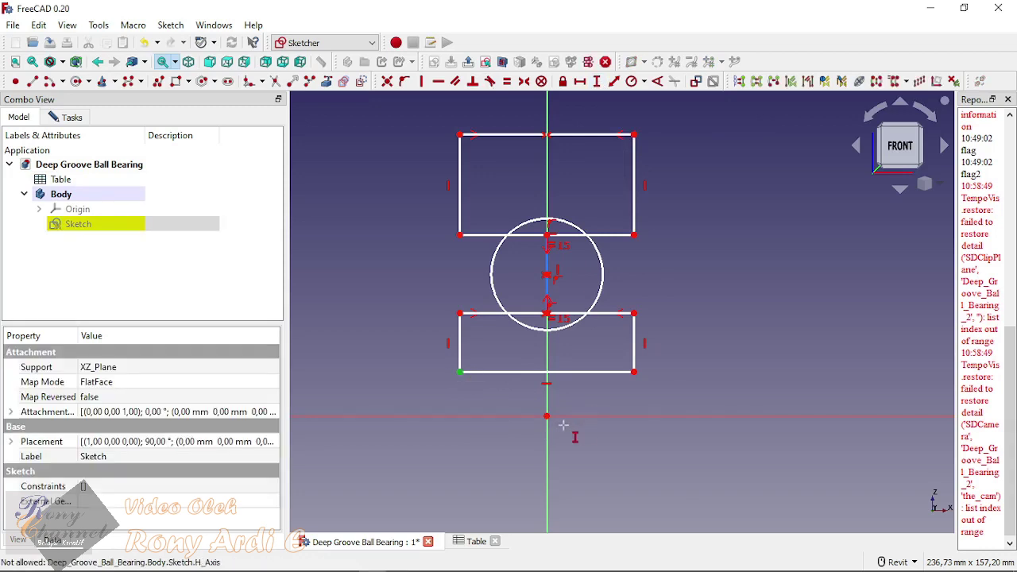
pyautogui.click(547, 415)
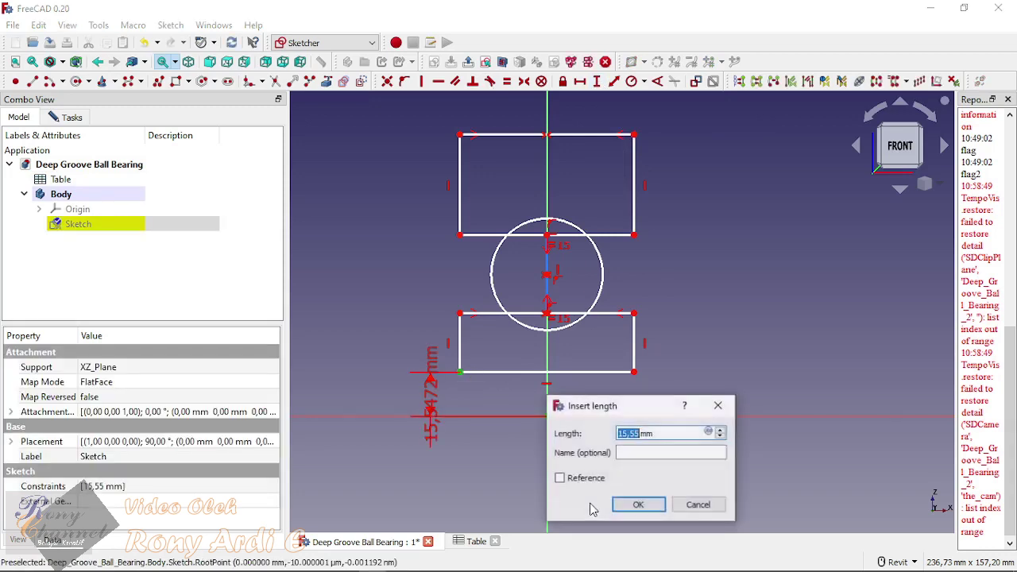
# Step: Link the vertical distance of the lower rectangle's bottom-left corner to the expression <<Table>>.d_ and accept it
pyautogui.click(708, 433)
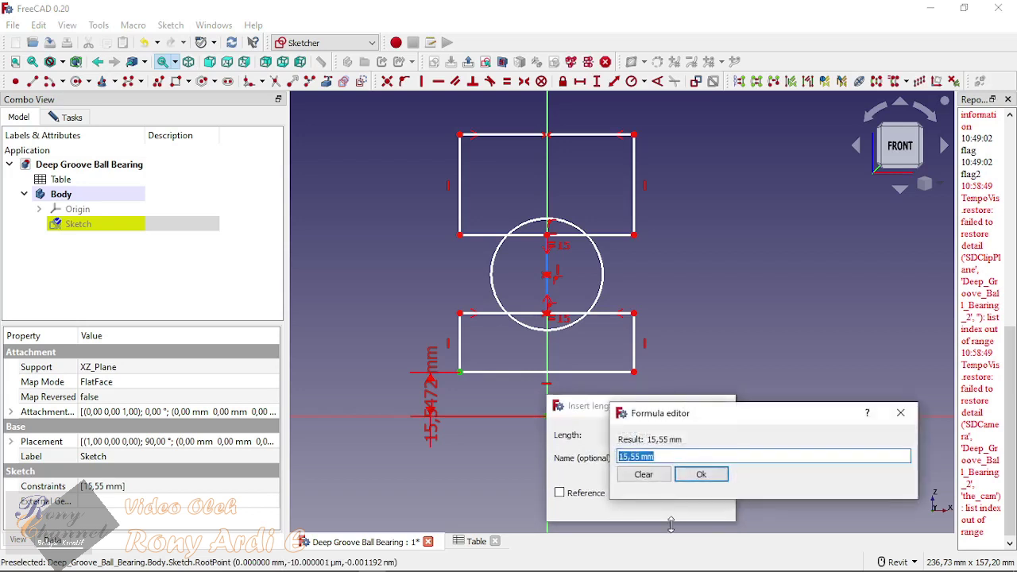
pyautogui.click(645, 474)
pyautogui.tripleClick(667, 433)
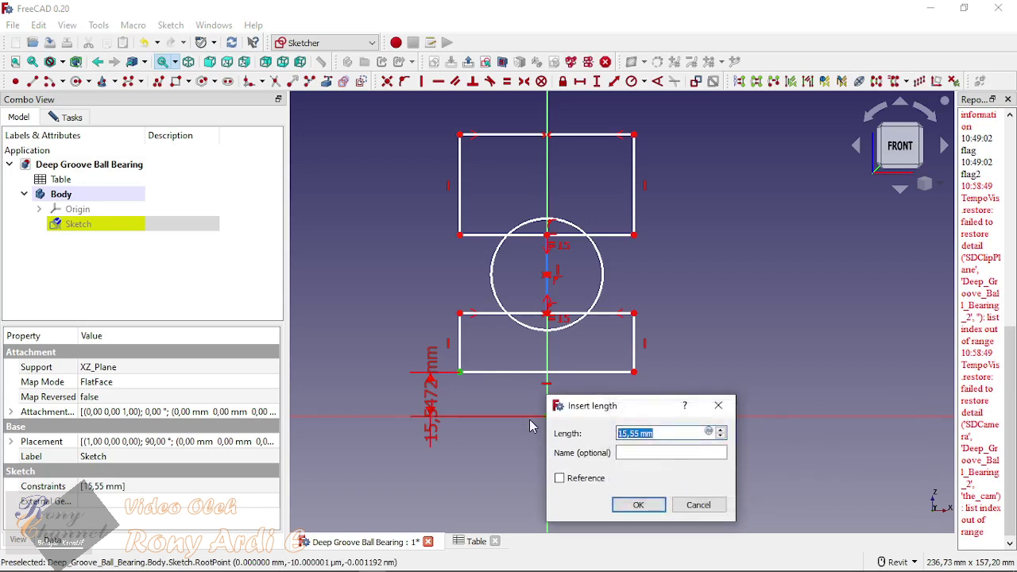
pyautogui.press('=')
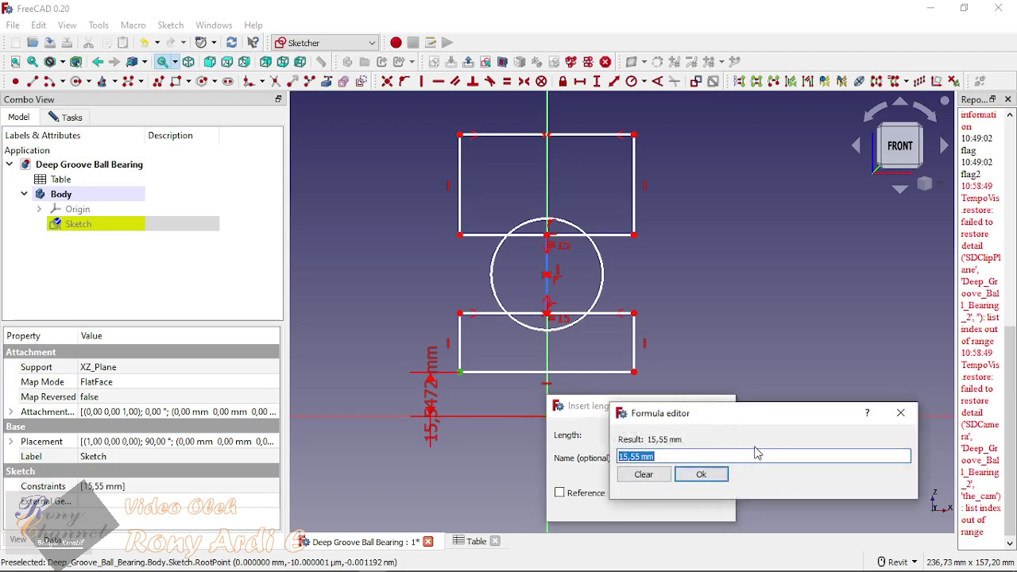
pyautogui.write('T')
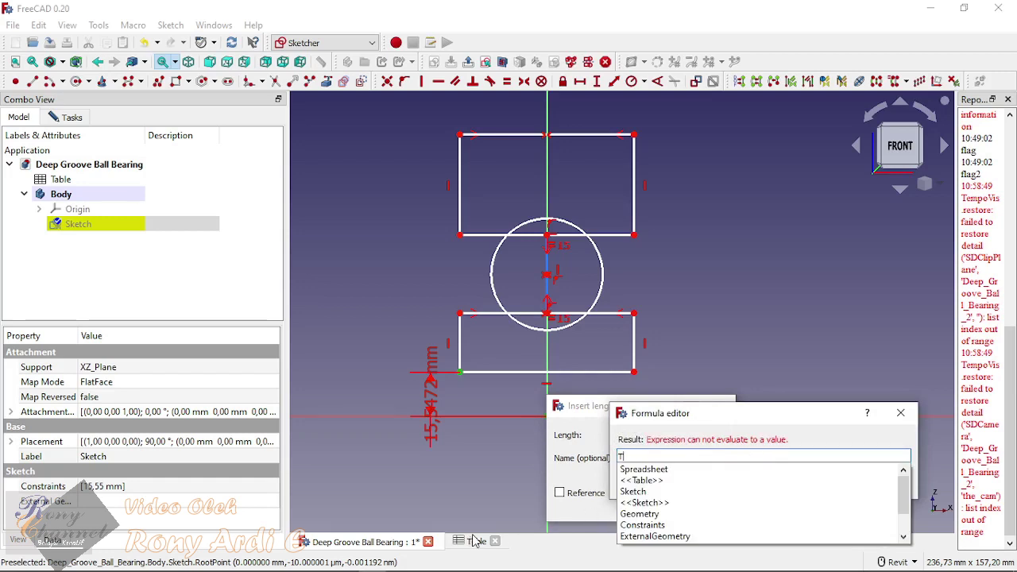
pyautogui.write('a')
pyautogui.click(655, 470)
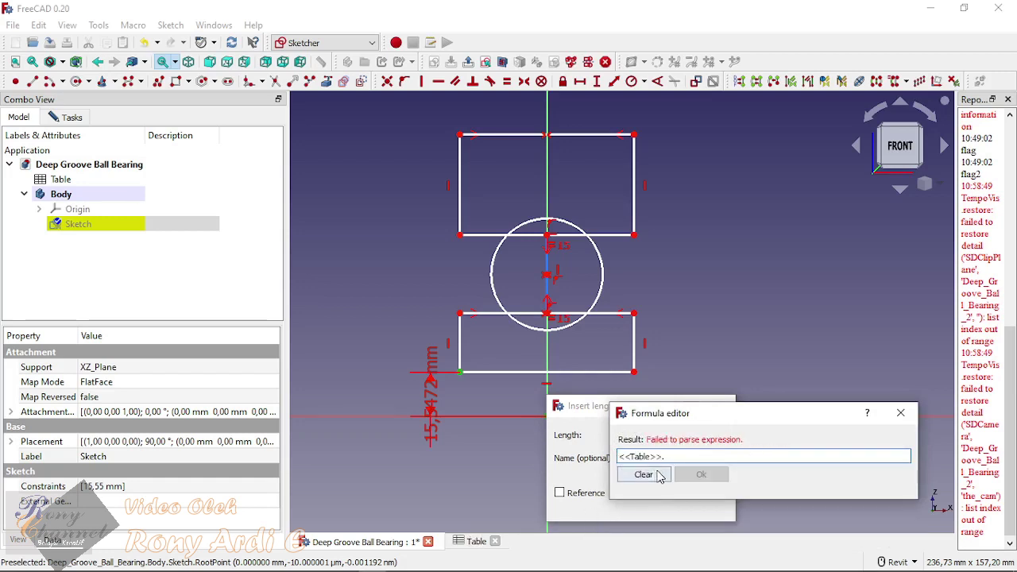
pyautogui.write('.')
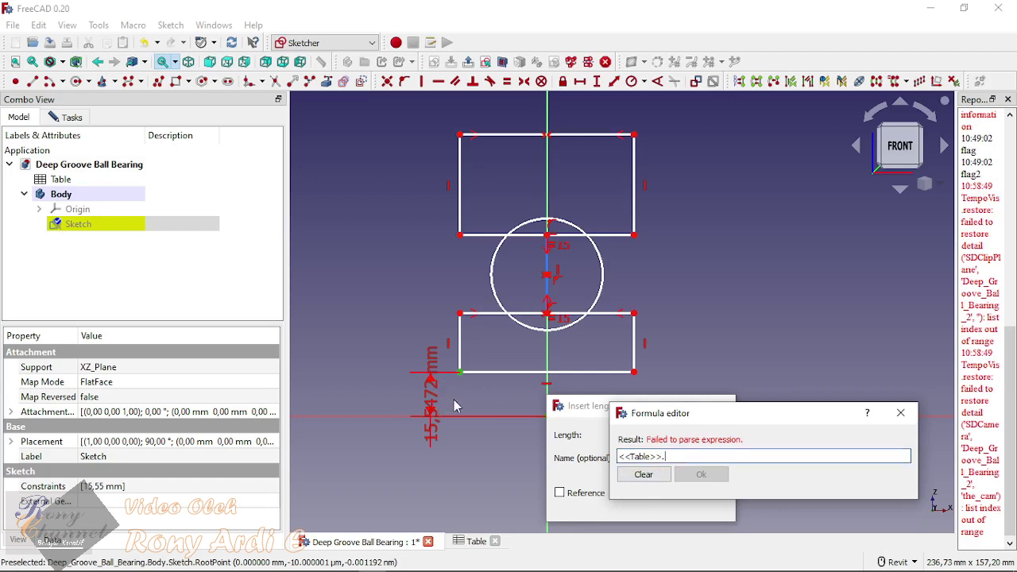
pyautogui.write('d_')
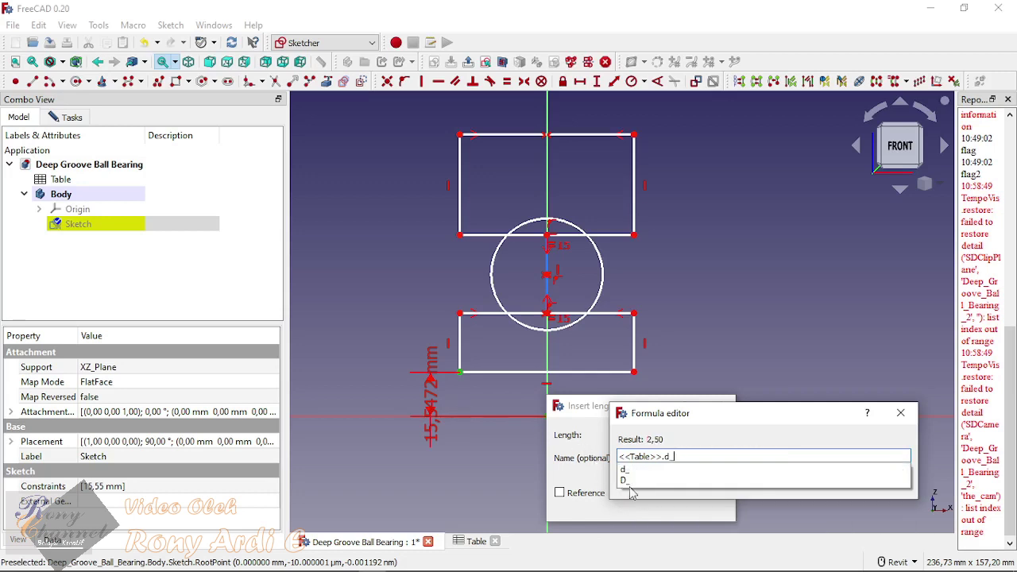
pyautogui.click(633, 481)
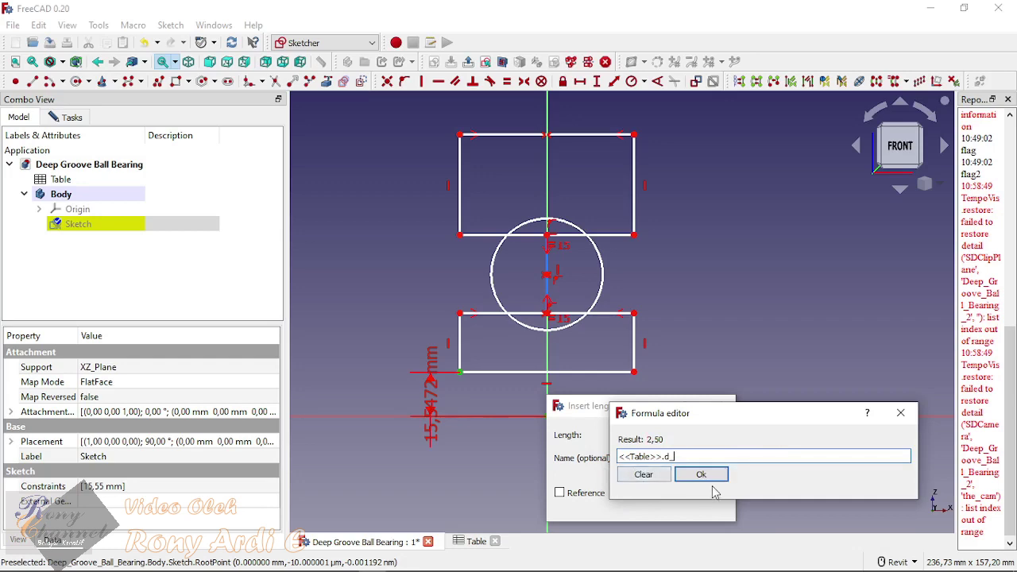
pyautogui.click(700, 473)
pyautogui.click(664, 505)
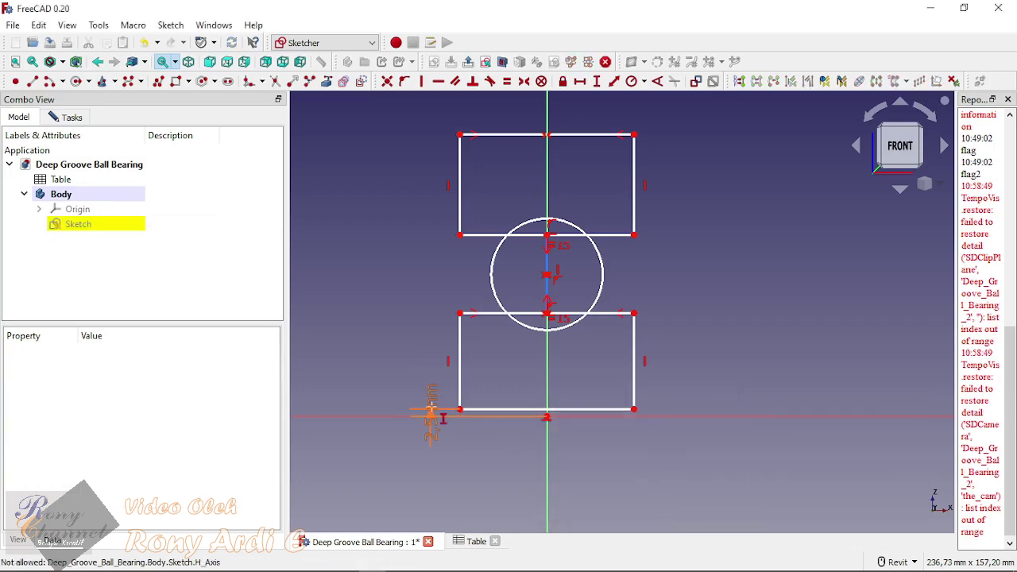
# Step: Move the bottom corner's vertical dimension label below the horizontal axis, and compare the dimension with the spreadsheet's d value
pyautogui.scroll(5, 433, 431)
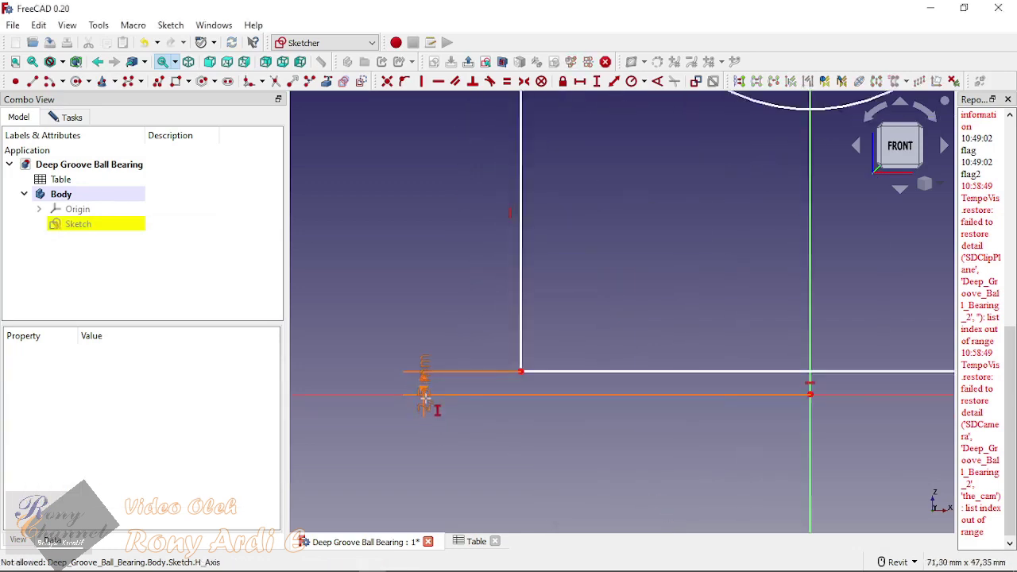
pyautogui.scroll(-5, 433, 432)
pyautogui.scroll(7, 417, 429)
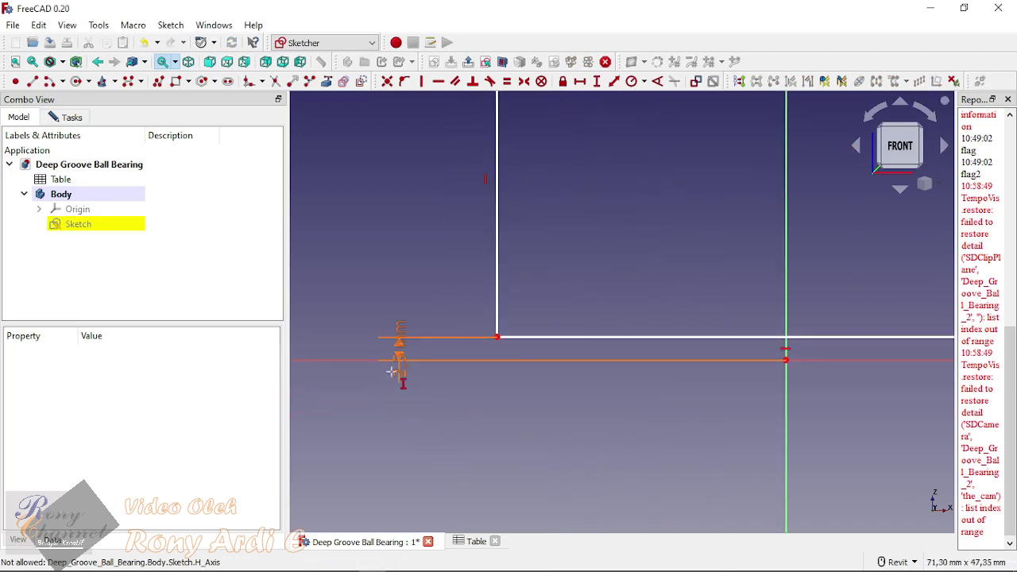
pyautogui.scroll(2, 421, 386)
pyautogui.moveTo(404, 368); pyautogui.dragTo(424, 451)
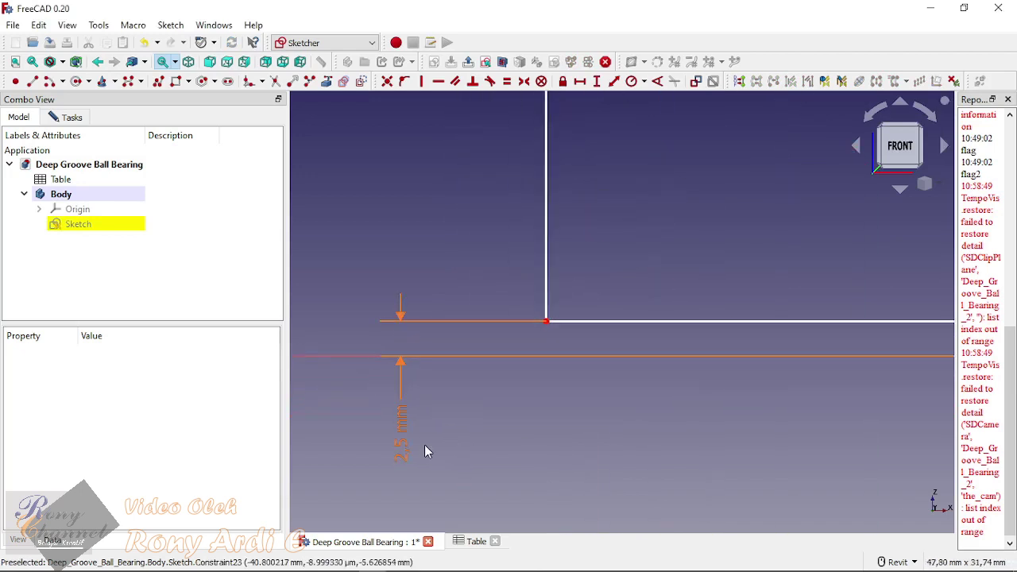
pyautogui.click(475, 541)
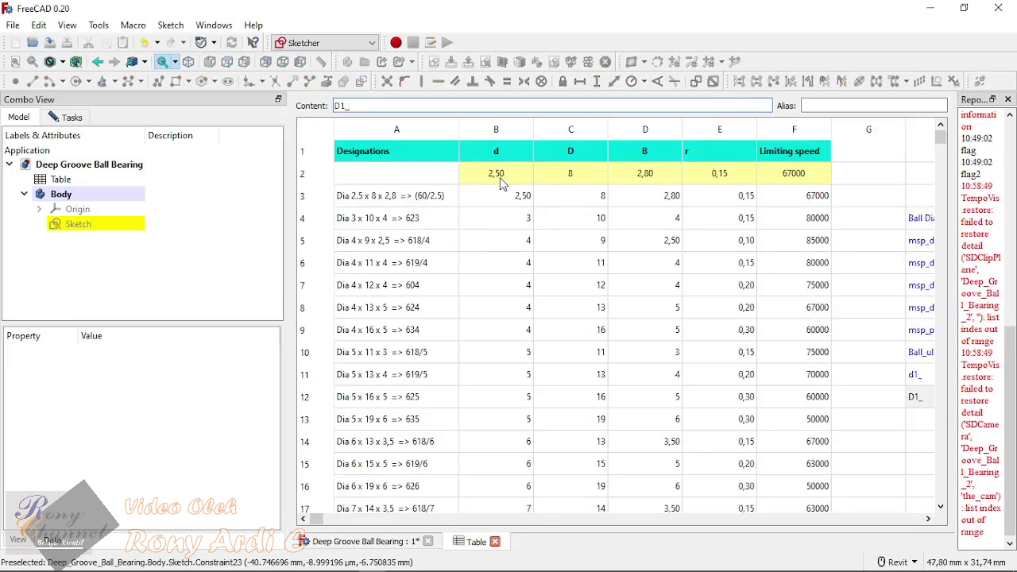
pyautogui.click(374, 541)
# Step: Return to the sketch and add a vertical distance constraint between the lower rectangle's top-left corner and the origin
pyautogui.scroll(-3, 410, 382)
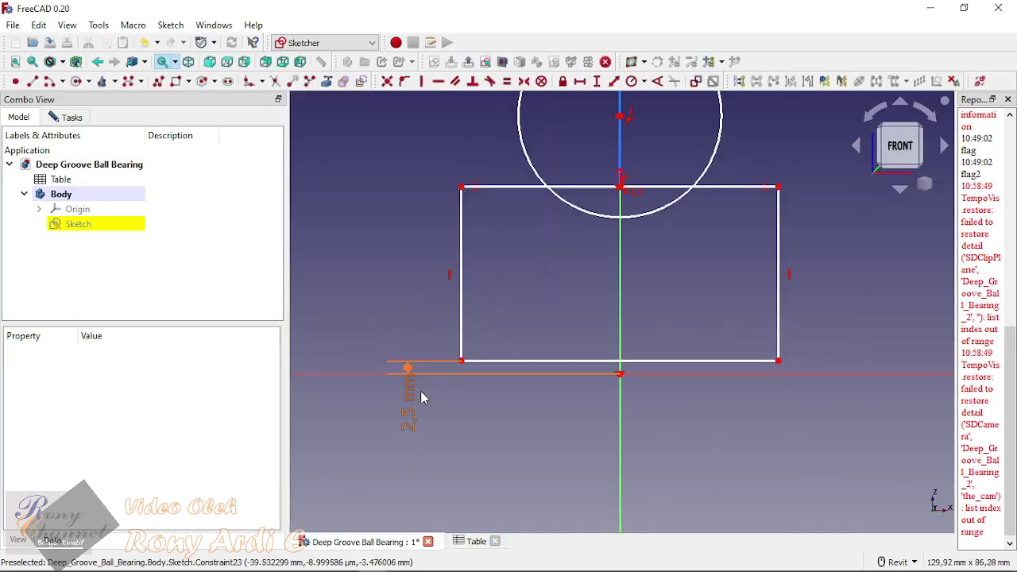
pyautogui.click(463, 189)
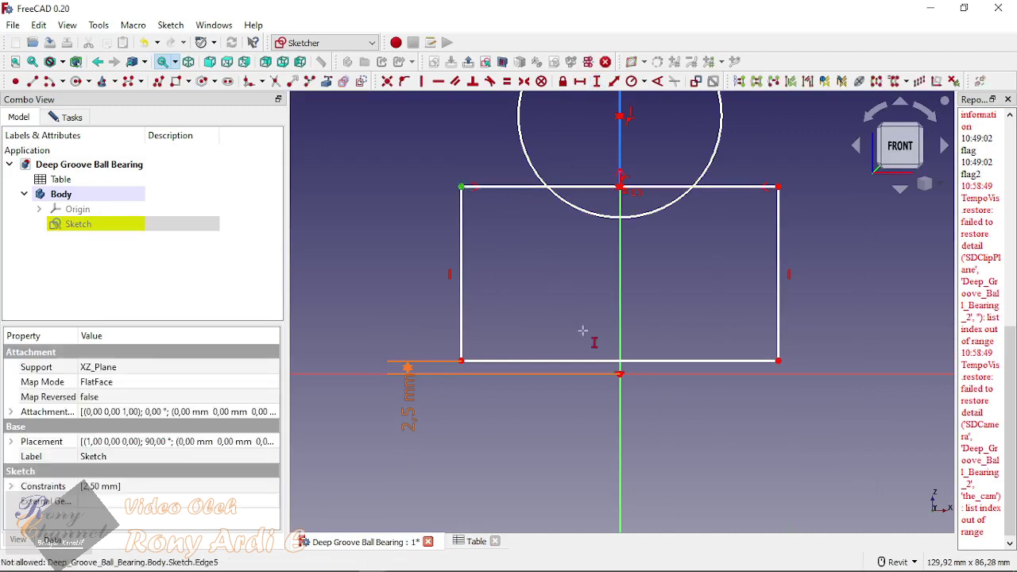
pyautogui.click(619, 373)
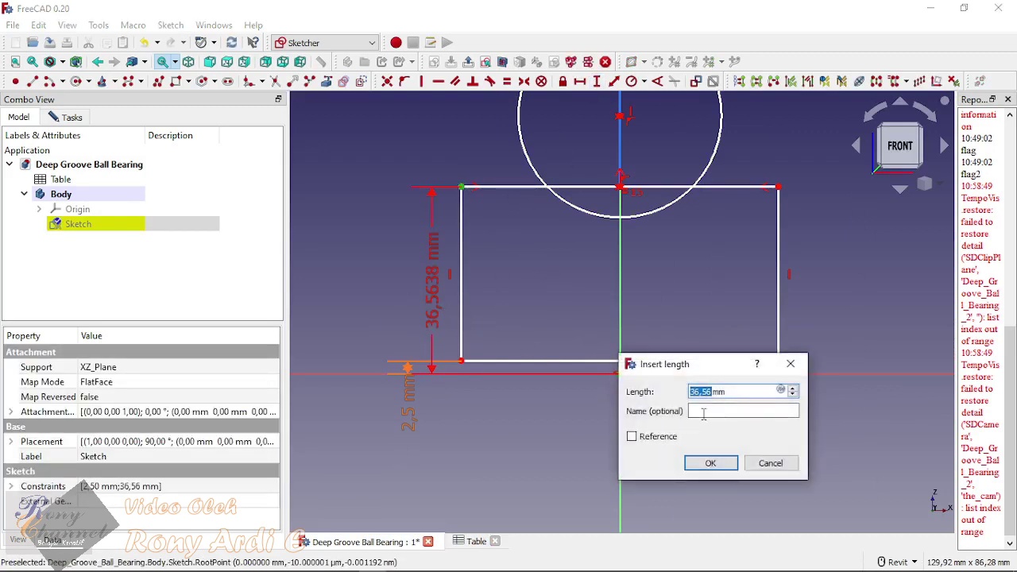
# Step: Link the vertical distance of the lower rectangle's top-left corner to the expression <<Table>>.d1_ and accept it
pyautogui.click(781, 391)
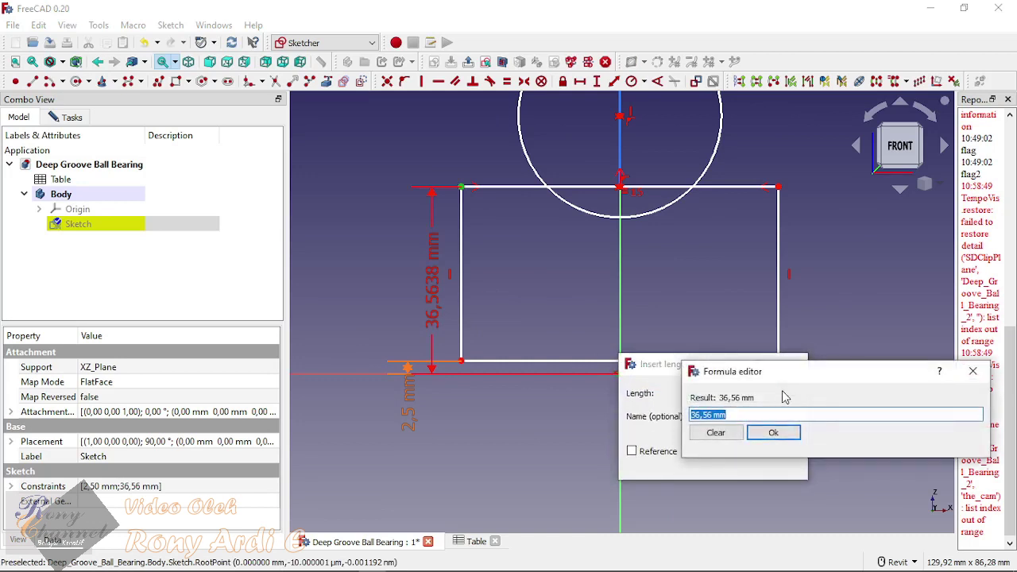
pyautogui.write('T')
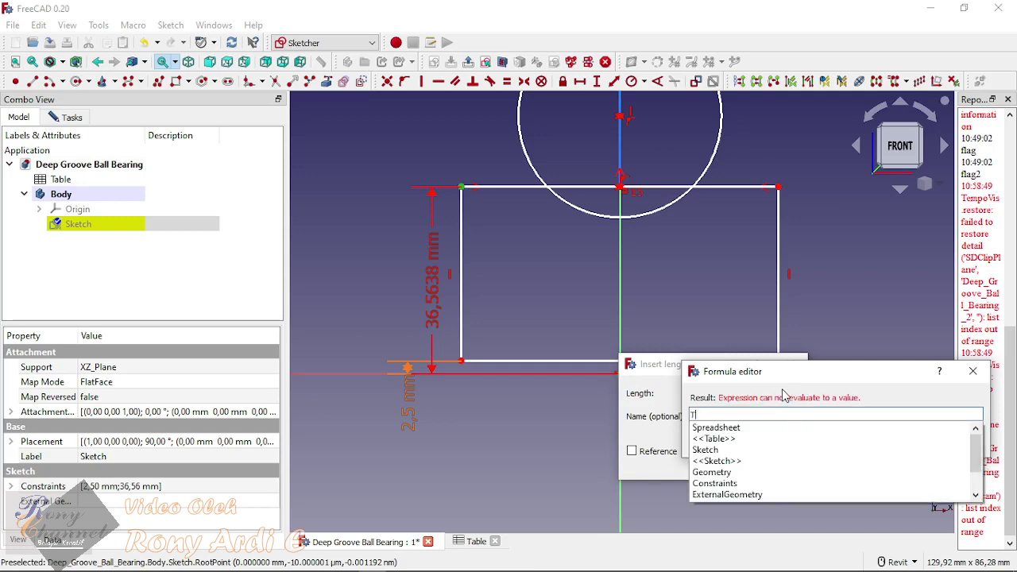
pyautogui.click(736, 438)
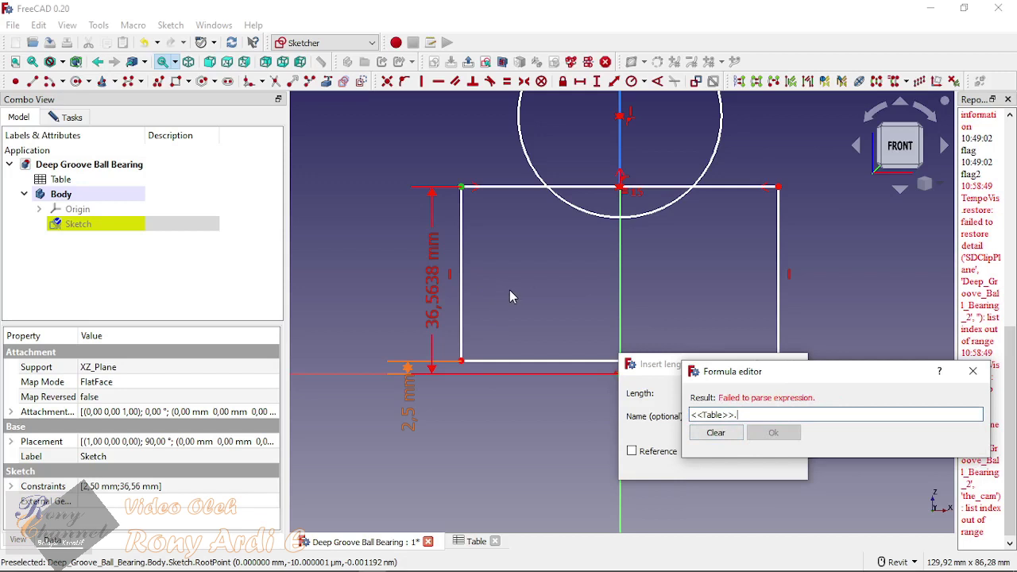
pyautogui.write('d')
pyautogui.press('BackSpace')
pyautogui.write('d1')
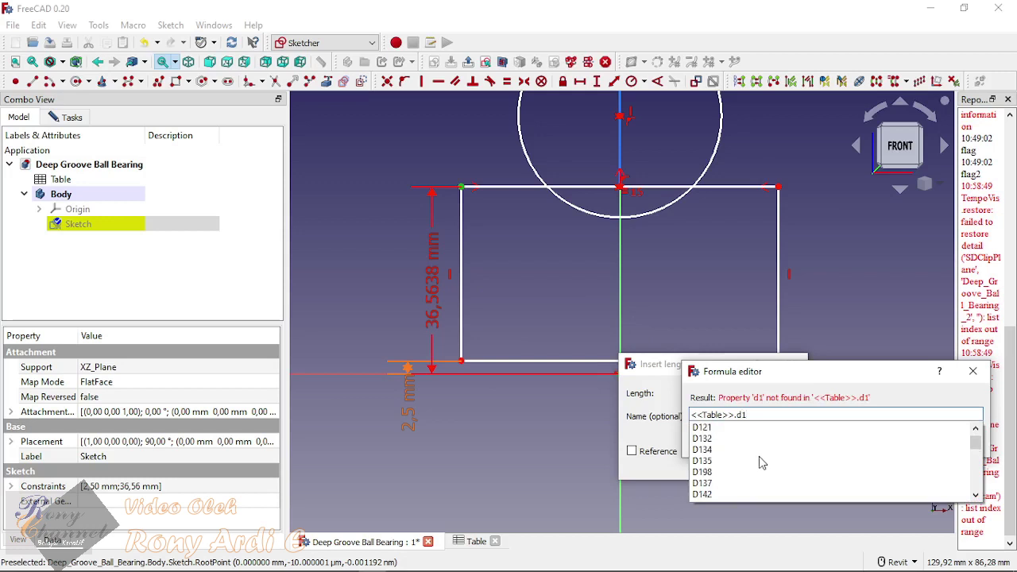
pyautogui.write('_')
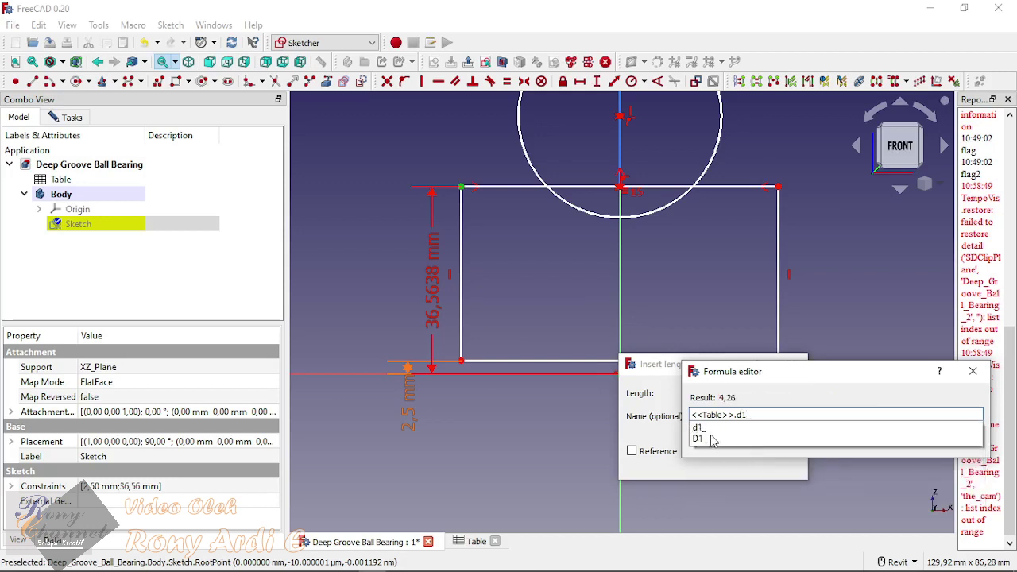
pyautogui.click(705, 428)
pyautogui.click(782, 439)
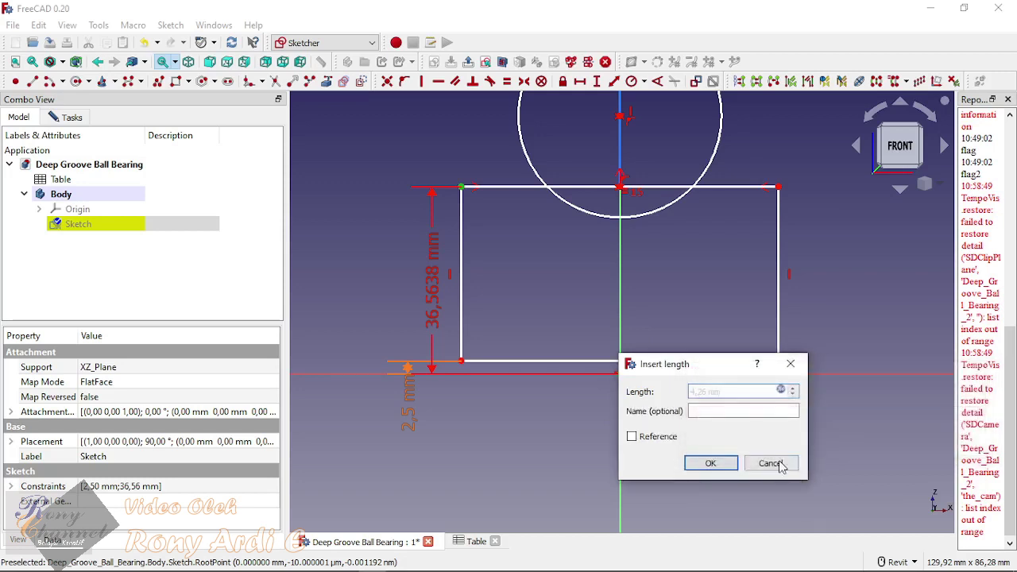
pyautogui.click(710, 463)
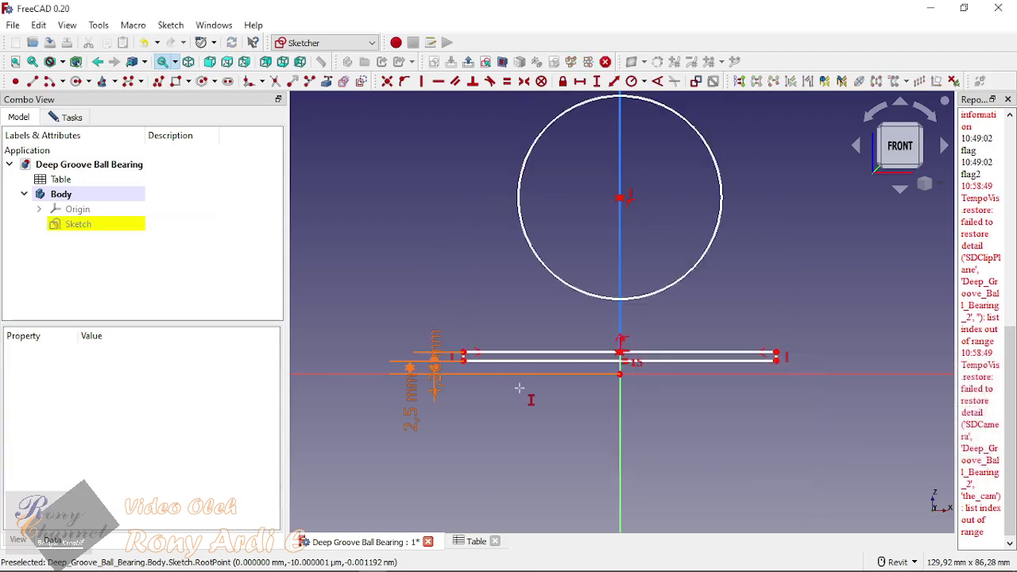
# Step: Move the top corner's vertical dimension label farther out and below the horizontal axis, and compare the dimension with the spreadsheet's d1_ cell
pyautogui.moveTo(437, 369); pyautogui.dragTo(363, 361)
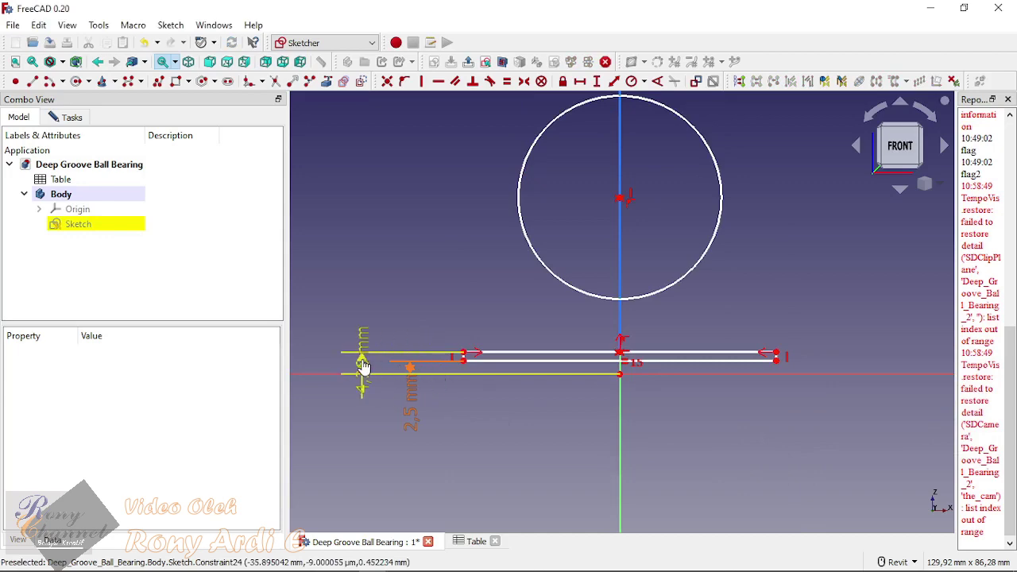
pyautogui.click(477, 541)
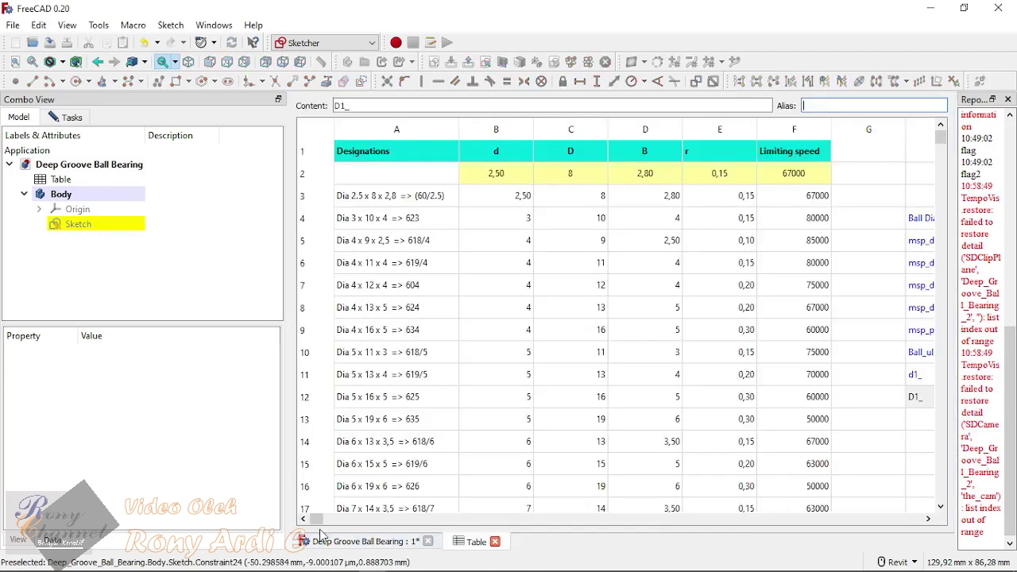
pyautogui.moveTo(318, 517); pyautogui.dragTo(320, 518)
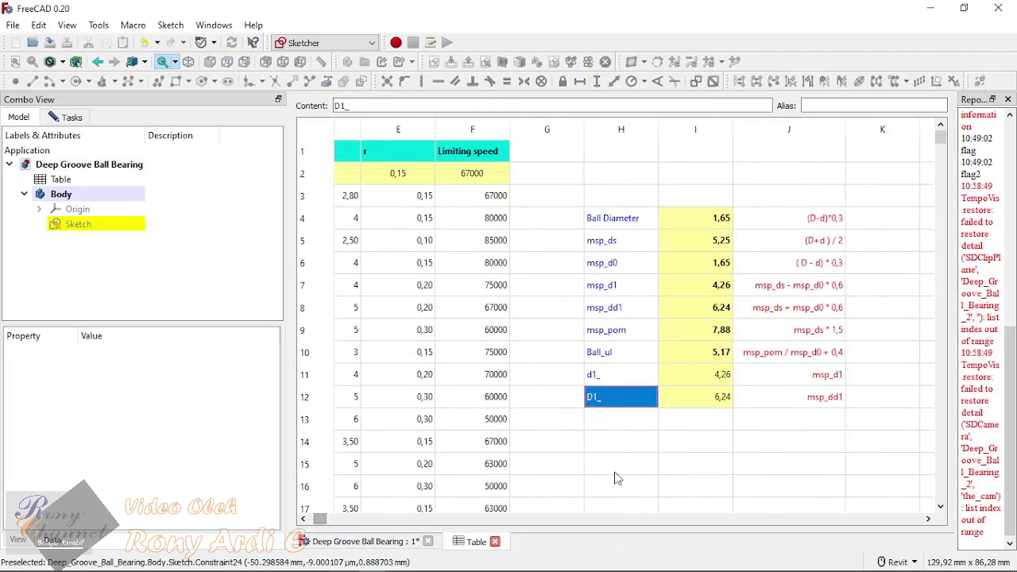
pyautogui.press('Up')
pyautogui.press('Right')
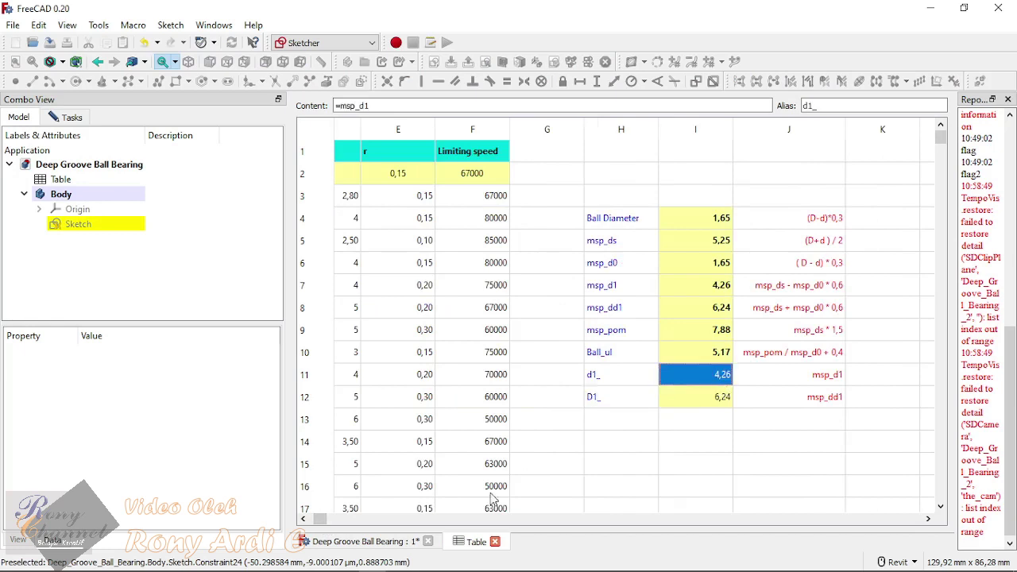
pyautogui.click(398, 542)
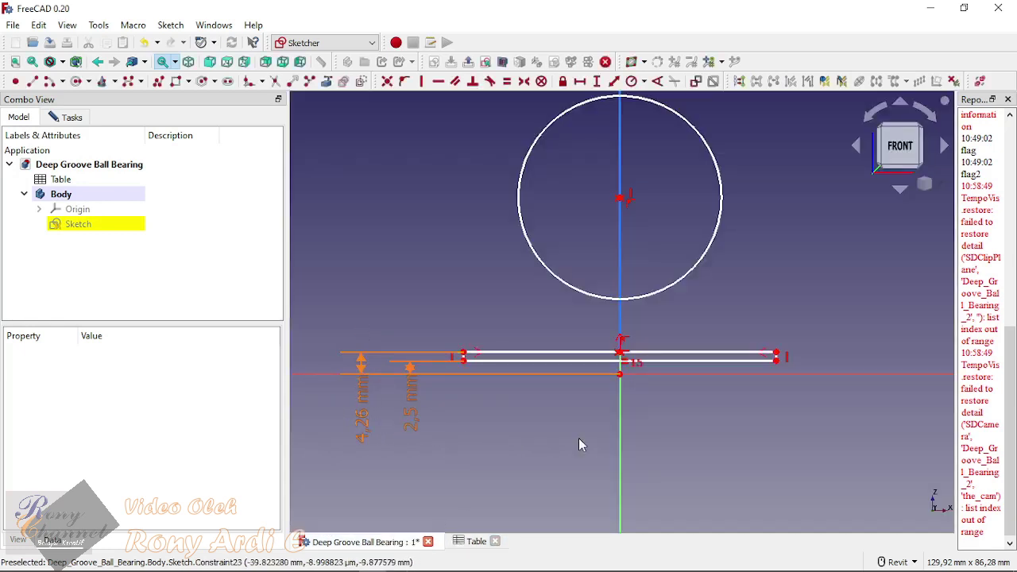
# Step: Add a vertical distance constraint between the upper rectangle's bottom-left corner and the origin, accepting the distance as drawn
pyautogui.scroll(-2, 559, 450)
pyautogui.scroll(-2, 559, 448)
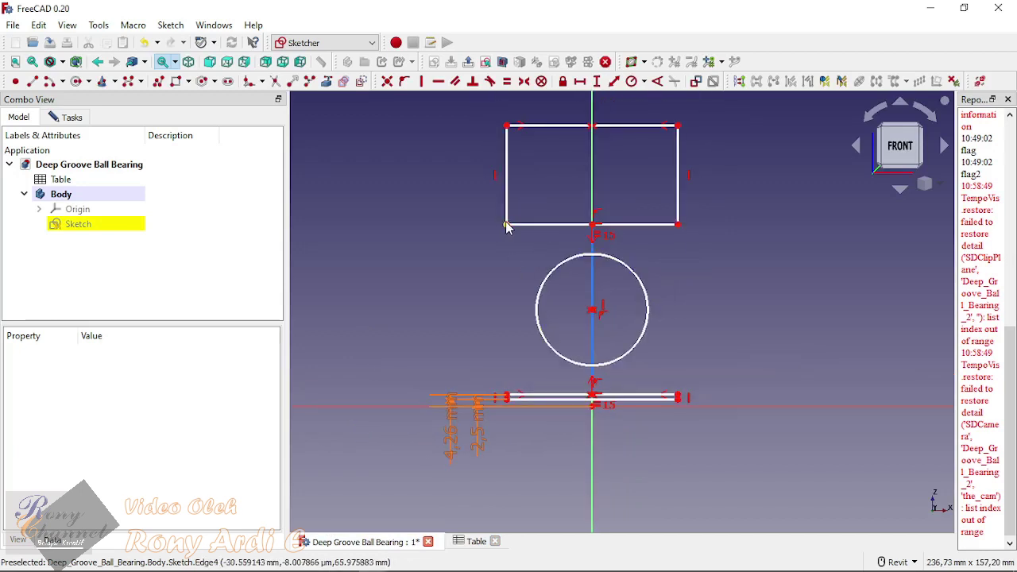
pyautogui.click(596, 81)
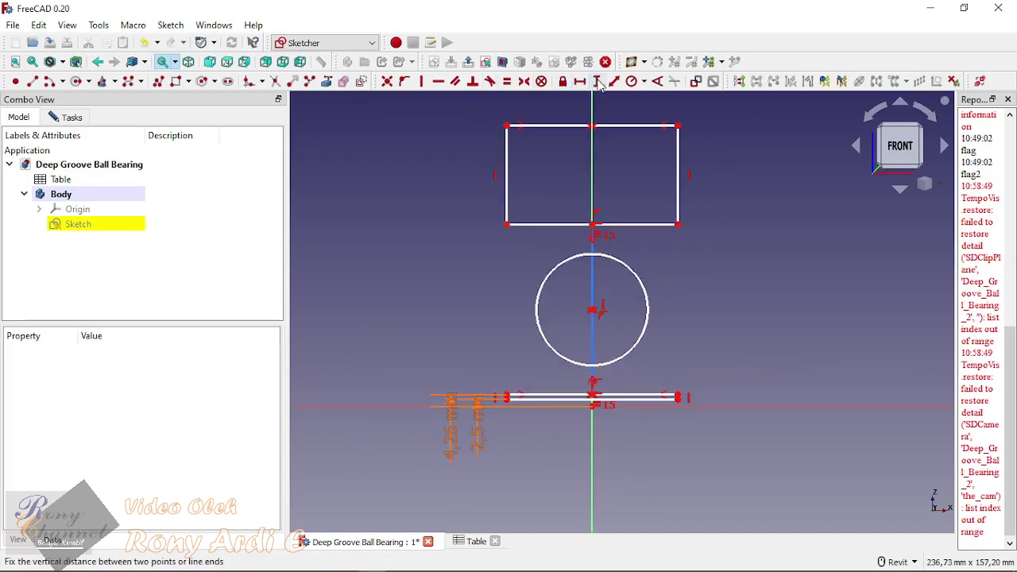
pyautogui.click(506, 224)
pyautogui.scroll(3, 592, 405)
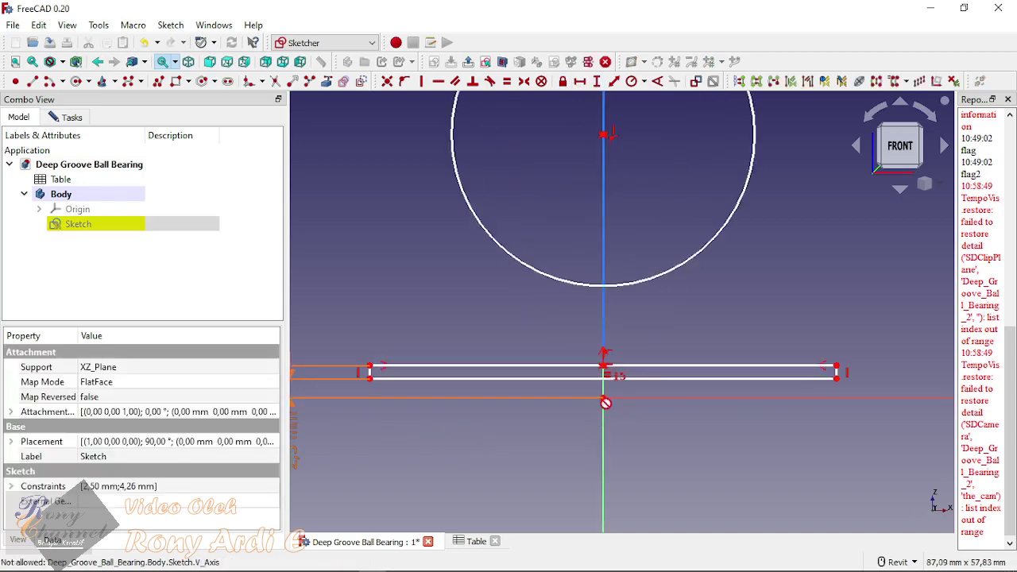
pyautogui.scroll(-1, 625, 409)
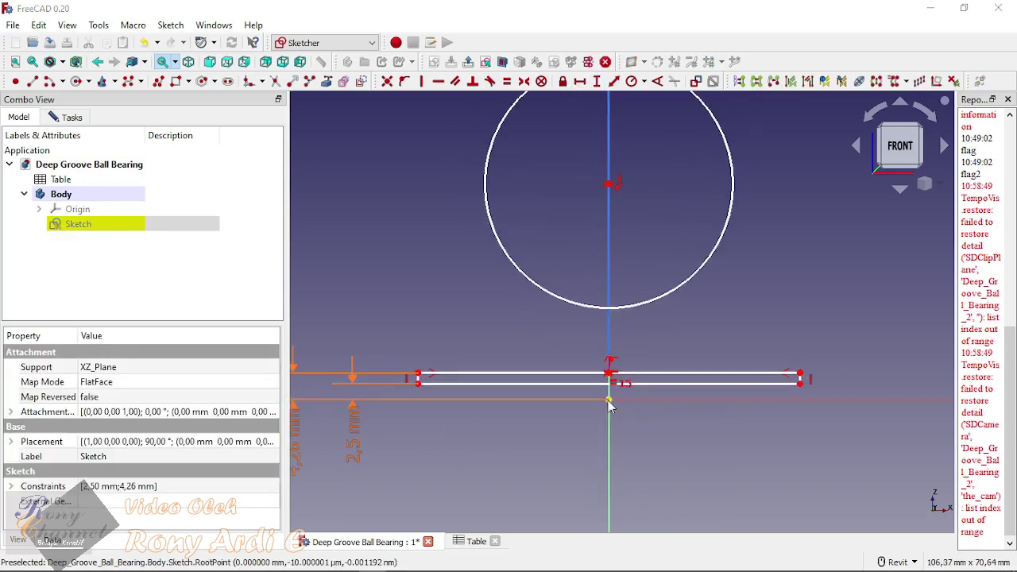
pyautogui.click(609, 399)
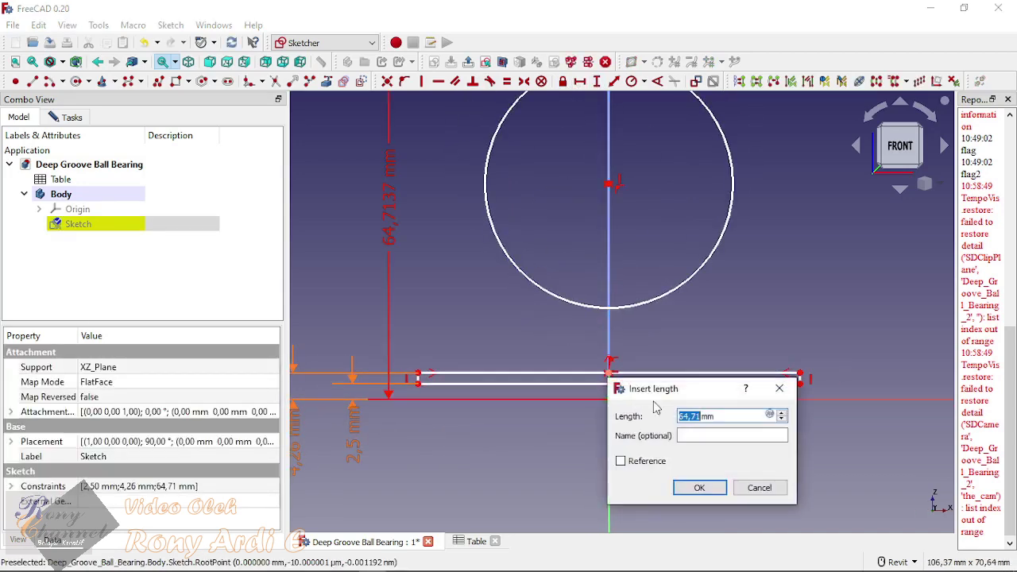
pyautogui.click(771, 416)
pyautogui.click(761, 458)
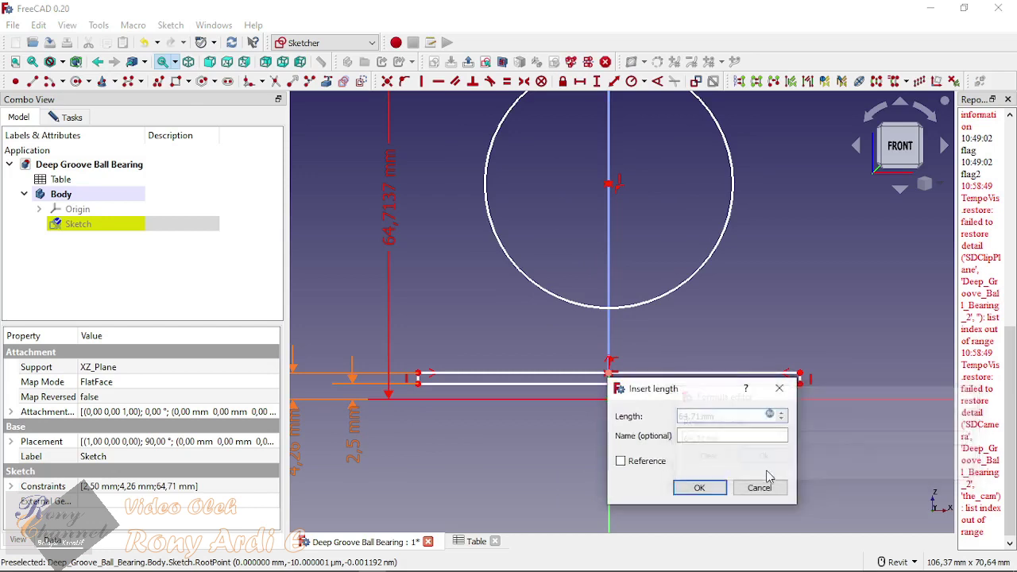
pyautogui.click(698, 487)
# Step: Change the vertical distance expression of the lower rectangle's bottom edge to <<Table>>.d_/2
pyautogui.scroll(-3, 703, 397)
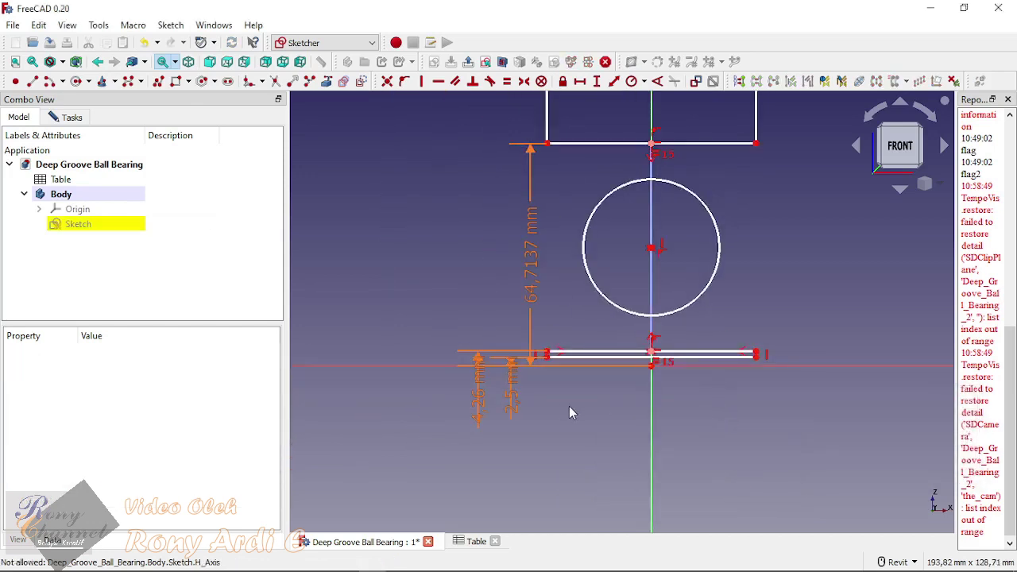
pyautogui.doubleClick(510, 397)
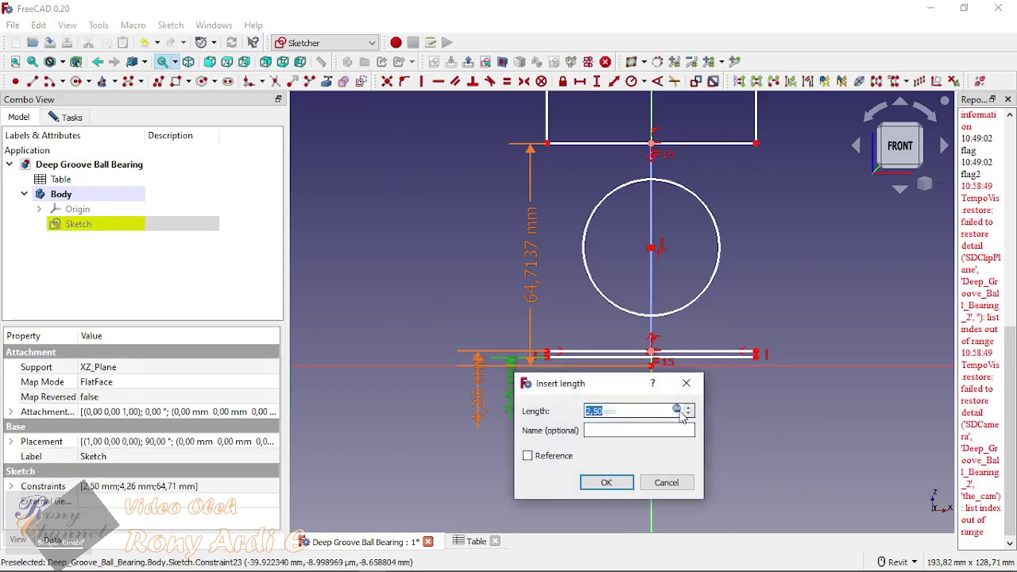
pyautogui.click(677, 410)
pyautogui.write('<<Table>>.d')
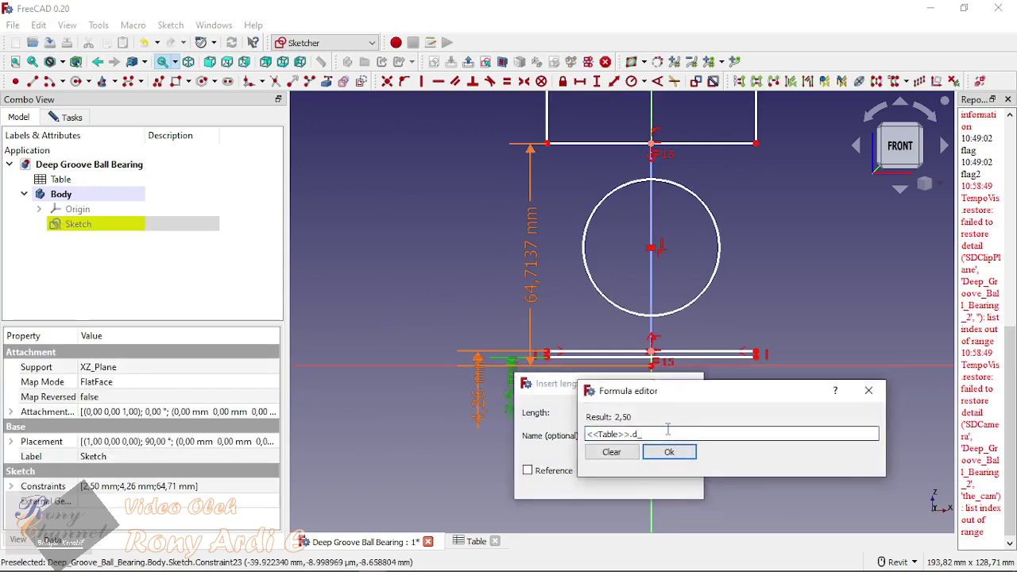
pyautogui.write('_/')
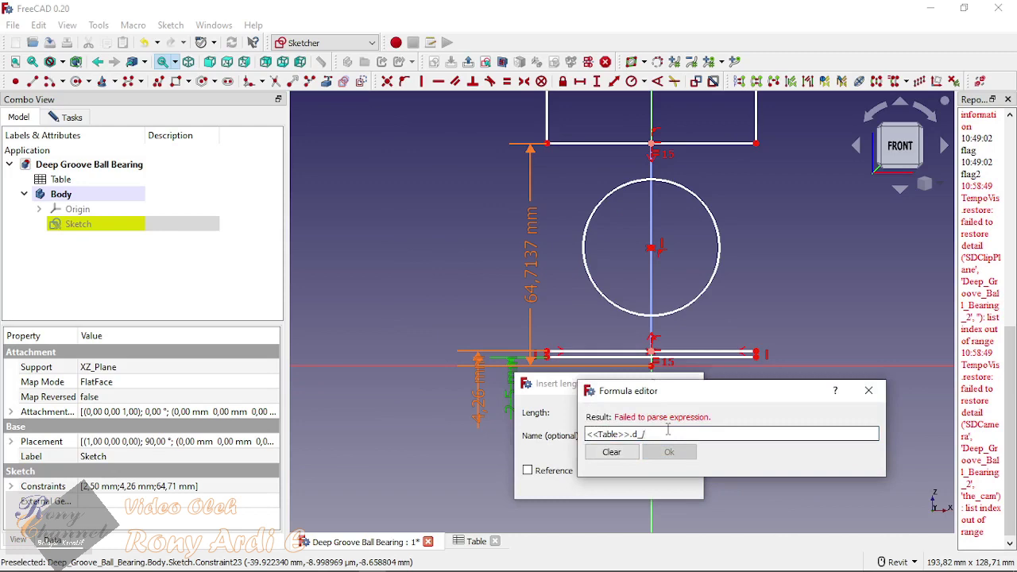
pyautogui.write('2')
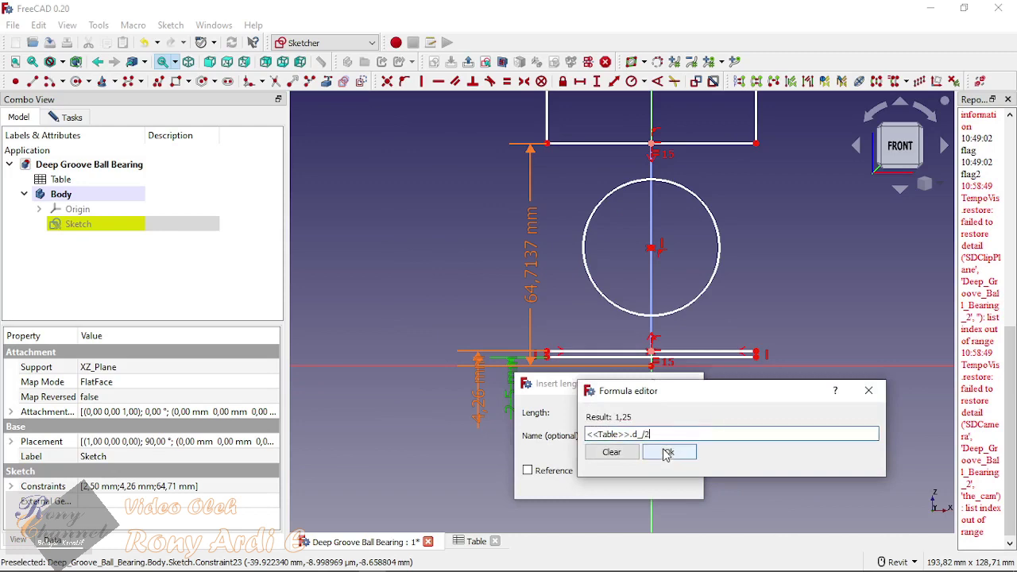
pyautogui.click(668, 452)
pyautogui.click(608, 480)
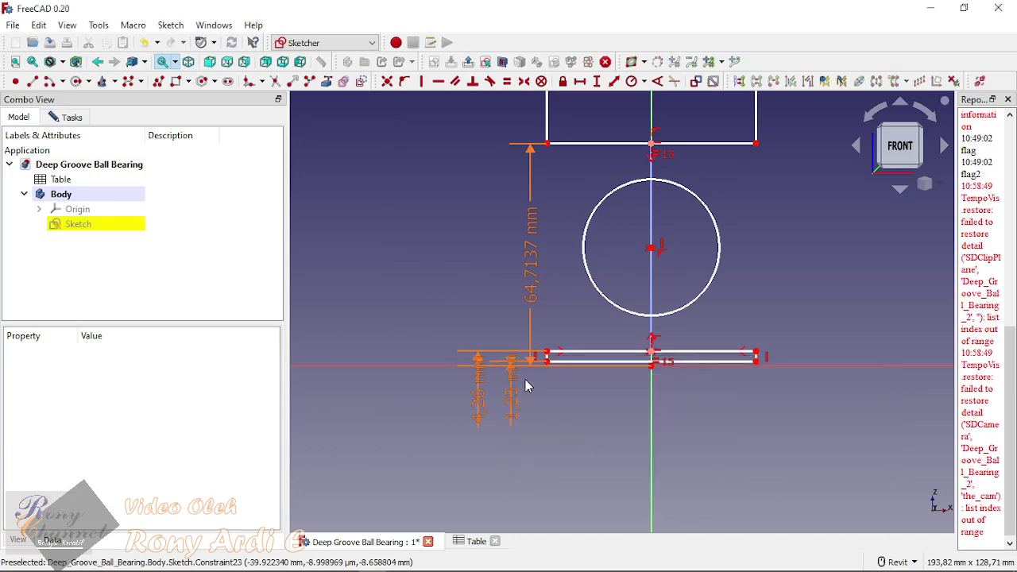
# Step: Change the vertical distance expression of the lower rectangle's top edge to <<Table>>.d1_/2
pyautogui.scroll(5, 595, 372)
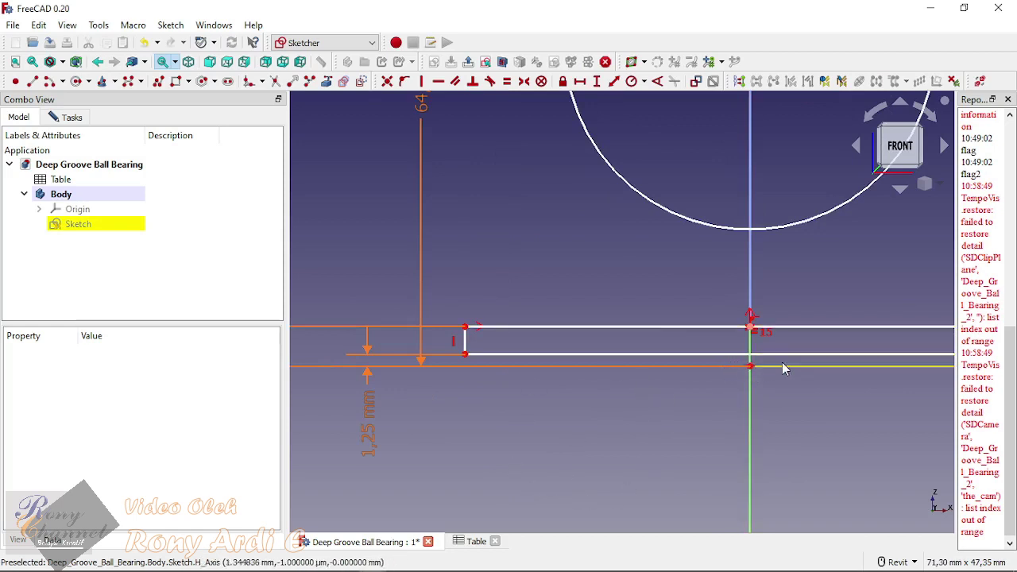
pyautogui.scroll(-2, 785, 365)
pyautogui.scroll(-1, 790, 381)
pyautogui.scroll(1, 793, 391)
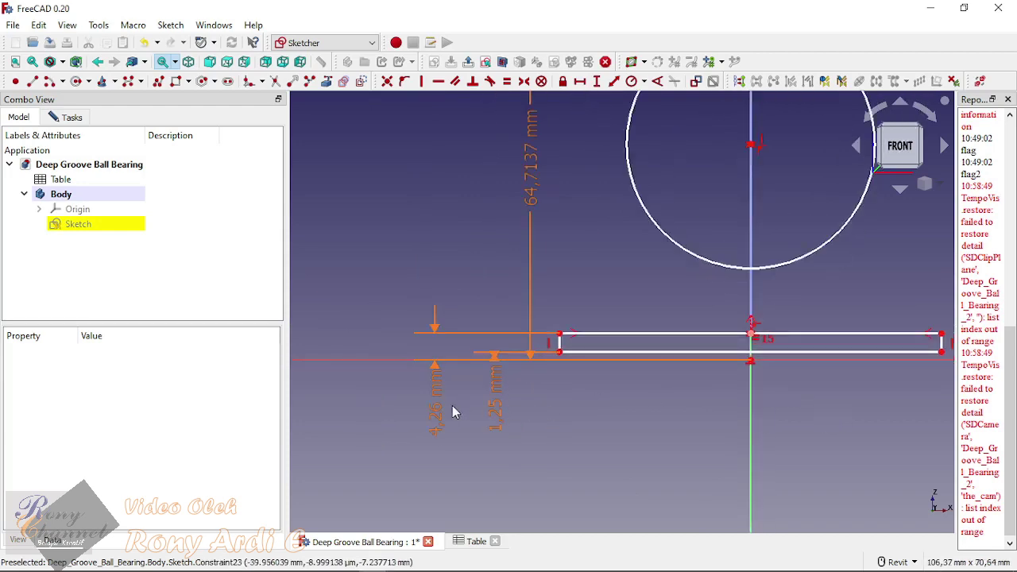
pyautogui.doubleClick(441, 417)
pyautogui.click(604, 424)
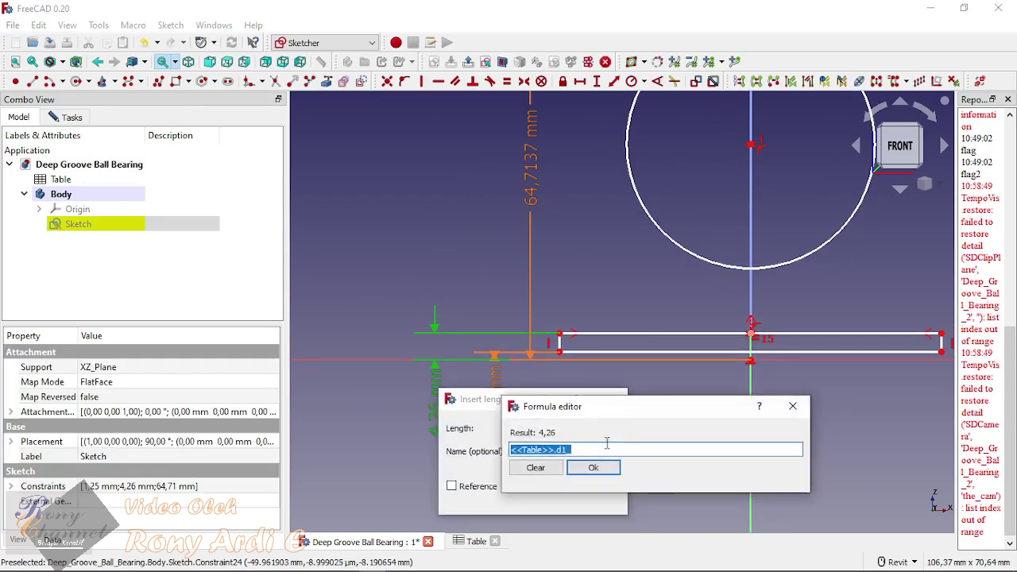
pyautogui.click(605, 444)
pyautogui.write('/2')
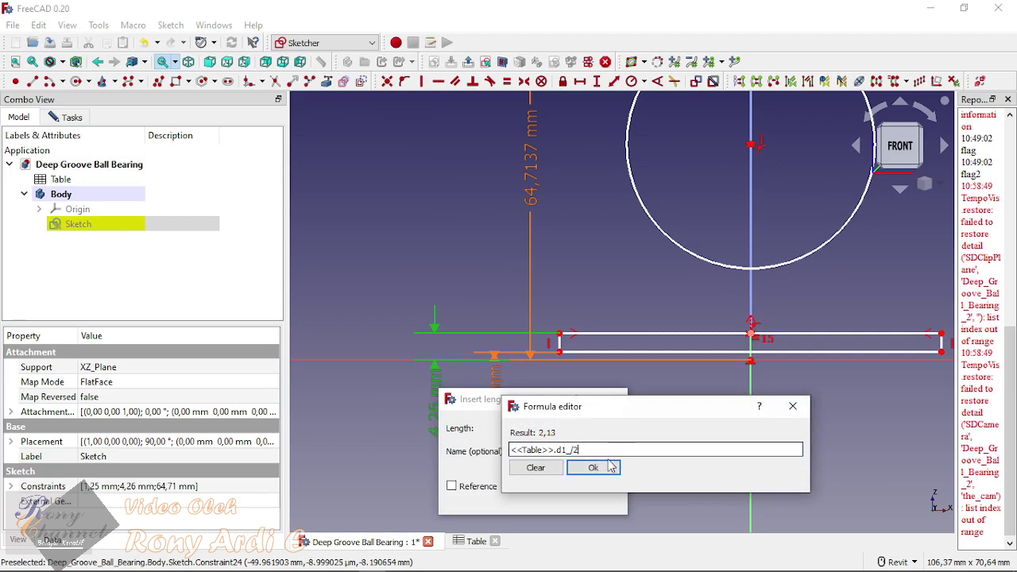
pyautogui.click(592, 467)
pyautogui.click(546, 498)
# Step: Set the vertical distance of the upper rectangle's bottom edge to the expression <<Table>>.D1_/2
pyautogui.scroll(-3, 546, 498)
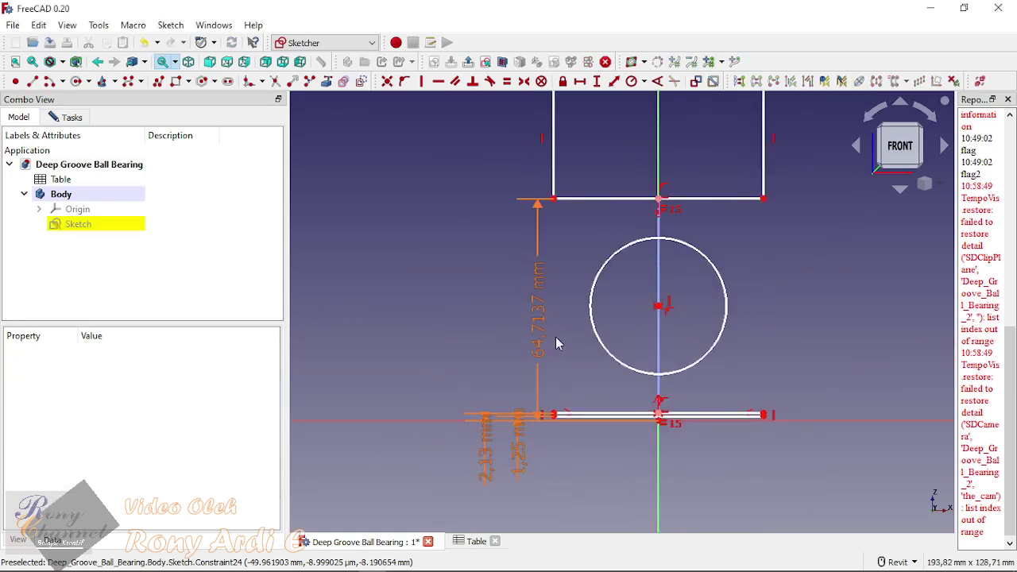
pyautogui.doubleClick(434, 324)
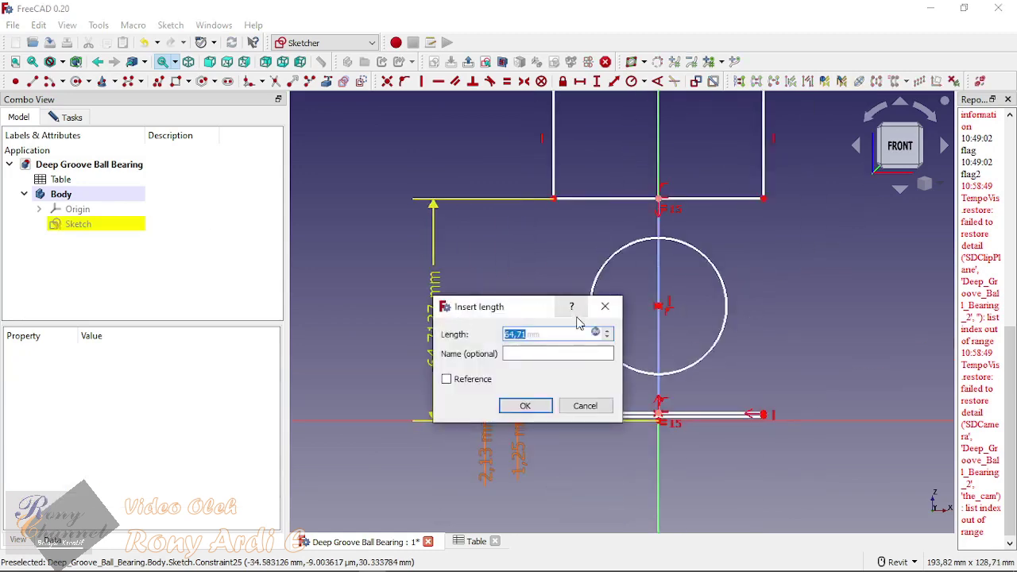
pyautogui.click(595, 336)
pyautogui.write('<<Ta')
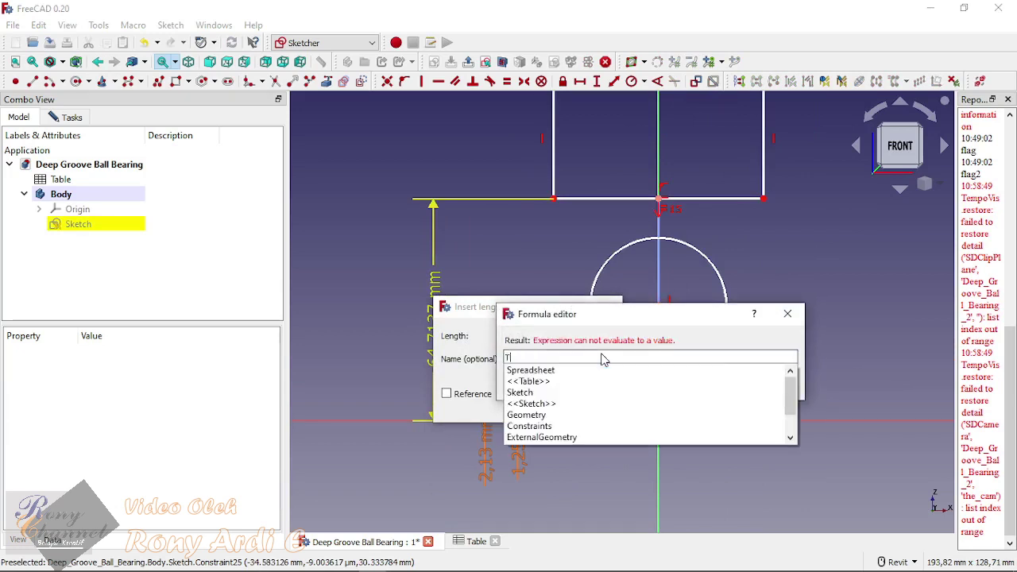
pyautogui.click(568, 374)
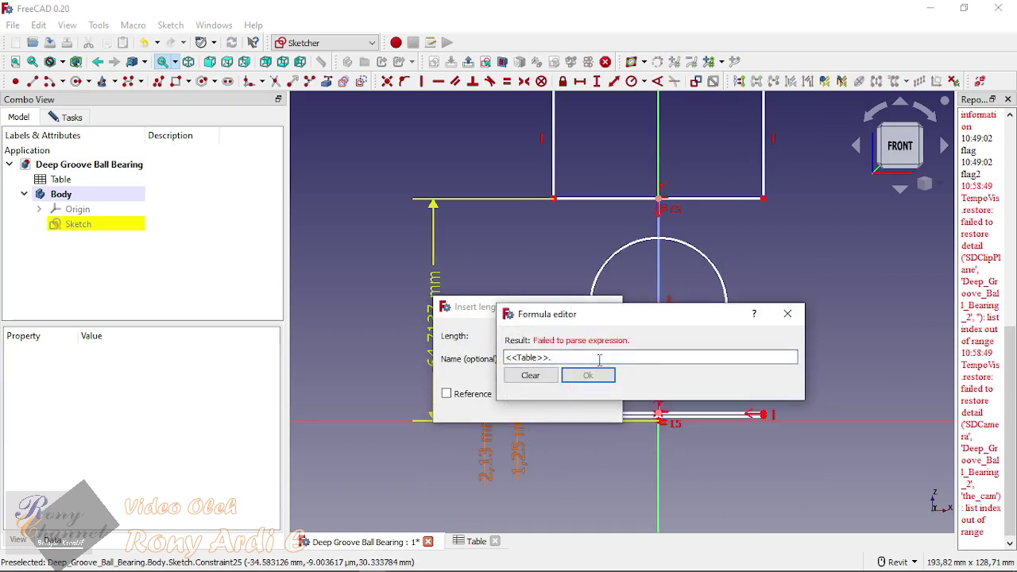
pyautogui.write('D1_')
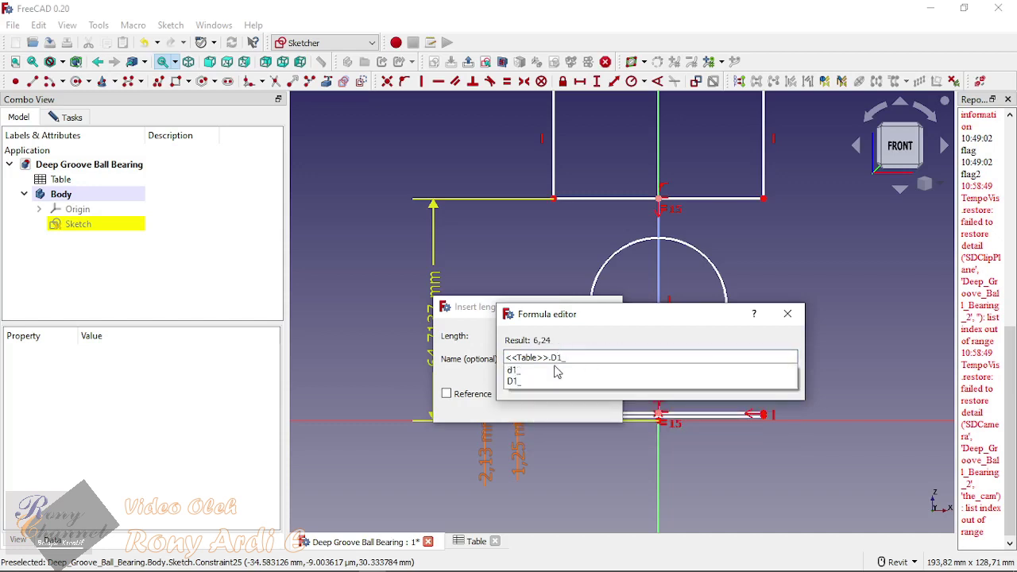
pyautogui.click(514, 381)
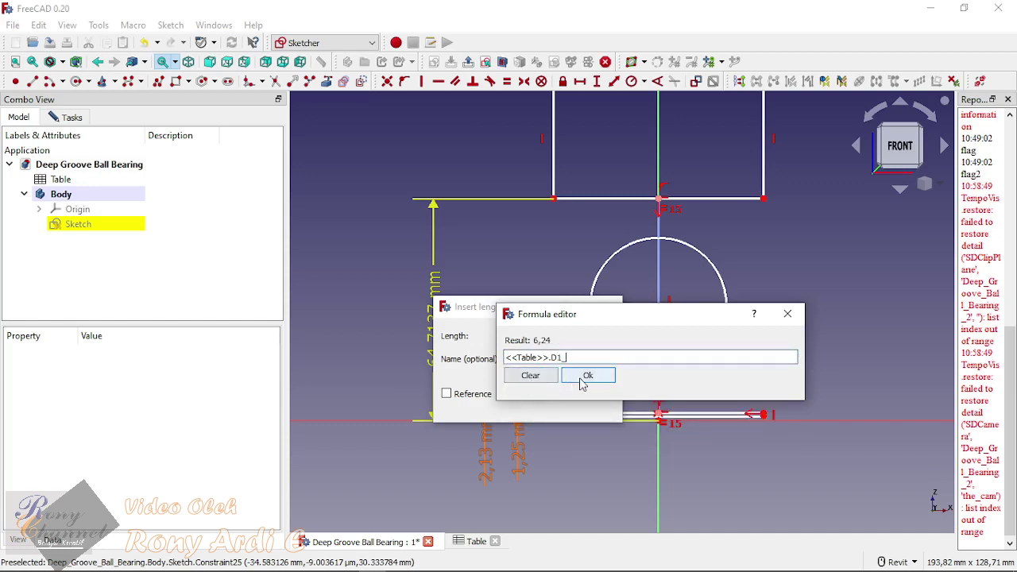
pyautogui.click(586, 376)
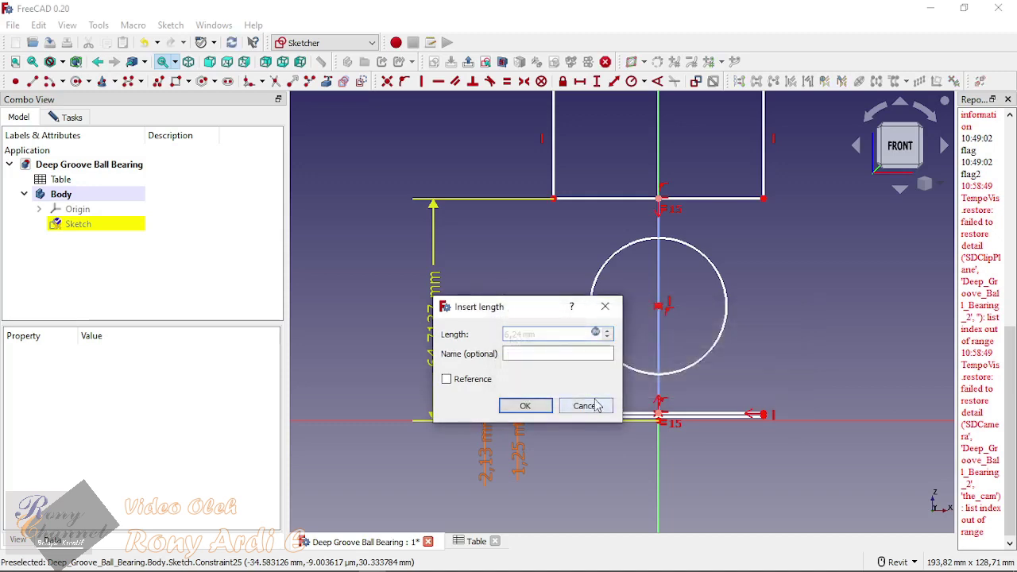
pyautogui.click(610, 335)
pyautogui.click(588, 360)
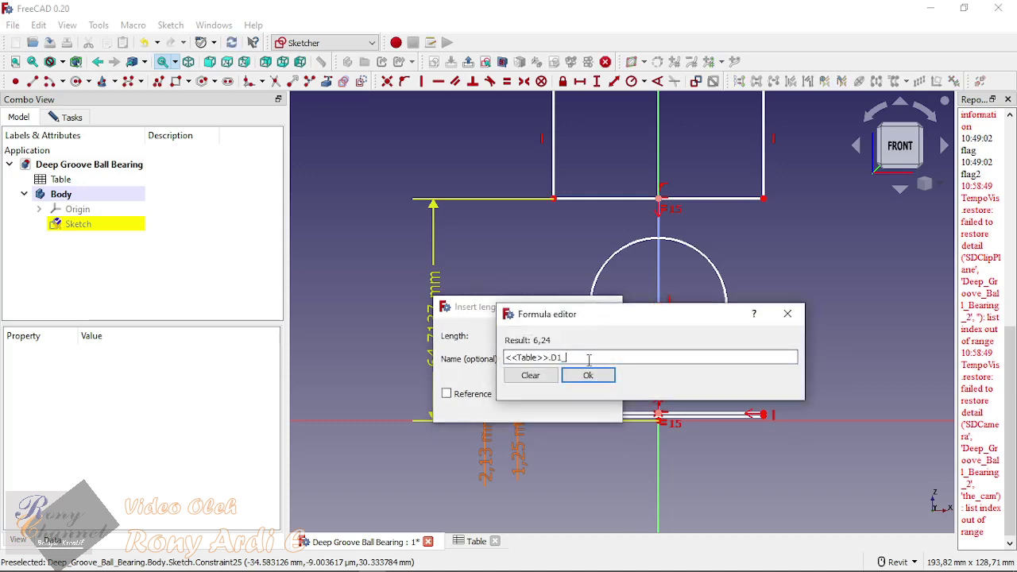
pyautogui.write('/')
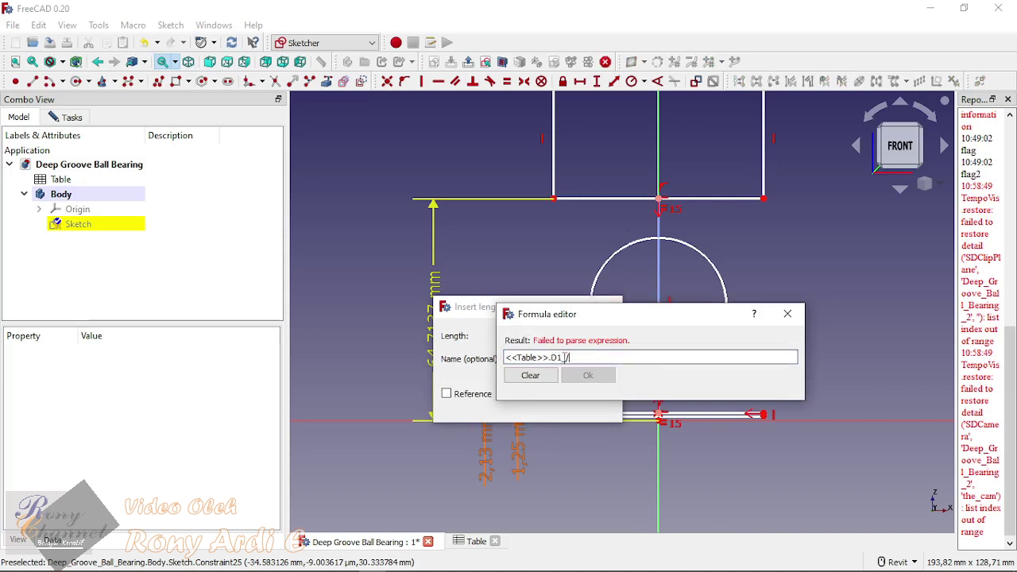
pyautogui.write('2')
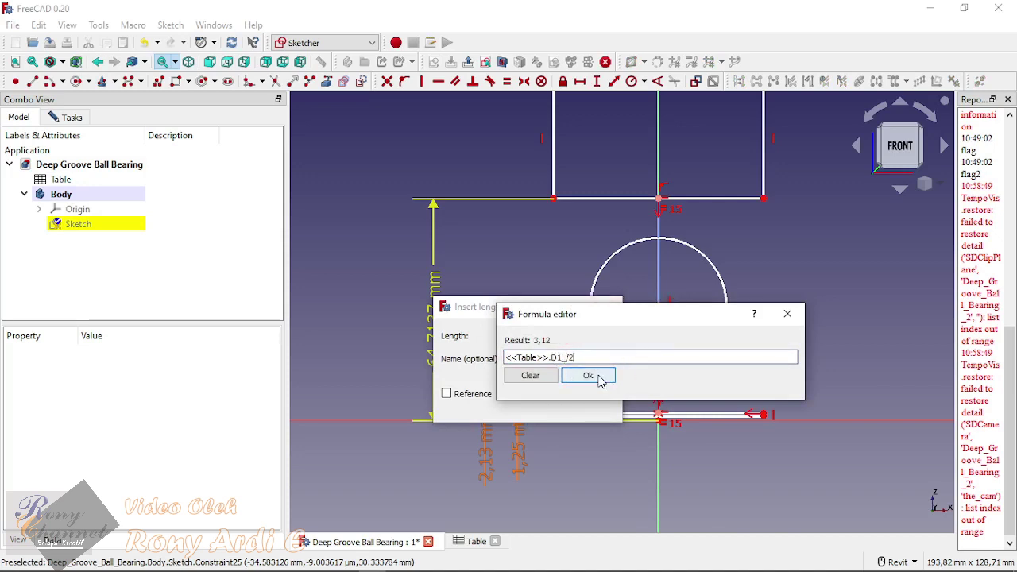
pyautogui.click(588, 375)
pyautogui.click(525, 405)
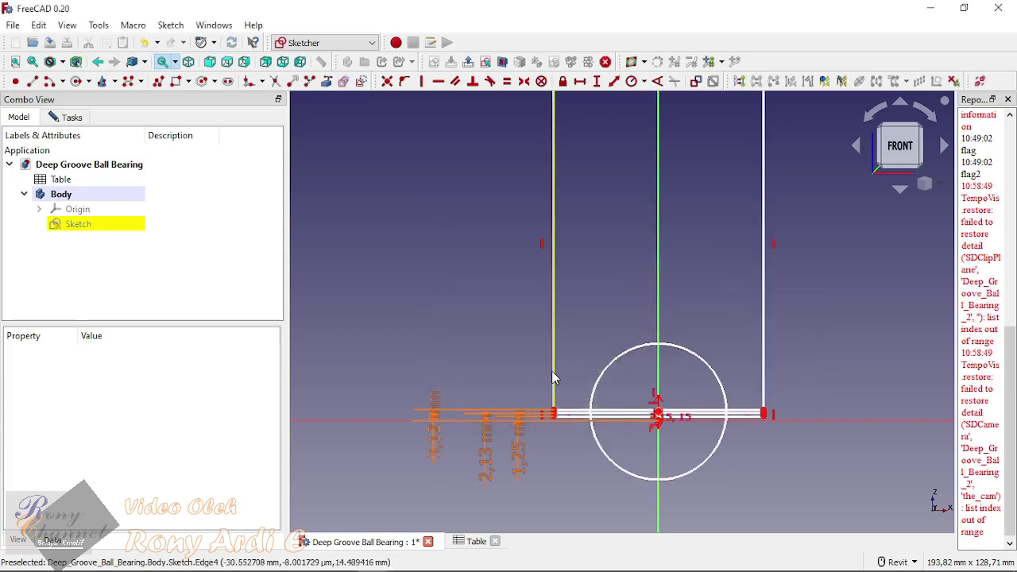
# Step: Add a vertical distance constraint between the upper rectangle's top-left corner and the origin, using the expression <<Table>>.D_
pyautogui.scroll(-2, 553, 378)
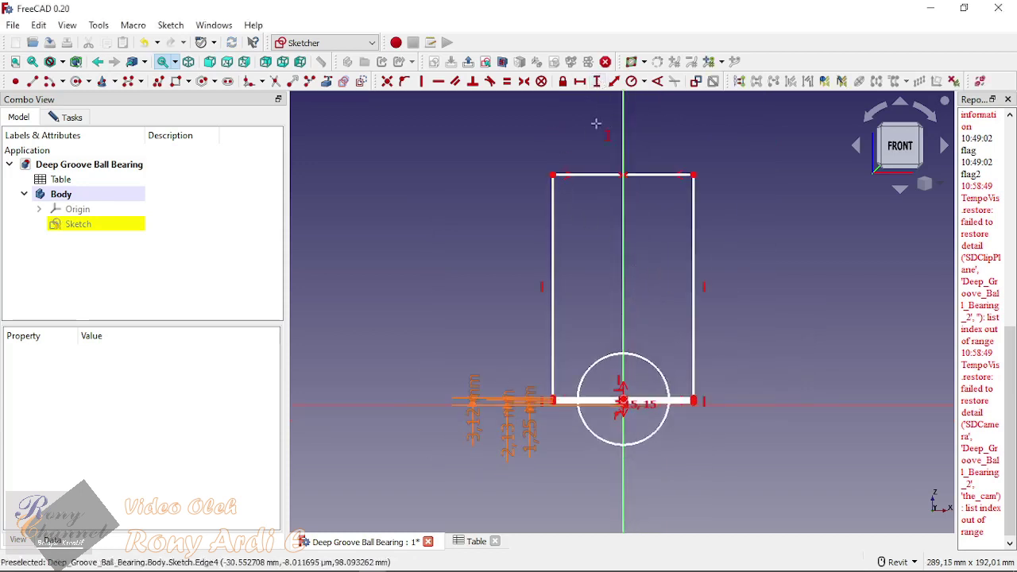
pyautogui.click(554, 175)
pyautogui.scroll(3, 635, 425)
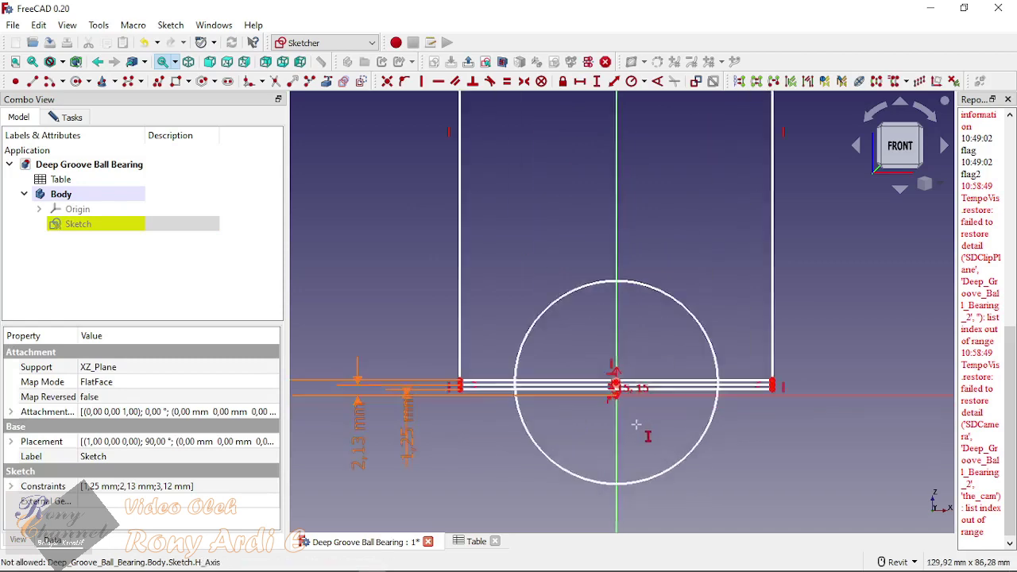
pyautogui.scroll(4, 624, 409)
pyautogui.click(604, 347)
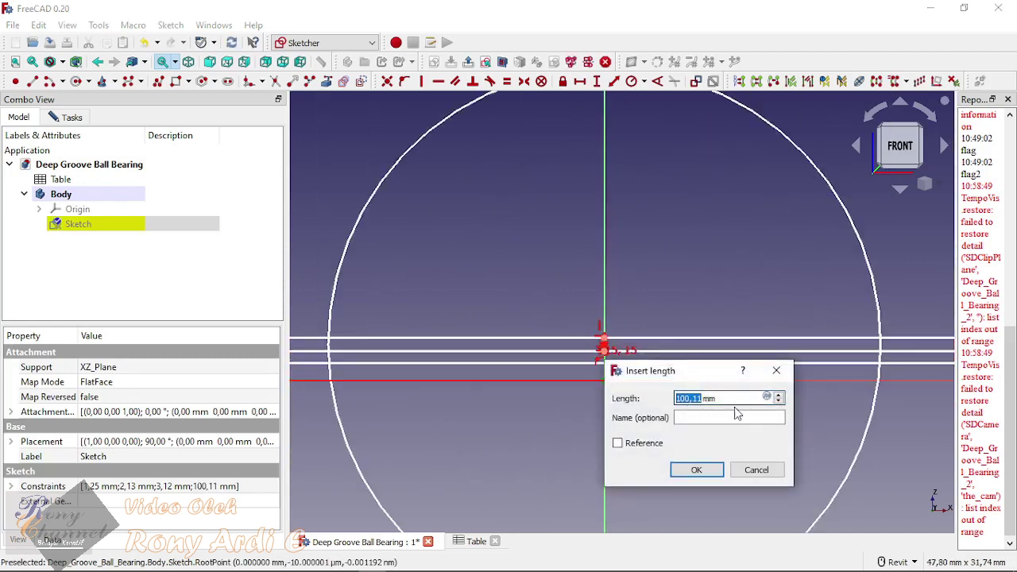
pyautogui.click(767, 396)
pyautogui.write('T')
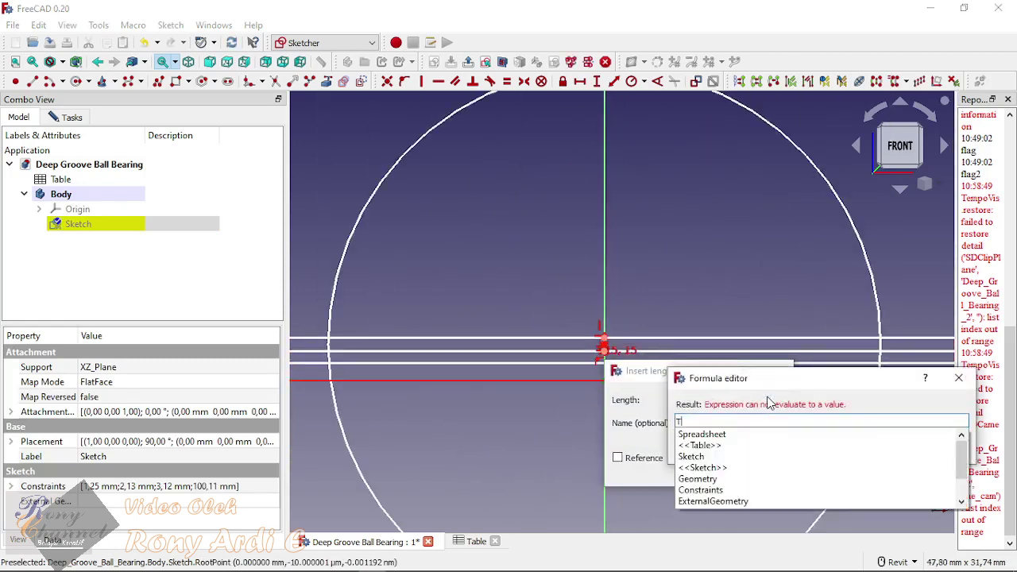
pyautogui.write('a')
pyautogui.click(729, 434)
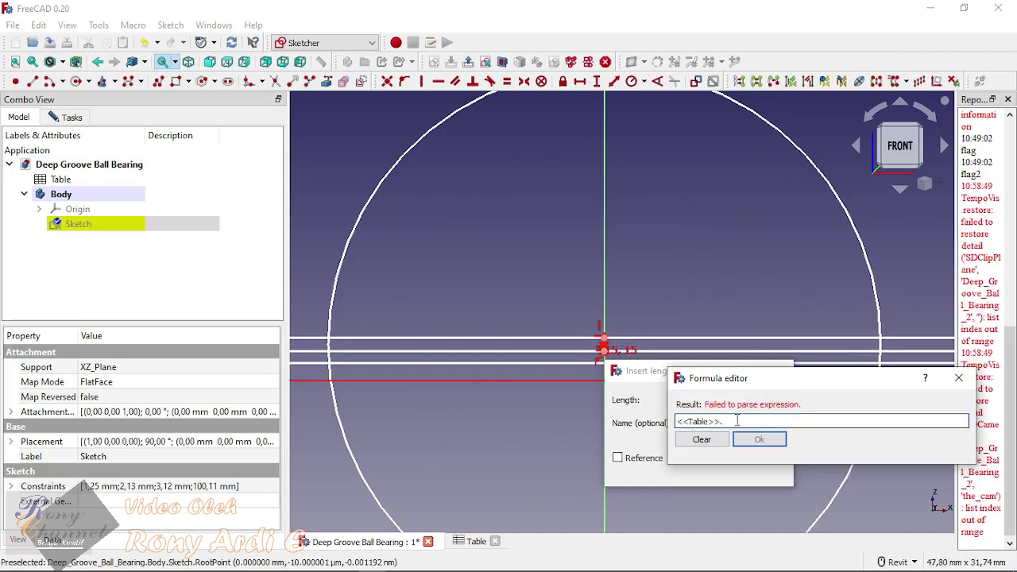
pyautogui.write('D')
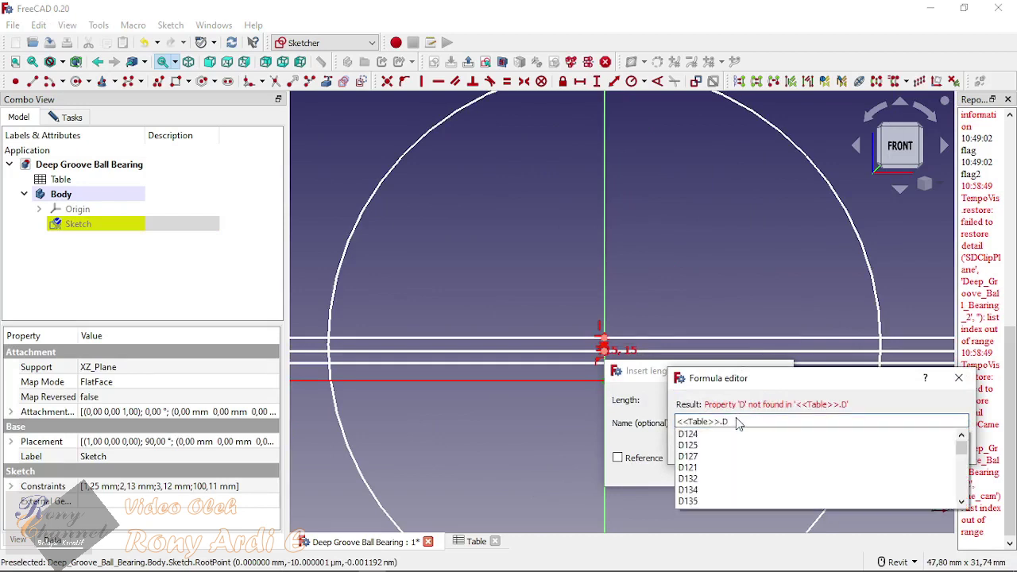
pyautogui.write('_')
pyautogui.click(698, 446)
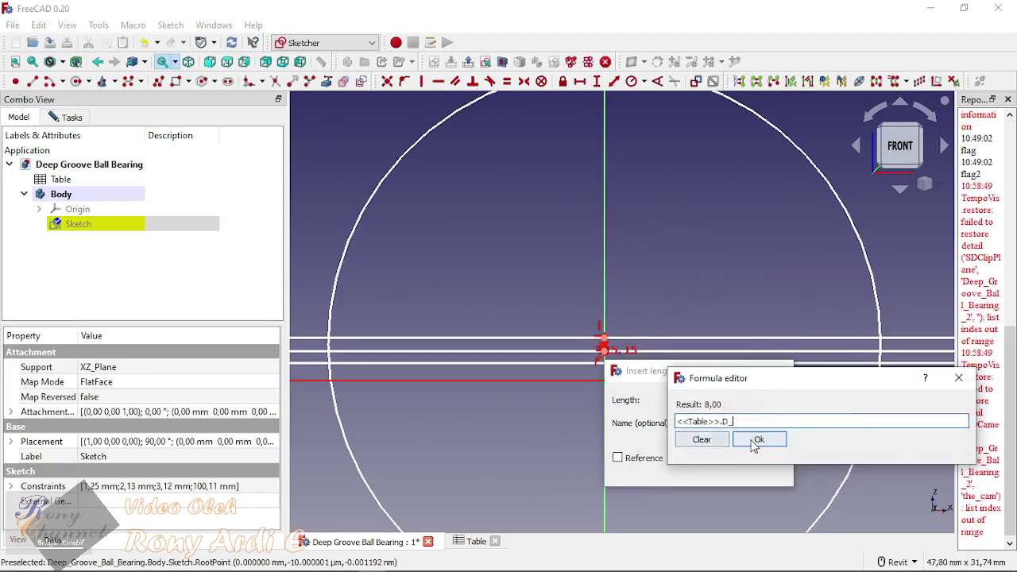
pyautogui.click(760, 442)
pyautogui.click(693, 470)
# Step: Move the vertical dimension labels of the upper rectangle's top and bottom edges to the right of the profile
pyautogui.scroll(-5, 627, 374)
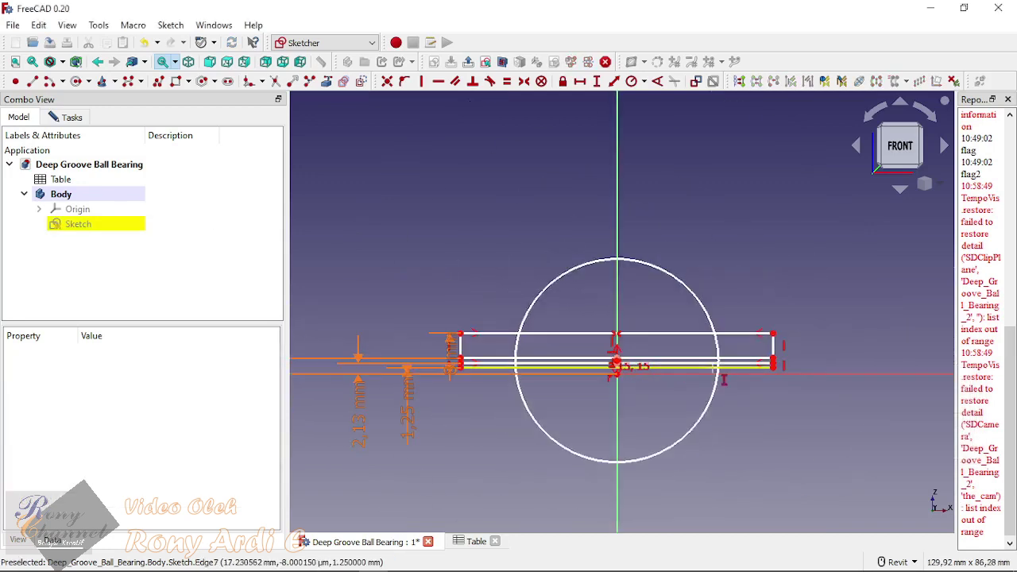
pyautogui.moveTo(449, 340); pyautogui.dragTo(839, 352)
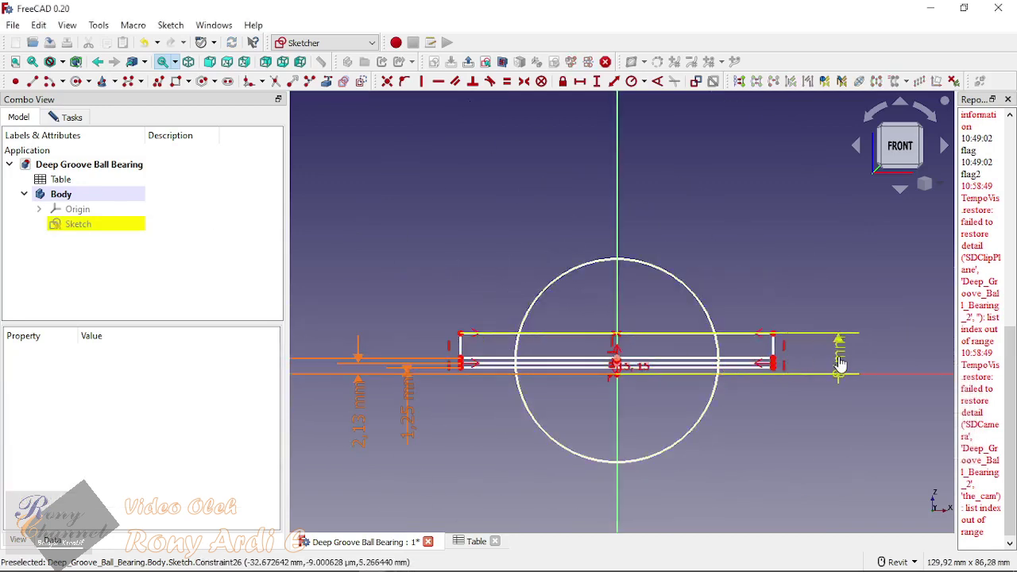
pyautogui.scroll(-2, 512, 347)
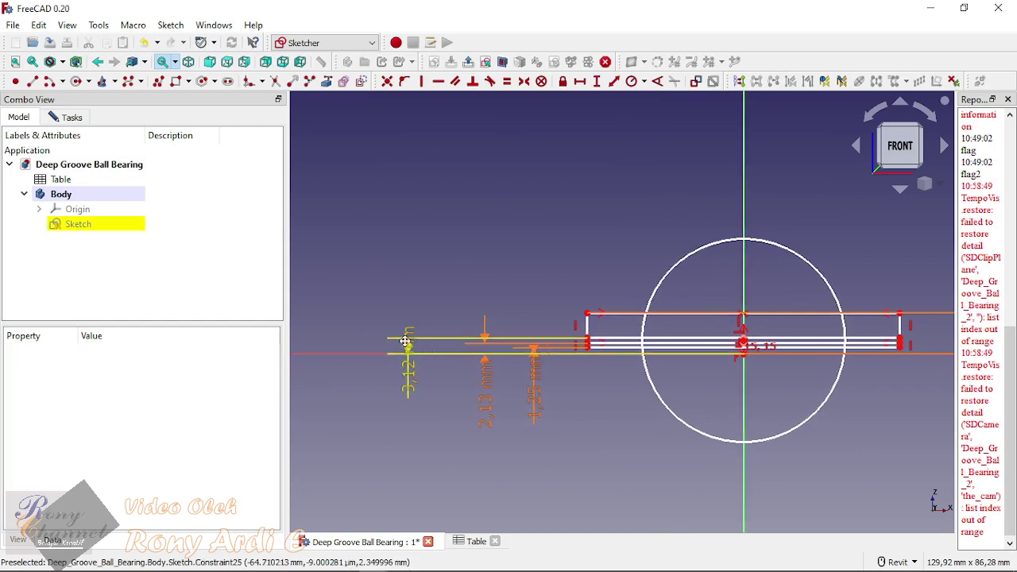
pyautogui.moveTo(469, 344)
pyautogui.mouseDown(button='middle')
pyautogui.moveTo(339, 297)
pyautogui.moveTo(320, 304)
pyautogui.moveTo(312, 322)
pyautogui.mouseUp(button='middle')
pyautogui.moveTo(312, 322)
pyautogui.mouseDown()
pyautogui.moveTo(311, 348)
pyautogui.moveTo(741, 357)
pyautogui.mouseUp()
# Step: Change the vertical distance expression of the upper rectangle's top edge to <<Table>>.D_/2
pyautogui.scroll(4, 791, 299)
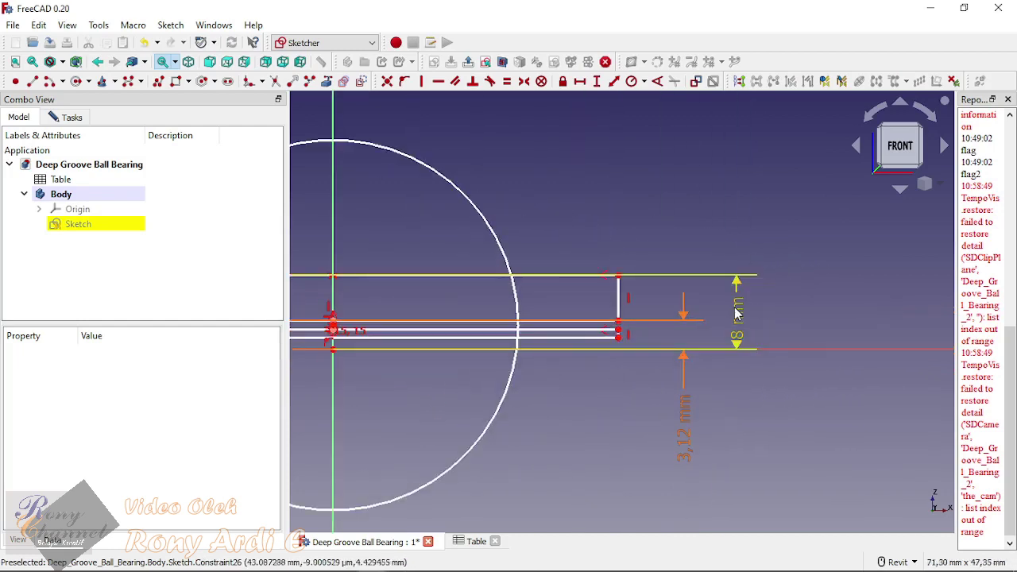
pyautogui.doubleClick(742, 316)
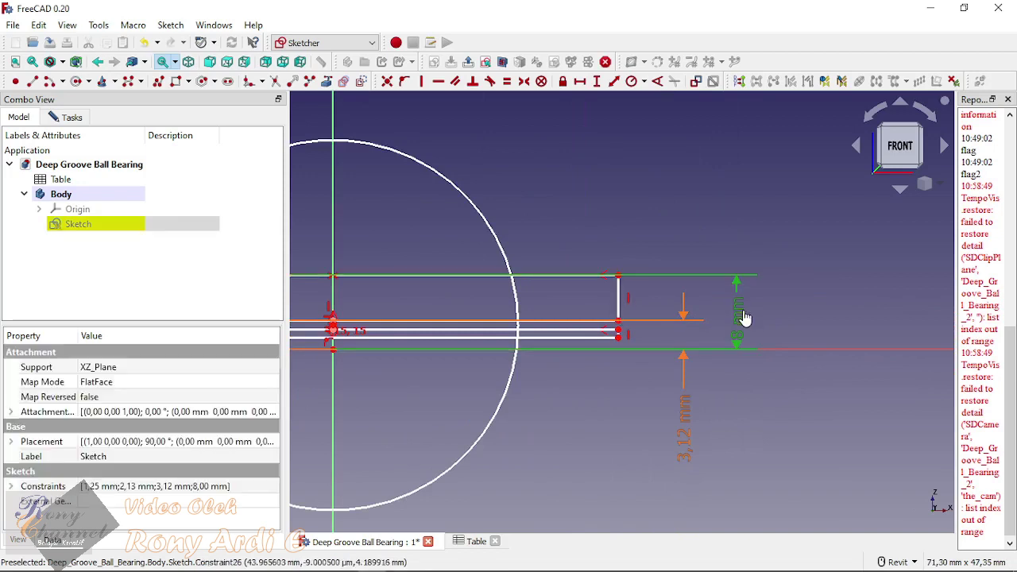
pyautogui.click(906, 325)
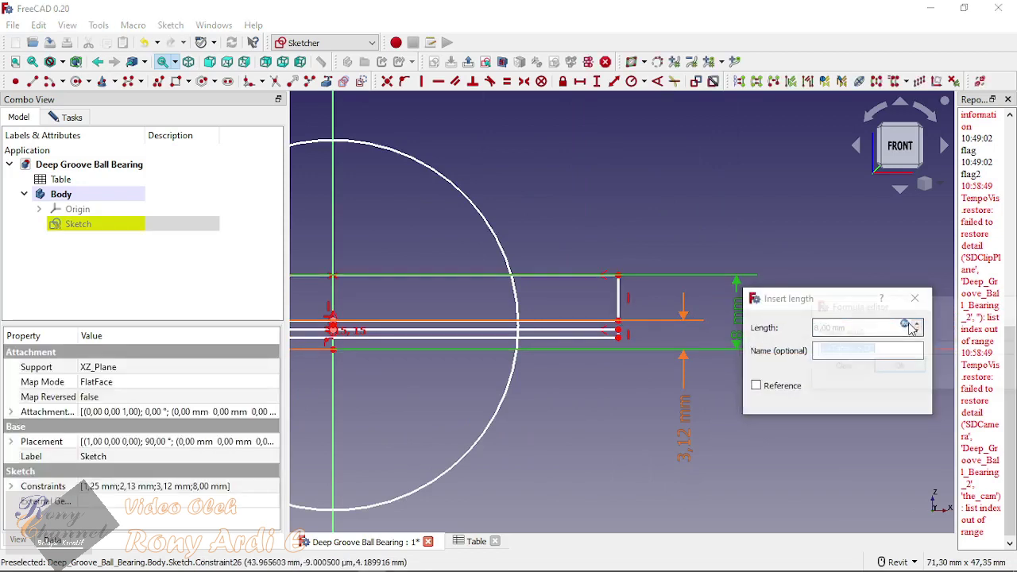
pyautogui.click(879, 350)
pyautogui.write('/2')
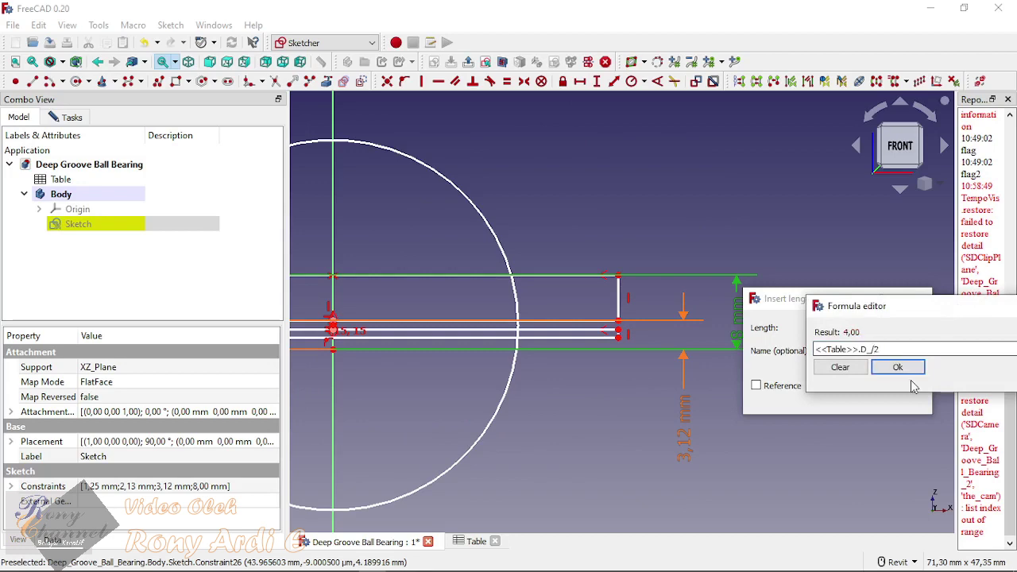
pyautogui.click(901, 369)
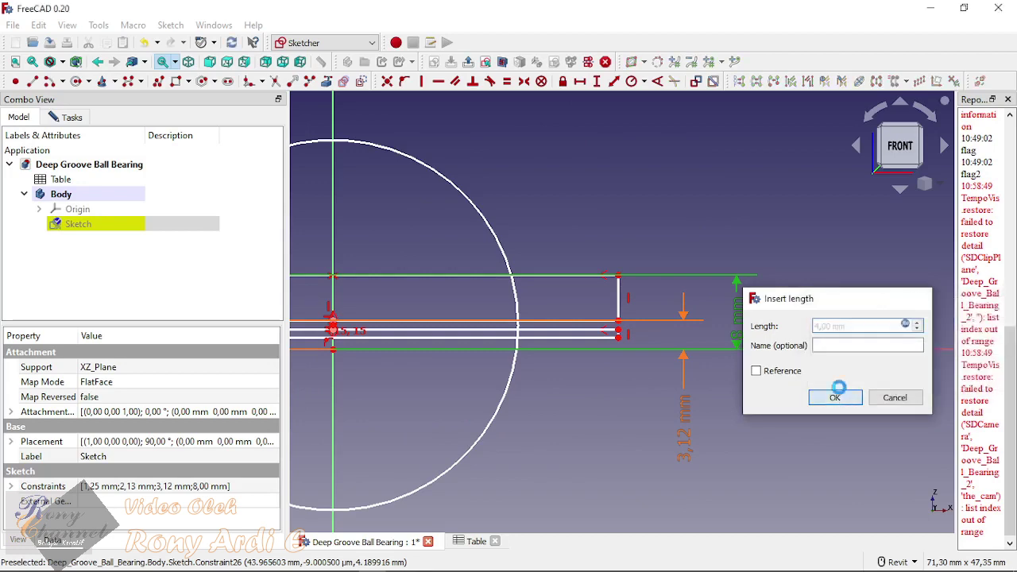
pyautogui.click(835, 394)
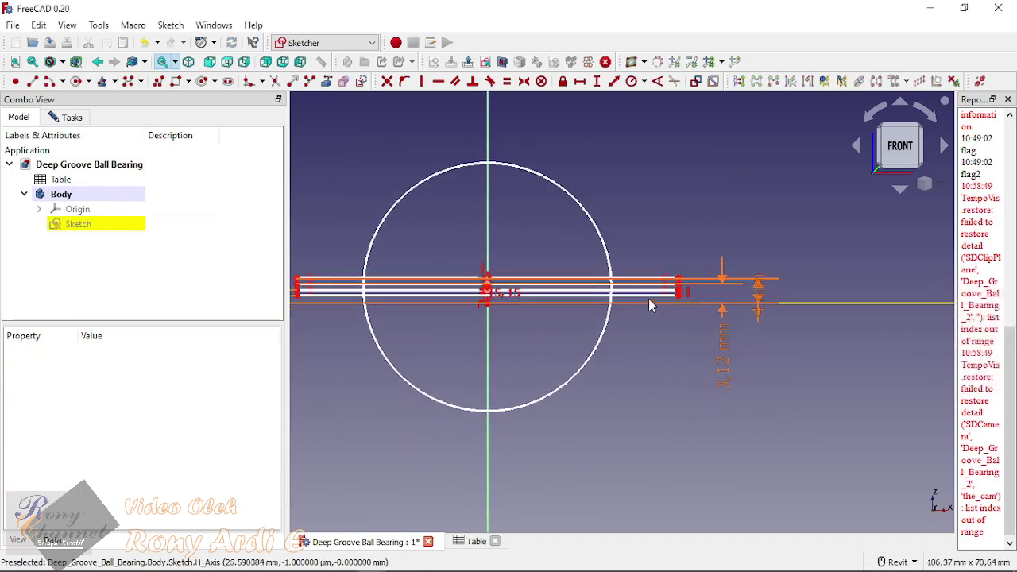
# Step: Shrink the ball circle about its center to roughly one fifth of the rectangles' width
pyautogui.scroll(3, 646, 300)
pyautogui.moveTo(588, 251); pyautogui.dragTo(413, 237)
pyautogui.scroll(-3, 690, 294)
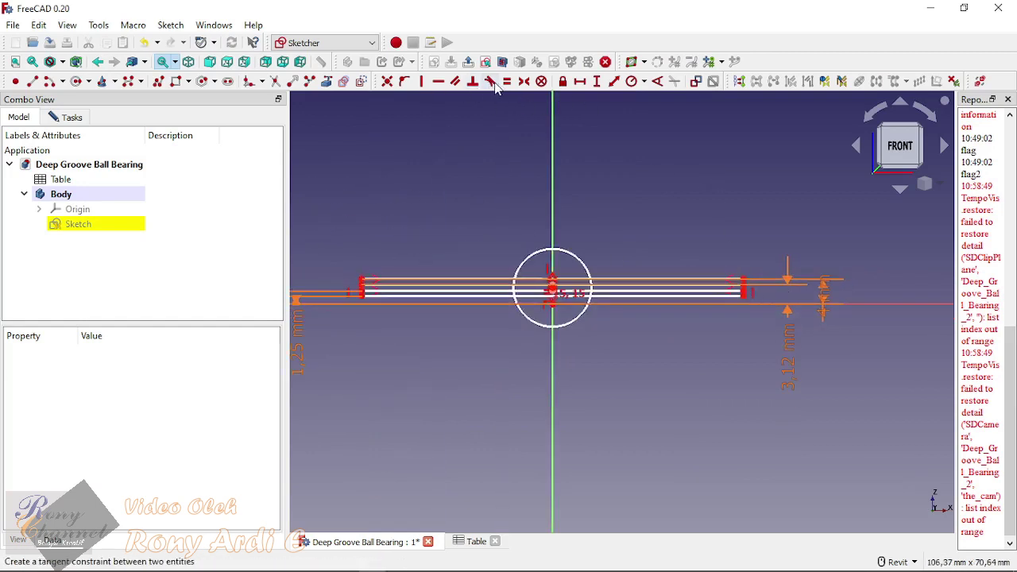
# Step: Add a horizontal distance constraint to the upper rectangle's top edge with the expression <<Table>>.B_
pyautogui.click(580, 83)
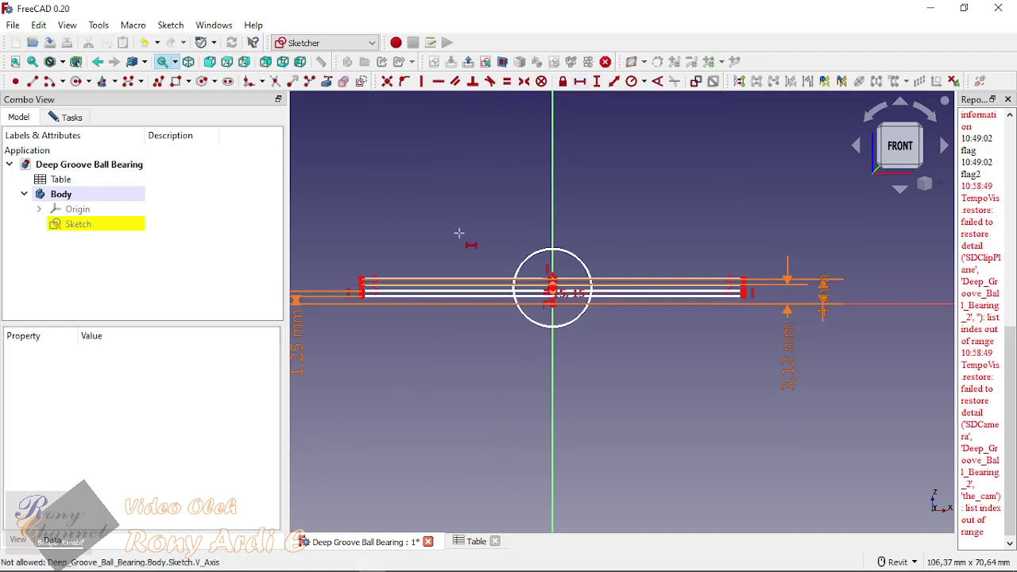
pyautogui.click(460, 278)
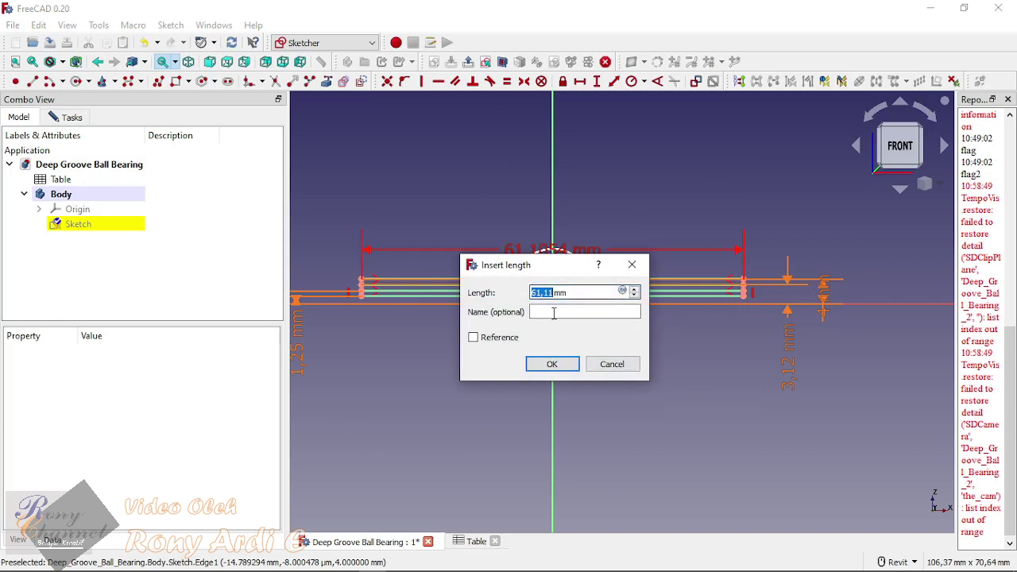
pyautogui.click(623, 292)
pyautogui.write('Ta')
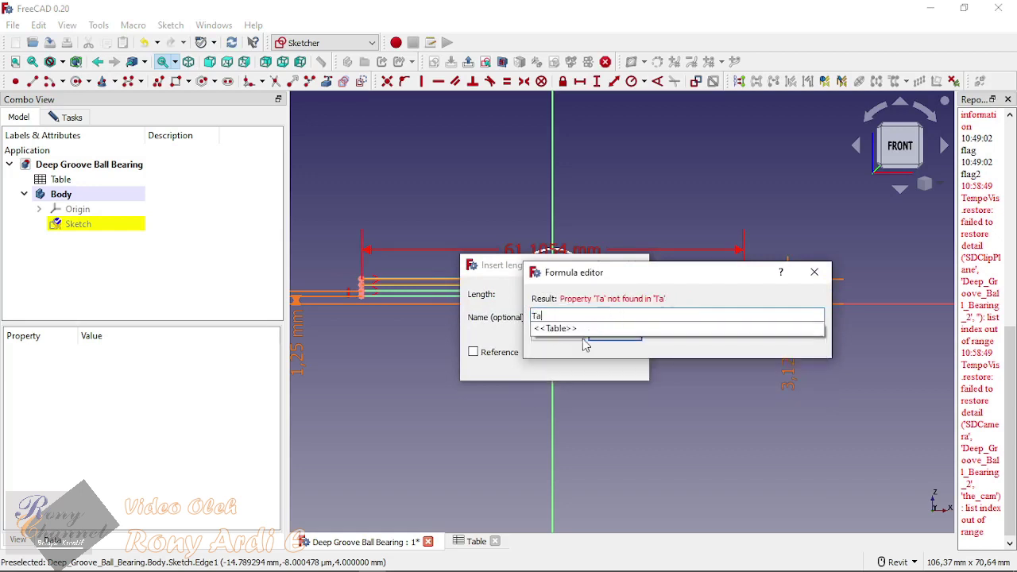
pyautogui.click(587, 329)
pyautogui.write('.')
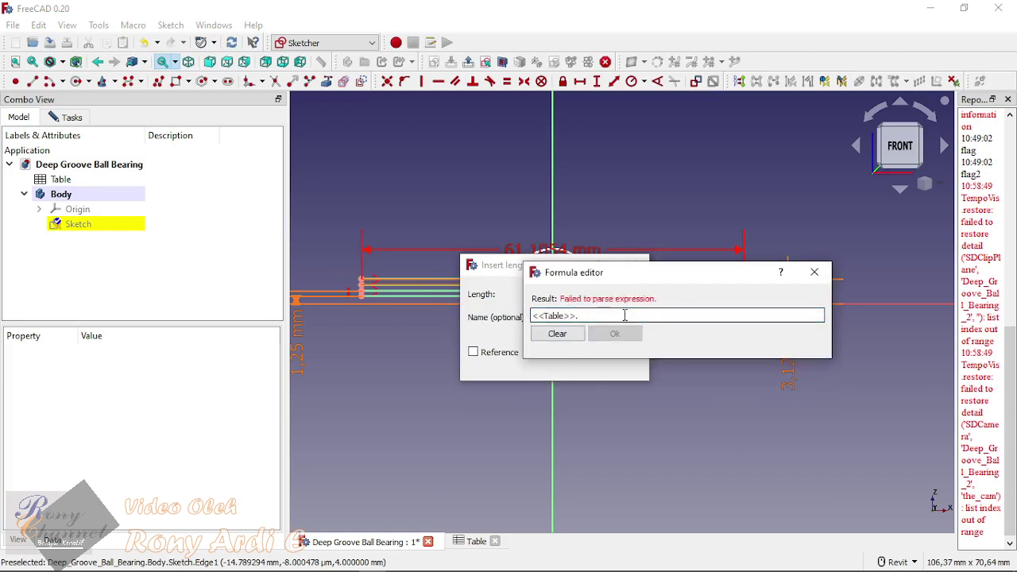
pyautogui.write('B_')
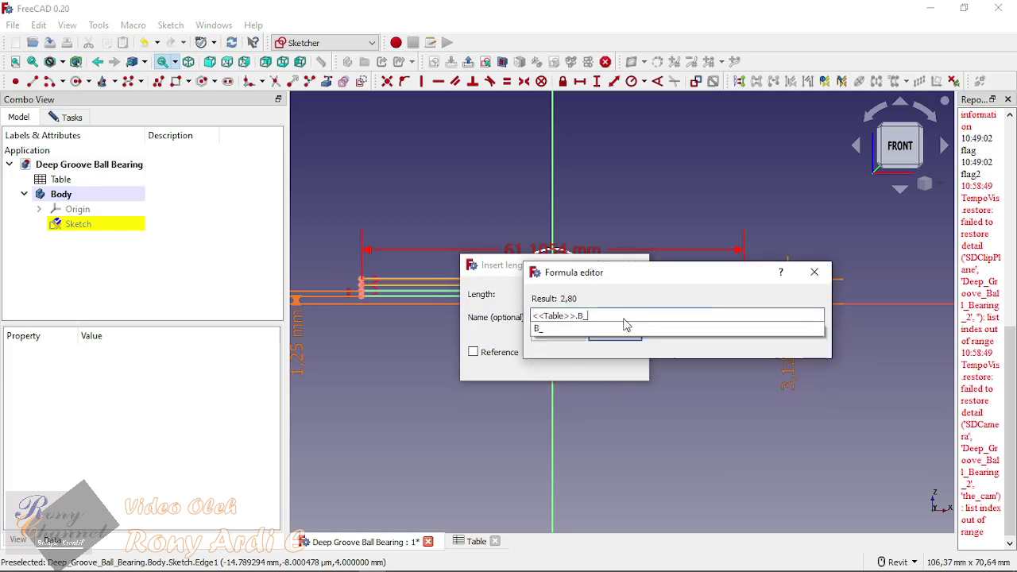
# Step: Bind the upper rectangle's horizontal length to <<Table>>.B_ and check the bearing values in the Table spreadsheet
pyautogui.click(616, 335)
pyautogui.click(566, 365)
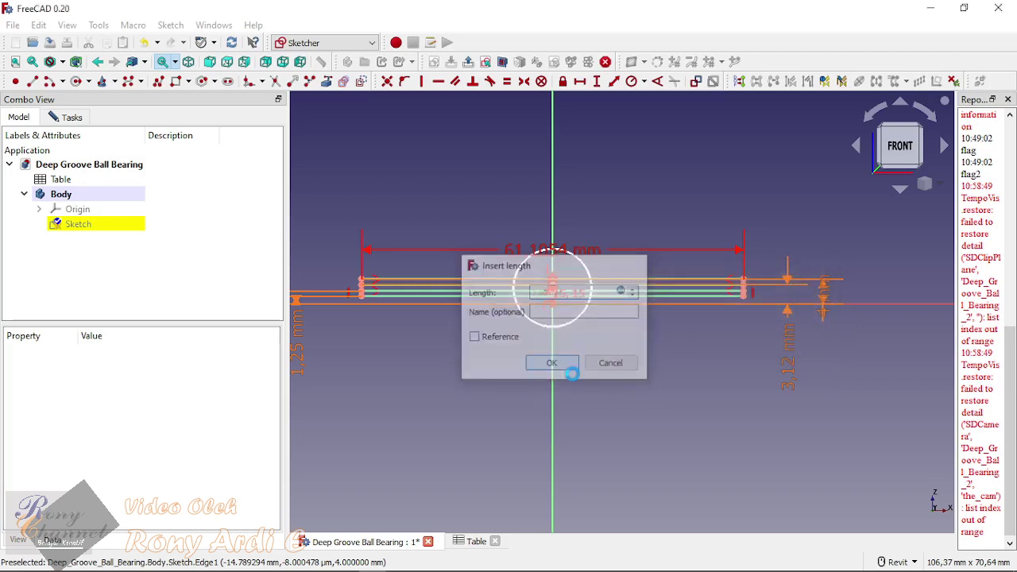
pyautogui.click(474, 541)
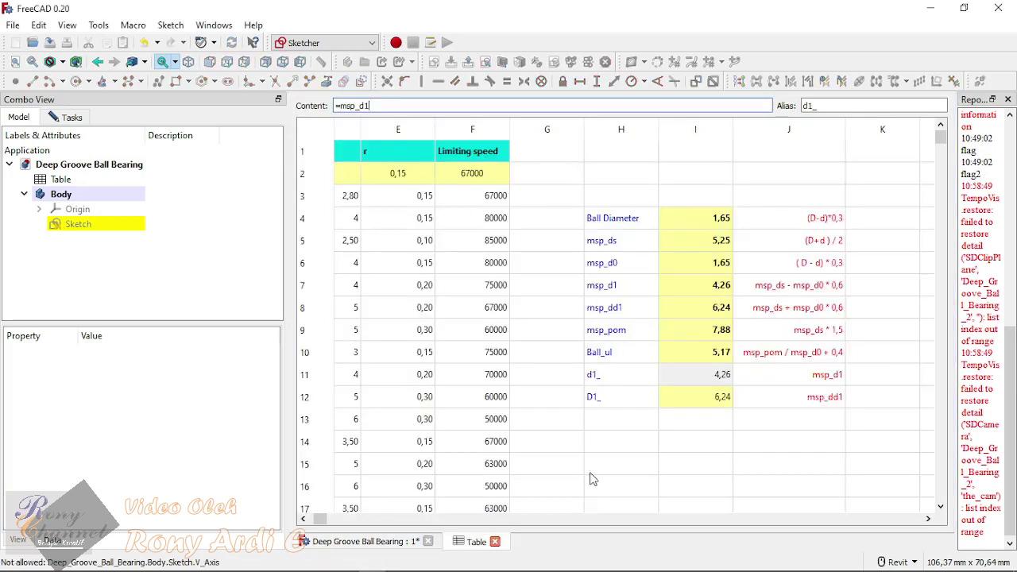
pyautogui.moveTo(320, 519); pyautogui.dragTo(311, 519)
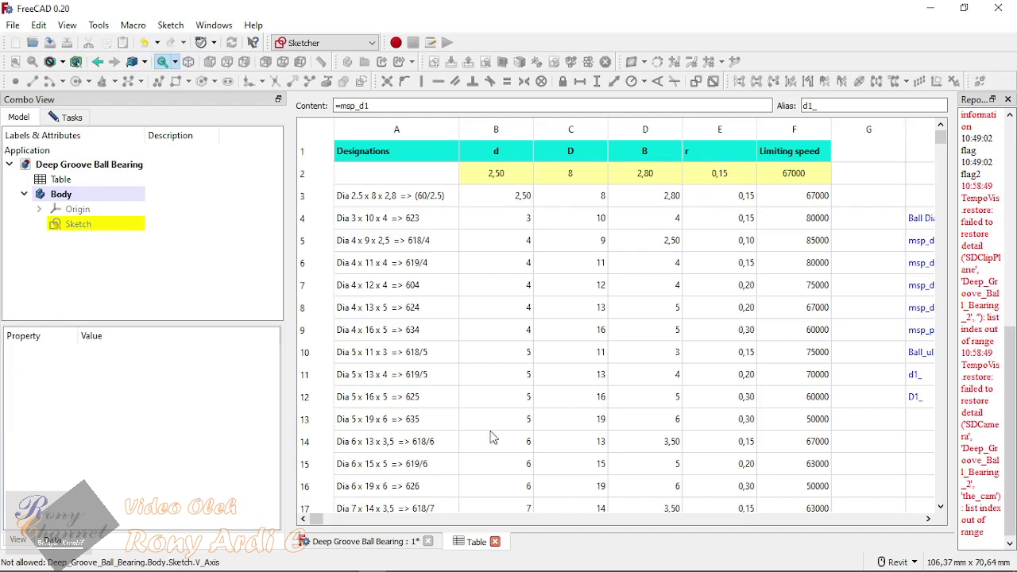
pyautogui.click(379, 543)
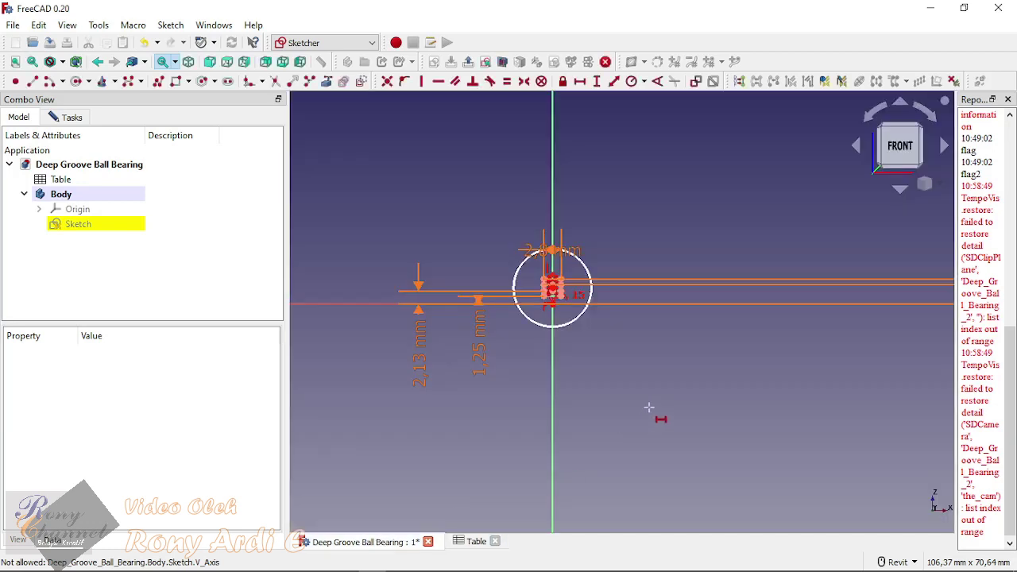
# Step: Shrink the circle between the two rectangles to a diameter of about 2 mm
pyautogui.scroll(5, 565, 286)
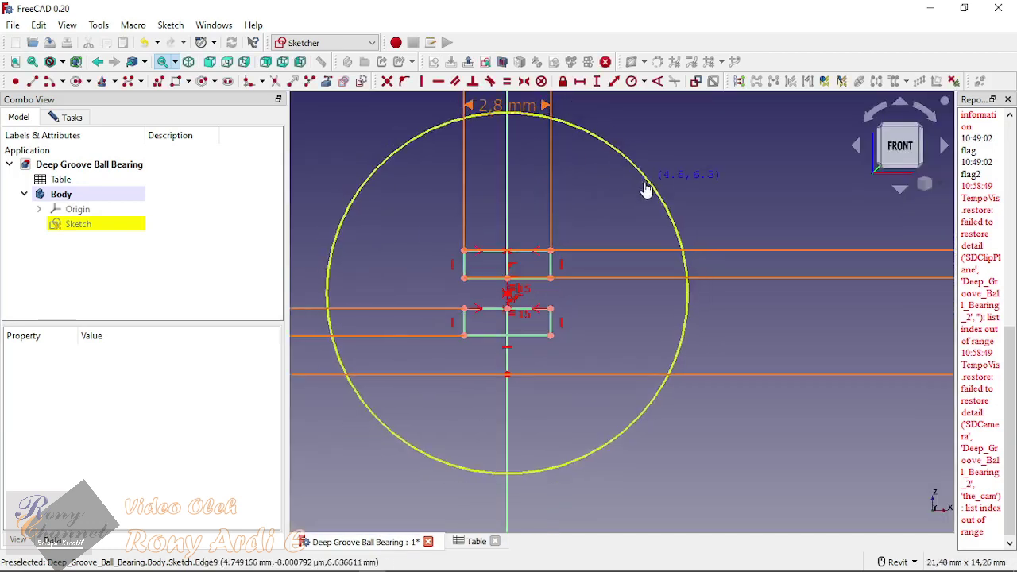
pyautogui.scroll(-5, 509, 300)
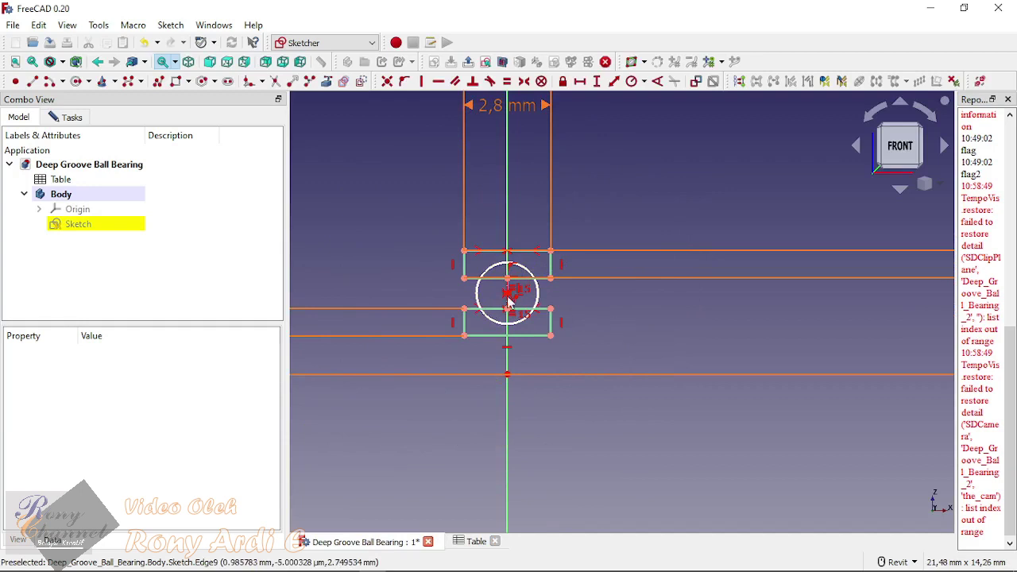
pyautogui.scroll(3, 509, 300)
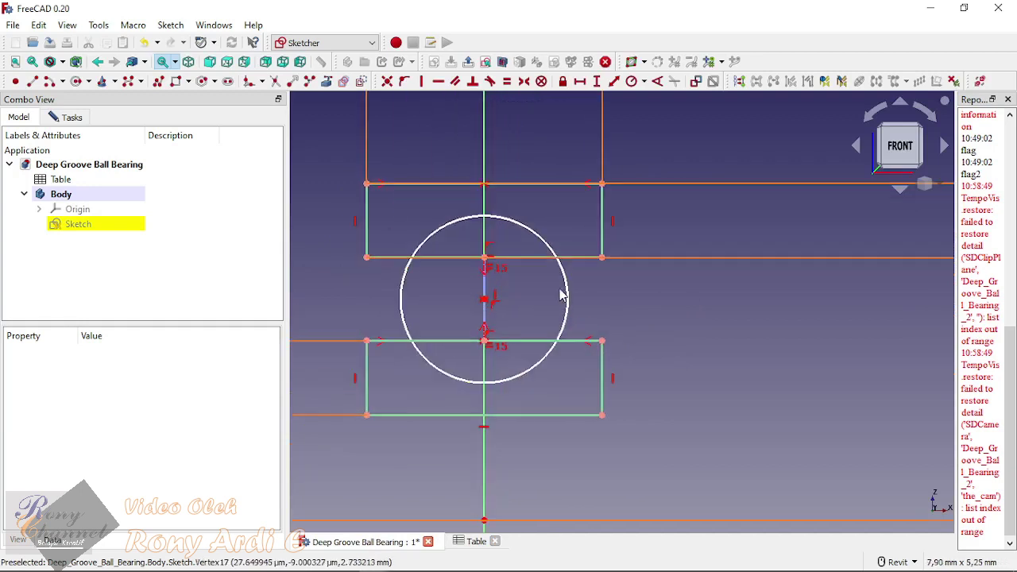
# Step: Add a diameter constraint to the circle between the rectangles, driven by the formula <<Table>>.Ball_Dia
pyautogui.click(642, 81)
pyautogui.click(655, 114)
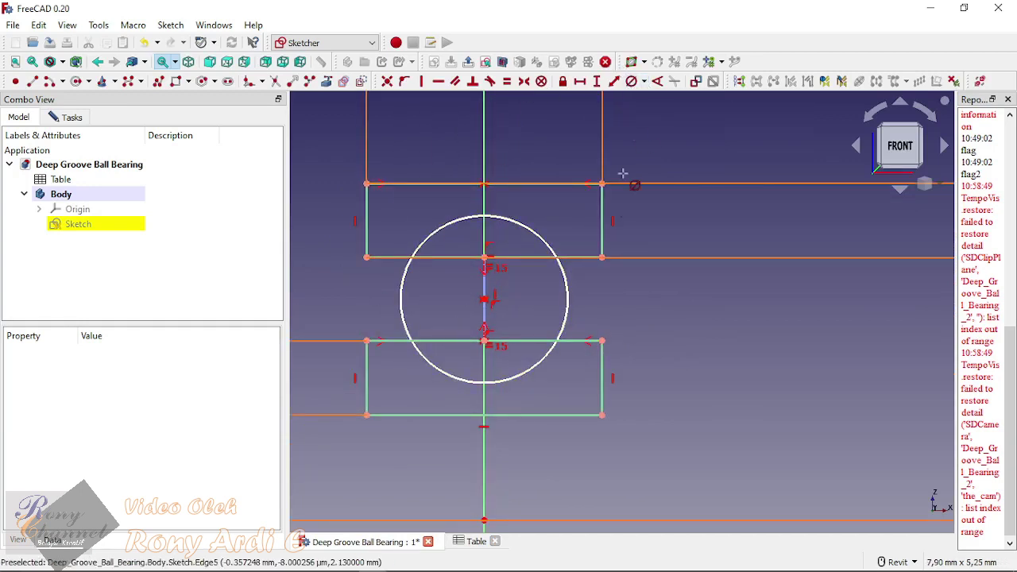
pyautogui.click(556, 253)
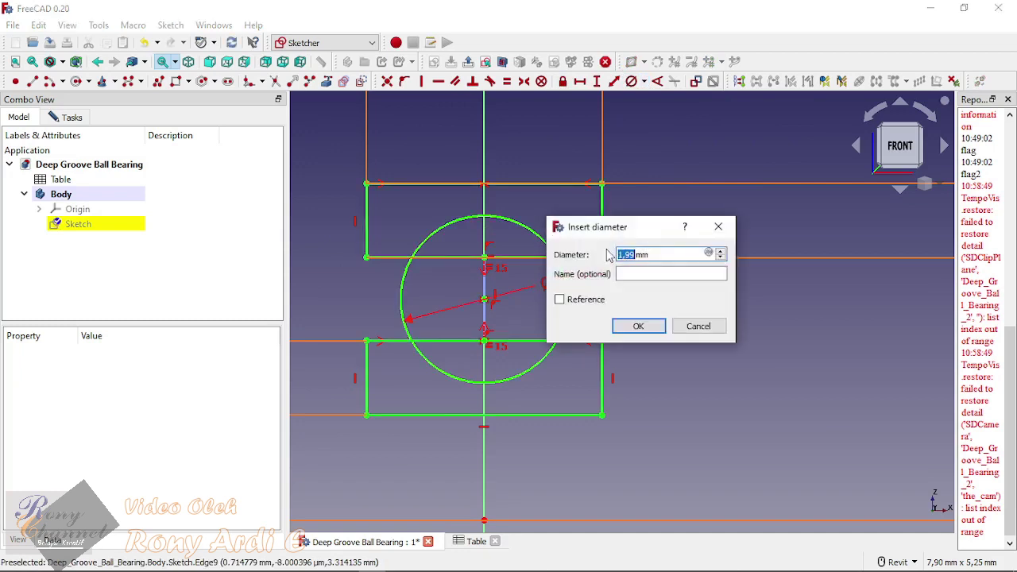
pyautogui.click(707, 253)
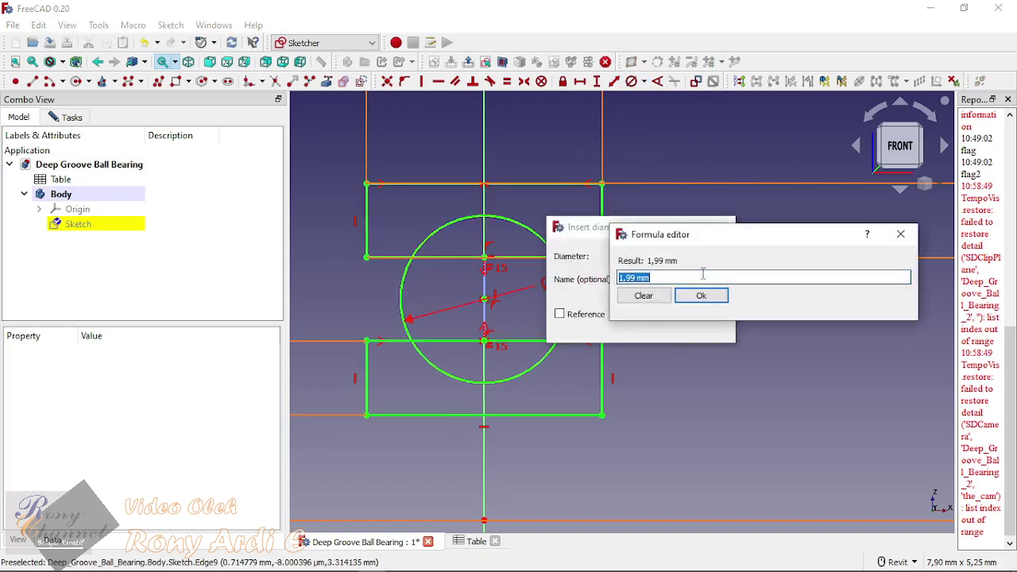
pyautogui.write('Ta')
pyautogui.click(675, 291)
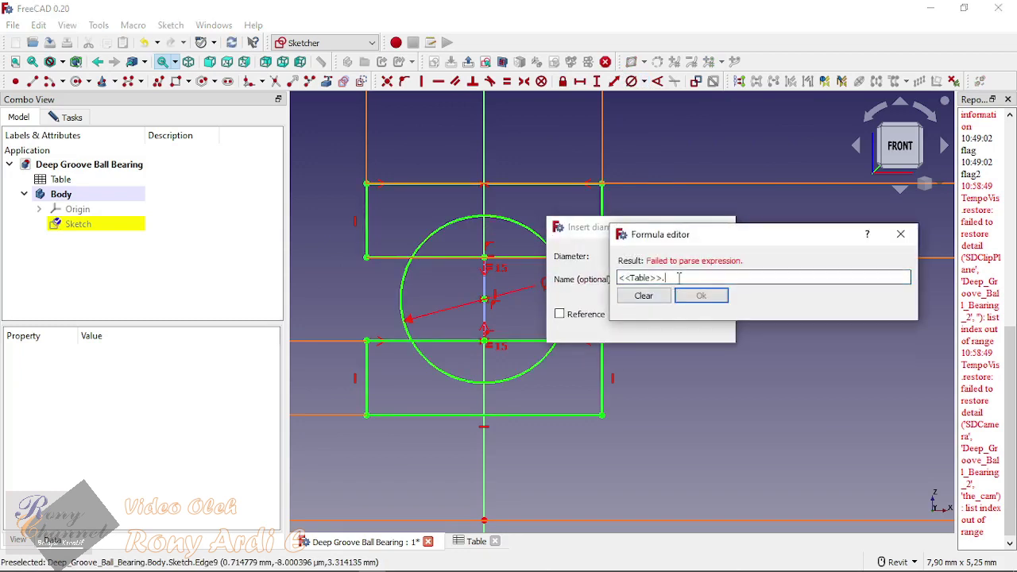
pyautogui.write('B')
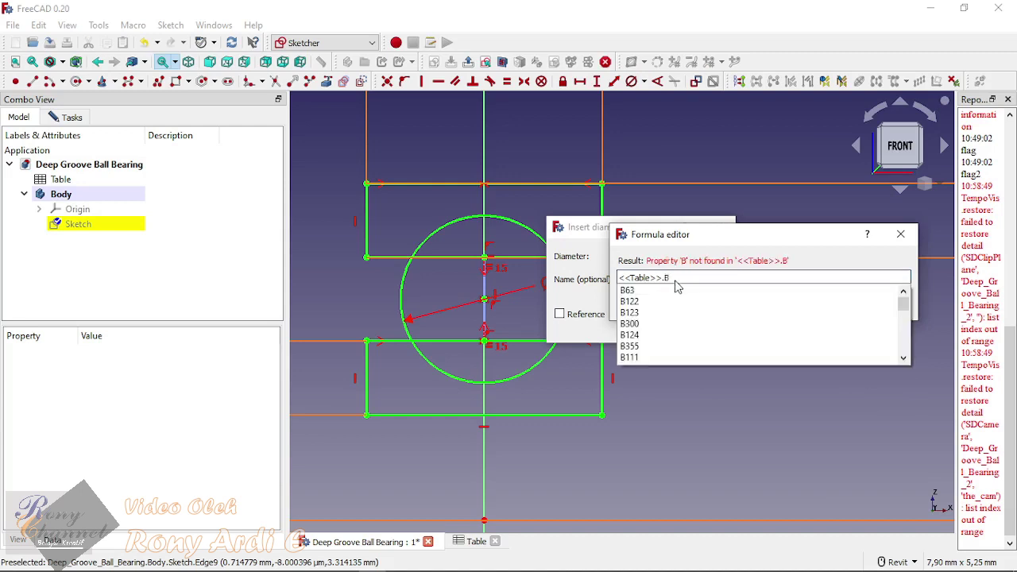
pyautogui.write('a')
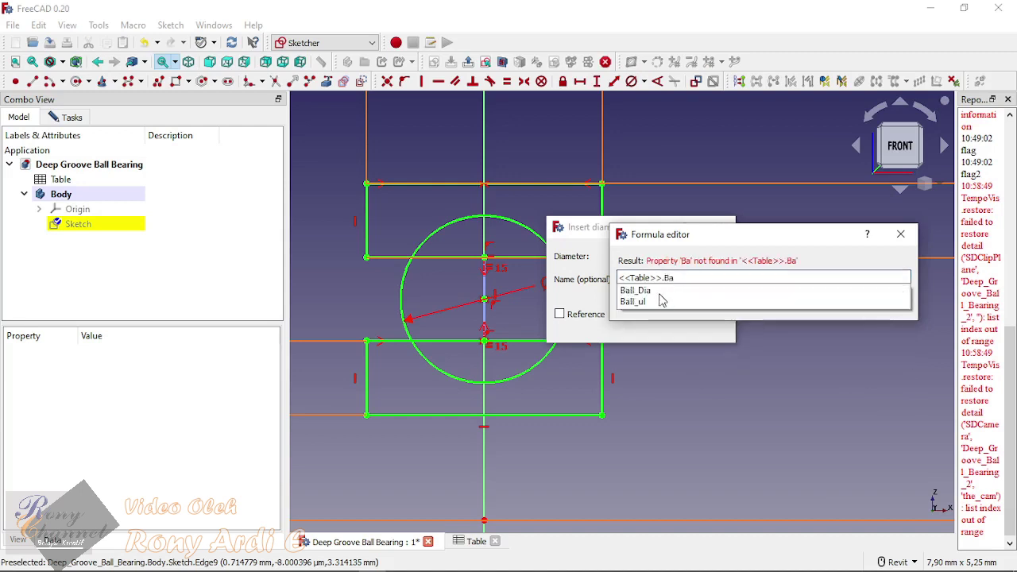
pyautogui.click(639, 290)
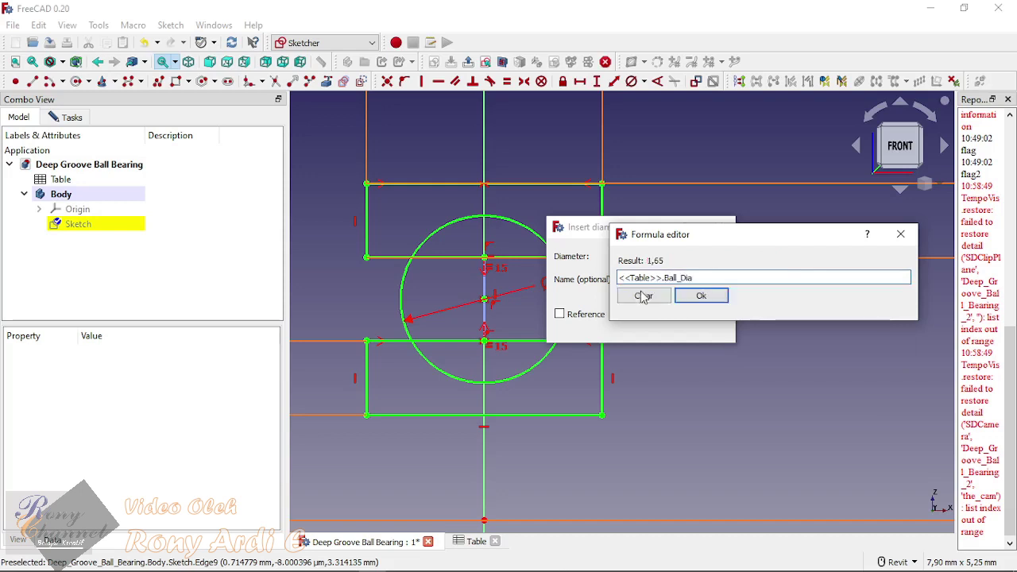
pyautogui.click(705, 295)
pyautogui.click(639, 326)
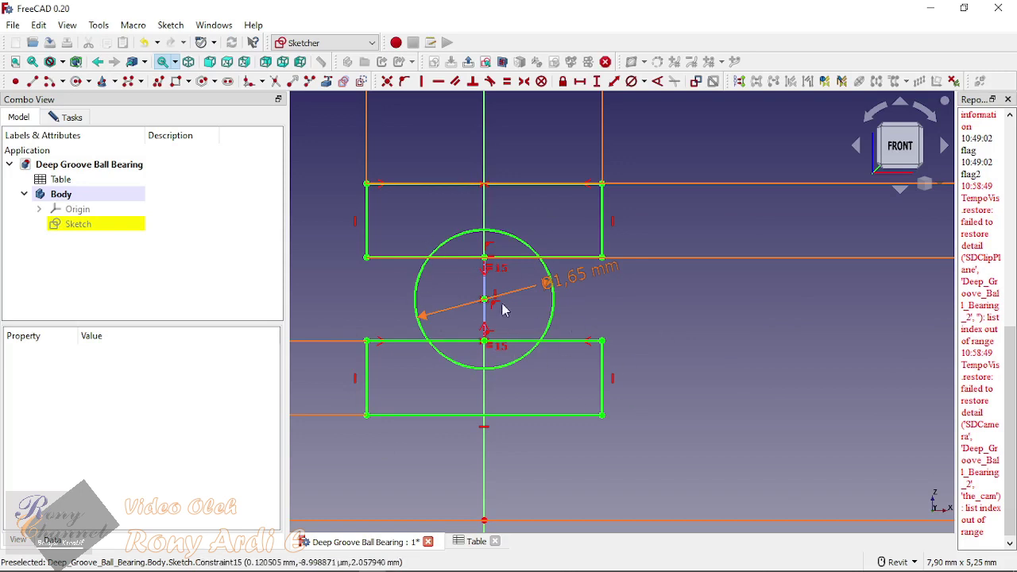
# Step: Close the sketch and save the Deep Groove Ball Bearing document
pyautogui.click(91, 277)
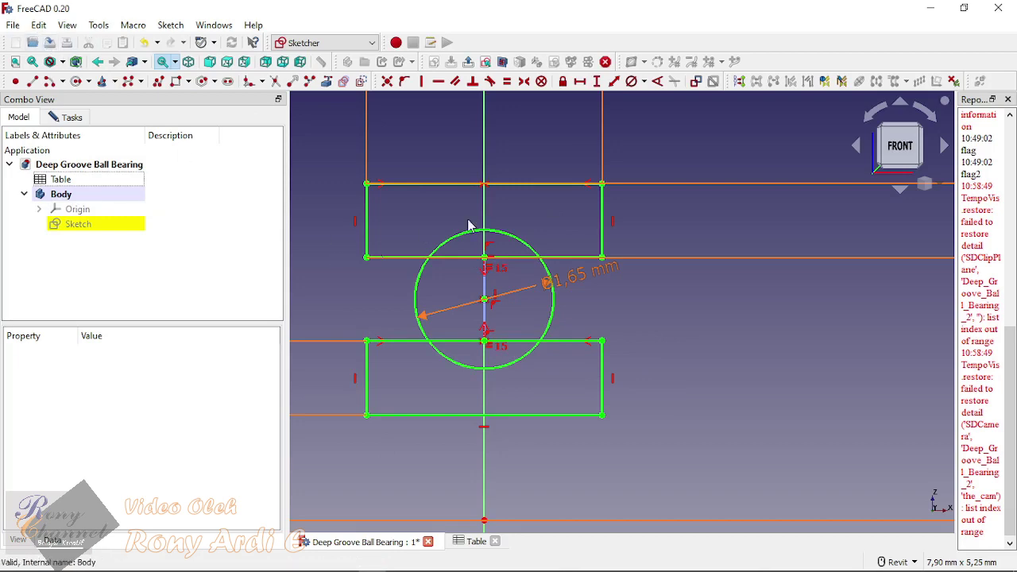
pyautogui.click(70, 121)
pyautogui.click(135, 149)
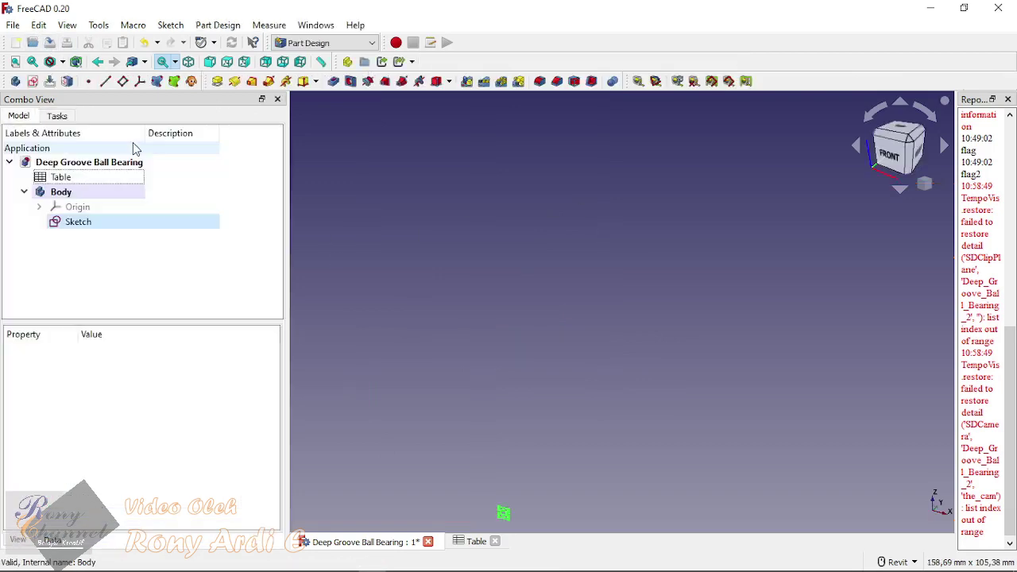
pyautogui.click(14, 26)
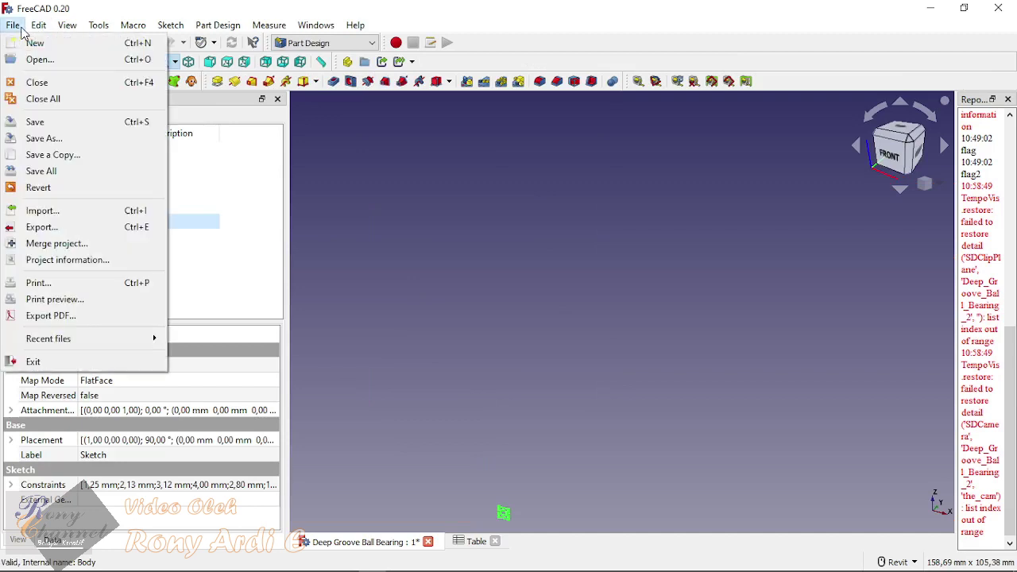
pyautogui.click(55, 122)
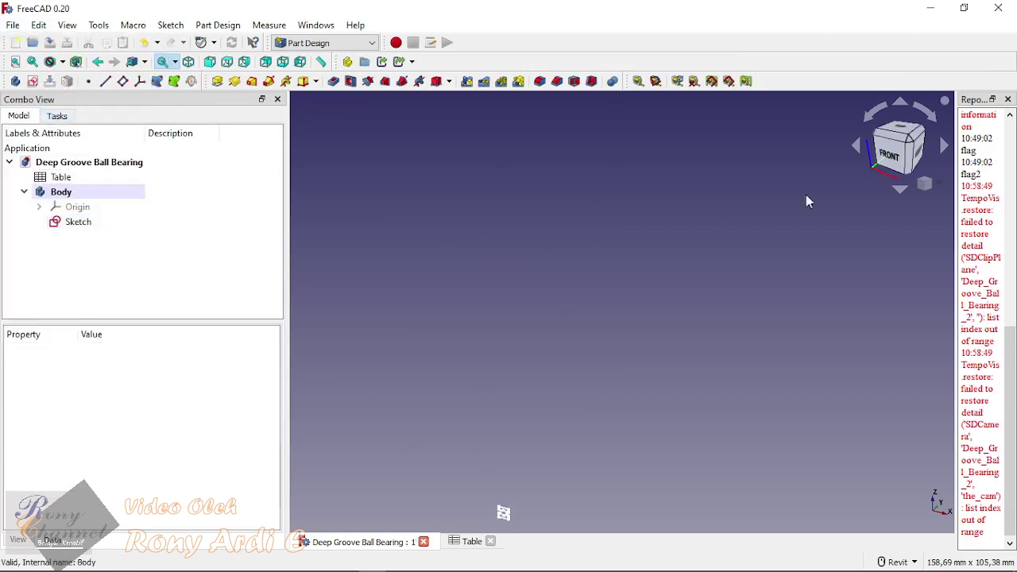
# Step: Reopen the sketch, convert the circle and the lower rectangle to construction geometry, and close the sketch
pyautogui.click(889, 155)
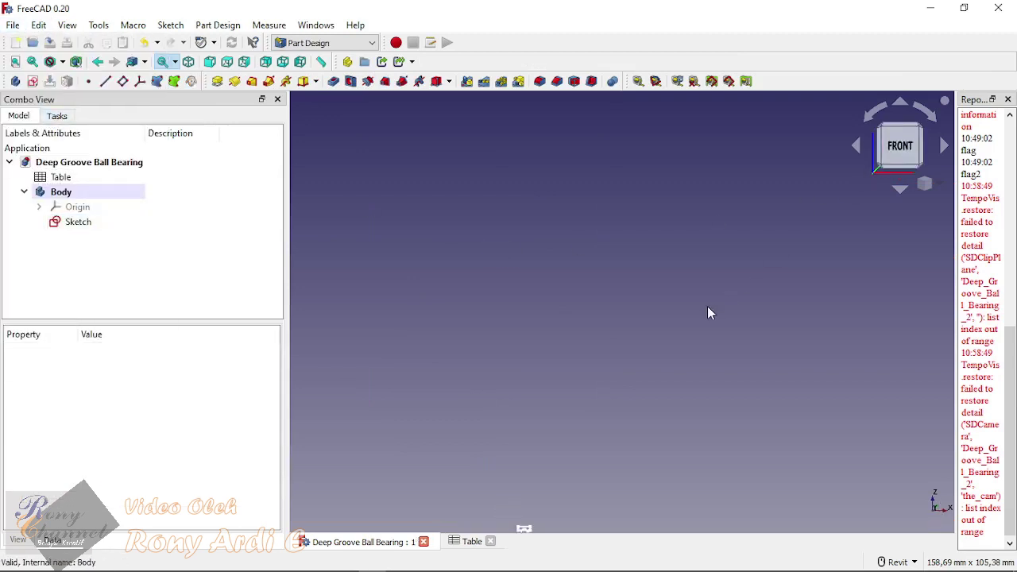
pyautogui.press('0')
pyautogui.click(869, 163)
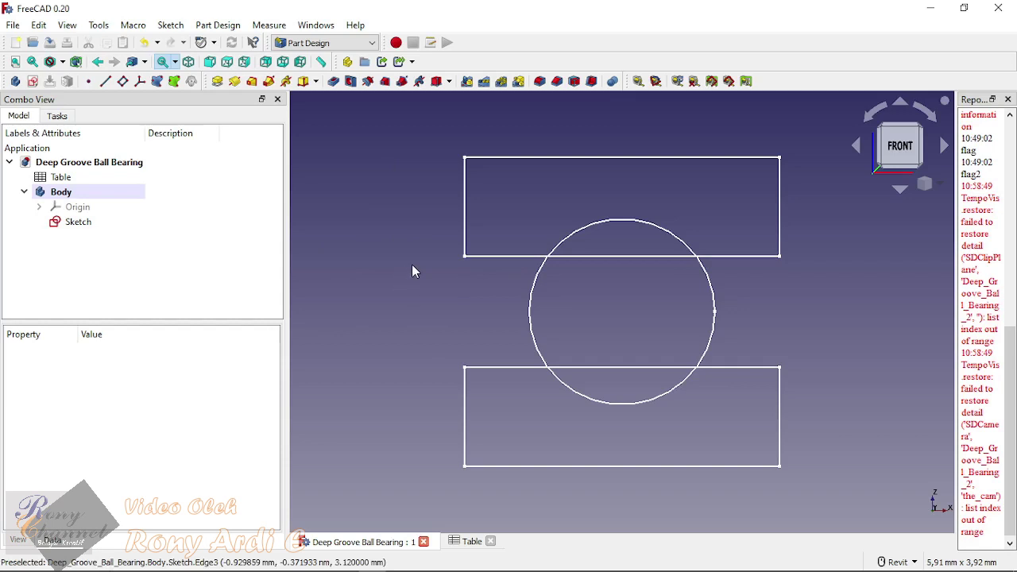
pyautogui.scroll(-3, 412, 264)
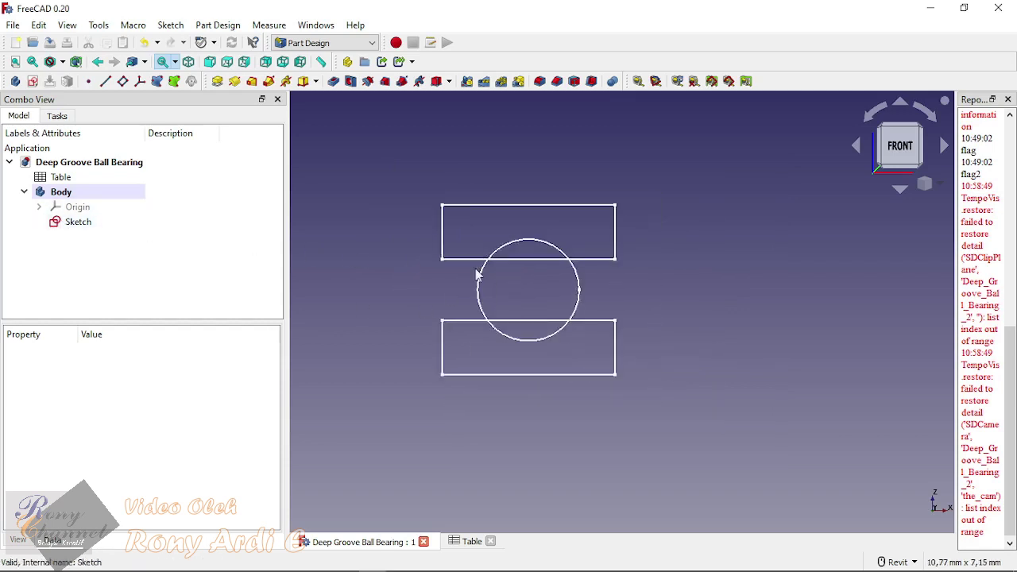
pyautogui.scroll(-2, 559, 228)
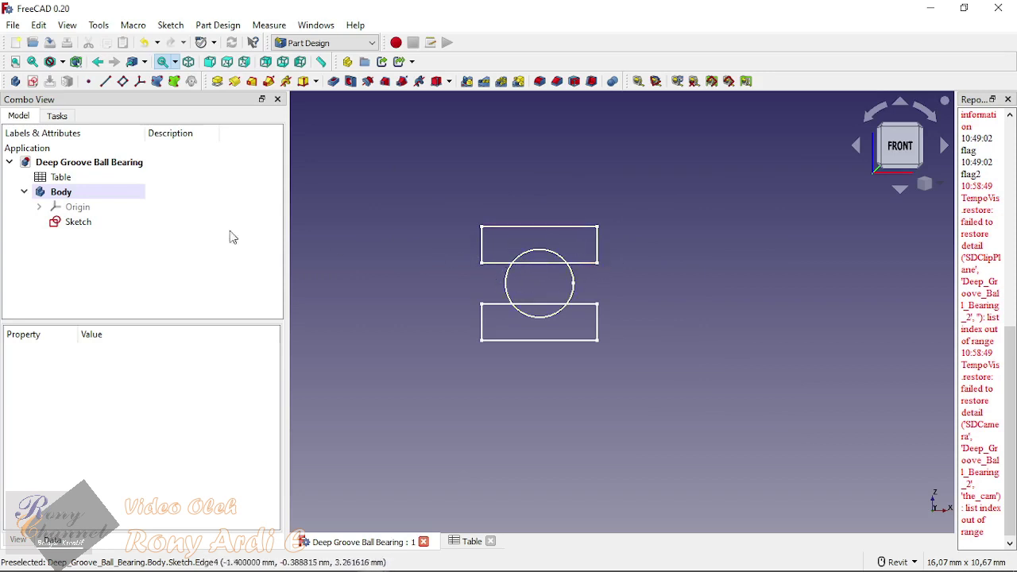
pyautogui.doubleClick(78, 222)
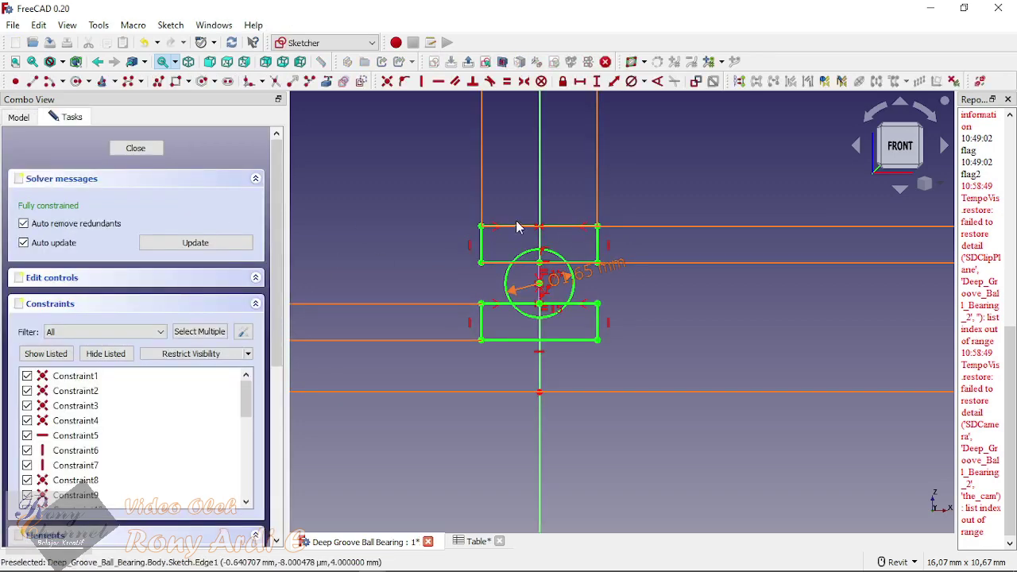
pyautogui.scroll(3, 599, 284)
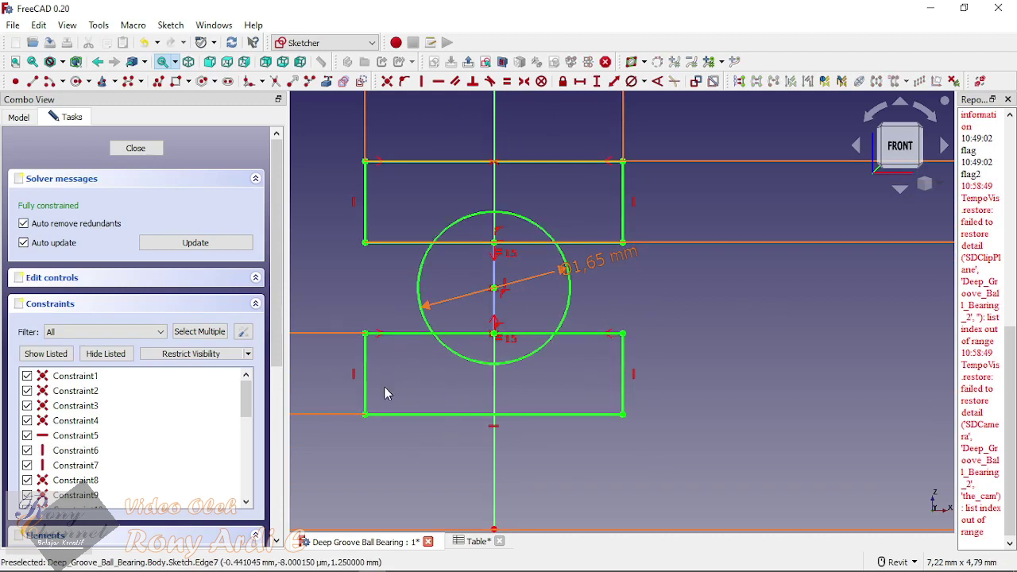
pyautogui.moveTo(681, 425); pyautogui.dragTo(501, 380)
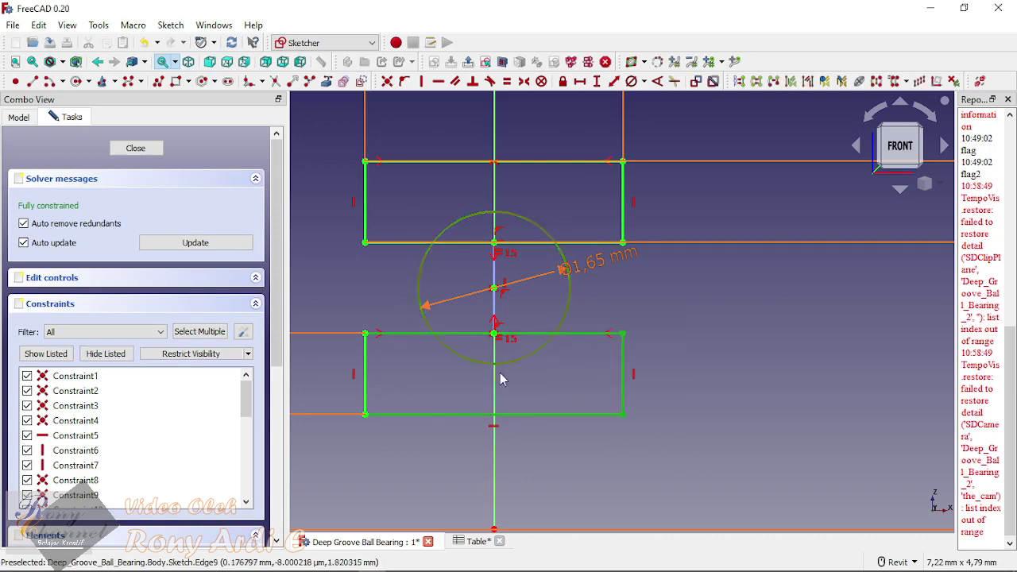
pyautogui.moveTo(419, 444); pyautogui.dragTo(305, 305)
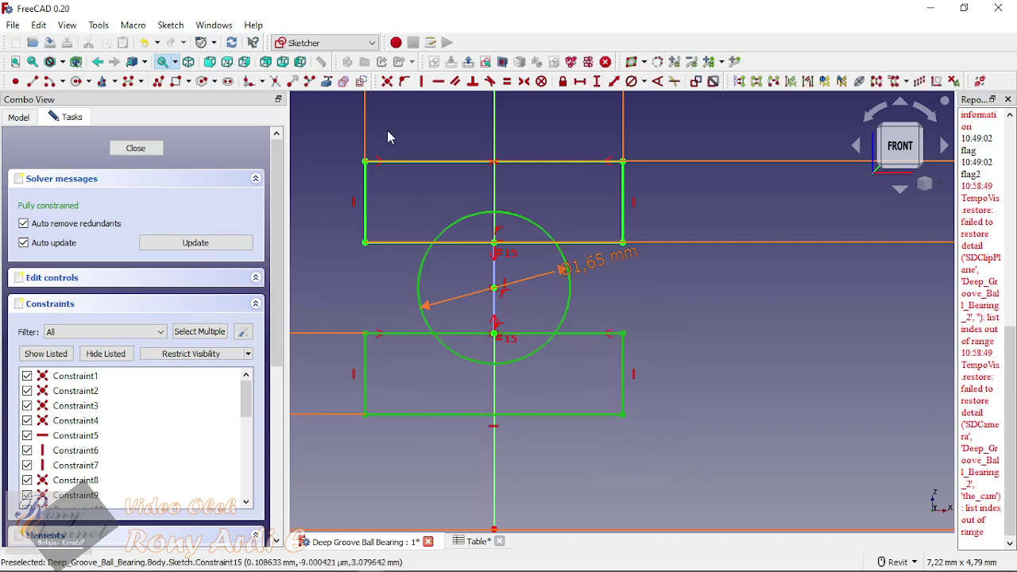
pyautogui.click(362, 81)
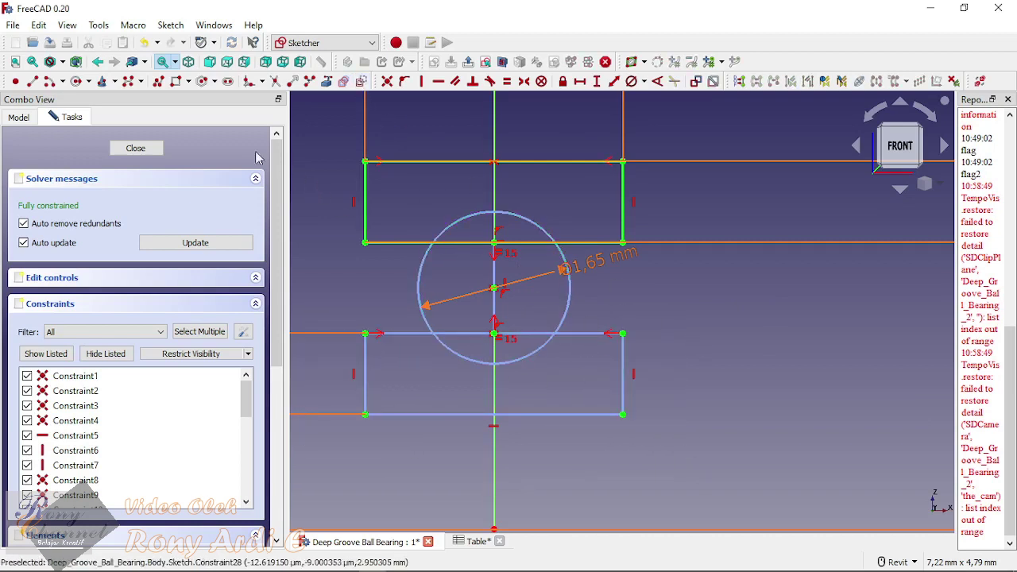
pyautogui.click(157, 150)
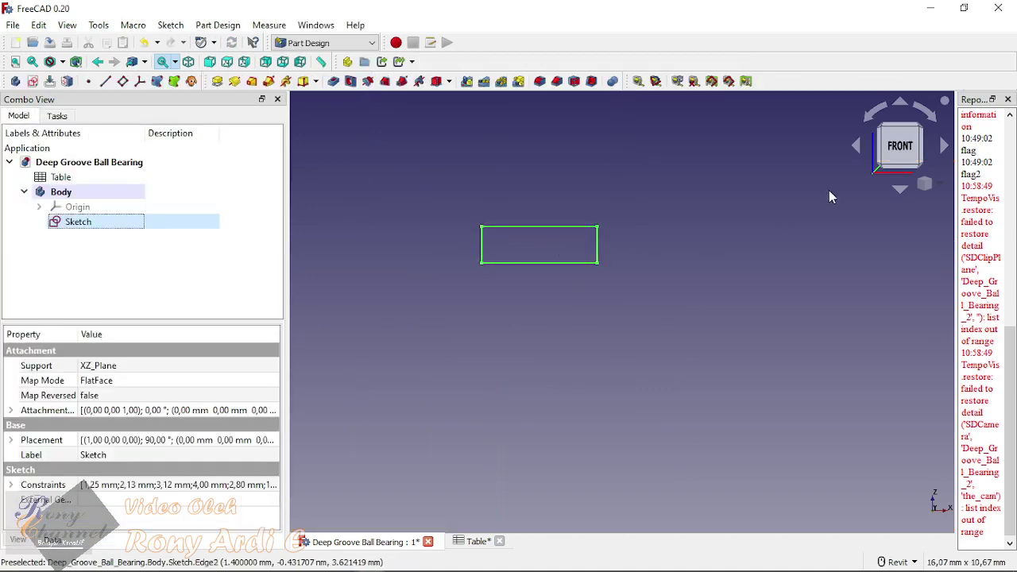
# Step: Revolve the upper rectangle's sketch 360° around the Base X axis to form the outer ring
pyautogui.press('Home')
pyautogui.scroll(-4, 559, 200)
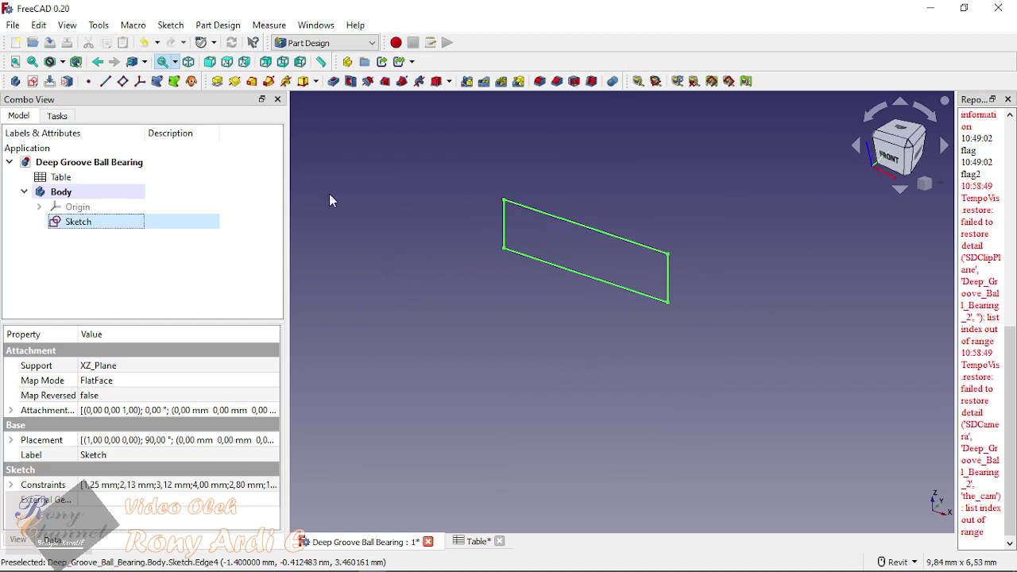
pyautogui.click(236, 82)
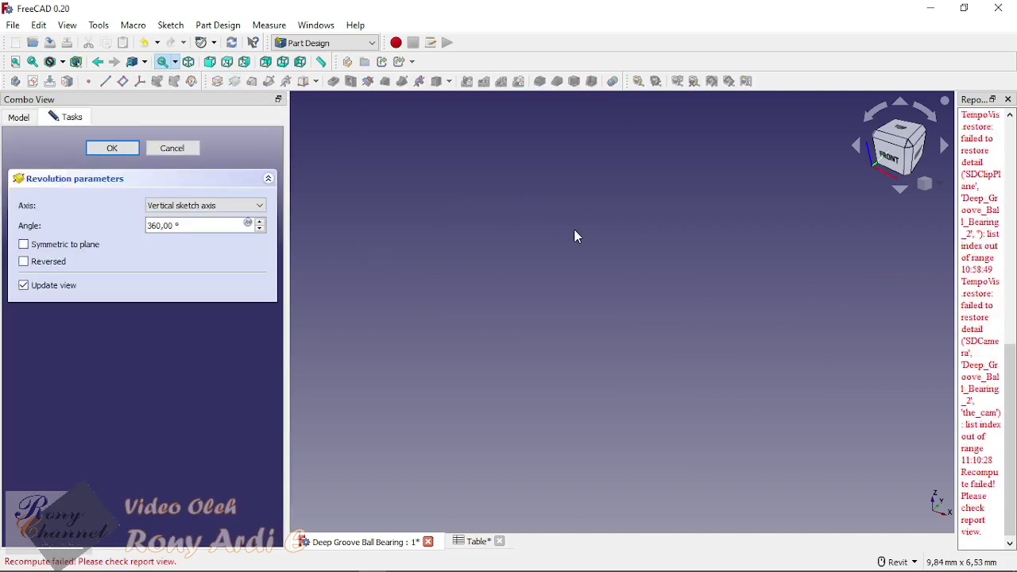
pyautogui.click(230, 206)
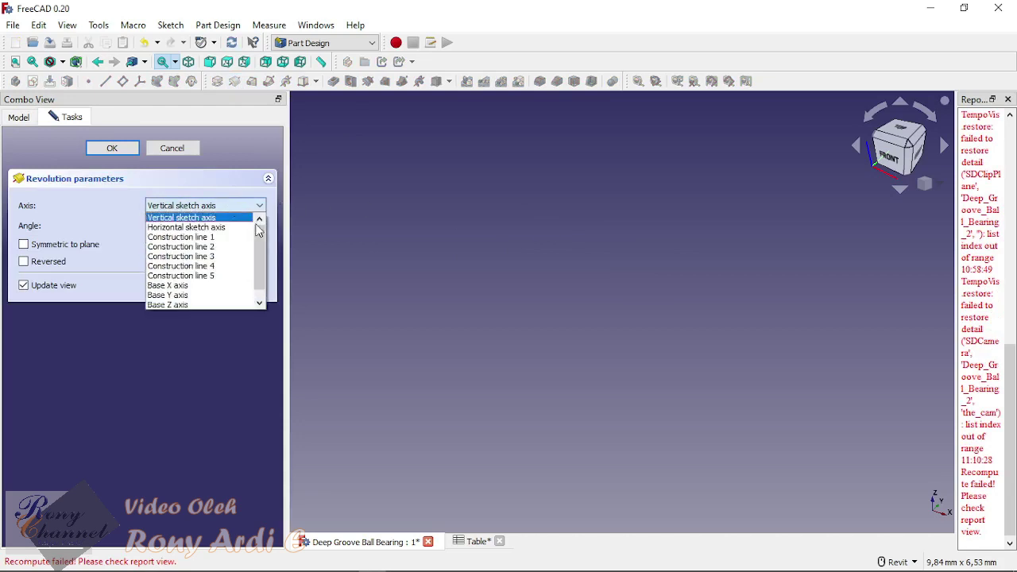
pyautogui.moveTo(258, 230); pyautogui.dragTo(261, 255)
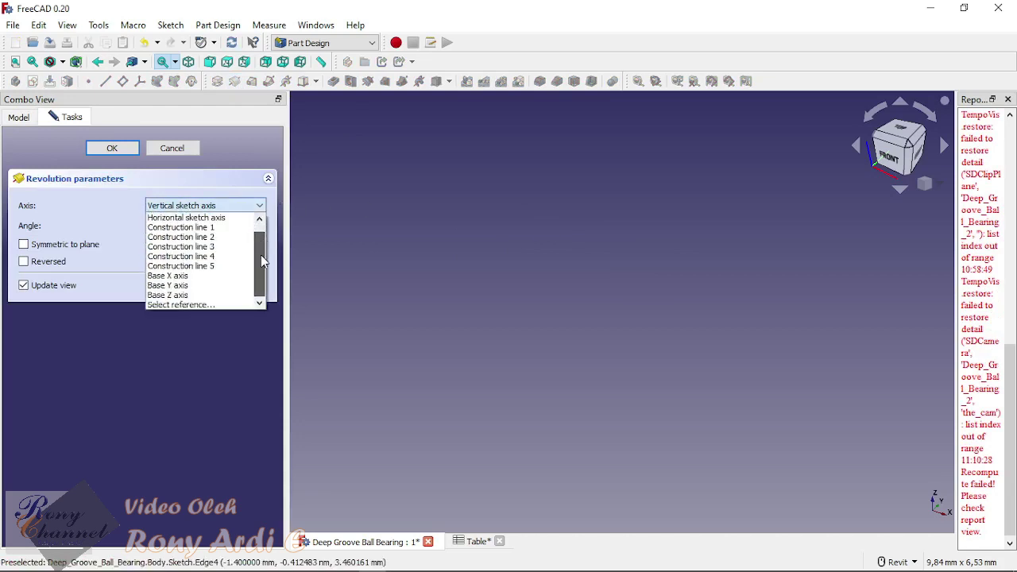
pyautogui.click(201, 304)
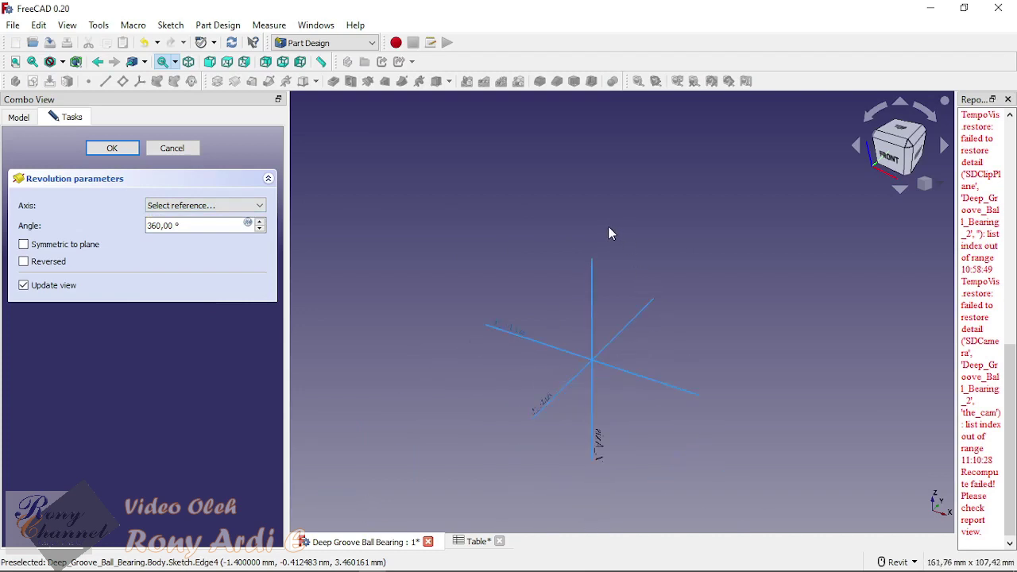
pyautogui.click(636, 373)
pyautogui.scroll(6, 604, 382)
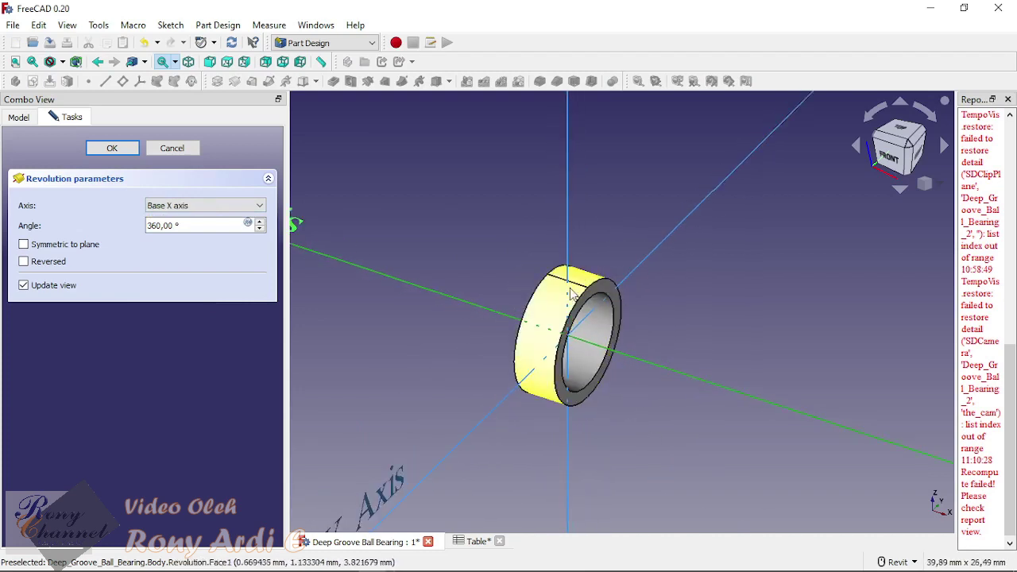
pyautogui.click(132, 149)
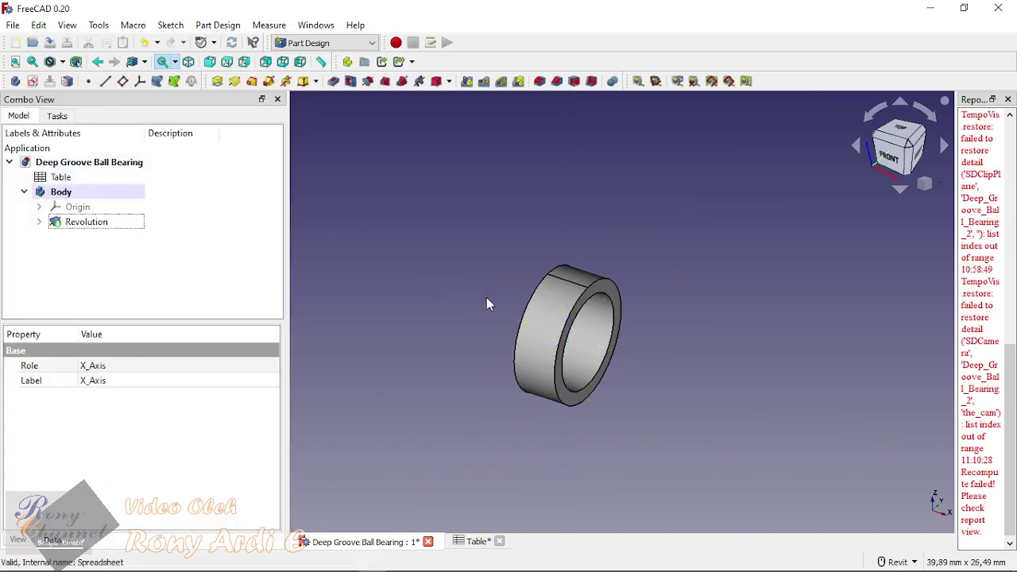
# Step: Copy the sketch under Revolution, leaving out its Table and XZ_Plane dependencies
pyautogui.keyDown('shift'); pyautogui.moveTo(604, 367); pyautogui.dragTo(583, 293, button='middle'); pyautogui.keyUp('shift')
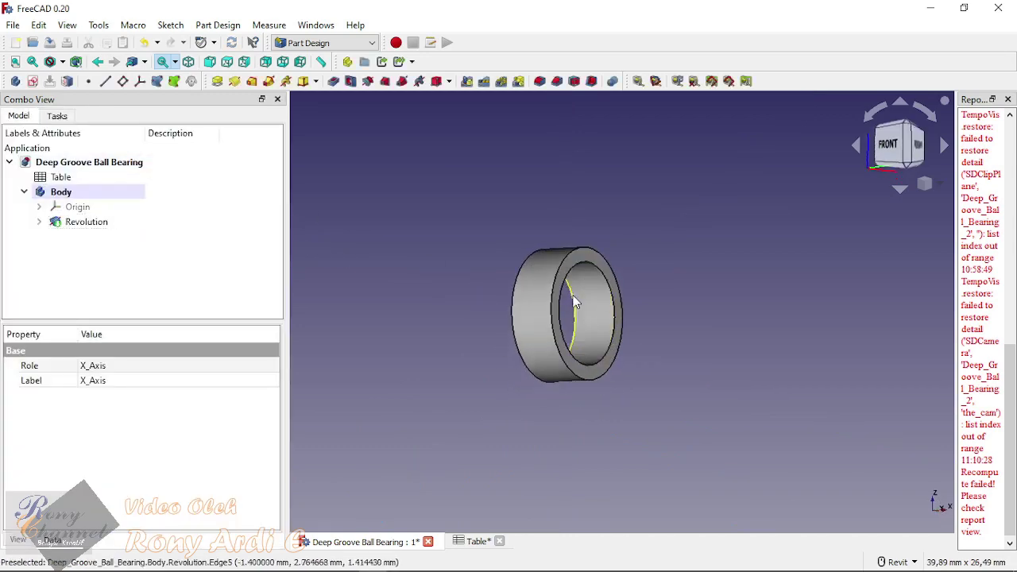
pyautogui.scroll(4, 588, 270)
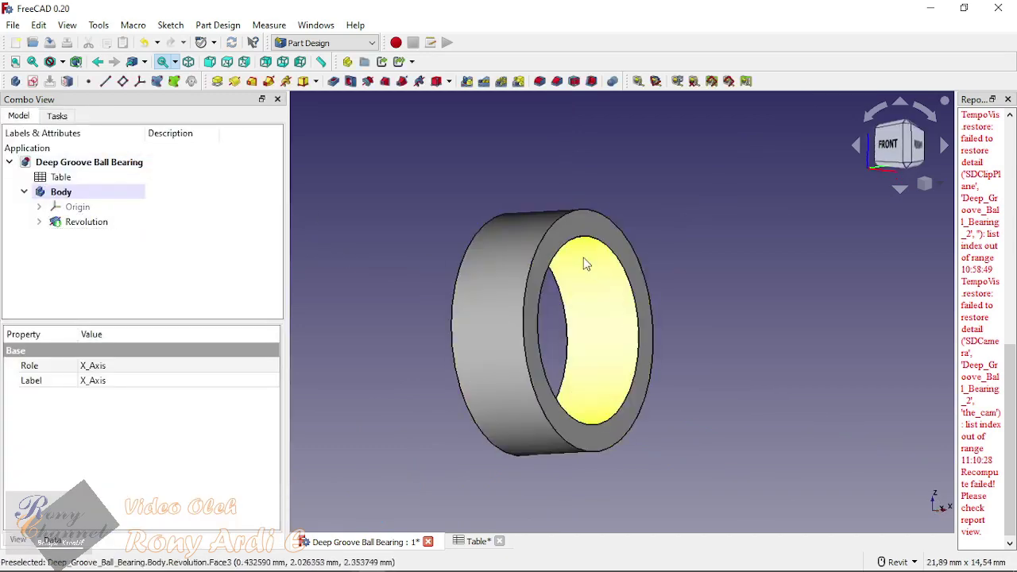
pyautogui.click(39, 221)
pyautogui.click(81, 236)
pyautogui.rightClick(83, 238)
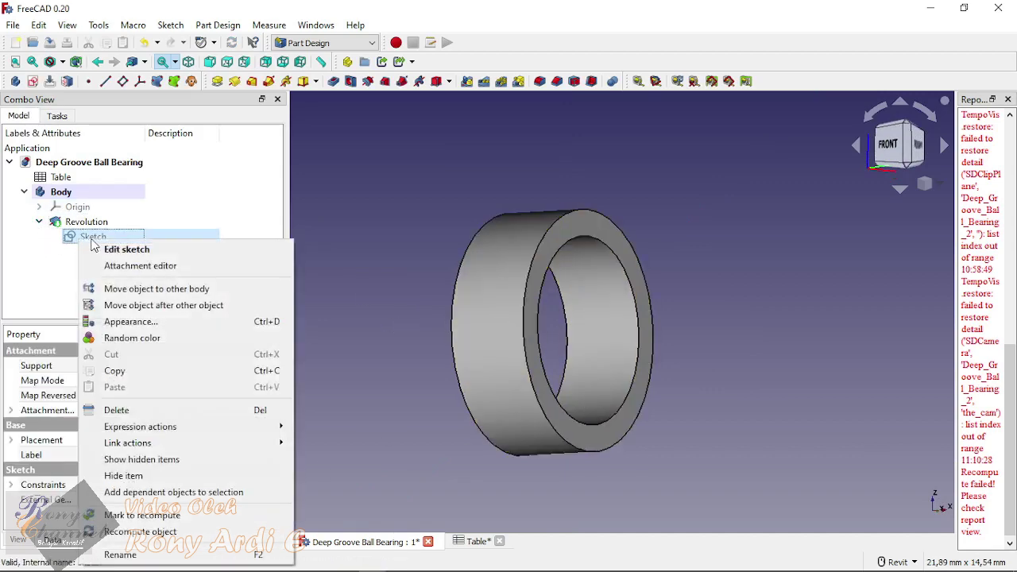
pyautogui.click(155, 371)
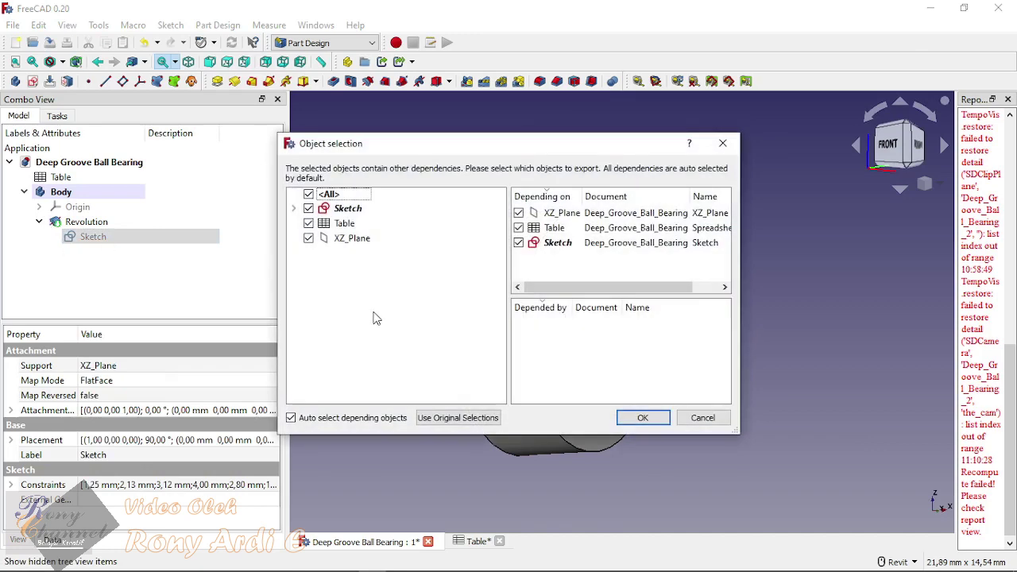
pyautogui.click(309, 223)
pyautogui.click(309, 238)
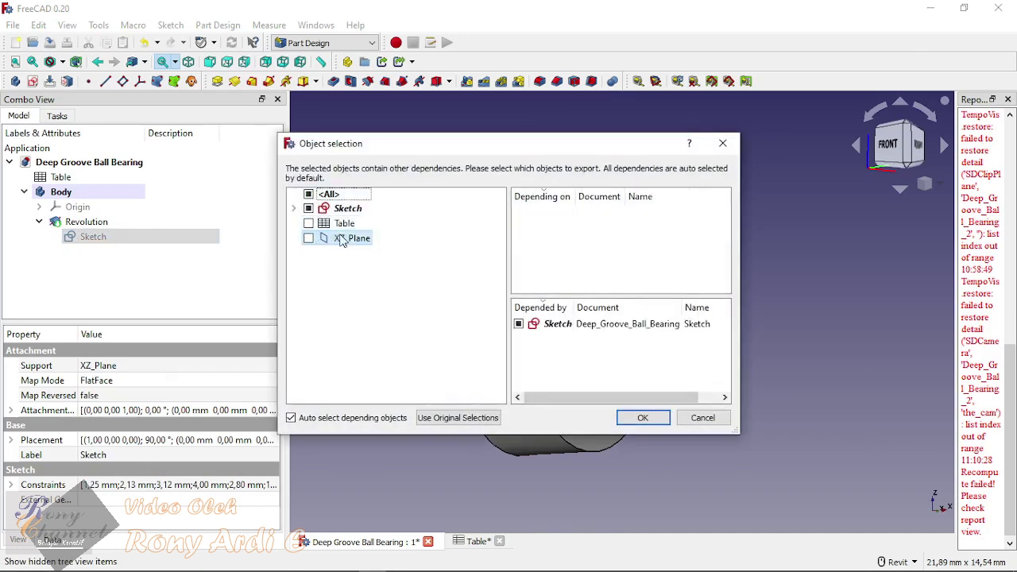
pyautogui.click(642, 418)
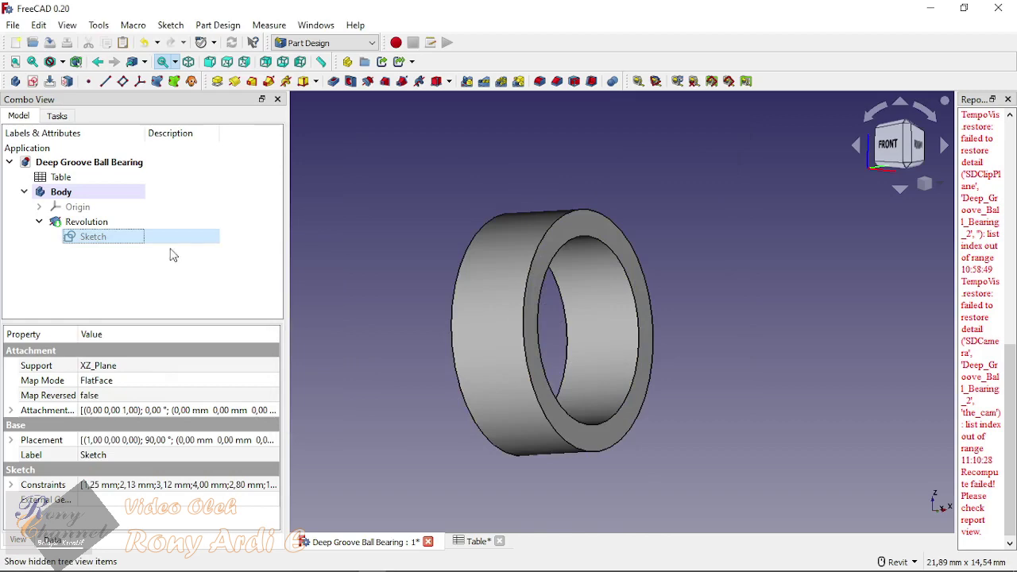
# Step: Paste the copied sketch into the document and move it into the Body
pyautogui.rightClick(69, 196)
pyautogui.click(134, 311)
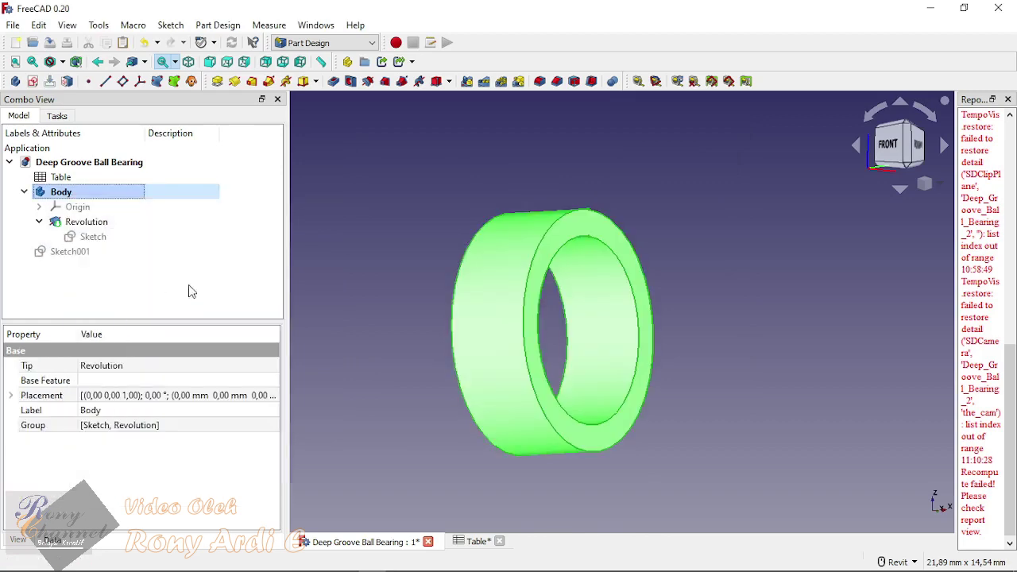
pyautogui.click(113, 265)
pyautogui.moveTo(62, 253)
pyautogui.mouseDown()
pyautogui.moveTo(89, 237)
pyautogui.moveTo(88, 195)
pyautogui.mouseUp()
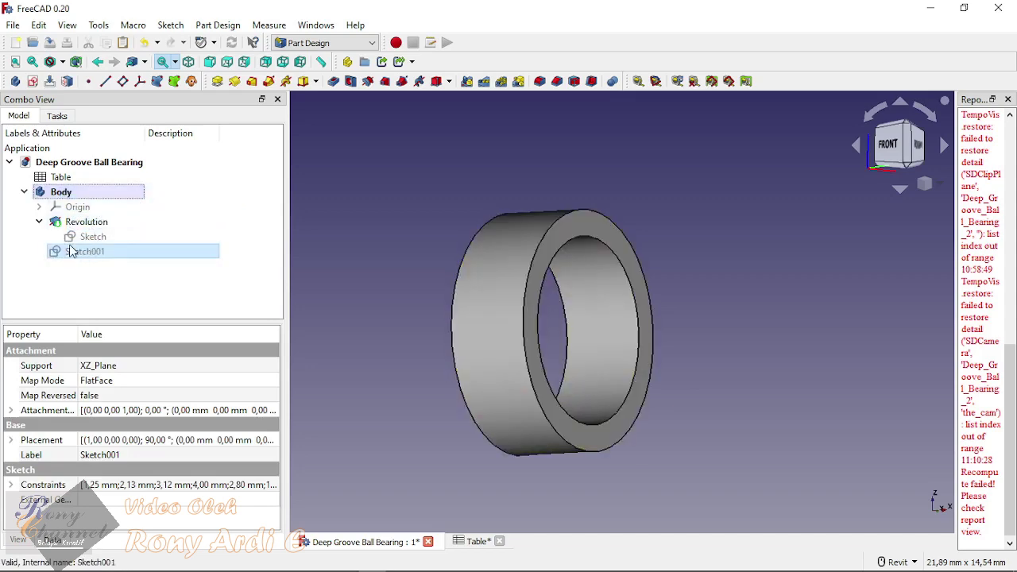
# Step: Collapse the Revolution branch in the model tree and make Sketch001 visible
pyautogui.click(113, 223)
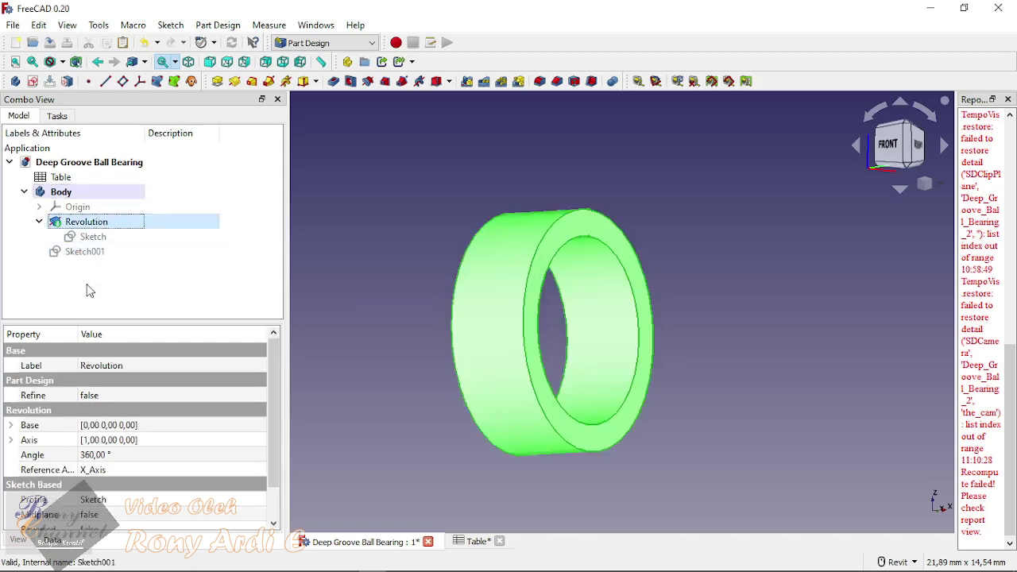
pyautogui.keyDown('ctrl'); pyautogui.click(107, 225); pyautogui.keyUp('ctrl')
pyautogui.click(84, 255)
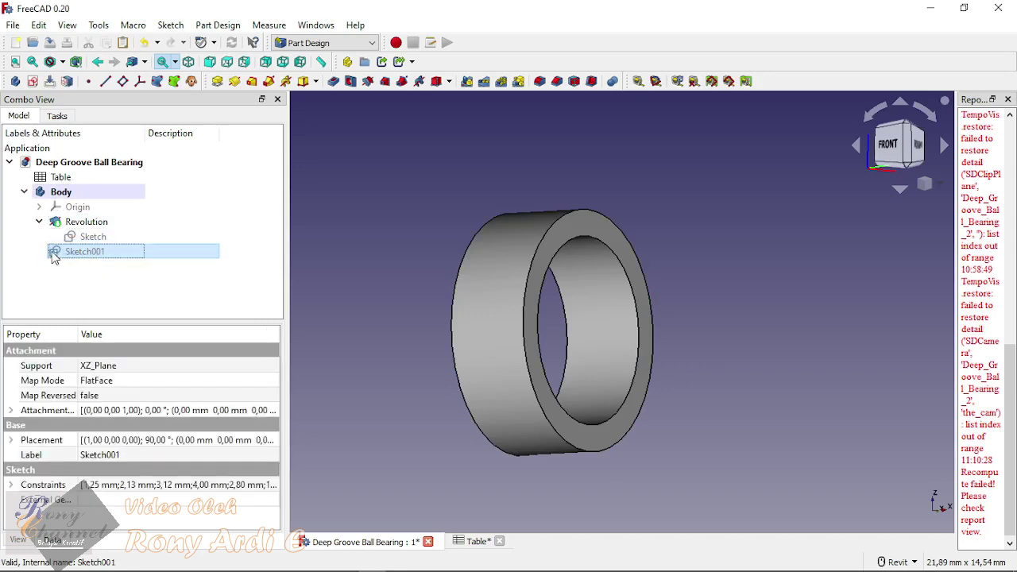
pyautogui.click(110, 300)
pyautogui.click(77, 254)
pyautogui.moveTo(79, 255); pyautogui.dragTo(79, 223)
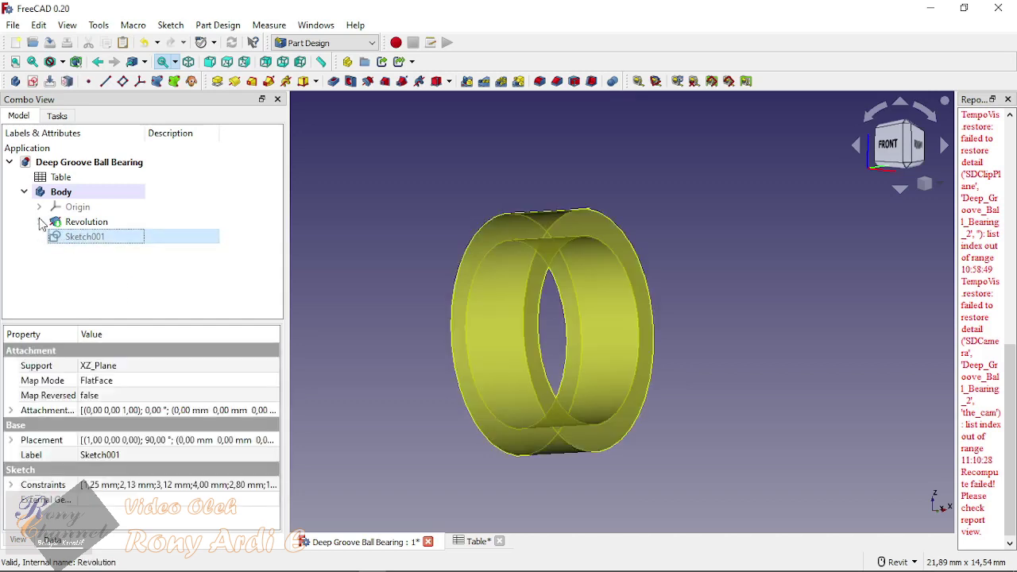
pyautogui.click(120, 284)
pyautogui.moveTo(590, 254)
pyautogui.keyDown('shift'); pyautogui.mouseDown(button='middle')
pyautogui.moveTo(617, 231)
pyautogui.moveTo(569, 178)
pyautogui.moveTo(568, 261)
pyautogui.moveTo(501, 277)
pyautogui.moveTo(501, 263)
pyautogui.mouseUp(button='middle'); pyautogui.keyUp('shift')
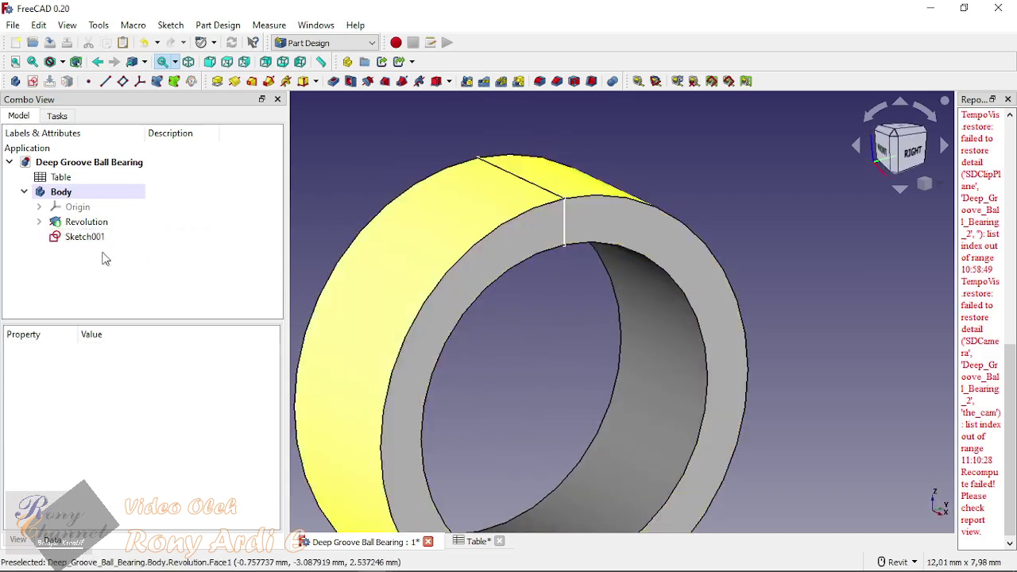
# Step: Open Sketch001 for editing and hide the Body that covers its geometry
pyautogui.doubleClick(82, 236)
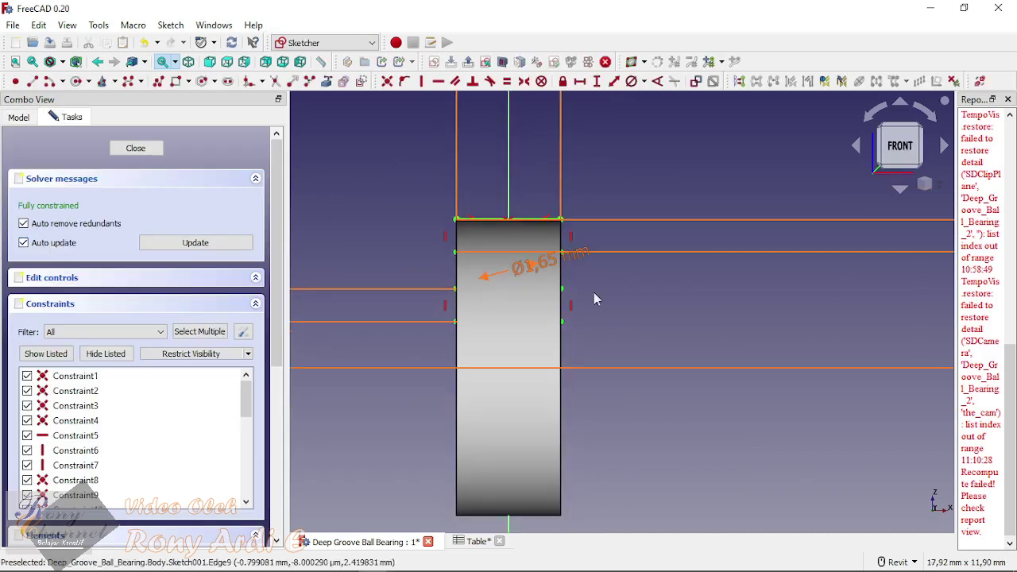
pyautogui.moveTo(594, 293)
pyautogui.keyDown('shift'); pyautogui.mouseDown(button='middle')
pyautogui.moveTo(640, 302)
pyautogui.moveTo(643, 285)
pyautogui.mouseUp(button='middle'); pyautogui.keyUp('shift')
pyautogui.scroll(3, 621, 322)
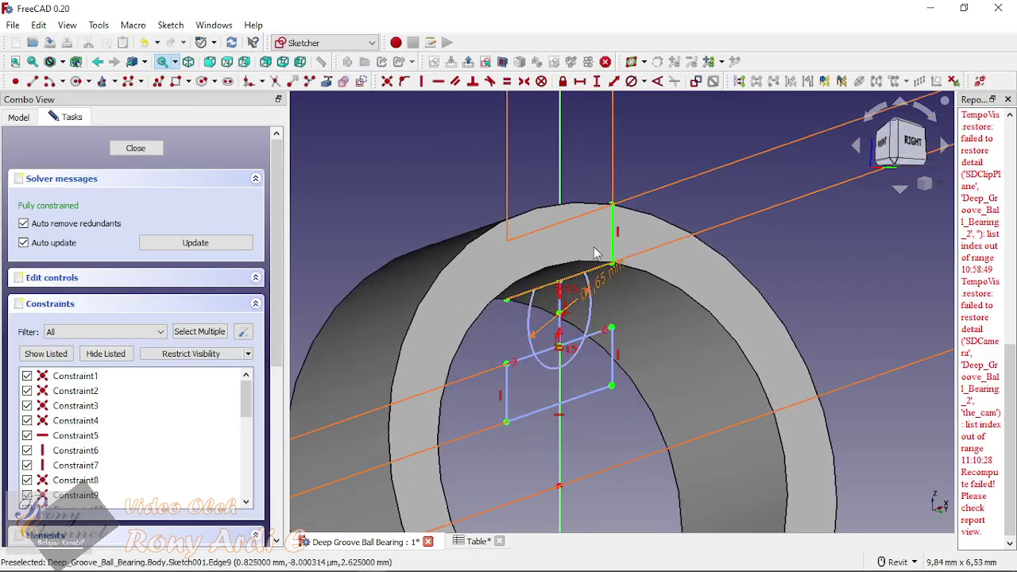
pyautogui.moveTo(727, 303)
pyautogui.mouseDown()
pyautogui.moveTo(556, 161)
pyautogui.moveTo(445, 319)
pyautogui.mouseUp()
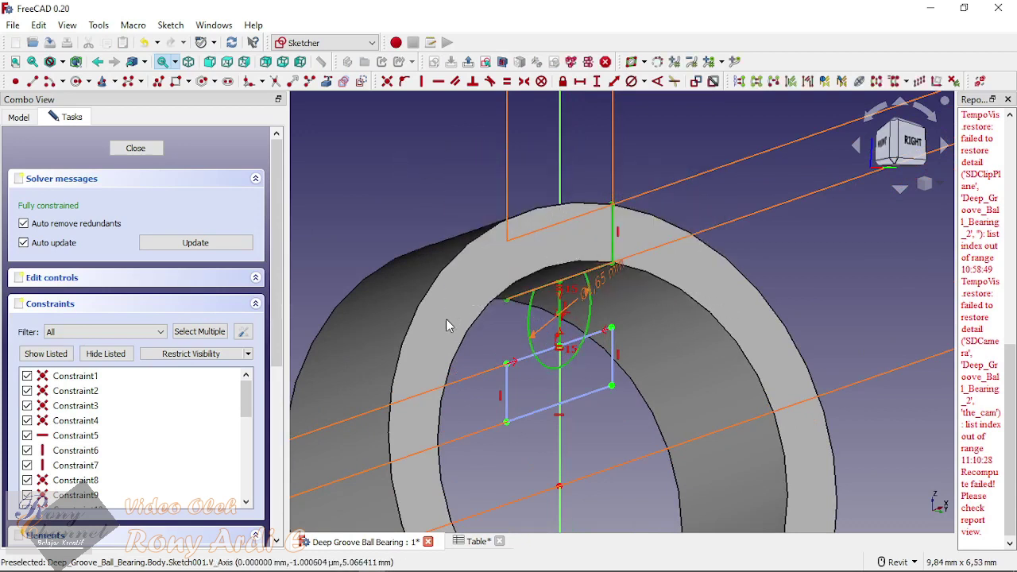
pyautogui.click(393, 173)
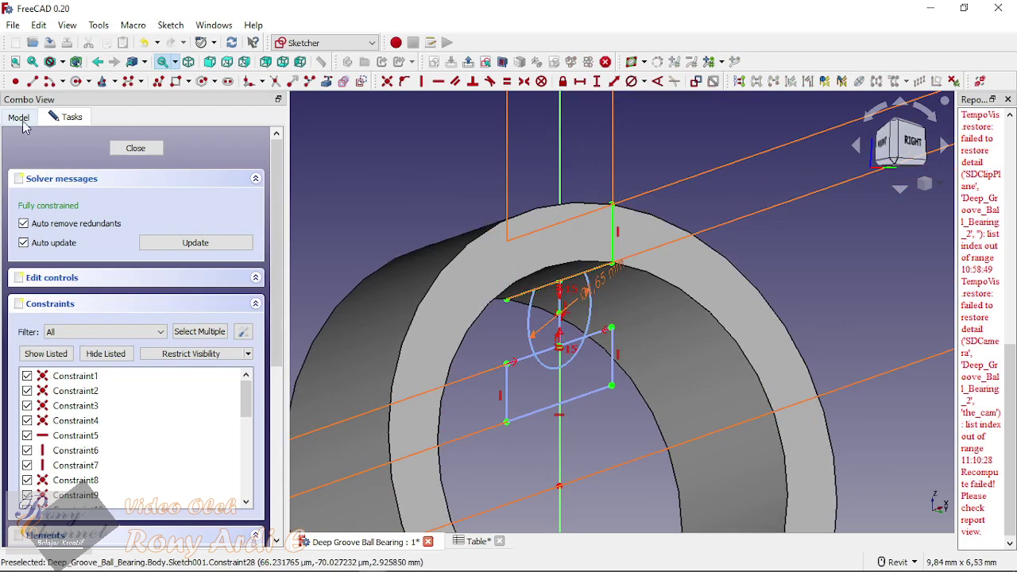
pyautogui.click(882, 146)
pyautogui.scroll(-3, 728, 266)
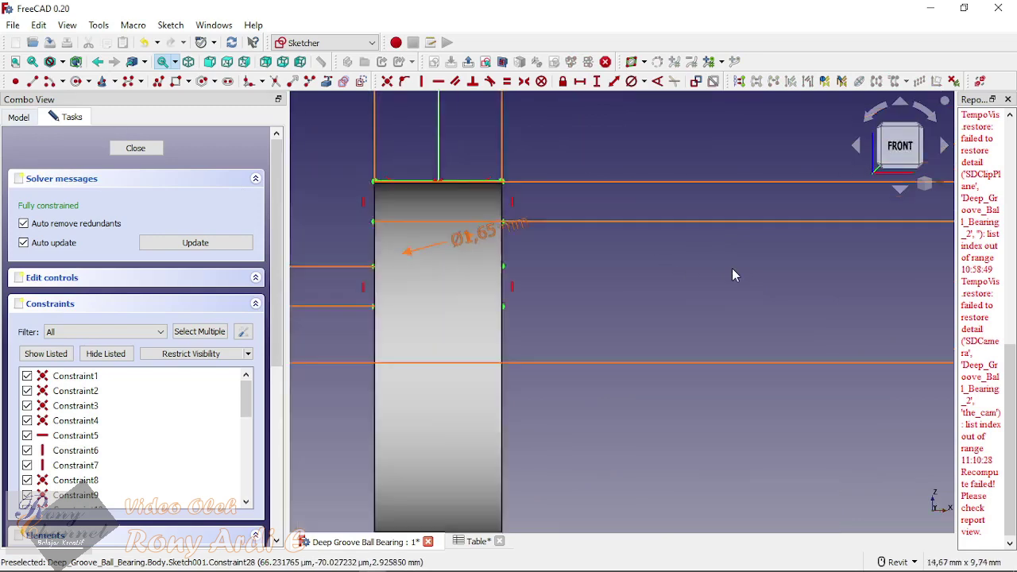
pyautogui.moveTo(402, 123)
pyautogui.mouseDown()
pyautogui.moveTo(663, 284)
pyautogui.moveTo(662, 249)
pyautogui.mouseUp()
pyautogui.click(19, 117)
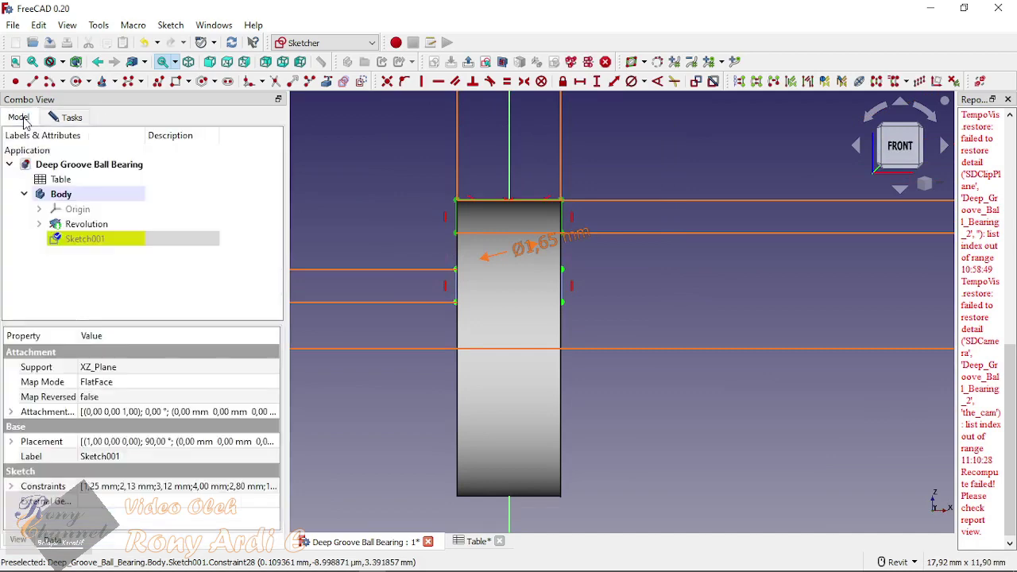
pyautogui.click(61, 193)
pyautogui.press('space')
pyautogui.click(689, 247)
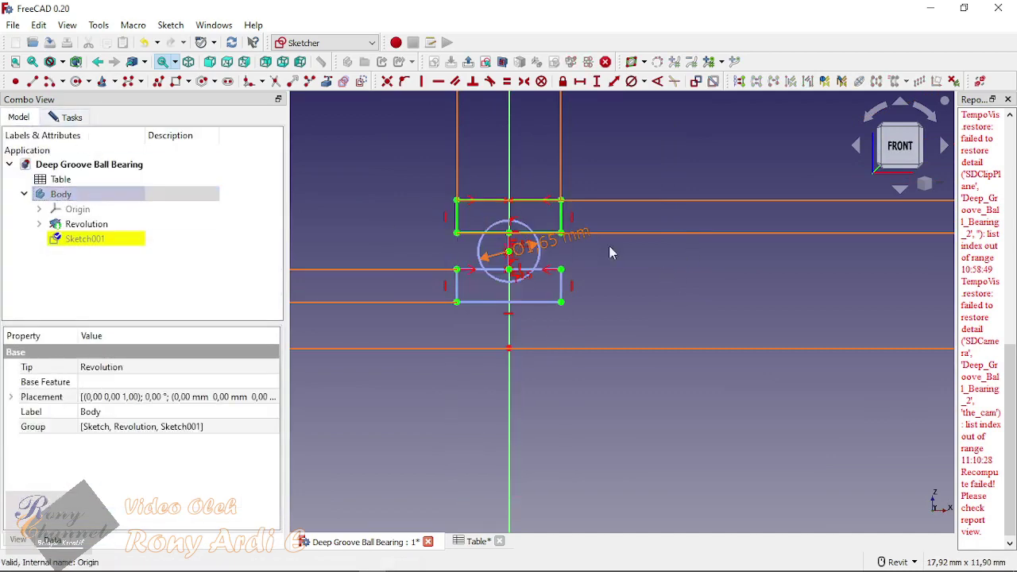
# Step: Convert the upper rectangle in Sketch001 to construction geometry
pyautogui.scroll(2, 381, 167)
pyautogui.moveTo(370, 150); pyautogui.dragTo(692, 301)
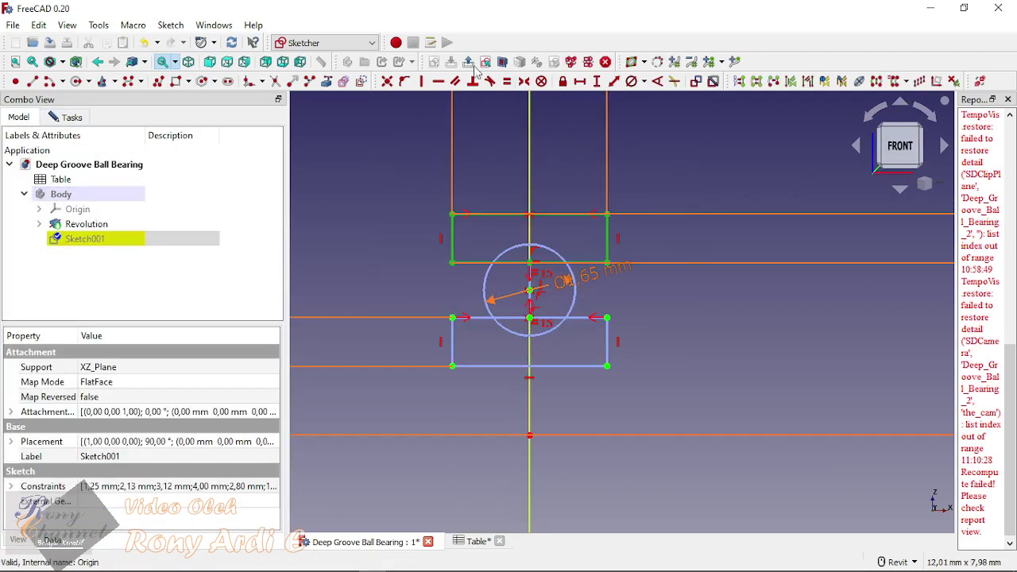
pyautogui.click(362, 82)
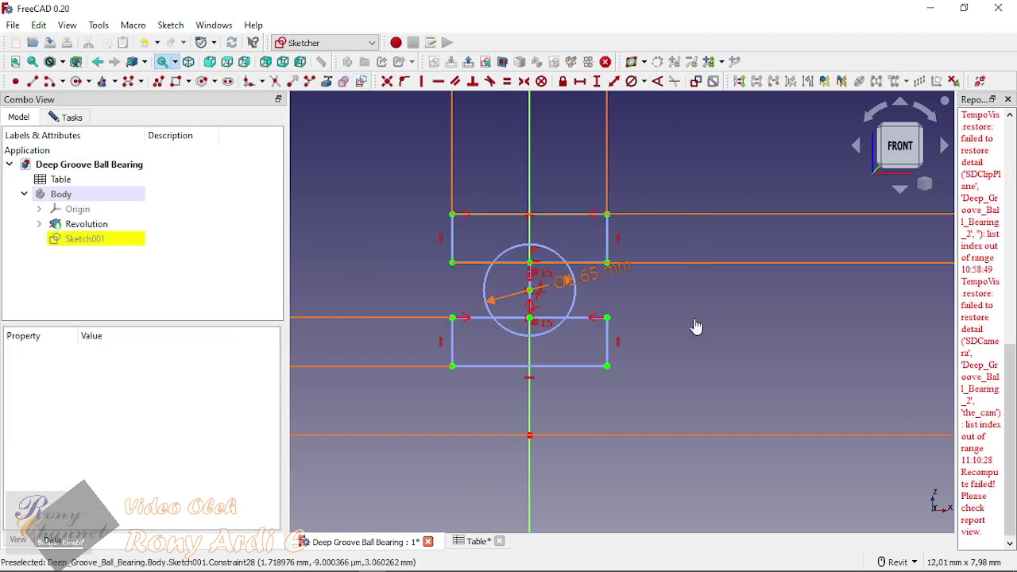
# Step: Convert the circle between the rectangles back to normal geometry and close Sketch001
pyautogui.click(574, 307)
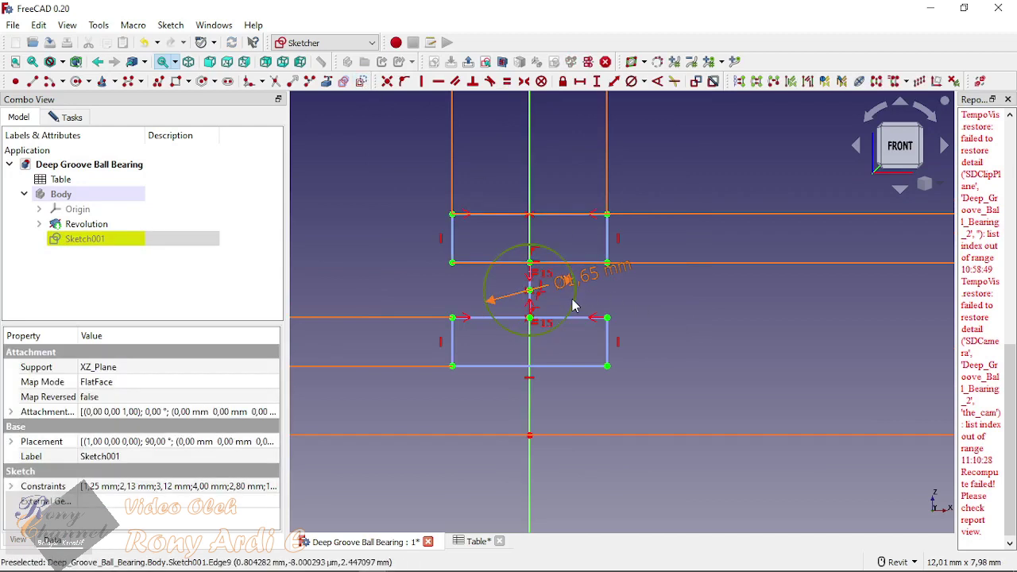
pyautogui.click(363, 81)
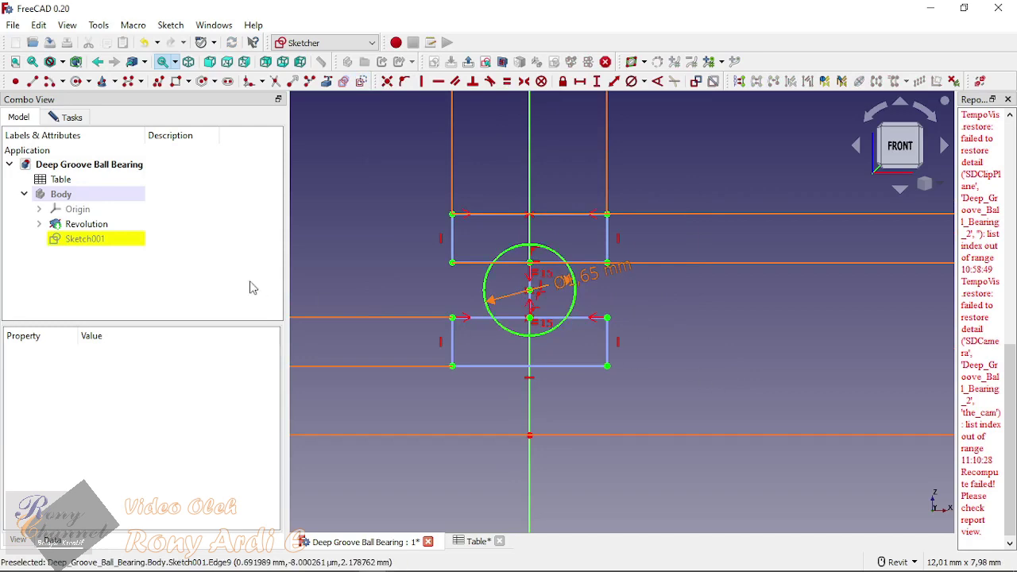
pyautogui.click(72, 117)
pyautogui.click(129, 149)
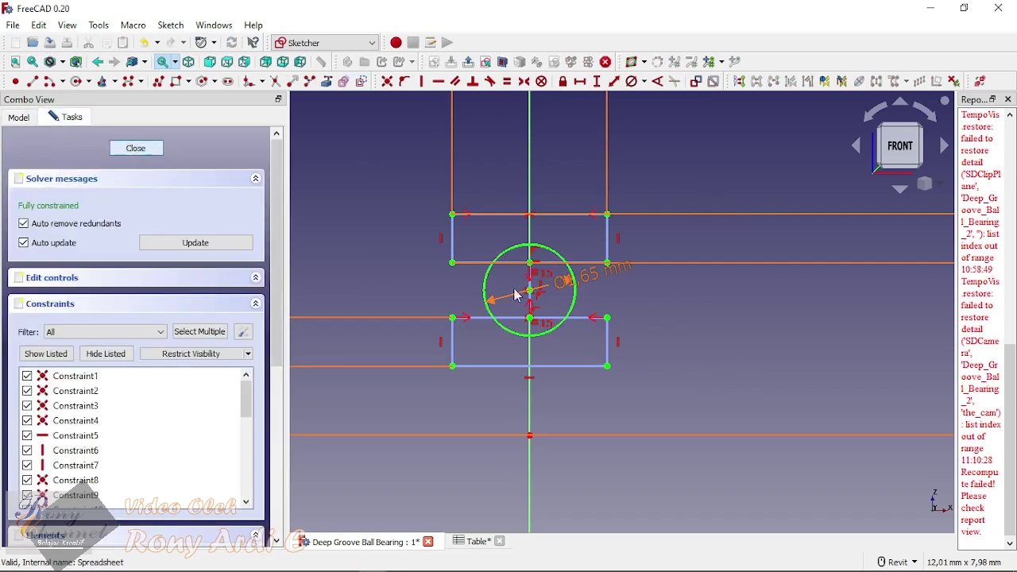
pyautogui.click(609, 285)
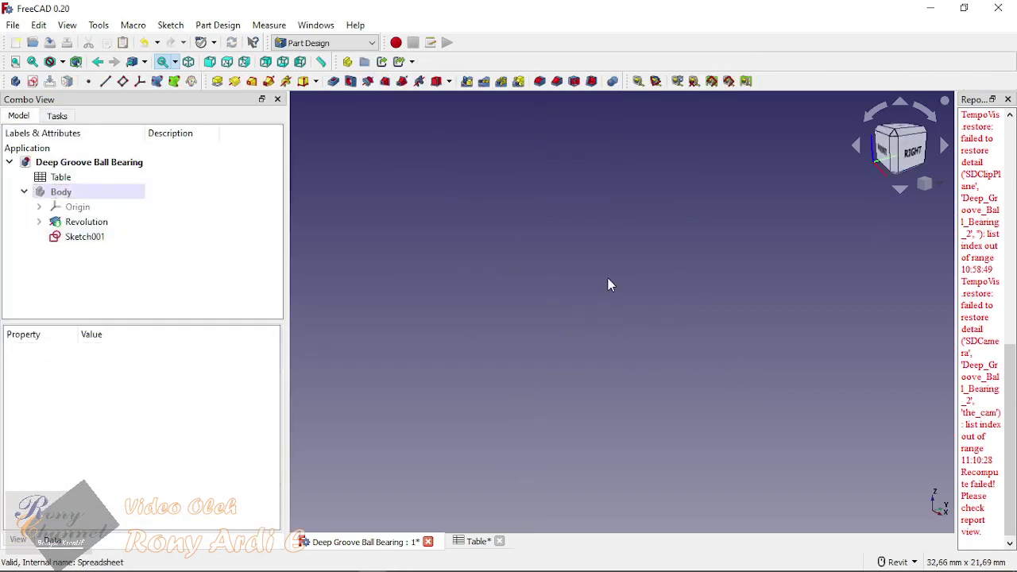
# Step: Make the Body visible again in an axonometric view
pyautogui.press('1')
pyautogui.click(86, 222)
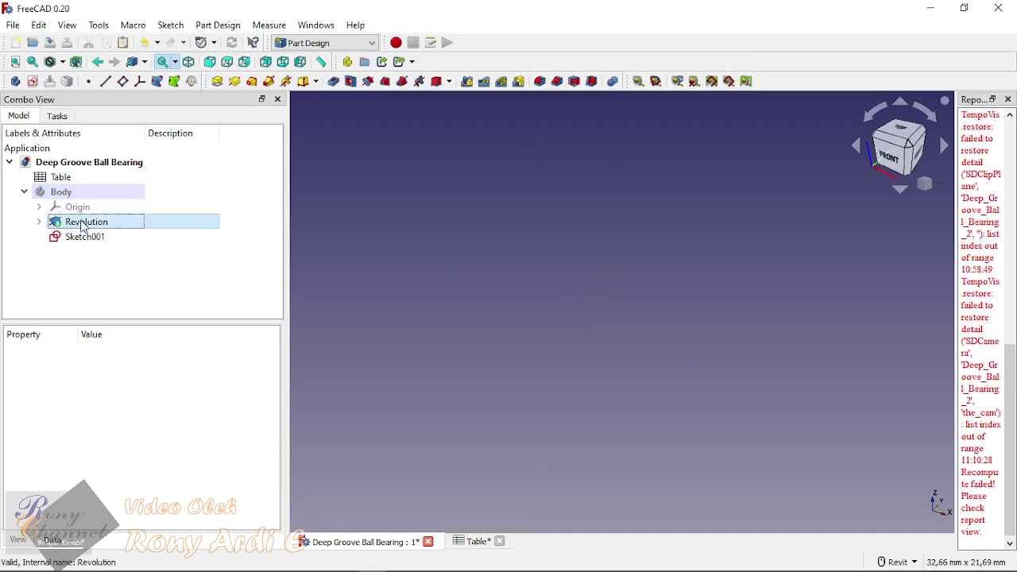
pyautogui.click(62, 192)
pyautogui.click(479, 254)
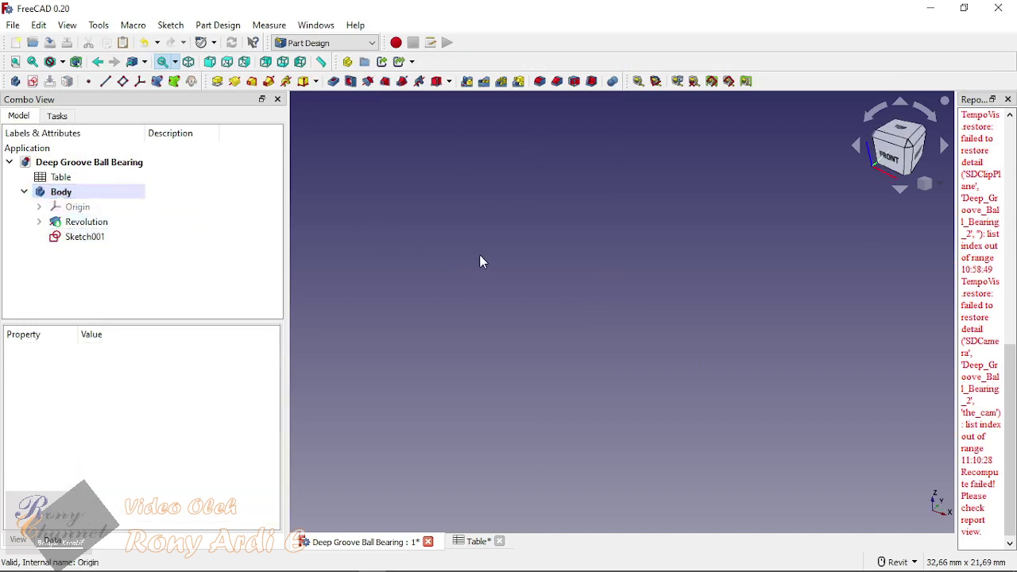
pyautogui.press('space')
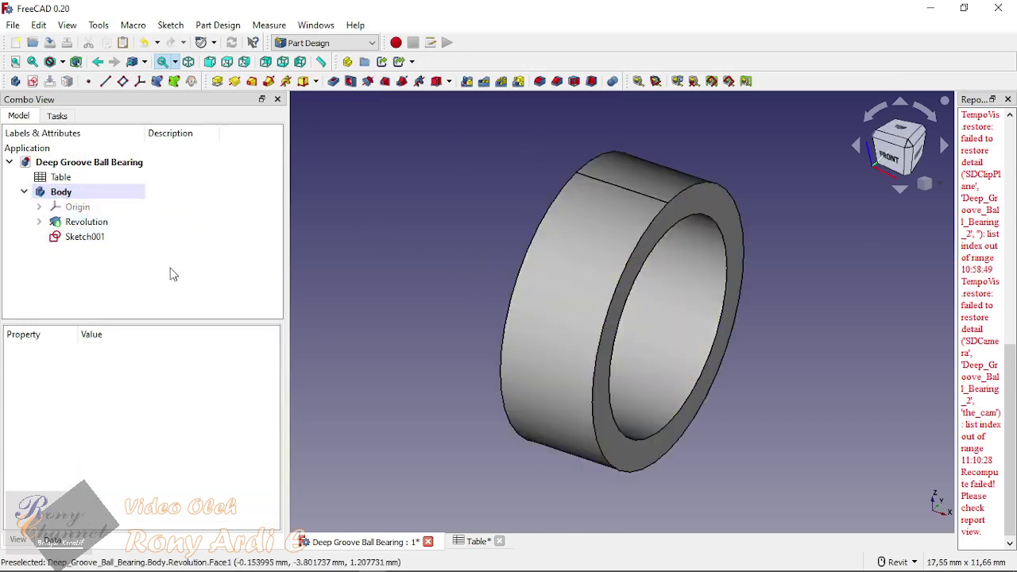
# Step: Cut a 360° Groove from Sketch001 inside the ring, revolved about the Base X axis
pyautogui.keyDown('shift'); pyautogui.moveTo(499, 273); pyautogui.dragTo(715, 307, button='middle'); pyautogui.keyUp('shift')
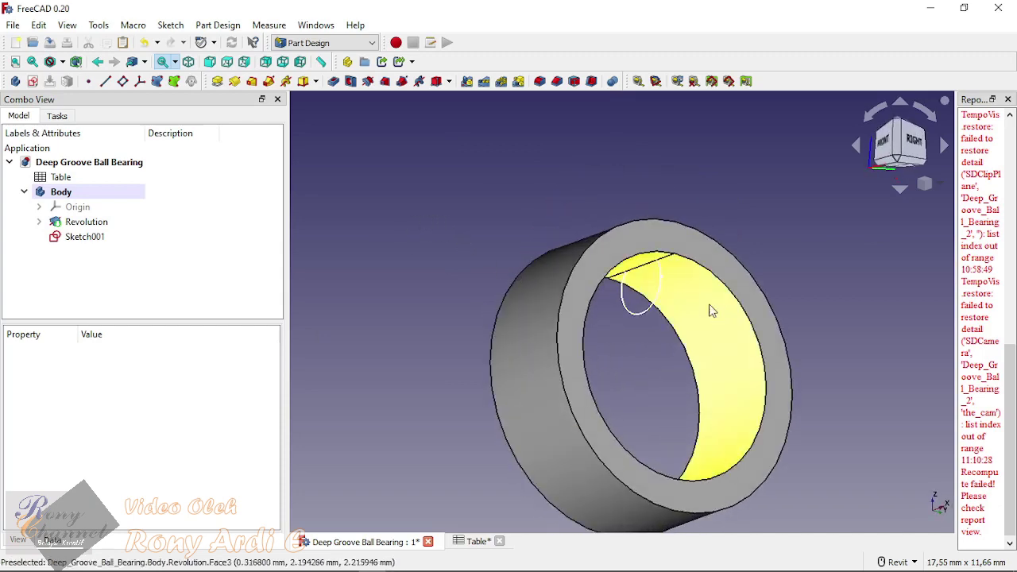
pyautogui.click(368, 82)
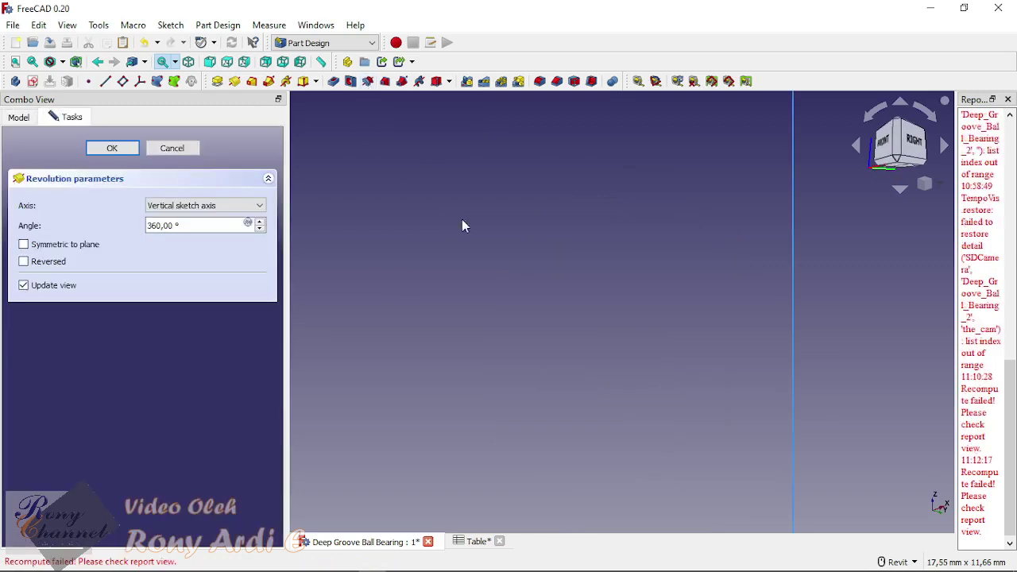
pyautogui.scroll(-5, 630, 298)
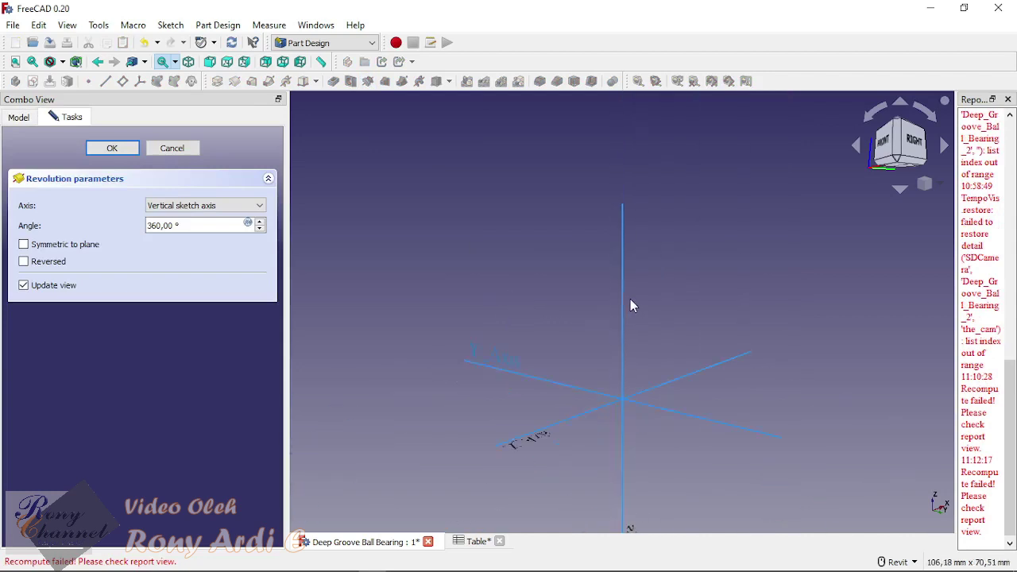
pyautogui.scroll(4, 674, 390)
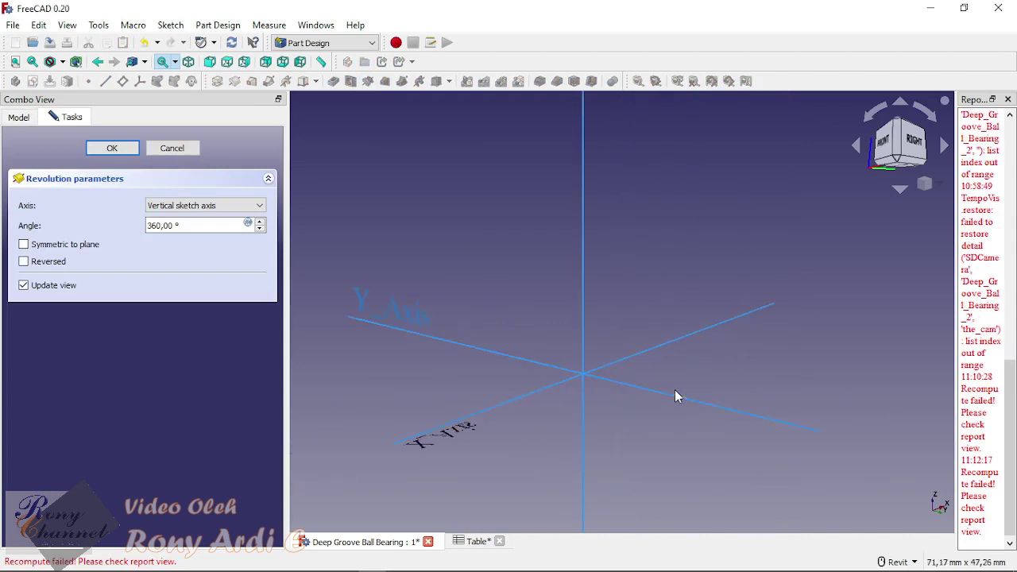
pyautogui.click(238, 205)
pyautogui.scroll(-2, 203, 282)
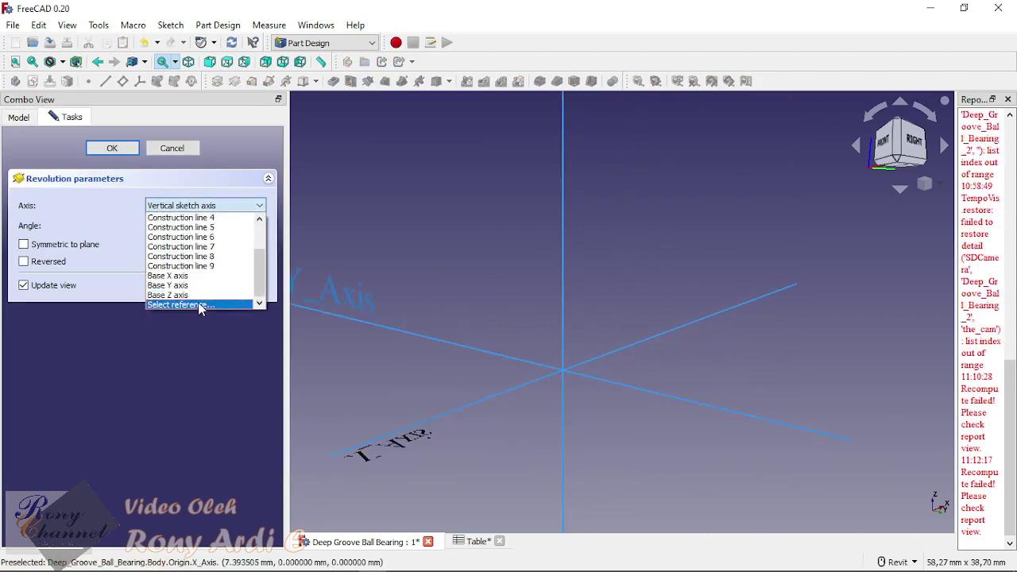
pyautogui.click(198, 303)
pyautogui.scroll(1, 636, 317)
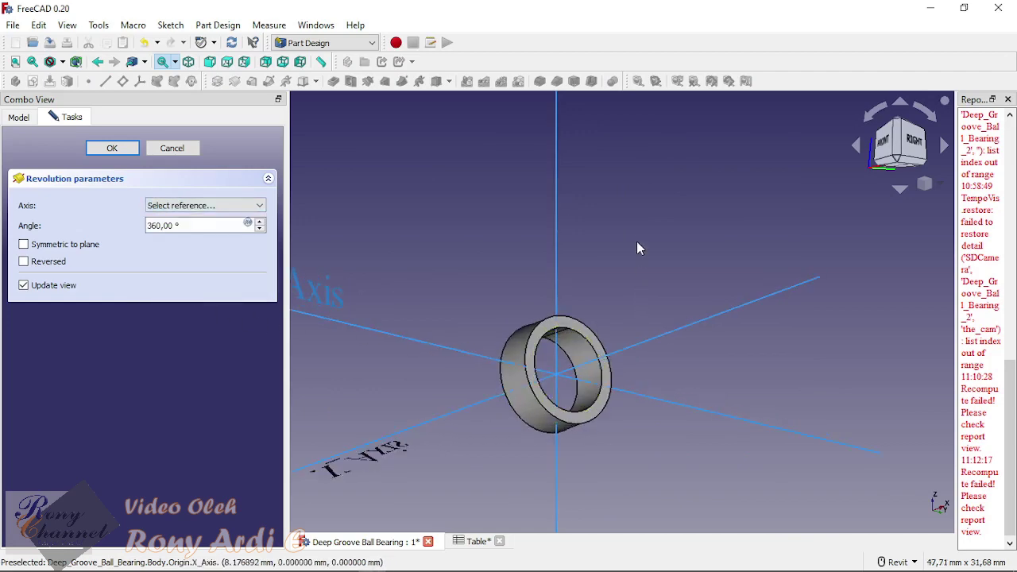
pyautogui.keyDown('shift'); pyautogui.moveTo(637, 243); pyautogui.dragTo(645, 290, button='middle'); pyautogui.keyUp('shift')
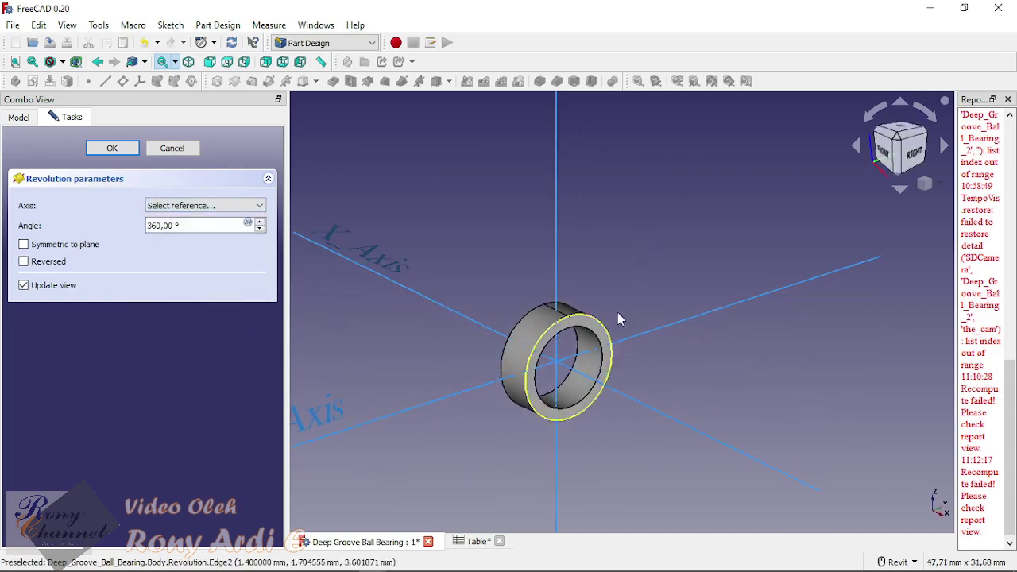
pyautogui.scroll(3, 647, 394)
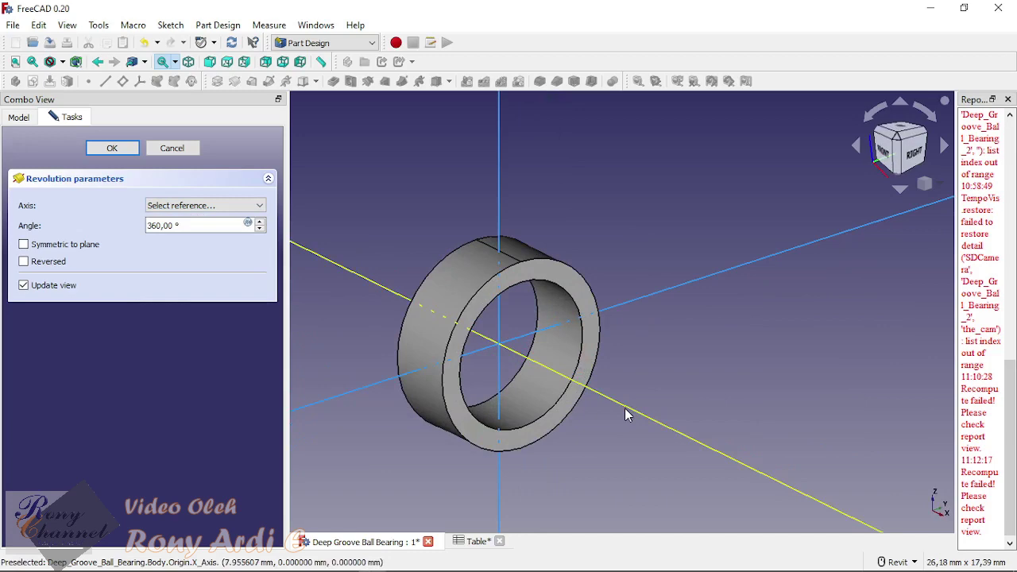
pyautogui.click(624, 408)
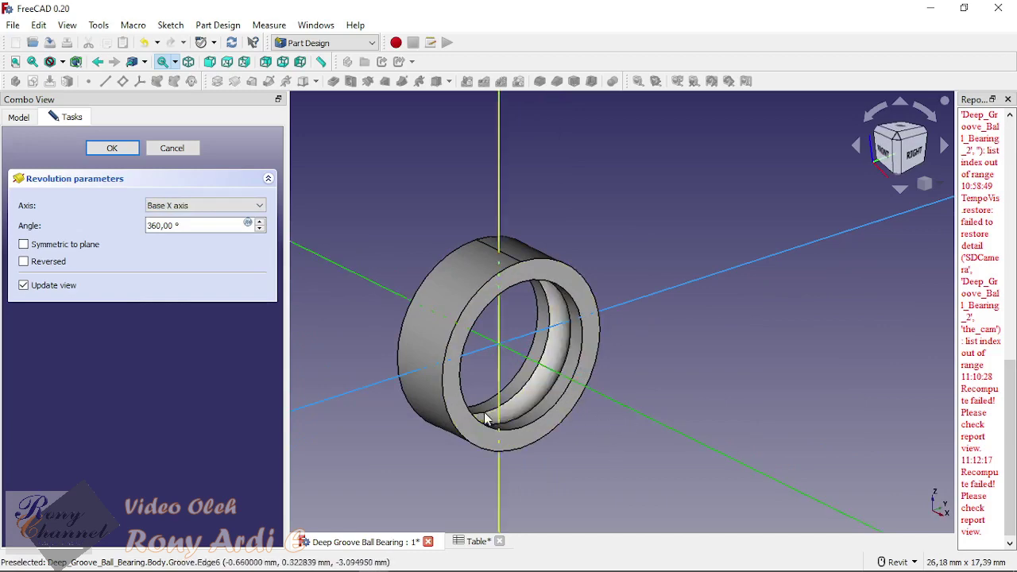
pyautogui.click(116, 149)
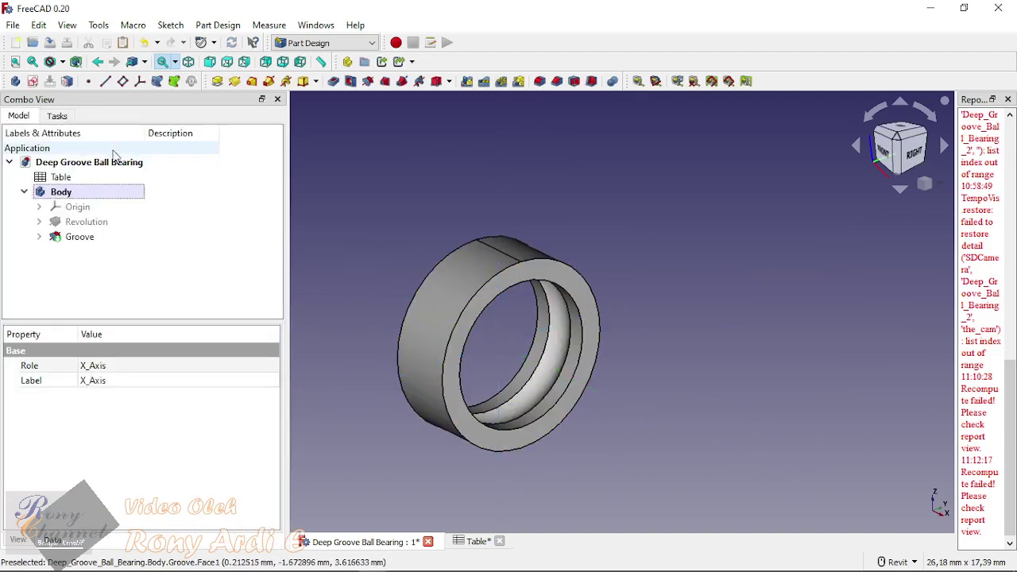
# Step: Open the Groove's Sketch001 to examine its circle and rectangles, then close it without changes
pyautogui.click(40, 237)
pyautogui.doubleClick(87, 251)
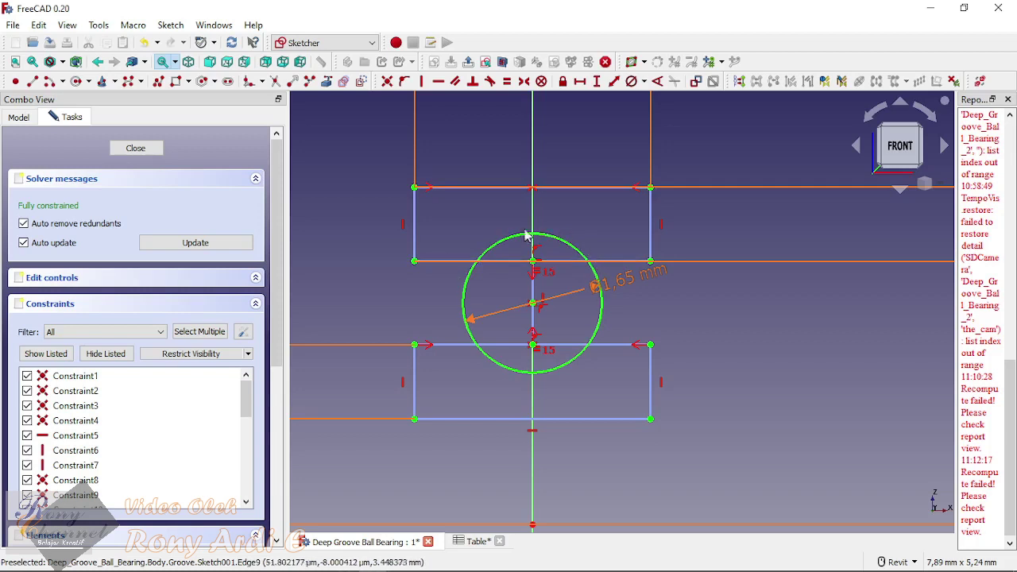
pyautogui.scroll(3, 492, 266)
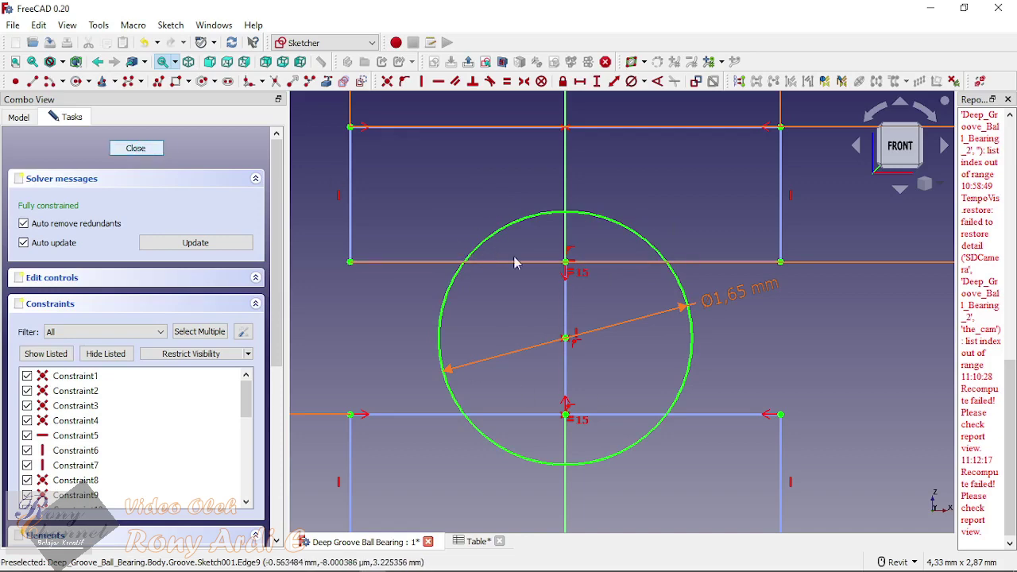
pyautogui.press('Escape')
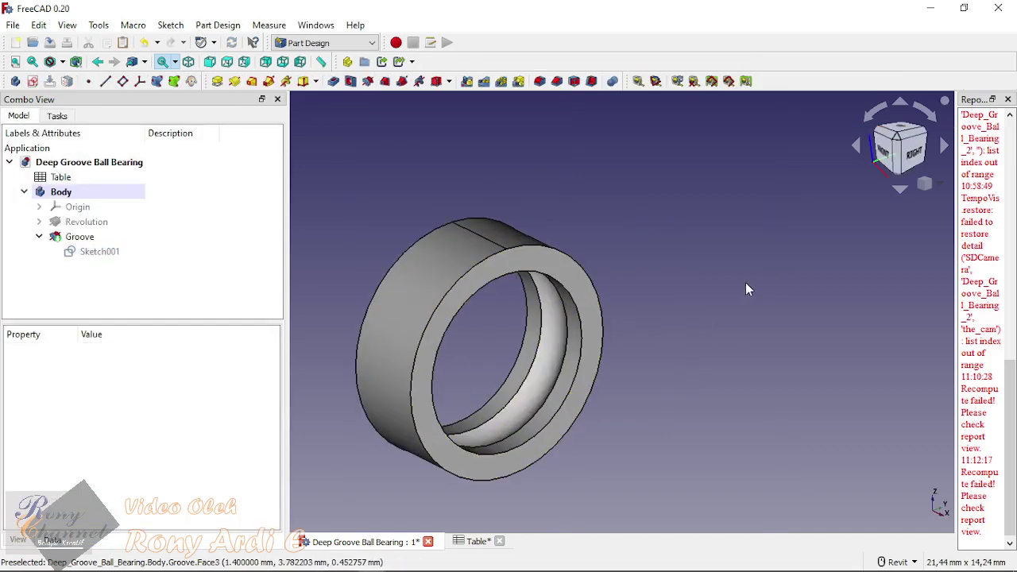
pyautogui.keyDown('shift'); pyautogui.moveTo(754, 283); pyautogui.dragTo(645, 342, button='middle'); pyautogui.keyUp('shift')
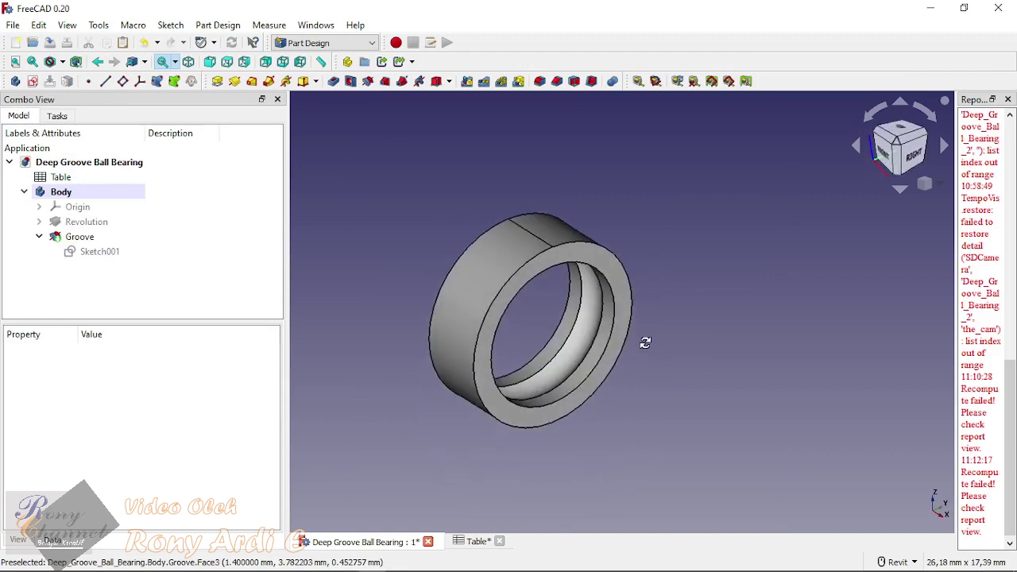
# Step: Rename the Body holding the outer ring as Part-1
pyautogui.click(44, 192)
pyautogui.click(119, 409)
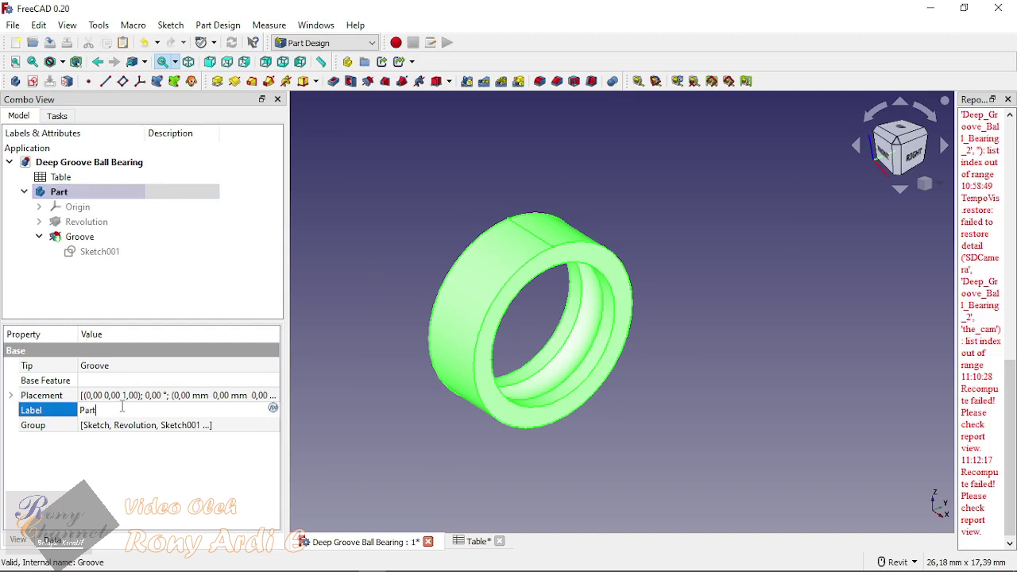
pyautogui.click(110, 478)
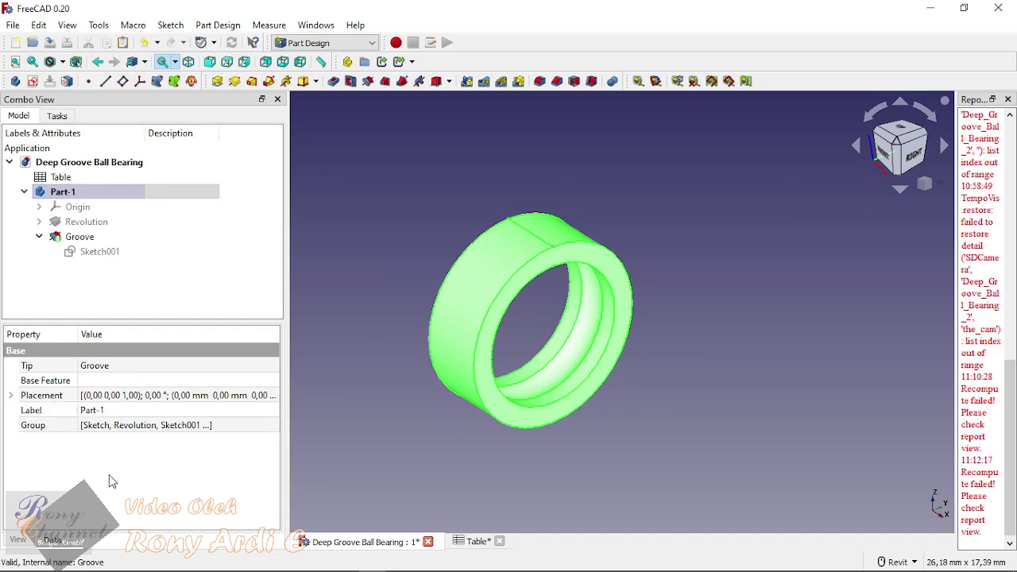
# Step: Copy the Revolution's Sketch, excluding its Table and XZ_Plane dependencies from the copy
pyautogui.click(40, 238)
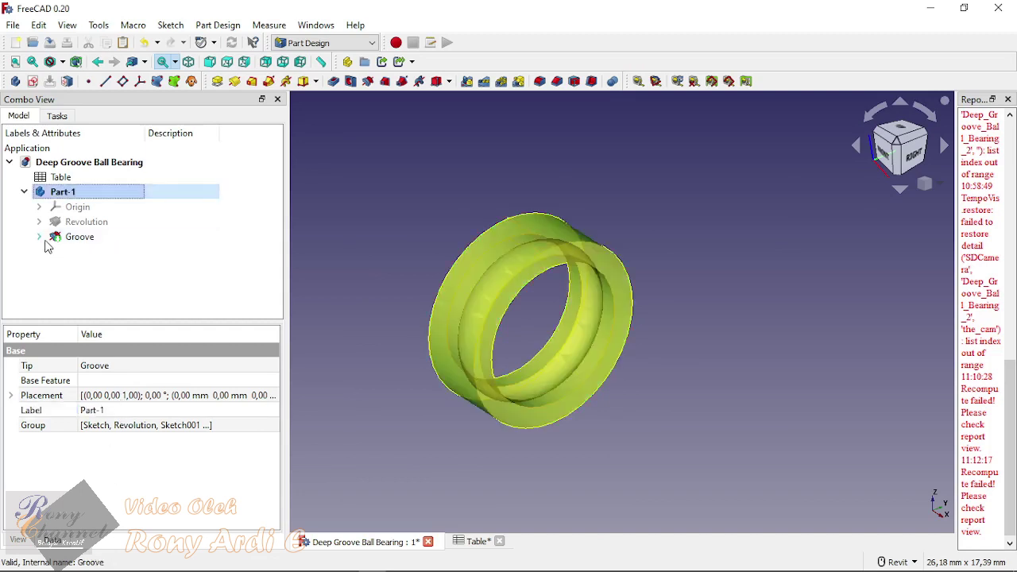
pyautogui.click(39, 236)
pyautogui.click(38, 222)
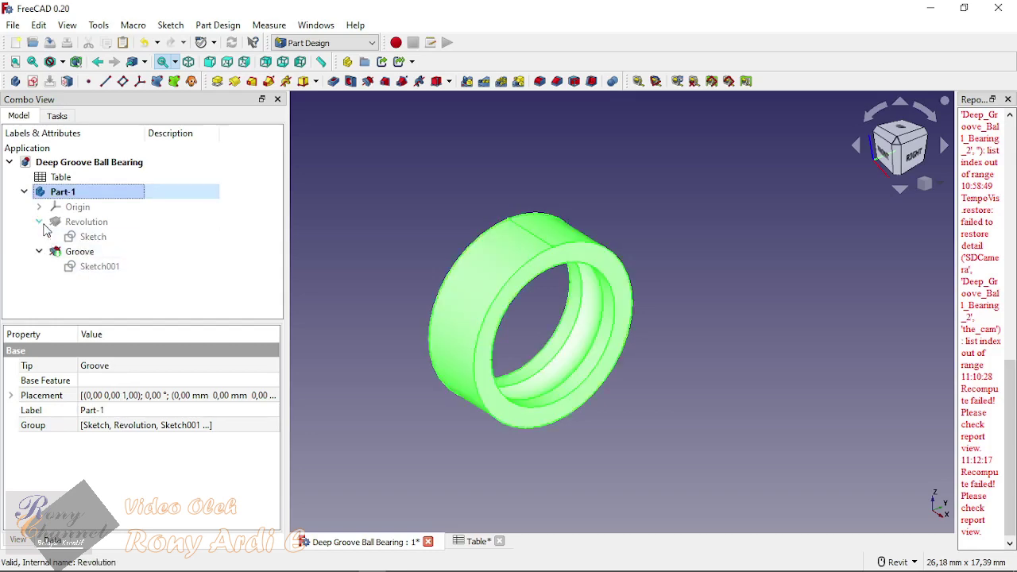
pyautogui.click(98, 240)
pyautogui.rightClick(98, 240)
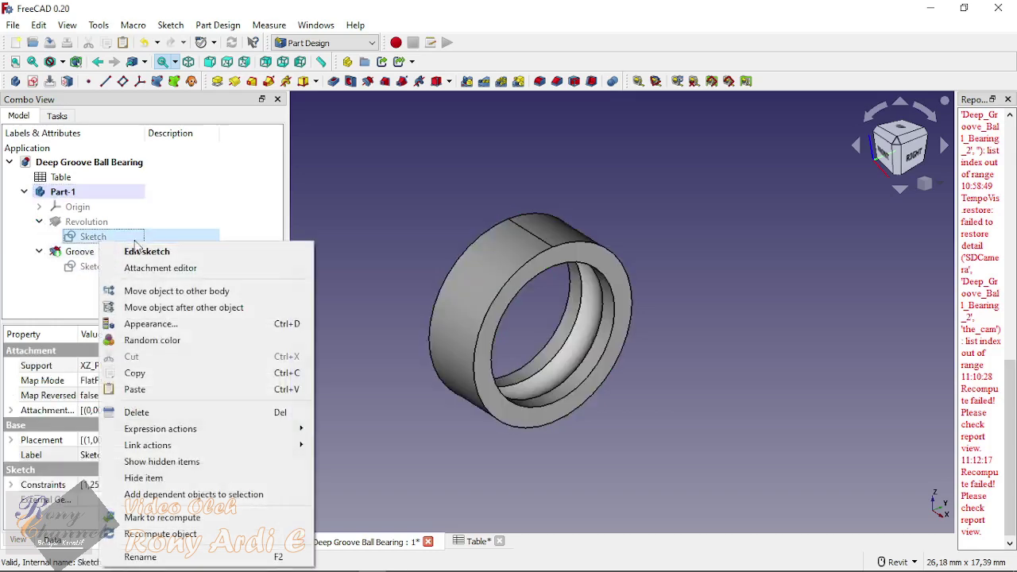
pyautogui.click(166, 372)
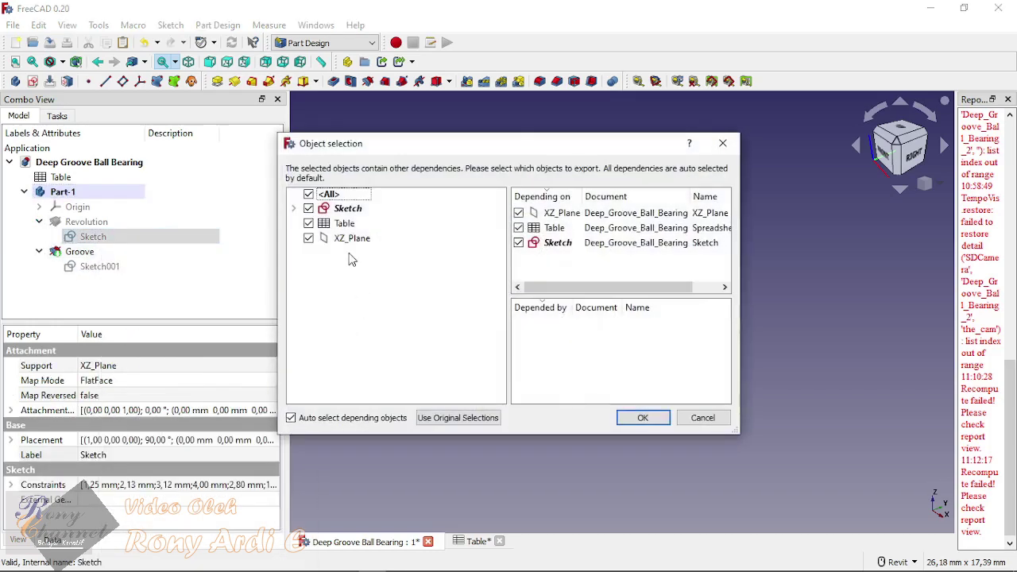
pyautogui.click(309, 209)
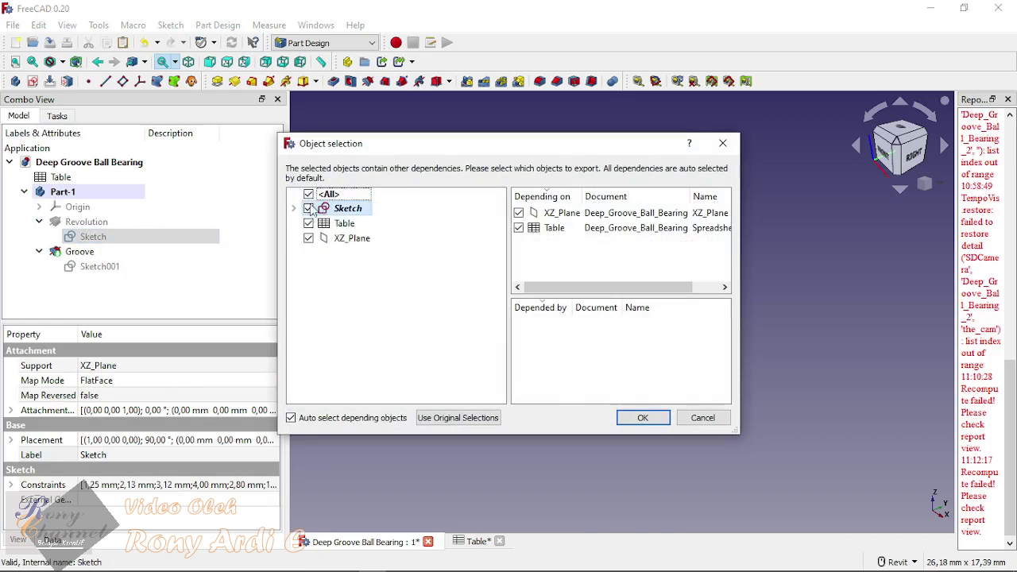
pyautogui.click(308, 223)
pyautogui.click(308, 238)
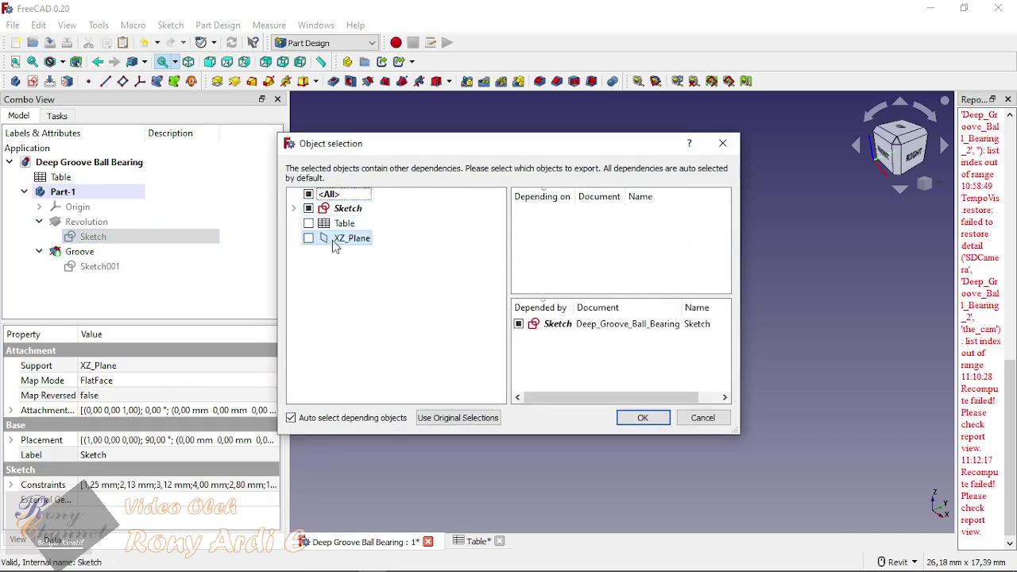
pyautogui.click(643, 418)
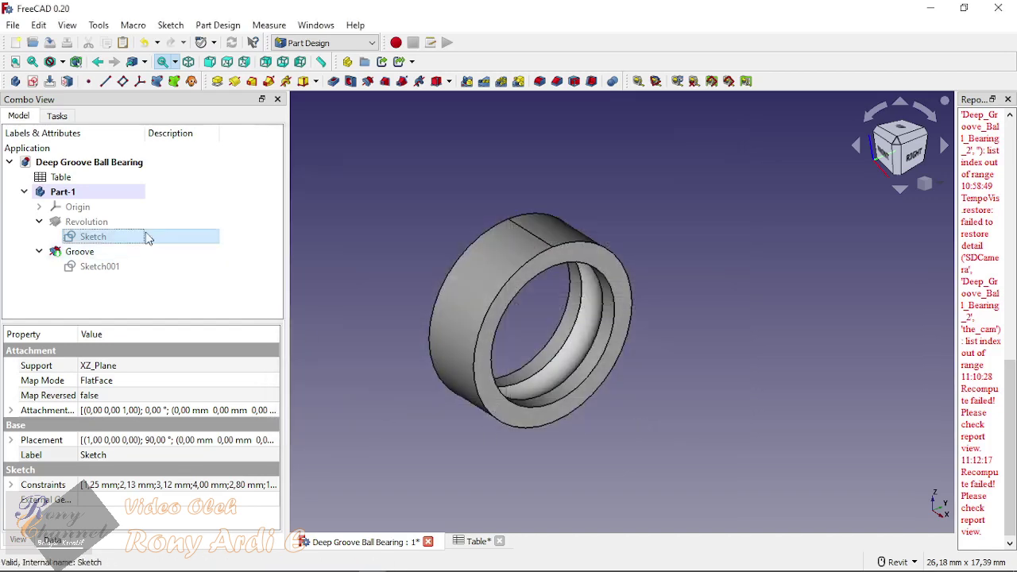
# Step: Collapse Part-1 in the model tree and create a new body in the document
pyautogui.click(39, 222)
pyautogui.click(24, 191)
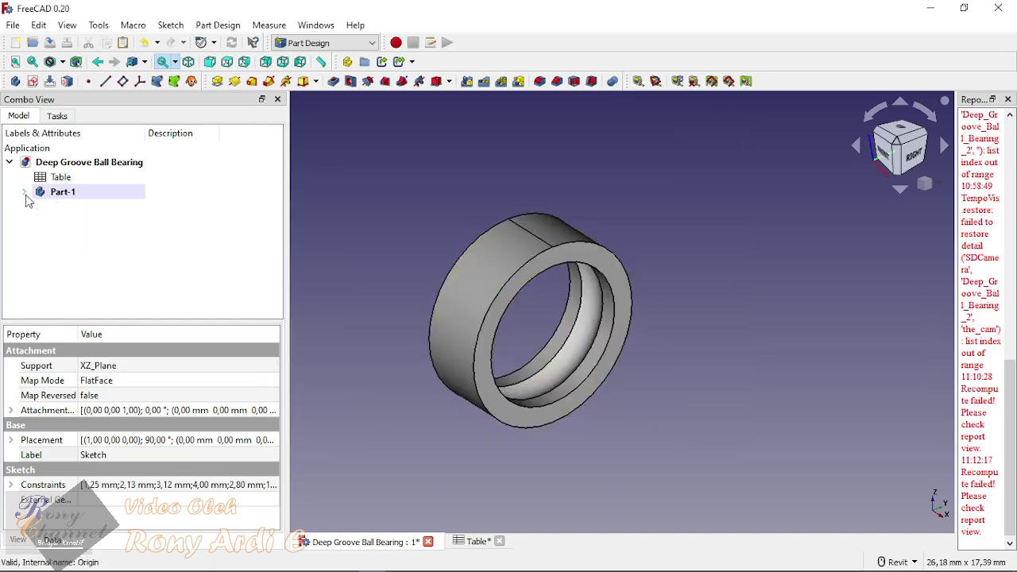
pyautogui.click(91, 254)
pyautogui.click(15, 81)
pyautogui.click(68, 207)
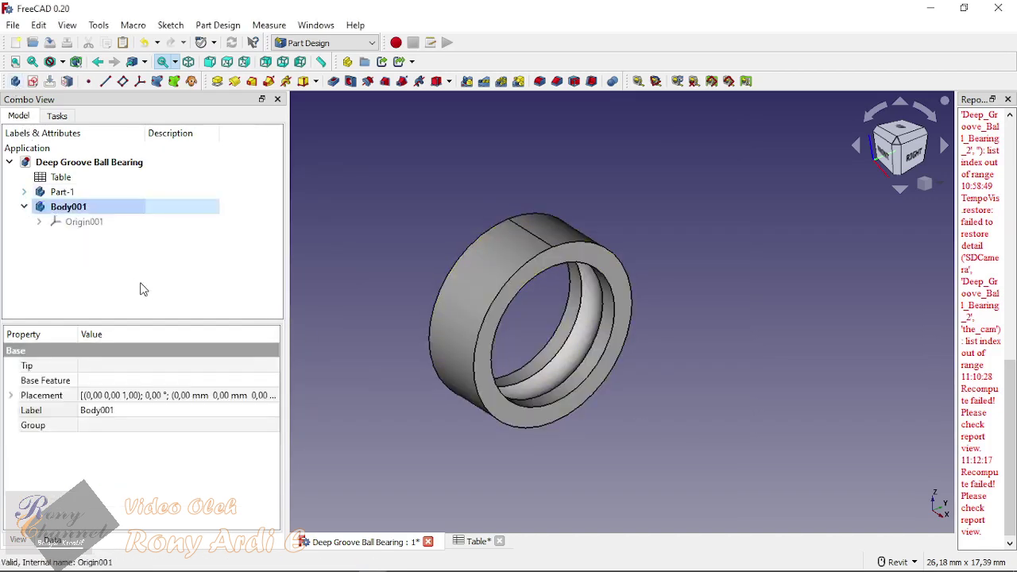
pyautogui.click(159, 262)
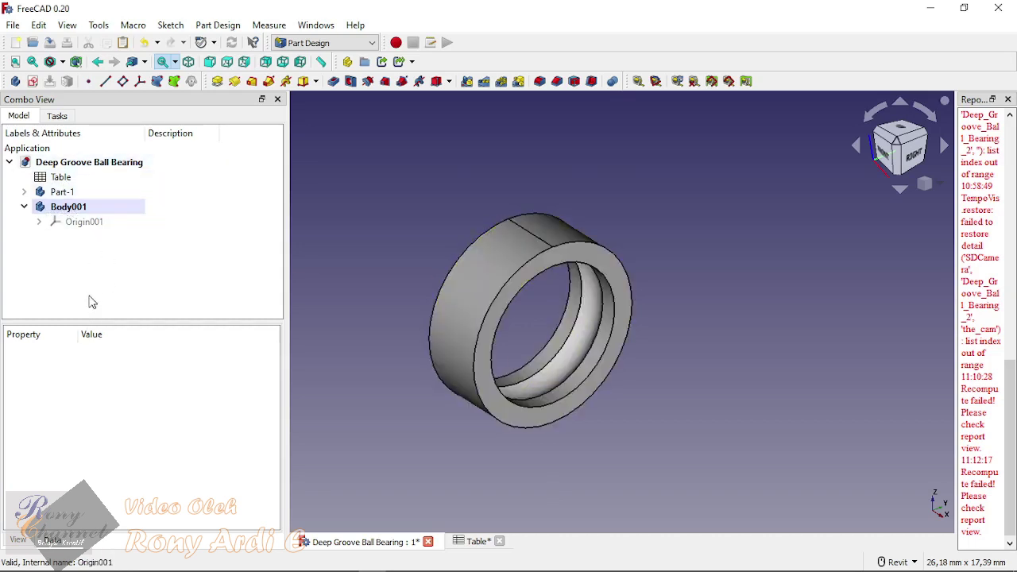
# Step: Paste the copied sketch into the document with the new body selected
pyautogui.click(70, 207)
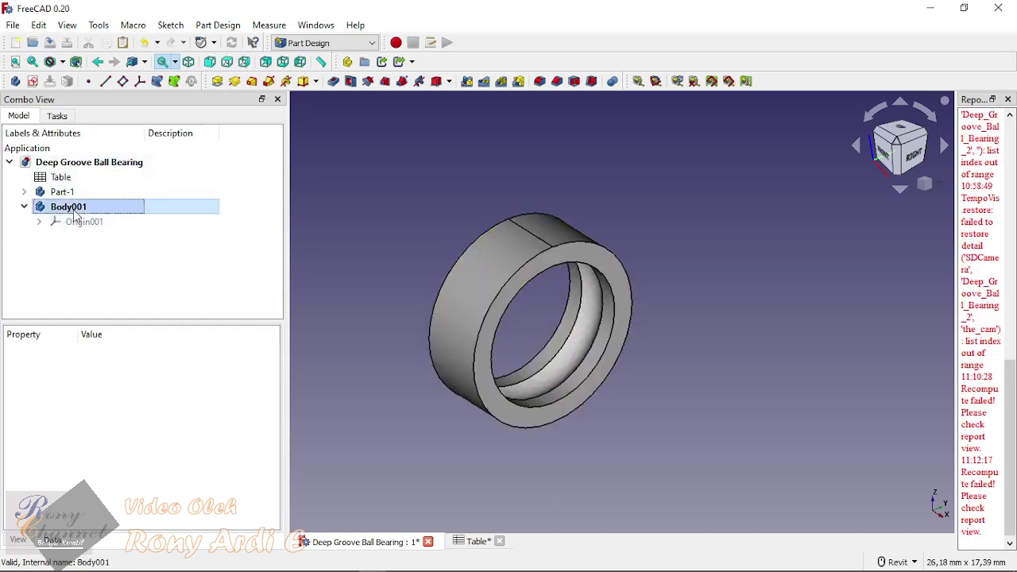
pyautogui.rightClick(74, 209)
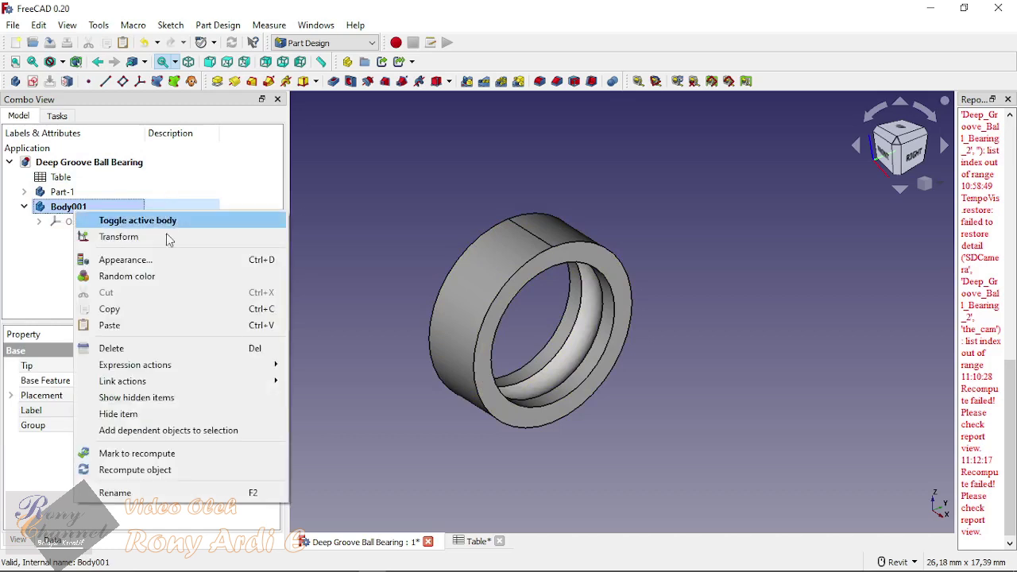
pyautogui.click(139, 323)
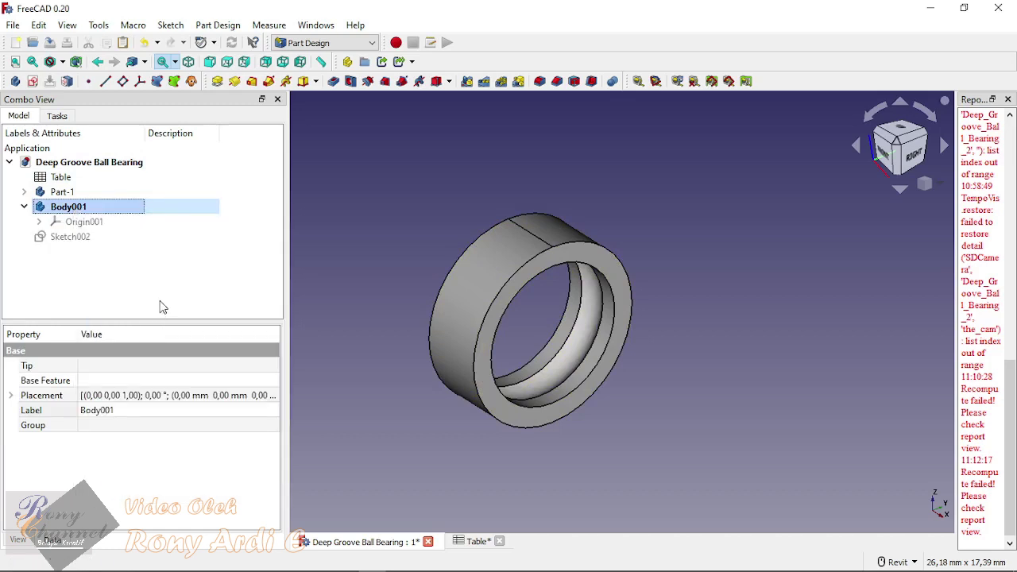
# Step: Move the pasted sketch into the new, empty body
pyautogui.click(44, 236)
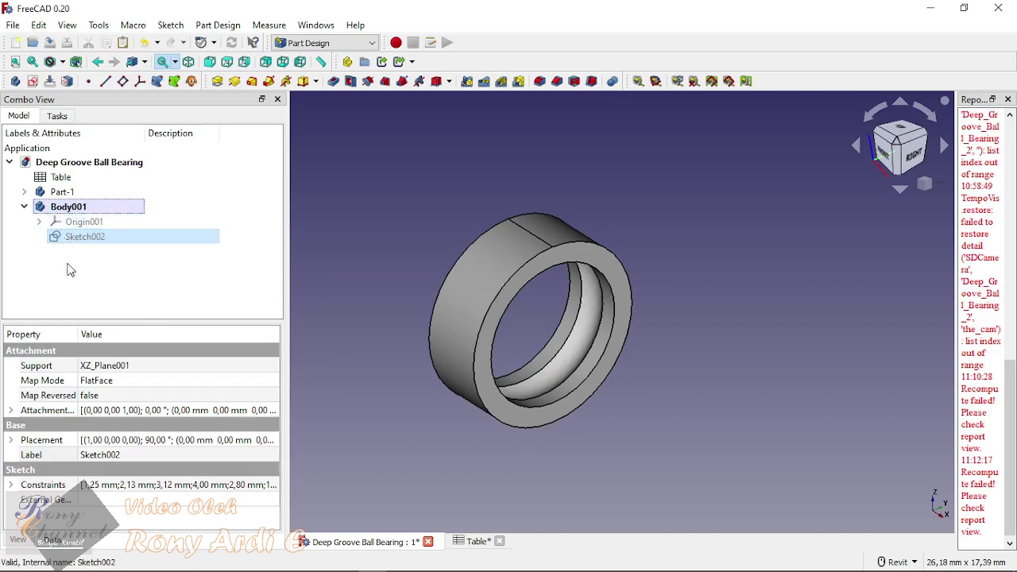
pyautogui.click(144, 42)
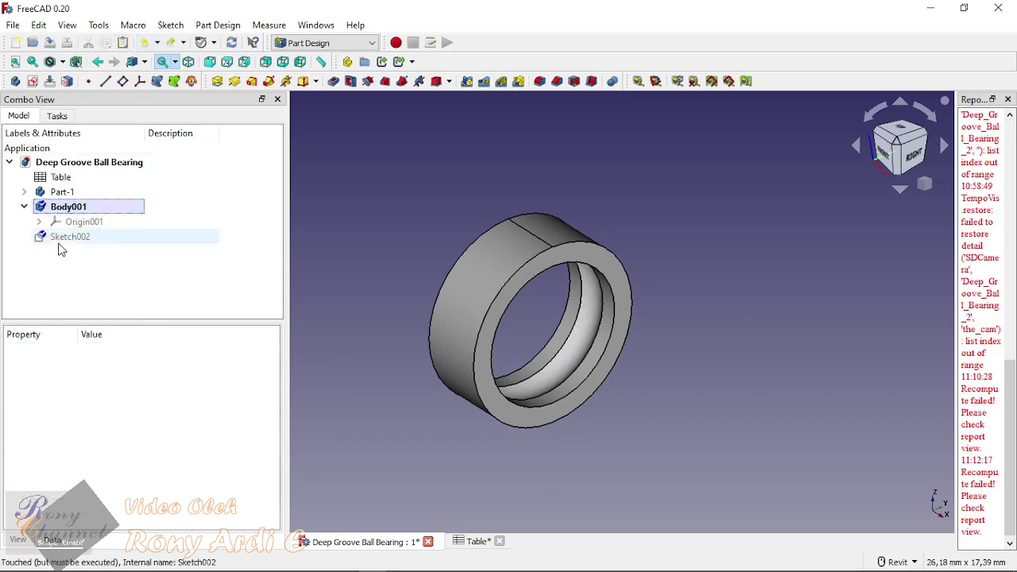
pyautogui.click(24, 207)
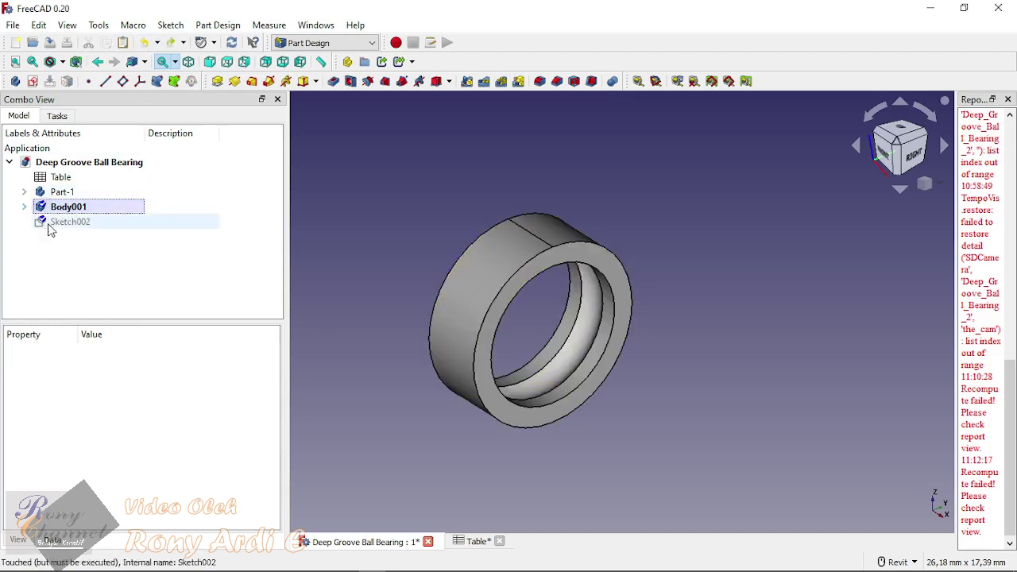
pyautogui.click(54, 223)
pyautogui.click(77, 208)
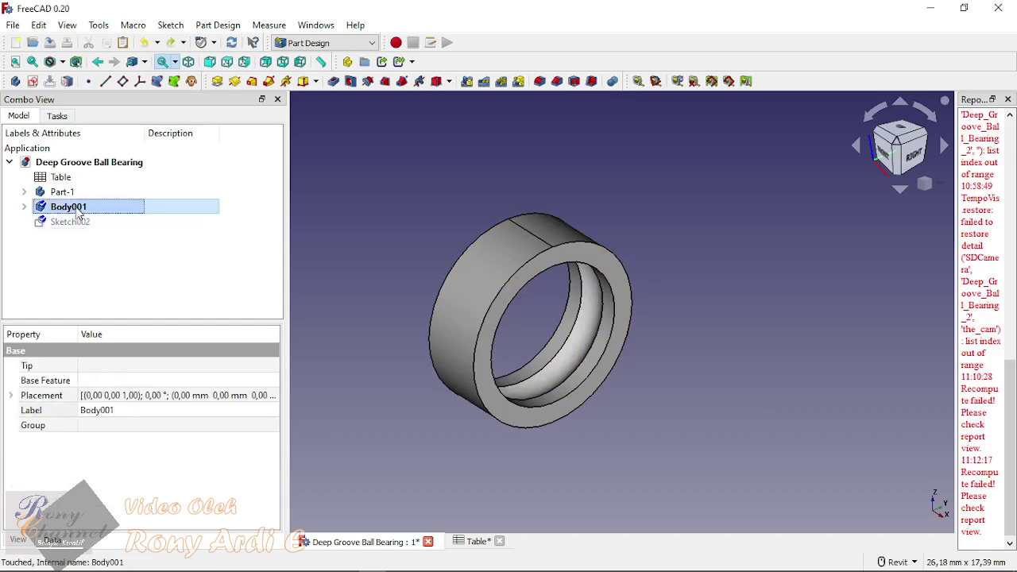
pyautogui.moveTo(75, 221); pyautogui.dragTo(150, 209)
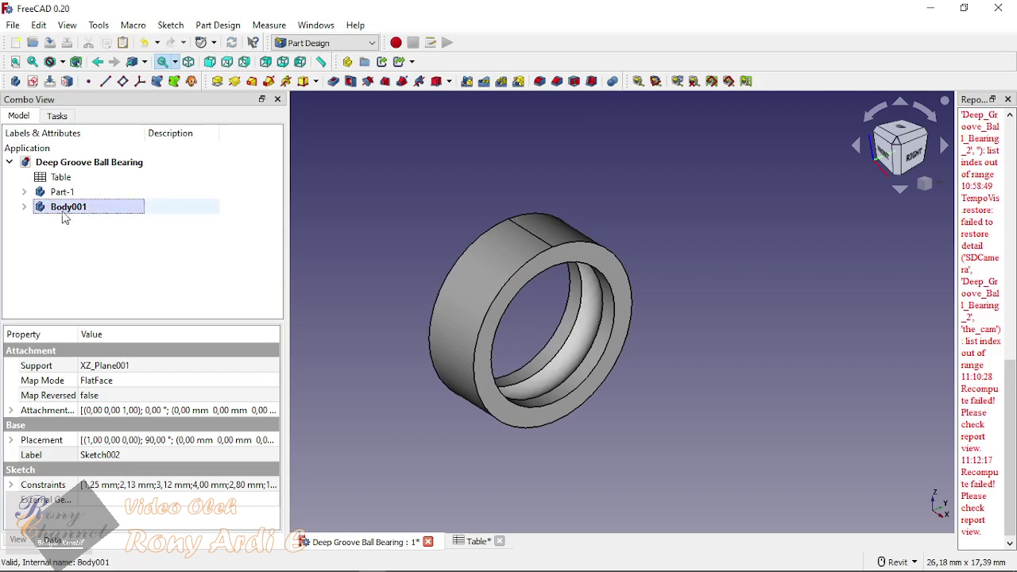
# Step: Rename the new body as Part-2
pyautogui.doubleClick(134, 409)
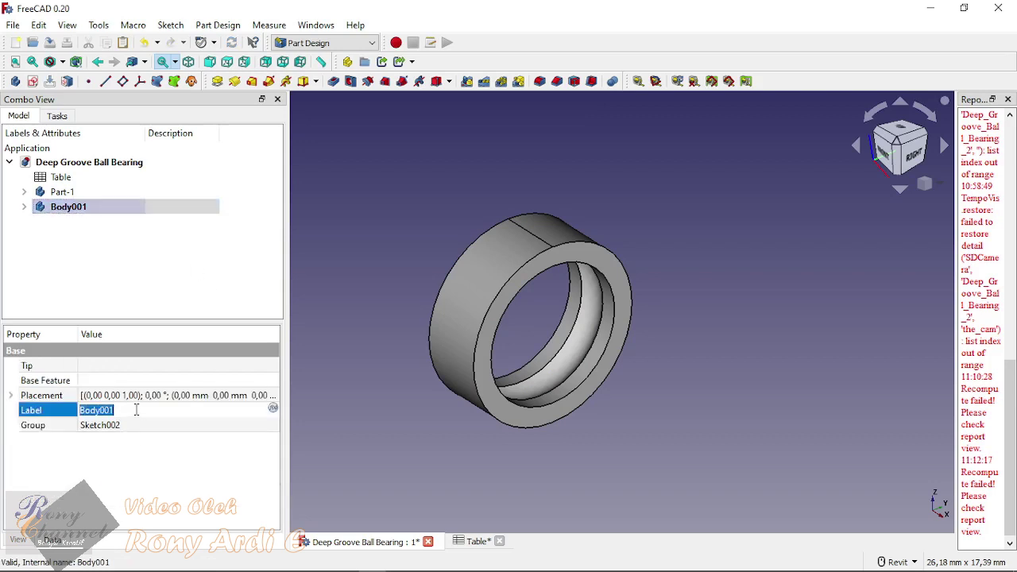
pyautogui.write('Part-2')
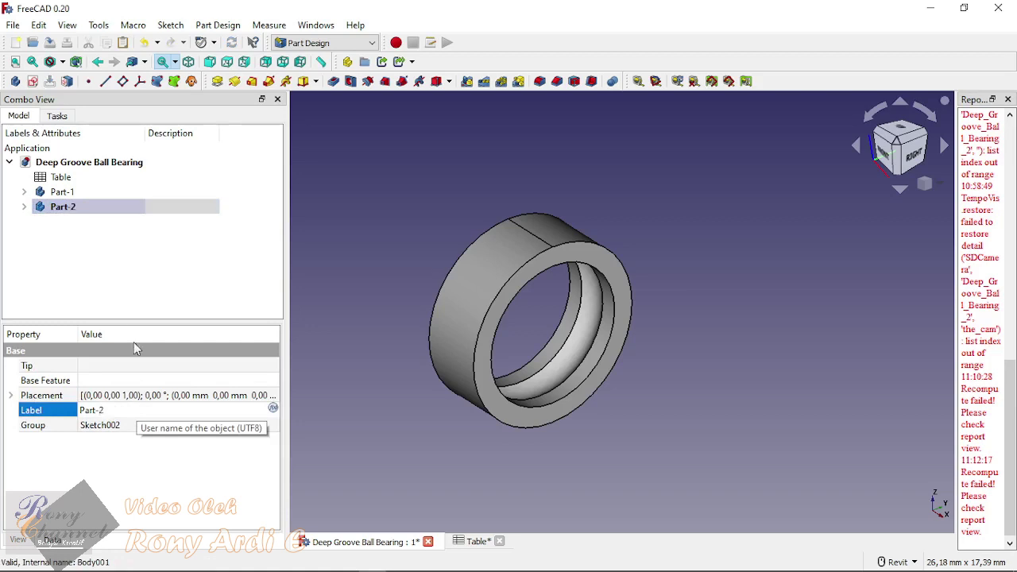
pyautogui.click(137, 298)
# Step: Expand Part-2, make its Sketch002 visible, and hide the Part-1 body
pyautogui.click(24, 208)
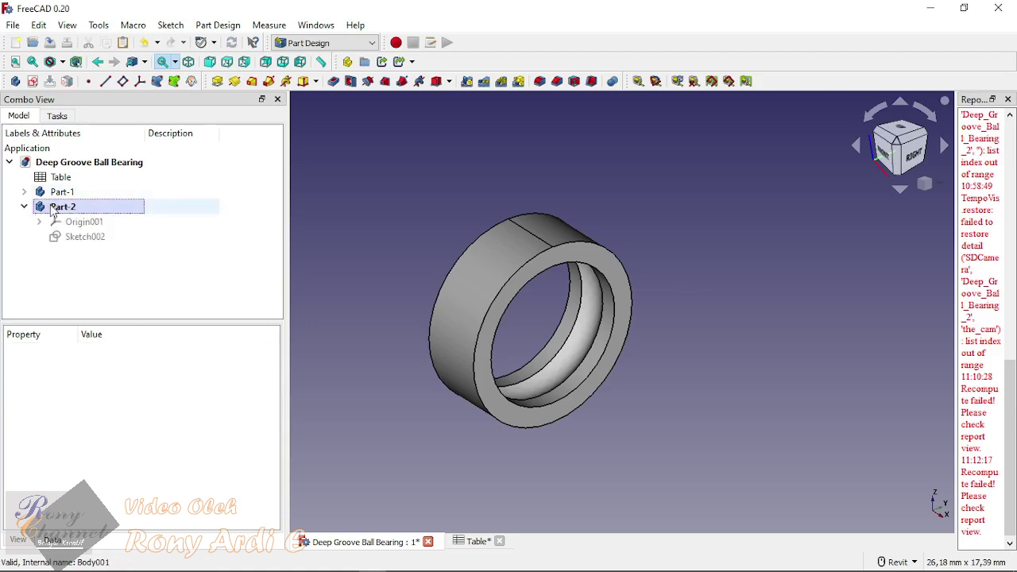
pyautogui.click(80, 236)
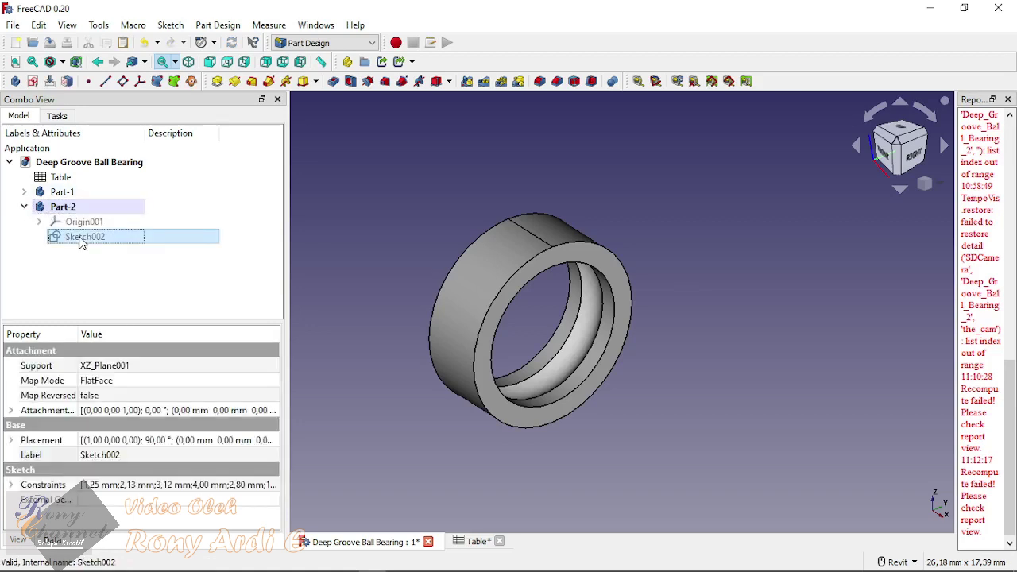
pyautogui.click(90, 267)
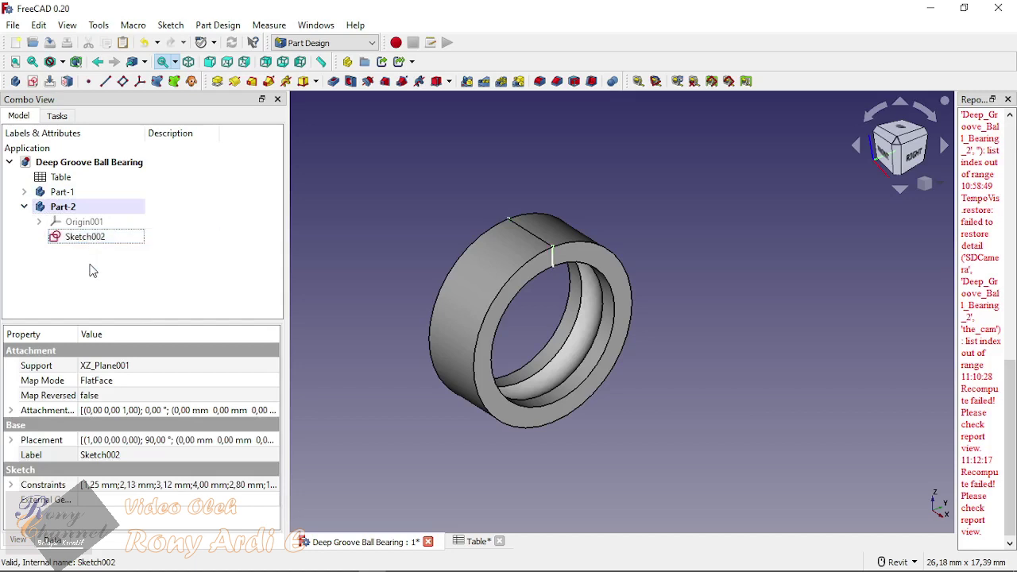
pyautogui.click(63, 192)
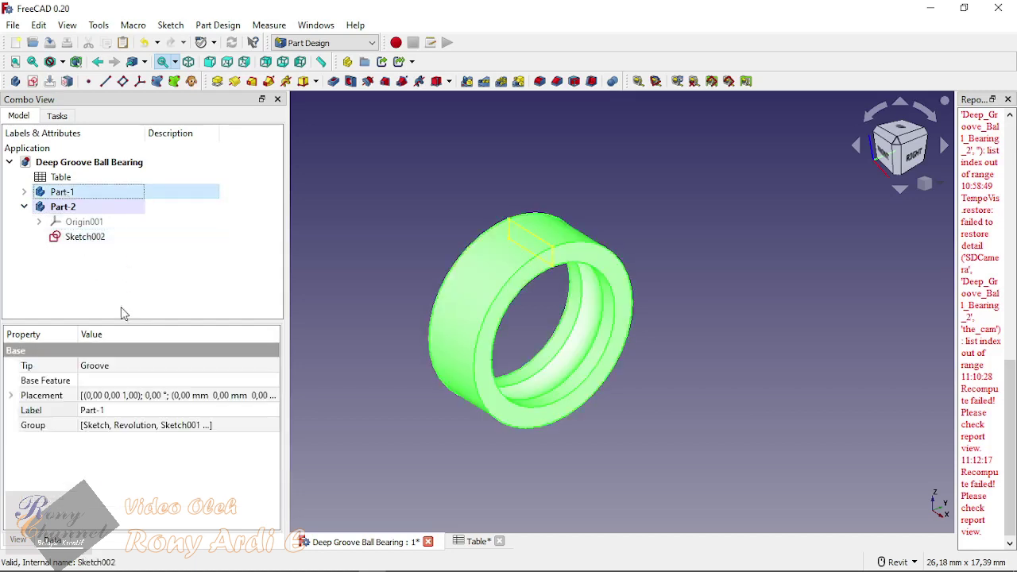
pyautogui.press('space')
pyautogui.click(477, 282)
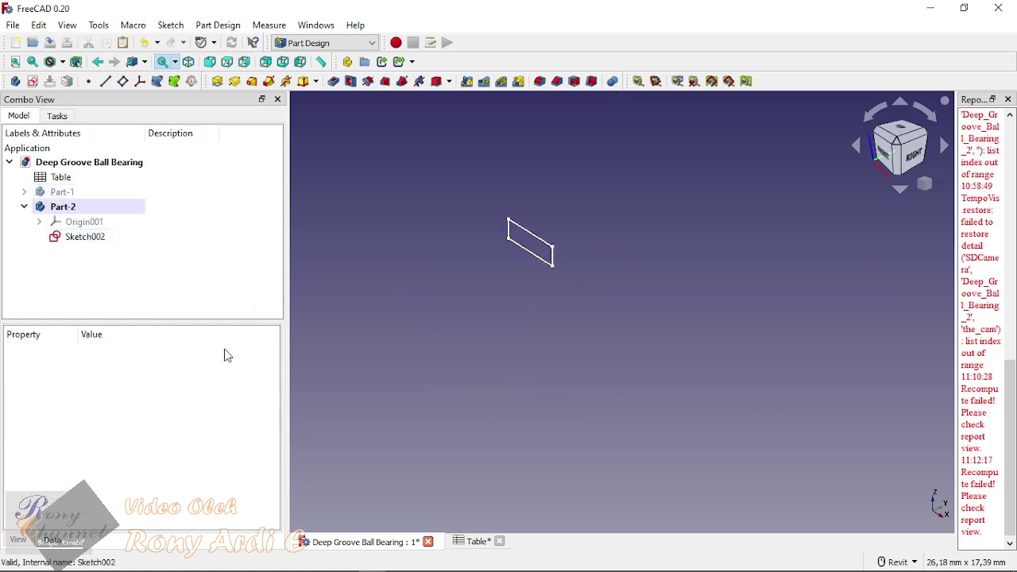
# Step: In Sketch002, convert the upper rectangle to construction geometry and the lower rectangle to normal geometry, and close the sketch
pyautogui.doubleClick(83, 237)
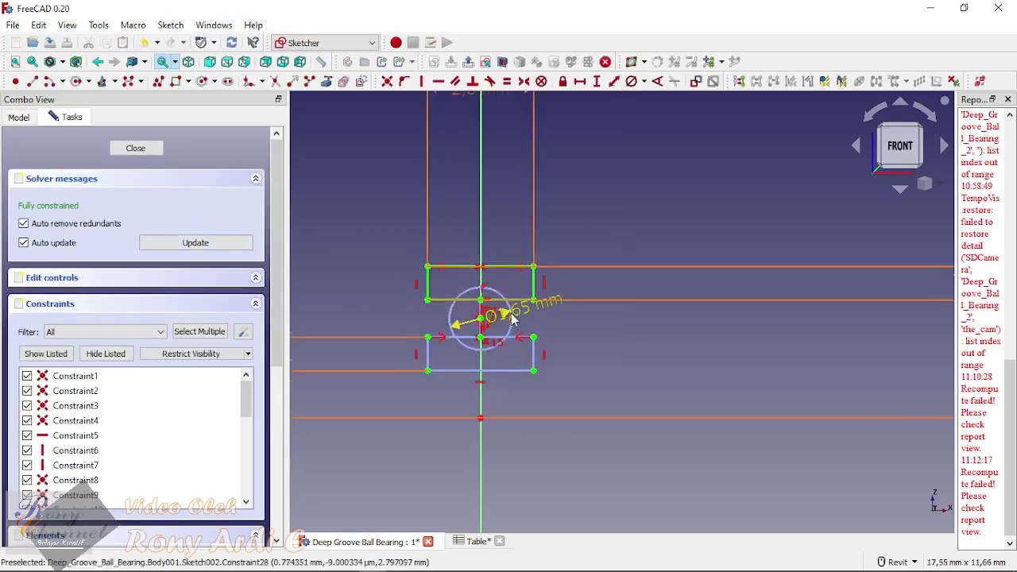
pyautogui.moveTo(315, 173)
pyautogui.mouseDown()
pyautogui.moveTo(694, 277)
pyautogui.moveTo(692, 302)
pyautogui.mouseUp()
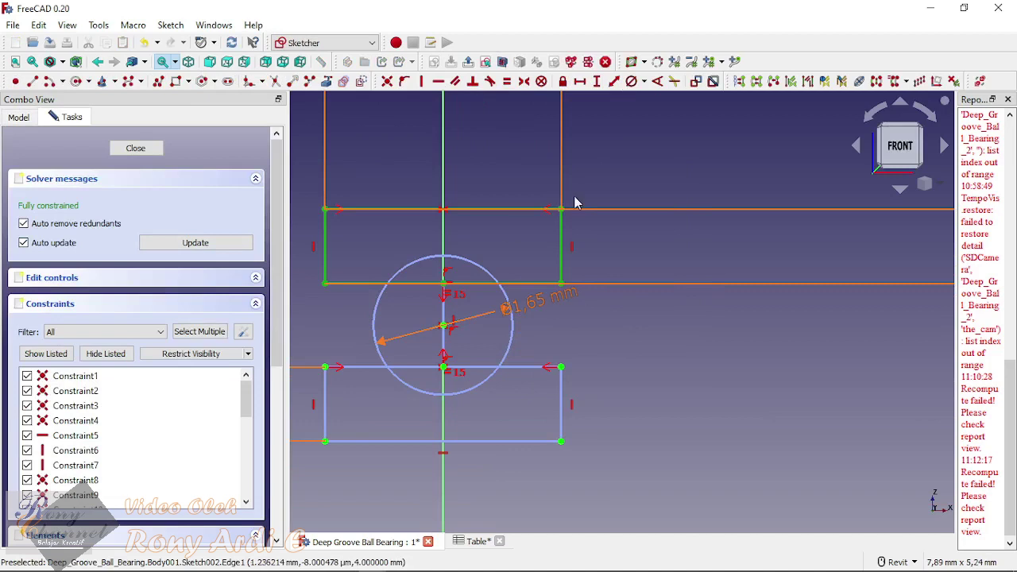
pyautogui.click(360, 84)
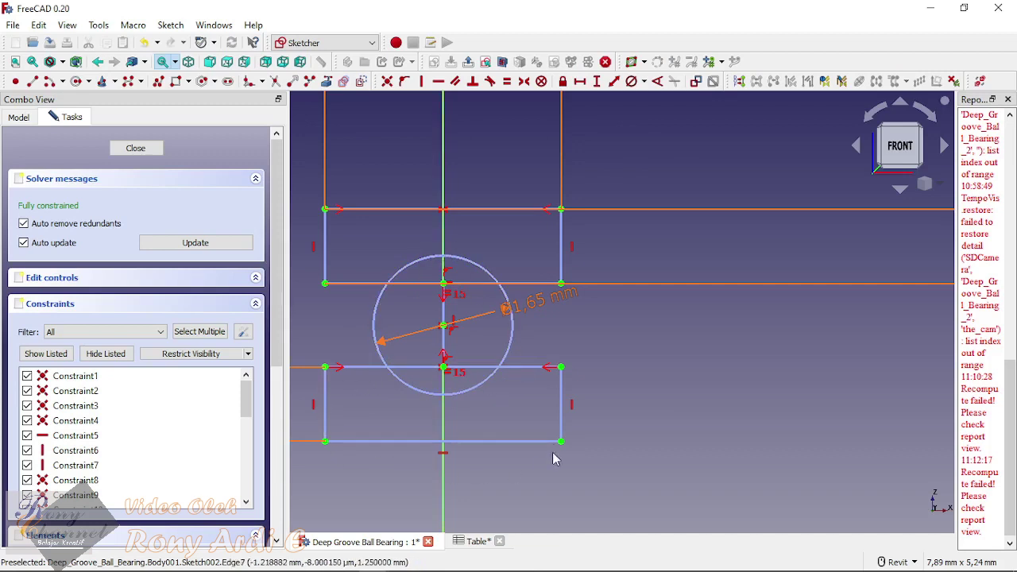
pyautogui.scroll(-3, 554, 459)
pyautogui.moveTo(355, 311)
pyautogui.mouseDown()
pyautogui.moveTo(508, 359)
pyautogui.moveTo(613, 412)
pyautogui.mouseUp()
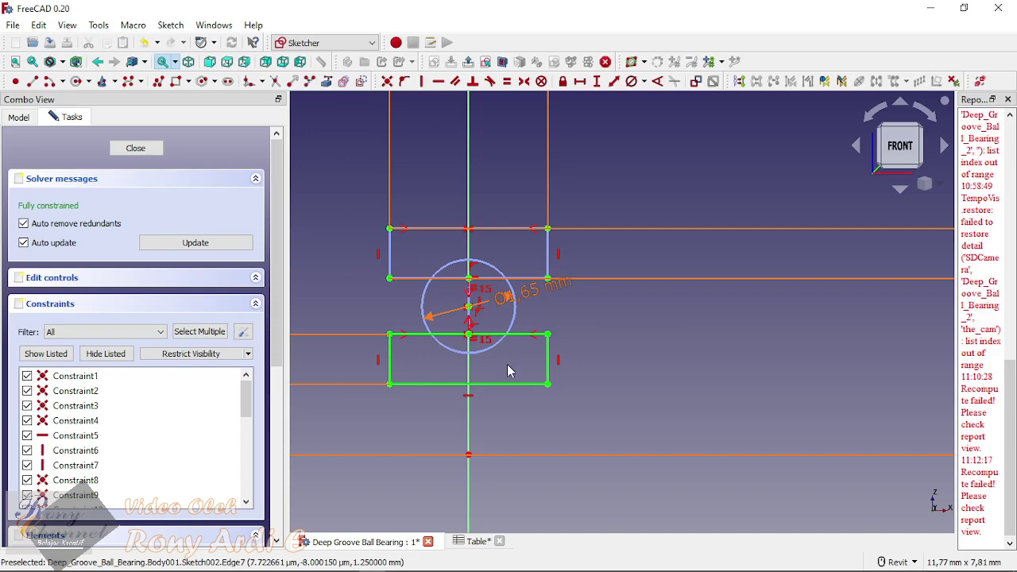
pyautogui.click(136, 149)
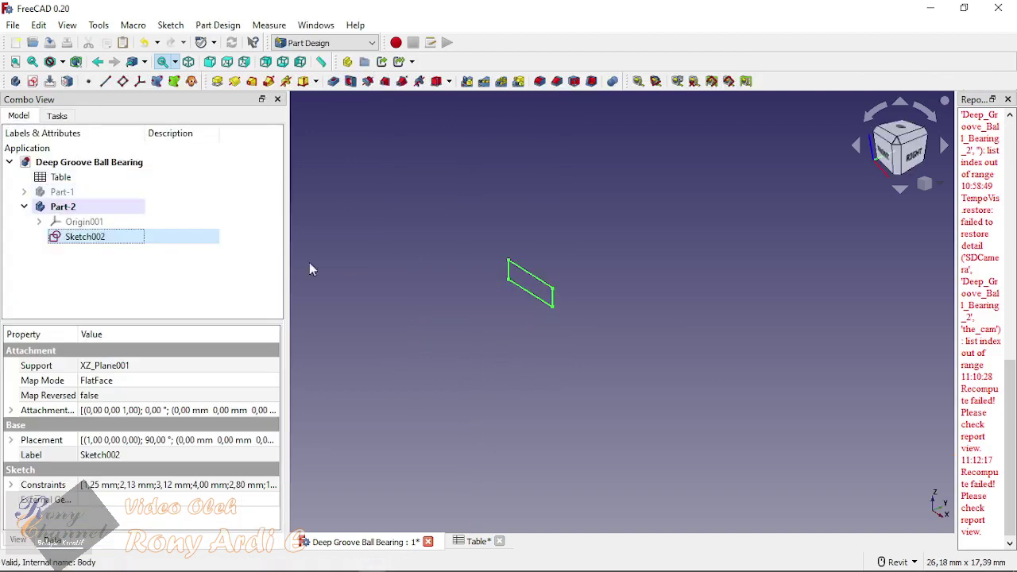
# Step: Revolve the lower rectangle's sketch 360° about the body's base X axis to form the inner ring
pyautogui.click(235, 81)
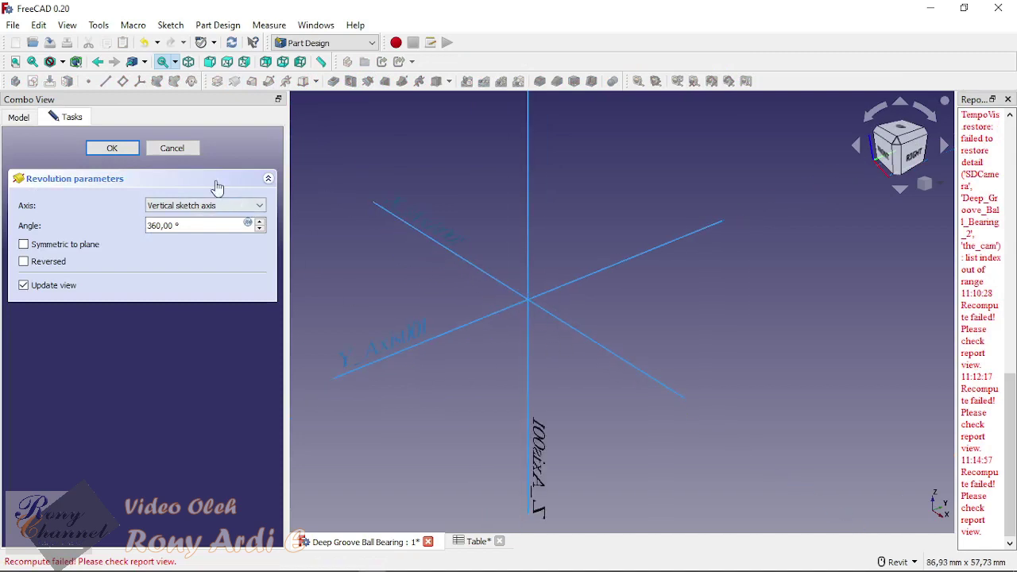
pyautogui.click(200, 204)
pyautogui.click(190, 302)
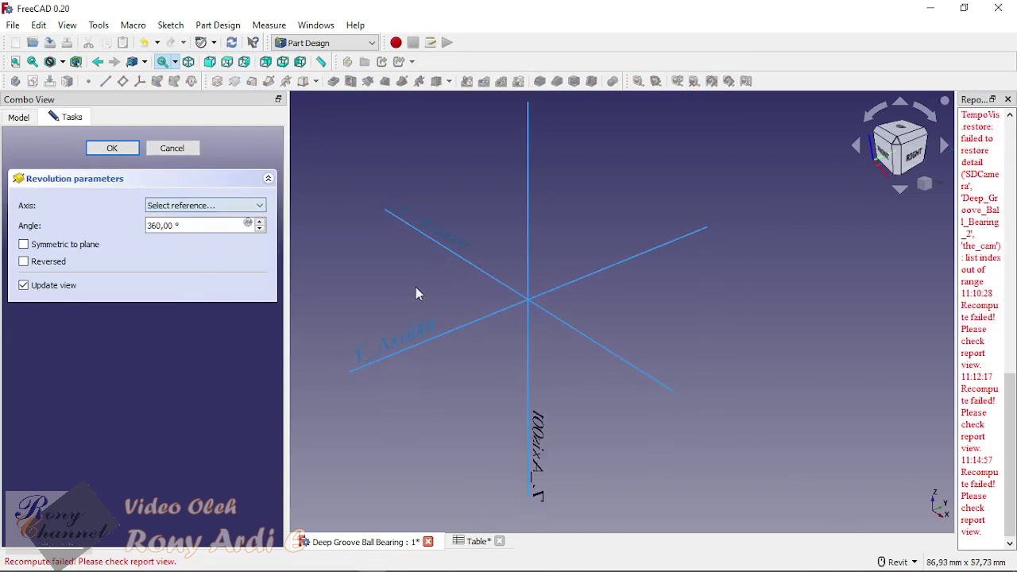
pyautogui.click(459, 266)
pyautogui.click(112, 149)
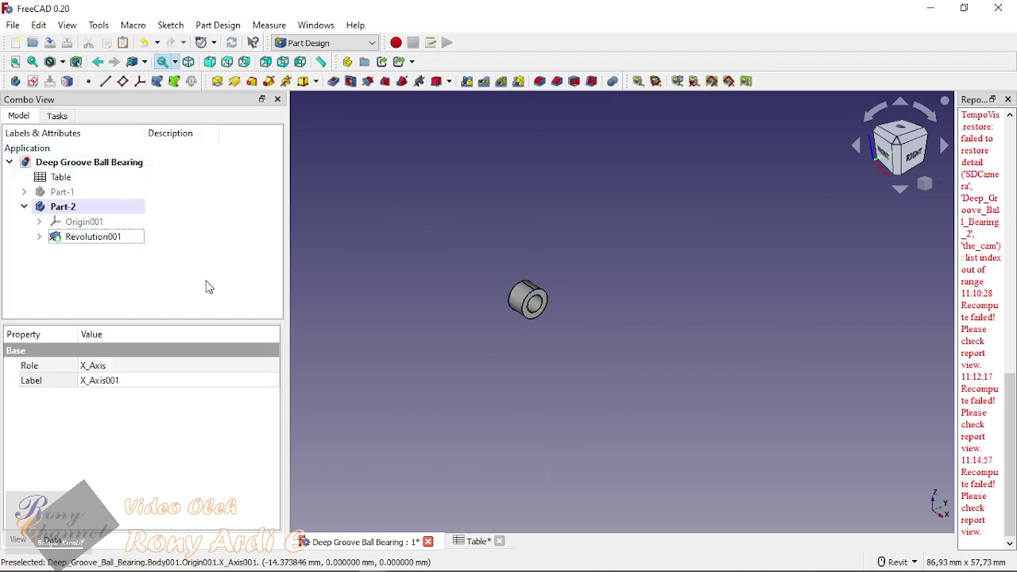
# Step: Copy the sketch under Revolution001, excluding its Table and XZ_Plane001 dependencies from the copy
pyautogui.click(40, 236)
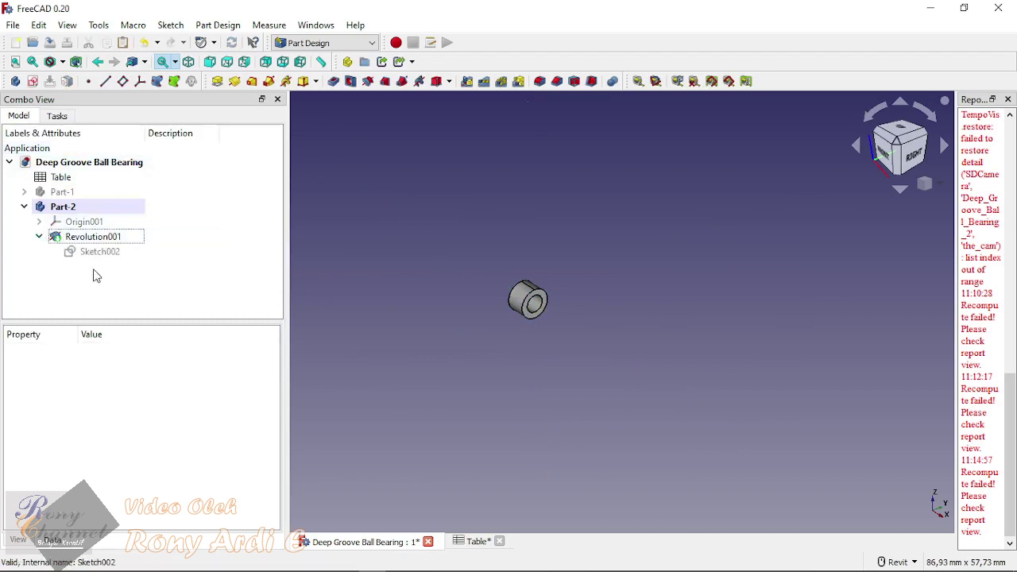
pyautogui.click(89, 251)
pyautogui.rightClick(89, 251)
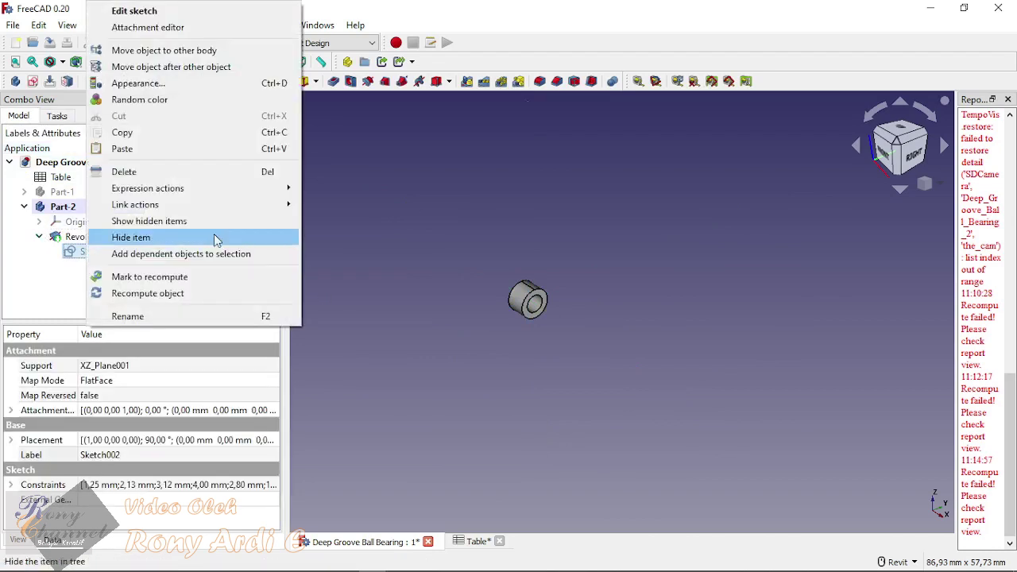
pyautogui.click(156, 133)
pyautogui.click(309, 223)
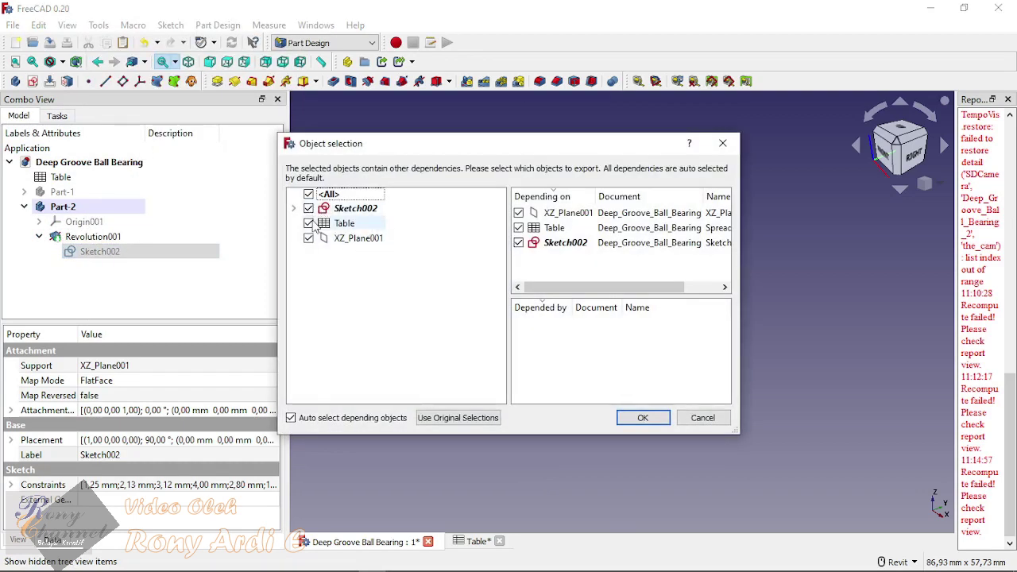
pyautogui.click(308, 238)
pyautogui.click(642, 417)
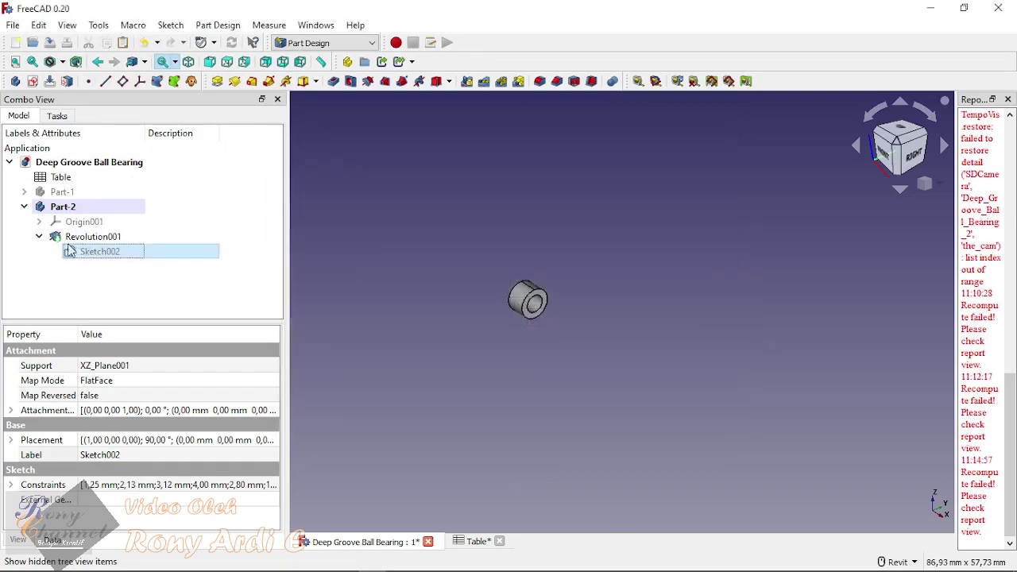
# Step: Paste the copied sketch into the document and move it into the Part-2 body
pyautogui.click(38, 237)
pyautogui.click(87, 207)
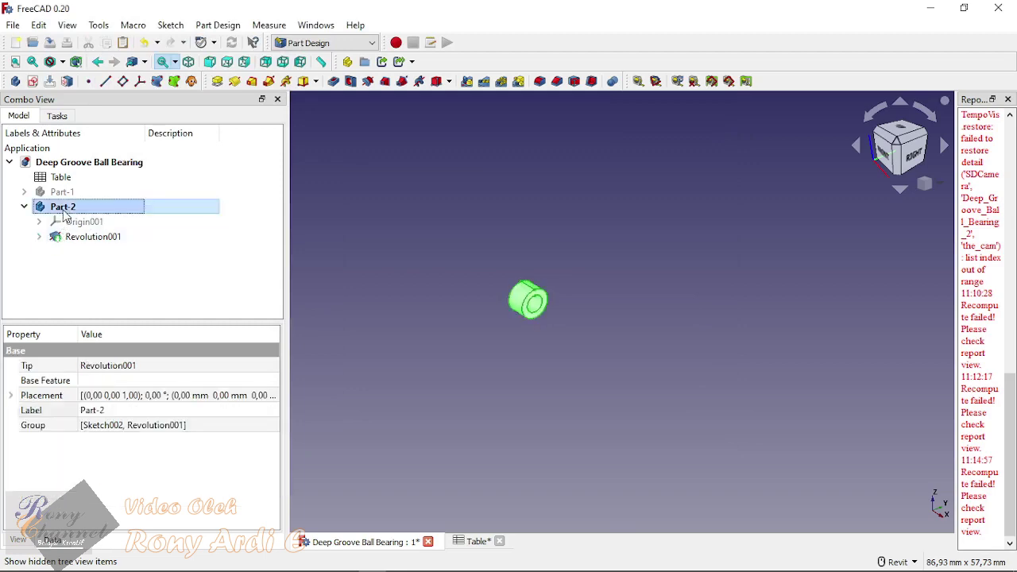
pyautogui.rightClick(99, 207)
pyautogui.click(124, 324)
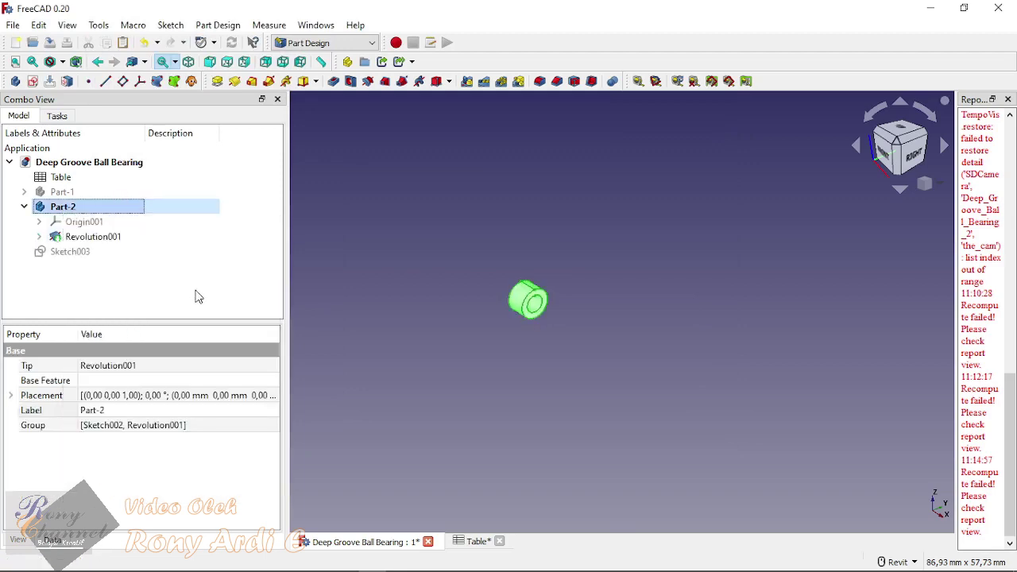
pyautogui.moveTo(82, 258); pyautogui.dragTo(96, 212)
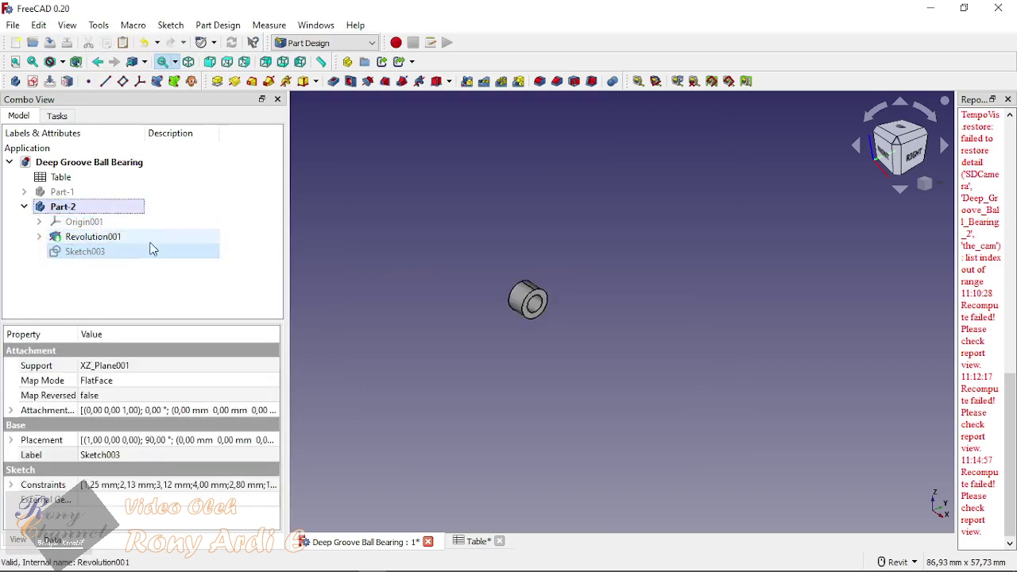
# Step: In Sketch003, convert the lower rectangle to construction geometry and the circle to normal geometry, and close the sketch
pyautogui.doubleClick(62, 253)
pyautogui.scroll(5, 521, 304)
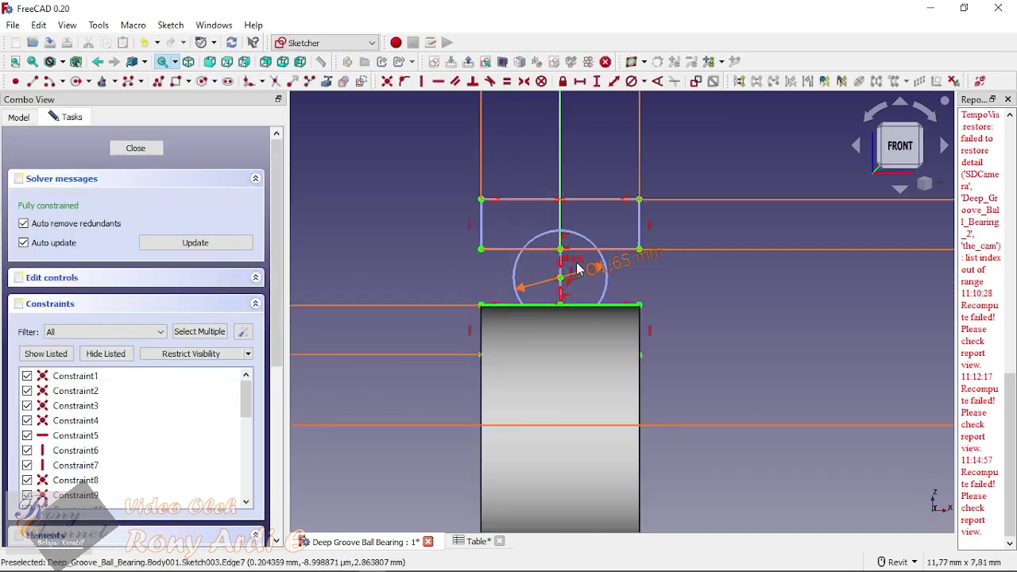
pyautogui.scroll(2, 578, 271)
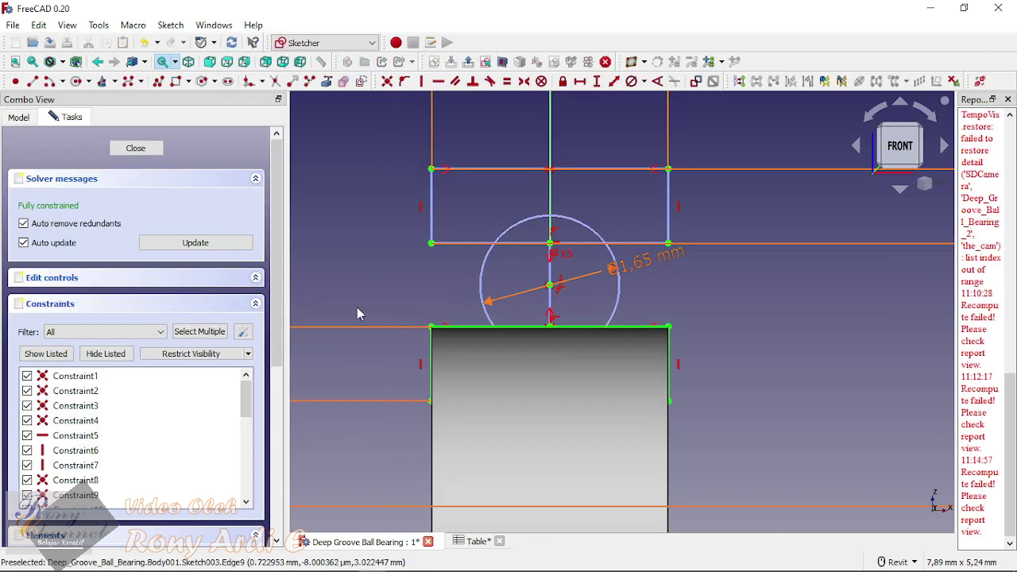
pyautogui.moveTo(357, 310); pyautogui.dragTo(799, 483)
pyautogui.click(361, 81)
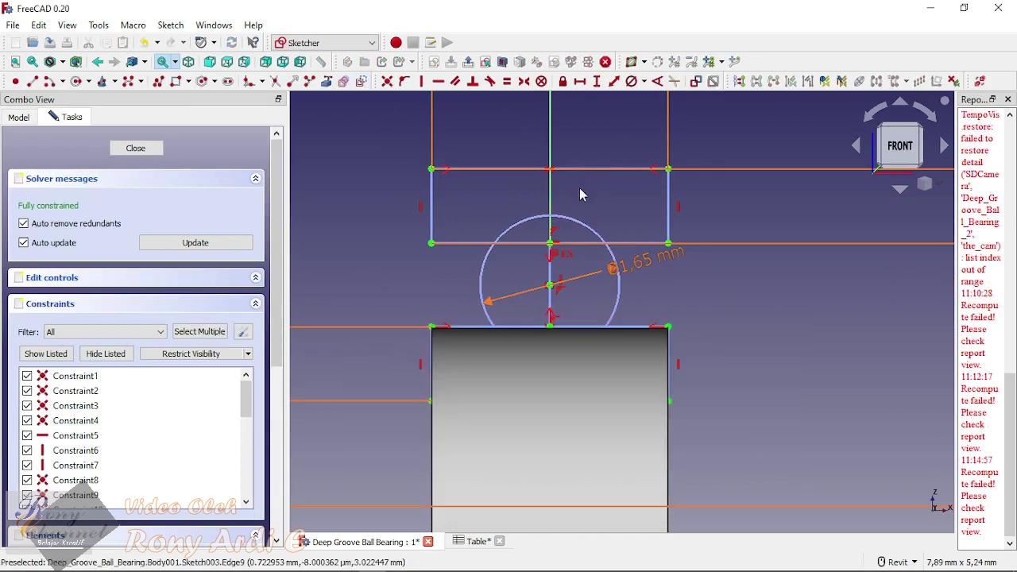
pyautogui.click(596, 237)
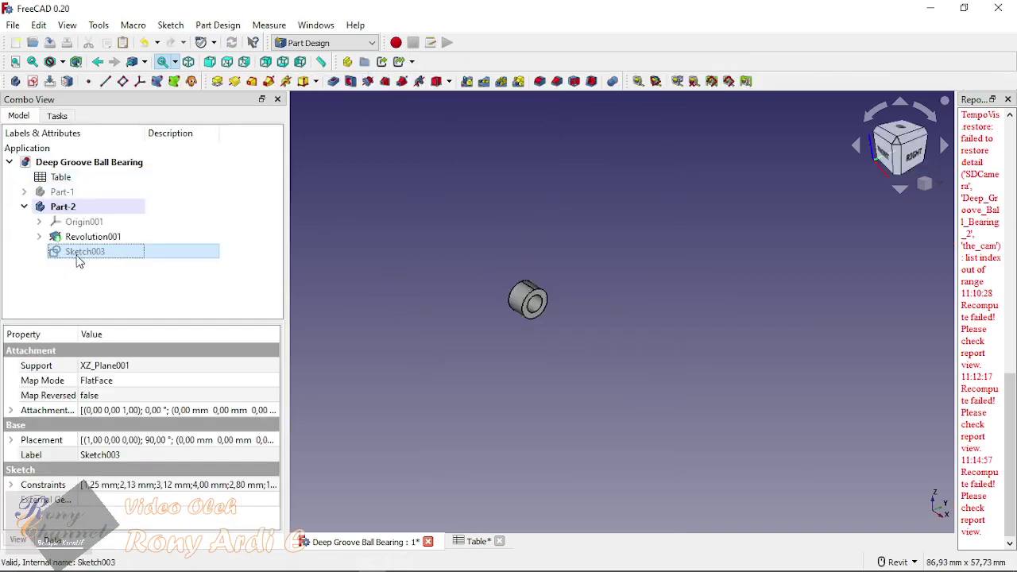
# Step: Show Sketch003 and use its circle to cut a 360° groove around the inner ring about the base X axis
pyautogui.press('space')
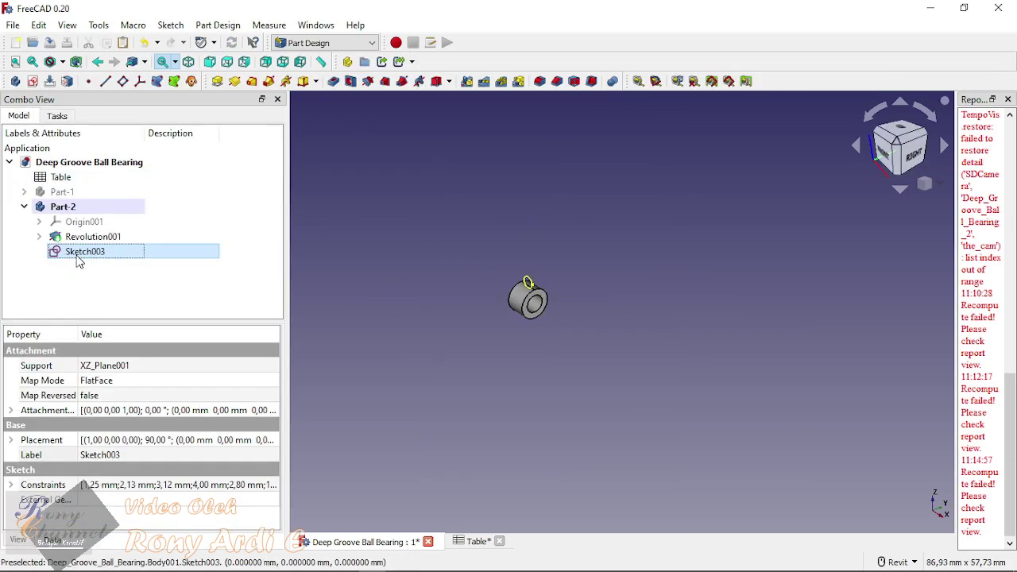
pyautogui.click(357, 310)
pyautogui.scroll(8, 517, 246)
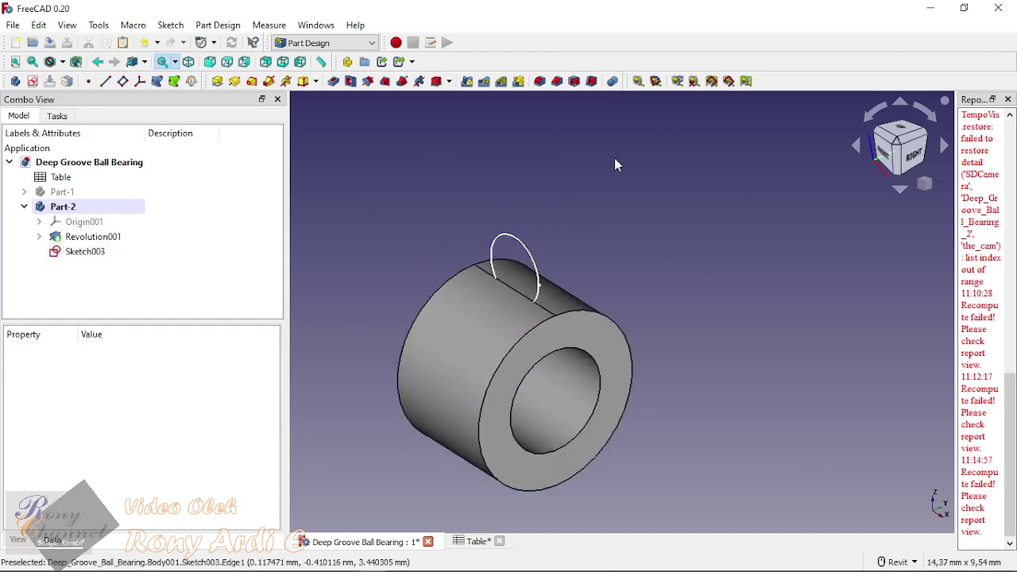
pyautogui.click(368, 82)
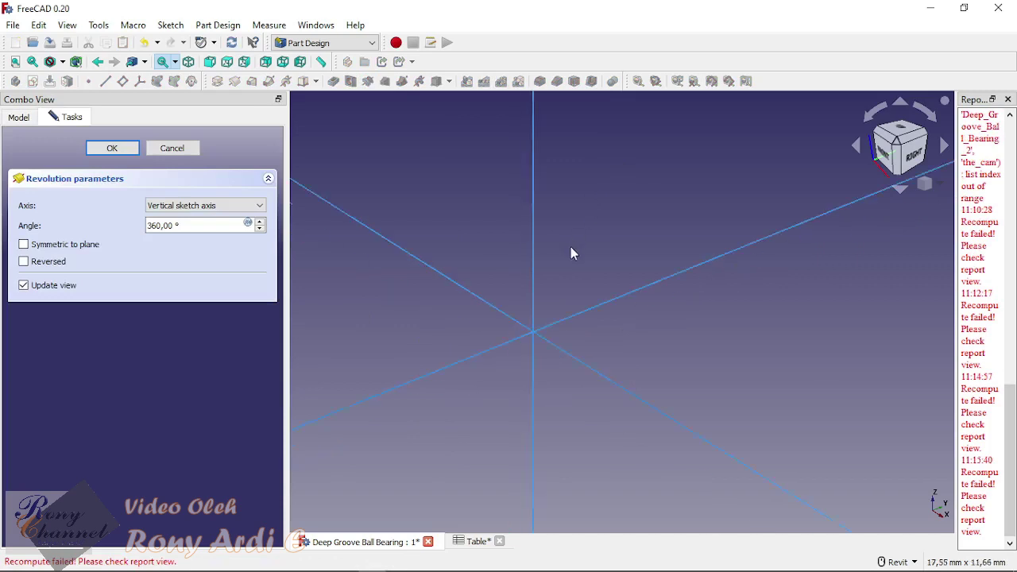
pyautogui.click(205, 205)
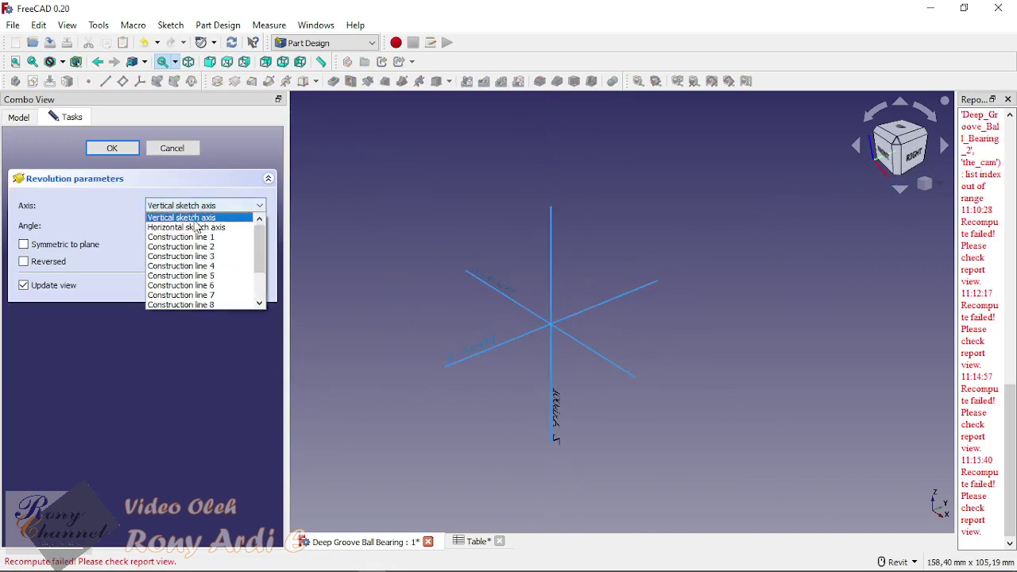
pyautogui.click(190, 303)
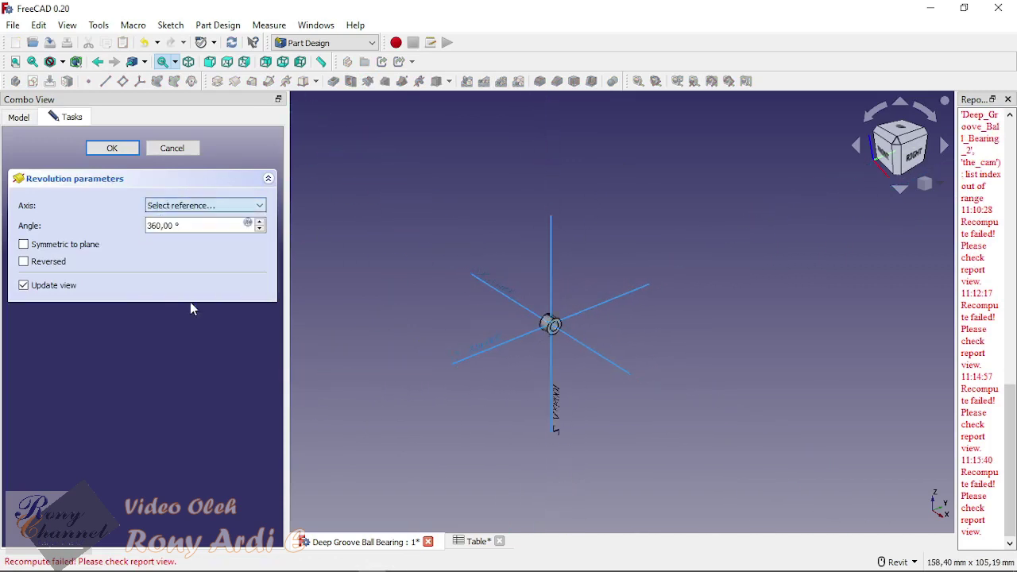
pyautogui.click(518, 308)
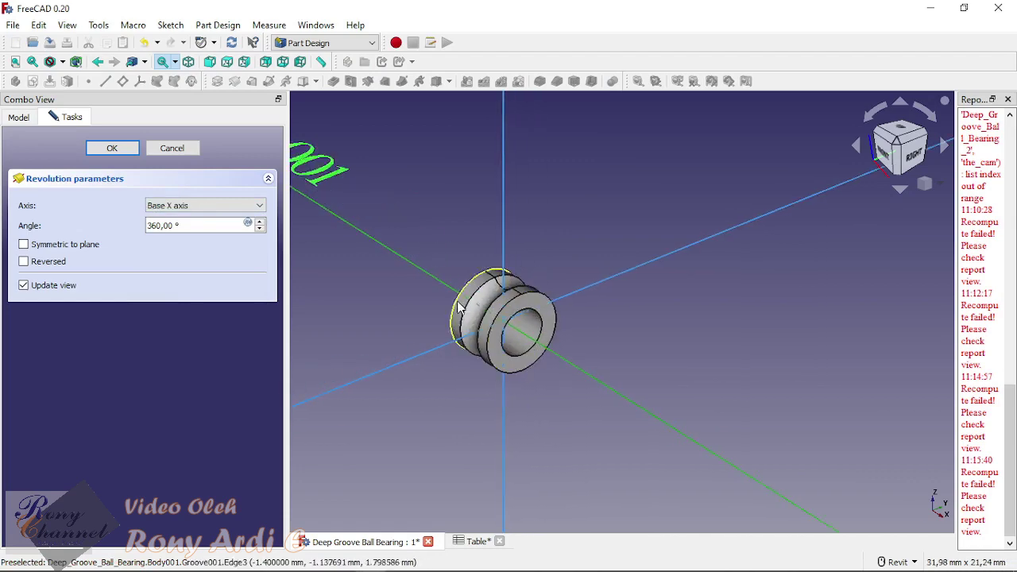
pyautogui.click(112, 148)
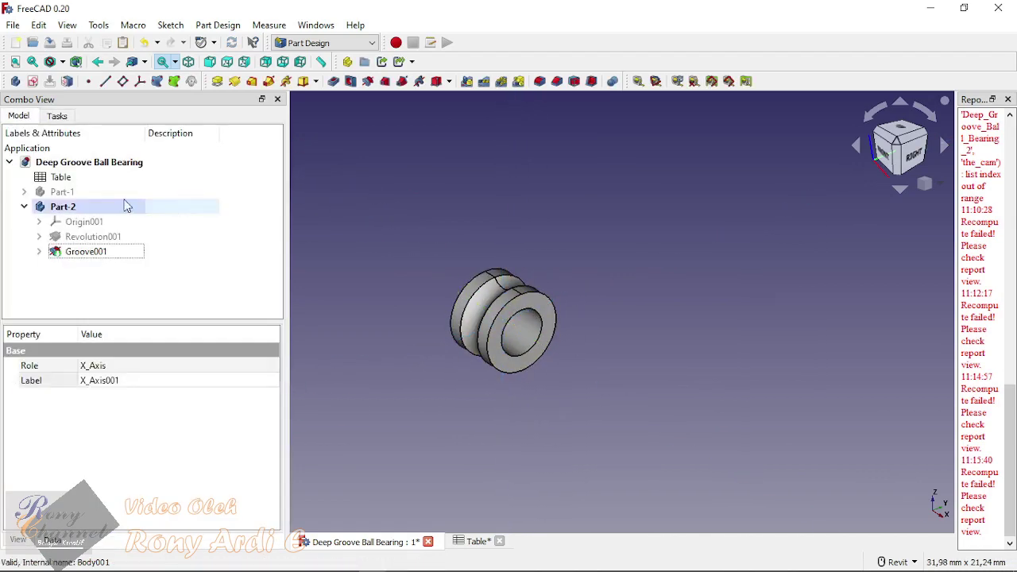
# Step: Make the Part-1 outer ring visible again to view it together with the grooved inner ring
pyautogui.press('space')
pyautogui.click(172, 302)
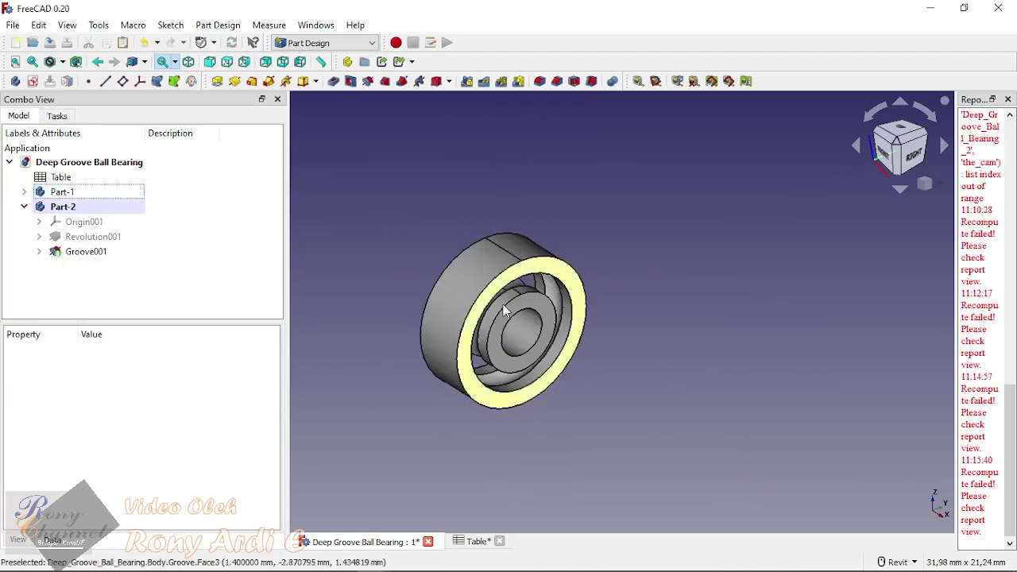
pyautogui.scroll(3, 555, 311)
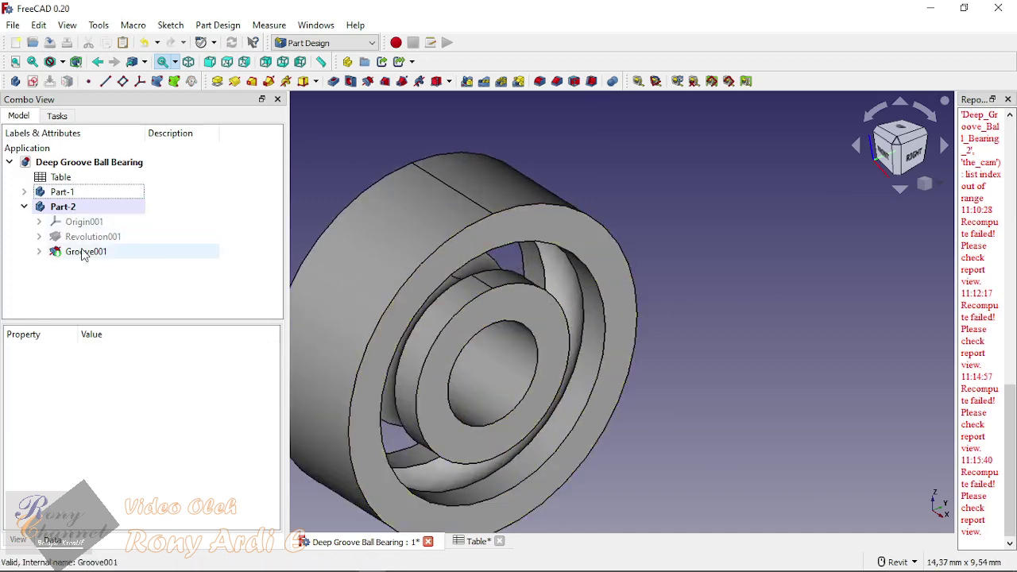
# Step: Hide the inner ring's Groove001 feature and collapse the Part-2 body in the model tree
pyautogui.click(56, 253)
pyautogui.press('space')
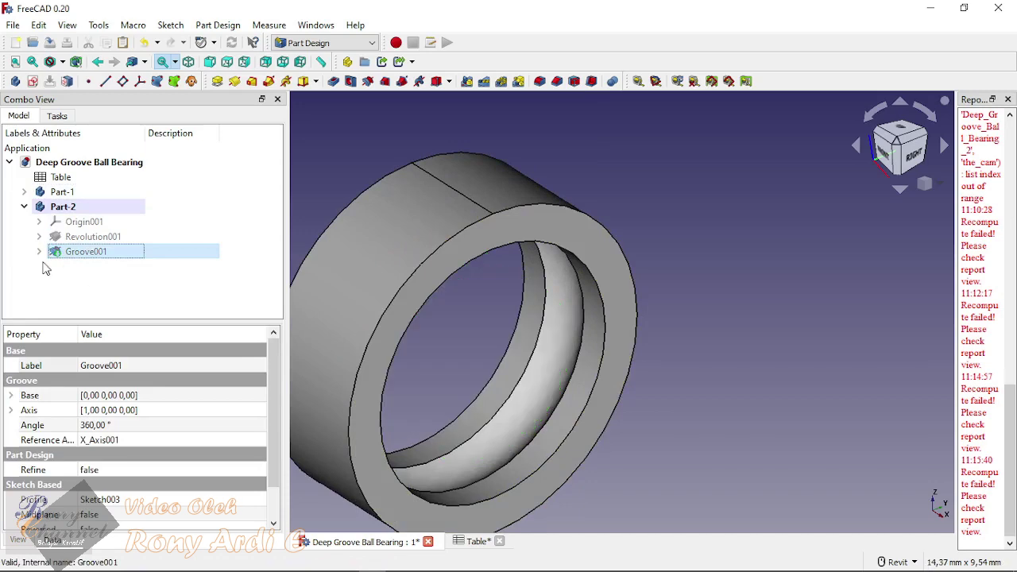
pyautogui.click(80, 270)
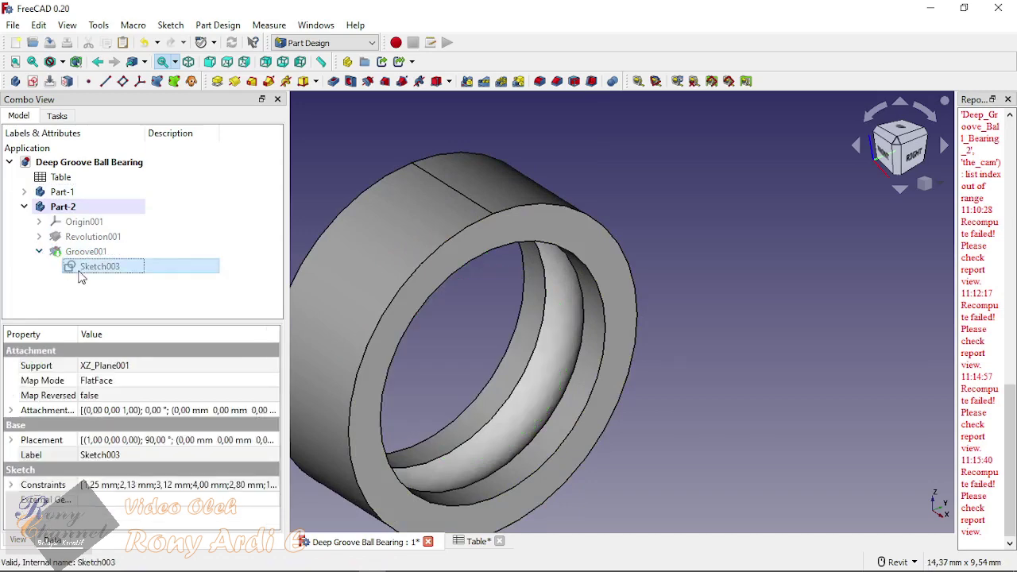
pyautogui.press('Up')
pyautogui.press('Up')
pyautogui.press('Up')
pyautogui.press('Up')
pyautogui.press('Up')
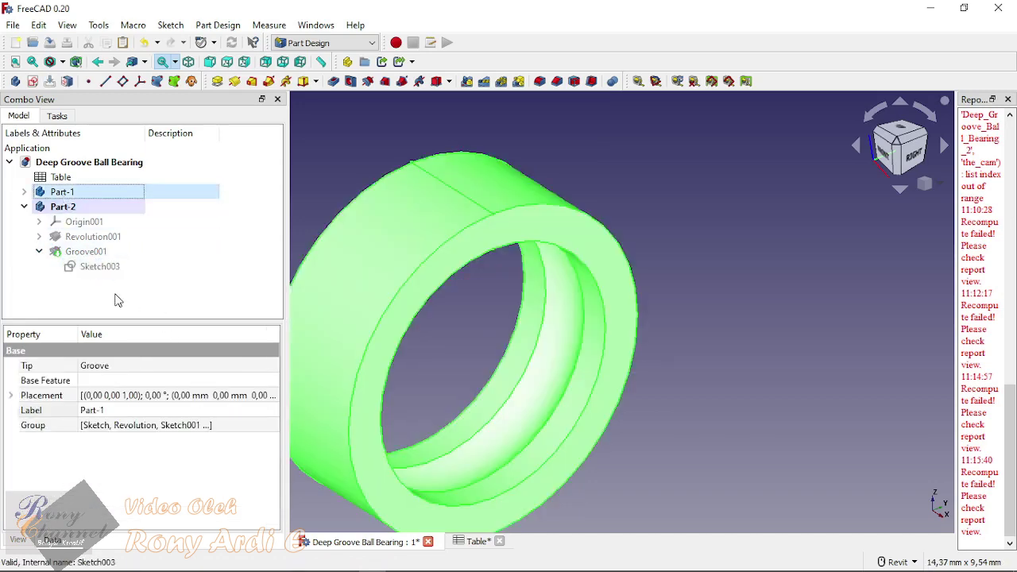
pyautogui.click(24, 207)
pyautogui.click(716, 314)
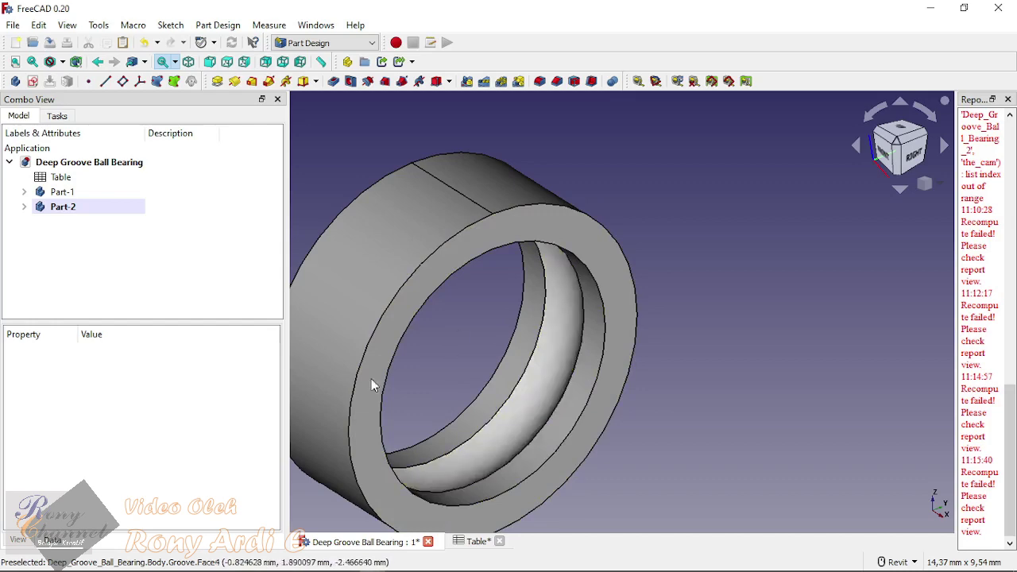
# Step: Make Part-1 the active body and hide the Part-2 body
pyautogui.click(24, 191)
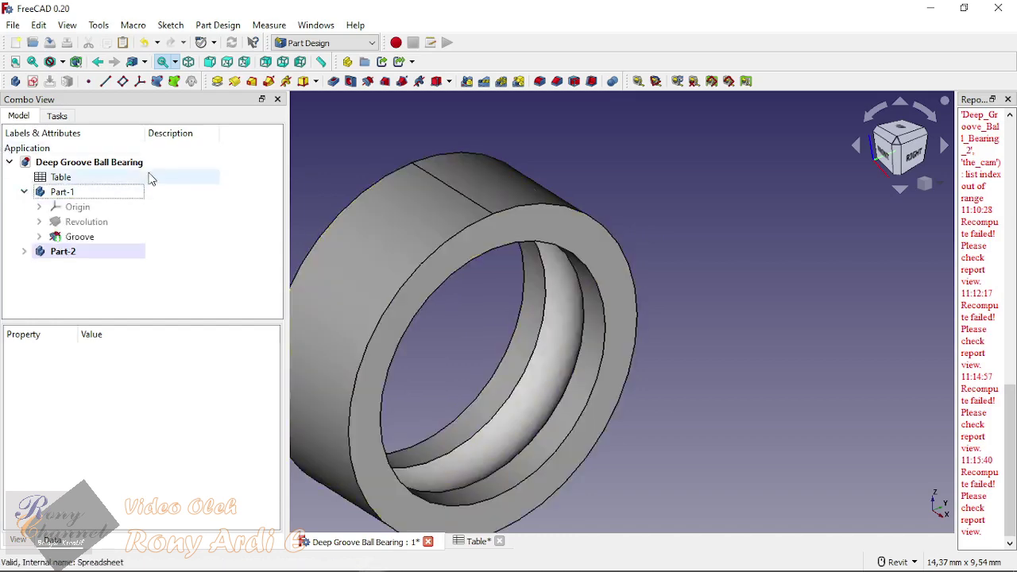
pyautogui.click(65, 197)
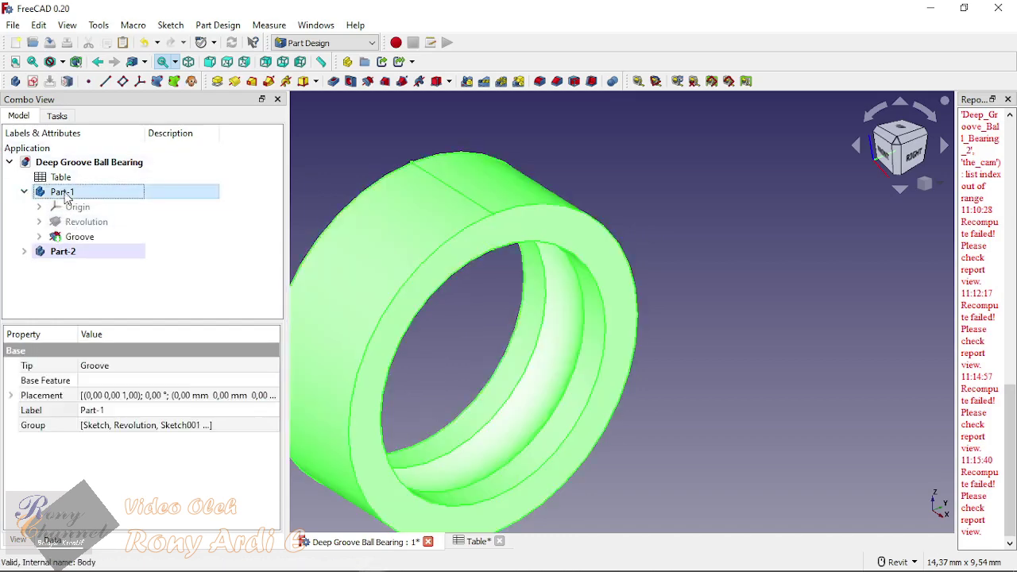
pyautogui.rightClick(66, 196)
pyautogui.click(130, 205)
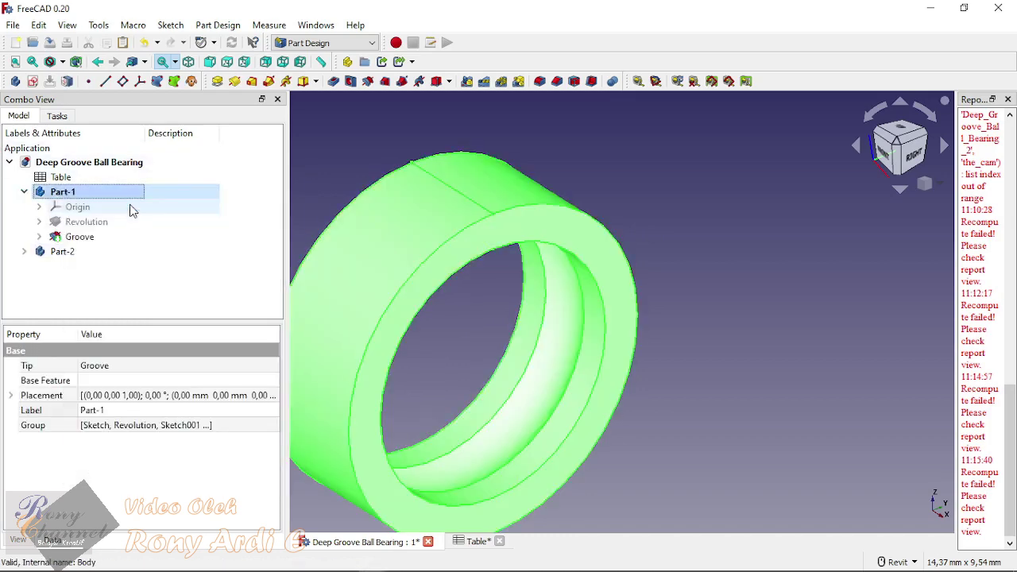
pyautogui.click(134, 287)
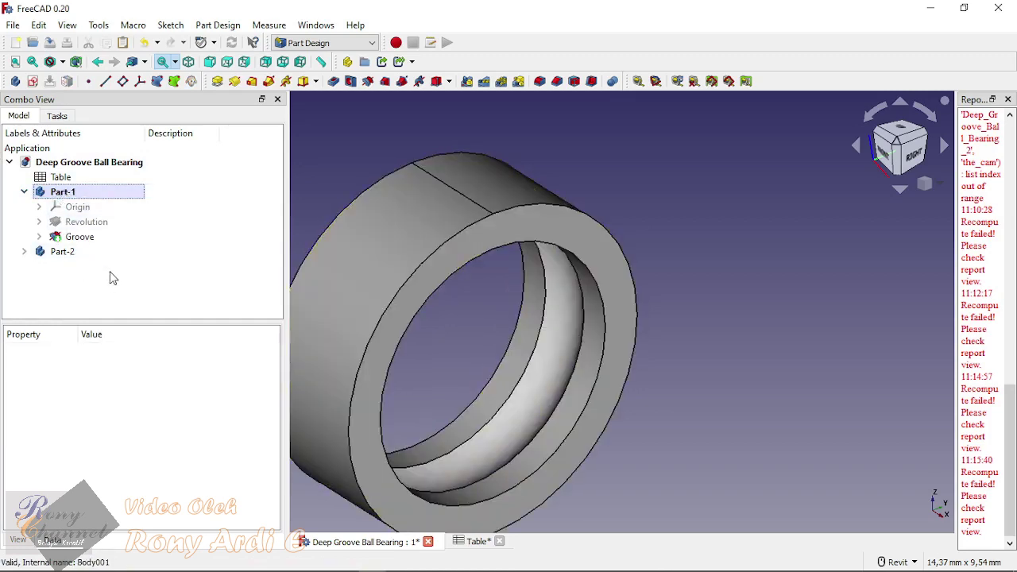
pyautogui.click(51, 254)
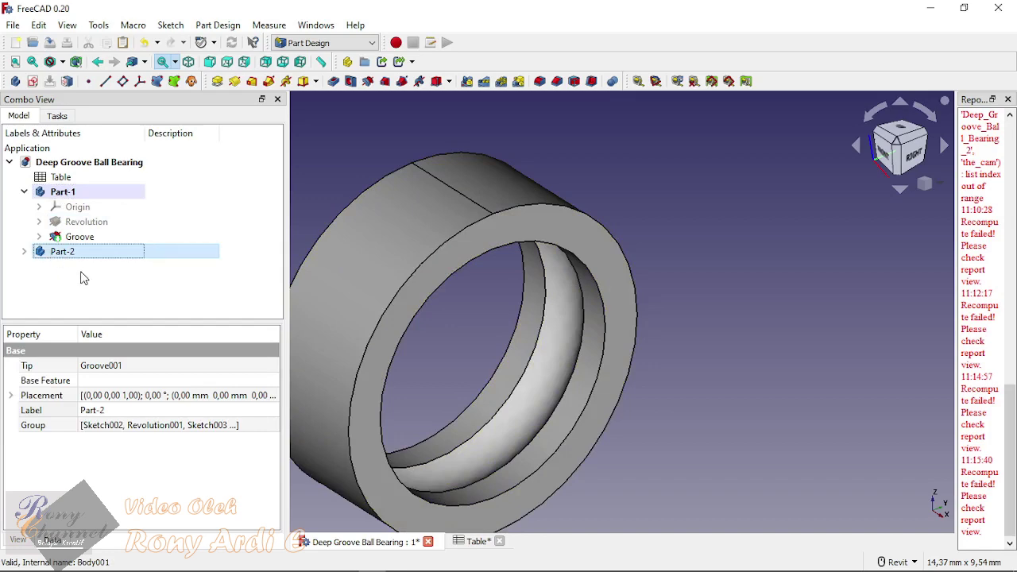
pyautogui.scroll(-3, 477, 270)
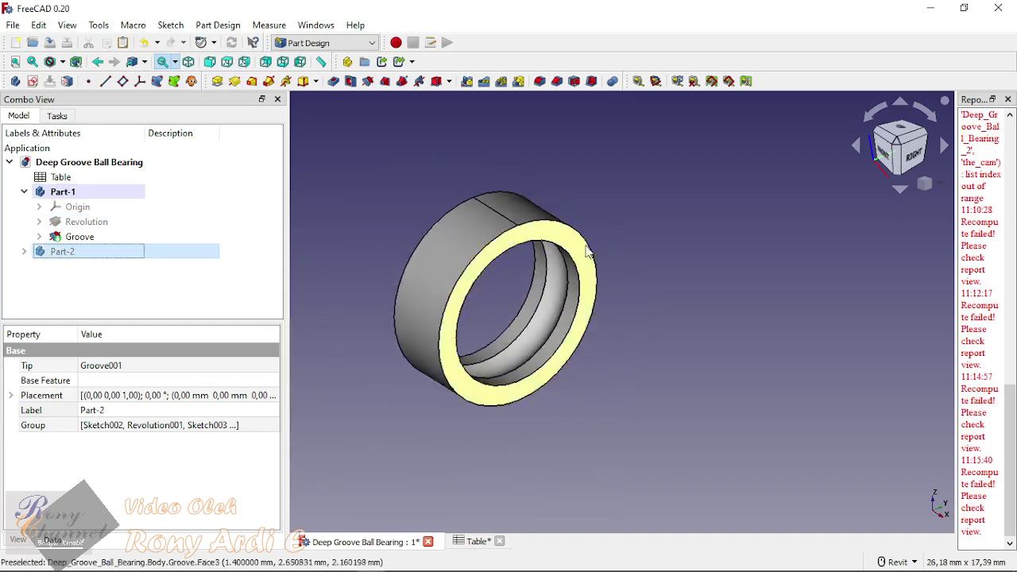
pyautogui.click(625, 281)
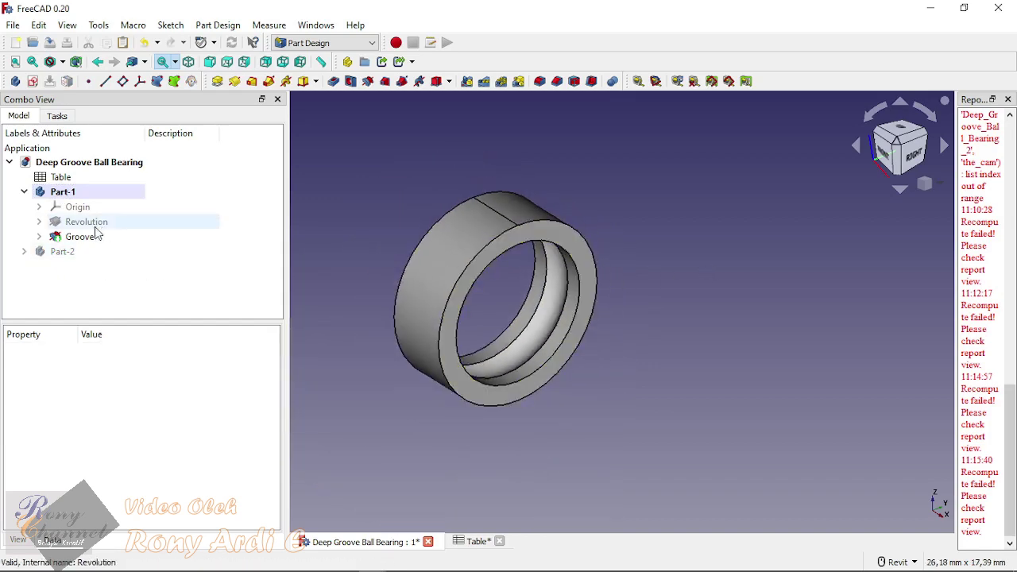
# Step: Paste the copied sketch into the document, move it into the Part-1 body, and make it visible
pyautogui.rightClick(62, 197)
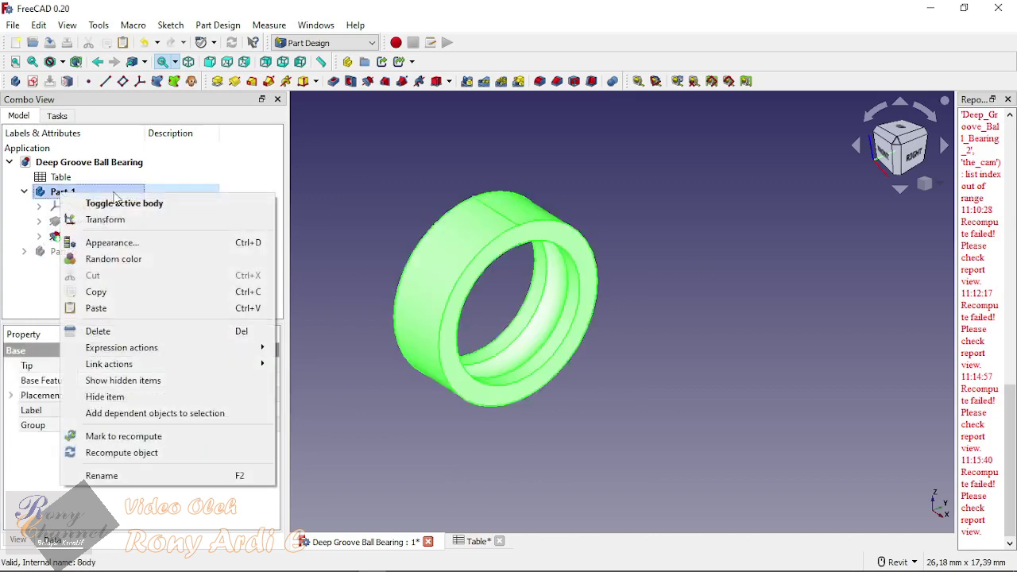
pyautogui.click(86, 308)
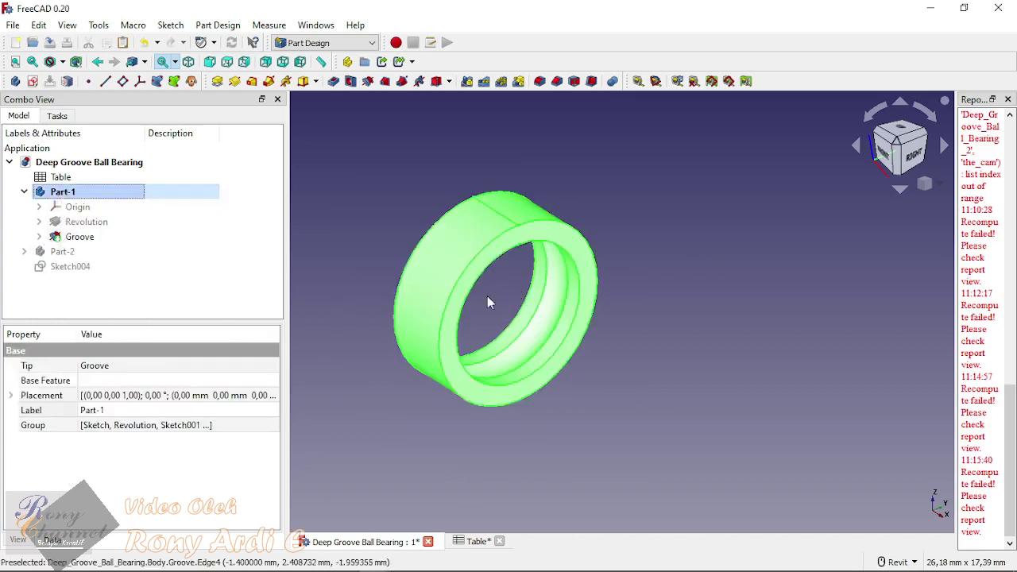
pyautogui.moveTo(59, 274); pyautogui.dragTo(68, 197)
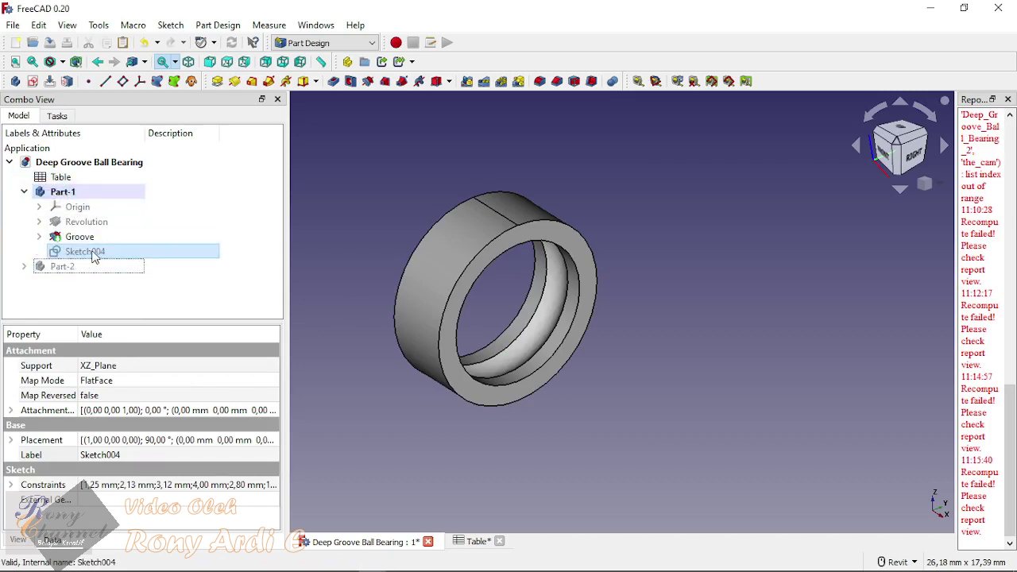
pyautogui.press('space')
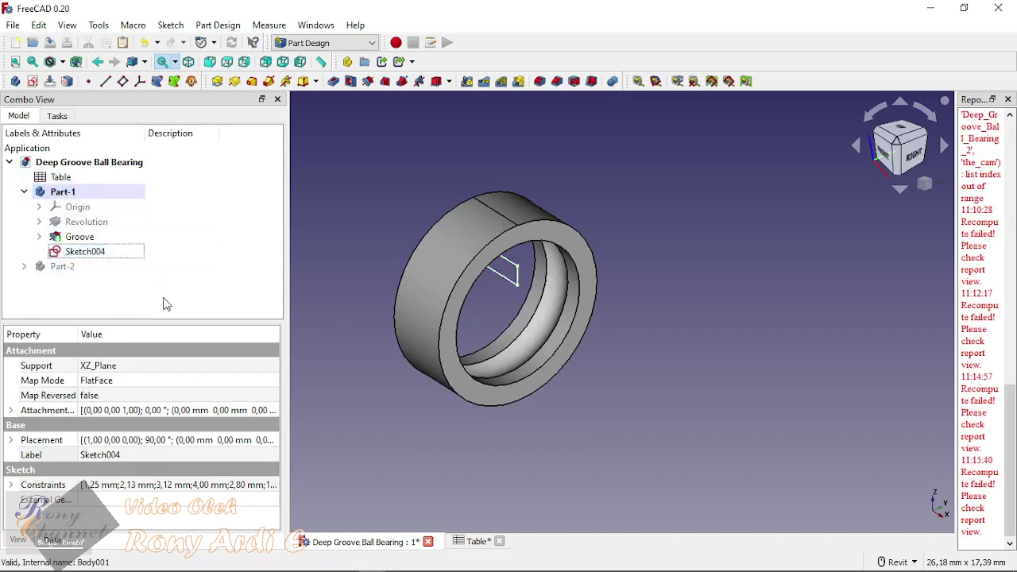
pyautogui.click(162, 302)
# Step: Open Sketch004 for editing and hide Part-1's Groove feature so the sketch geometry is unobstructed
pyautogui.doubleClick(83, 253)
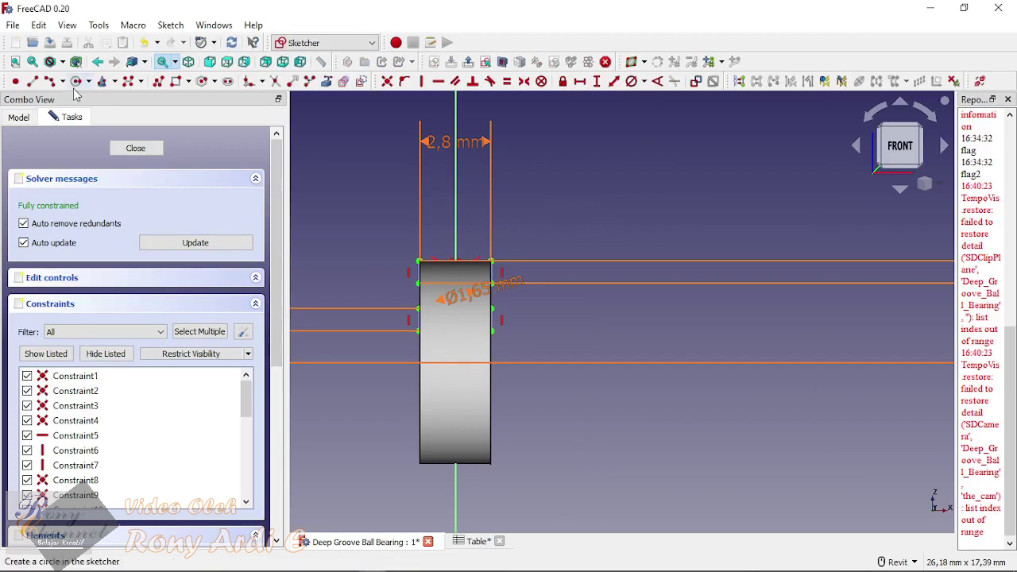
pyautogui.click(18, 117)
pyautogui.click(89, 240)
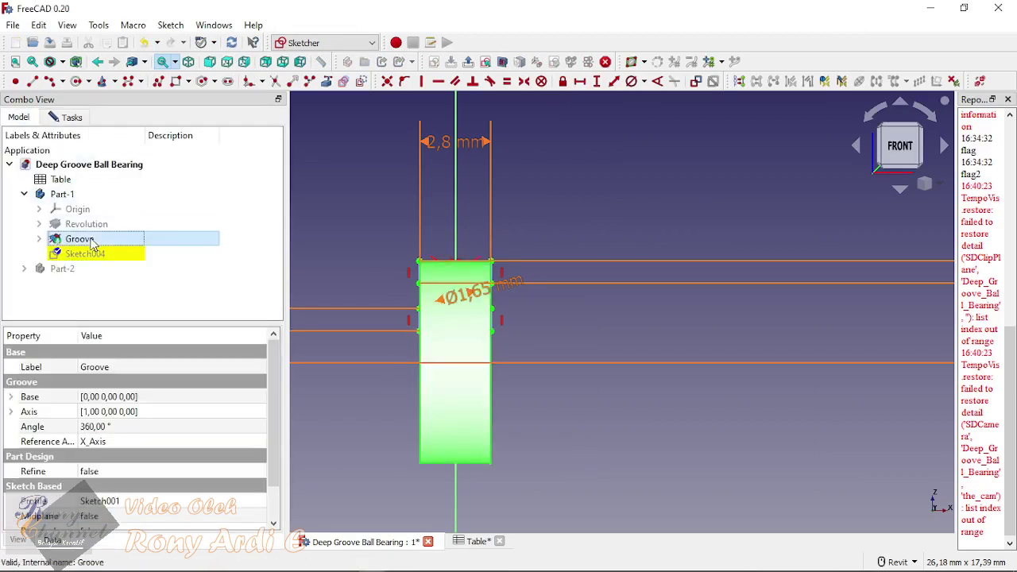
pyautogui.click(527, 216)
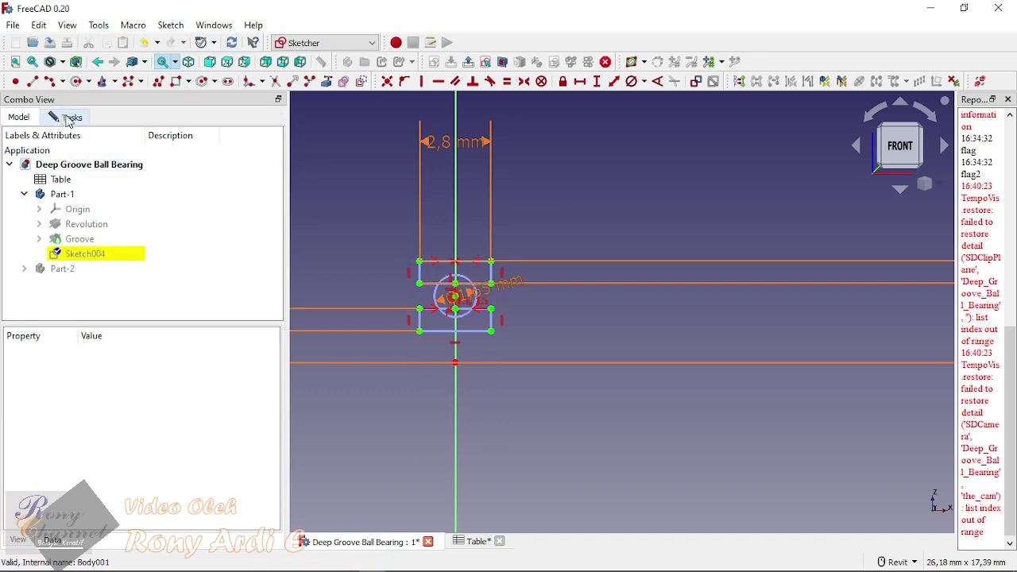
# Step: Draw a separate circle to the right of the bearing profile and a vertical line about 2.9 mm long through it
pyautogui.scroll(5, 511, 310)
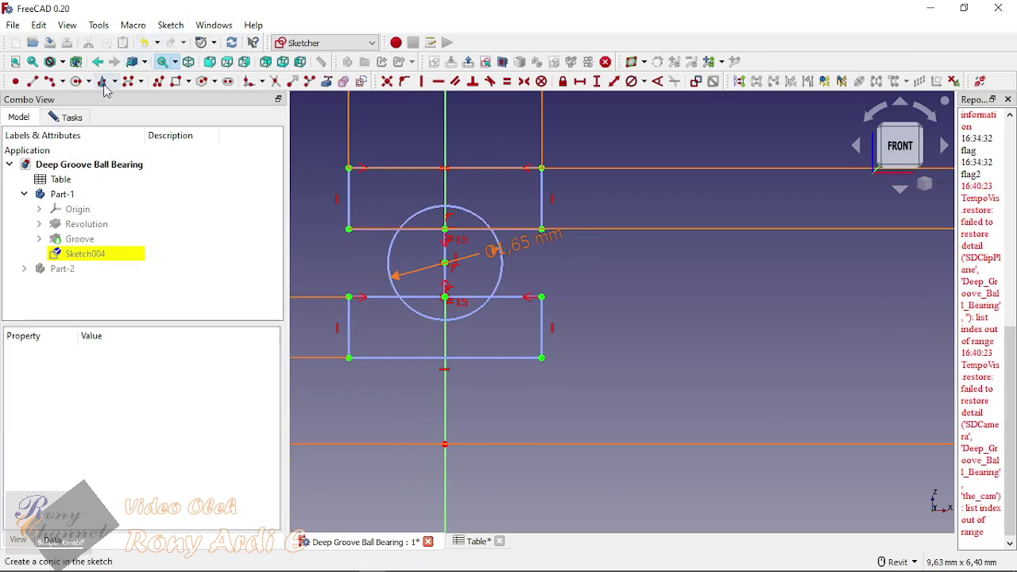
pyautogui.click(76, 83)
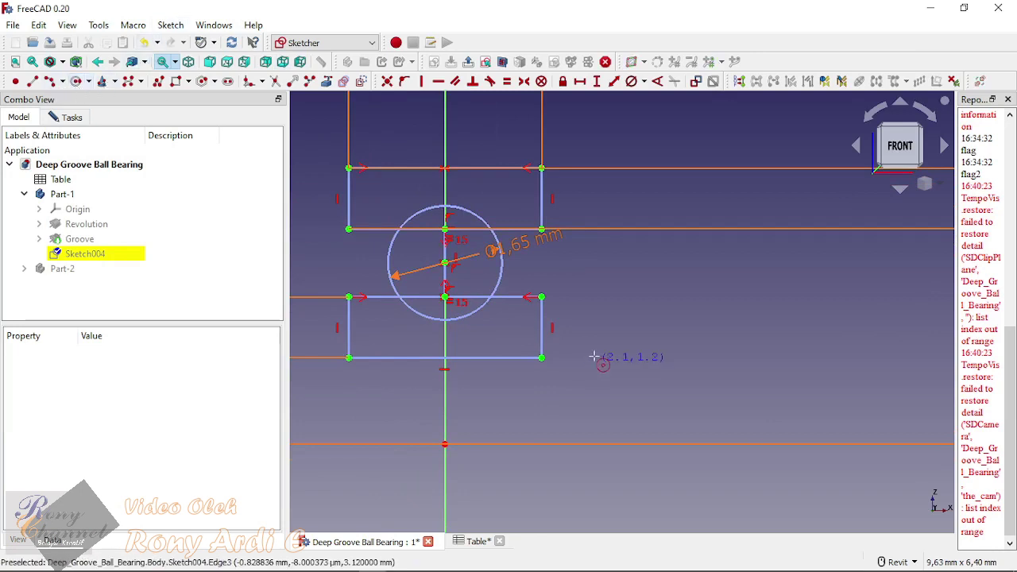
pyautogui.click(670, 304)
pyautogui.click(731, 286)
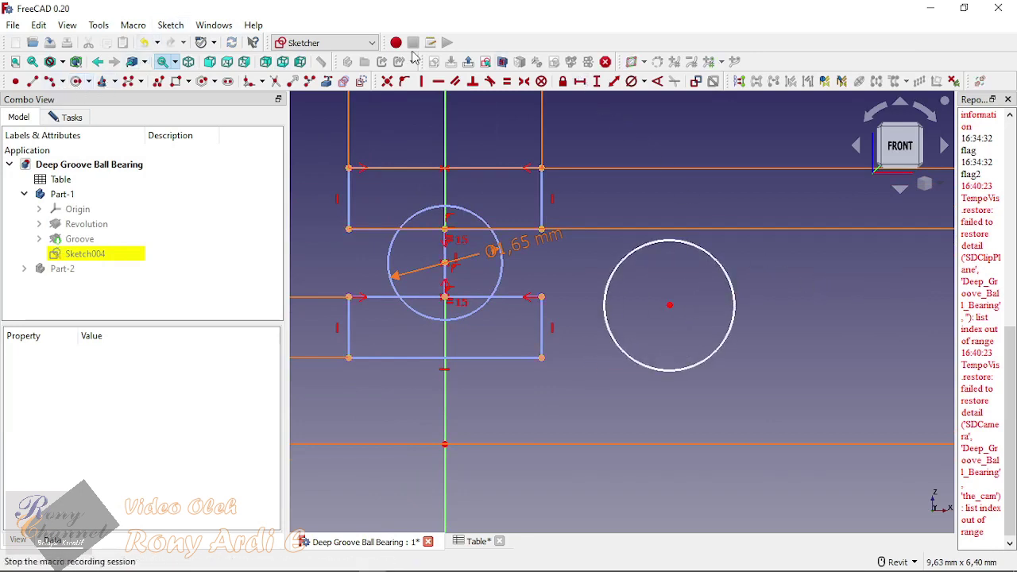
pyautogui.click(32, 82)
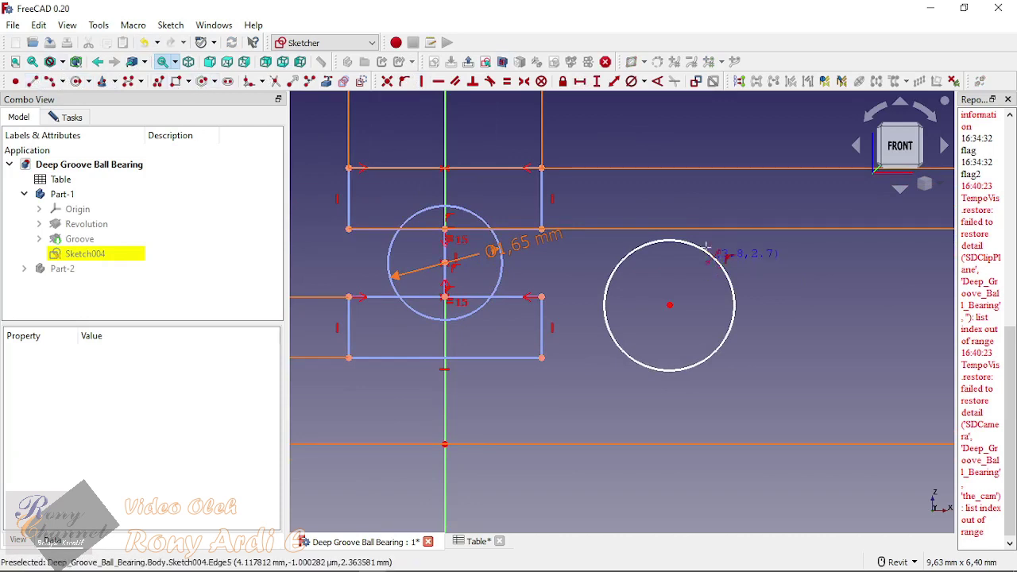
pyautogui.click(672, 209)
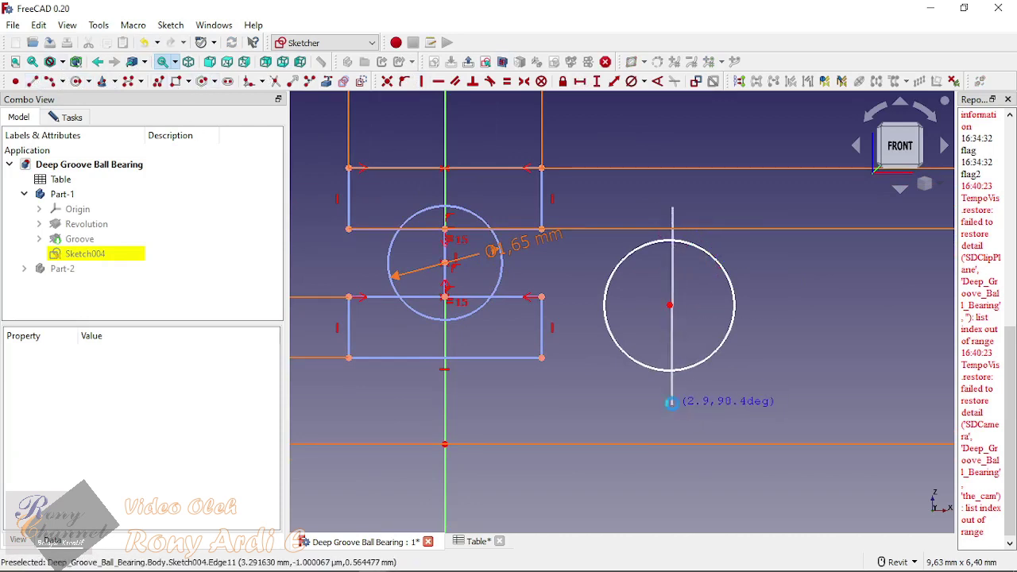
pyautogui.click(672, 403)
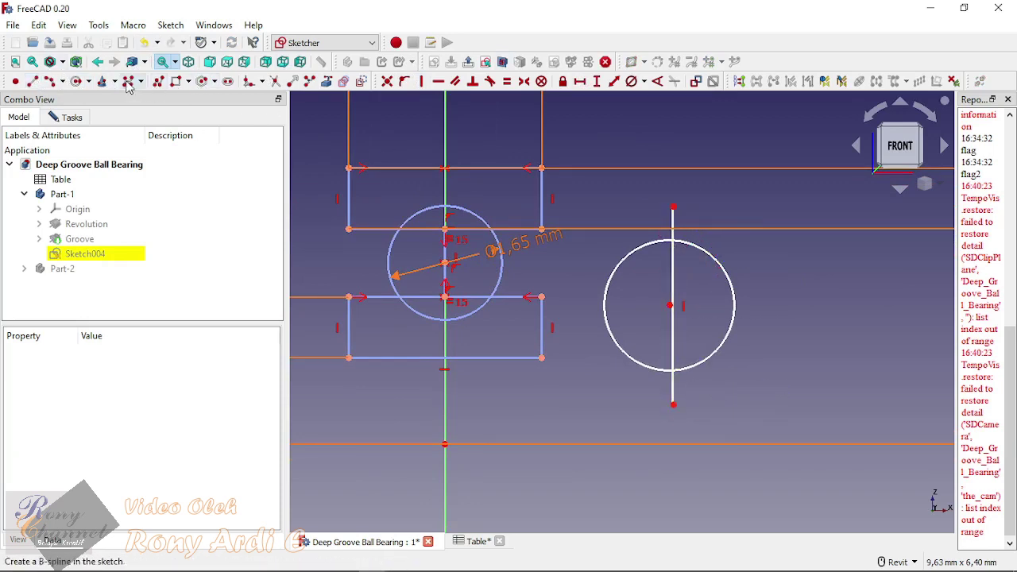
# Step: Trim the line ends outside the new circle and the circle's right half to leave a closed left-facing semicircle
pyautogui.click(276, 83)
pyautogui.click(673, 391)
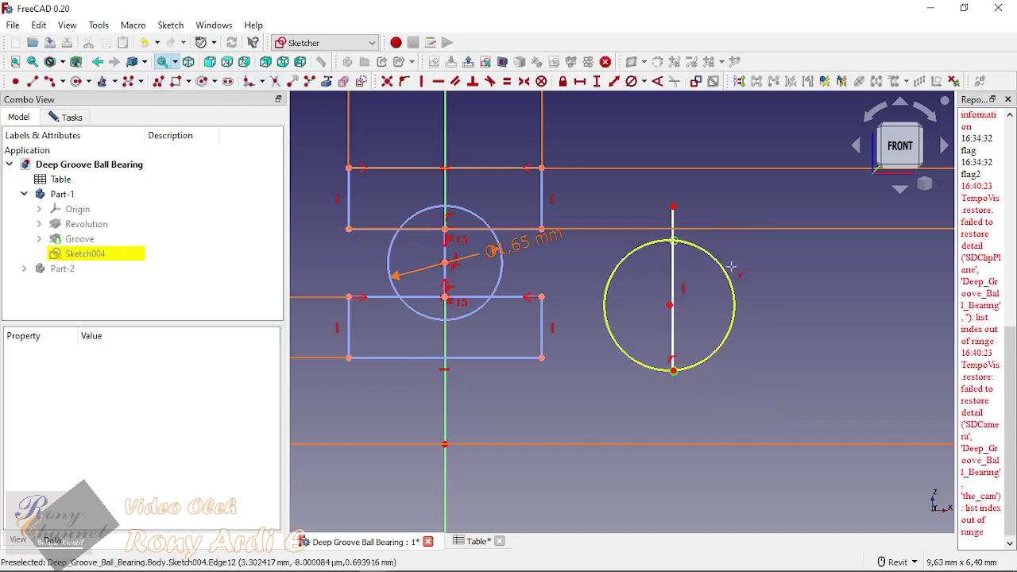
pyautogui.click(673, 218)
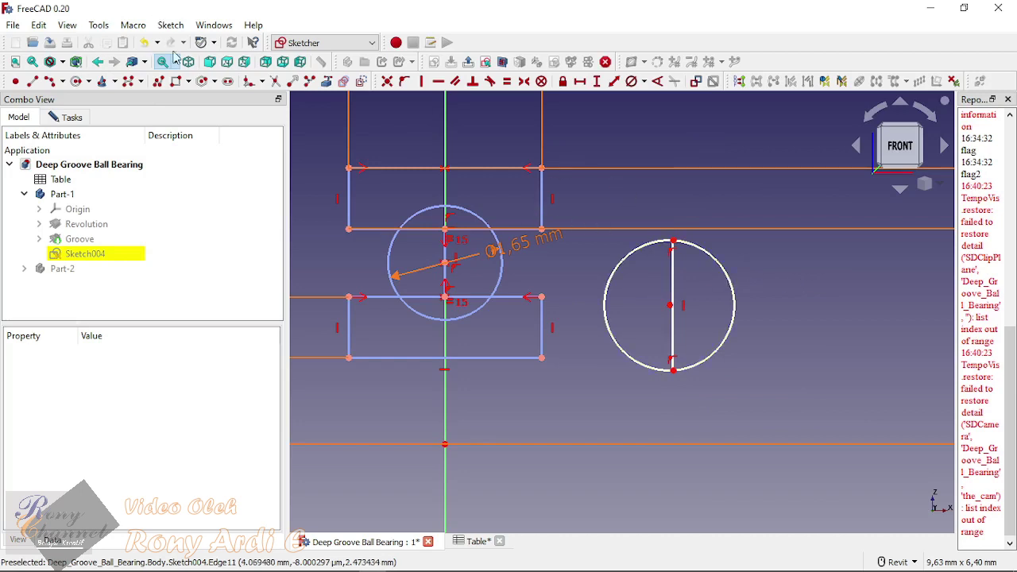
pyautogui.click(275, 81)
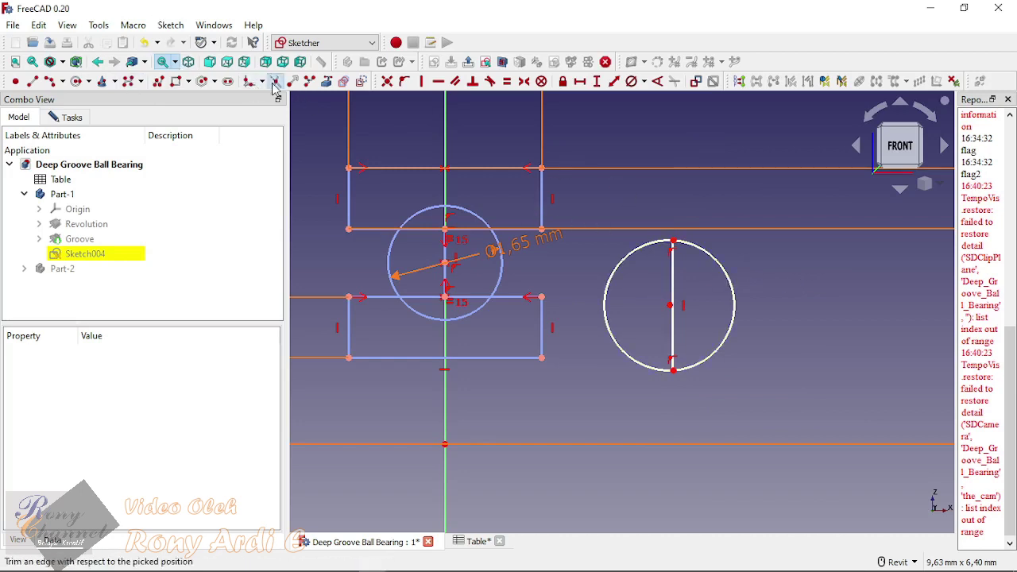
pyautogui.click(732, 281)
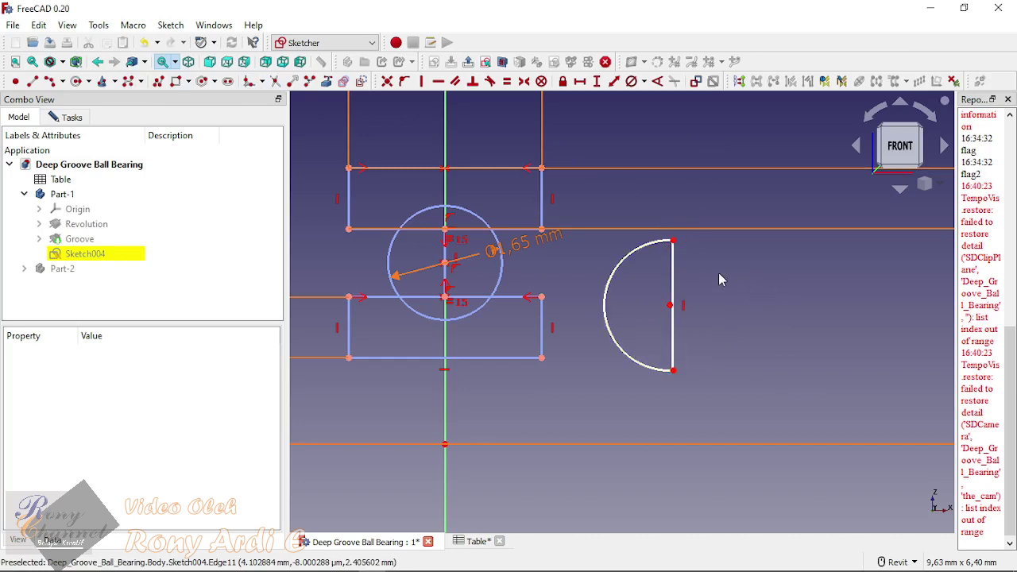
# Step: Constrain the semicircle's center point onto its vertical line and shrink the arc slightly by its upper endpoint
pyautogui.scroll(2, 683, 295)
pyautogui.scroll(2, 667, 316)
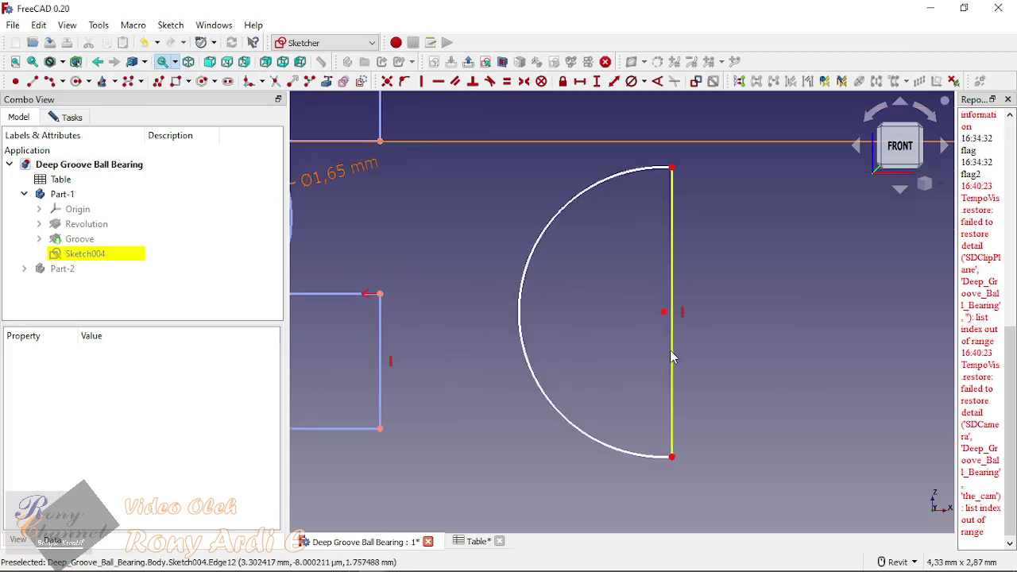
pyautogui.click(404, 81)
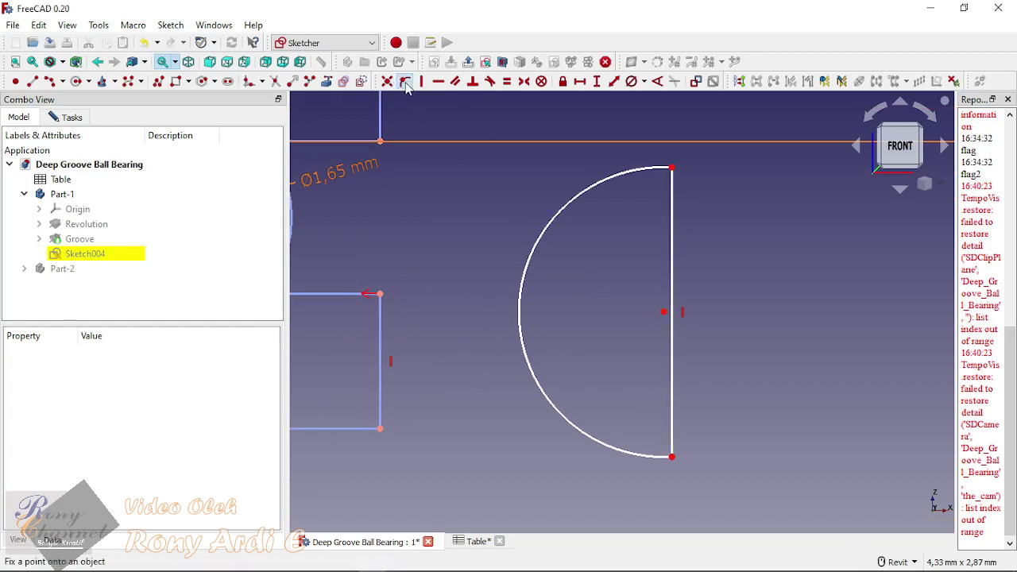
pyautogui.click(664, 311)
pyautogui.click(670, 335)
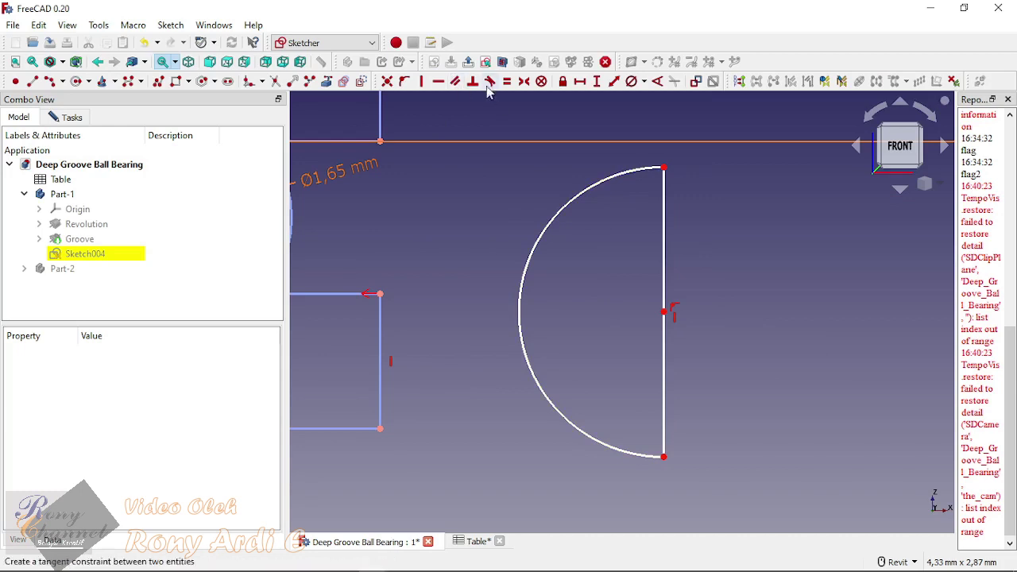
pyautogui.moveTo(663, 167)
pyautogui.mouseDown()
pyautogui.moveTo(652, 244)
pyautogui.moveTo(660, 180)
pyautogui.mouseUp()
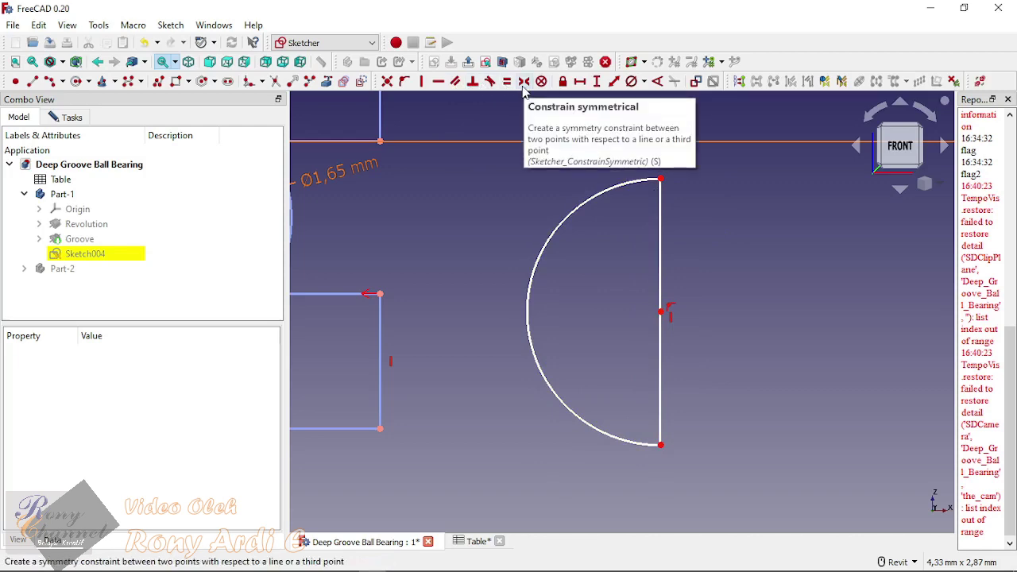
# Step: Make the semicircle's center point coincident with the center of the construction circle between the two ring profiles
pyautogui.scroll(-6, 760, 286)
pyautogui.scroll(3, 711, 240)
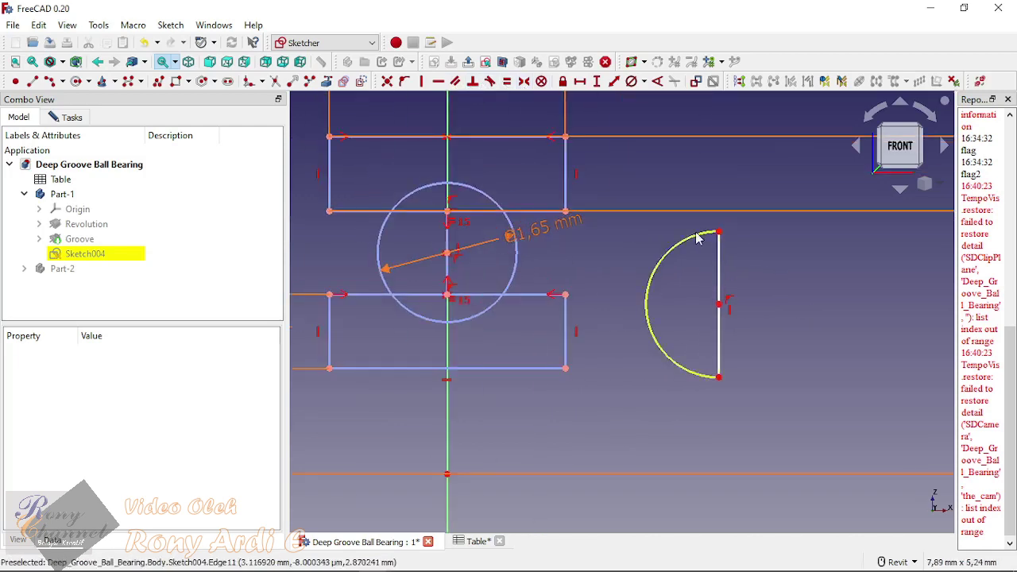
pyautogui.click(718, 304)
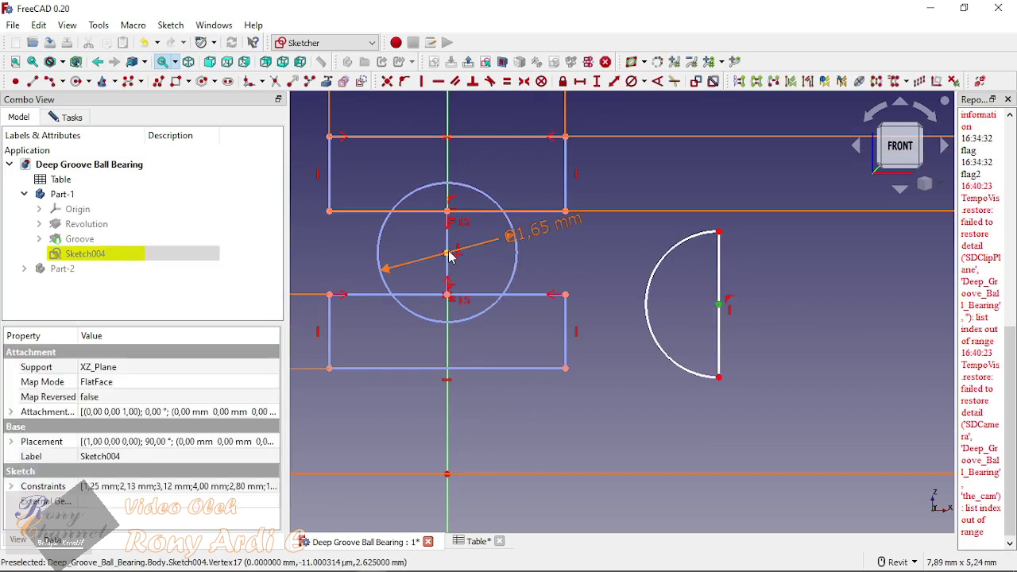
pyautogui.click(404, 81)
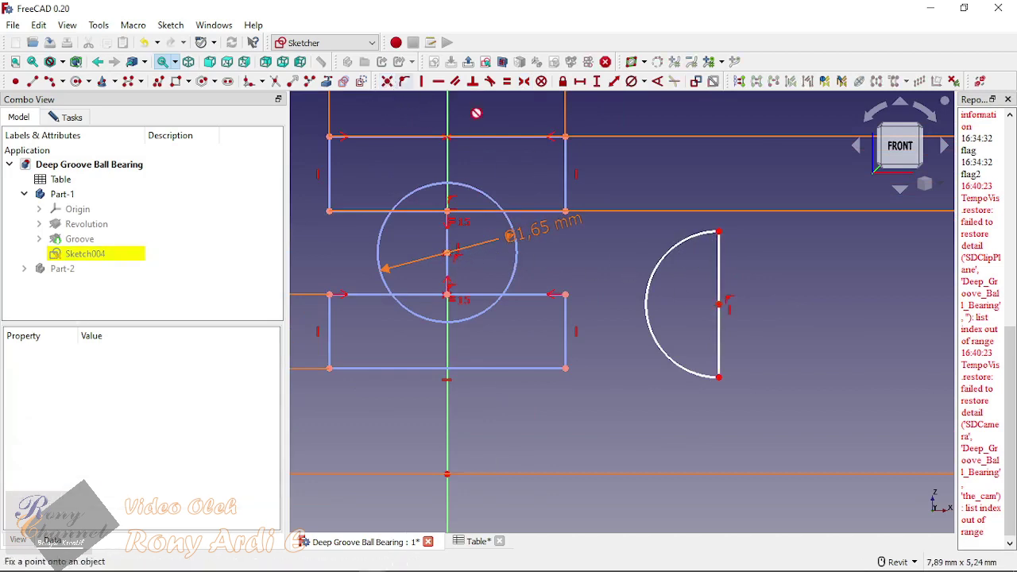
pyautogui.click(718, 304)
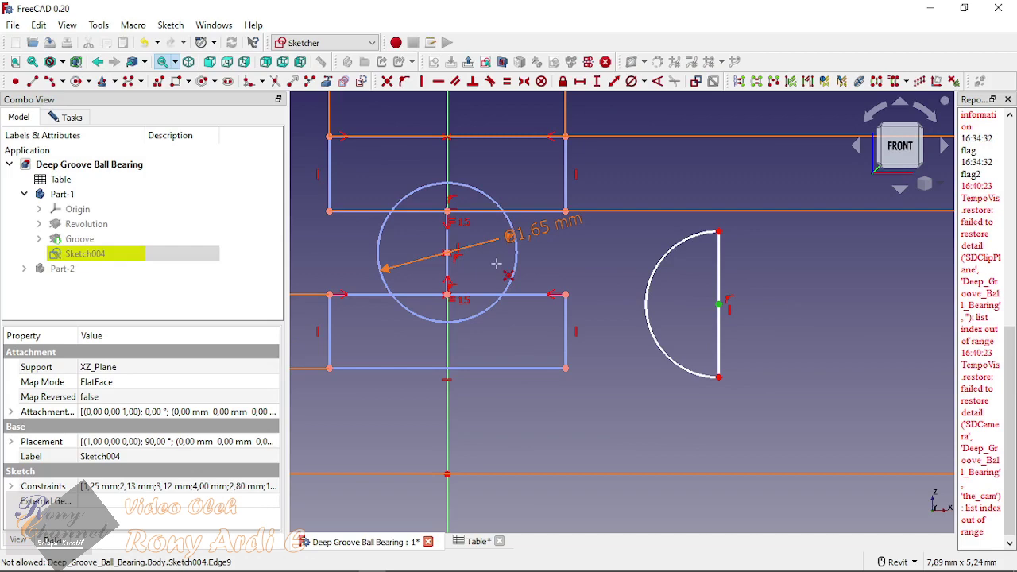
pyautogui.click(449, 258)
# Step: Add a diameter constraint to the semicircular arc, driven by the formula <<Table>>.Ball_Dia+0.001
pyautogui.scroll(5, 405, 171)
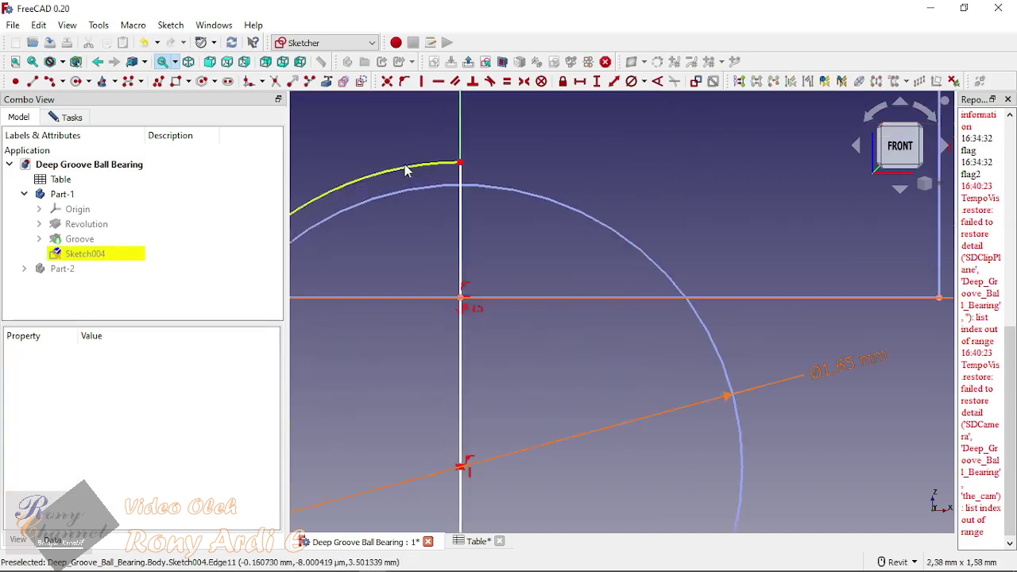
pyautogui.moveTo(405, 171); pyautogui.dragTo(565, 207, button='middle')
pyautogui.click(632, 81)
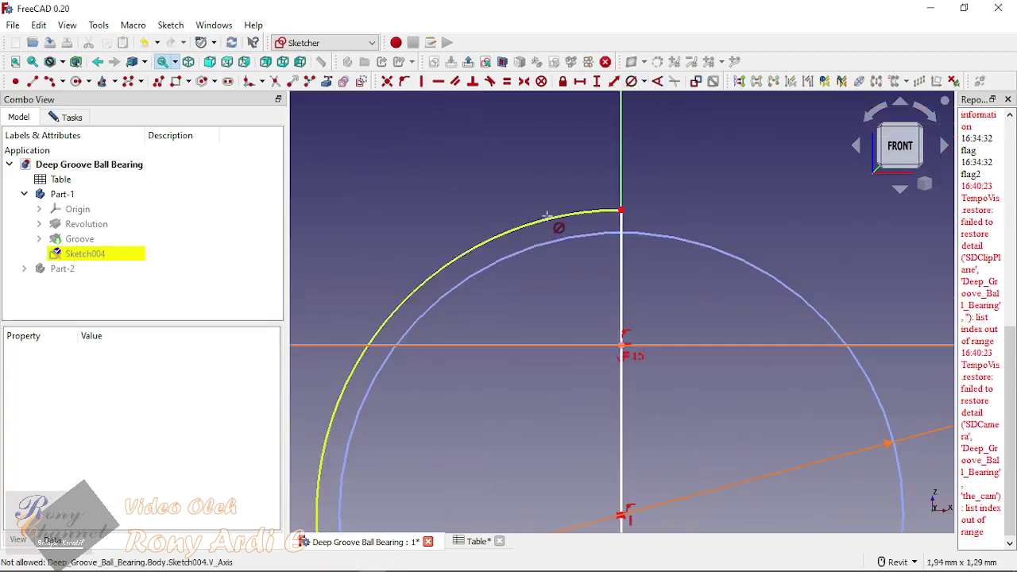
pyautogui.click(546, 216)
pyautogui.click(710, 235)
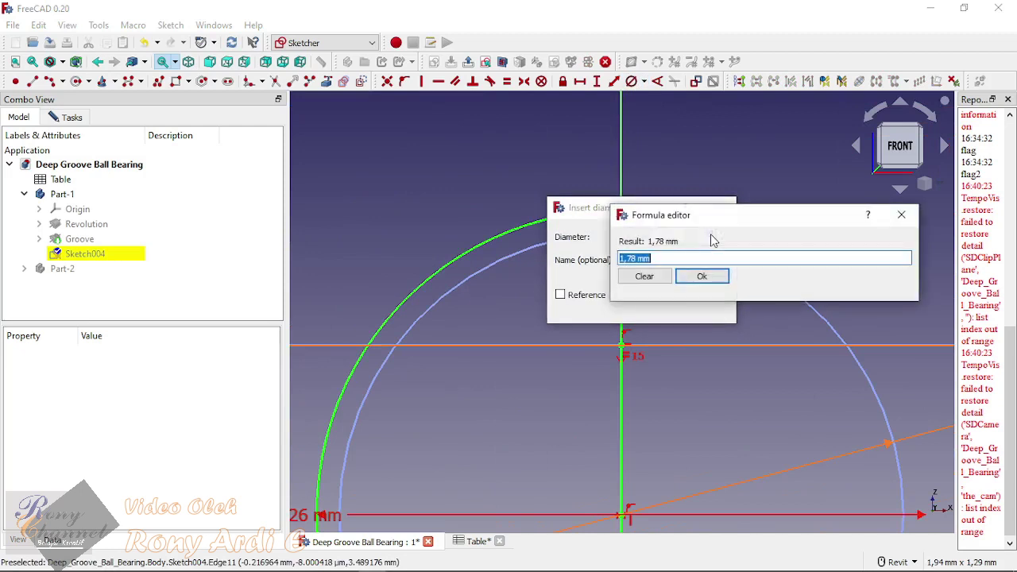
pyautogui.write('Table>>.')
pyautogui.click(688, 259)
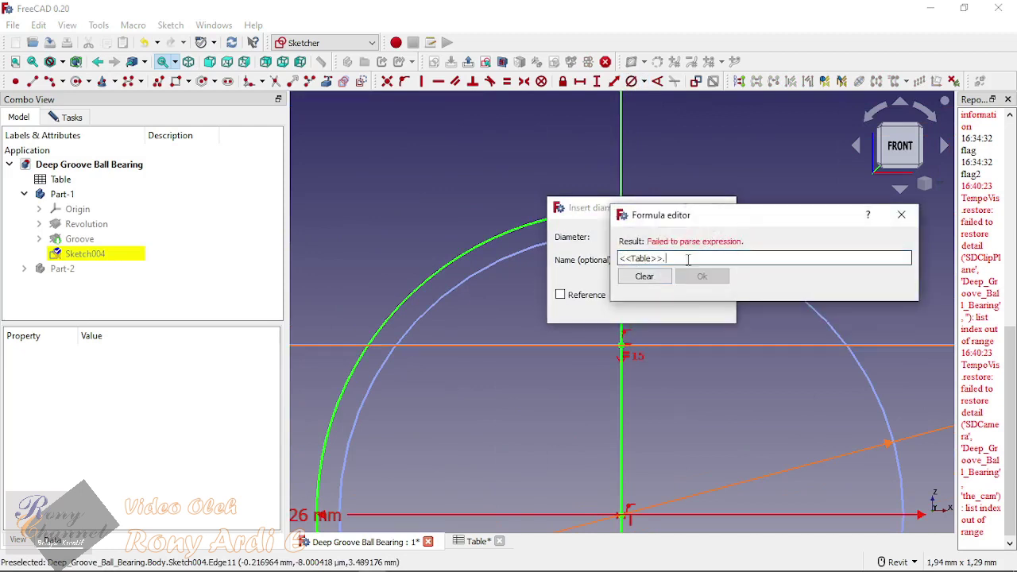
pyautogui.write('Ball_Dia')
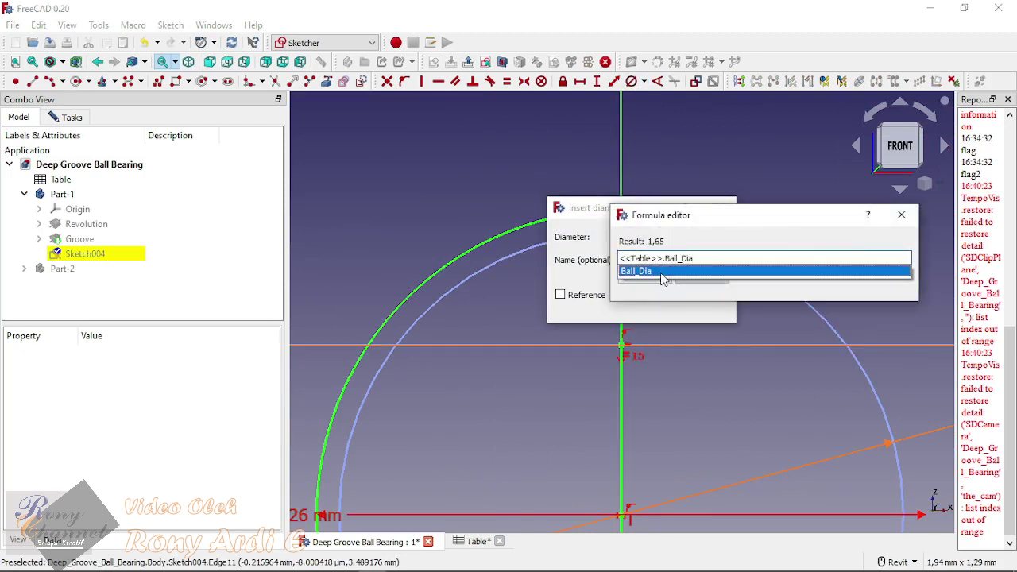
pyautogui.click(664, 275)
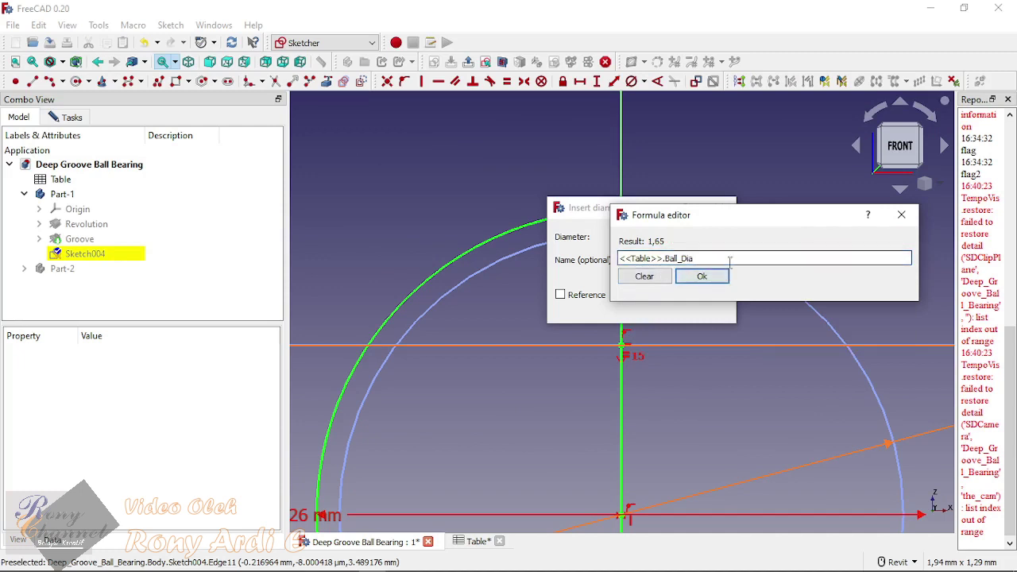
pyautogui.write('+0.001')
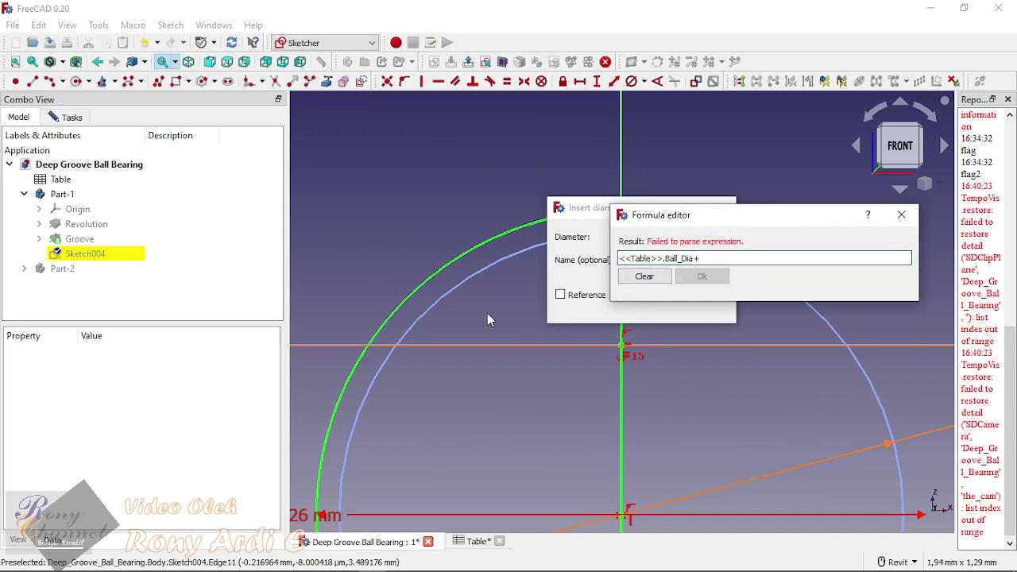
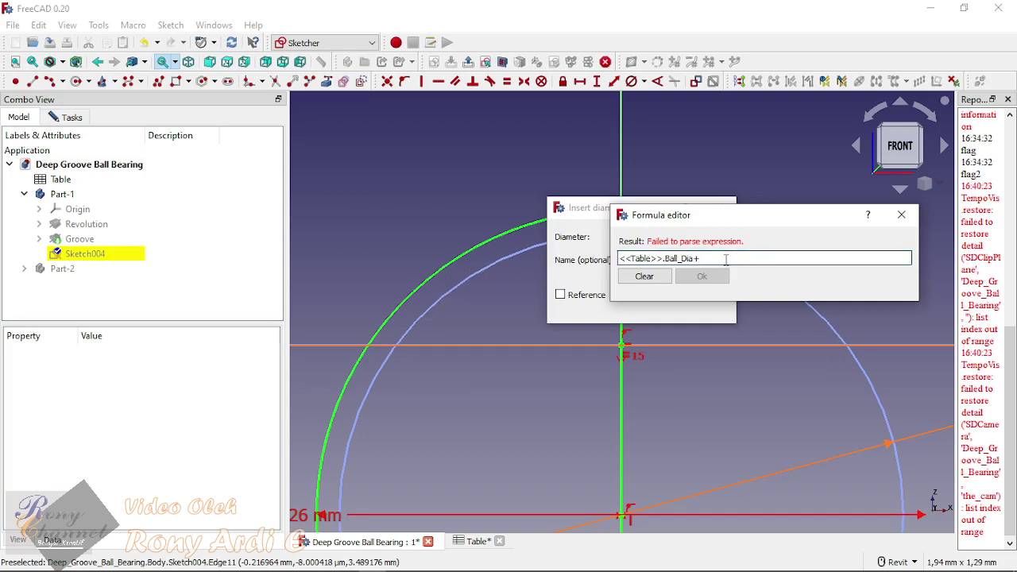
pyautogui.write('0.001')
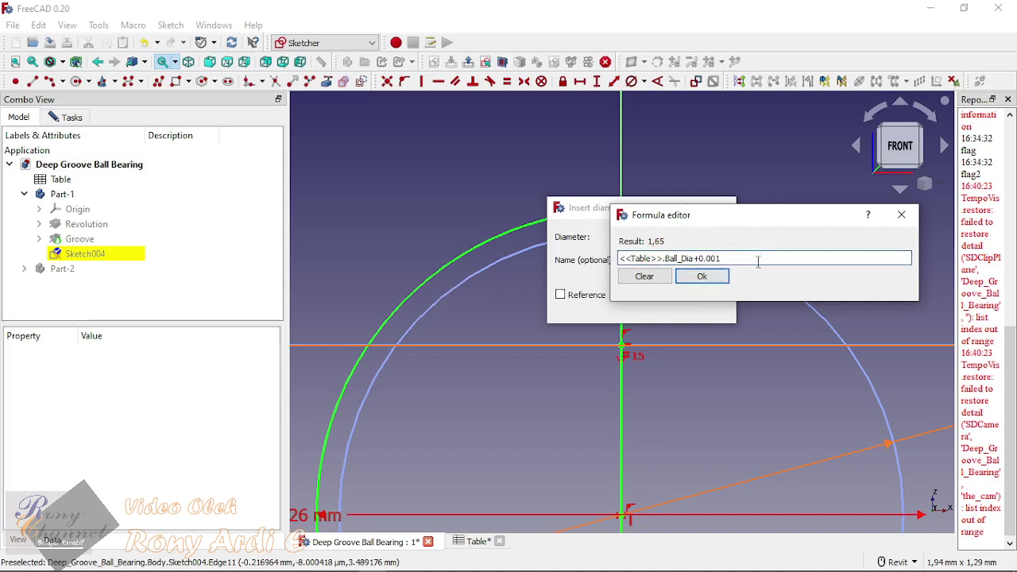
pyautogui.click(702, 275)
pyautogui.click(645, 305)
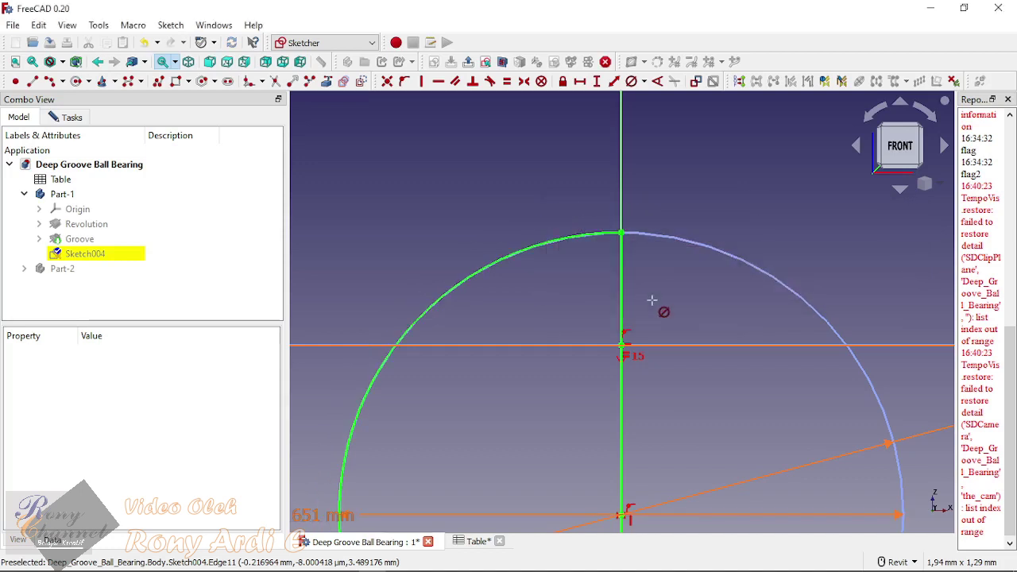
pyautogui.scroll(8, 625, 229)
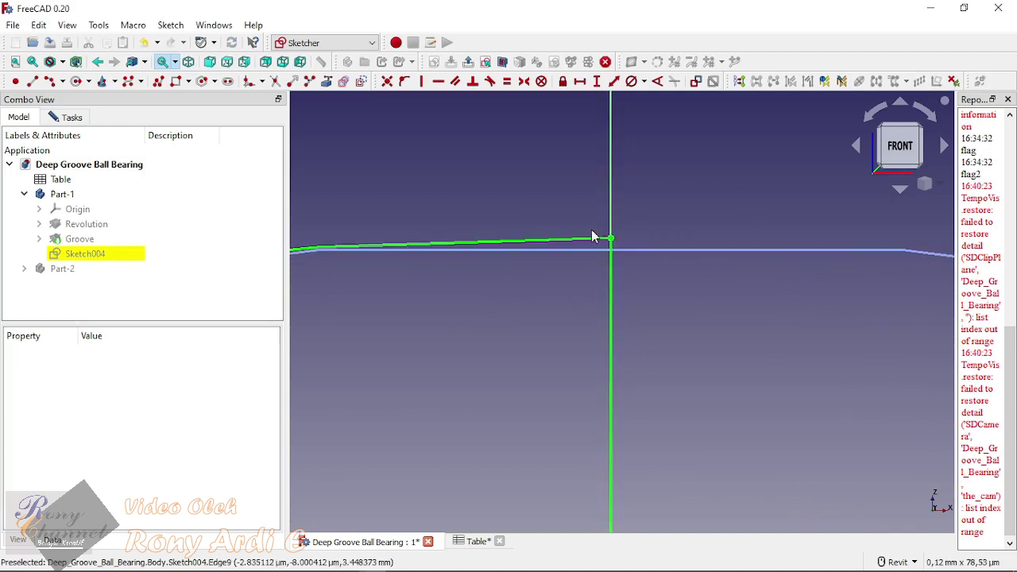
pyautogui.scroll(-8, 612, 222)
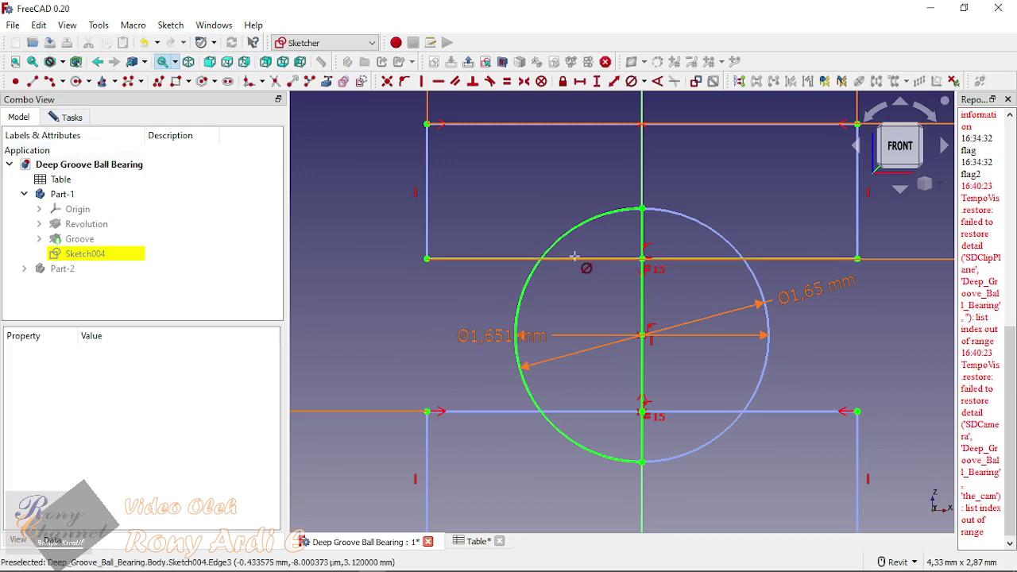
# Step: Inspect the formula that drives the full construction circle's diameter
pyautogui.doubleClick(810, 307)
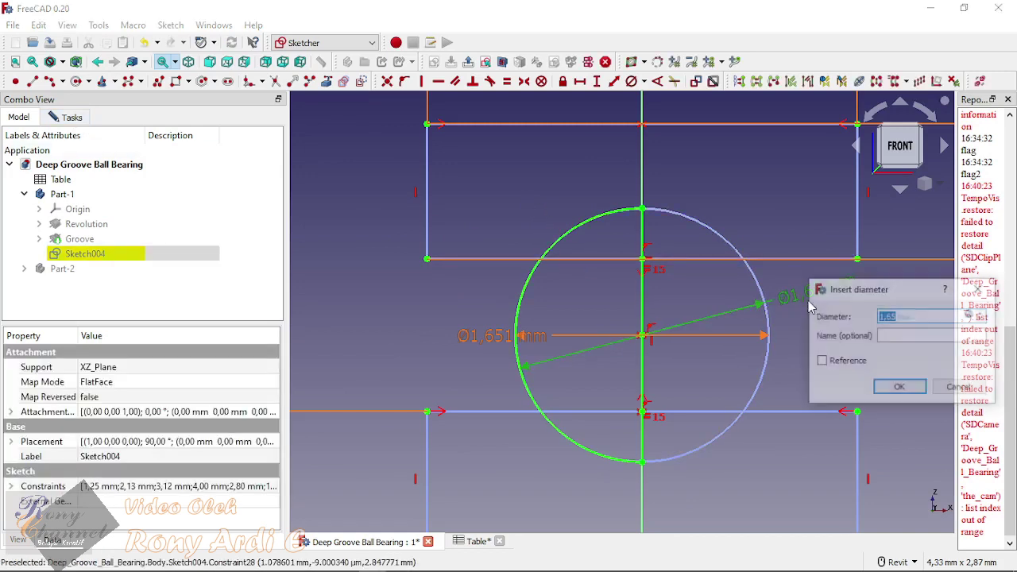
pyautogui.press('=')
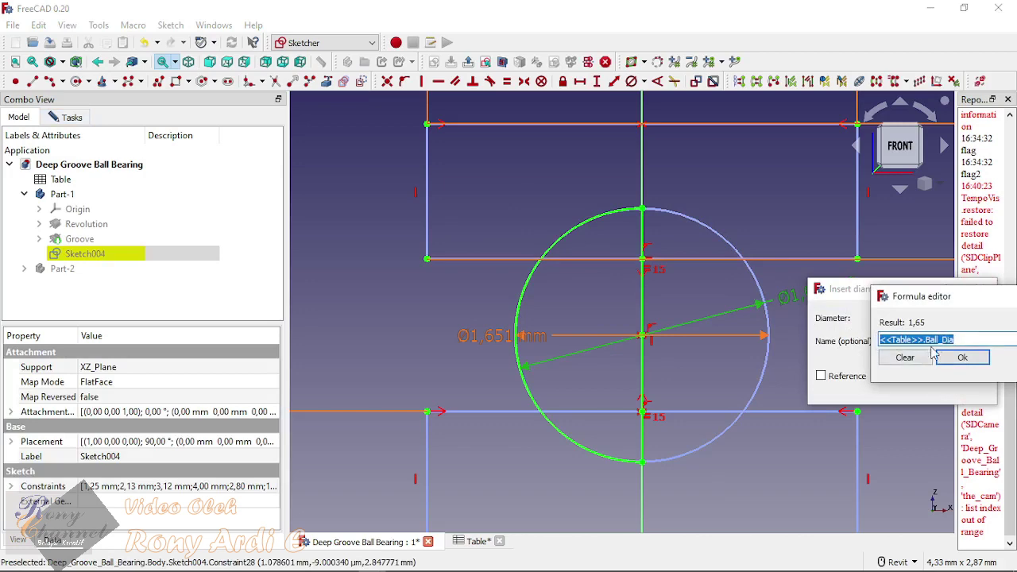
pyautogui.click(959, 361)
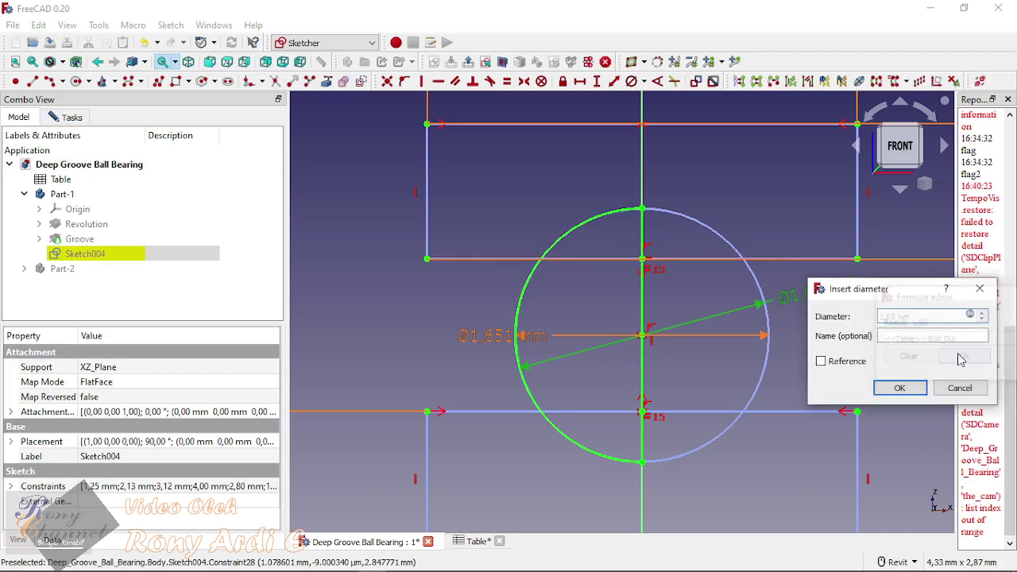
pyautogui.click(903, 391)
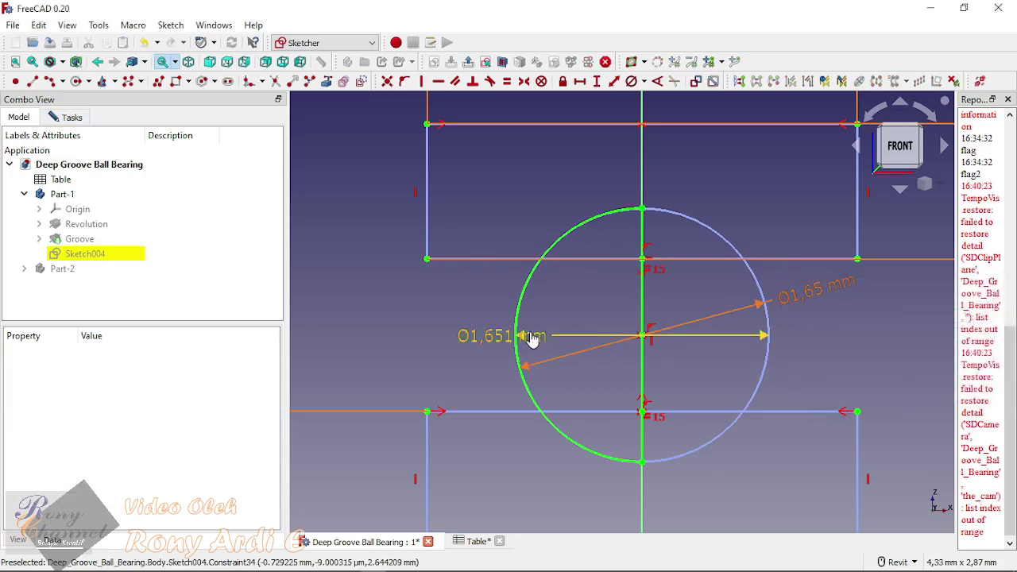
# Step: Change the semicircular arc's diameter formula to <<Table>>.Ball_Dia, without the added offset
pyautogui.doubleClick(527, 335)
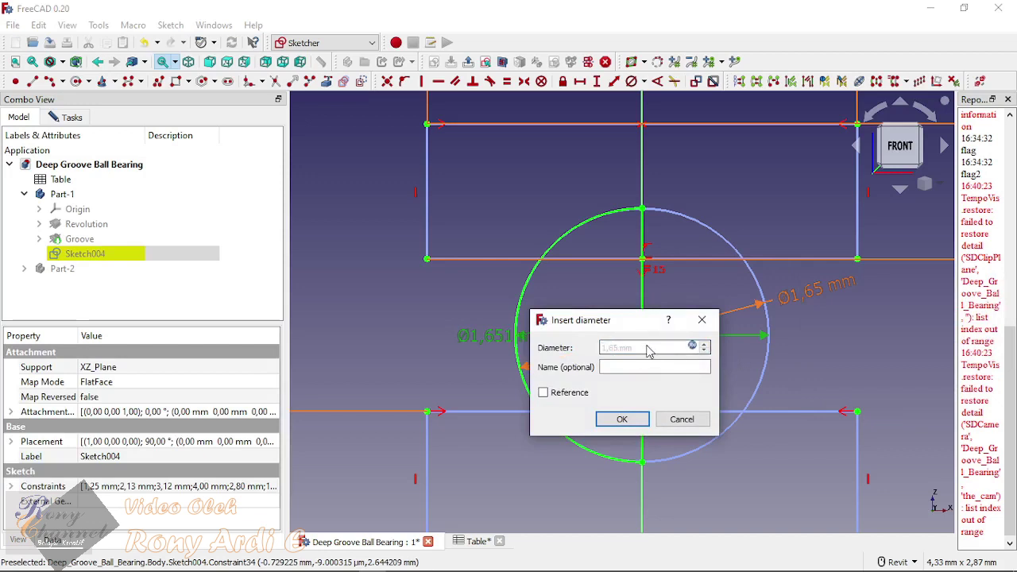
pyautogui.click(685, 369)
pyautogui.click(693, 347)
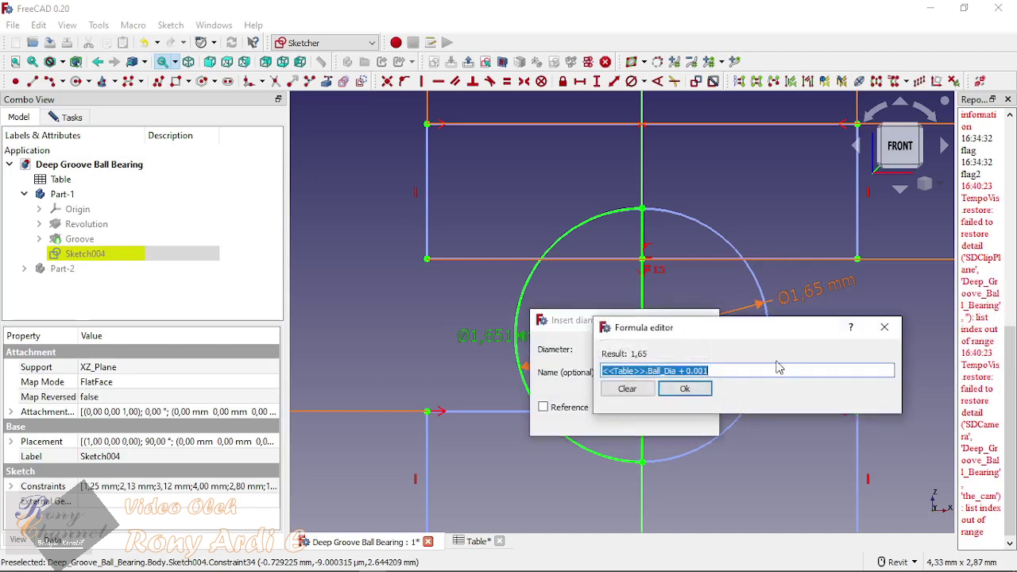
pyautogui.moveTo(774, 370); pyautogui.dragTo(678, 372)
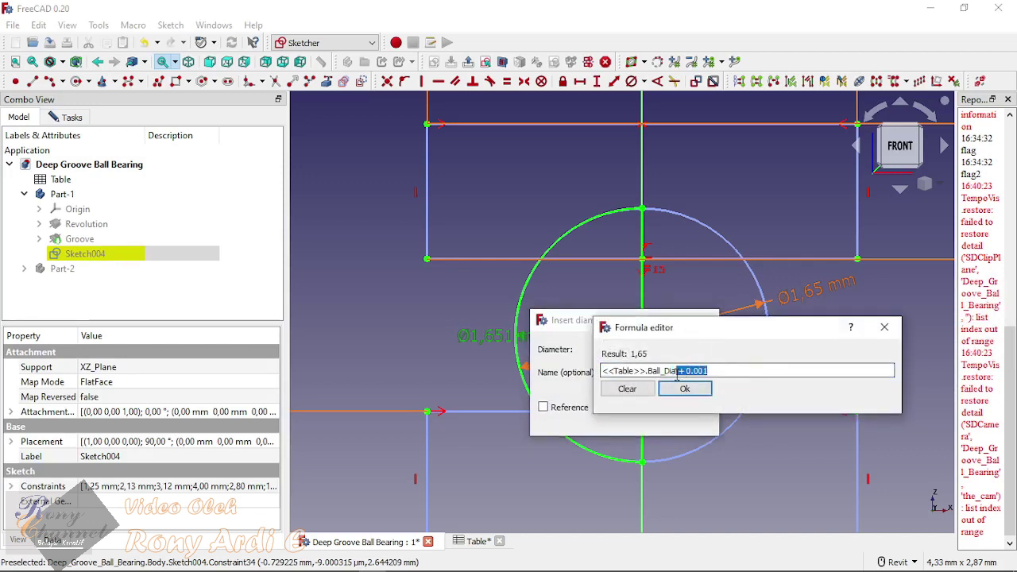
pyautogui.press('End')
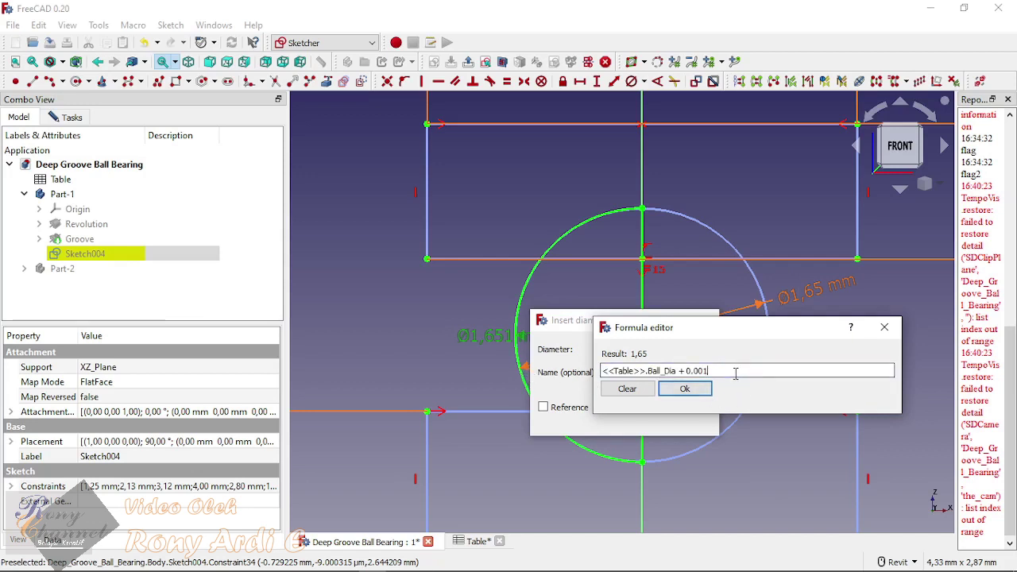
pyautogui.moveTo(736, 372); pyautogui.dragTo(598, 353)
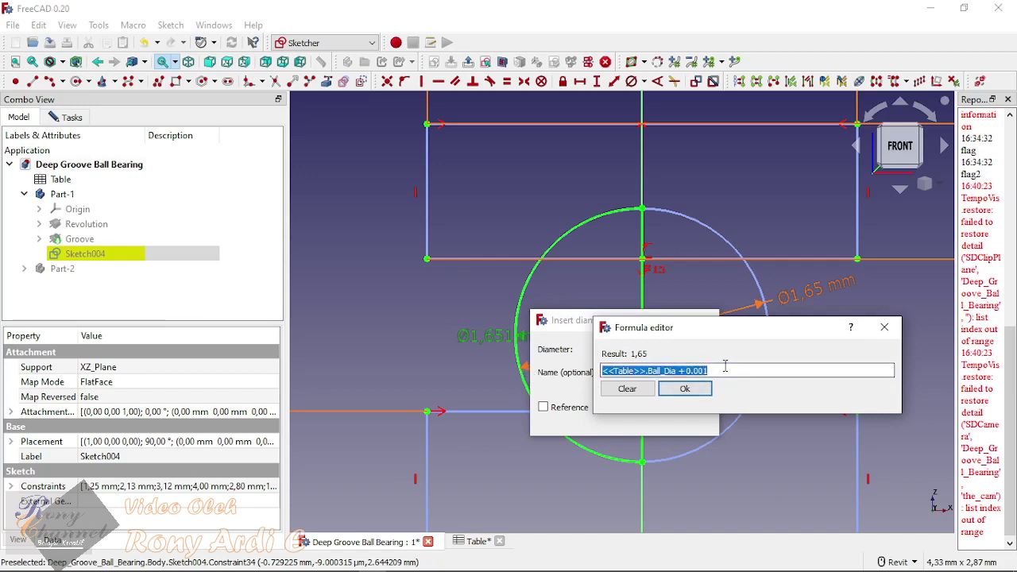
pyautogui.click(721, 374)
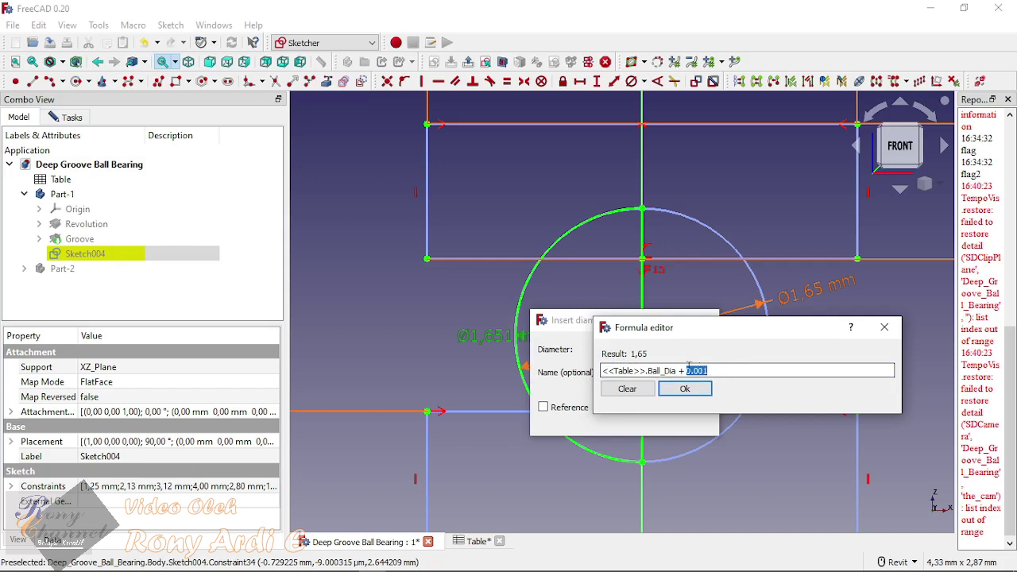
pyautogui.press('BackSpace')
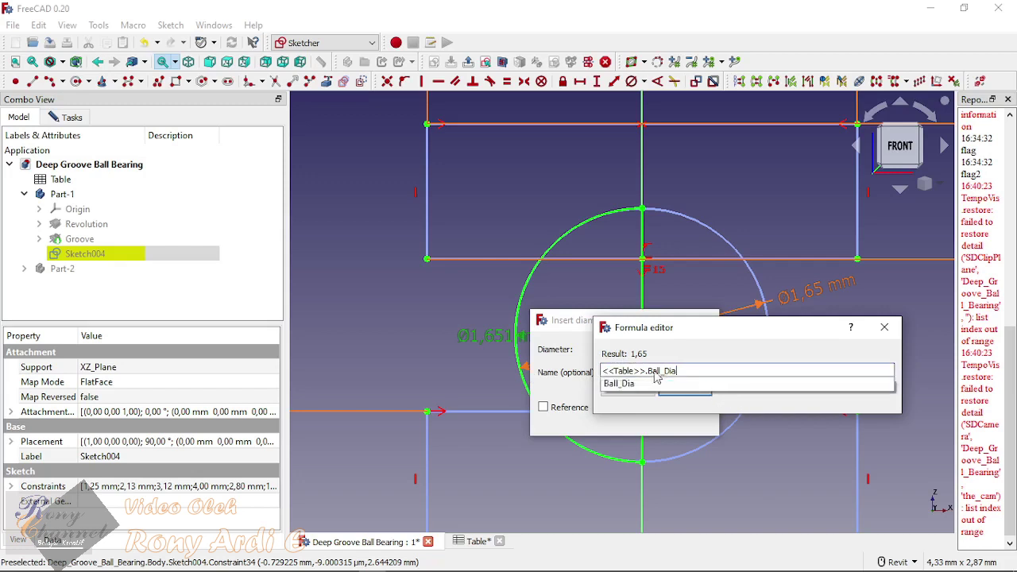
pyautogui.click(648, 386)
pyautogui.click(689, 397)
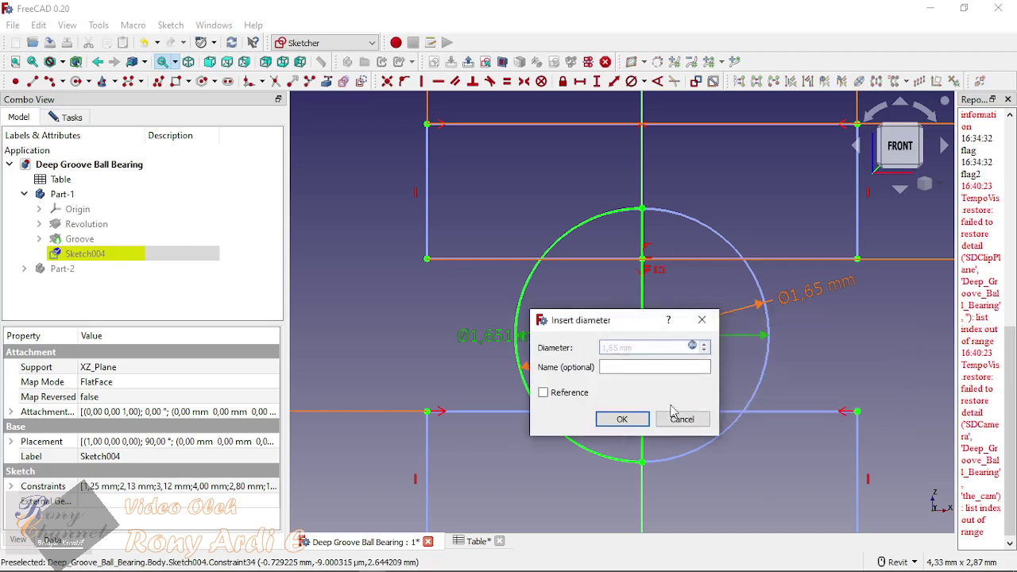
pyautogui.click(642, 419)
pyautogui.scroll(5, 647, 212)
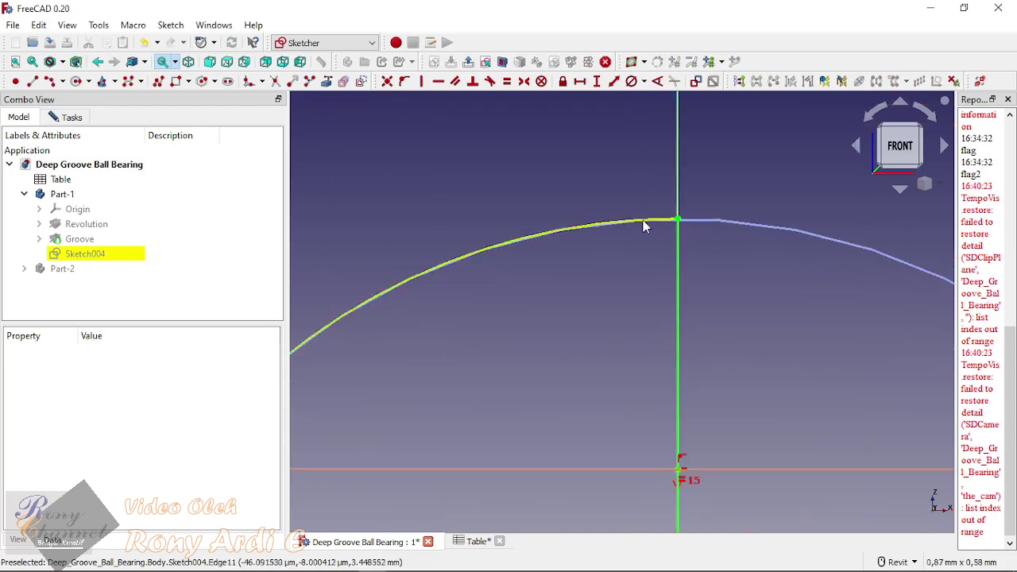
pyautogui.scroll(-4, 635, 231)
pyautogui.scroll(-2, 618, 264)
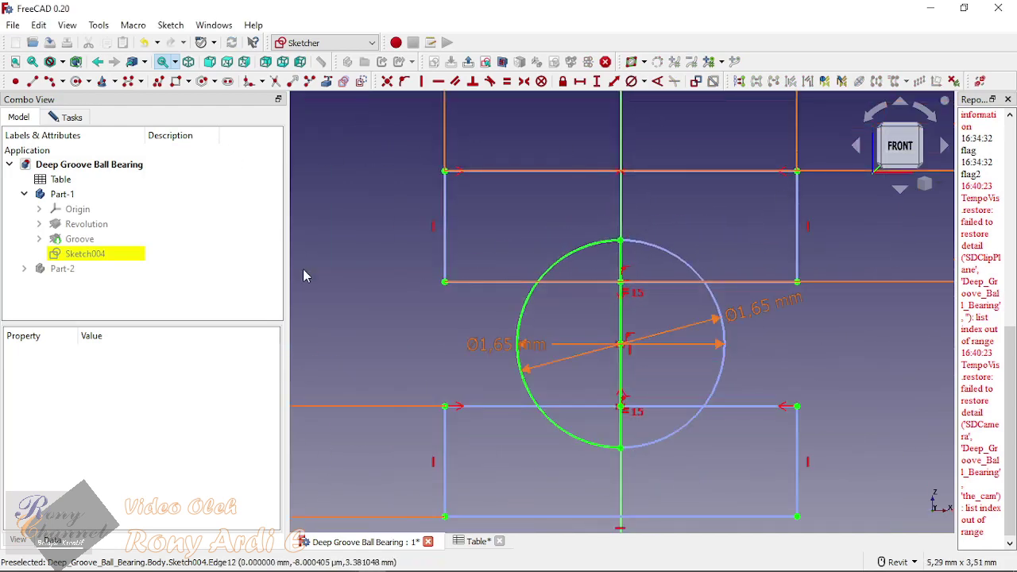
# Step: Finish editing Sketch004 and make Part-1's Groove feature visible again
pyautogui.click(67, 117)
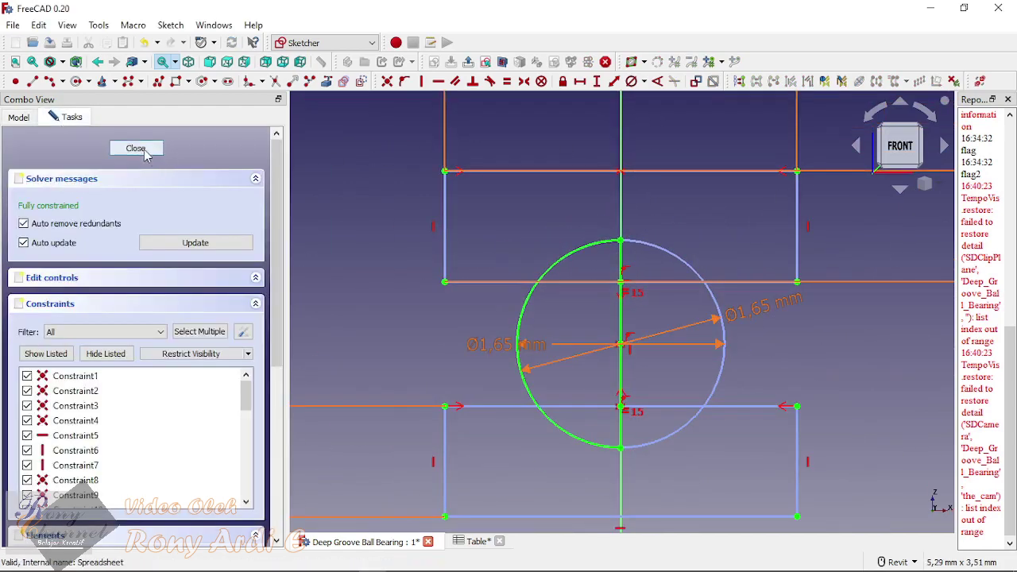
pyautogui.click(143, 150)
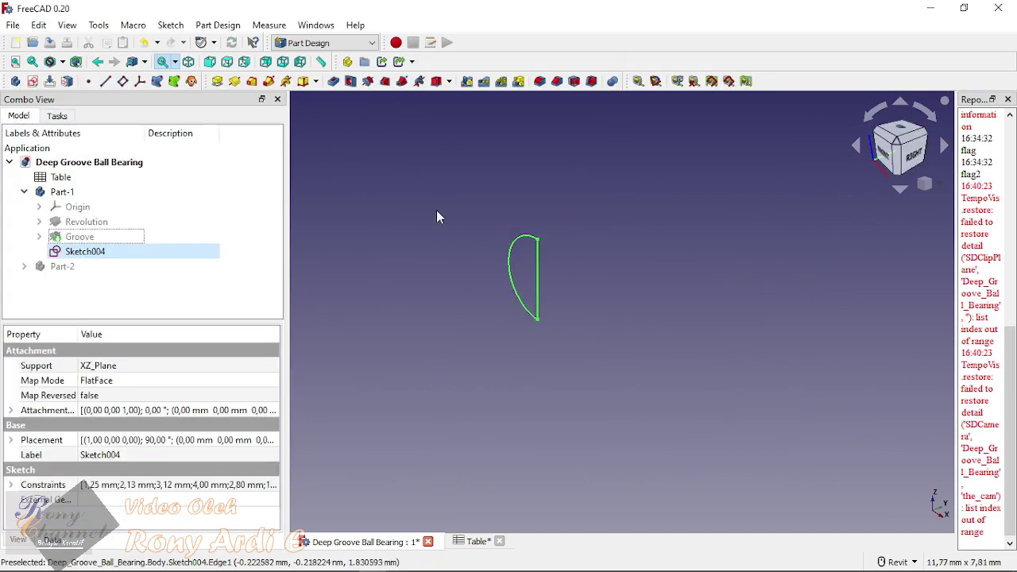
pyautogui.click(75, 194)
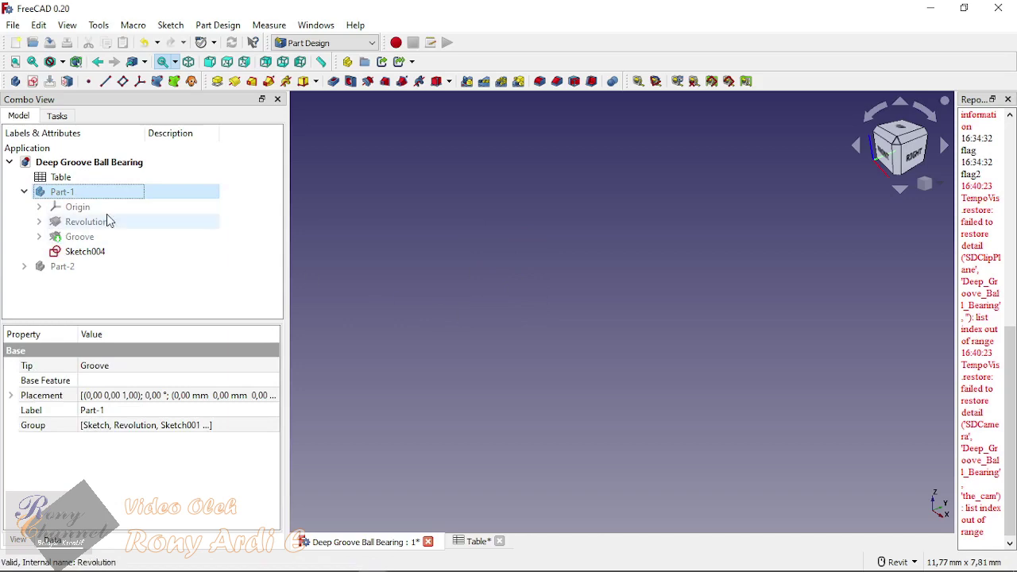
pyautogui.click(80, 237)
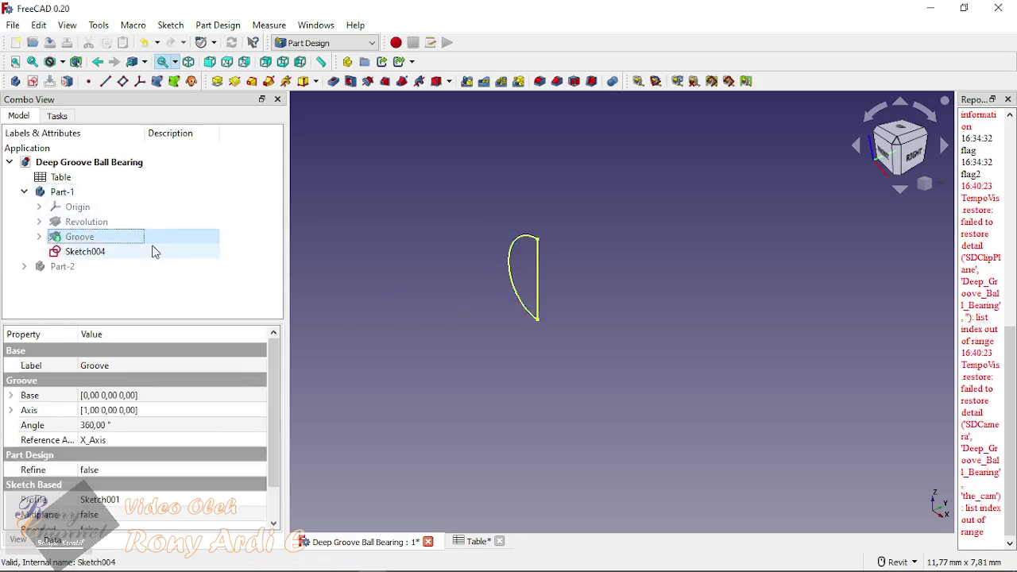
pyautogui.press('space')
pyautogui.click(818, 223)
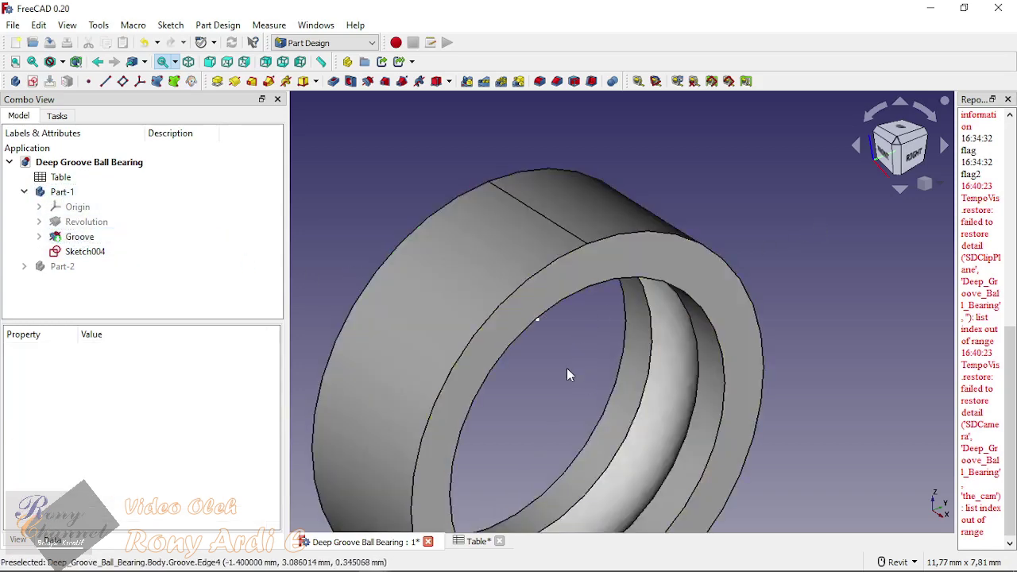
# Step: Start a Revolution of the semicircular Sketch004 profile, choosing Part-1 as the active body
pyautogui.keyDown('shift'); pyautogui.moveTo(567, 368); pyautogui.dragTo(530, 281, button='middle'); pyautogui.keyUp('shift')
pyautogui.moveTo(587, 304); pyautogui.dragTo(571, 219, button='middle')
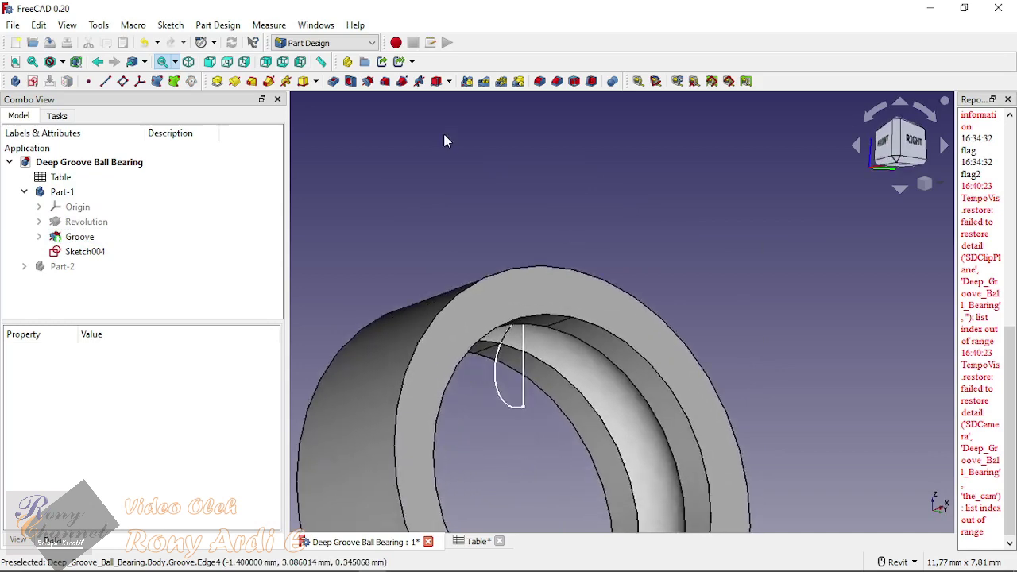
pyautogui.click(234, 82)
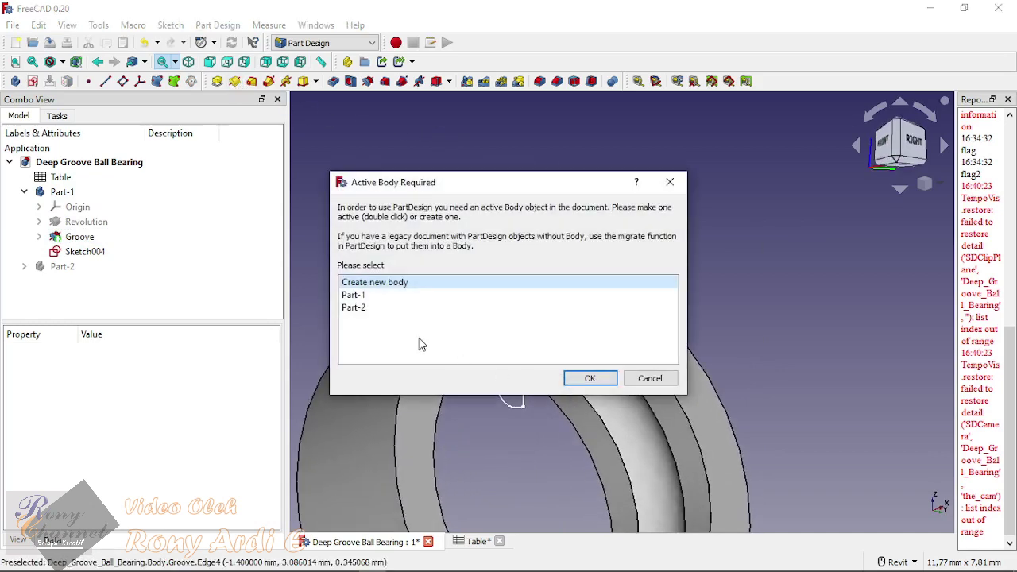
pyautogui.click(354, 295)
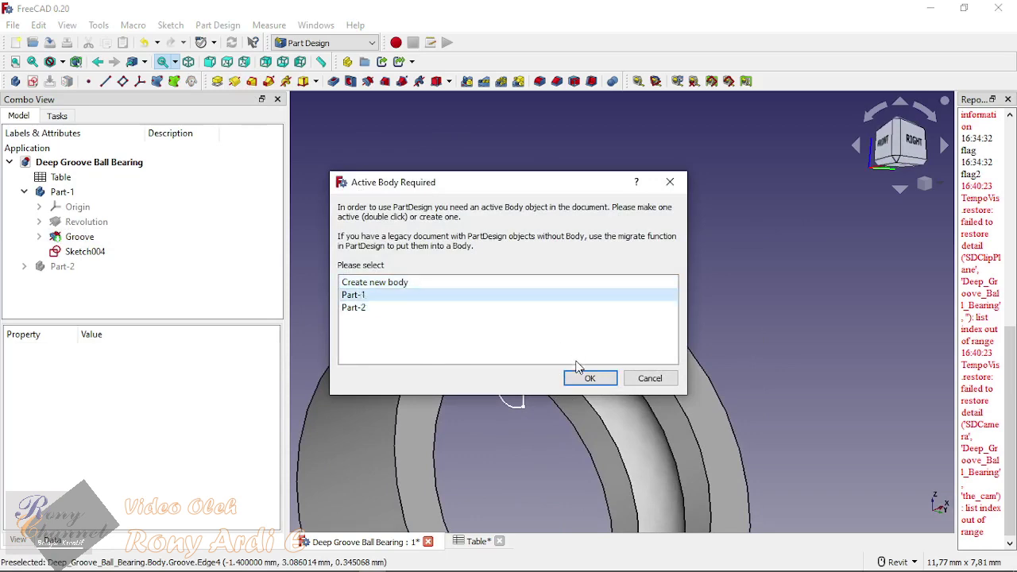
pyautogui.click(588, 378)
pyautogui.scroll(-3, 552, 198)
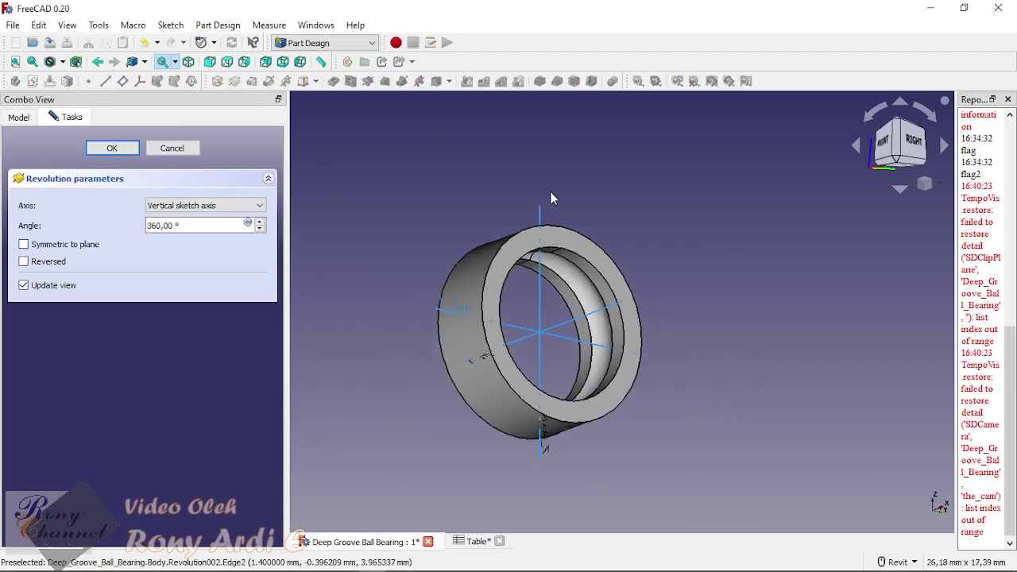
# Step: Try revolving the semicircular profile 360° about the base Y axis, then about the base Z axis
pyautogui.click(198, 206)
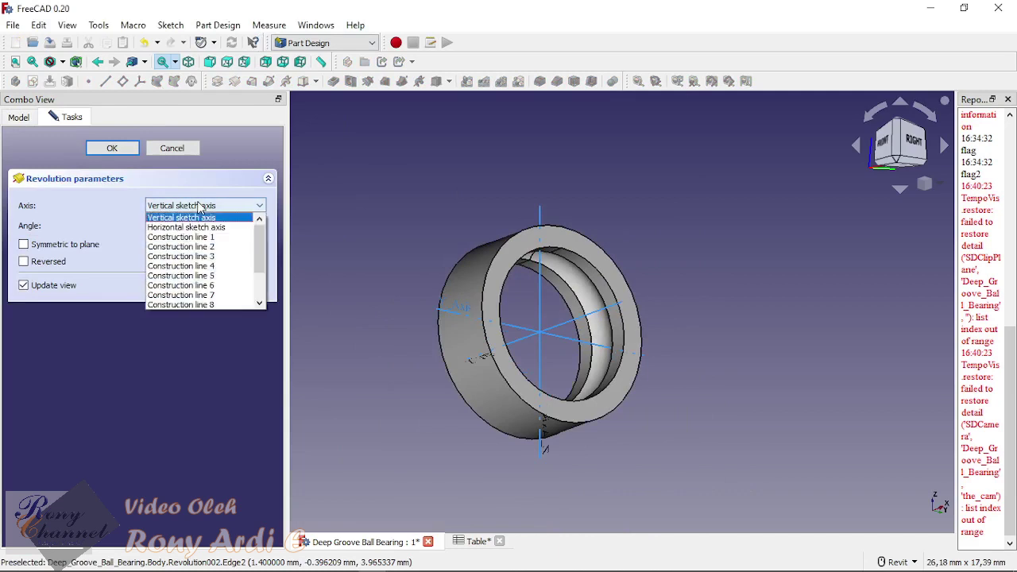
pyautogui.scroll(-2, 203, 254)
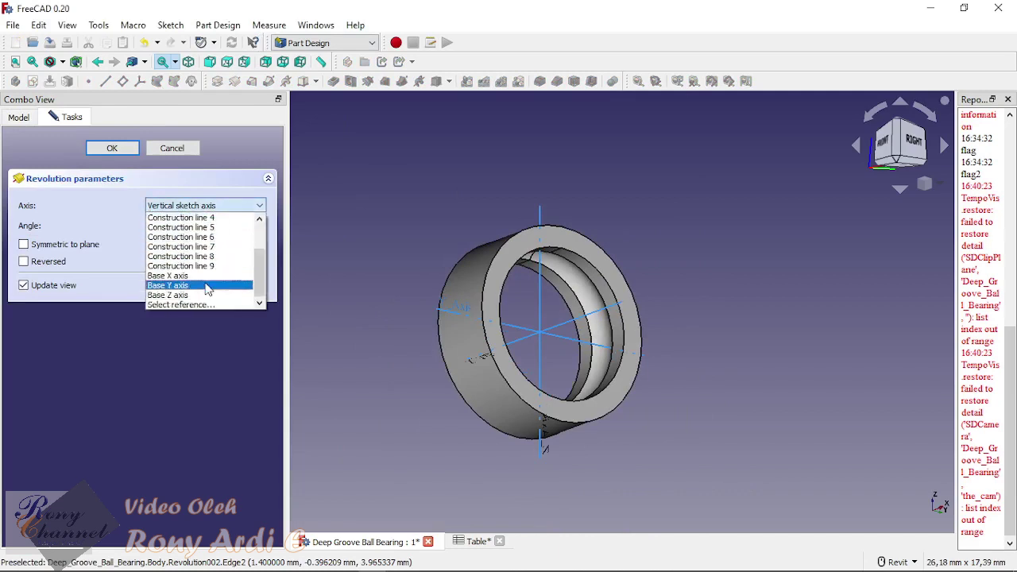
pyautogui.click(206, 286)
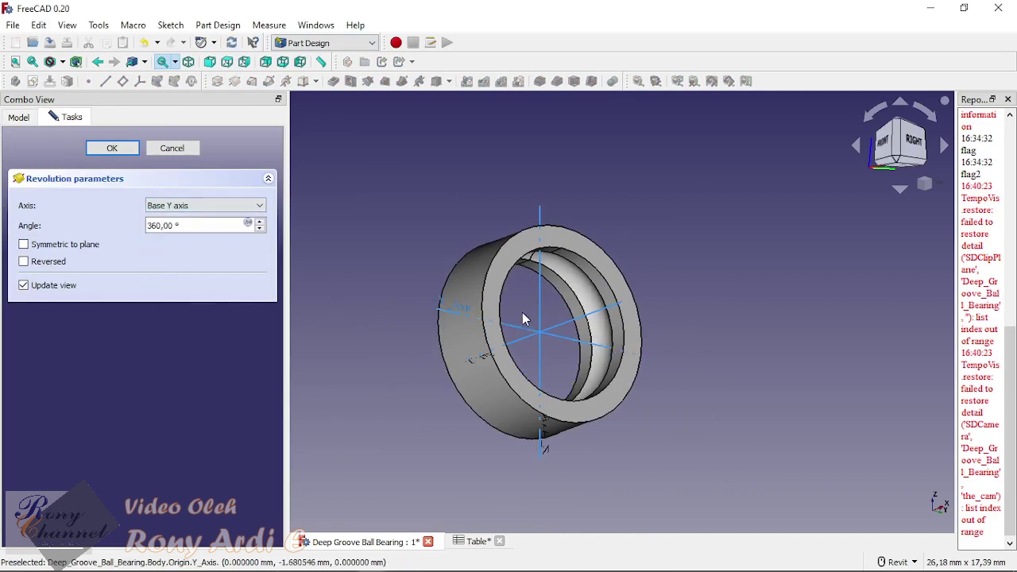
pyautogui.click(204, 206)
pyautogui.click(190, 305)
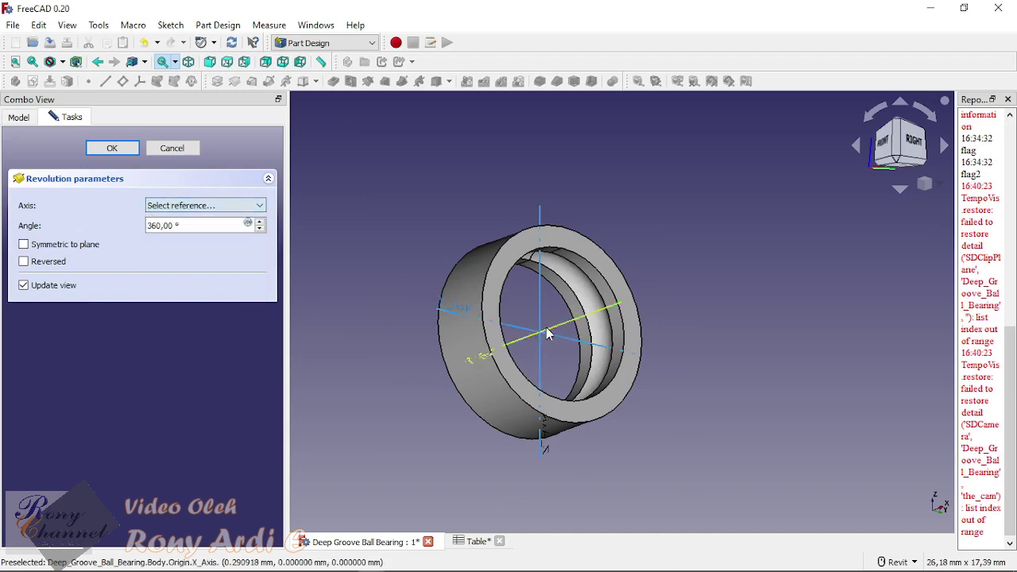
pyautogui.click(541, 302)
pyautogui.scroll(-5, 604, 334)
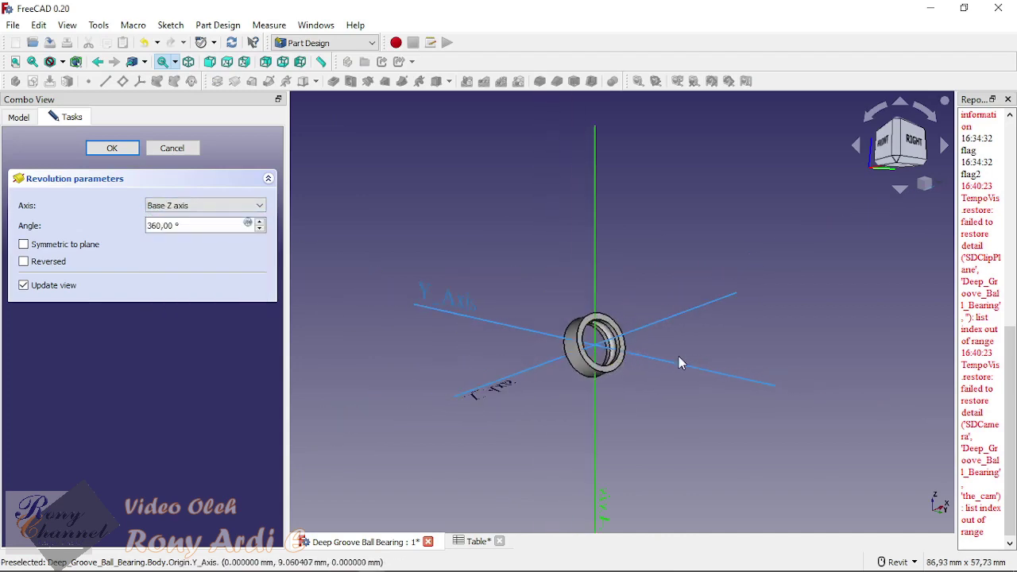
pyautogui.click(118, 148)
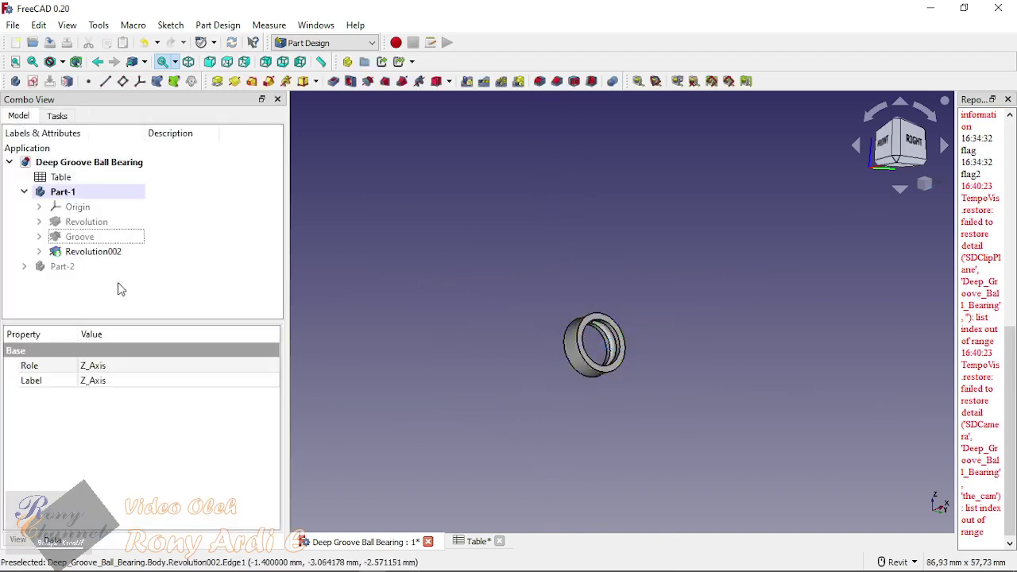
# Step: Delete the Revolution002 feature from Part-1
pyautogui.click(98, 252)
pyautogui.scroll(8, 513, 316)
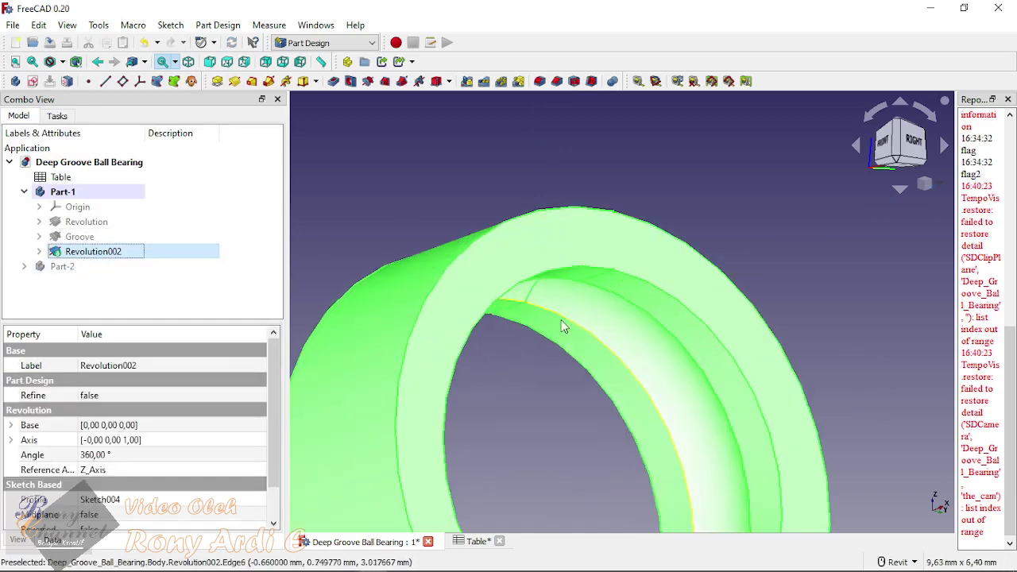
pyautogui.click(560, 319)
pyautogui.click(119, 252)
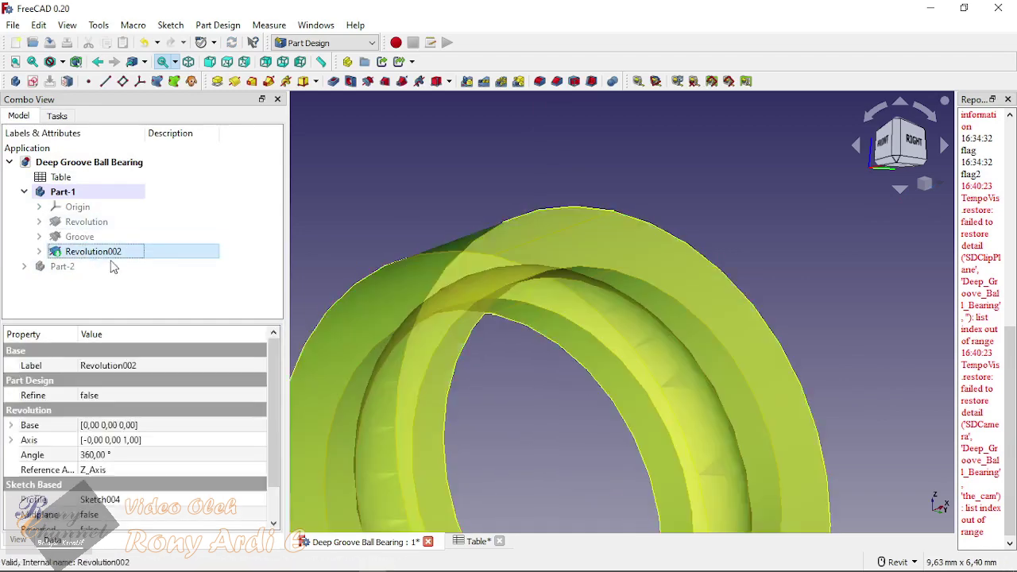
pyautogui.press('Delete')
# Step: Open Sketch004 for editing and hide Part-1's Groove feature to expose the sketch geometry
pyautogui.doubleClick(95, 252)
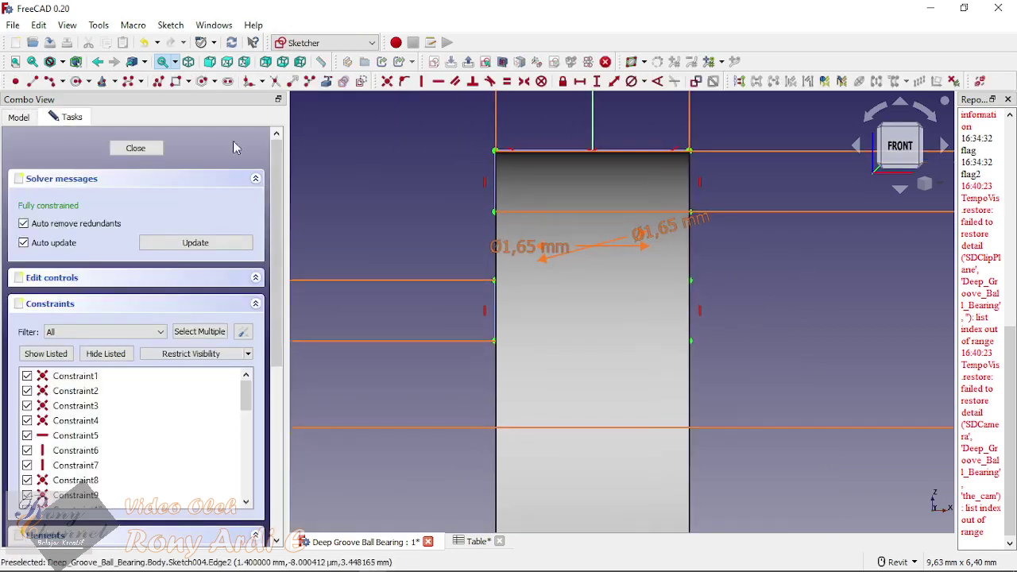
pyautogui.click(18, 117)
pyautogui.click(110, 238)
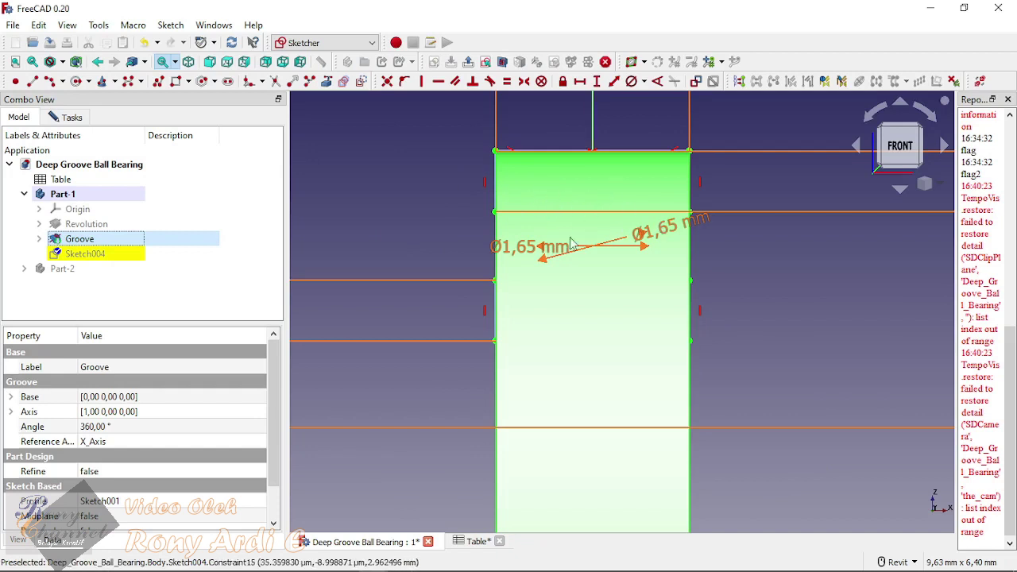
pyautogui.click(842, 311)
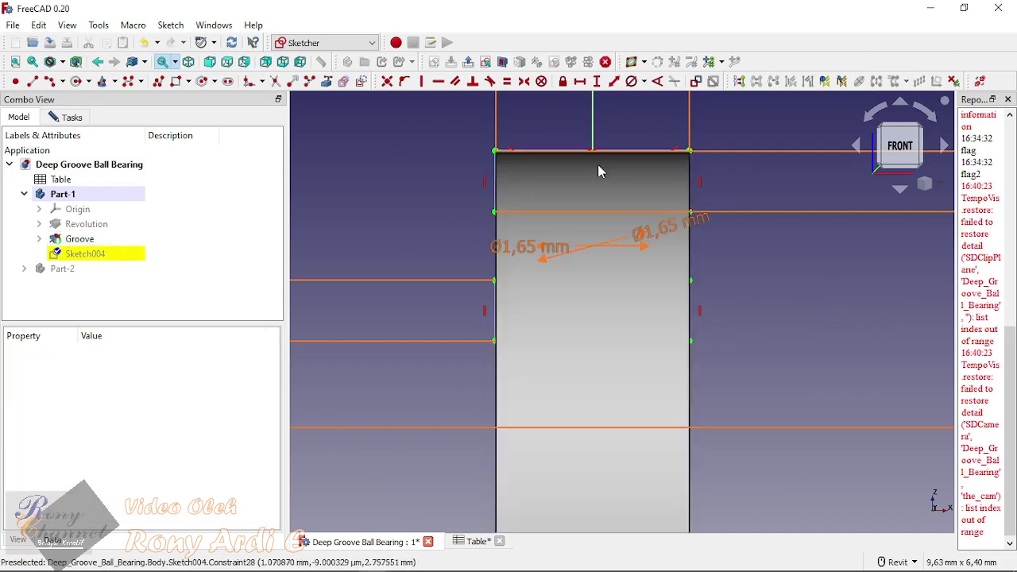
pyautogui.click(78, 239)
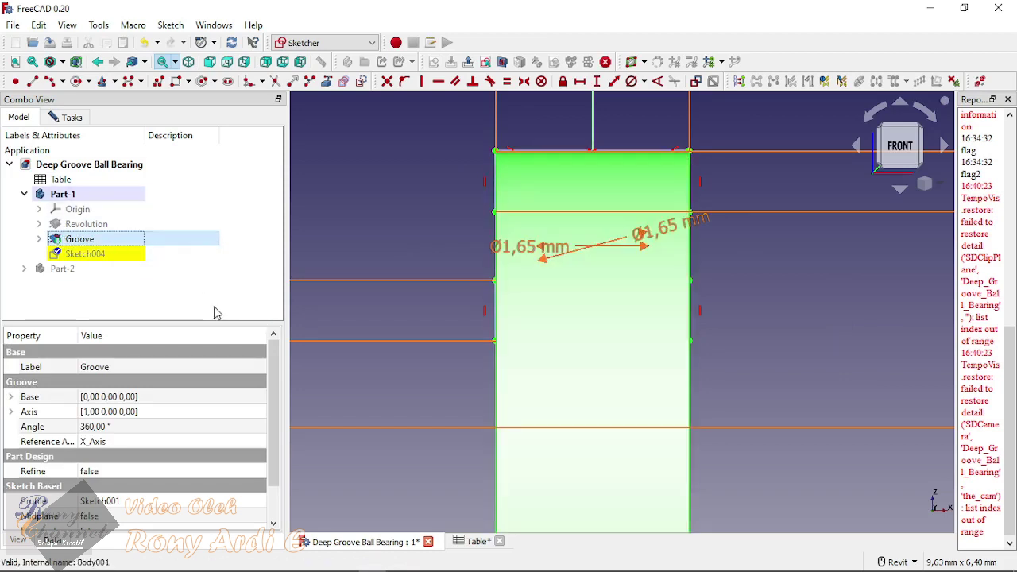
pyautogui.press('space')
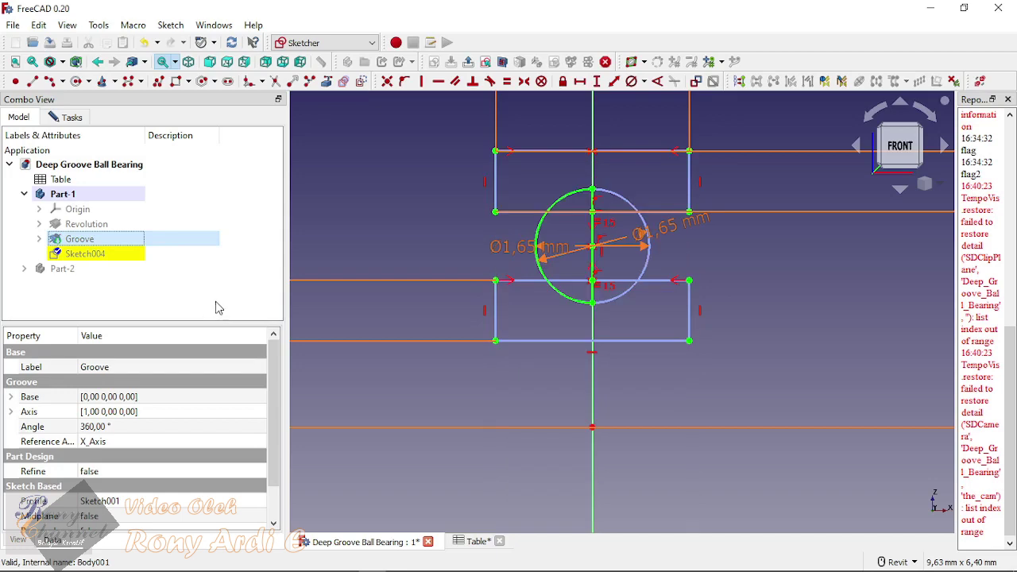
pyautogui.click(801, 264)
# Step: Change the semicircular arc's diameter formula to <<Table>>.Ball_Dia + 0.001
pyautogui.scroll(3, 537, 279)
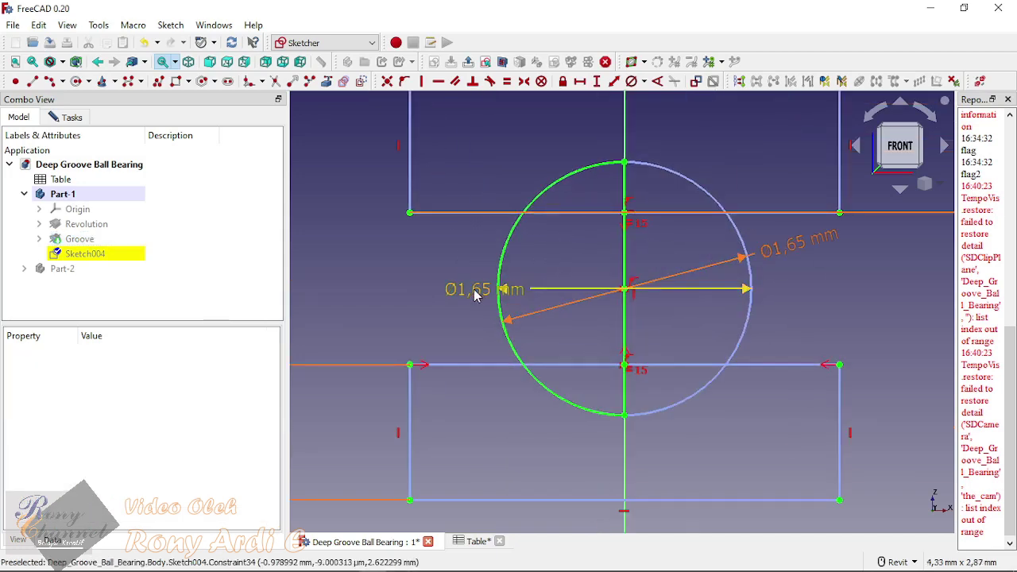
pyautogui.doubleClick(457, 274)
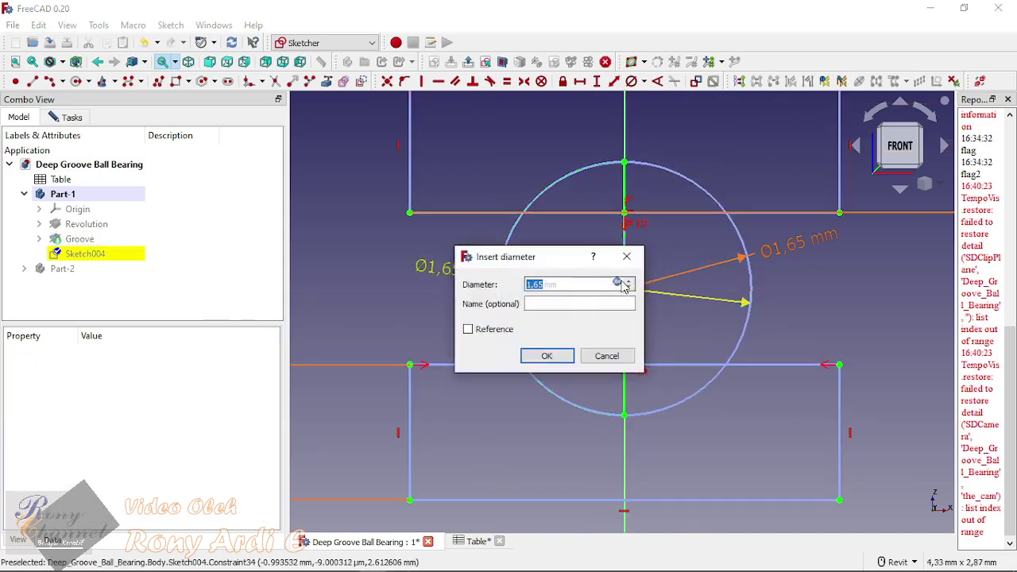
pyautogui.click(618, 283)
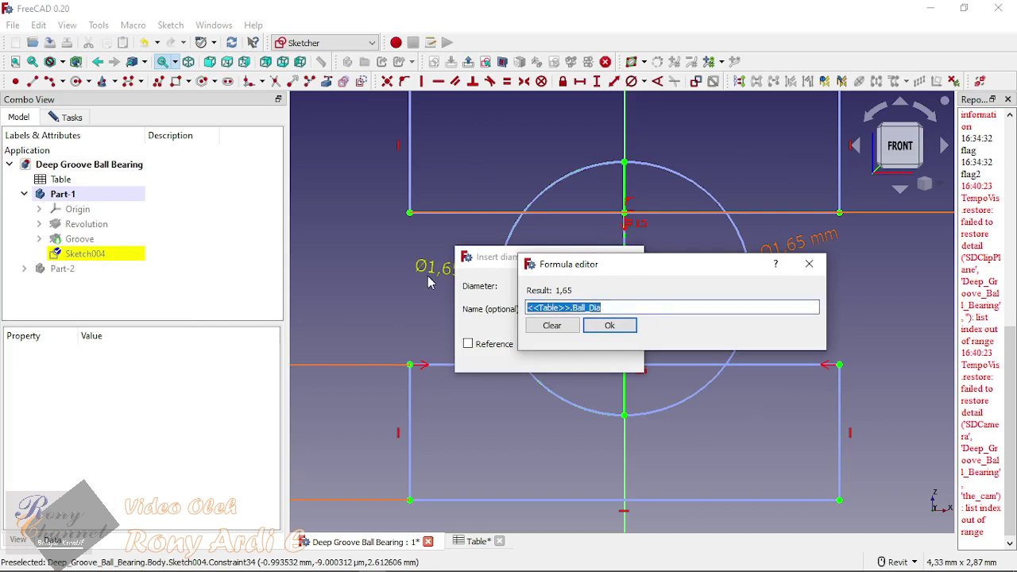
pyautogui.write('<<Table>>.Ball_Dia + 0.001')
pyautogui.click(634, 321)
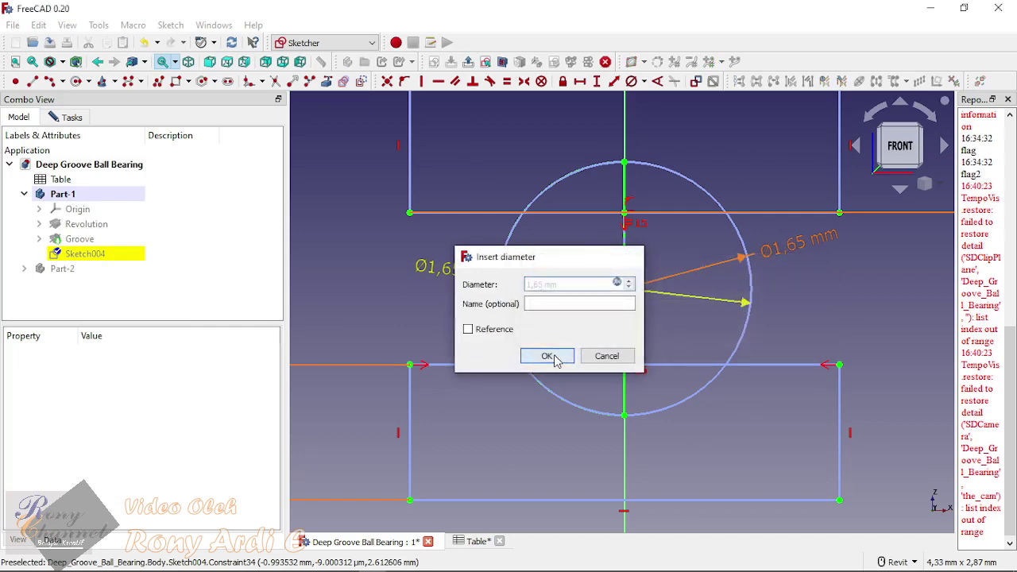
pyautogui.click(548, 356)
pyautogui.scroll(6, 650, 155)
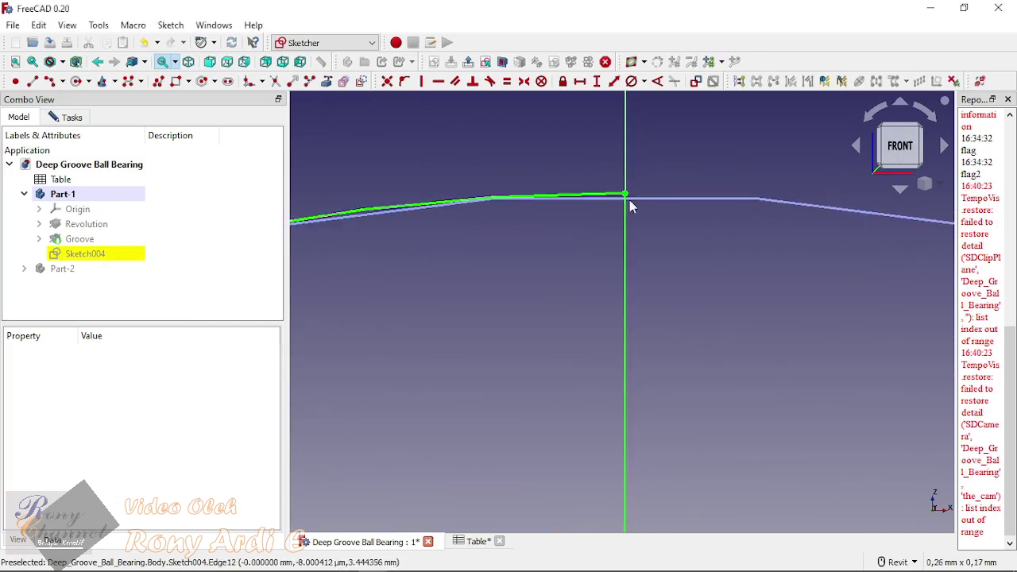
# Step: Finish editing Sketch004 and show Part-1's Groove feature again
pyautogui.click(74, 118)
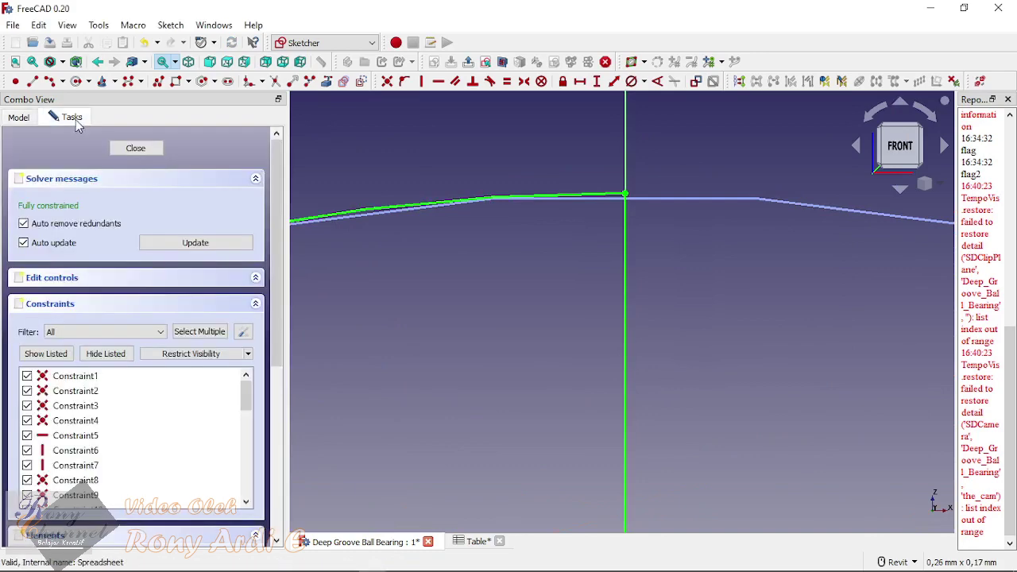
pyautogui.click(136, 150)
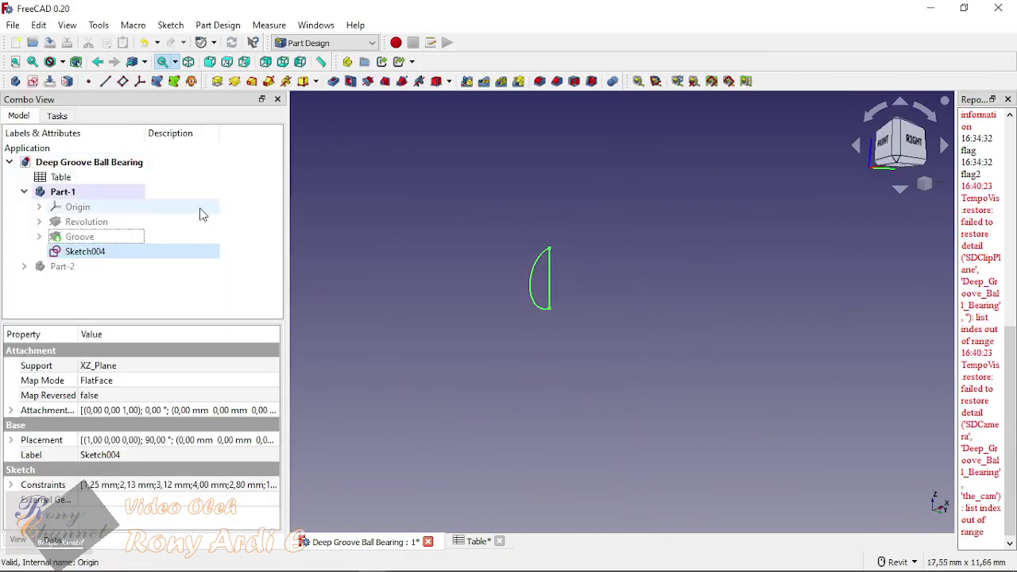
pyautogui.click(77, 237)
pyautogui.press('space')
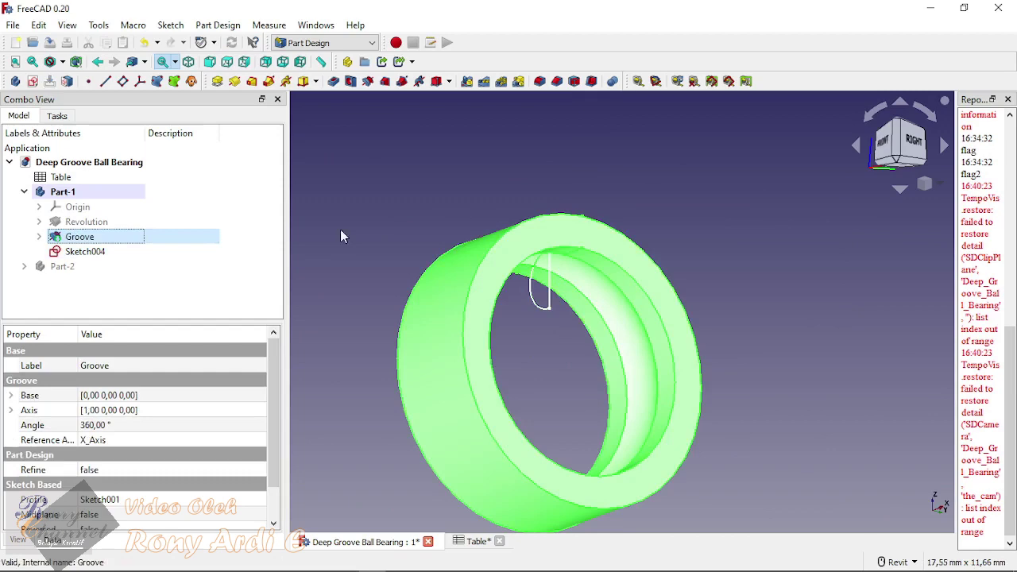
pyautogui.click(382, 205)
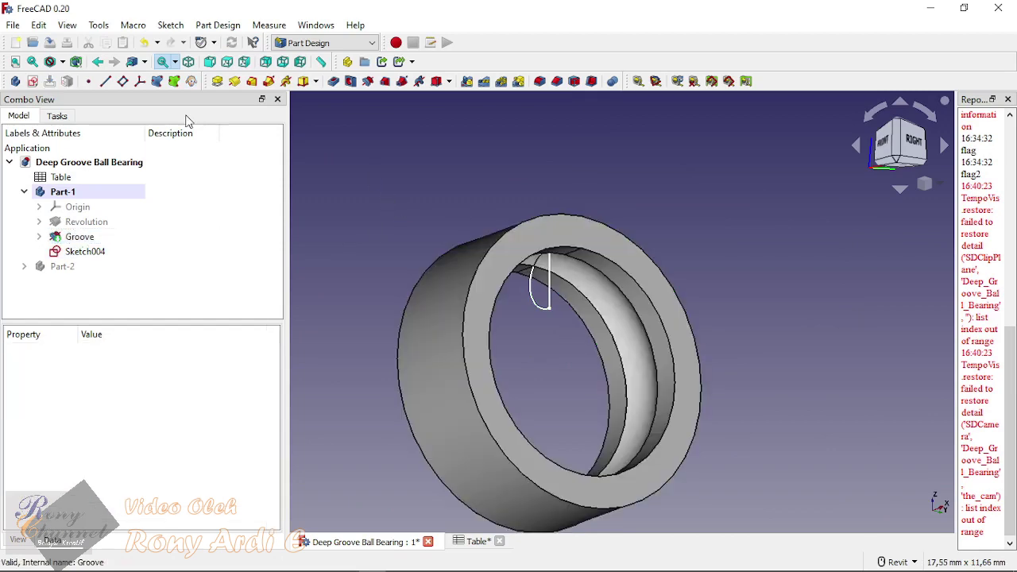
# Step: Revolve the Sketch004 profile 360° about the vertical sketch axis to form a ball in the outer ring's groove
pyautogui.click(235, 82)
pyautogui.scroll(5, 548, 285)
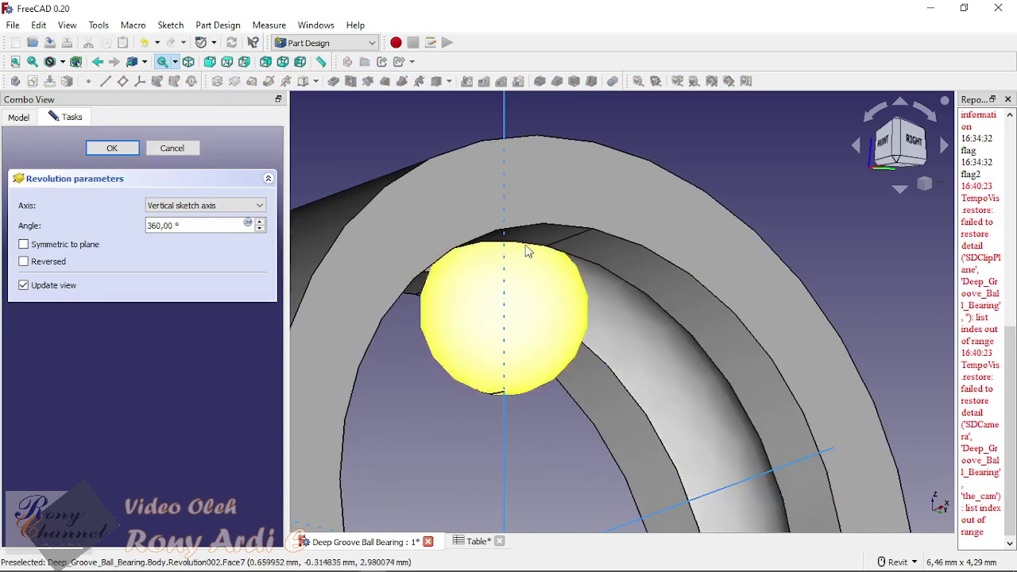
pyautogui.scroll(-4, 533, 270)
pyautogui.scroll(5, 510, 286)
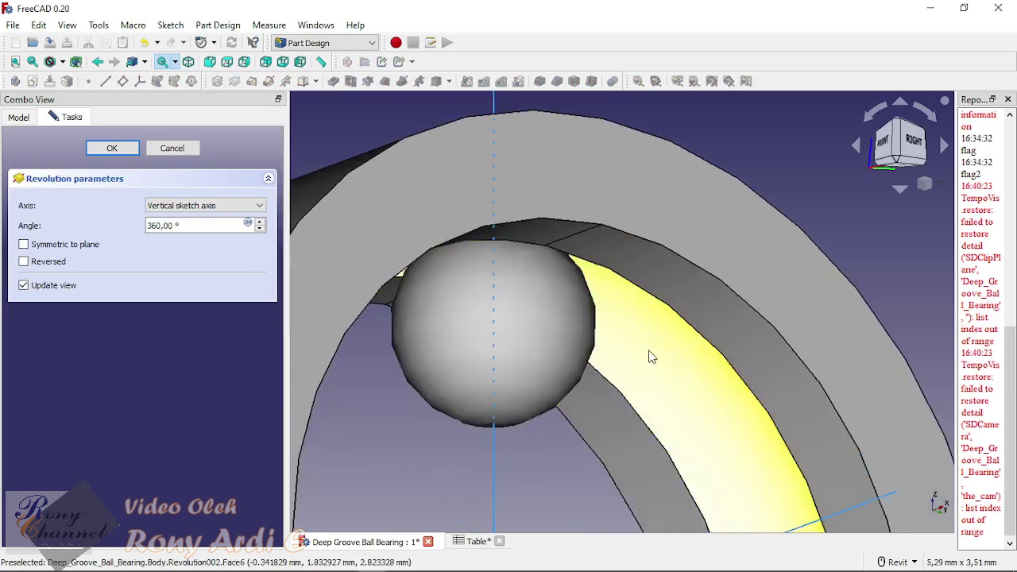
pyautogui.scroll(-5, 500, 271)
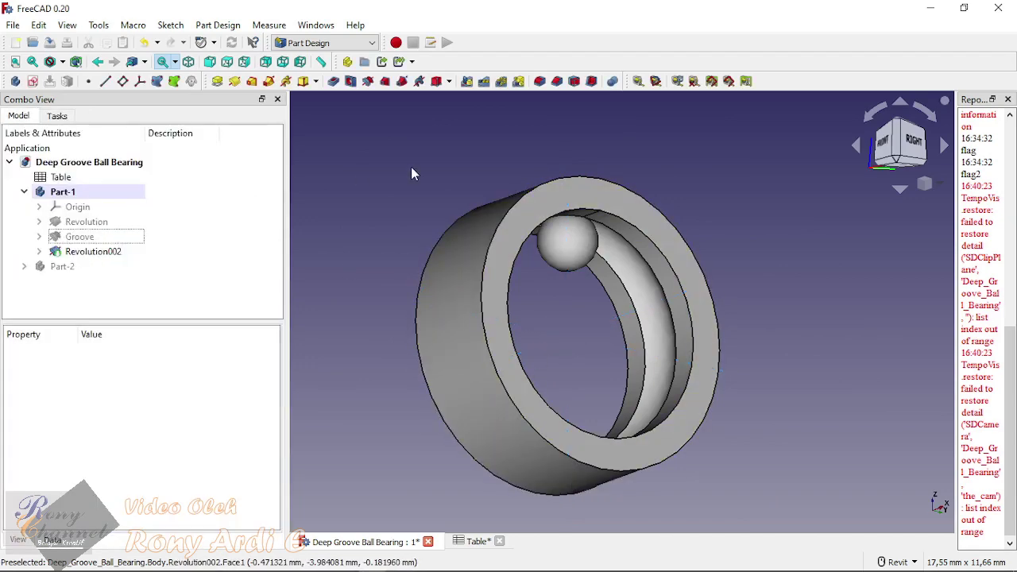
# Step: Make Part-2 and its Groove001 feature visible, and examine how the ball fits between the inner and outer rings
pyautogui.click(74, 266)
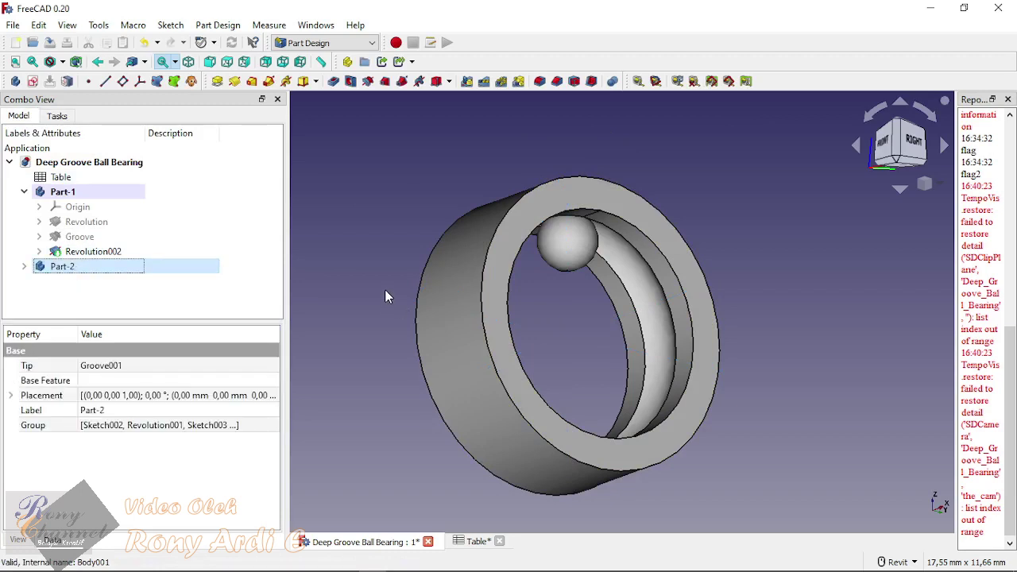
pyautogui.click(384, 296)
pyautogui.scroll(-3, 372, 243)
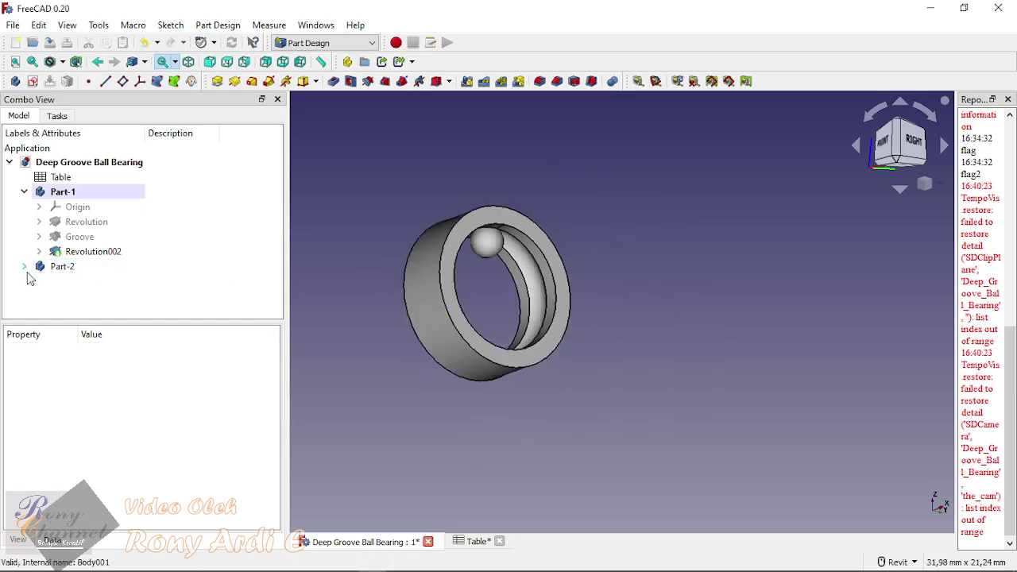
pyautogui.press('3')
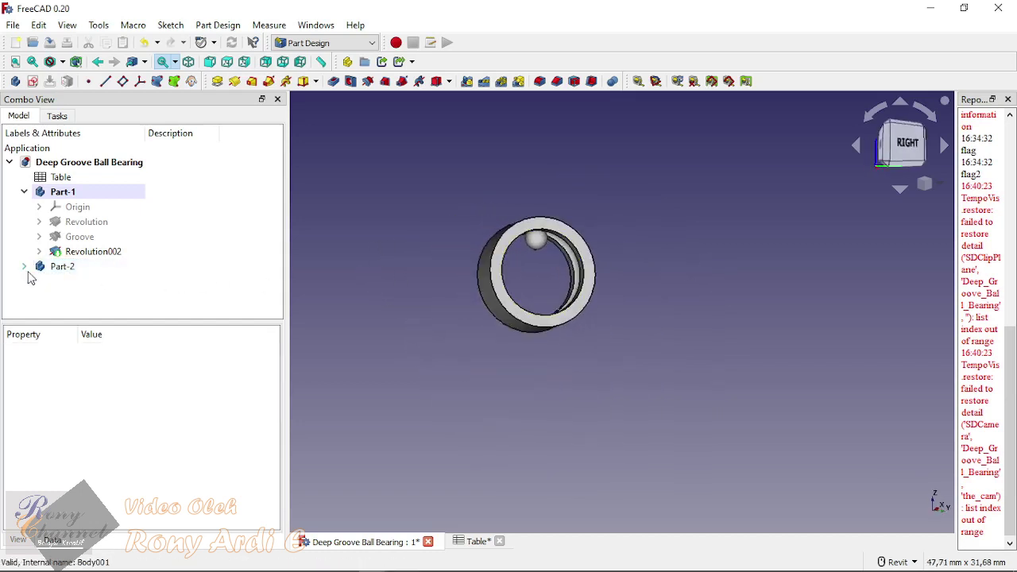
pyautogui.click(25, 267)
pyautogui.click(94, 311)
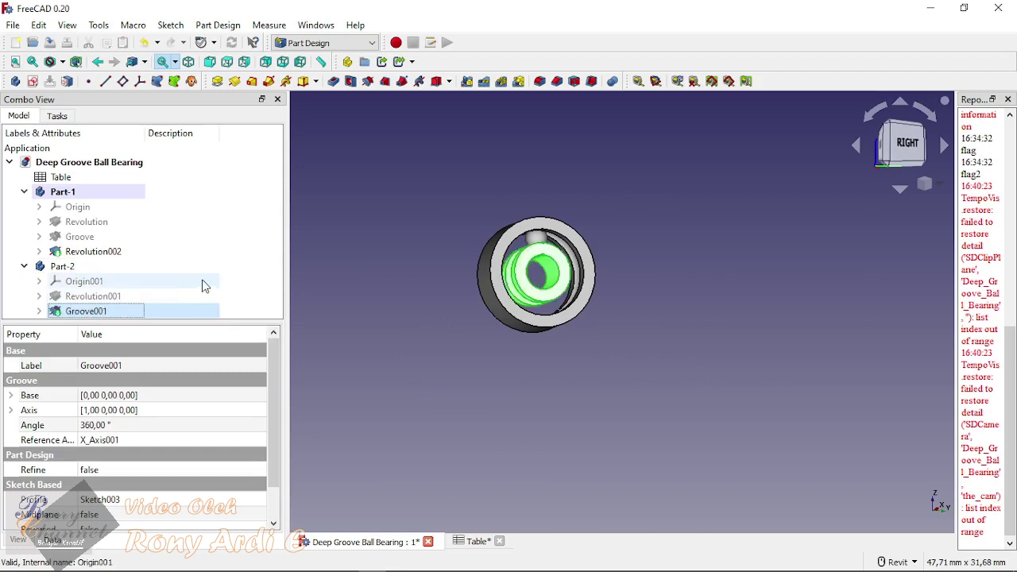
pyautogui.click(411, 283)
pyautogui.scroll(5, 597, 204)
pyautogui.keyDown('shift'); pyautogui.moveTo(597, 204); pyautogui.dragTo(517, 274, button='middle'); pyautogui.keyUp('shift')
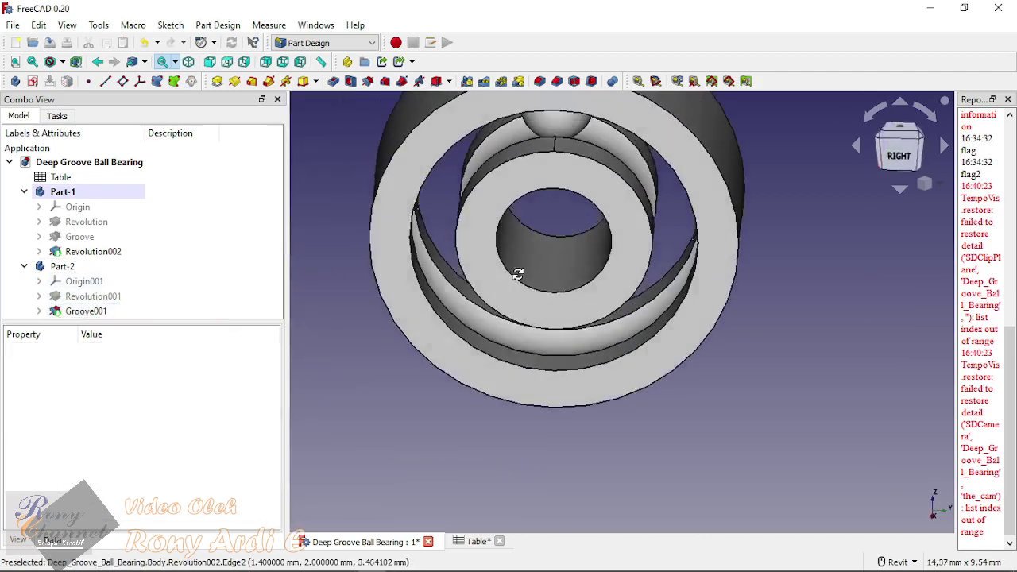
pyautogui.press('3')
pyautogui.scroll(3, 571, 203)
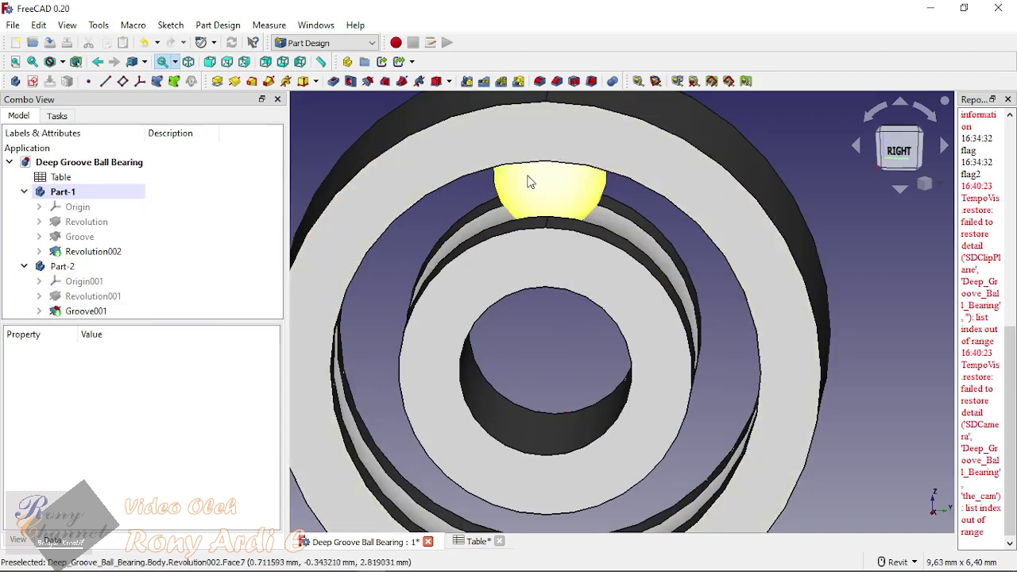
# Step: Collapse Part-1 and Part-2 in the model tree and examine the ball between the rings from several viewing angles
pyautogui.click(62, 267)
pyautogui.click(24, 266)
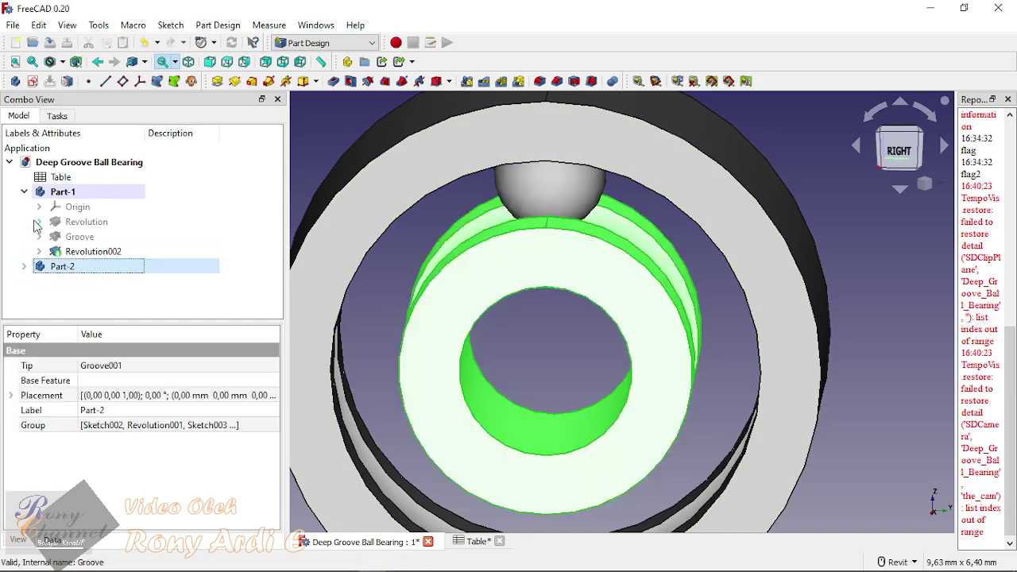
pyautogui.click(24, 192)
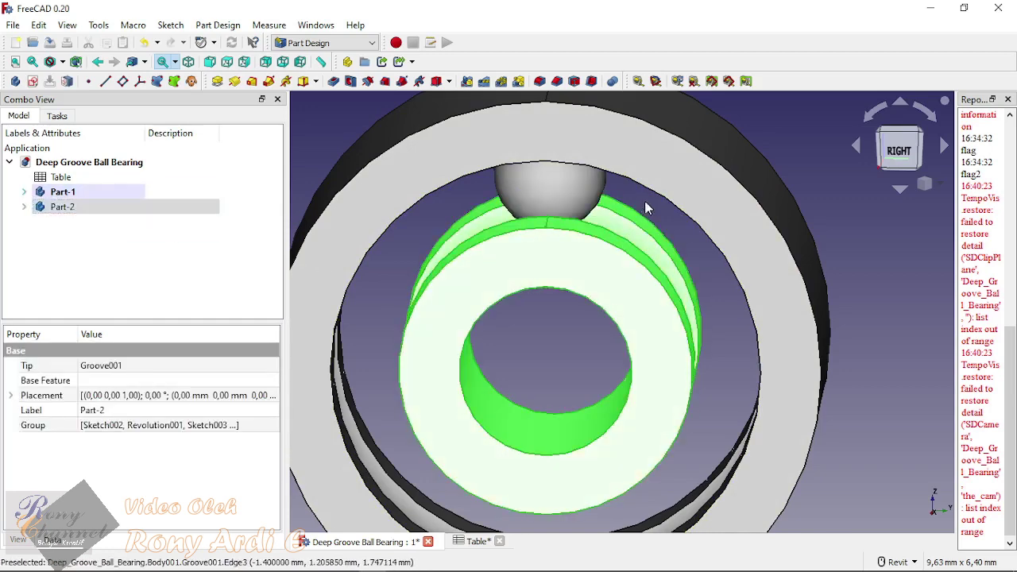
pyautogui.click(644, 201)
pyautogui.scroll(-3, 624, 240)
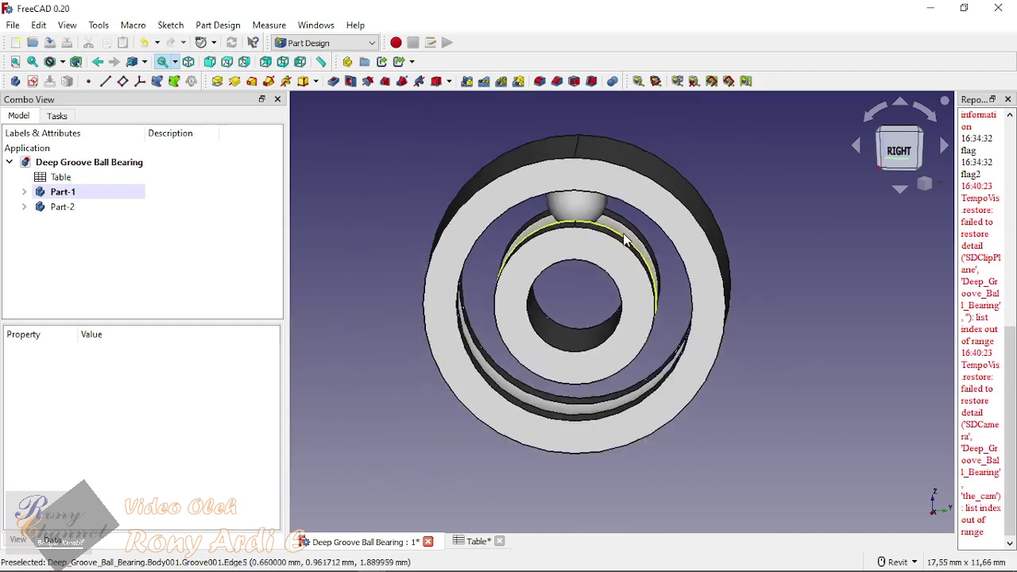
pyautogui.keyDown('shift'); pyautogui.moveTo(624, 240); pyautogui.dragTo(608, 277, button='middle'); pyautogui.keyUp('shift')
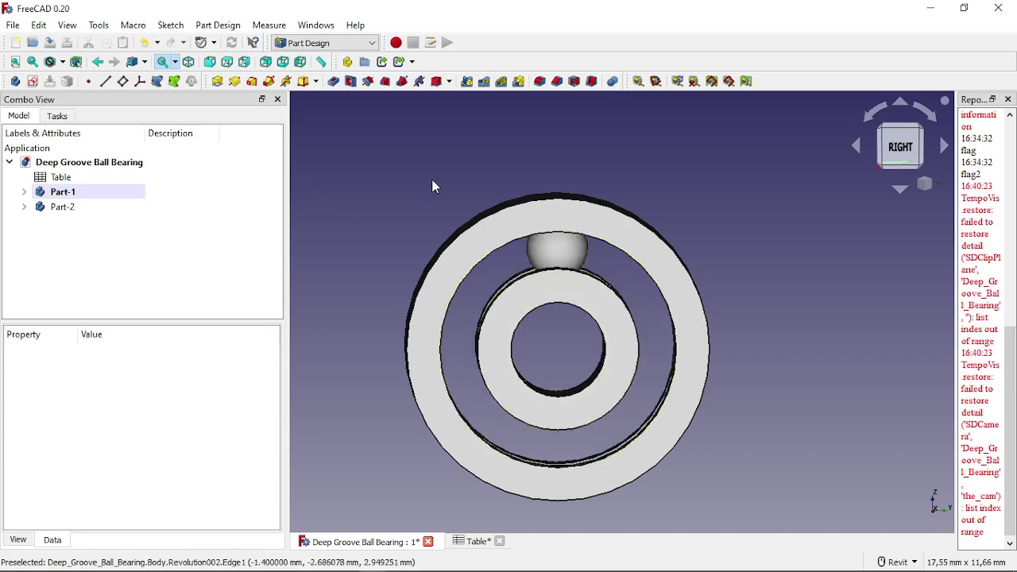
pyautogui.keyDown('shift'); pyautogui.moveTo(481, 180); pyautogui.dragTo(664, 262, button='middle'); pyautogui.keyUp('shift')
pyautogui.scroll(5, 548, 243)
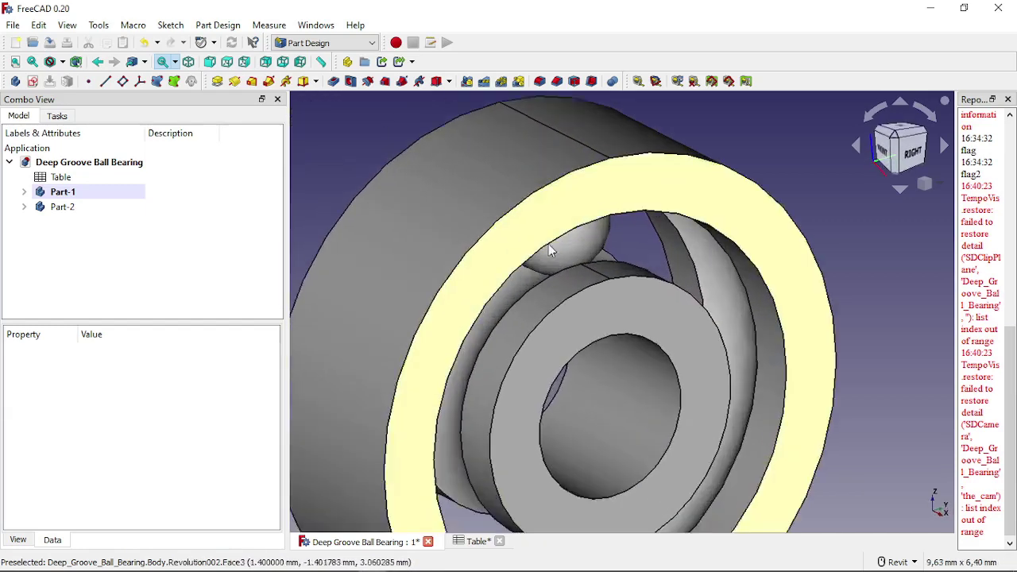
pyautogui.scroll(-2, 545, 131)
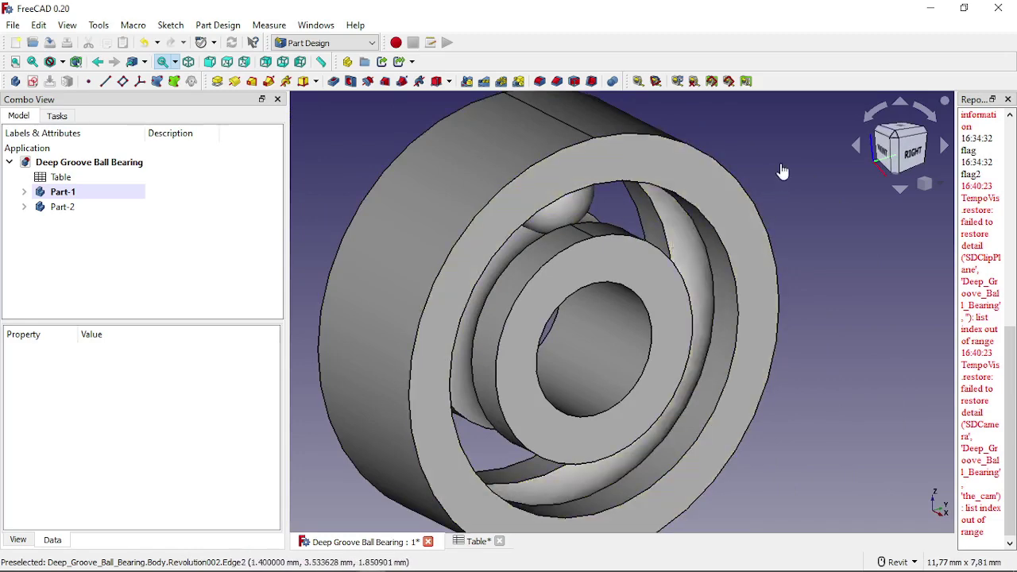
pyautogui.keyDown('shift'); pyautogui.moveTo(702, 242); pyautogui.dragTo(718, 198, button='middle'); pyautogui.keyUp('shift')
pyautogui.scroll(-4, 730, 166)
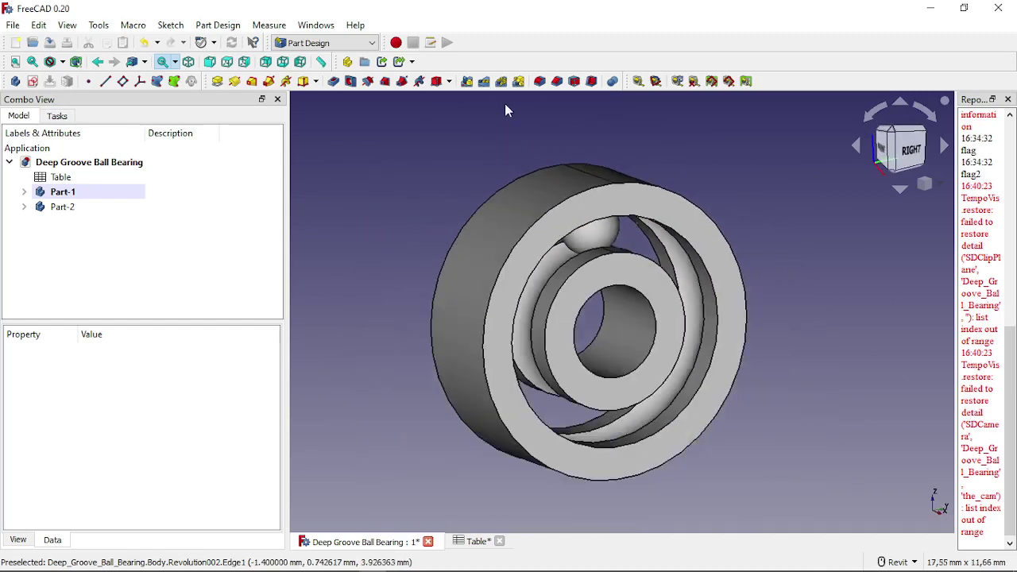
# Step: Start a polar pattern of Part-1's ball feature, Revolution002
pyautogui.click(502, 82)
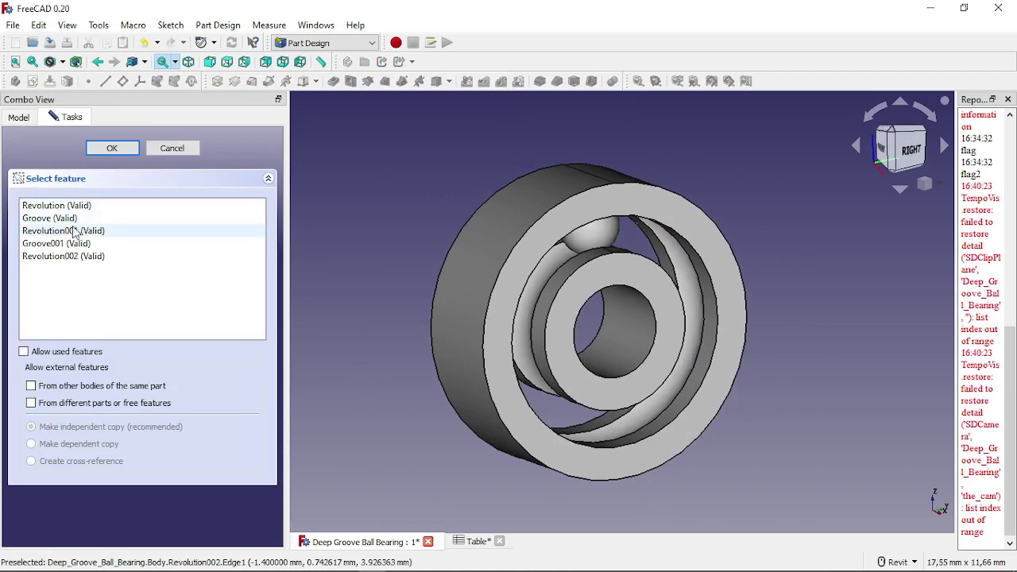
pyautogui.click(172, 147)
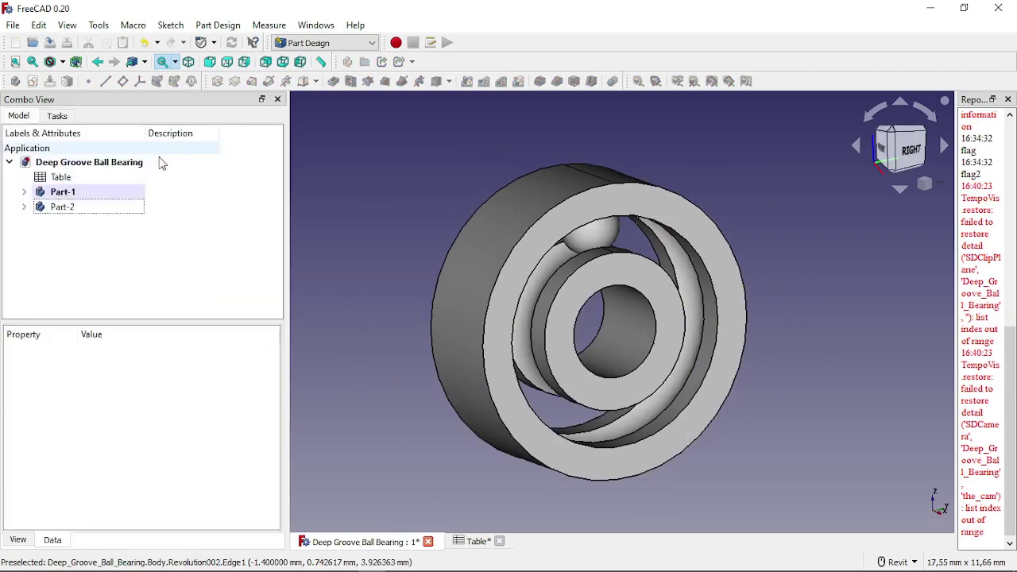
pyautogui.click(24, 192)
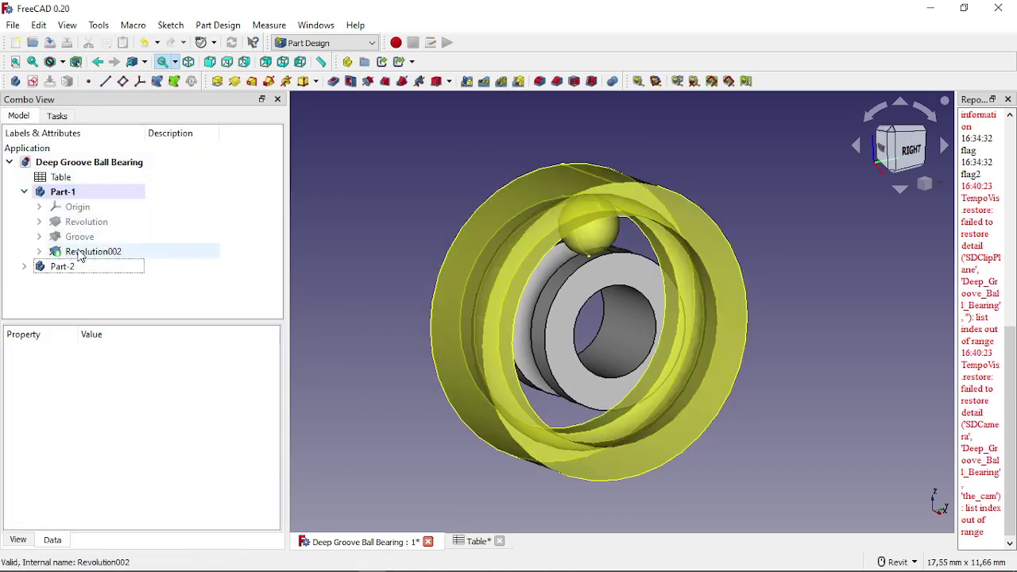
pyautogui.click(93, 251)
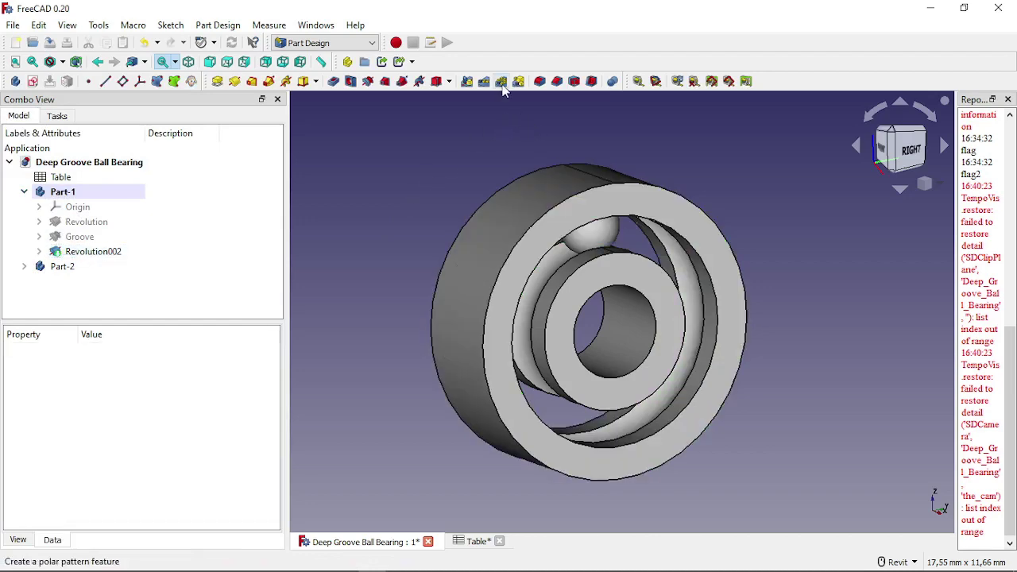
pyautogui.click(501, 81)
pyautogui.doubleClick(92, 256)
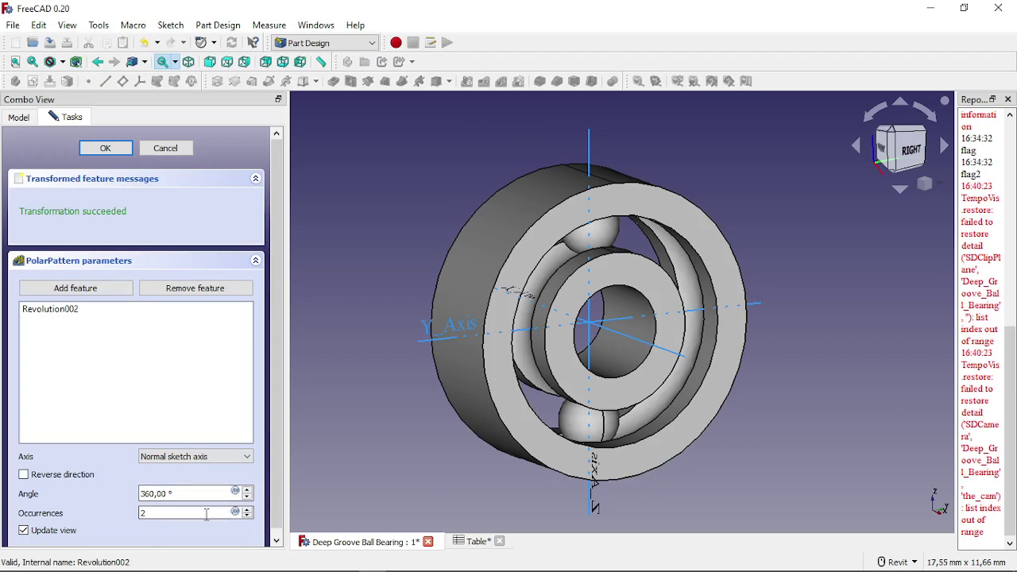
# Step: Set the polar pattern's rotation axis to Part-1's base X axis, selected as a reference in the model
pyautogui.click(198, 456)
pyautogui.moveTo(247, 500); pyautogui.dragTo(249, 530)
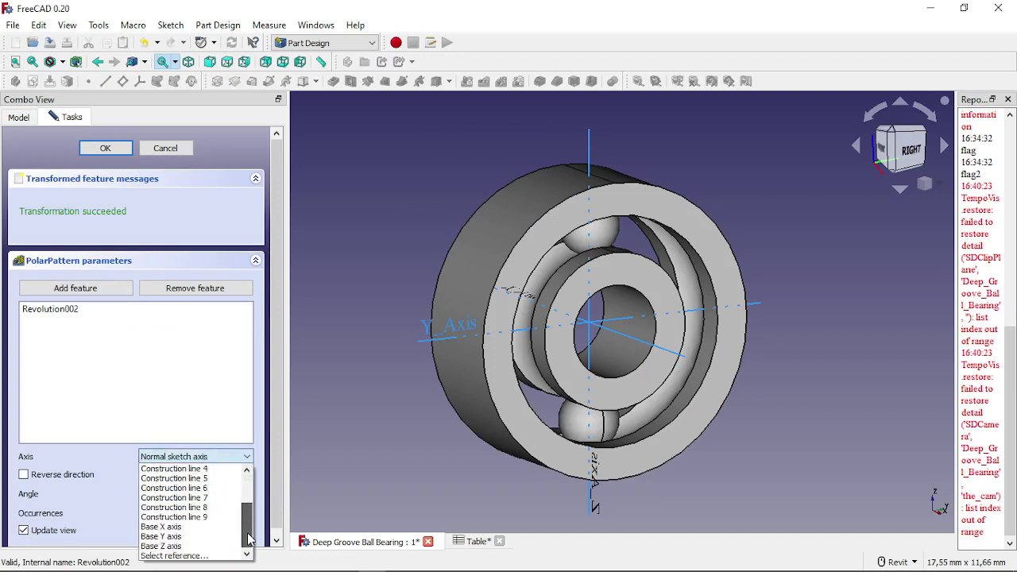
pyautogui.click(191, 555)
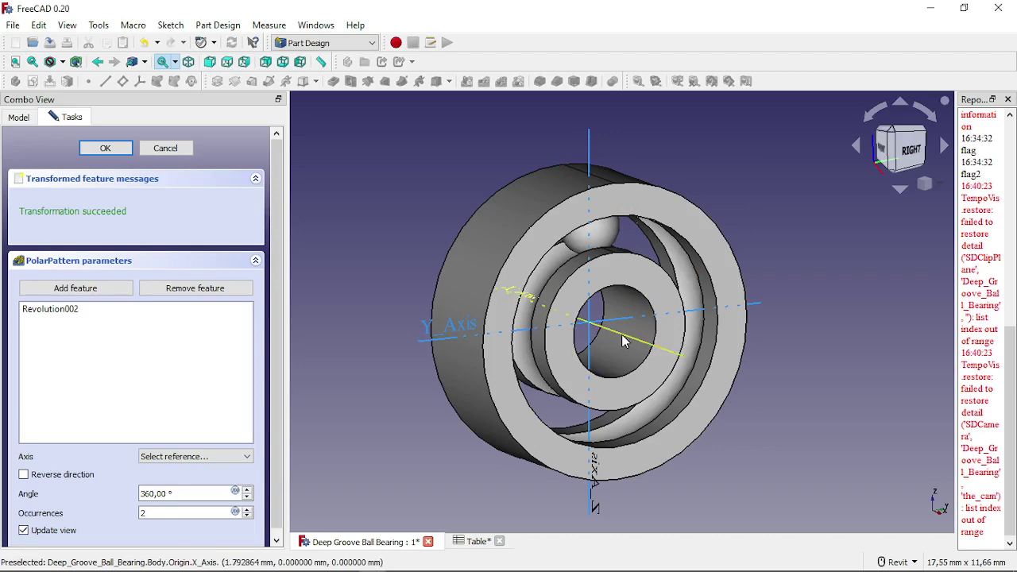
pyautogui.click(425, 375)
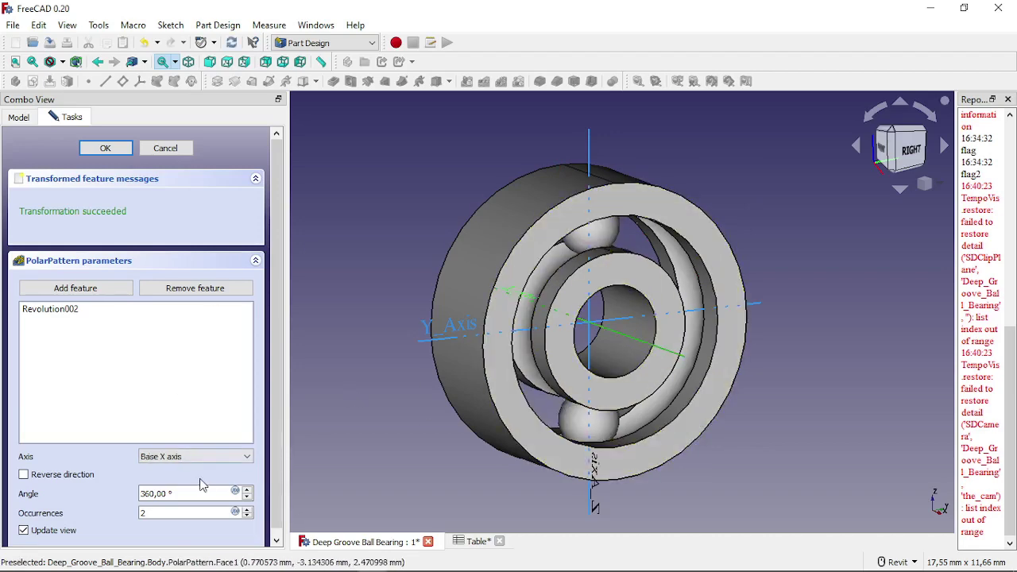
# Step: Drive the polar pattern's number of occurrences with the formula <<Table>>.Ball_ul and finish the pattern
pyautogui.click(236, 512)
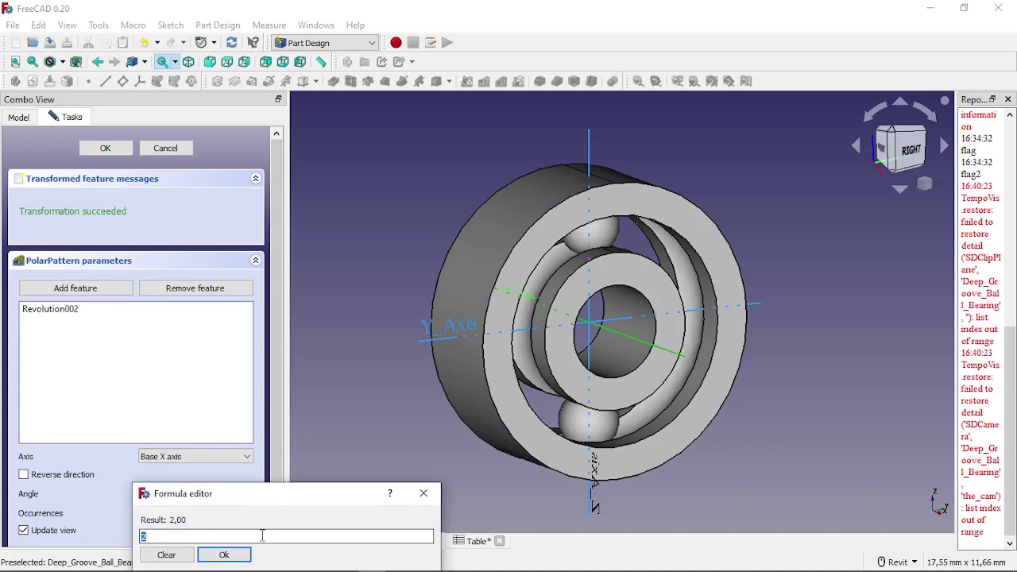
pyautogui.write('Table>>.')
pyautogui.click(181, 548)
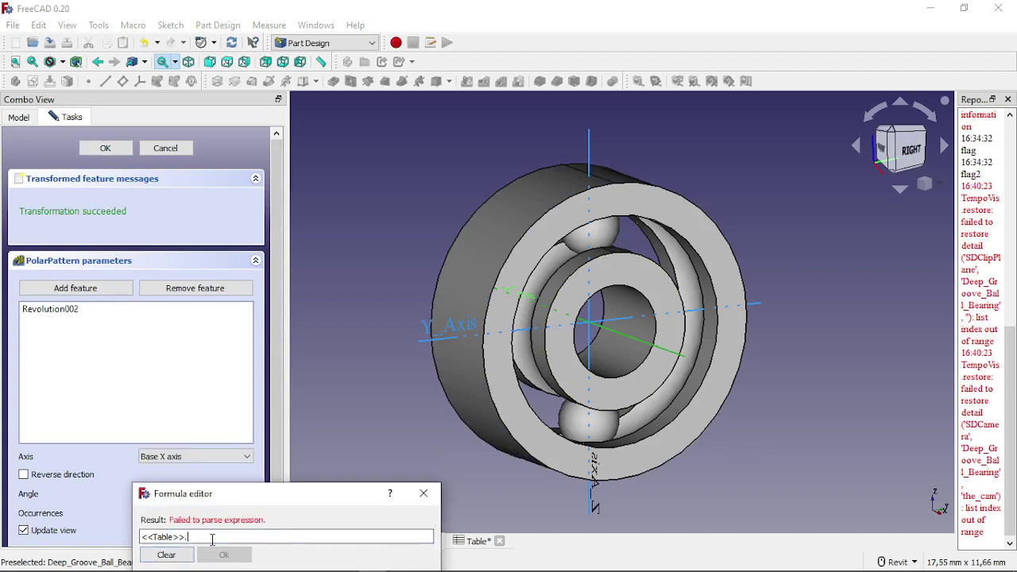
pyautogui.write('Ba')
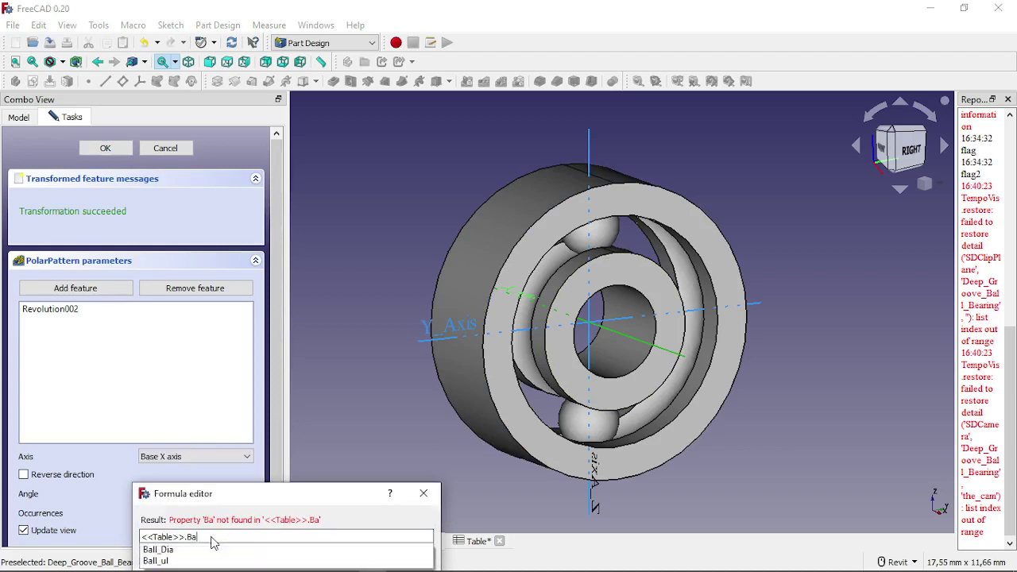
pyautogui.click(166, 561)
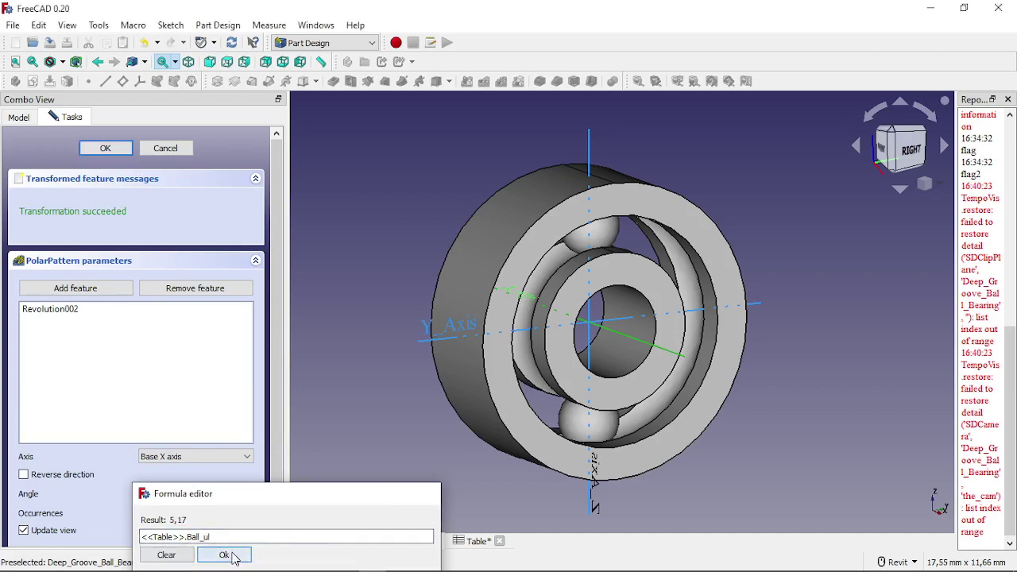
pyautogui.click(228, 555)
pyautogui.click(106, 149)
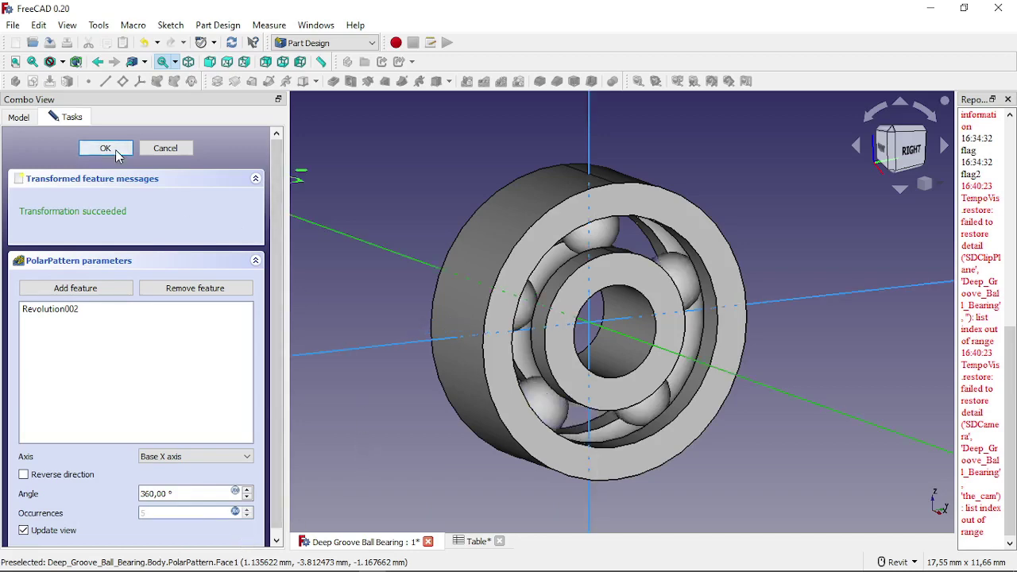
# Step: Fuse Part-1 and Part-2 with a Boolean operation in a new body
pyautogui.scroll(-4, 661, 310)
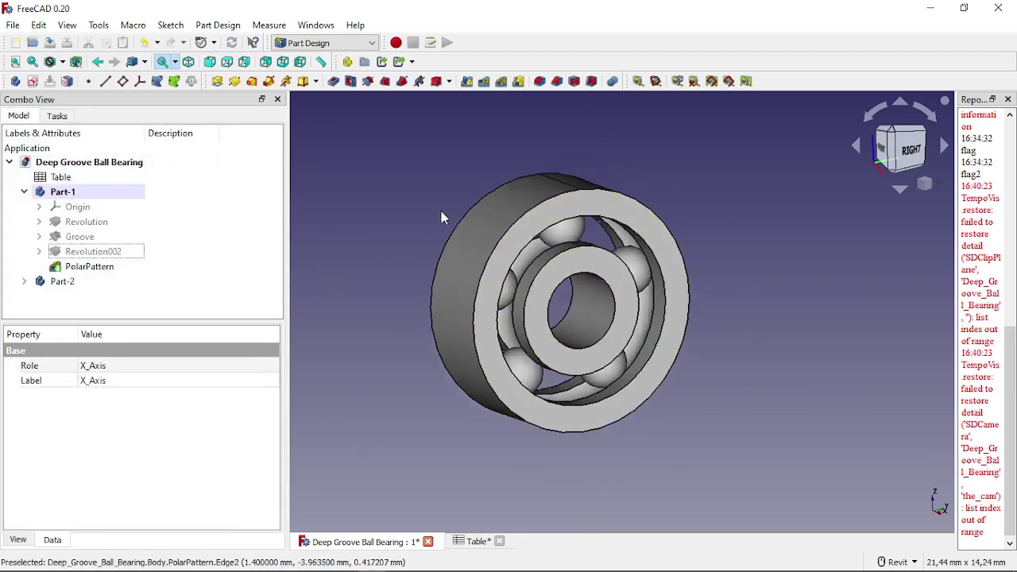
pyautogui.click(682, 260)
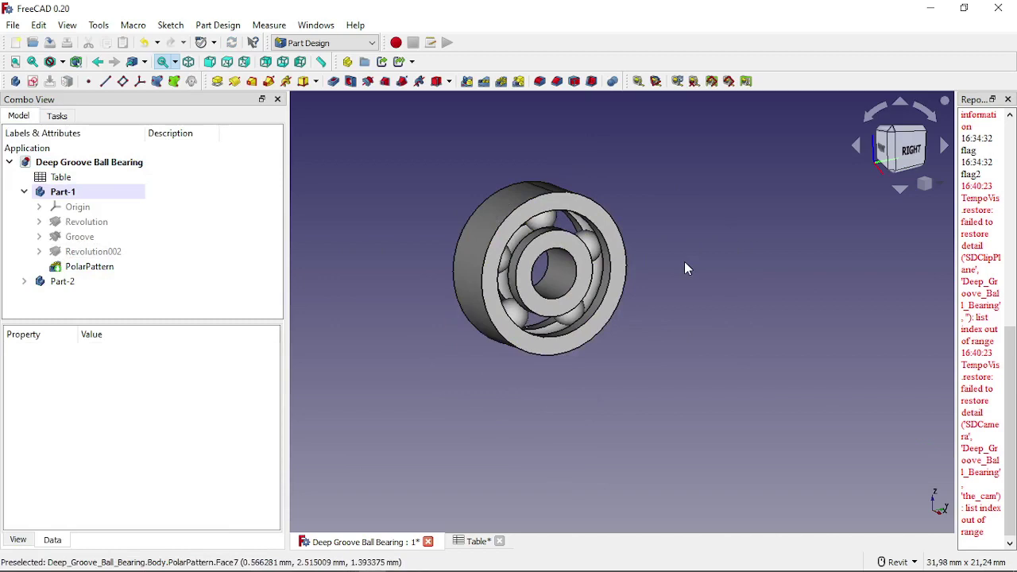
pyautogui.press('Home')
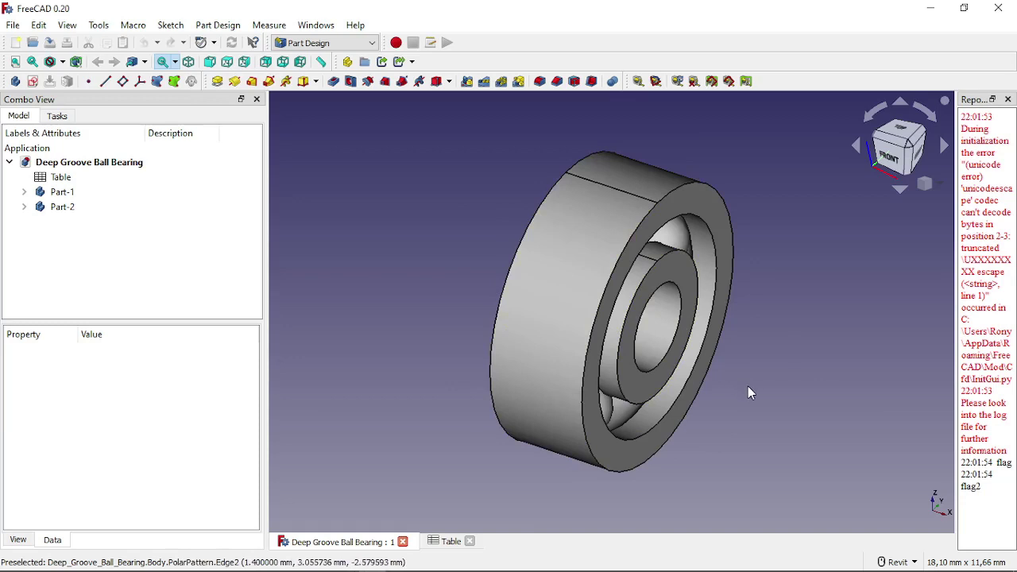
pyautogui.click(61, 192)
pyautogui.keyDown('ctrl'); pyautogui.click(62, 207); pyautogui.keyUp('ctrl')
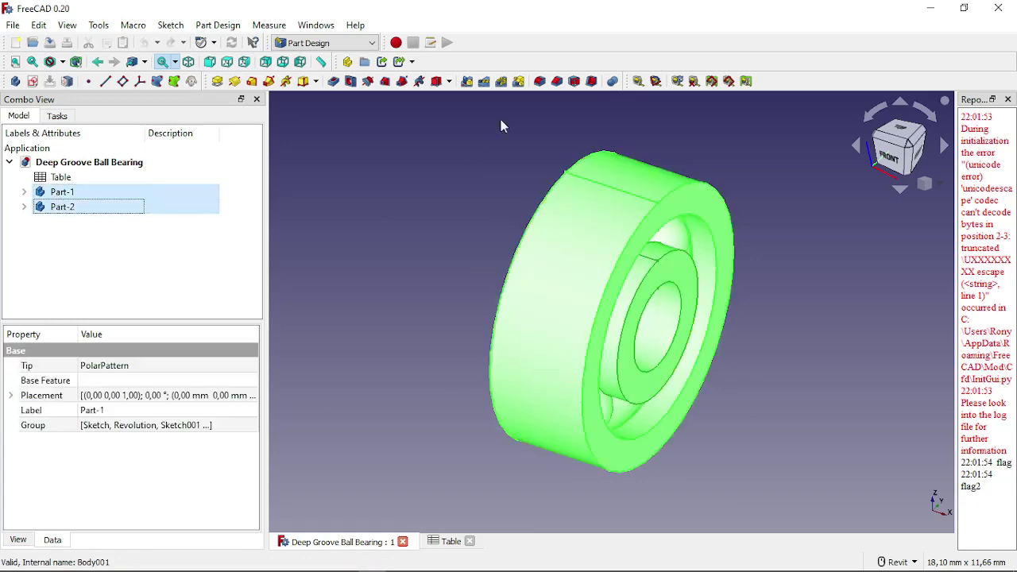
pyautogui.click(611, 81)
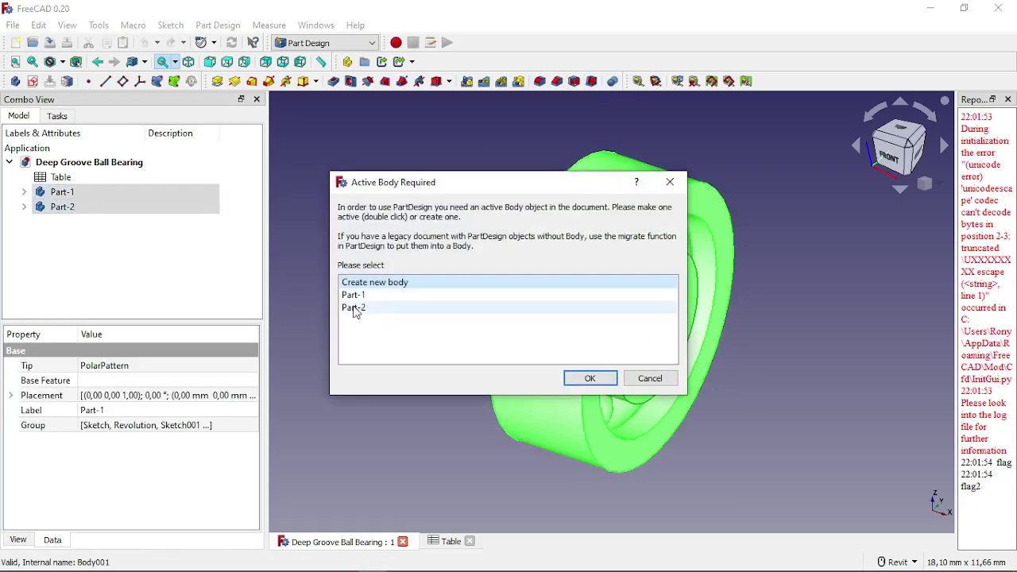
pyautogui.doubleClick(433, 287)
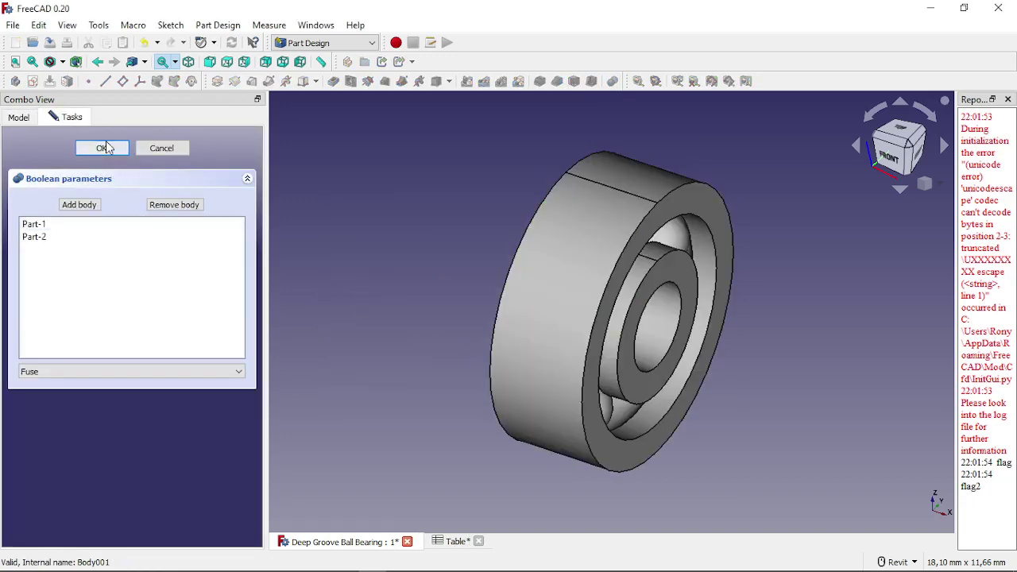
pyautogui.click(102, 149)
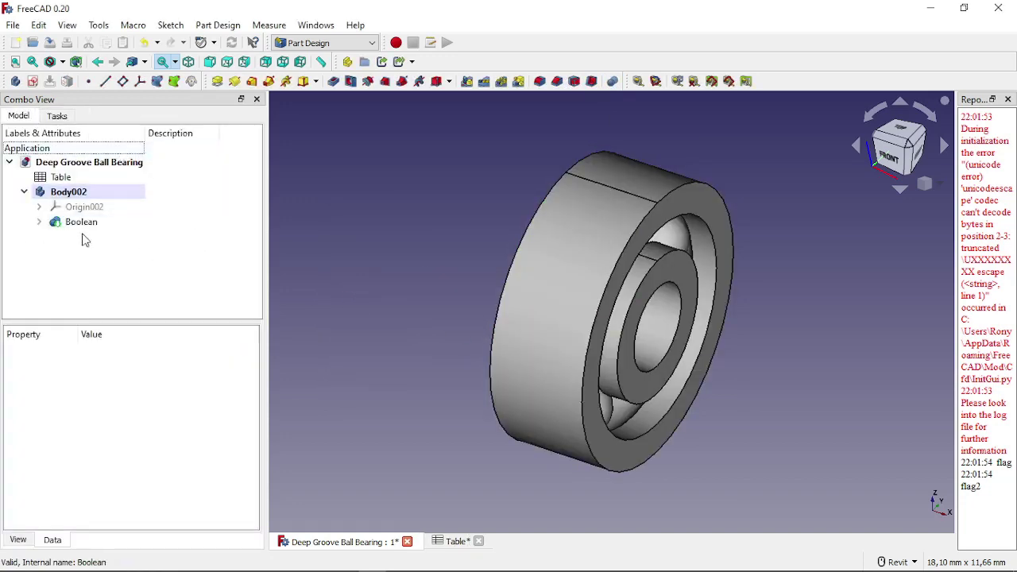
# Step: Rename the fused body's label to "Deep Grove Ball Bearing"
pyautogui.click(69, 192)
pyautogui.click(160, 412)
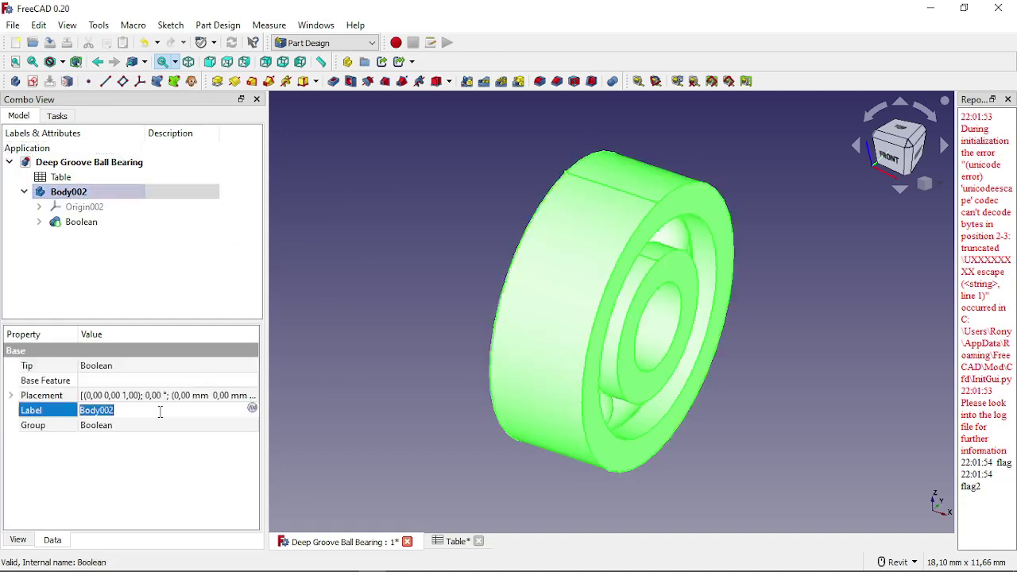
pyautogui.write('Bal')
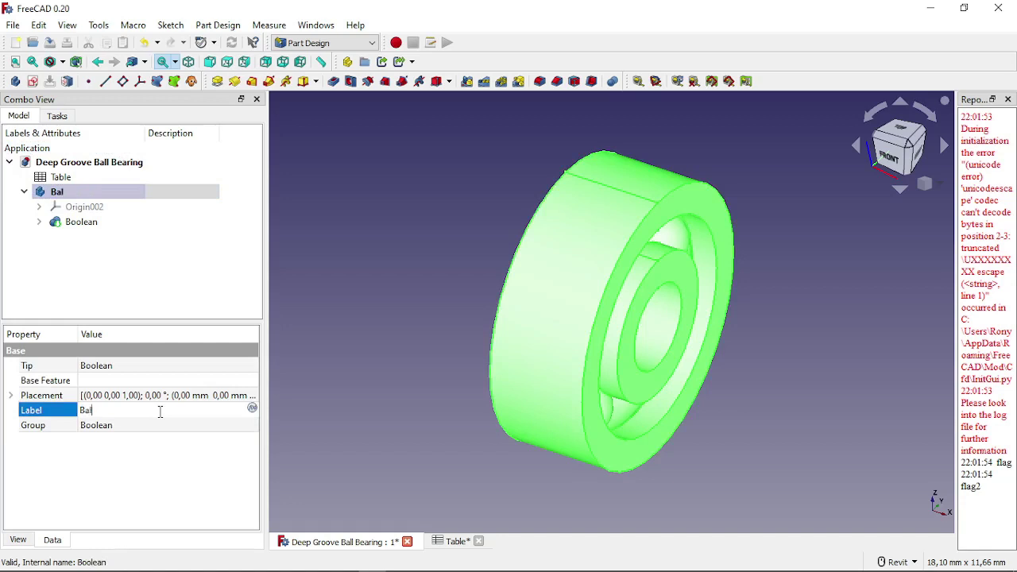
pyautogui.press('BackSpace')
pyautogui.press('BackSpace')
pyautogui.press('BackSpace')
pyautogui.write('Deep Grove Ba')
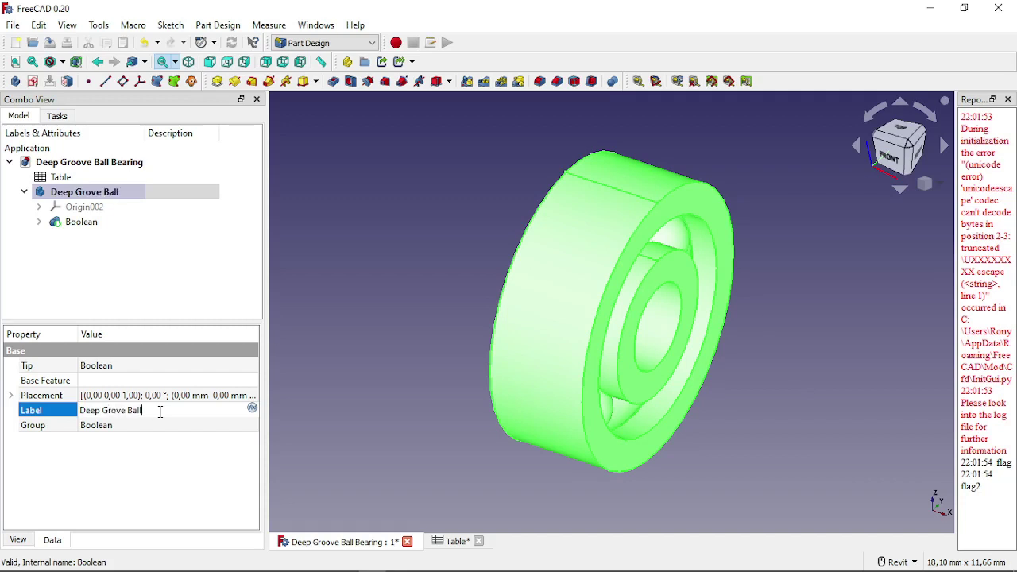
pyautogui.write('ll bearing')
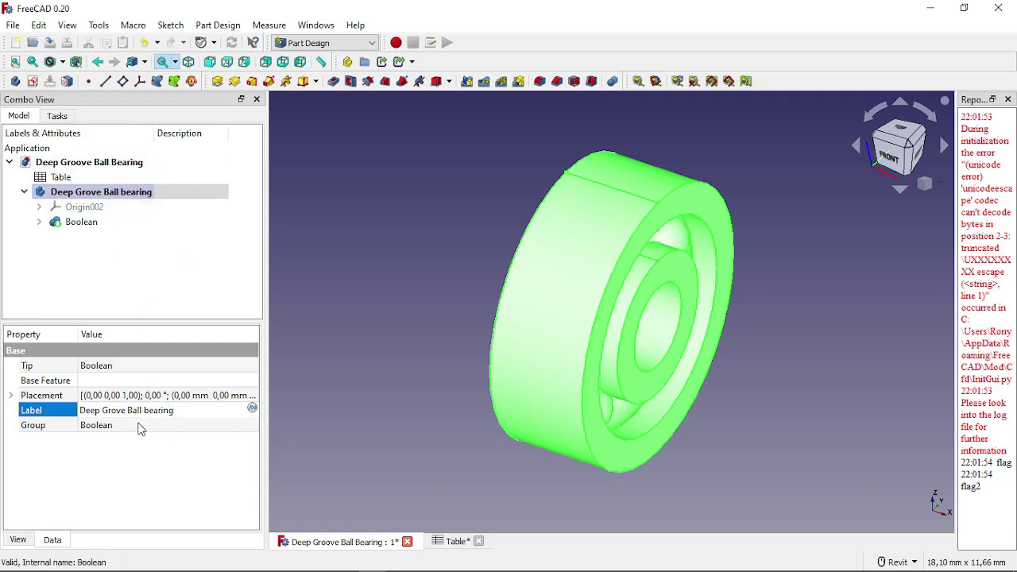
pyautogui.press('Delete')
pyautogui.write('B')
pyautogui.click(201, 468)
pyautogui.click(186, 276)
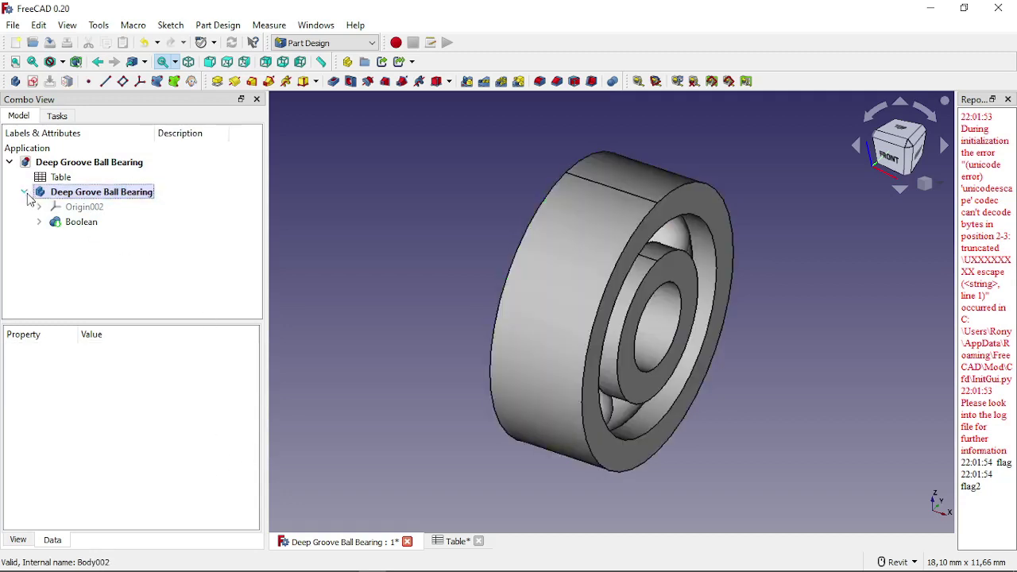
# Step: Rename the fused body's label to "Deep_Grove_Ball_Bearing", replacing the spaces with underscores
pyautogui.click(25, 192)
pyautogui.click(55, 197)
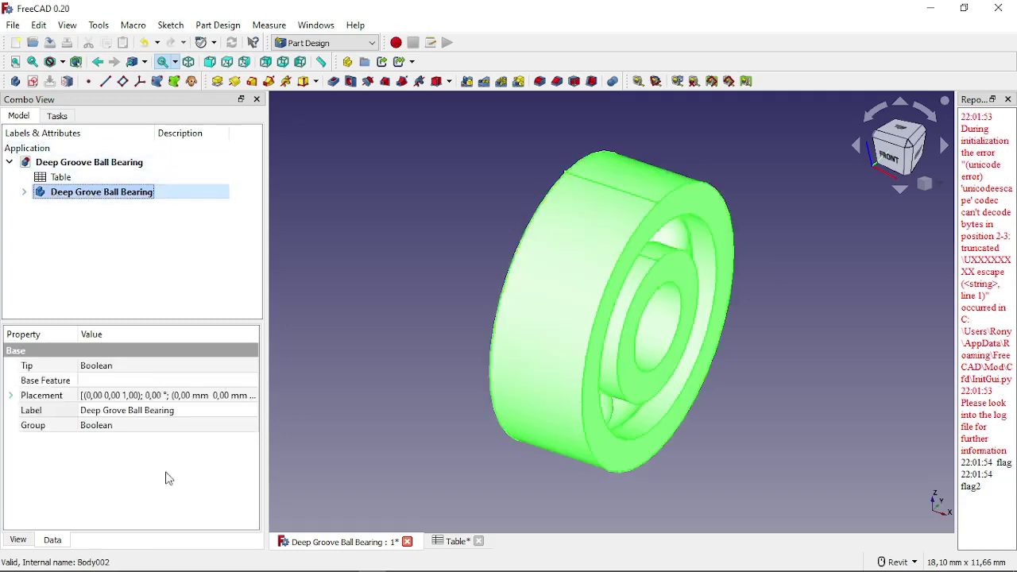
pyautogui.click(107, 413)
pyautogui.doubleClick(107, 411)
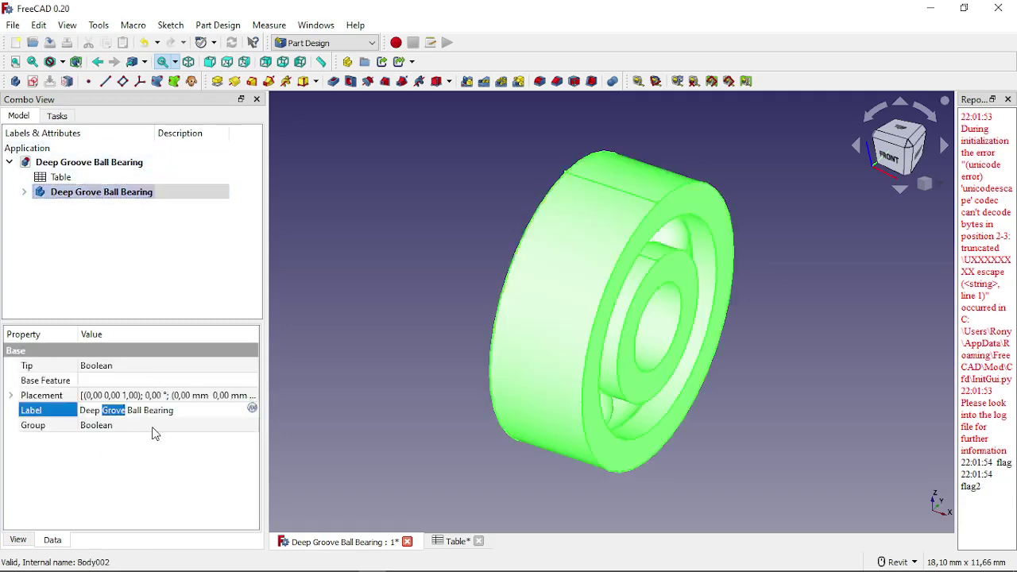
pyautogui.press('Right')
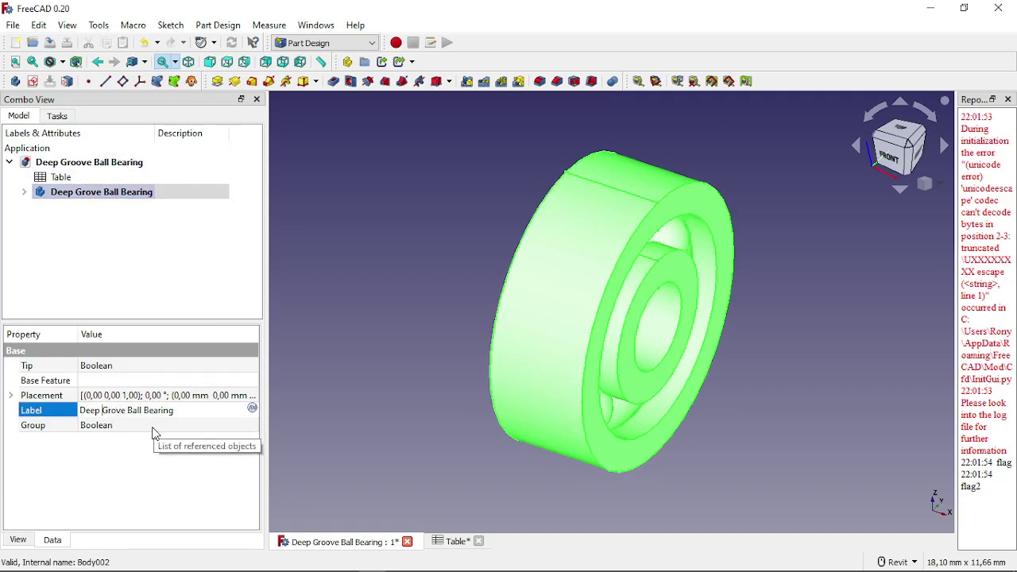
pyautogui.press('BackSpace')
pyautogui.write('_')
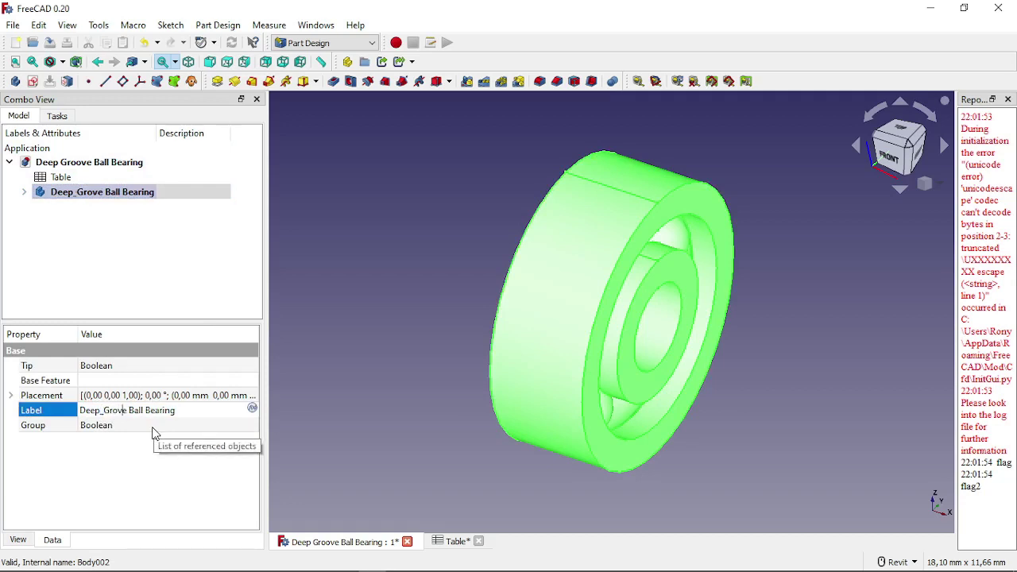
pyautogui.press('BackSpace')
pyautogui.write('_')
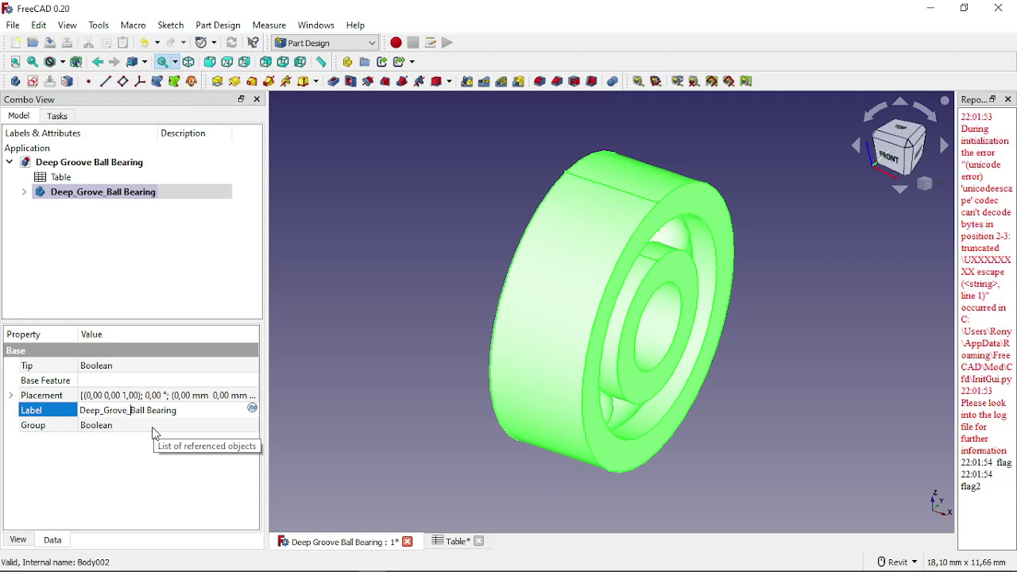
pyautogui.press('BackSpace')
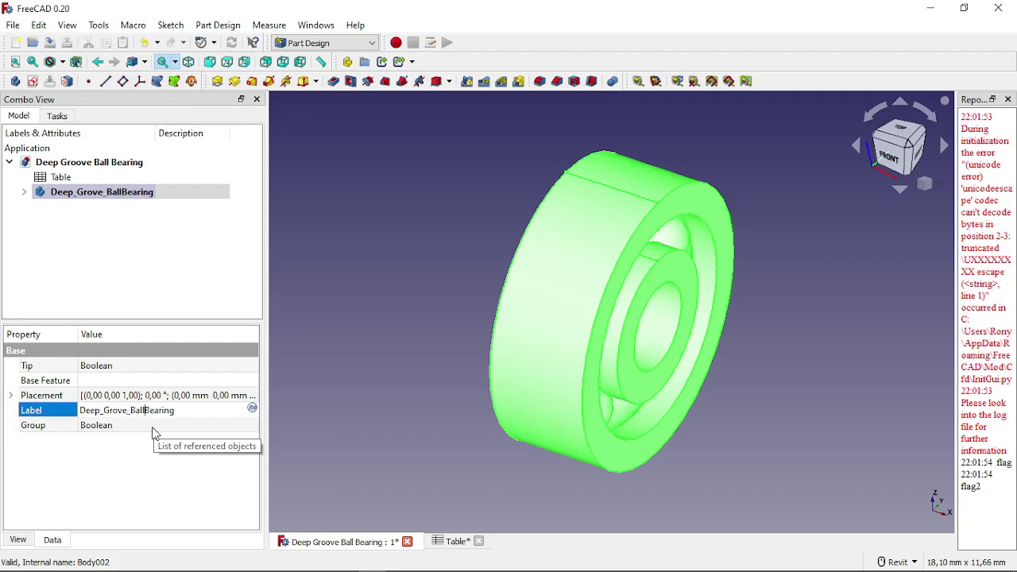
pyautogui.write('_')
pyautogui.click(116, 481)
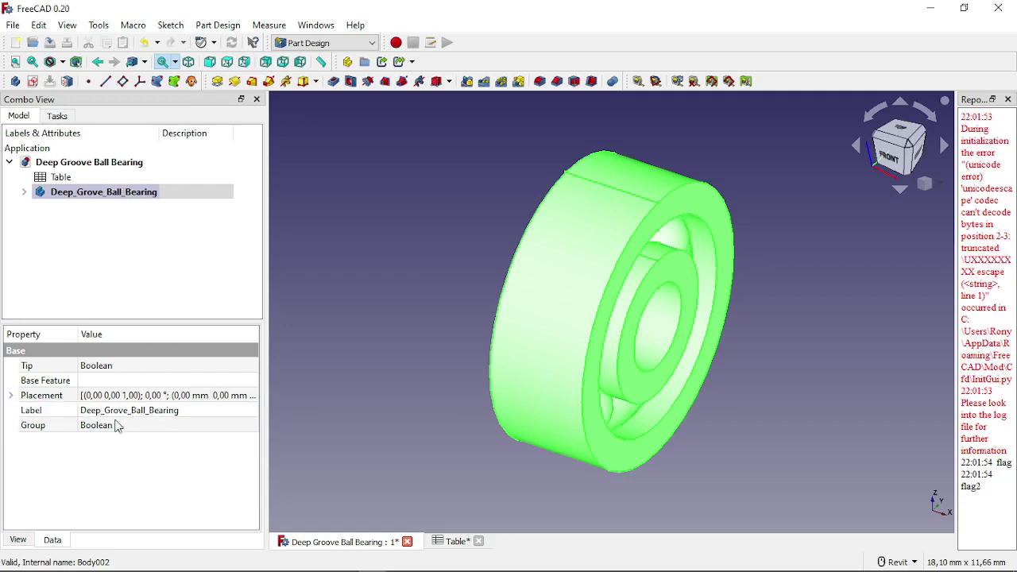
pyautogui.click(122, 225)
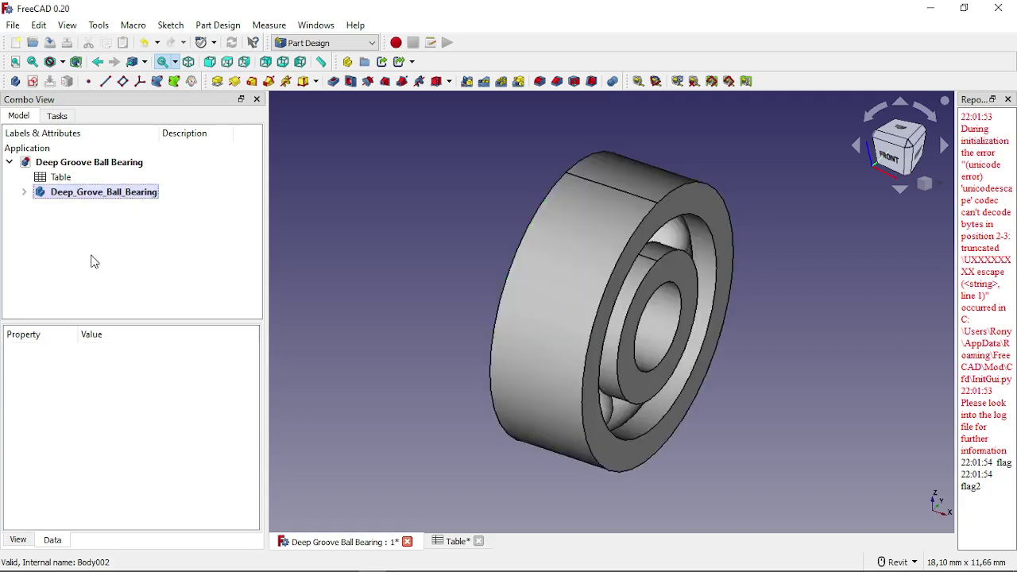
pyautogui.doubleClick(59, 178)
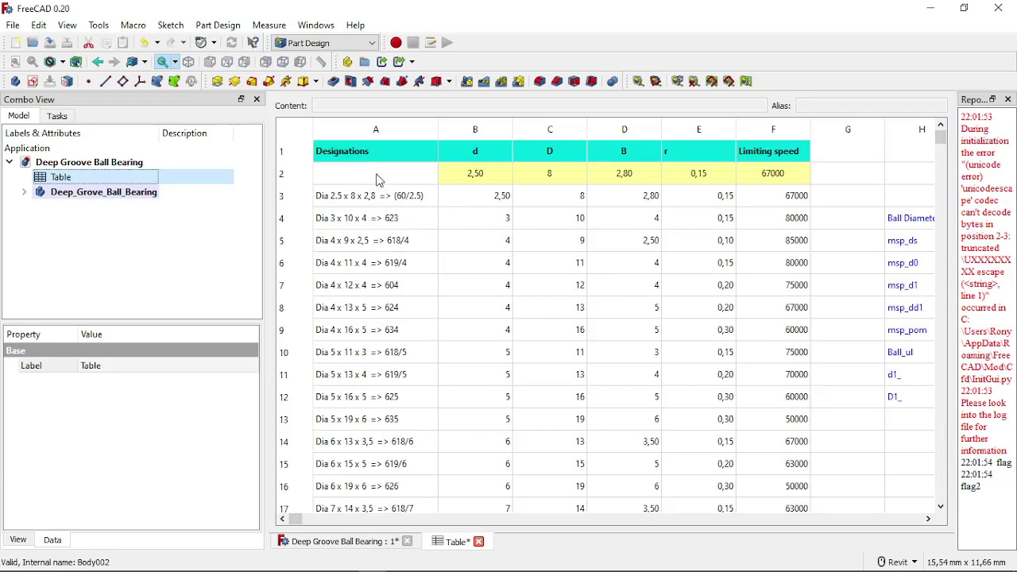
pyautogui.doubleClick(96, 193)
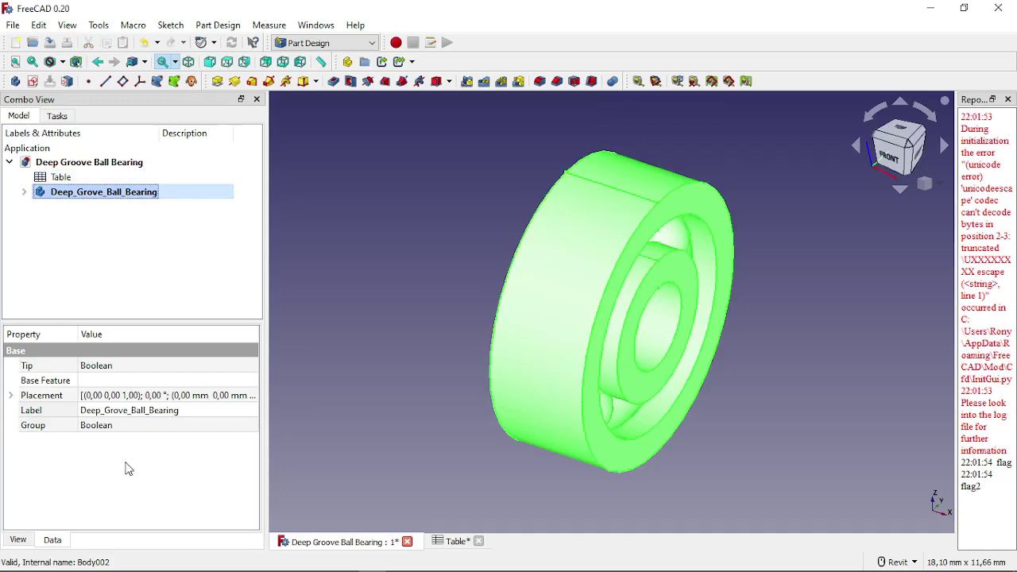
pyautogui.doubleClick(55, 178)
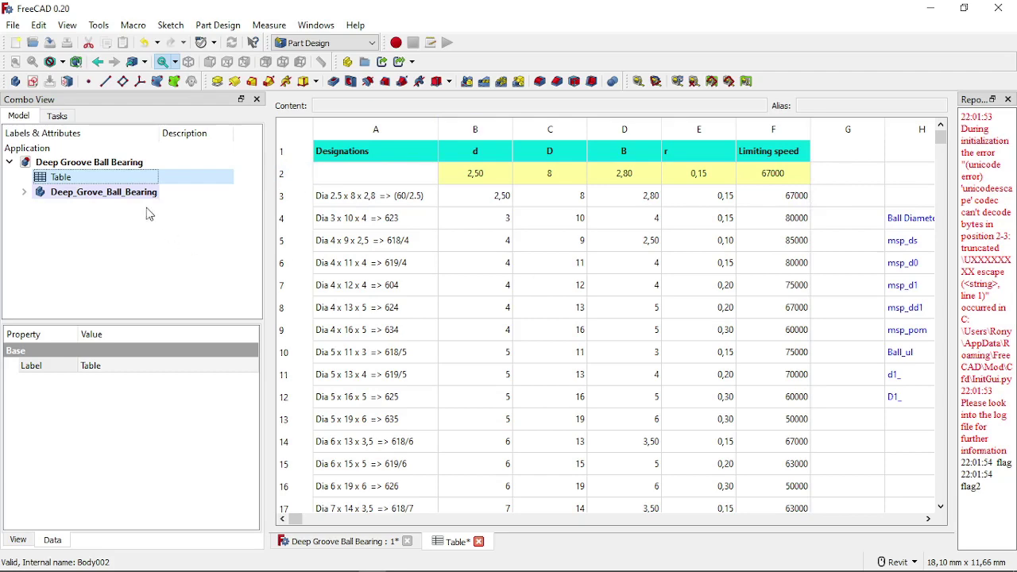
pyautogui.doubleClick(111, 193)
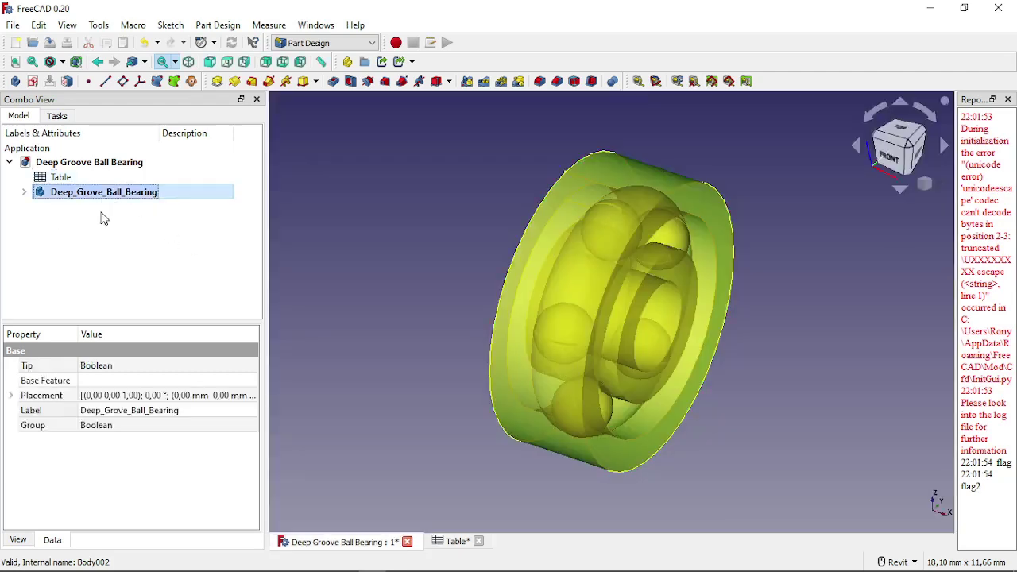
# Step: Start a configuration table at cell A2 of the Table spreadsheet with the cell range A2 to E2
pyautogui.doubleClick(63, 177)
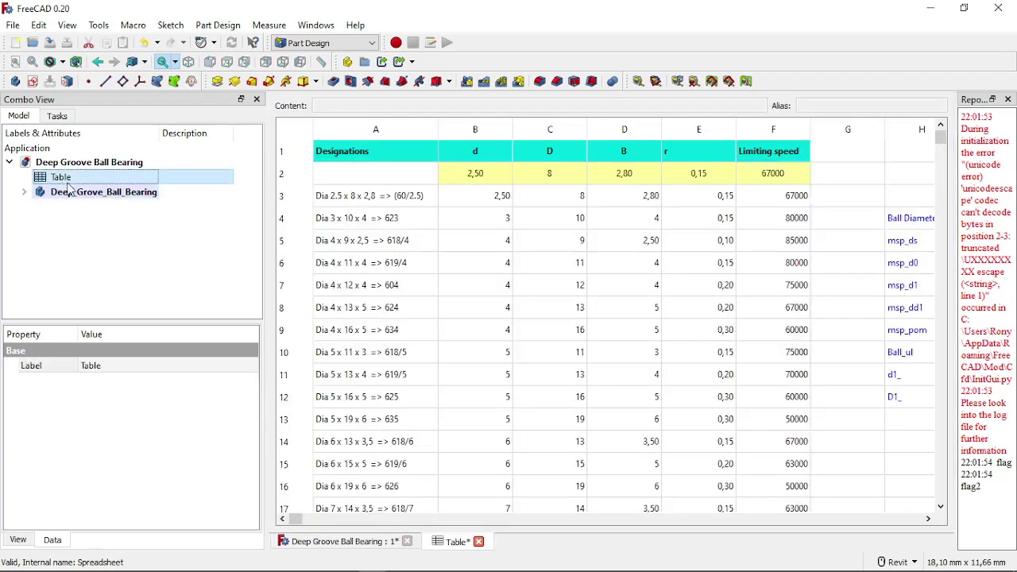
pyautogui.click(355, 181)
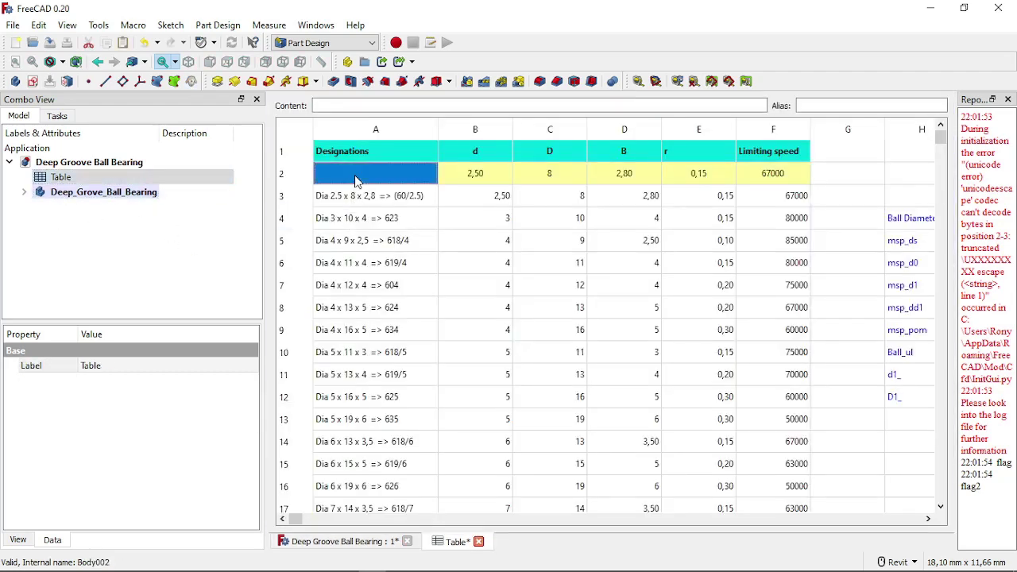
pyautogui.rightClick(422, 183)
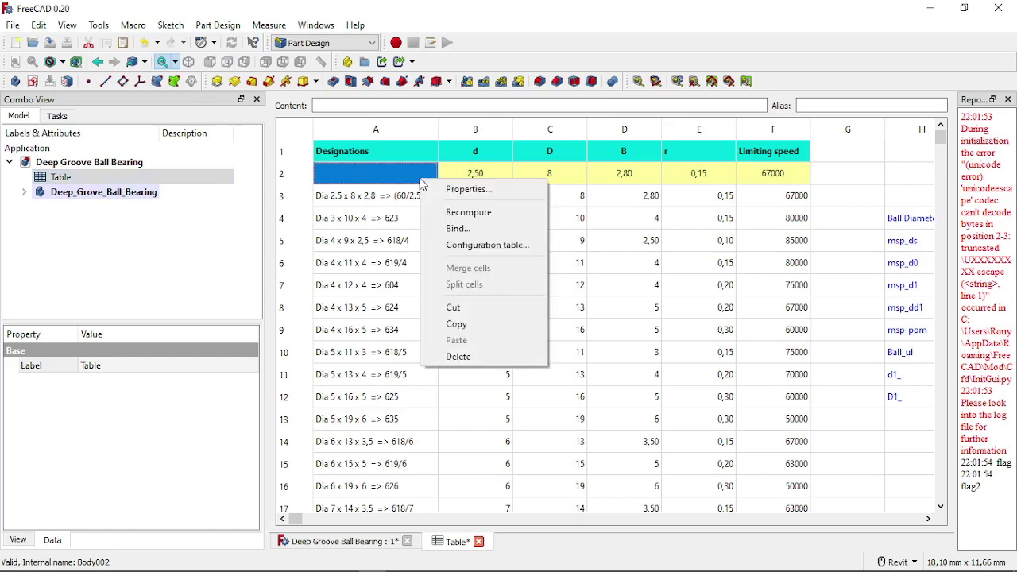
pyautogui.click(487, 245)
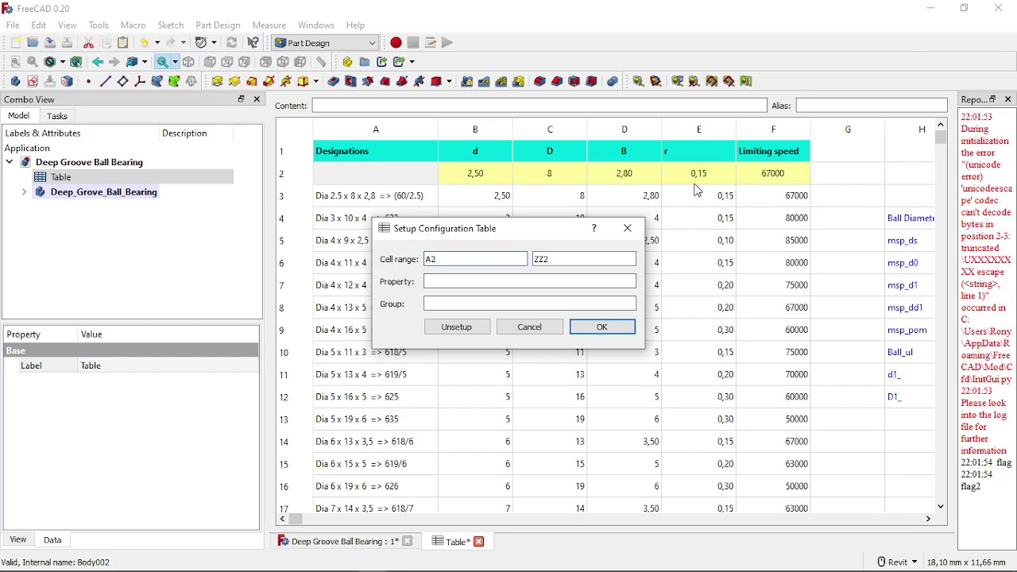
pyautogui.press('Tab')
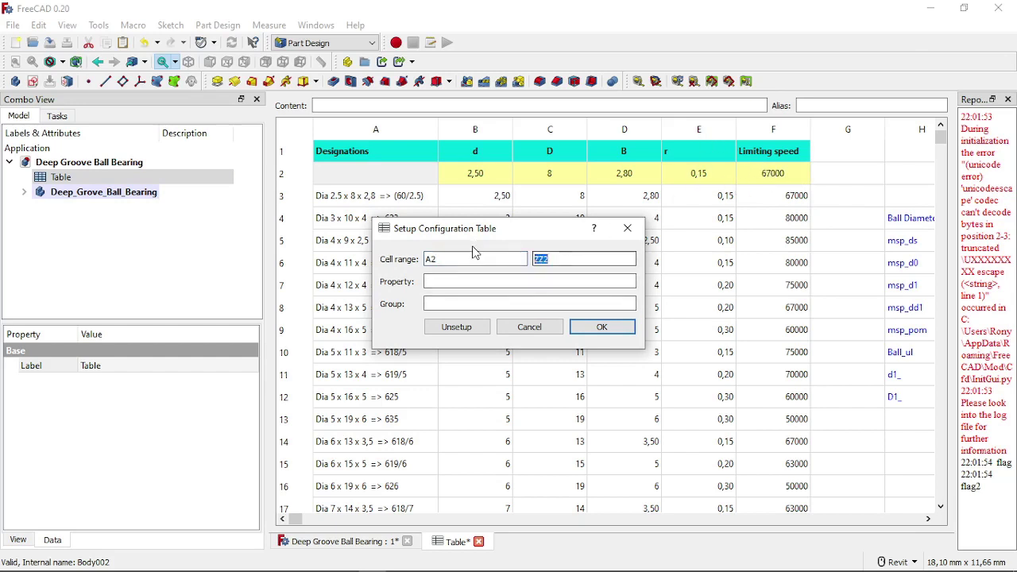
pyautogui.write('E2')
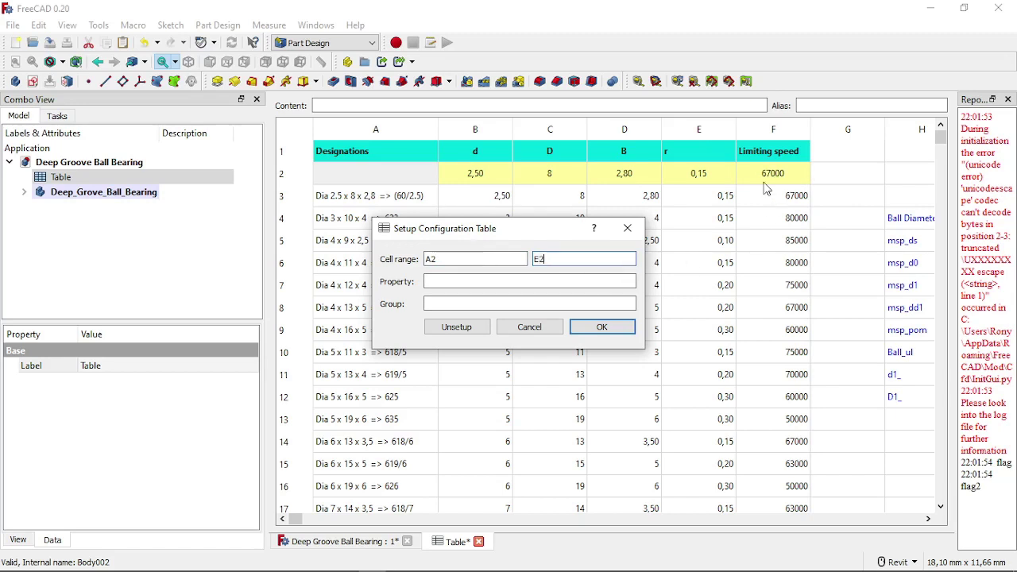
pyautogui.click(451, 280)
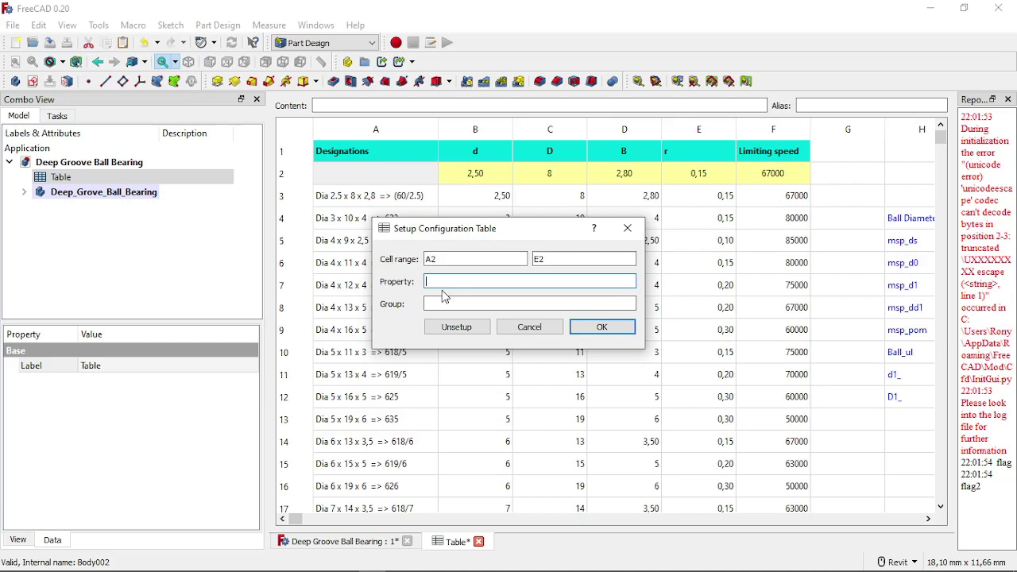
pyautogui.write('D')
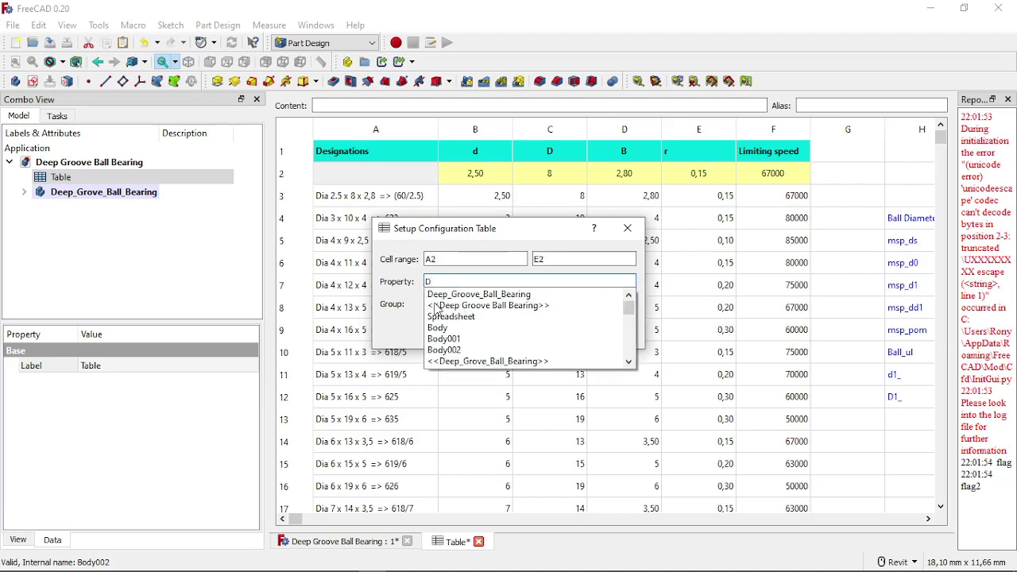
pyautogui.click(528, 306)
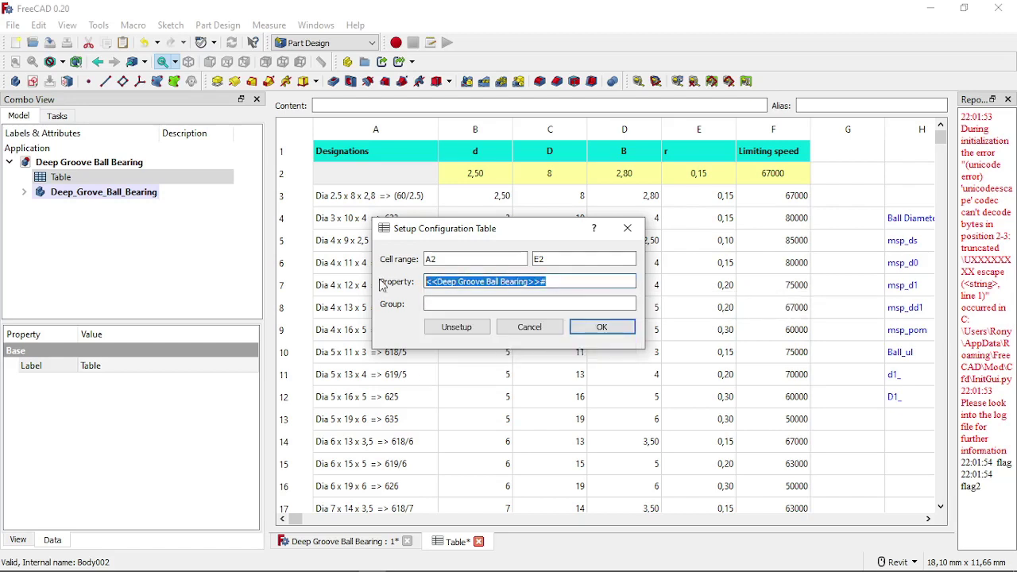
pyautogui.write('G')
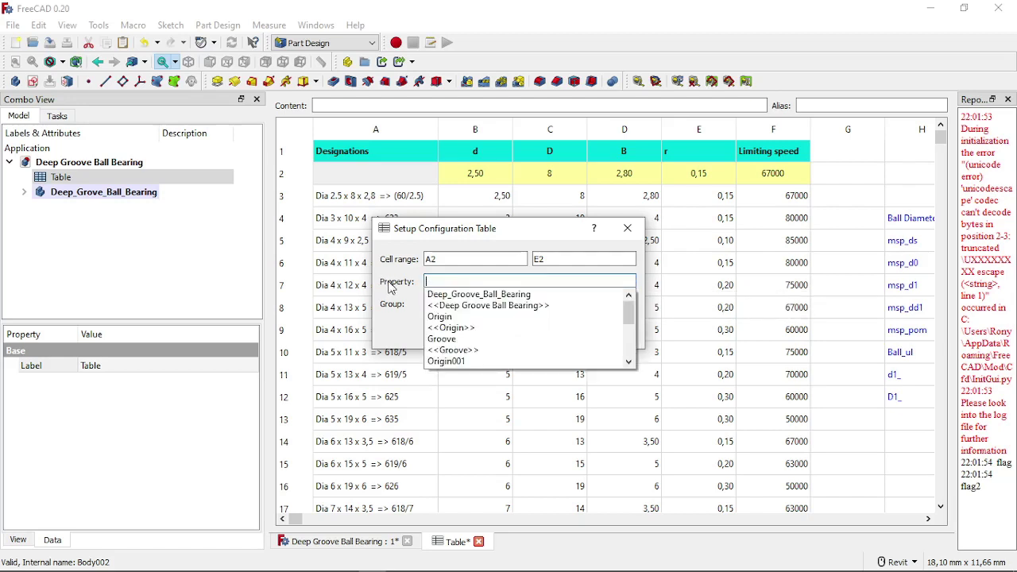
# Step: Set the configuration property to <<Deep_Grove_Ball_Bearing>>.Size_Designation in the group "Properties" and create the configuration table
pyautogui.write('De')
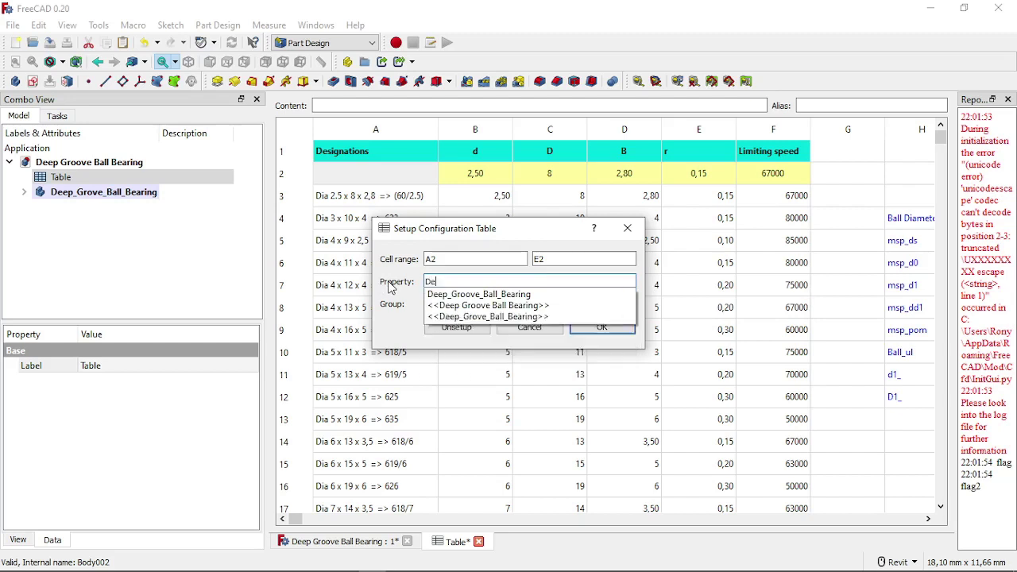
pyautogui.click(515, 317)
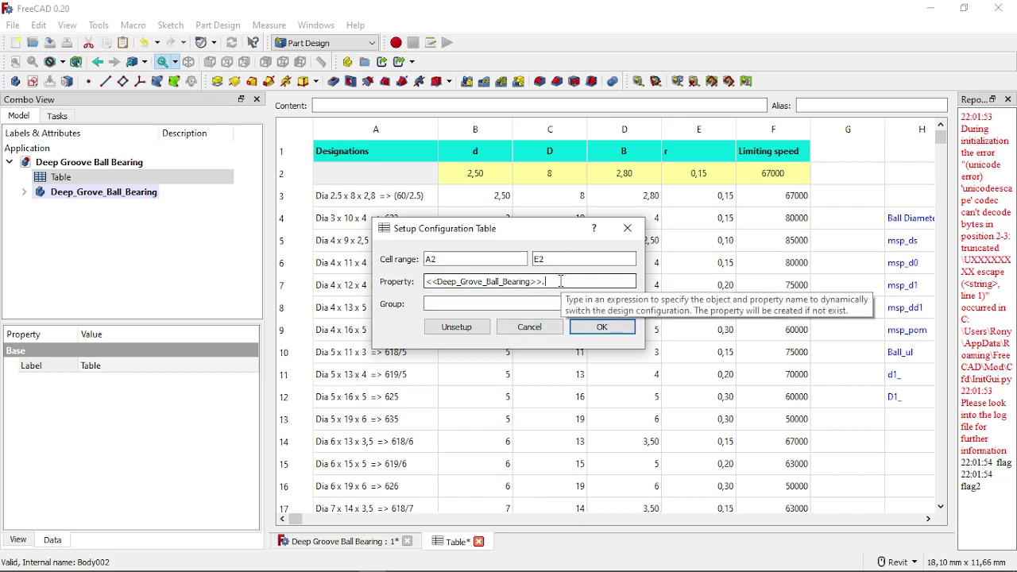
pyautogui.write('Size')
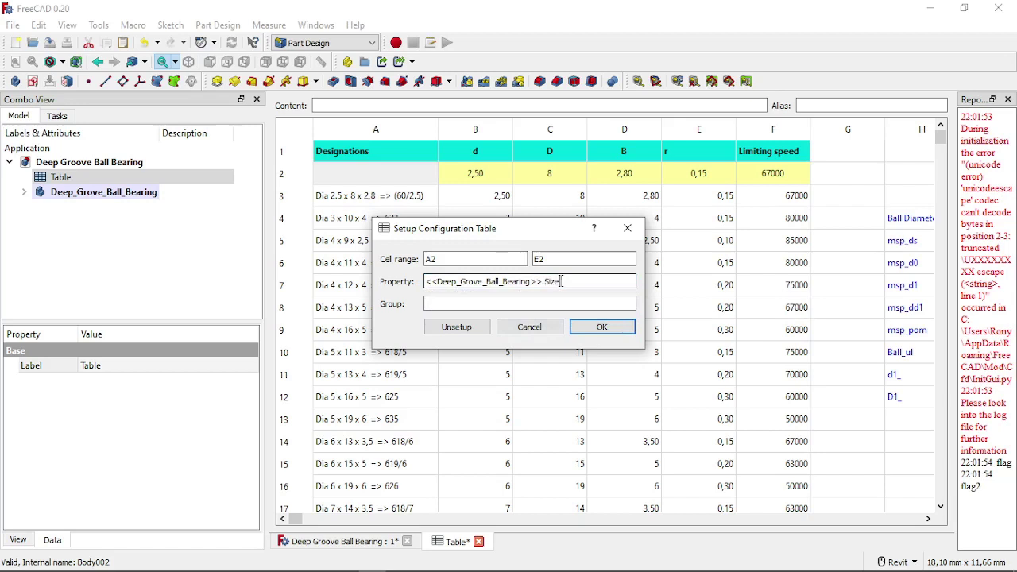
pyautogui.write('_De')
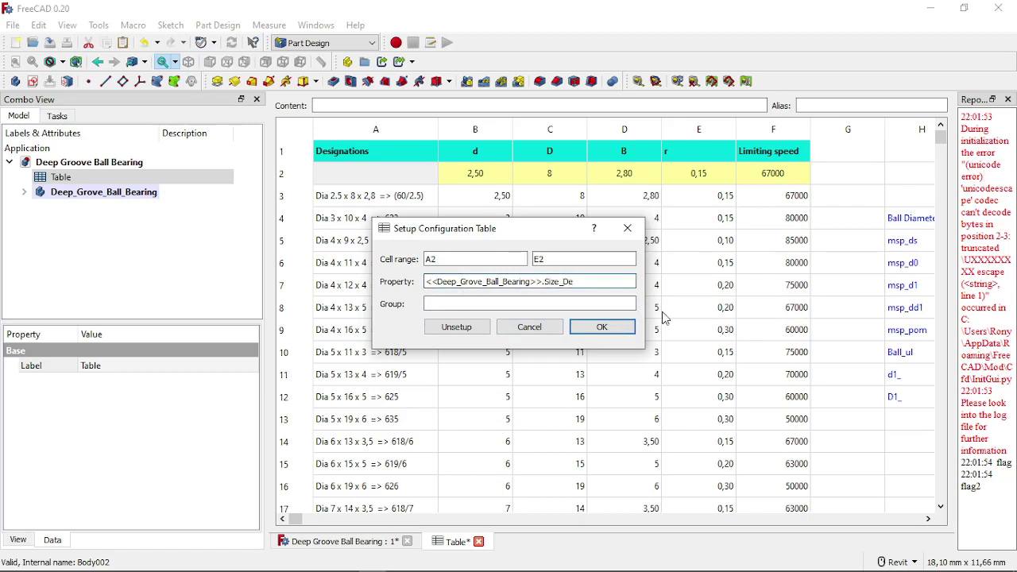
pyautogui.write('signation')
pyautogui.click(463, 302)
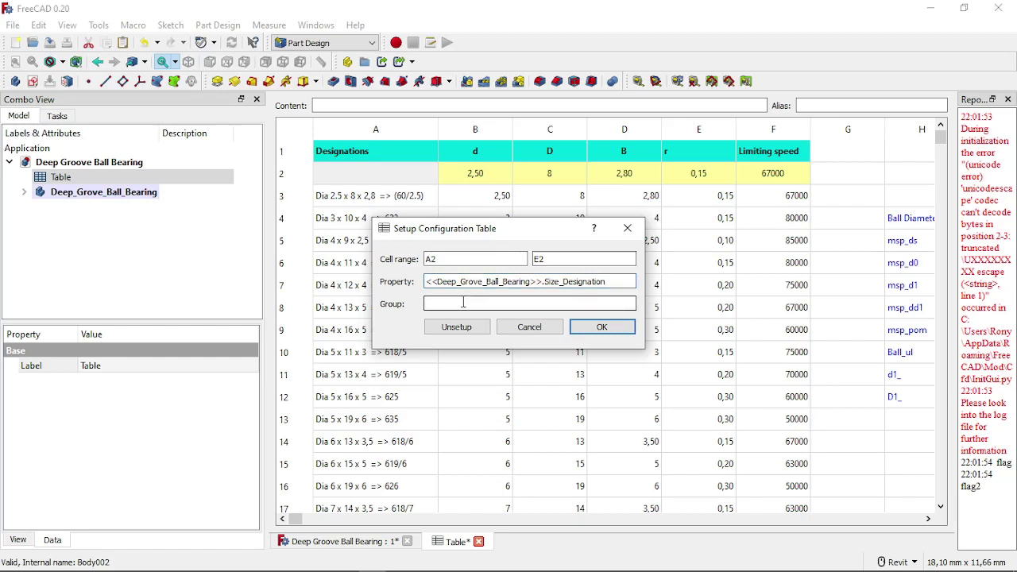
pyautogui.write('Properties')
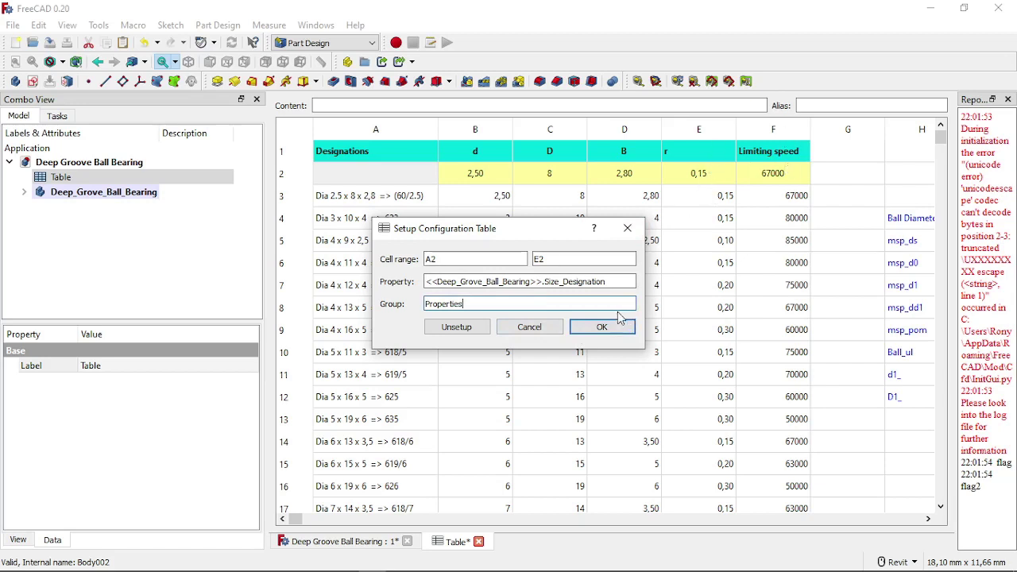
pyautogui.click(601, 349)
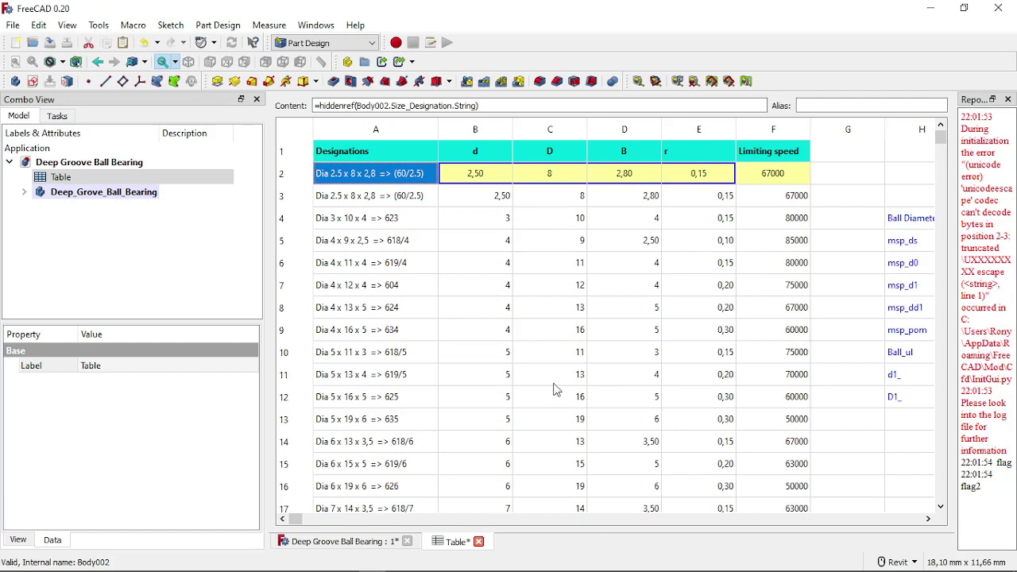
# Step: Switch to the 3D model and set the Deep_Grove_Ball_Bearing body's Size_Designation to "Dia 25 x 47 x 12 => 6005"
pyautogui.click(329, 543)
pyautogui.click(50, 194)
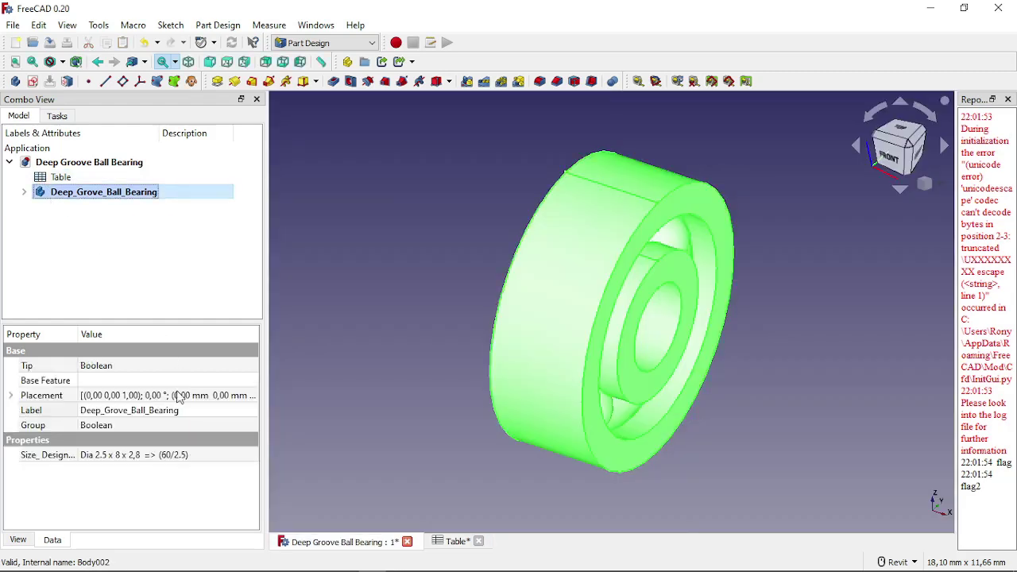
pyautogui.click(179, 495)
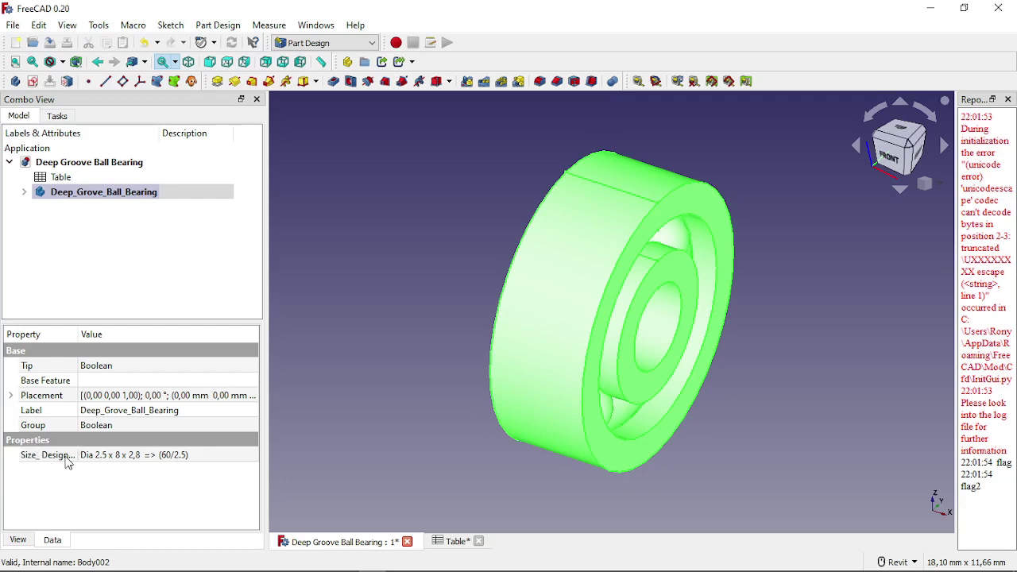
pyautogui.click(195, 459)
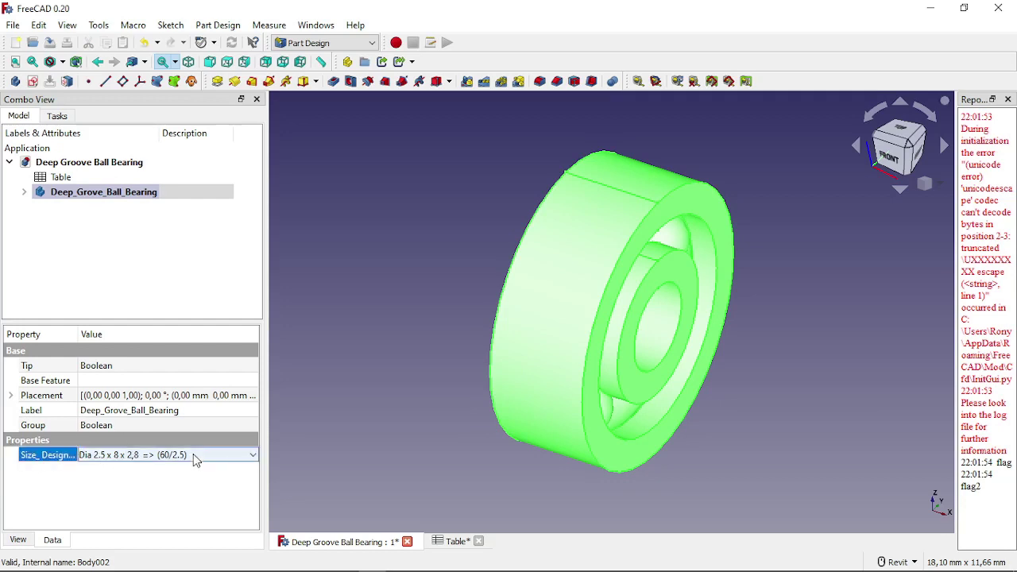
pyautogui.click(195, 458)
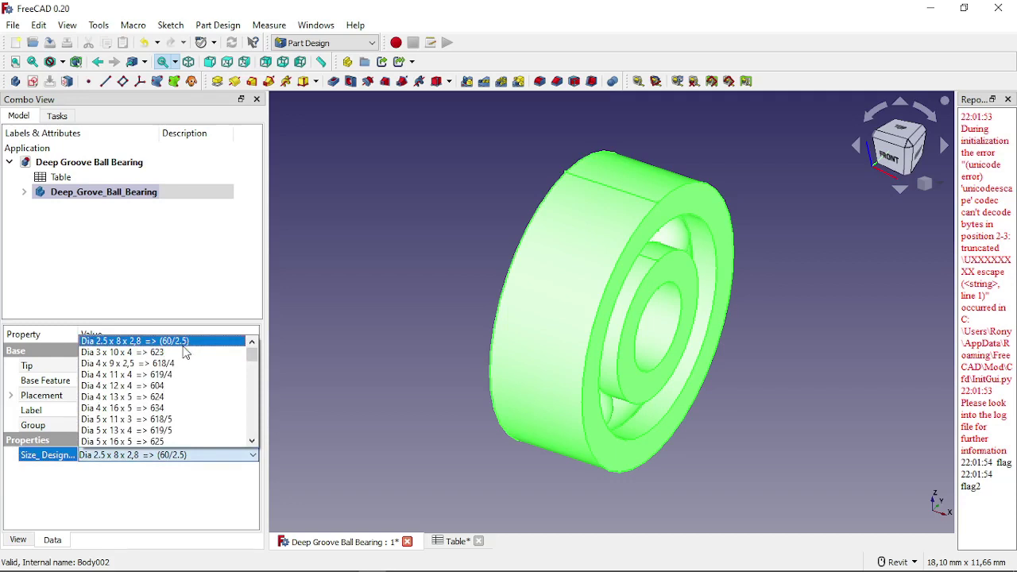
pyautogui.scroll(-1, 175, 389)
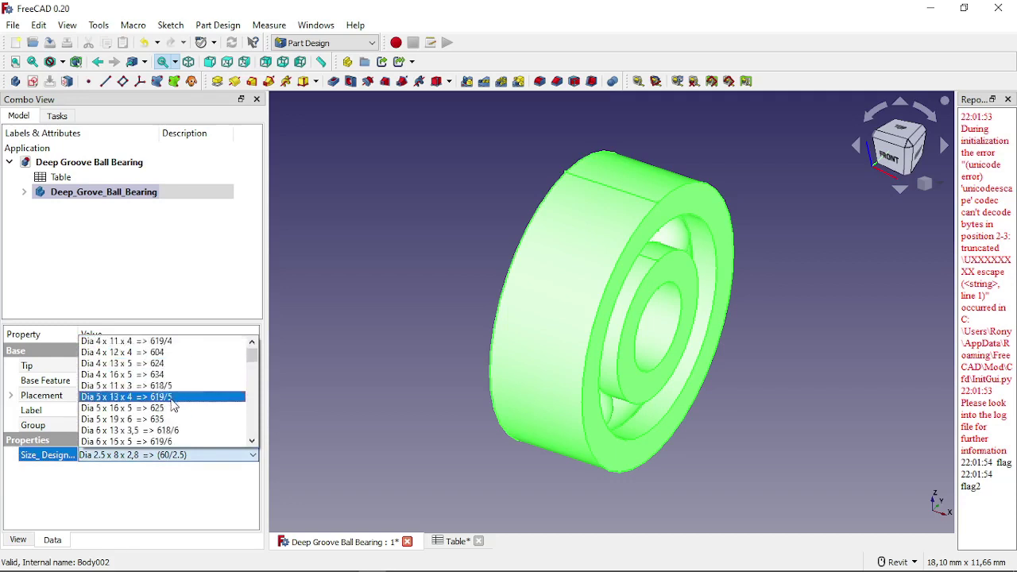
pyautogui.scroll(-1, 173, 407)
pyautogui.scroll(-6, 172, 407)
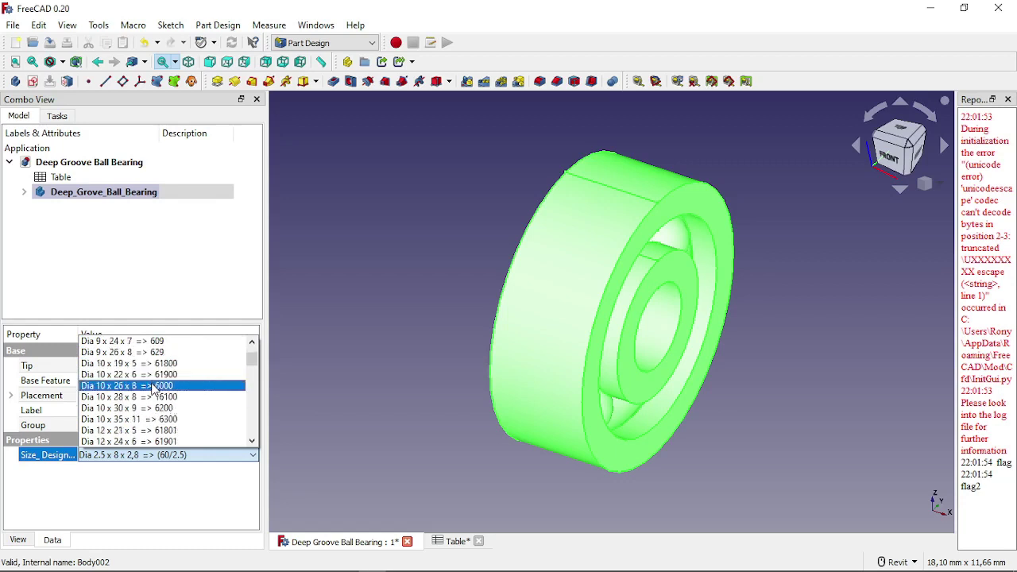
pyautogui.scroll(-10, 153, 389)
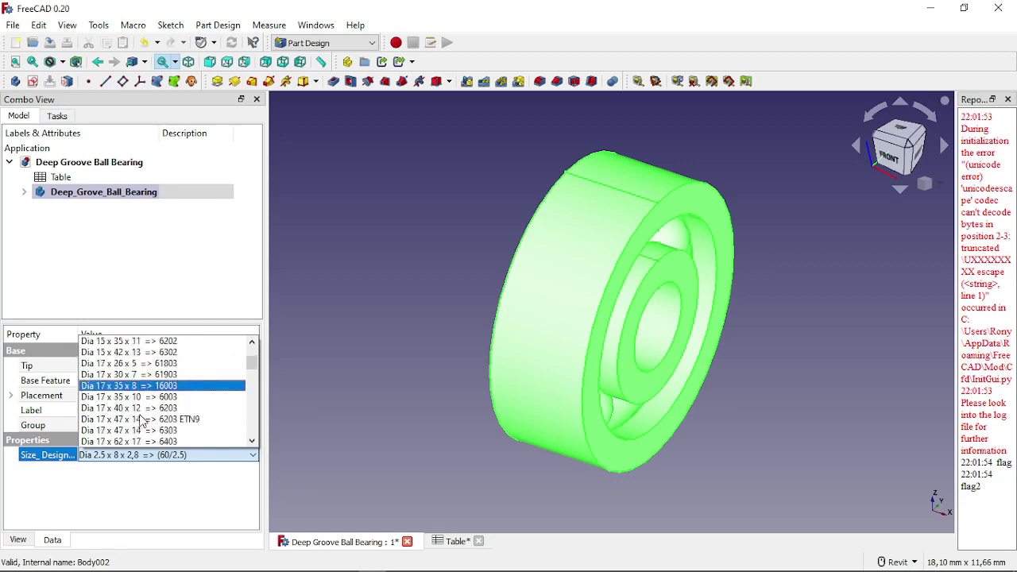
pyautogui.scroll(-1, 141, 419)
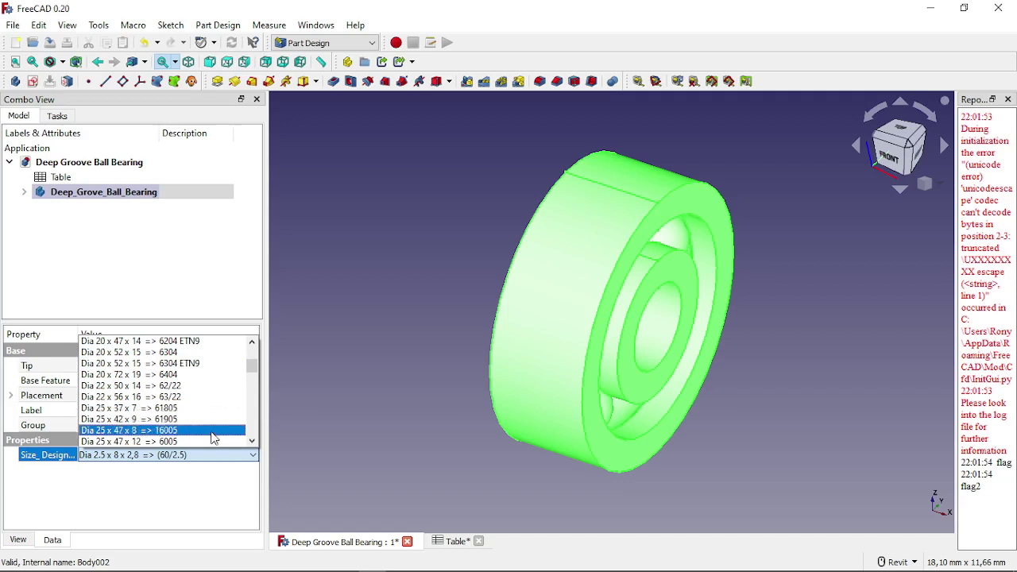
pyautogui.scroll(-1, 203, 432)
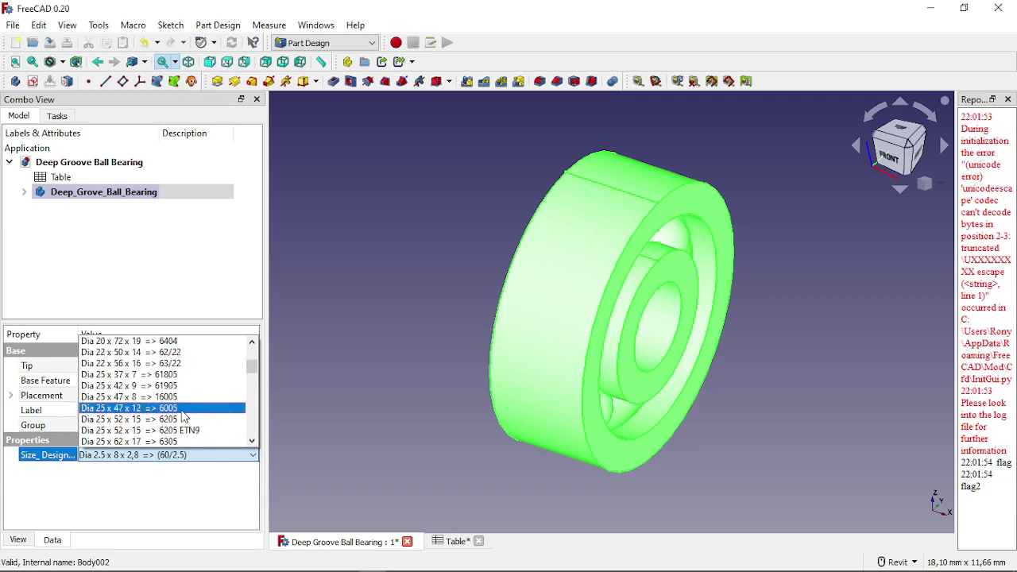
pyautogui.click(181, 407)
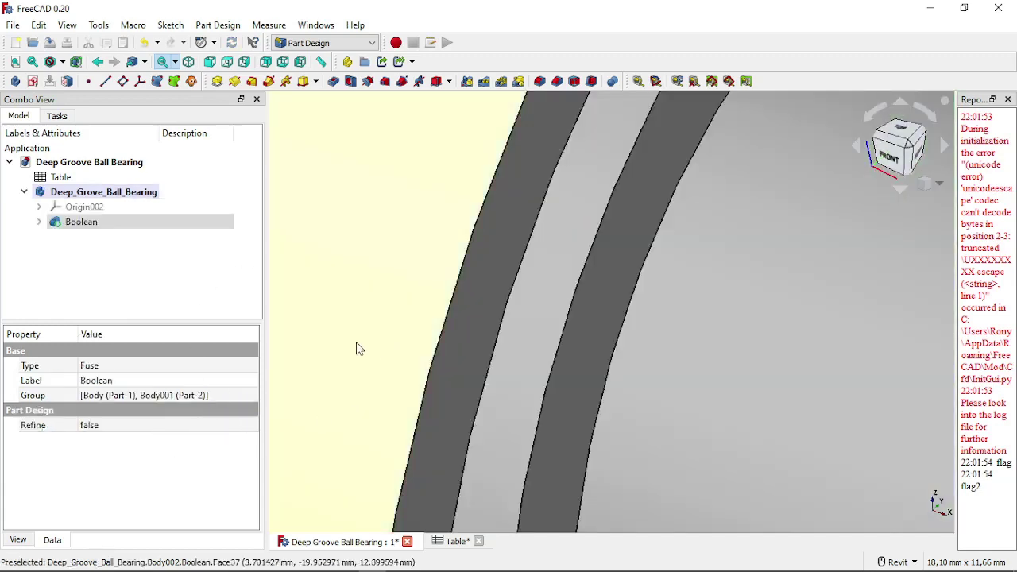
pyautogui.scroll(-10, 413, 362)
pyautogui.click(632, 411)
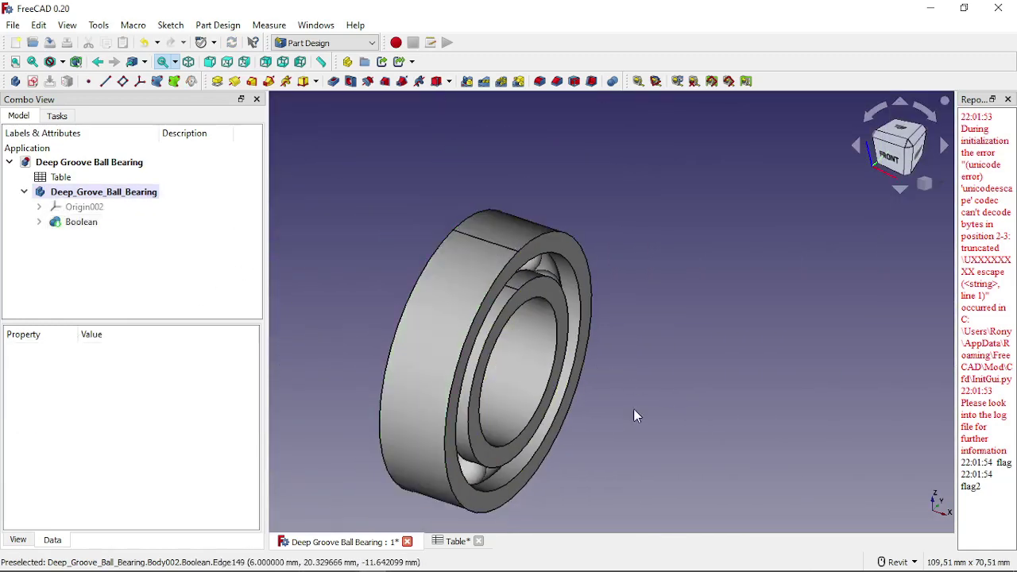
pyautogui.keyDown('shift'); pyautogui.moveTo(614, 409); pyautogui.dragTo(519, 346, button='middle'); pyautogui.keyUp('shift')
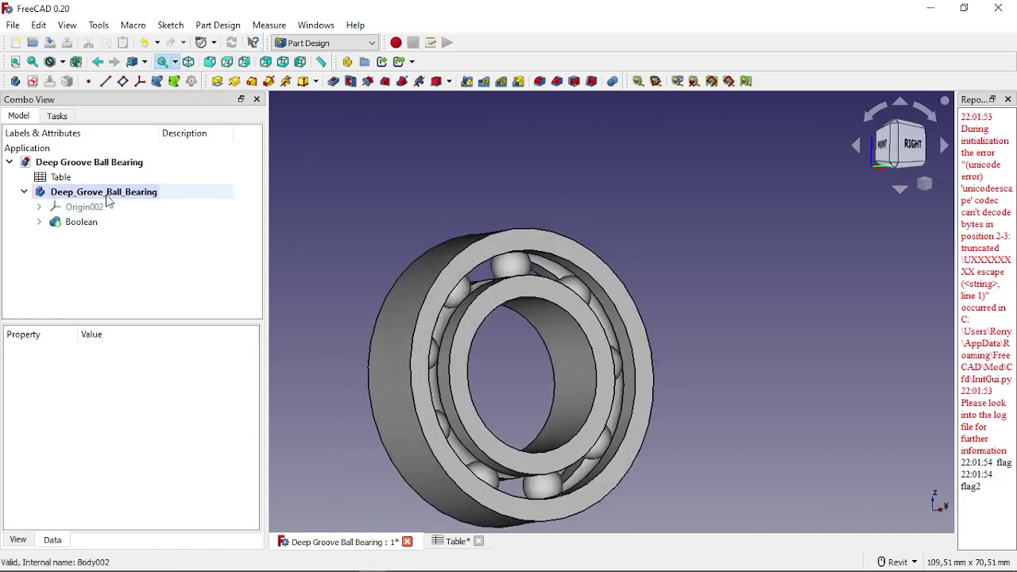
# Step: Set the bearing body's Size_Designation to "Dia 50 x 90 x 20 => 6210" and recompute the document
pyautogui.click(135, 193)
pyautogui.click(211, 458)
pyautogui.click(210, 461)
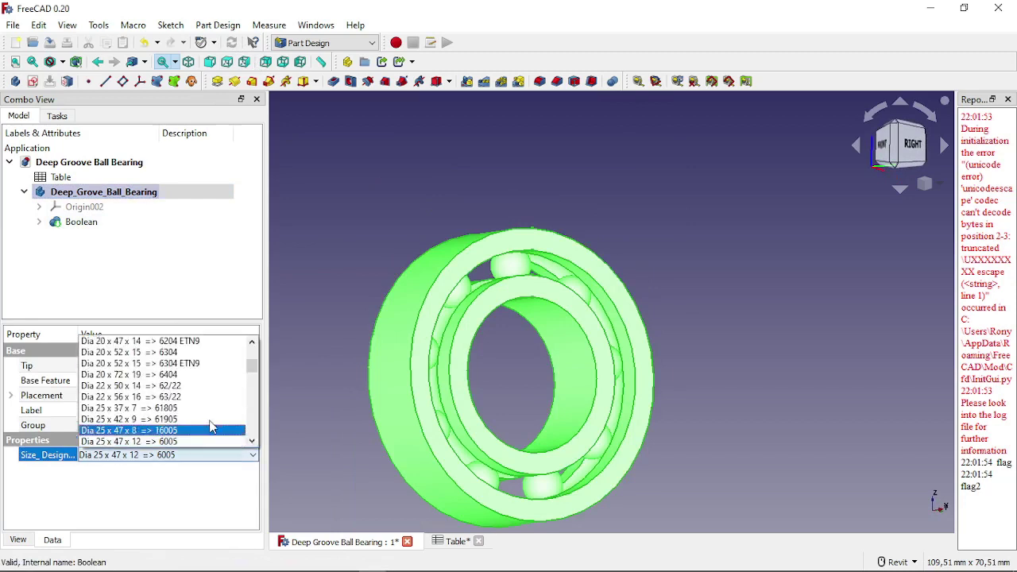
pyautogui.scroll(-8, 210, 421)
pyautogui.scroll(-1, 209, 421)
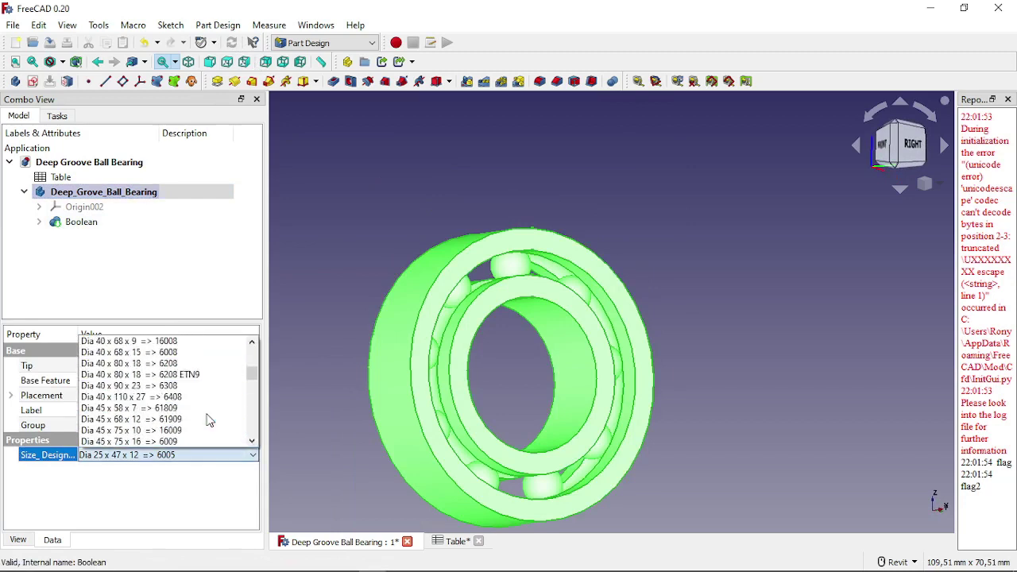
pyautogui.scroll(-4, 209, 420)
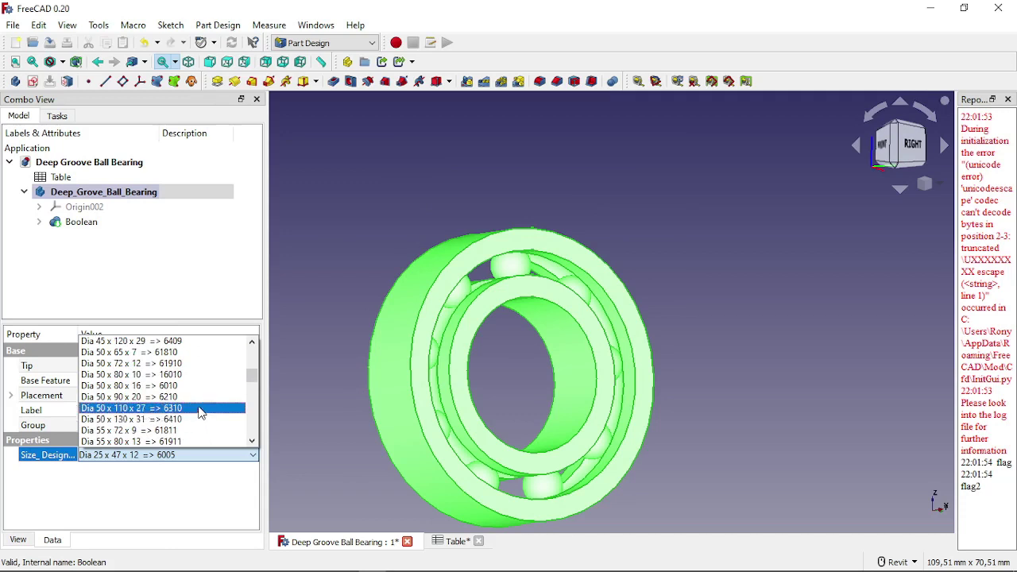
pyautogui.click(198, 396)
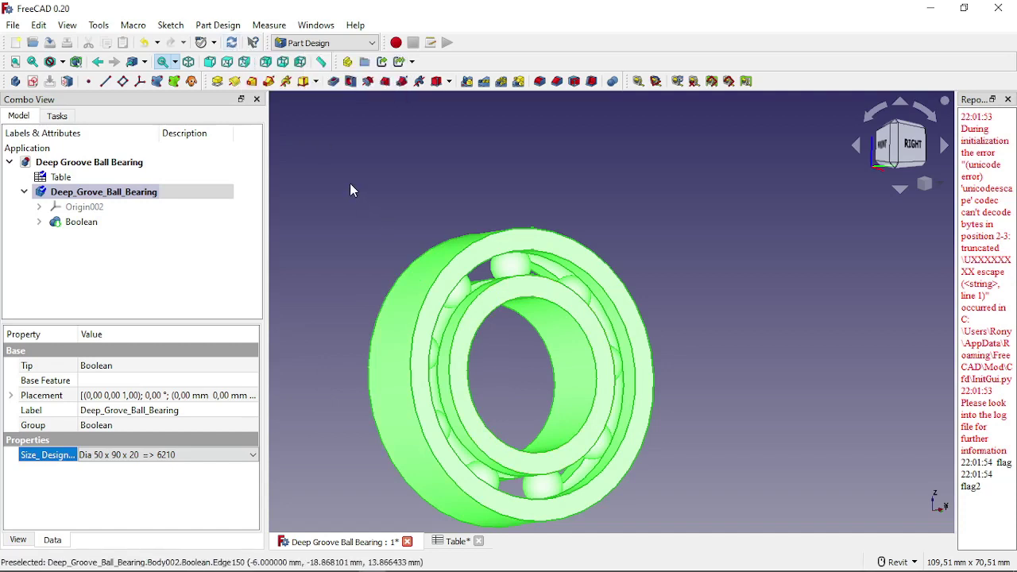
pyautogui.click(232, 42)
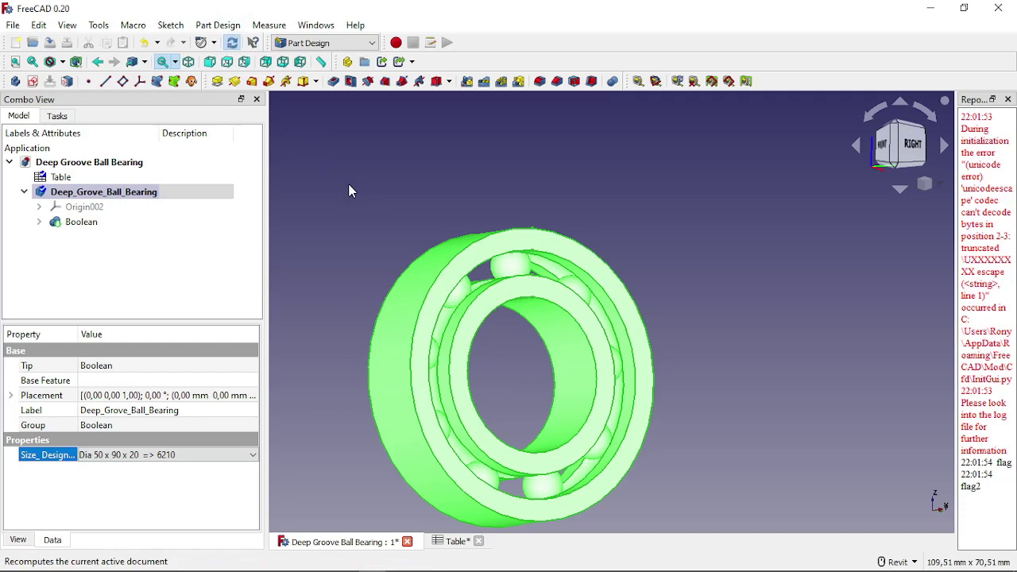
pyautogui.scroll(4, 349, 191)
pyautogui.click(565, 341)
pyautogui.scroll(-4, 631, 343)
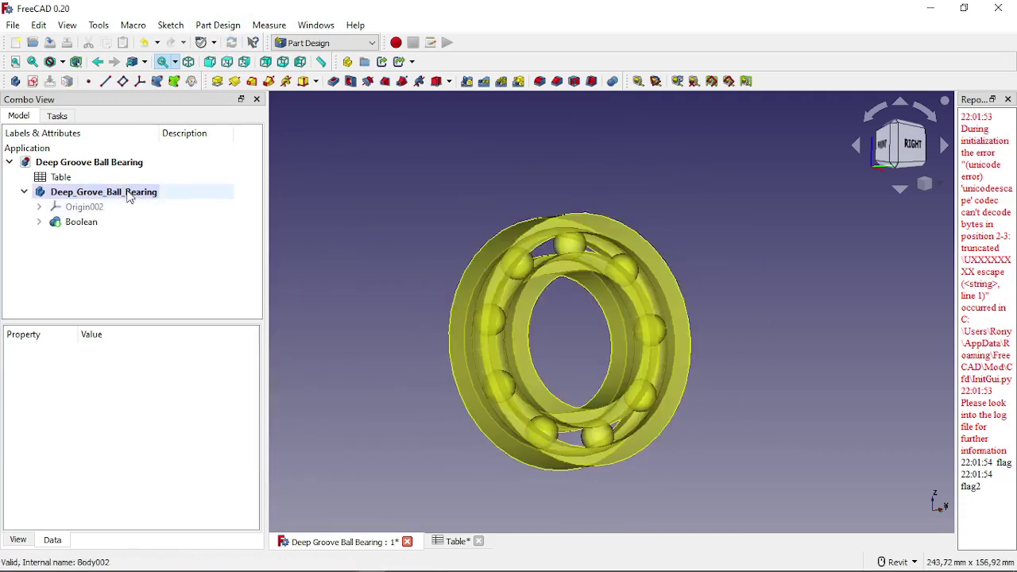
pyautogui.keyDown('shift'); pyautogui.moveTo(577, 337); pyautogui.dragTo(495, 301, button='middle'); pyautogui.keyUp('shift')
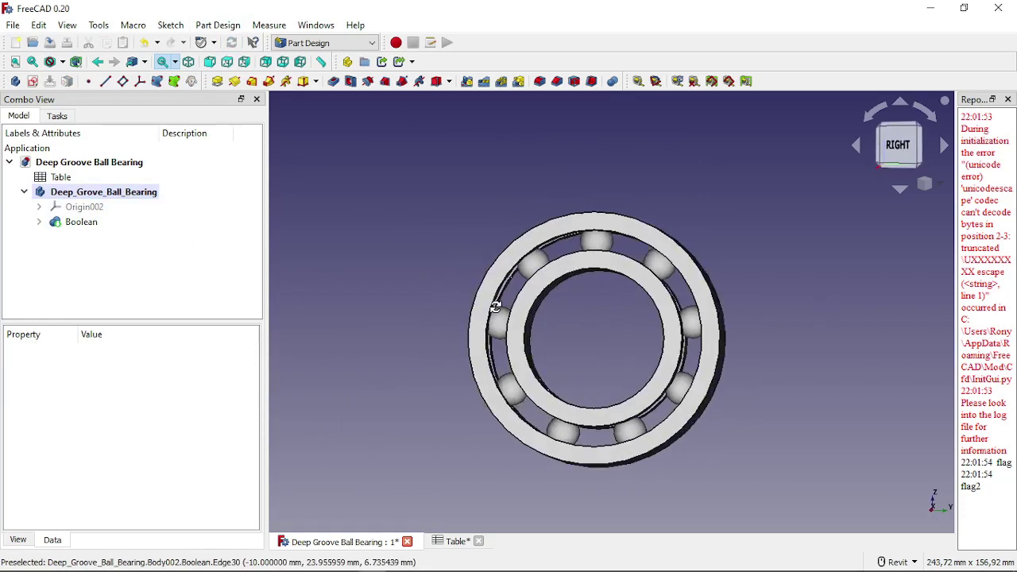
# Step: Set the bearing body's Size_Designation to "Dia 3 x 10 x 4 => 623"
pyautogui.click(99, 194)
pyautogui.click(200, 459)
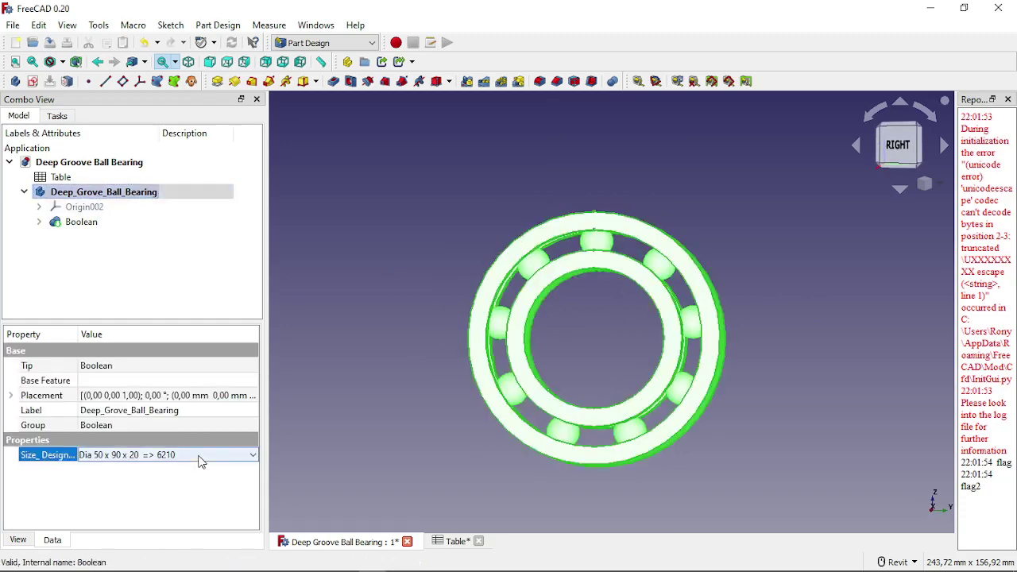
pyautogui.click(200, 459)
pyautogui.moveTo(254, 372); pyautogui.dragTo(254, 350)
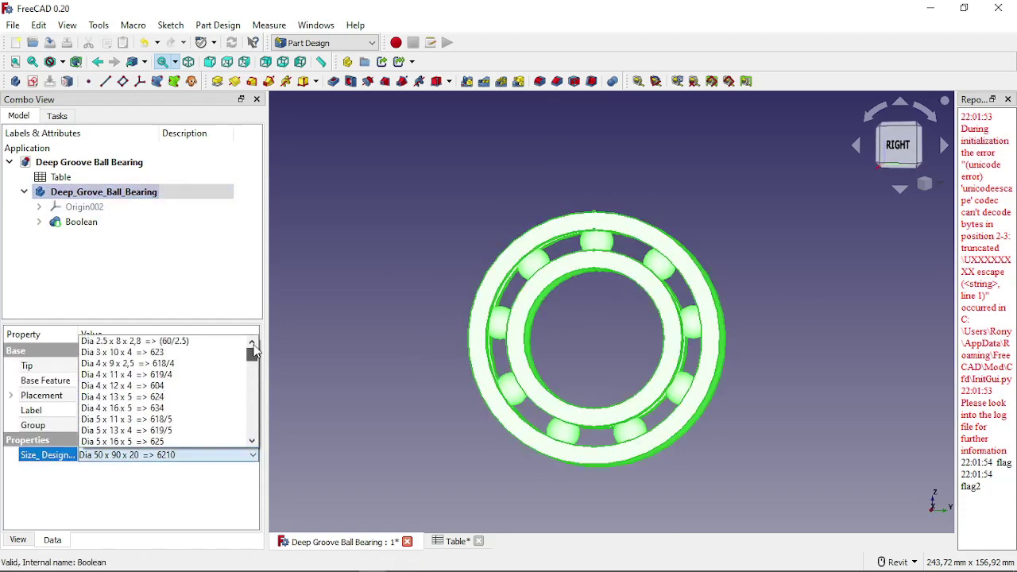
pyautogui.click(193, 352)
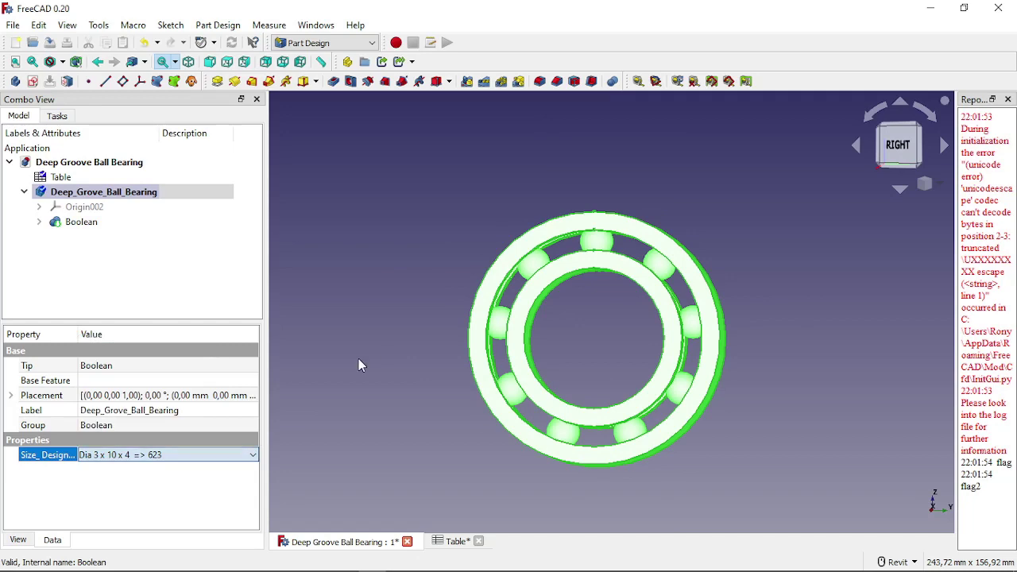
pyautogui.click(449, 387)
pyautogui.scroll(8, 618, 350)
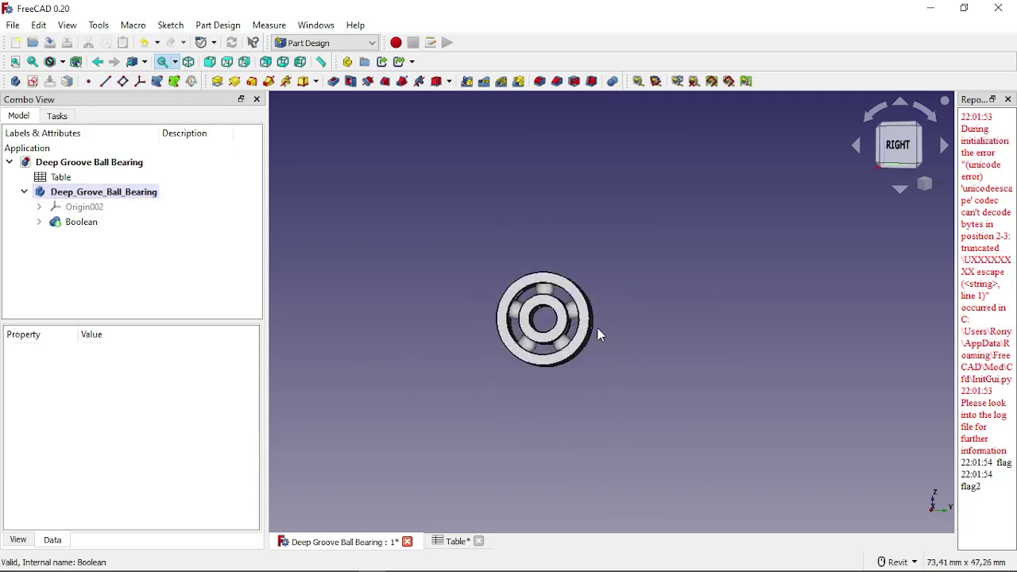
pyautogui.keyDown('shift'); pyautogui.moveTo(456, 310); pyautogui.dragTo(680, 313, button='middle'); pyautogui.keyUp('shift')
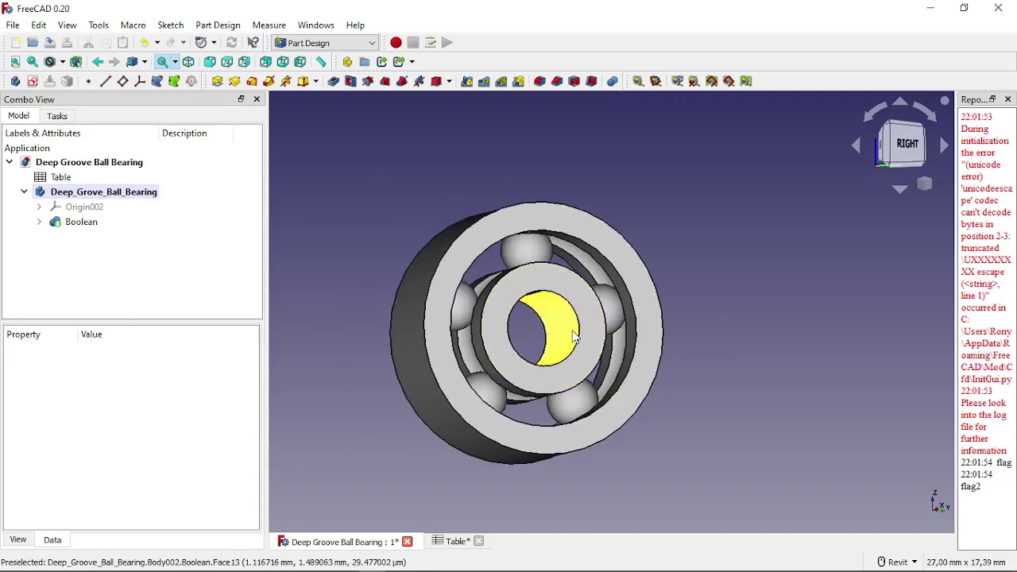
pyautogui.keyDown('shift'); pyautogui.moveTo(536, 341); pyautogui.dragTo(505, 345, button='middle'); pyautogui.keyUp('shift')
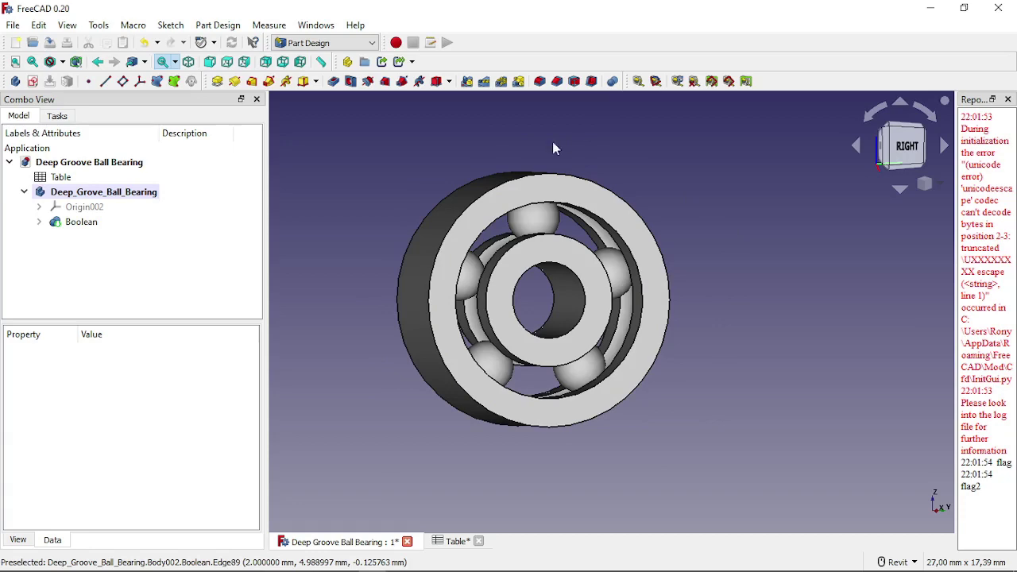
# Step: Examine the collapsed Deep_Grove_Ball_Bearing body's size property and the resized bearing geometry from several angles
pyautogui.click(24, 191)
pyautogui.click(62, 192)
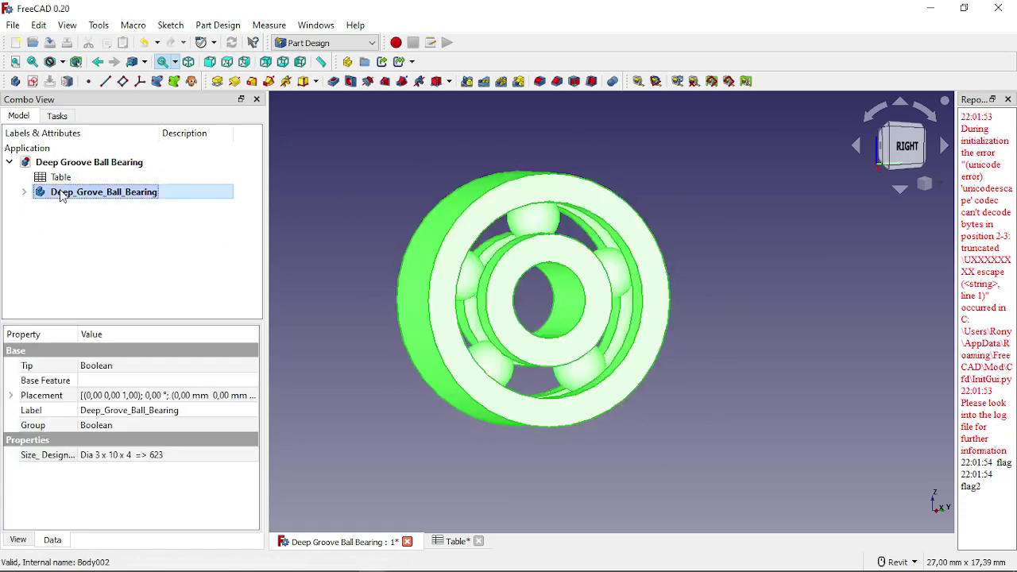
pyautogui.click(191, 456)
pyautogui.click(190, 455)
pyautogui.click(194, 540)
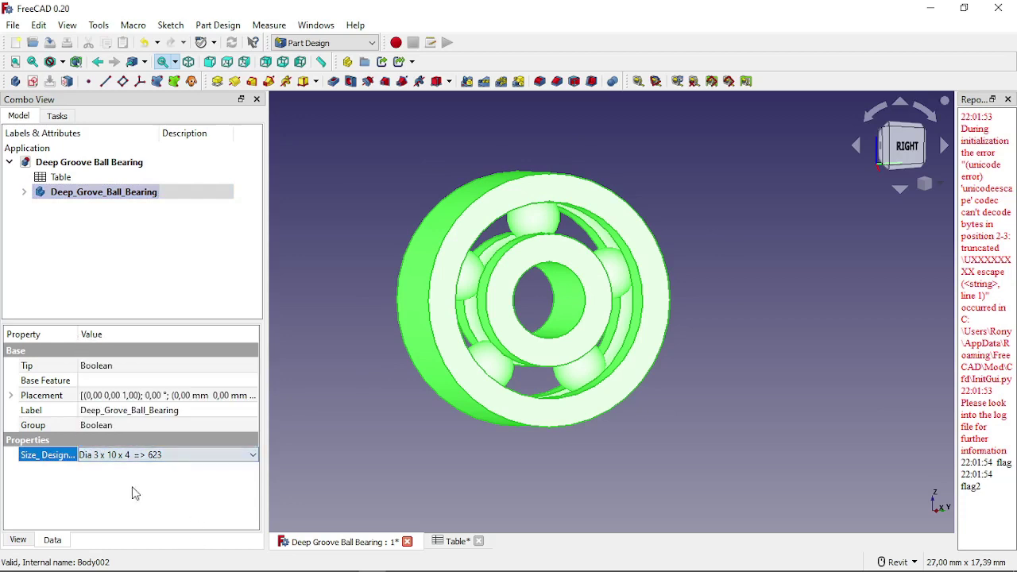
pyautogui.click(296, 449)
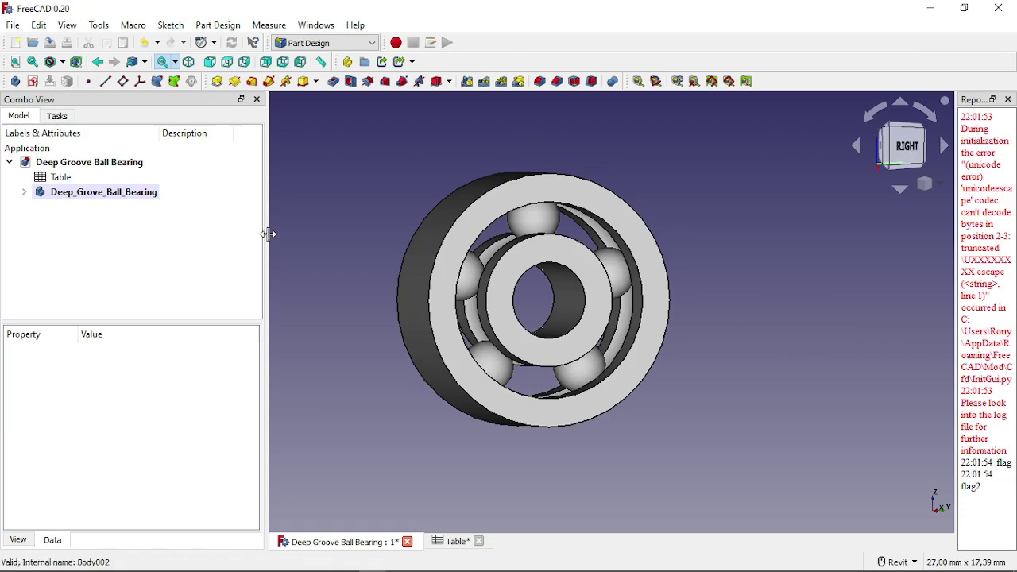
pyautogui.click(150, 257)
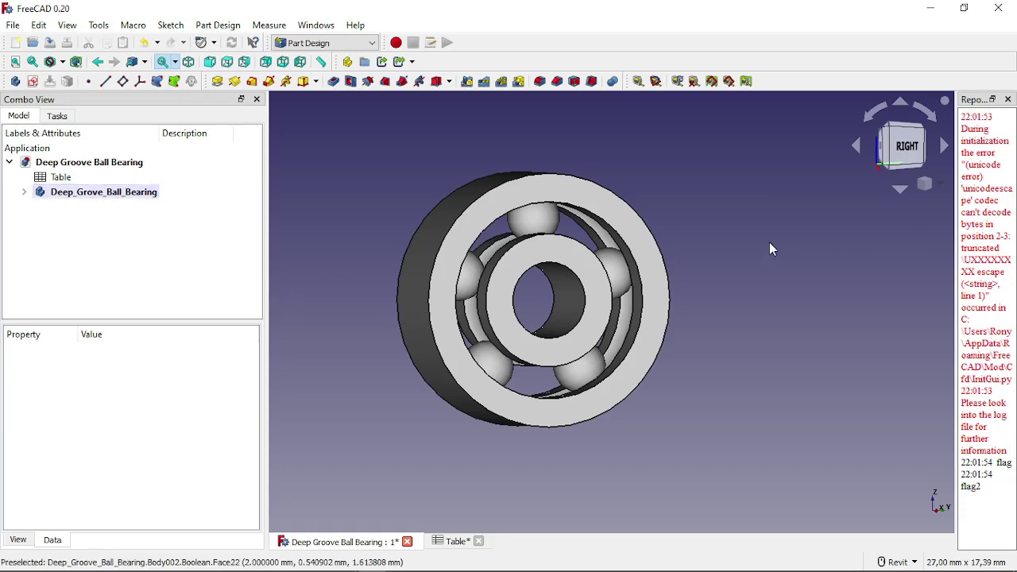
pyautogui.keyDown('shift'); pyautogui.moveTo(656, 291); pyautogui.dragTo(706, 383, button='middle'); pyautogui.keyUp('shift')
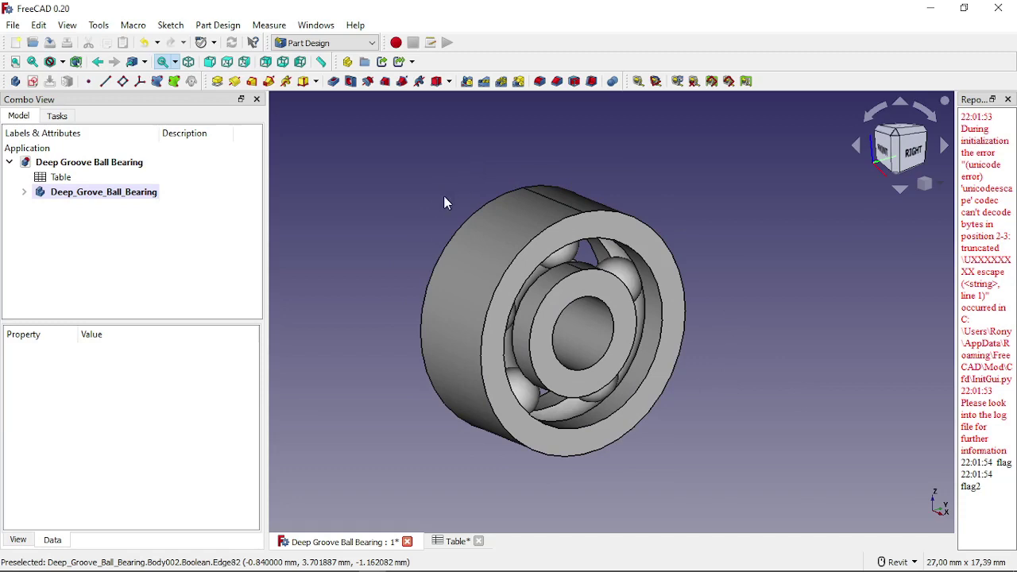
pyautogui.keyDown('shift'); pyautogui.moveTo(426, 228); pyautogui.dragTo(332, 205, button='middle'); pyautogui.keyUp('shift')
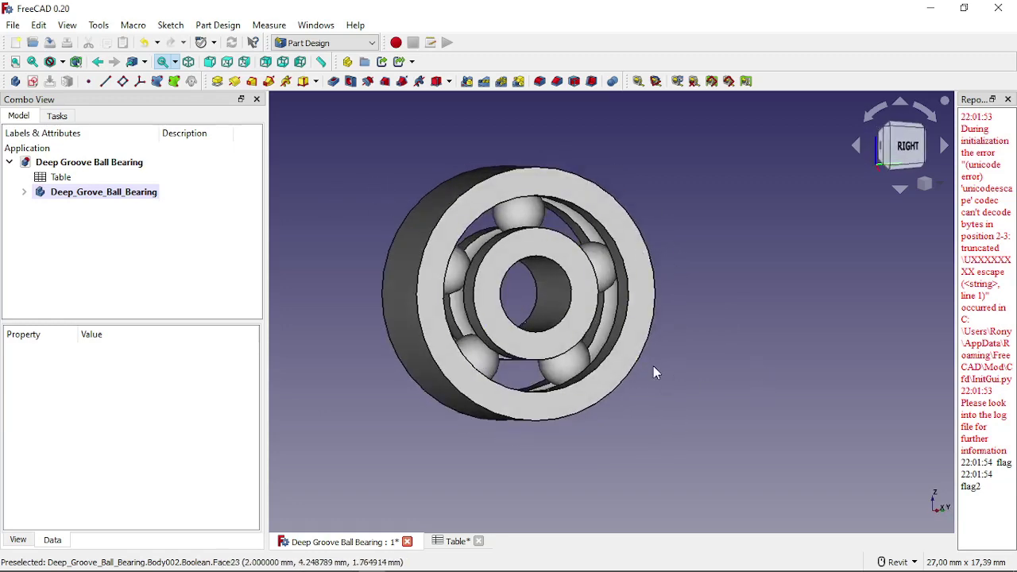